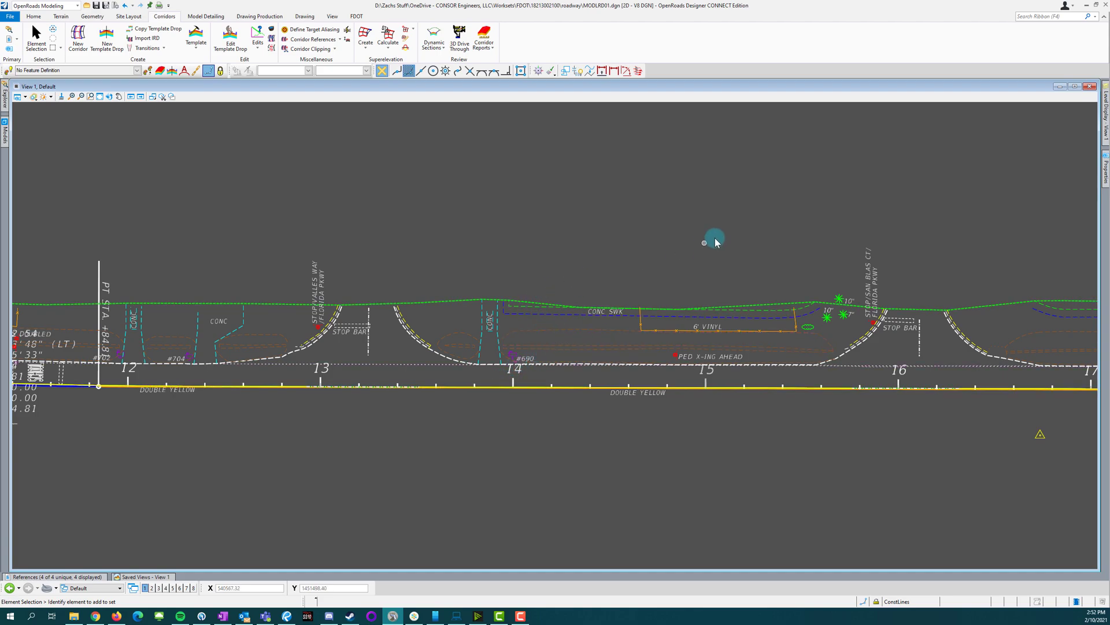
Step: Attach the survey drawing RWDTRD01.dgn as a reference to the model
click(788, 305)
click(56, 576)
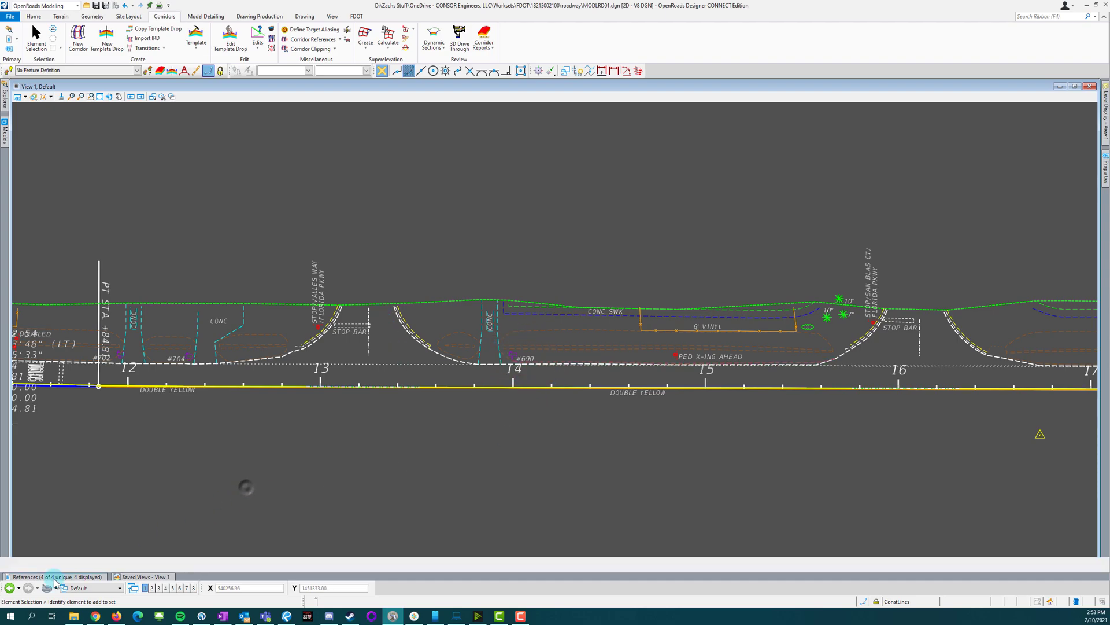
click(27, 454)
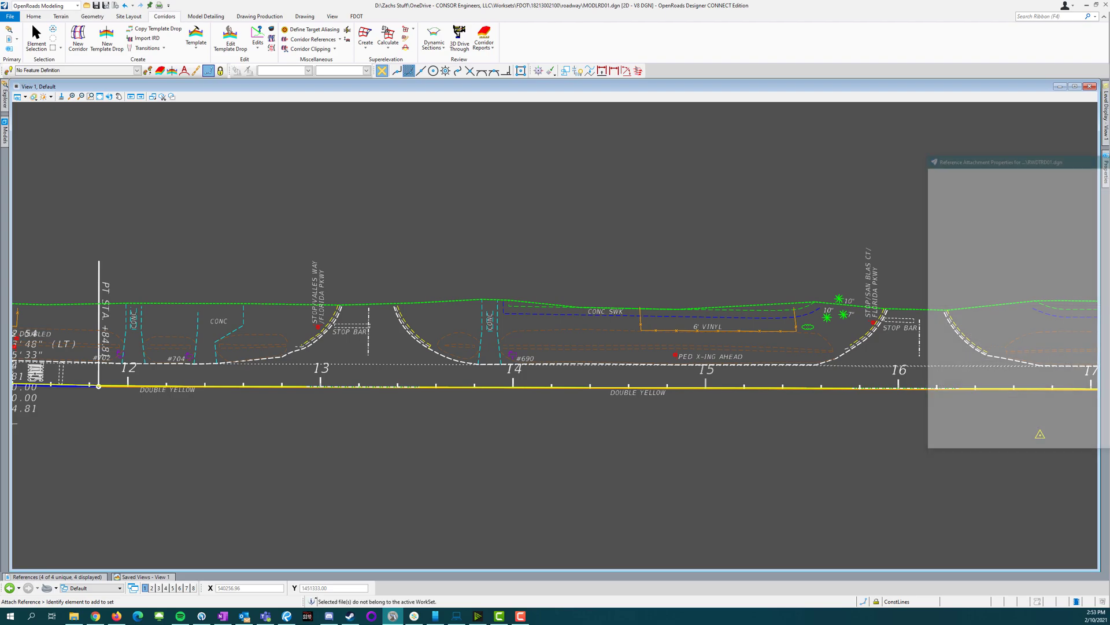
click(1058, 442)
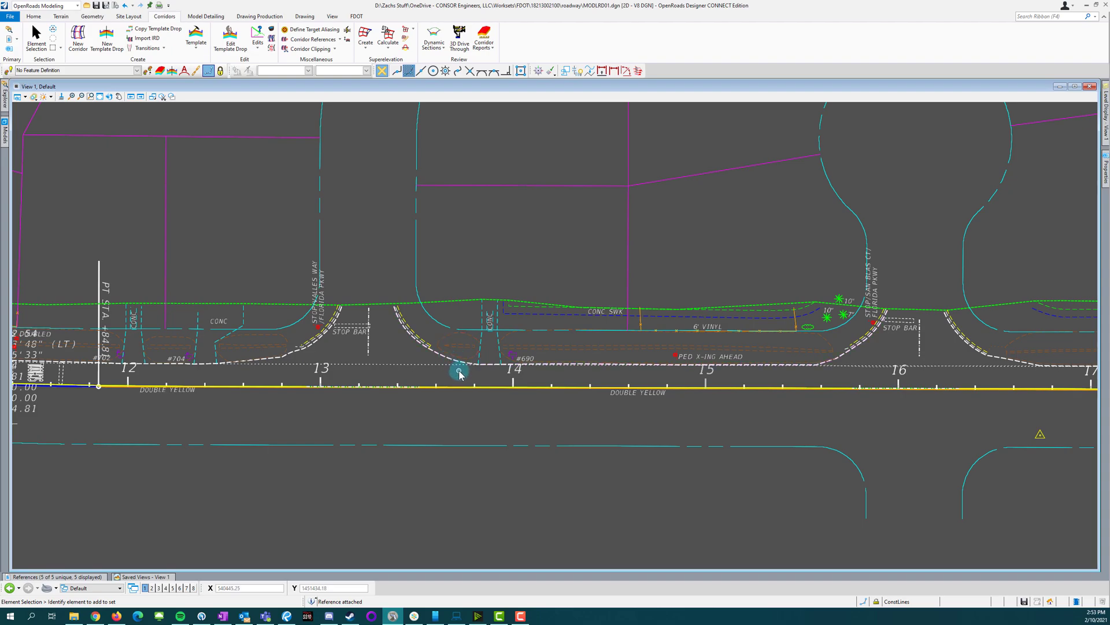
Step: Copy the referenced asphalt edge line and both concrete driveway edges near station 14 in place into the active drawing
scroll(431, 353, up, 2)
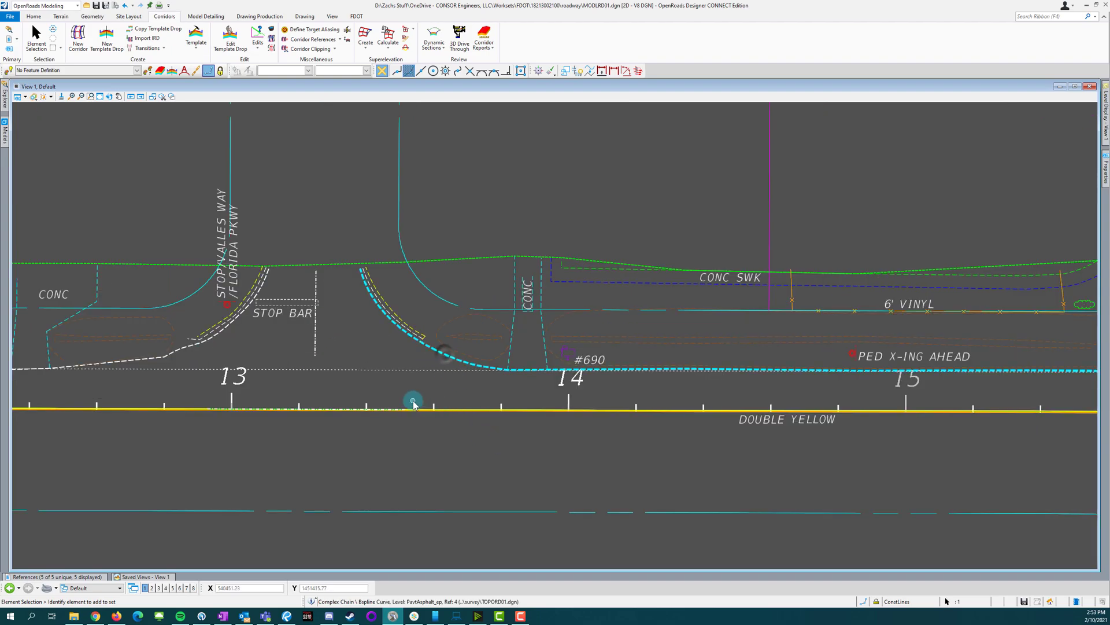
scroll(413, 388, down, 2)
scroll(456, 376, up, 2)
click(482, 347)
click(509, 347)
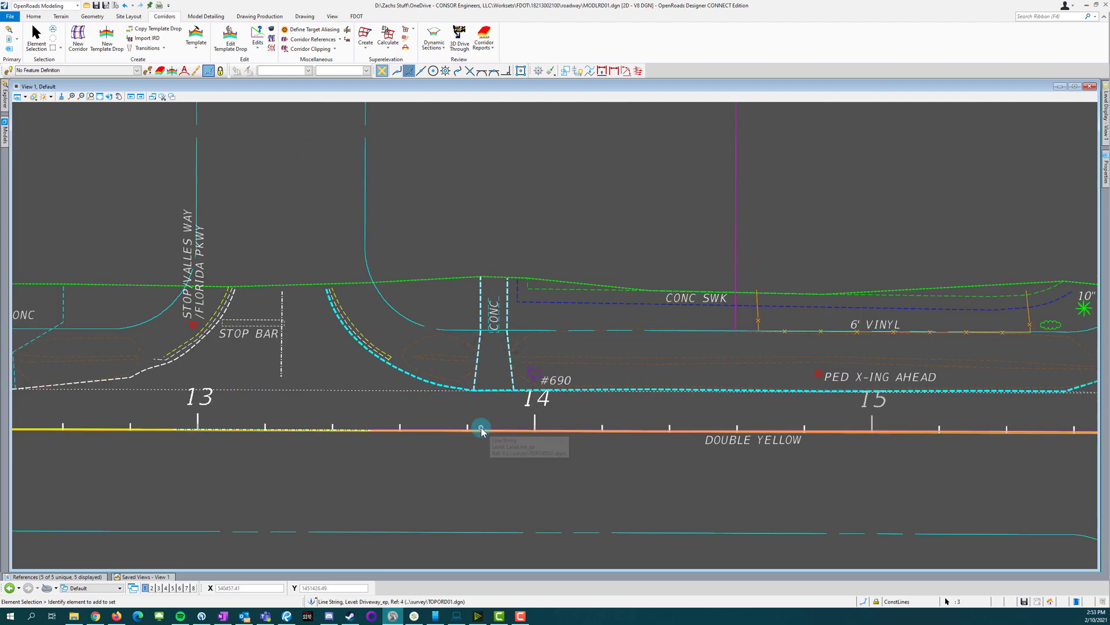
scroll(414, 415, down, 2)
right_click(424, 410)
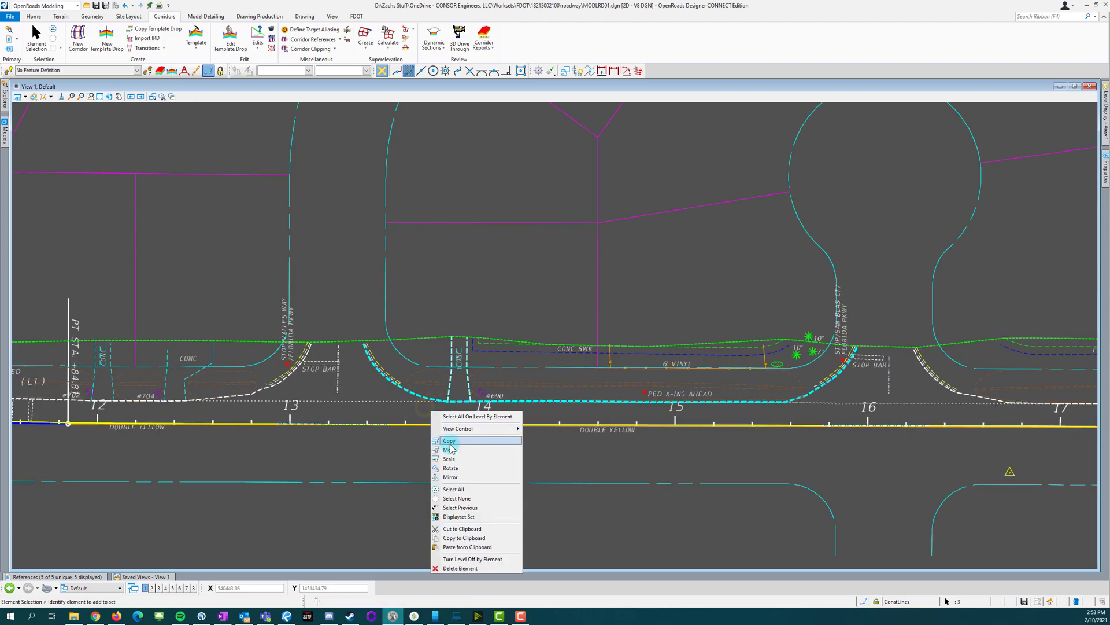
click(454, 424)
scroll(452, 341, up, 4)
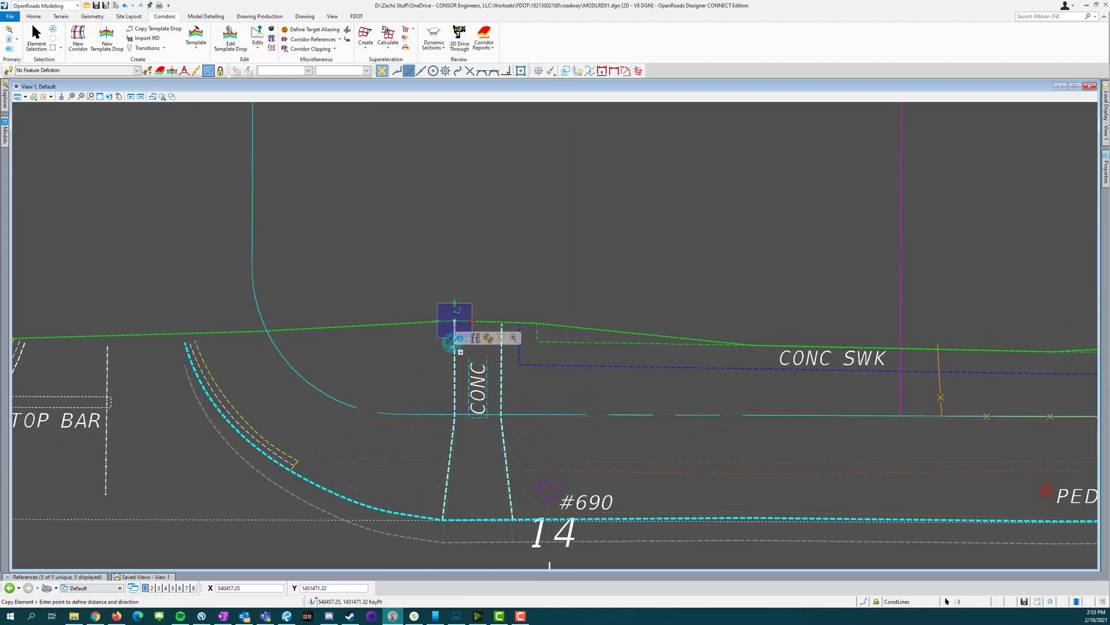
right_click(451, 342)
click(429, 355)
scroll(429, 355, down, 4)
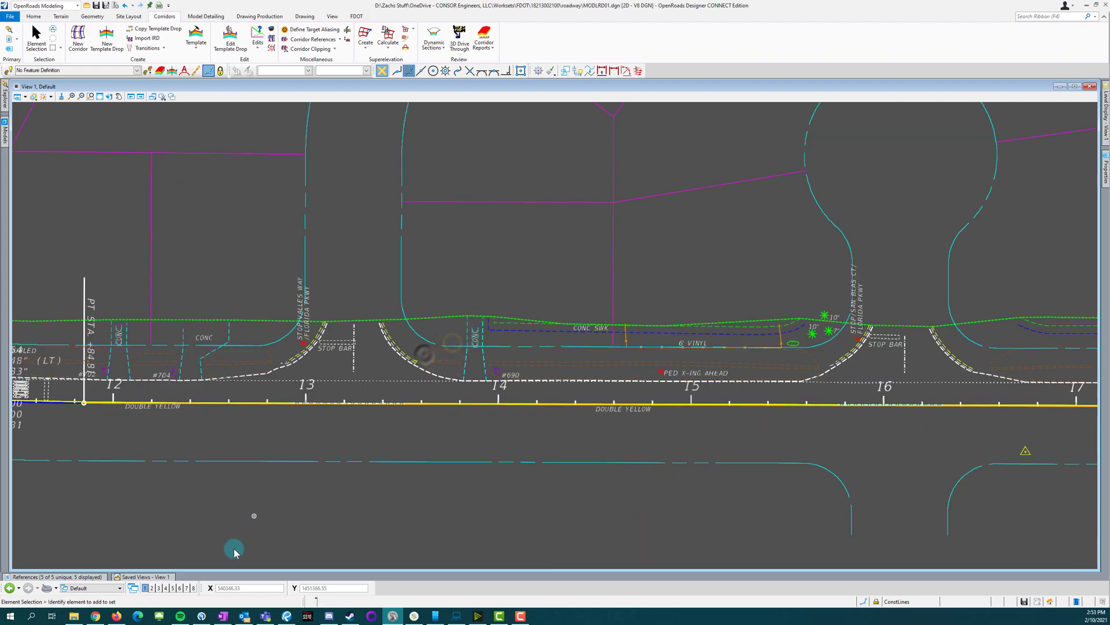
Step: Dim the TOPORD01.dgn and RWDTRD01.dgn references by adjusting their colour value to 65
click(55, 576)
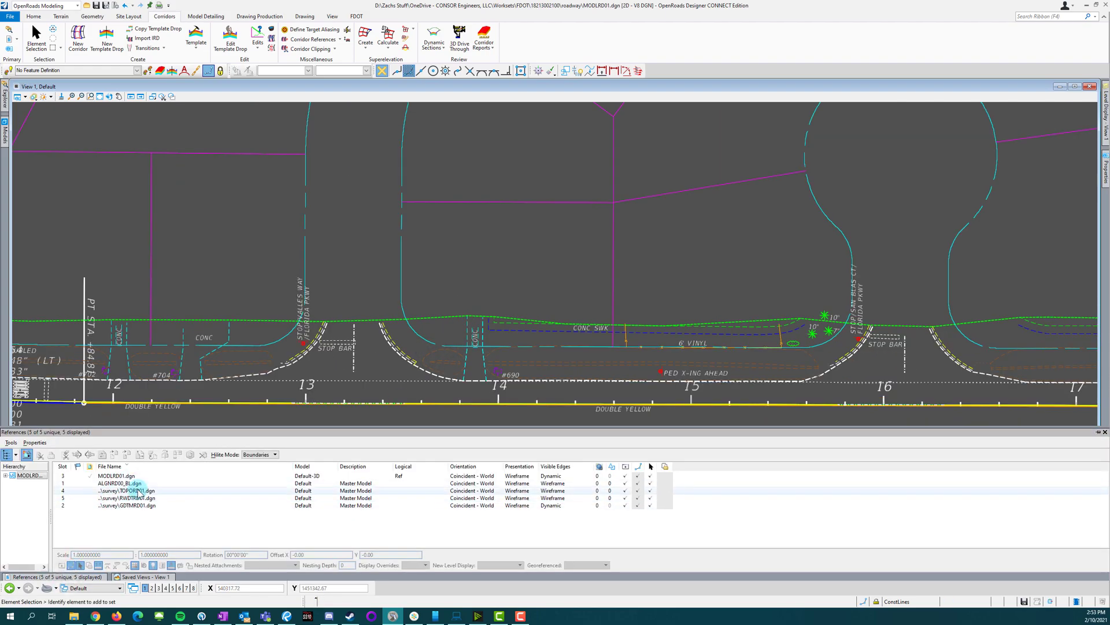
click(123, 490)
shift+click(123, 498)
click(34, 442)
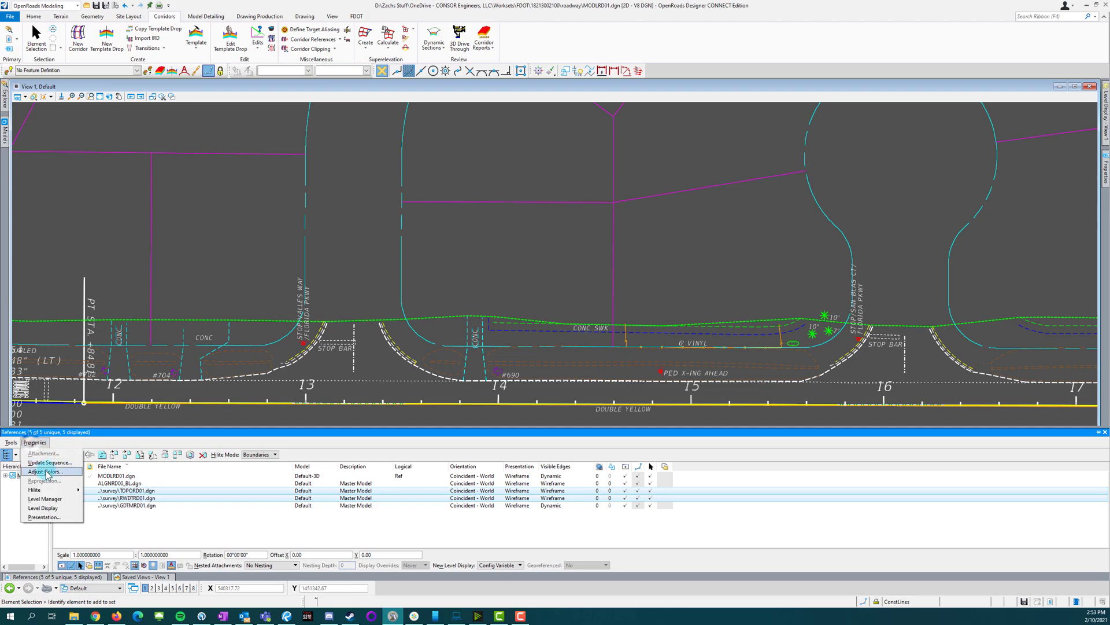
click(46, 472)
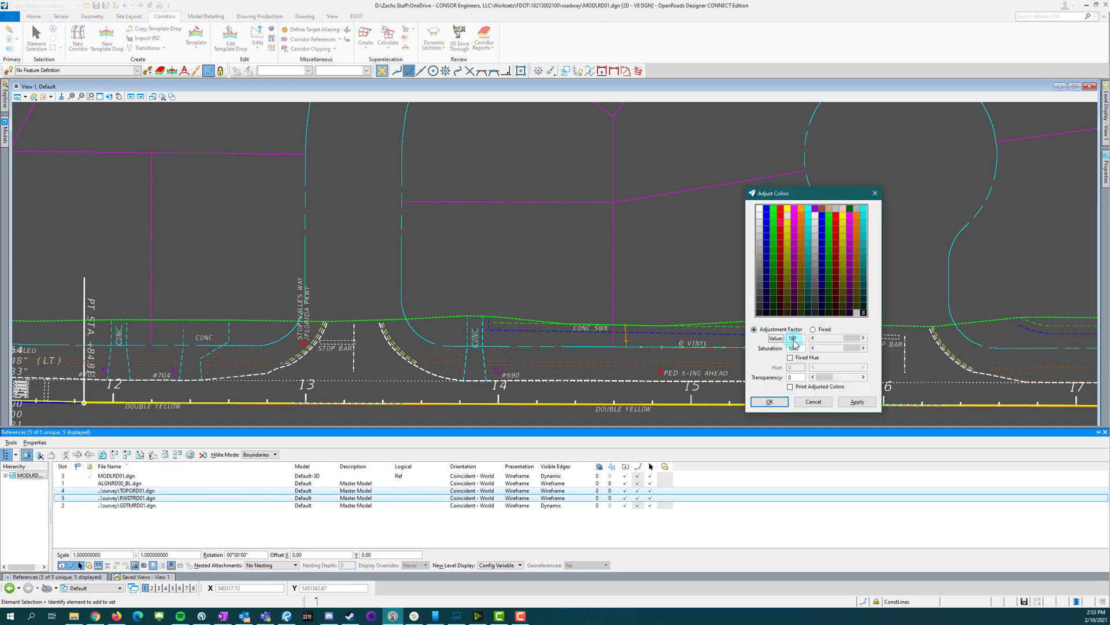
key(Tab)
text(65)
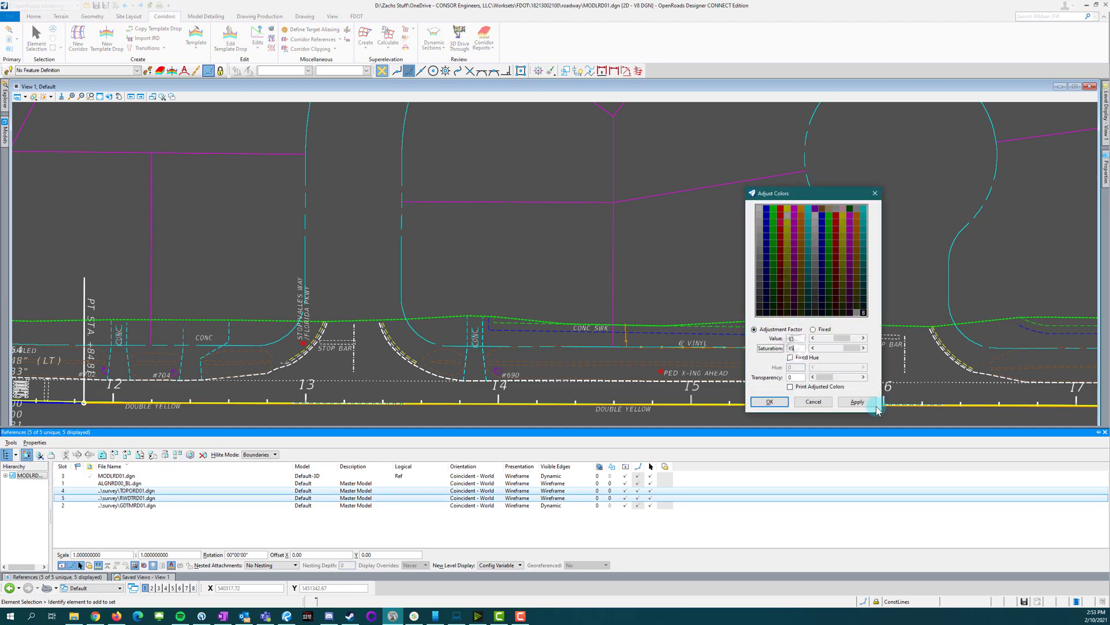
click(857, 401)
click(783, 403)
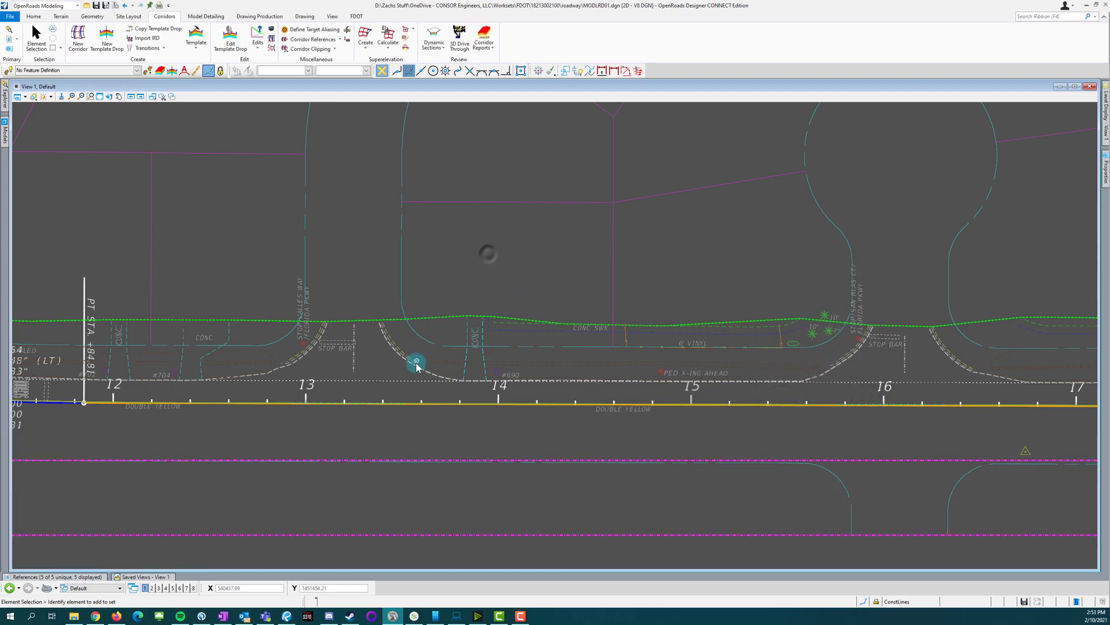
Step: Turn off the display of the TOPORD01.dgn reference
click(65, 577)
click(624, 490)
click(358, 262)
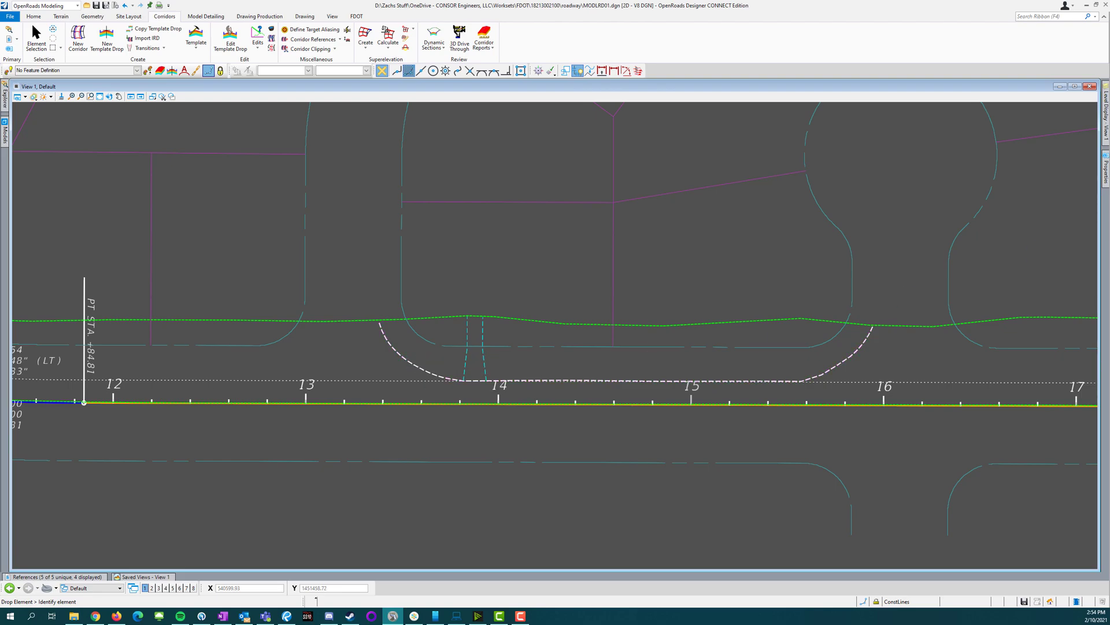
Step: Drop the copied asphalt edge complex chain into separate elements and check its individual pieces near the driveway
click(423, 367)
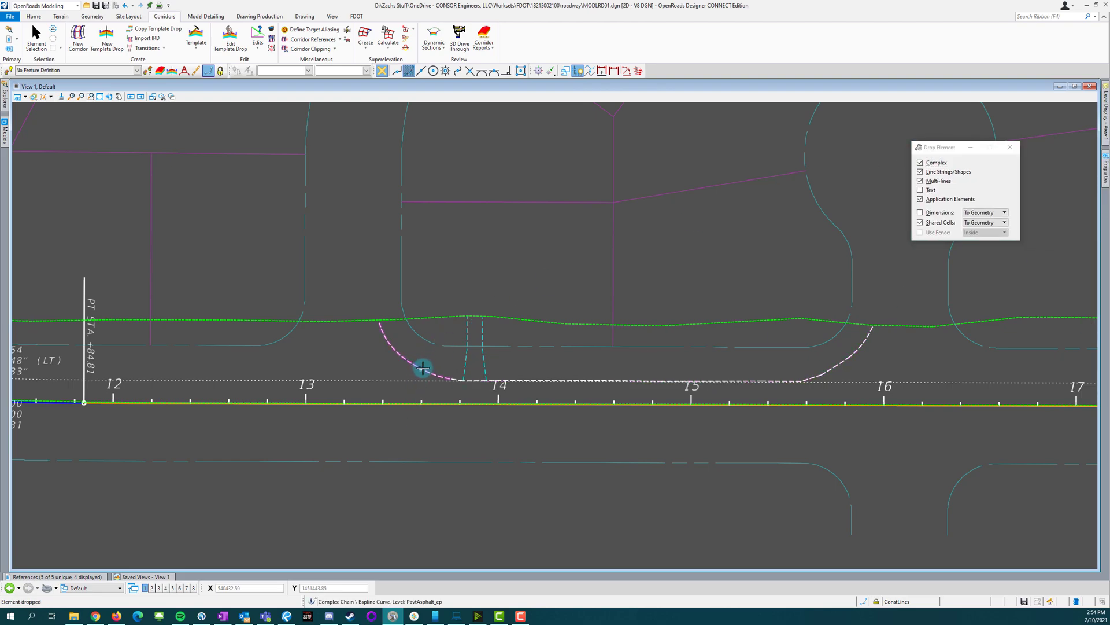
key(Escape)
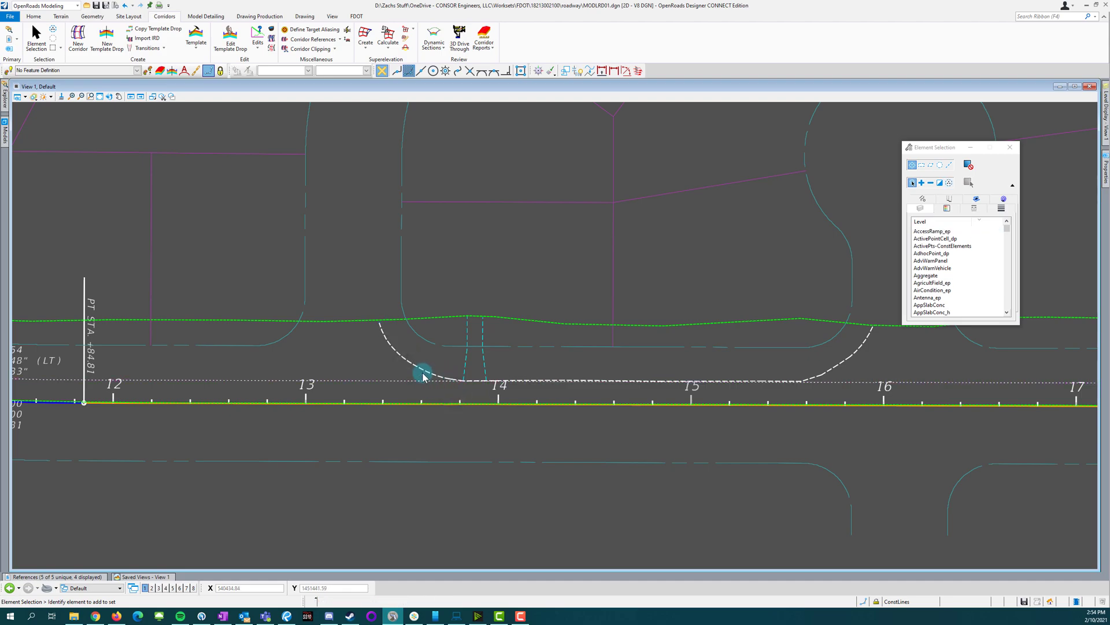
scroll(424, 376, up, 5)
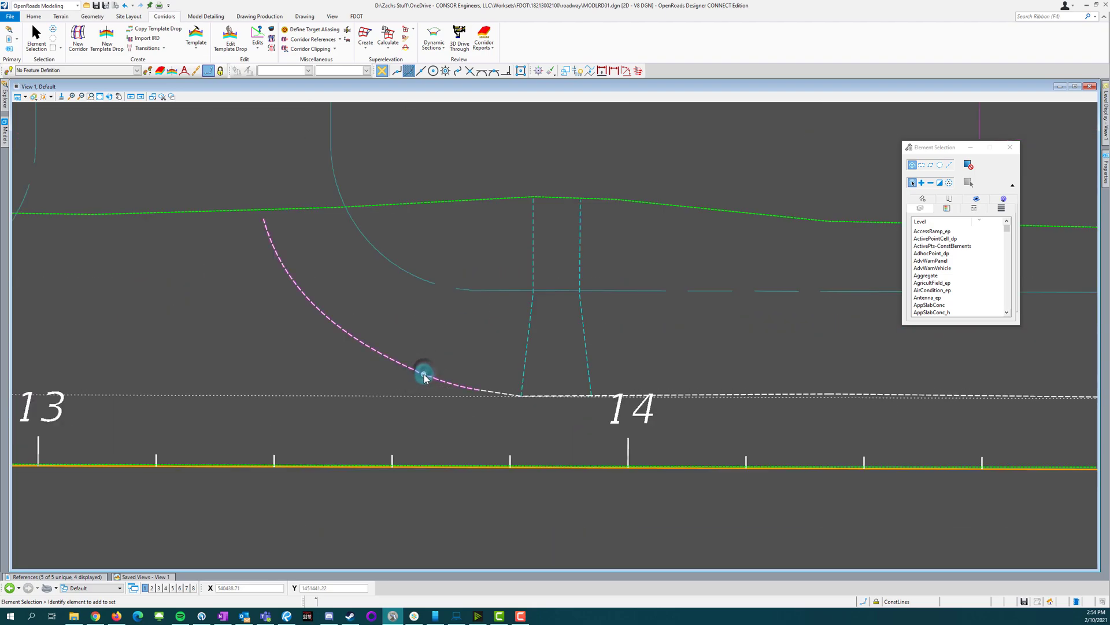
click(425, 374)
click(435, 334)
click(500, 394)
click(570, 394)
click(591, 395)
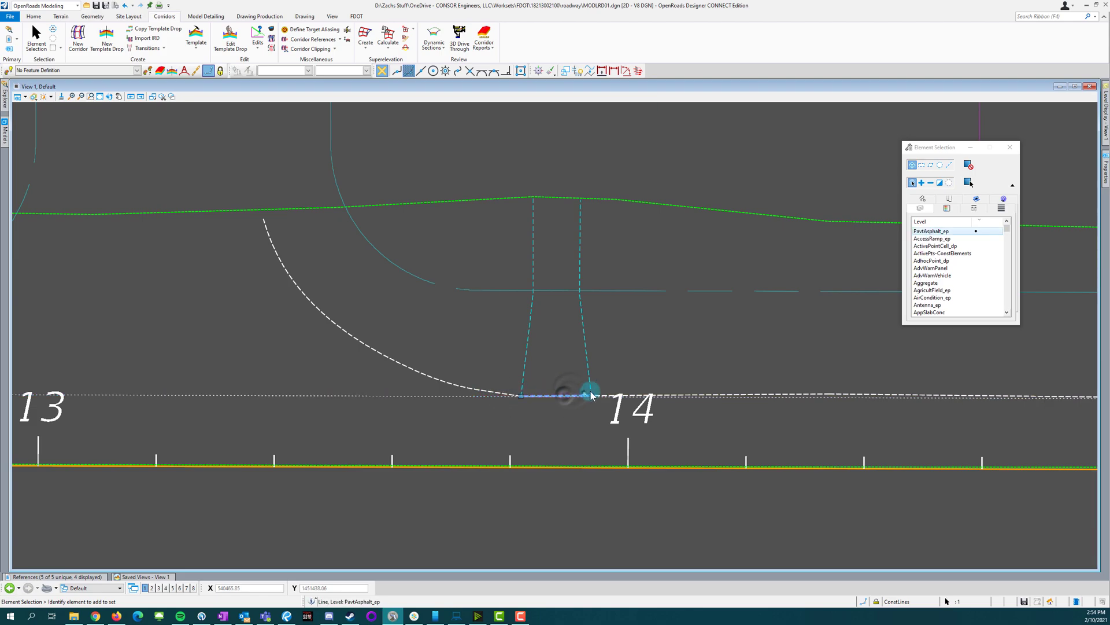
click(682, 389)
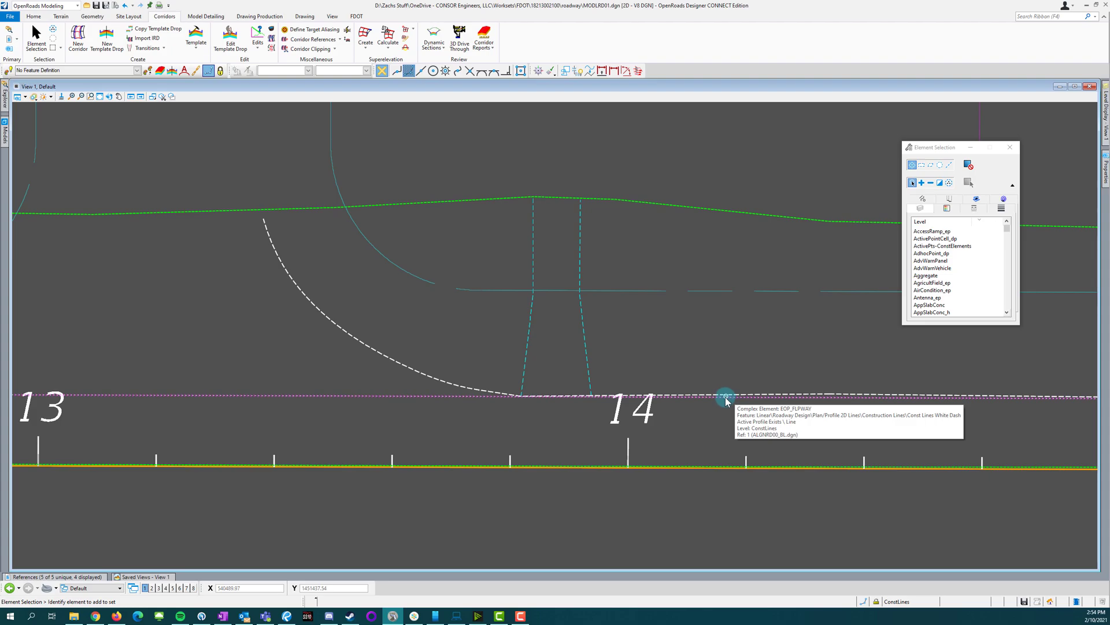
Step: Turn off the level of the dotted EOP_FLPWAY construction line in the ALGNRD00_BL.dgn reference
right_click(701, 422)
click(731, 417)
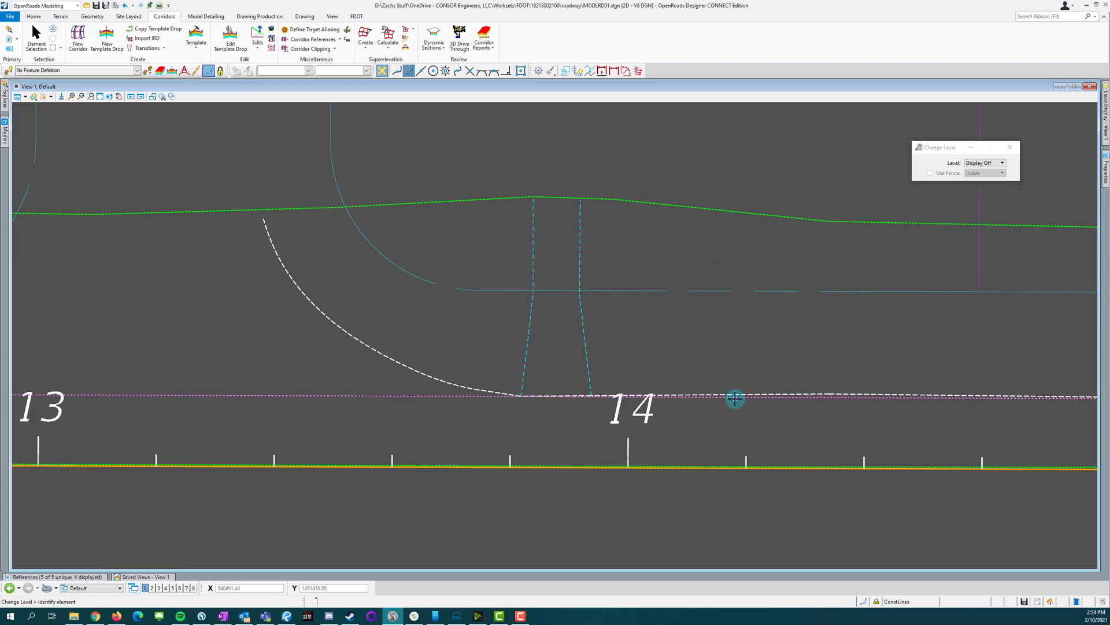
click(735, 399)
scroll(735, 399, down, 5)
key(Escape)
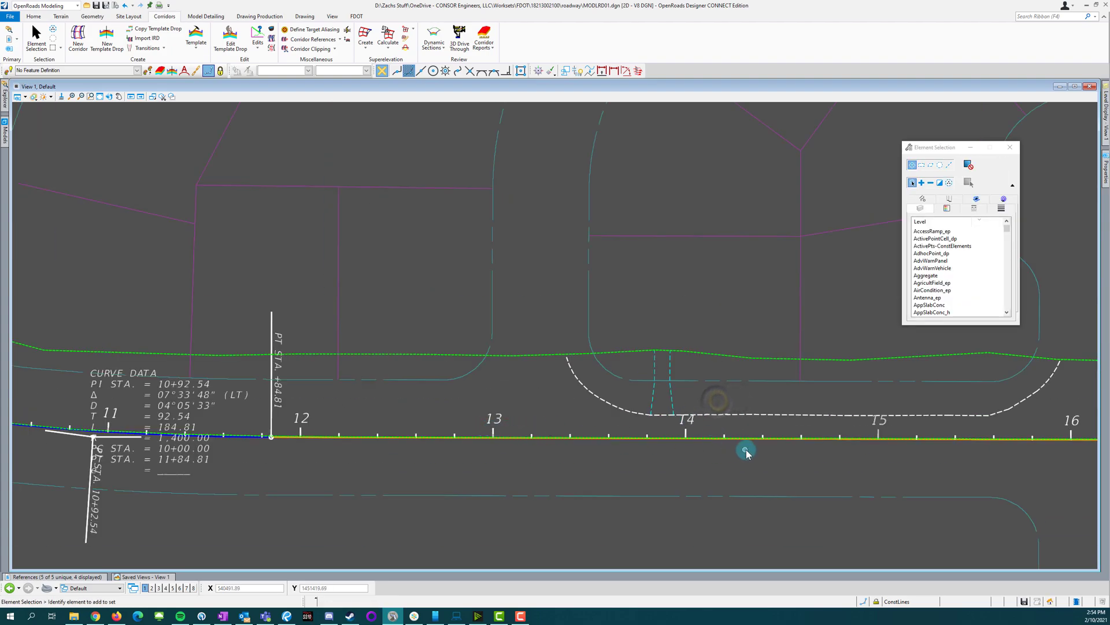
Step: Facet the asphalt edge's B-spline curve before station 14 into a line string using 20 equal parameter lengths, without keeping the original
scroll(712, 412, up, 2)
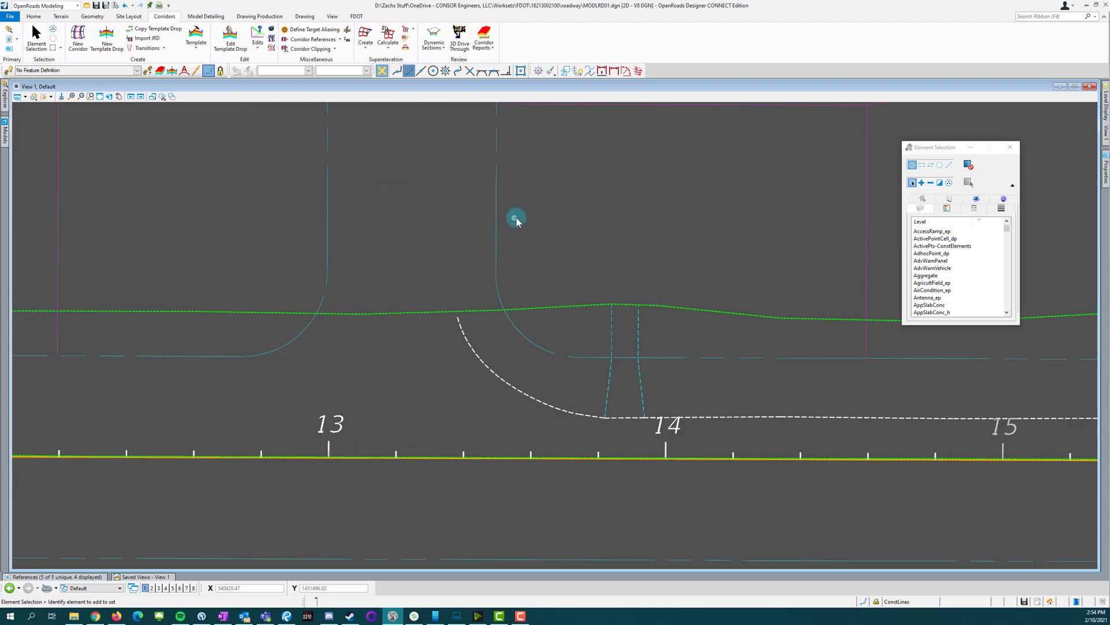
click(589, 72)
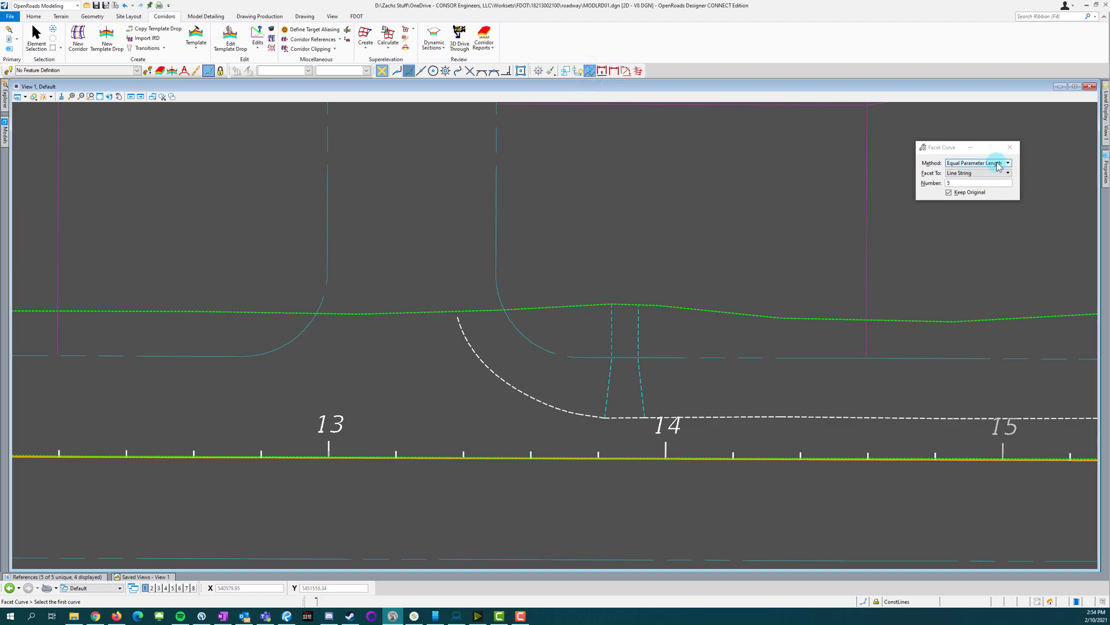
click(962, 193)
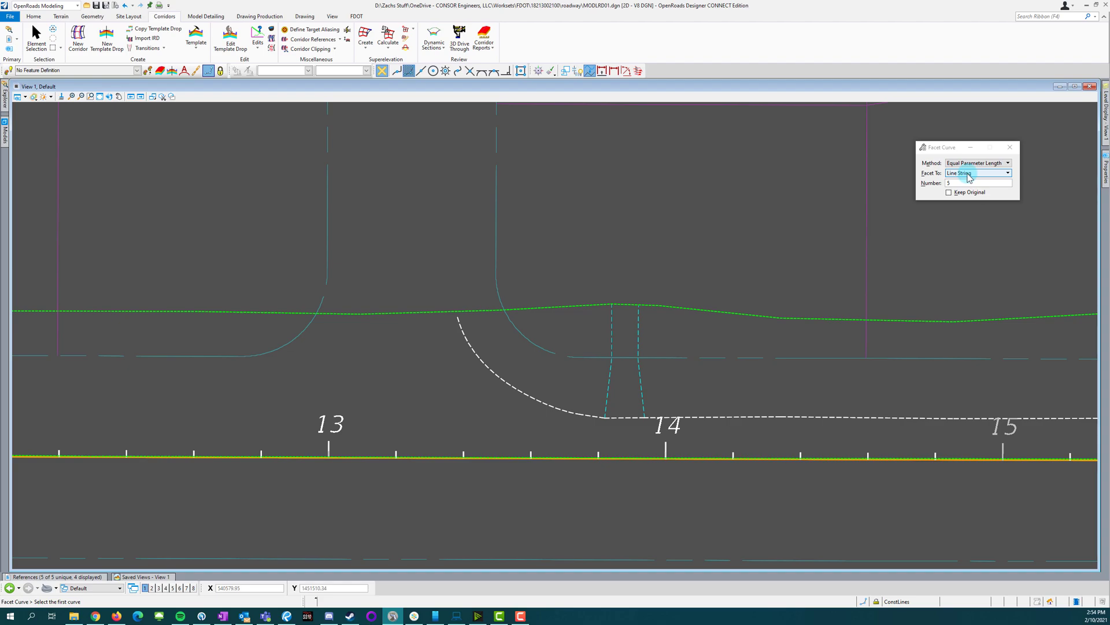
click(964, 184)
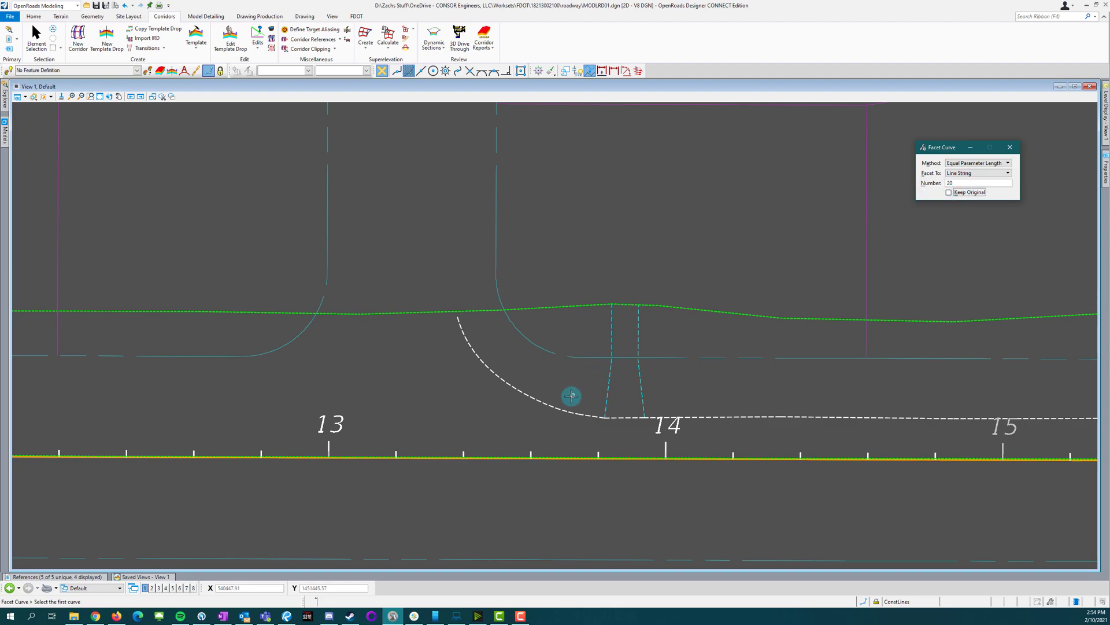
click(546, 403)
click(544, 393)
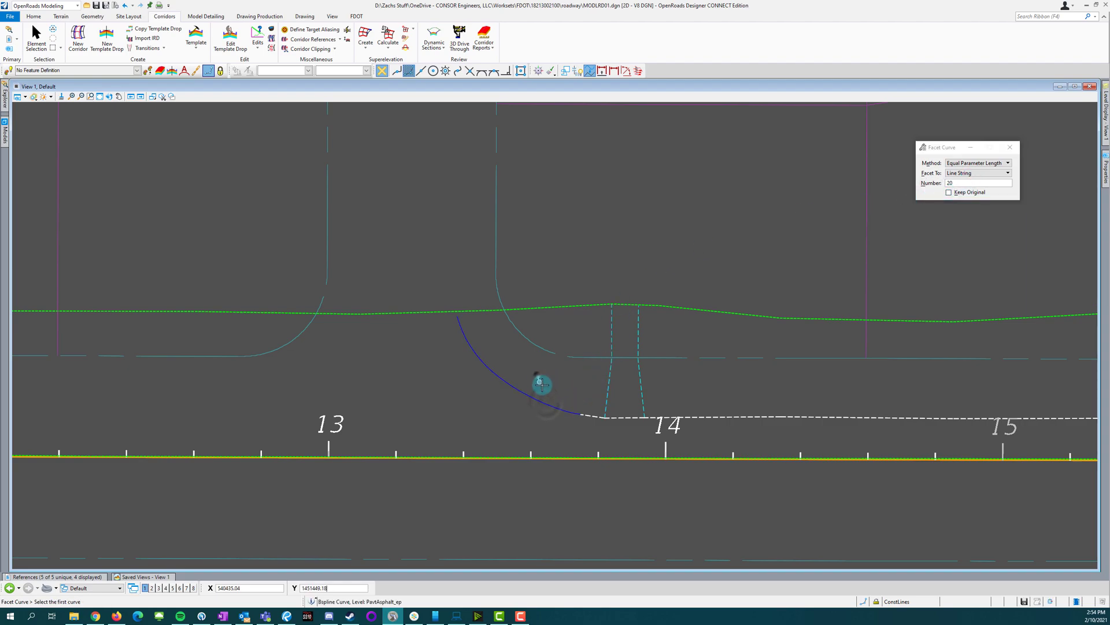
key(Escape)
Step: Check the vertices of the faceted line string and drop it into individual line segments
click(542, 396)
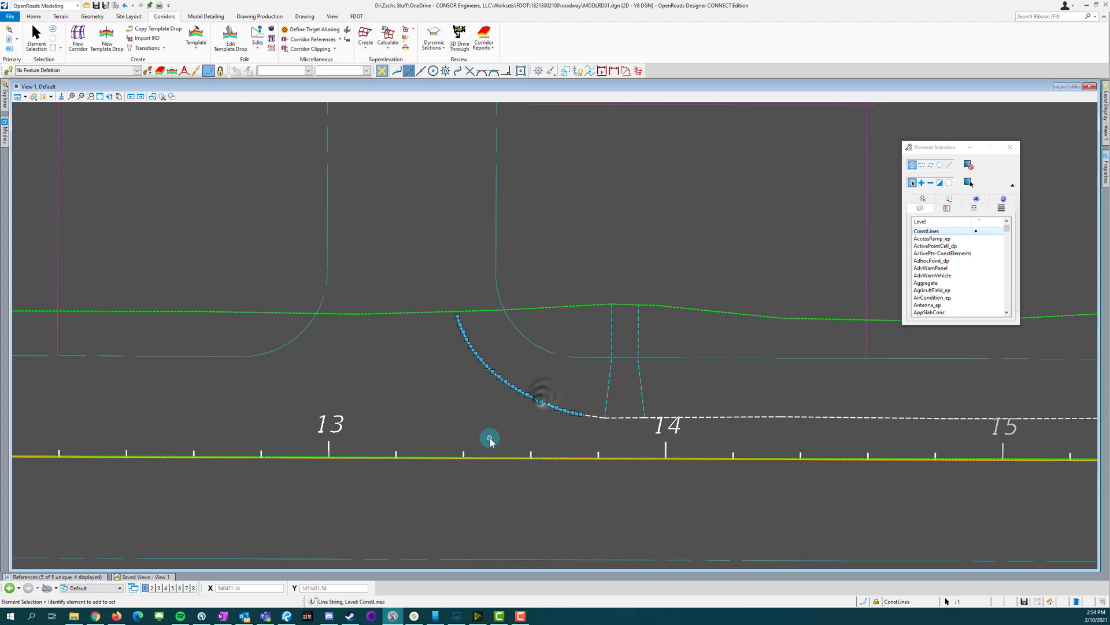
scroll(489, 405, up, 4)
scroll(488, 402, down, 4)
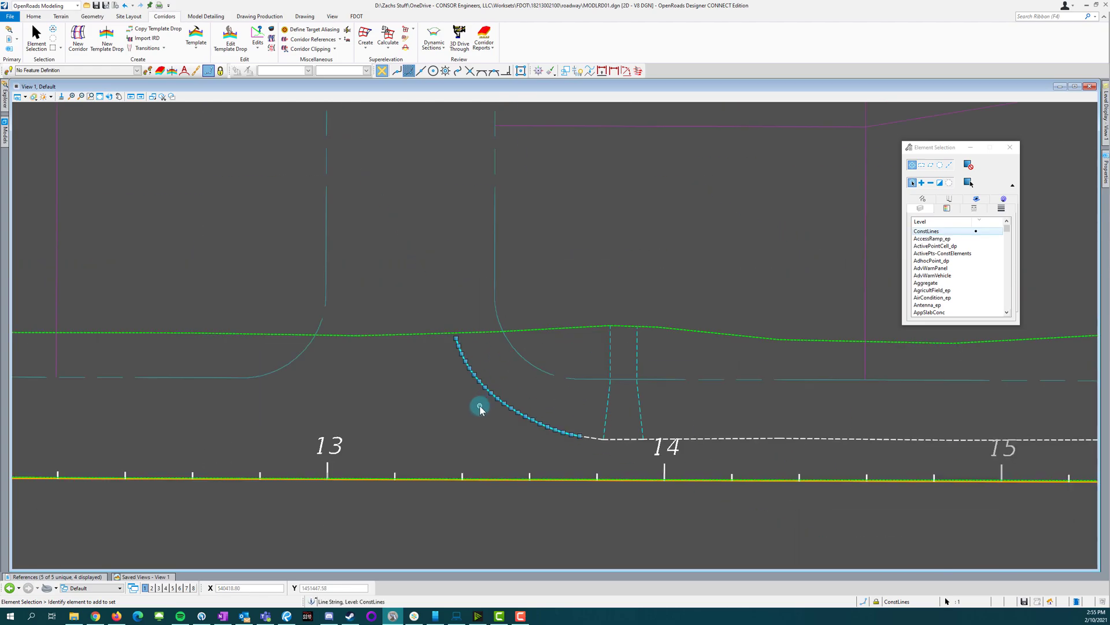
click(480, 405)
click(577, 71)
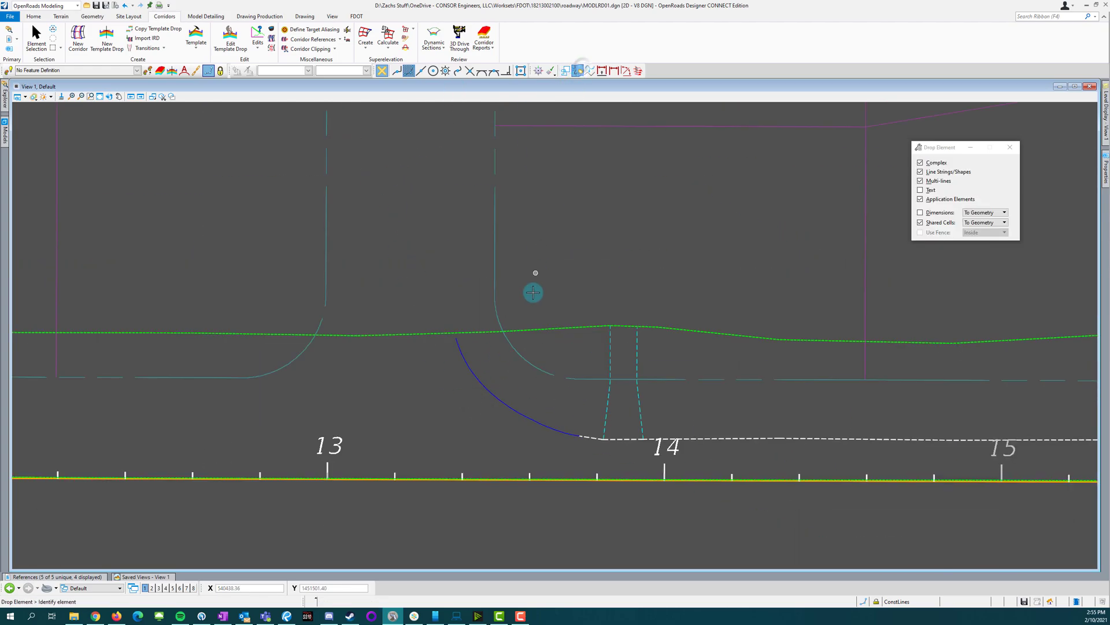
click(501, 397)
key(Escape)
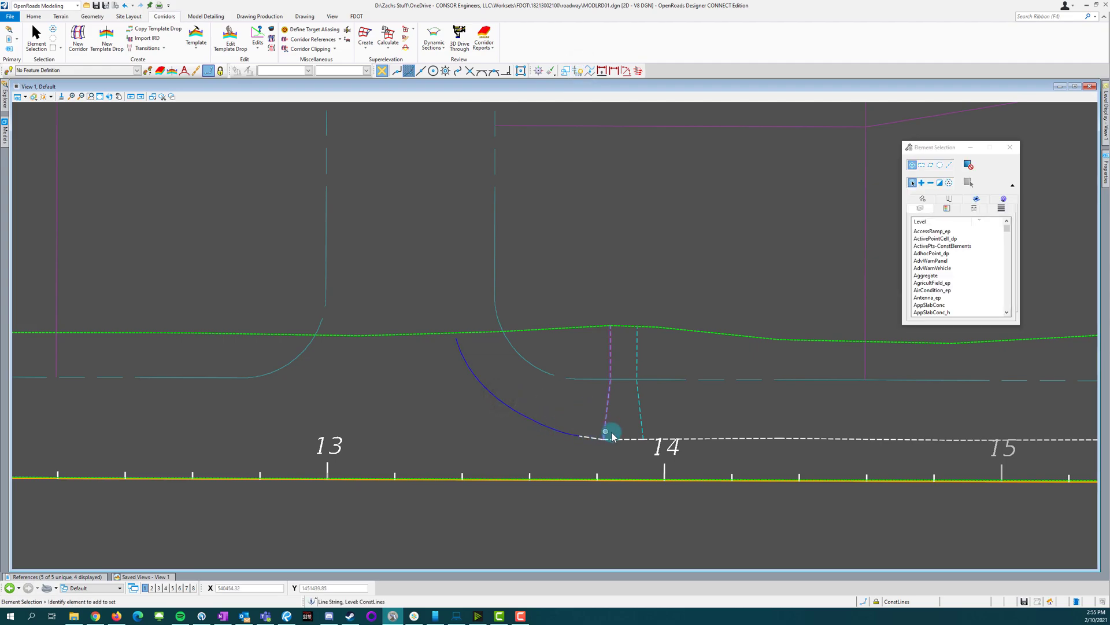
Step: Examine the remaining asphalt edge pieces, including the arc at the curved return near station 16, and the driveway edges
scroll(405, 335, down, 3)
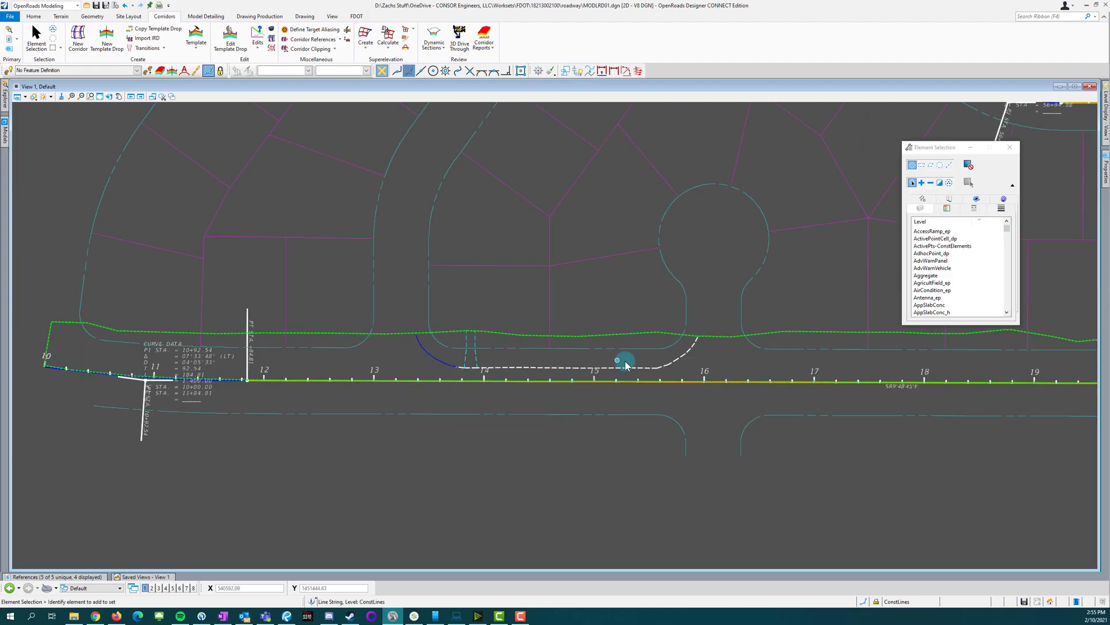
scroll(580, 381, up, 2)
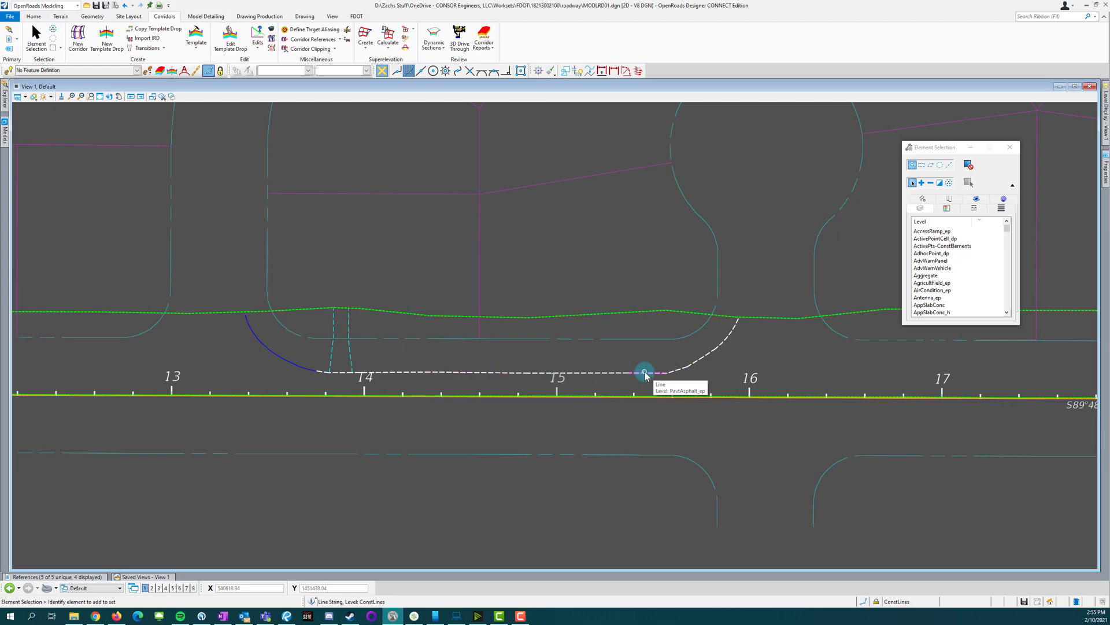
scroll(646, 373, up, 3)
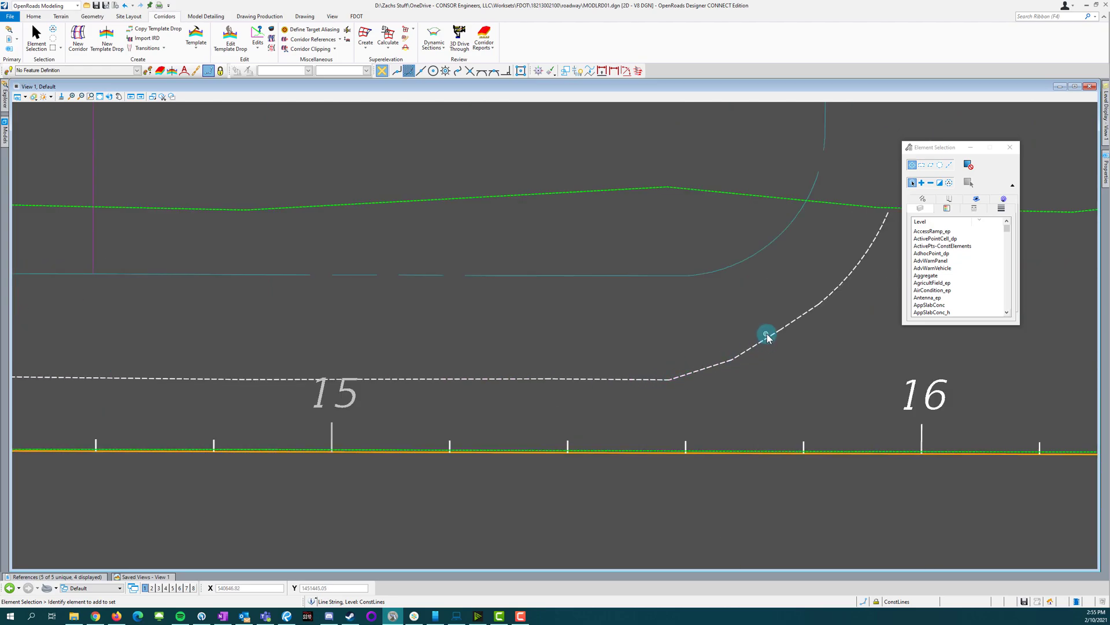
click(838, 285)
scroll(879, 327, down, 2)
scroll(879, 328, down, 2)
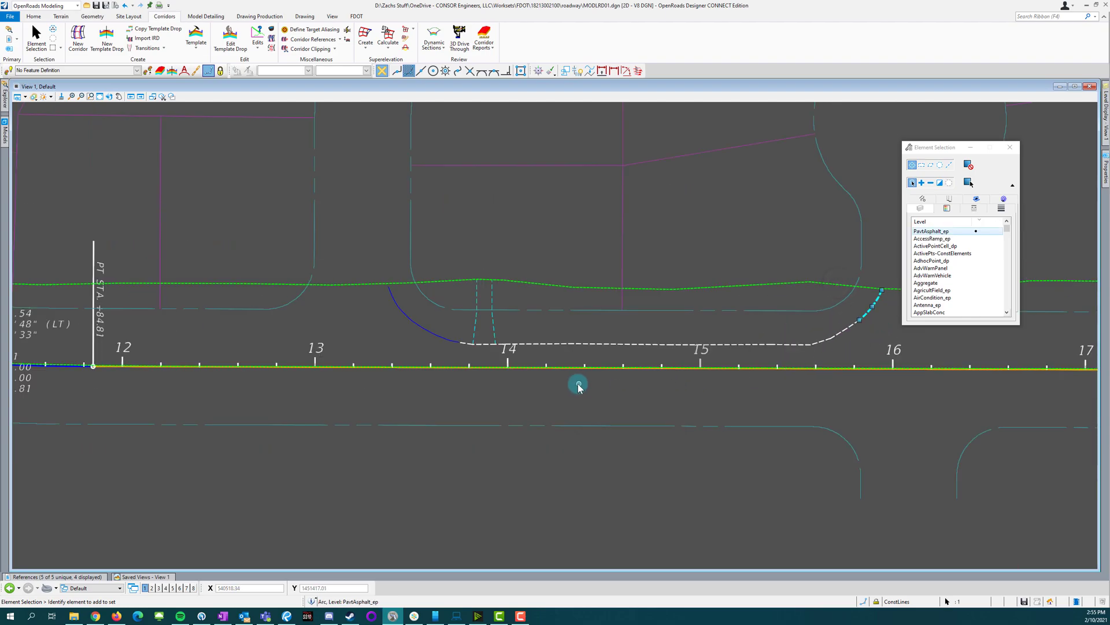
click(580, 384)
scroll(484, 331, up, 4)
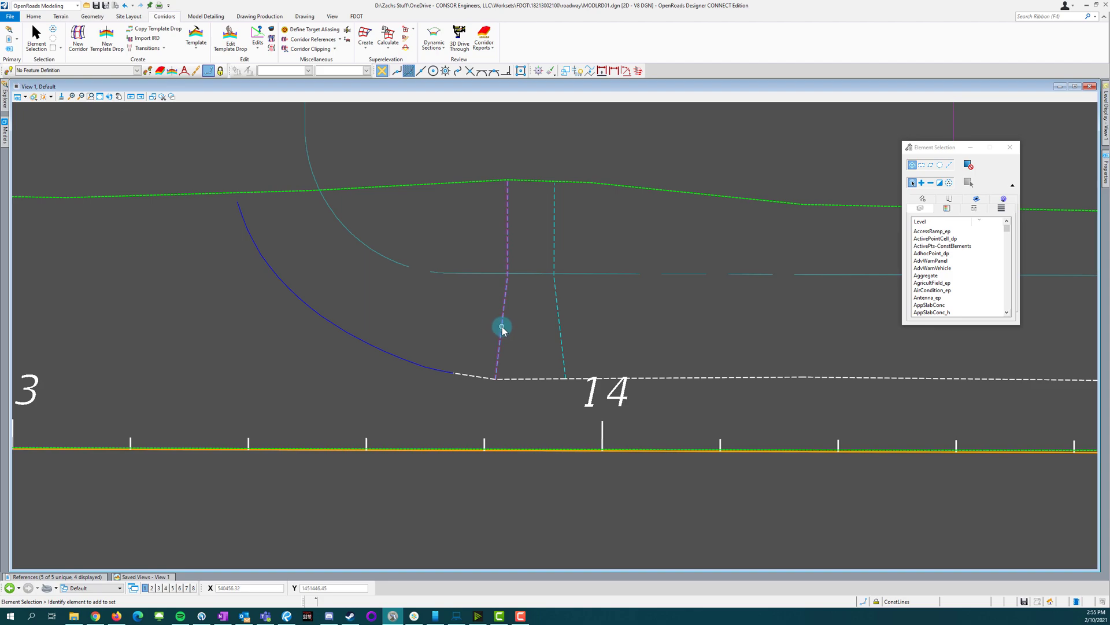
Step: Drop the two driveway edge line strings near station 14 into individual line segments
click(579, 71)
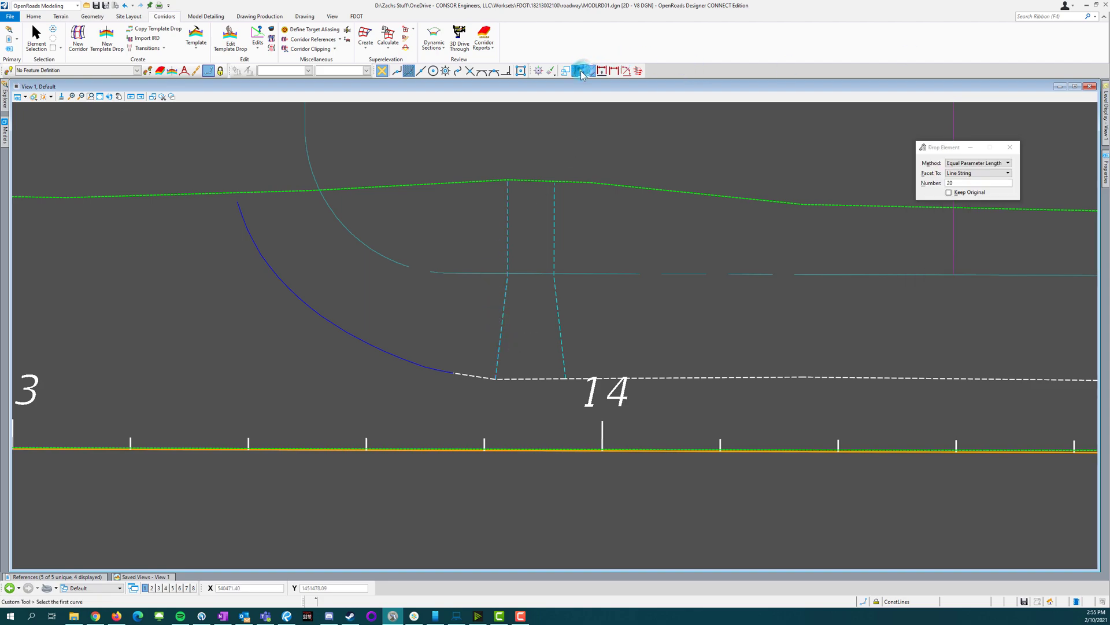
click(502, 309)
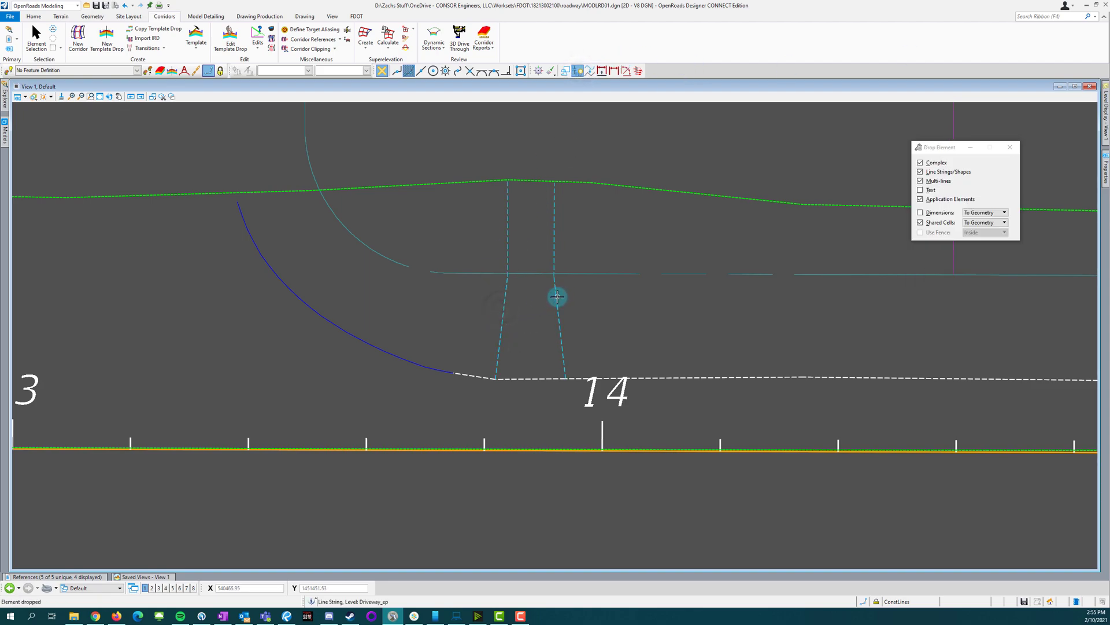
right_click(544, 348)
scroll(449, 371, down, 1)
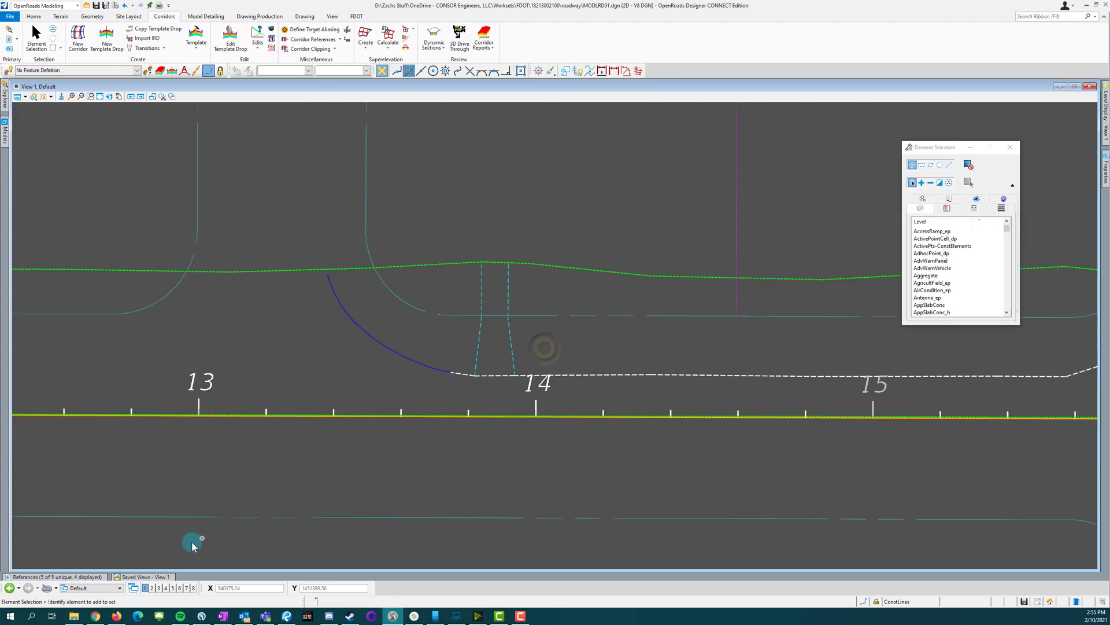
Step: Turn off the display of the remaining references and select all the copied asphalt and driveway linework
click(75, 577)
click(624, 476)
click(625, 484)
click(626, 498)
click(627, 505)
scroll(426, 372, down, 2)
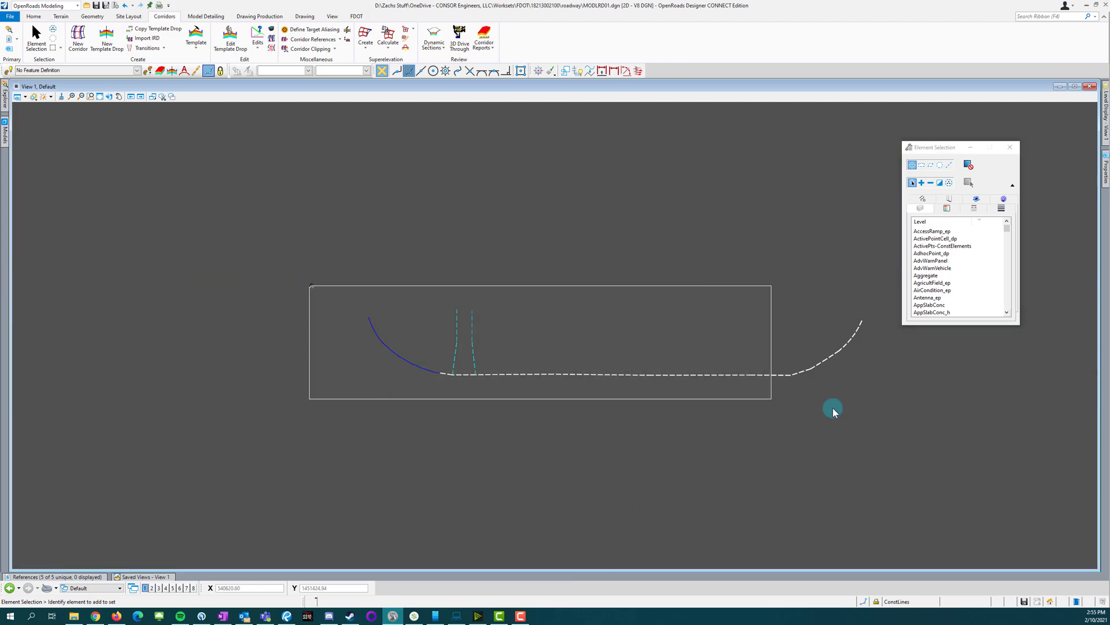
drag(757, 397, 901, 416)
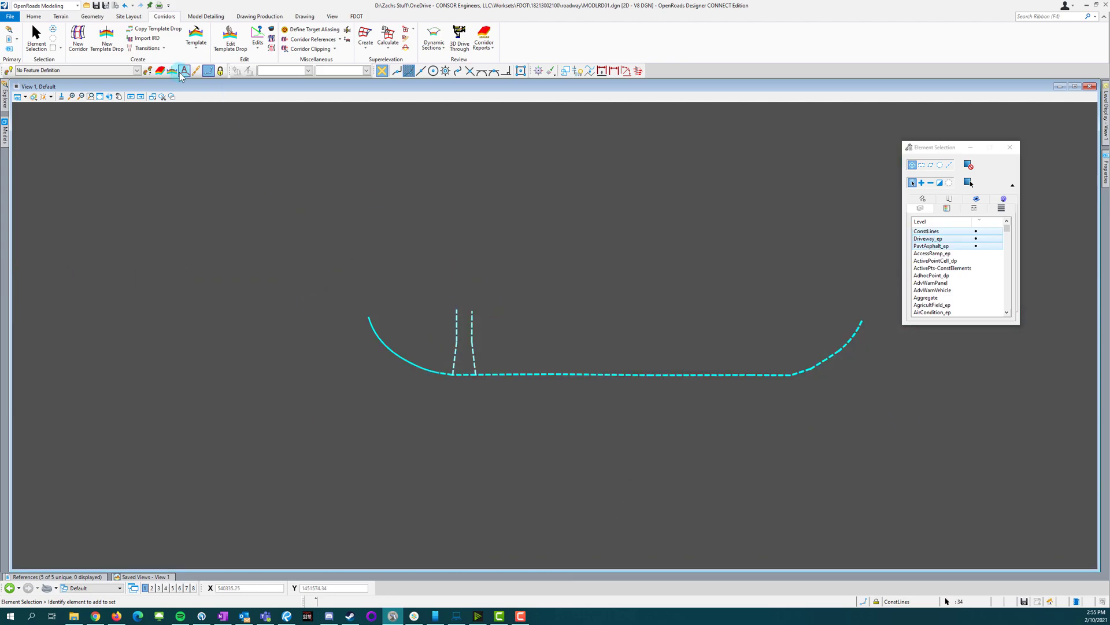
Step: Set the active feature definition to Const Lines White Dash from the Plan/Profile 2D Lines construction lines
click(138, 70)
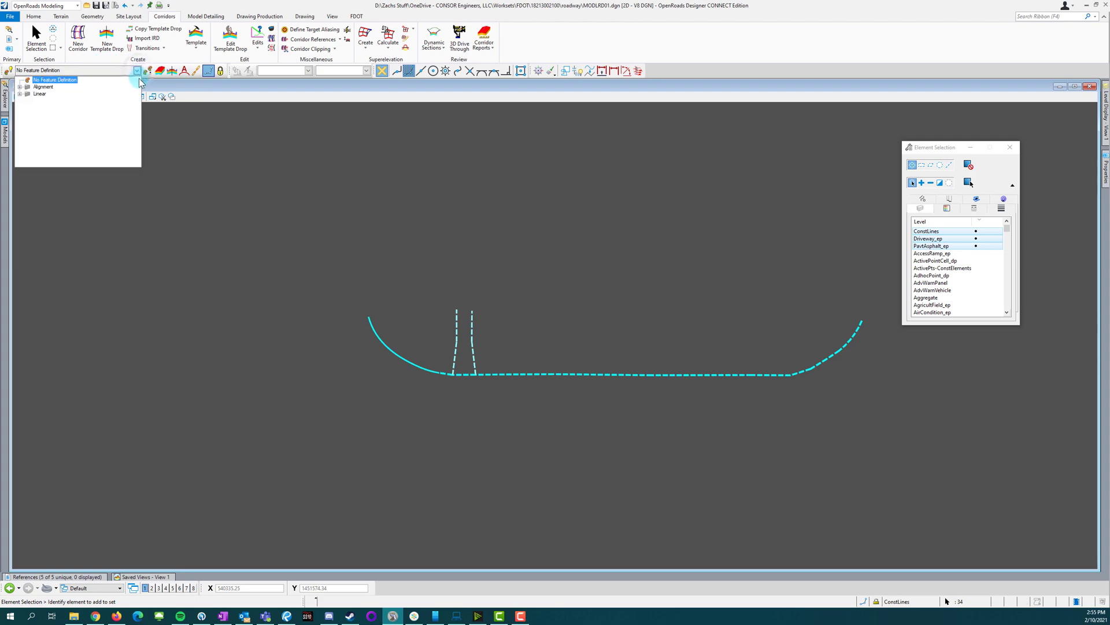
click(20, 93)
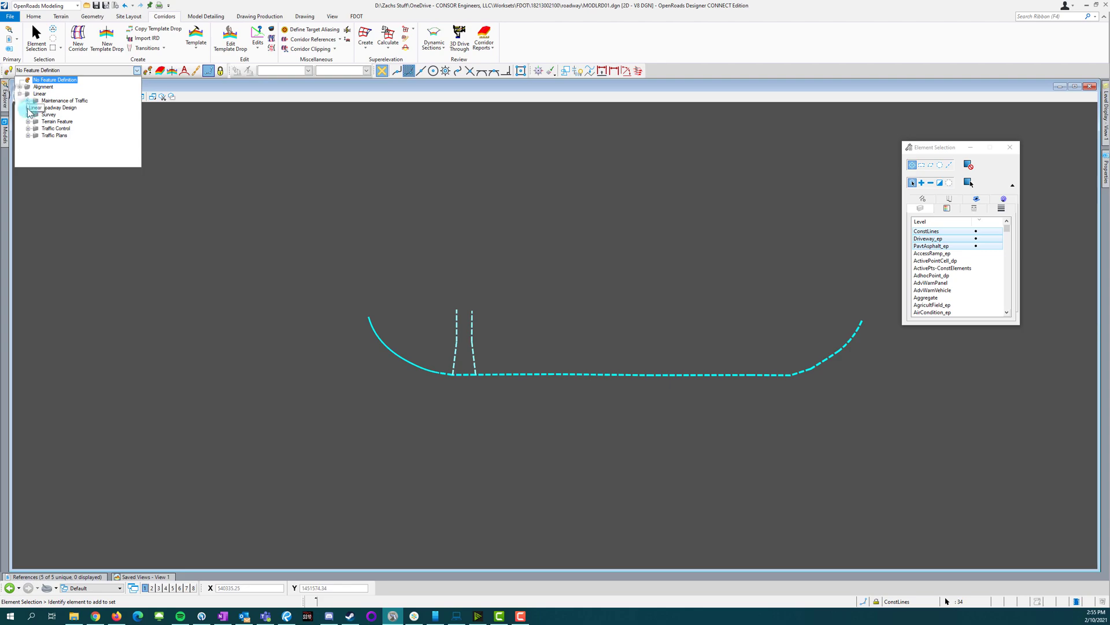
click(36, 115)
double_click(65, 94)
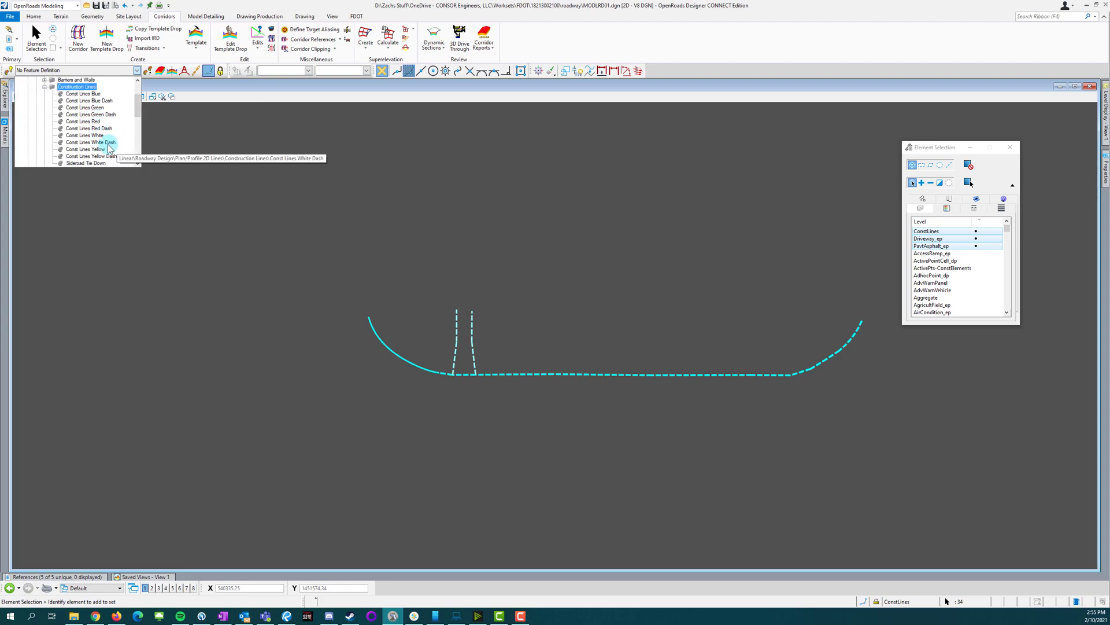
click(104, 142)
Step: Remove the driveway edges from the selection and create civil rule features from the selected asphalt edge segments
scroll(463, 362, up, 2)
drag(504, 355, 469, 315)
scroll(375, 318, down, 2)
scroll(354, 315, up, 2)
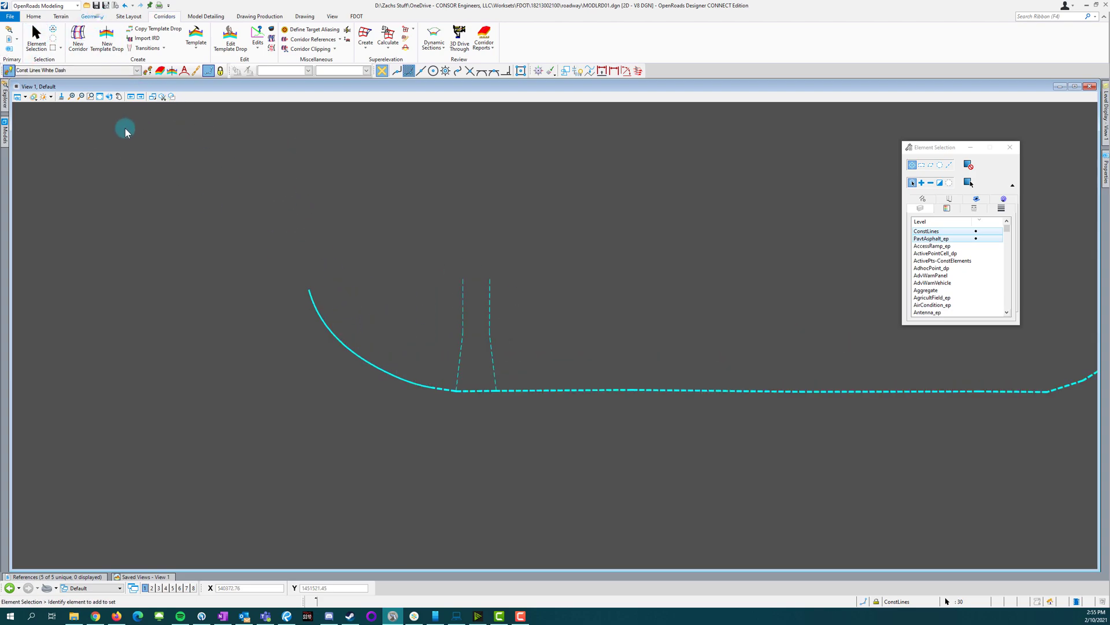
click(93, 17)
click(116, 38)
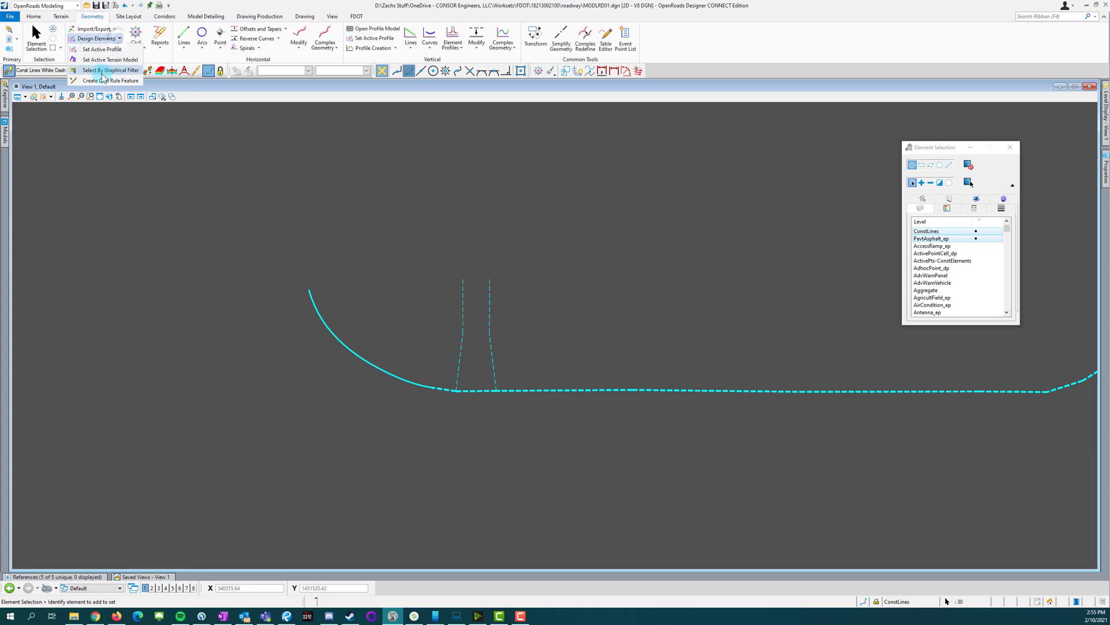
click(107, 81)
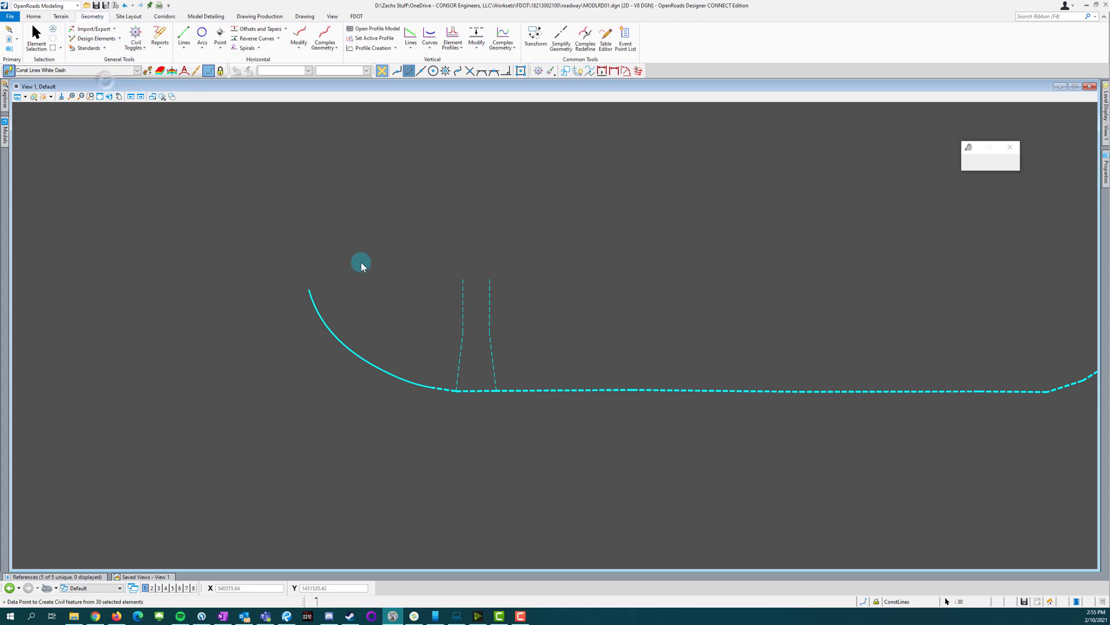
click(403, 248)
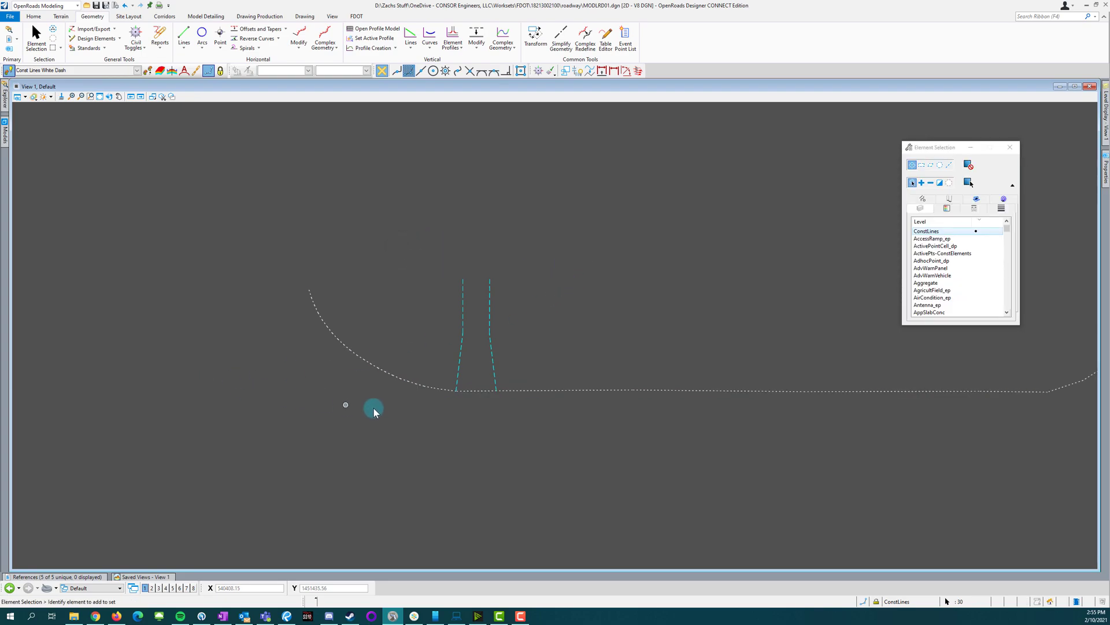
Step: Check the individual civil segments along the curved asphalt edge beside the driveway
scroll(411, 382, up, 5)
click(461, 448)
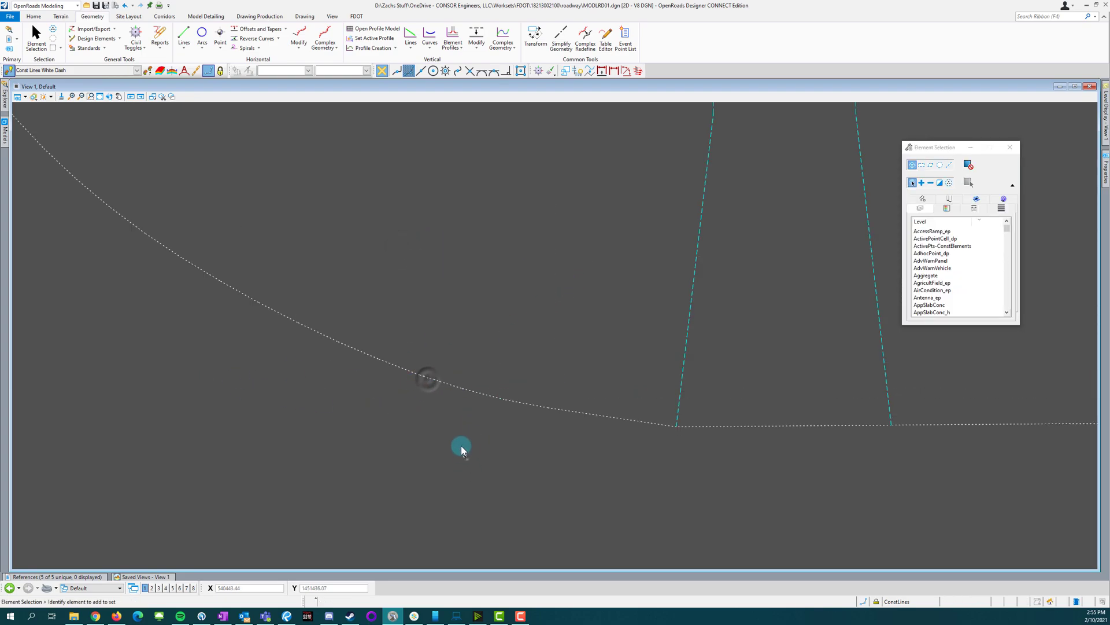
click(483, 397)
click(523, 439)
click(651, 426)
click(633, 450)
scroll(472, 434, down, 3)
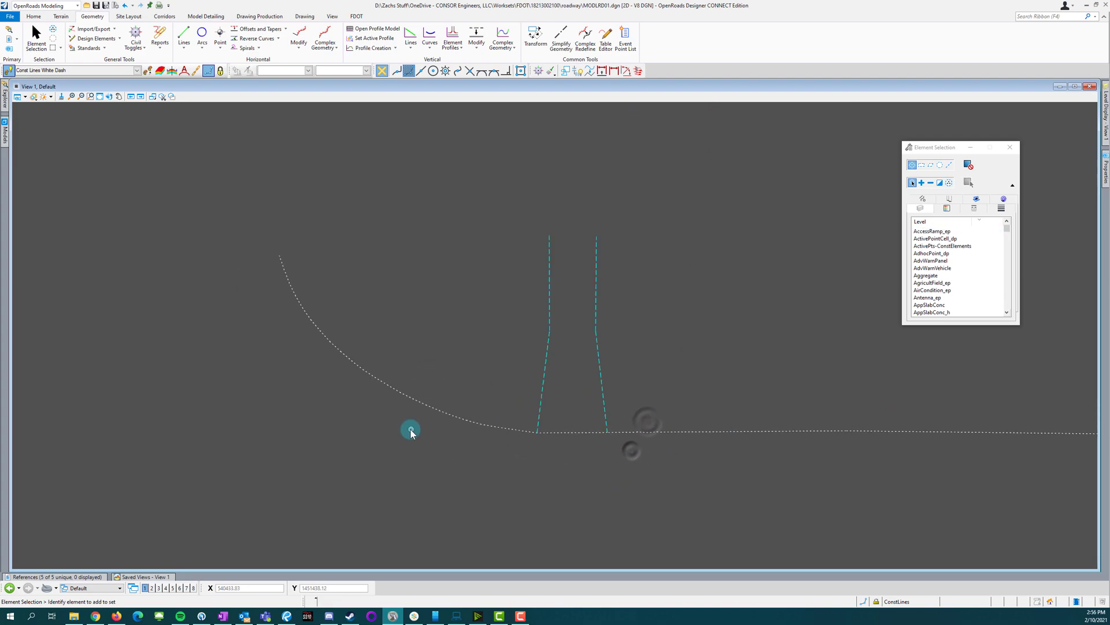
Step: Join the asphalt edge segments into one complex element with the Automatic method, following the edge past both driveway forks to the far curved return
click(324, 36)
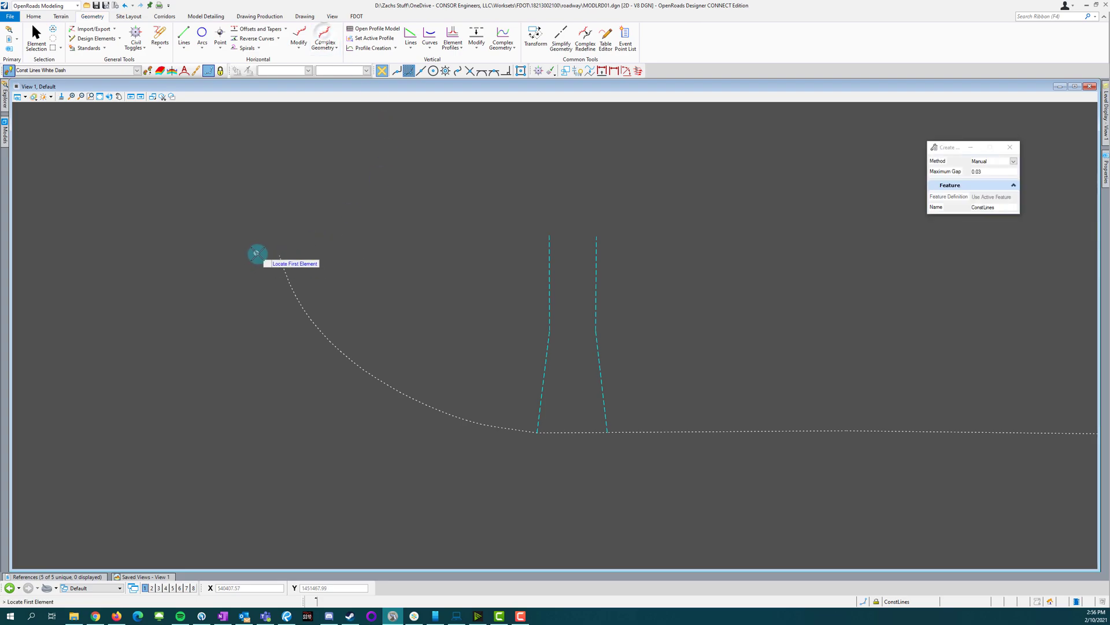
scroll(280, 255, up, 2)
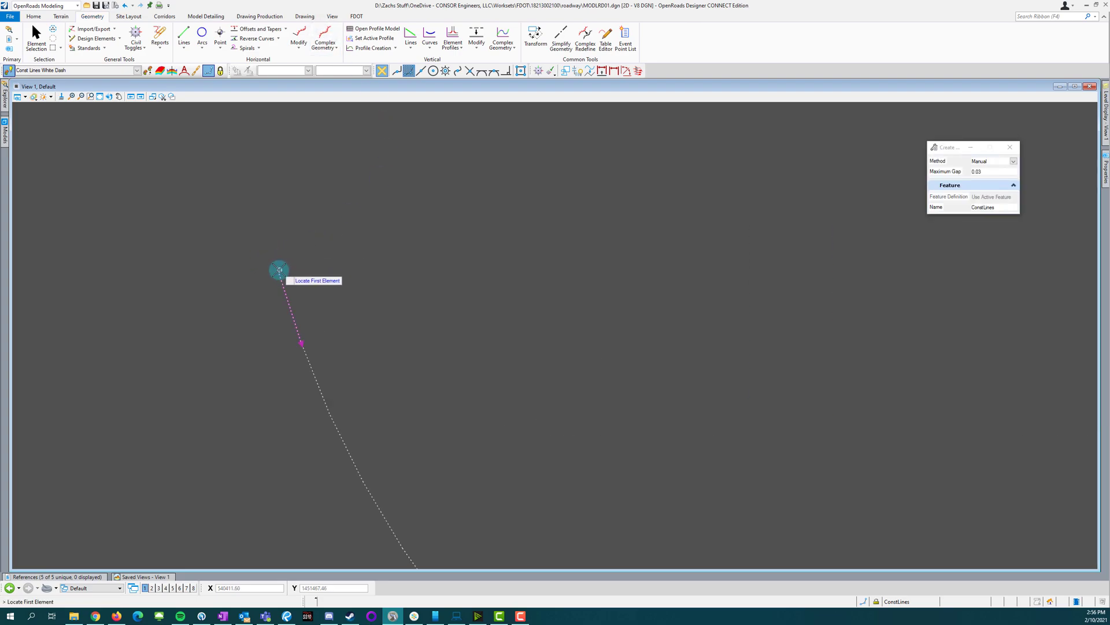
click(1013, 161)
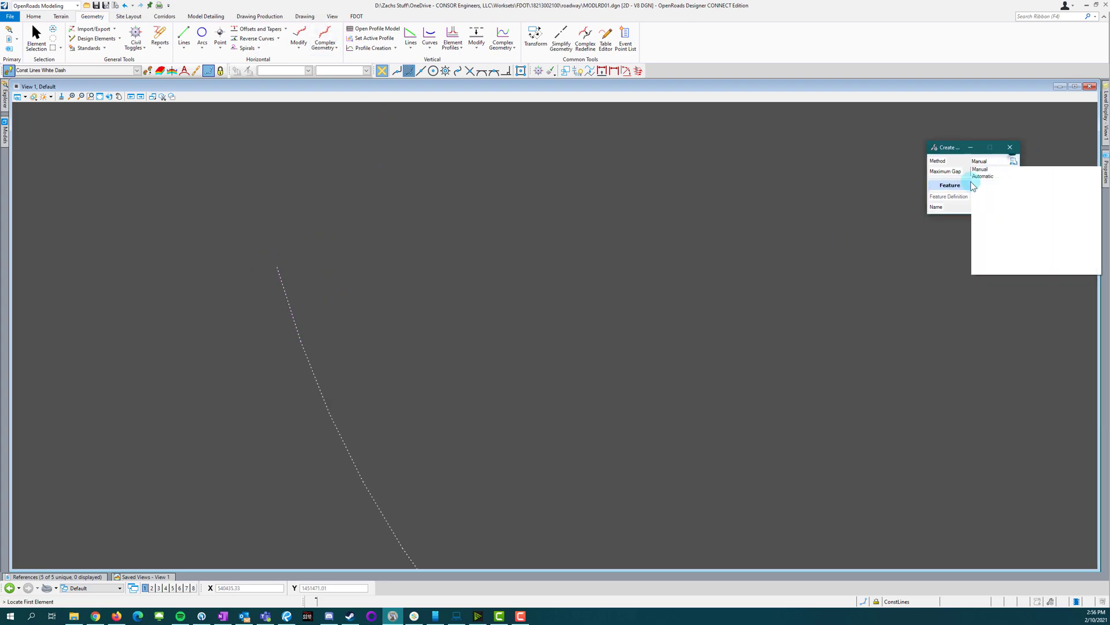
click(986, 177)
click(278, 267)
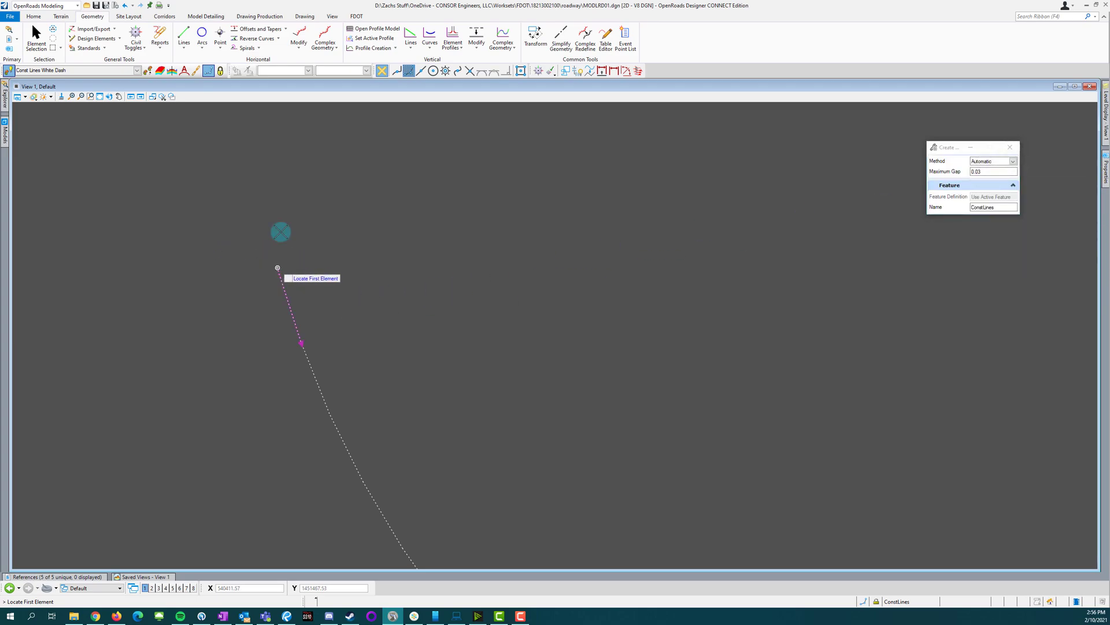
scroll(245, 244, down, 2)
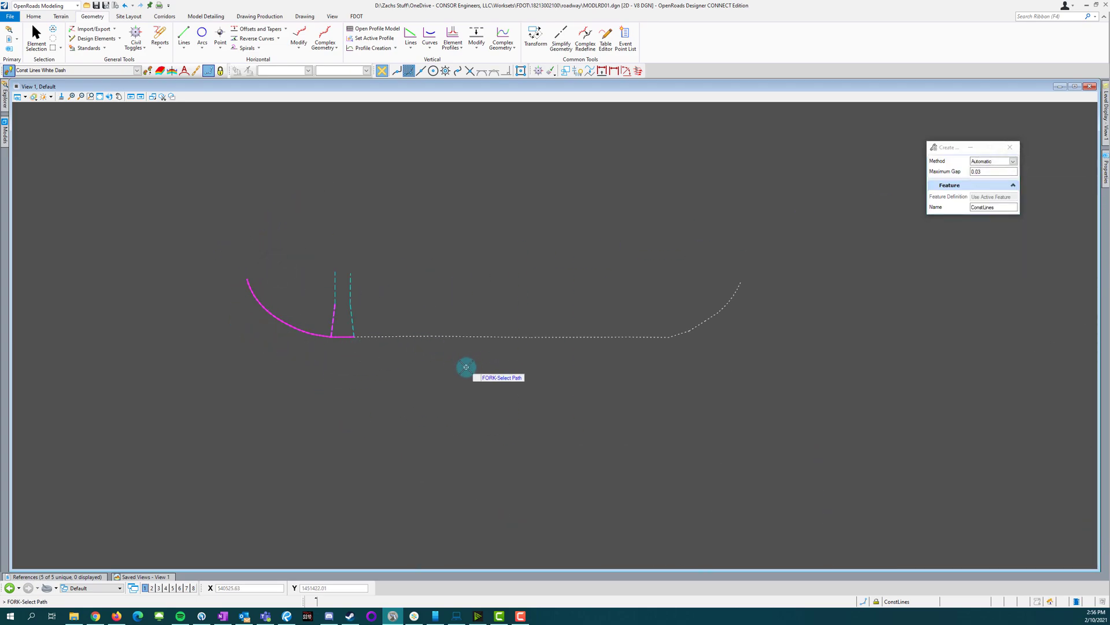
click(342, 338)
click(423, 365)
click(663, 382)
click(935, 358)
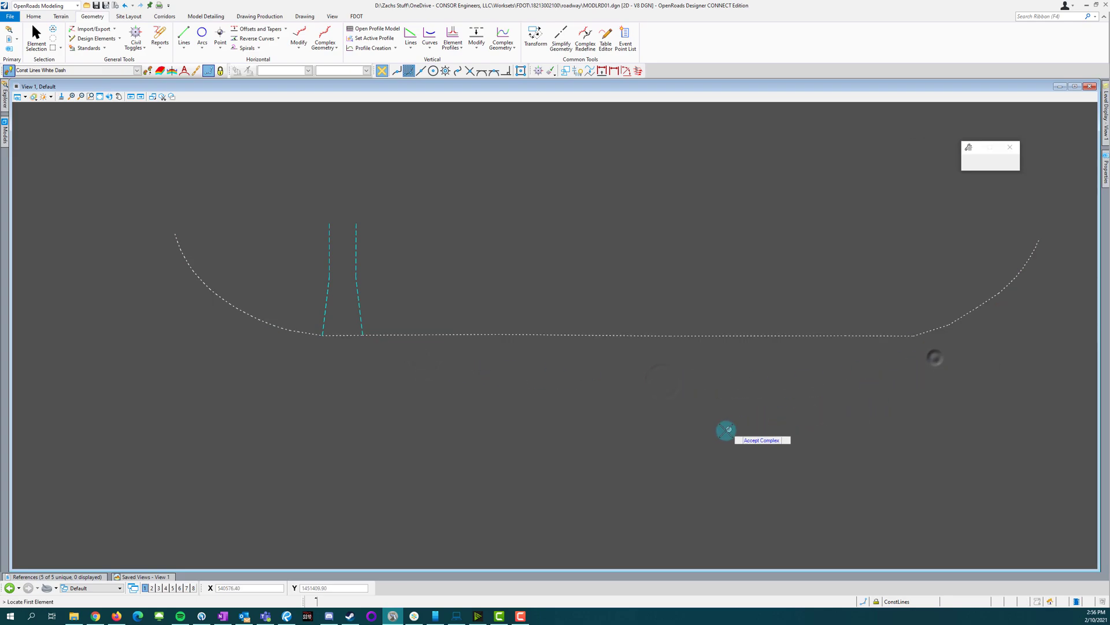
click(661, 336)
click(255, 226)
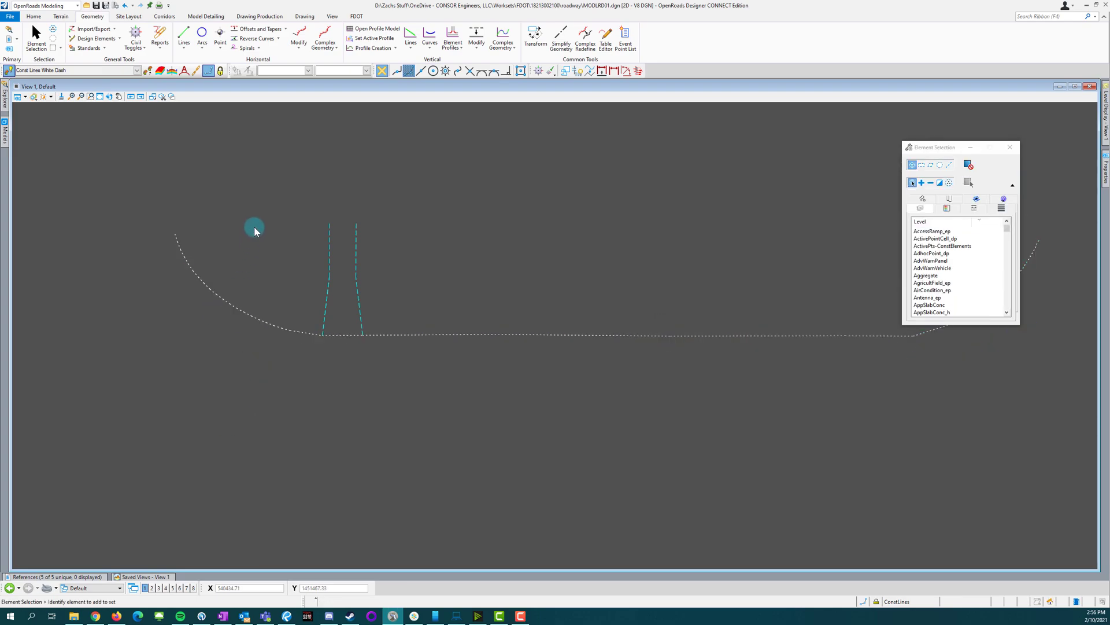
Step: Create civil rule features from the driveway edge segments with the Const Lines Blue Dash feature definition
click(137, 70)
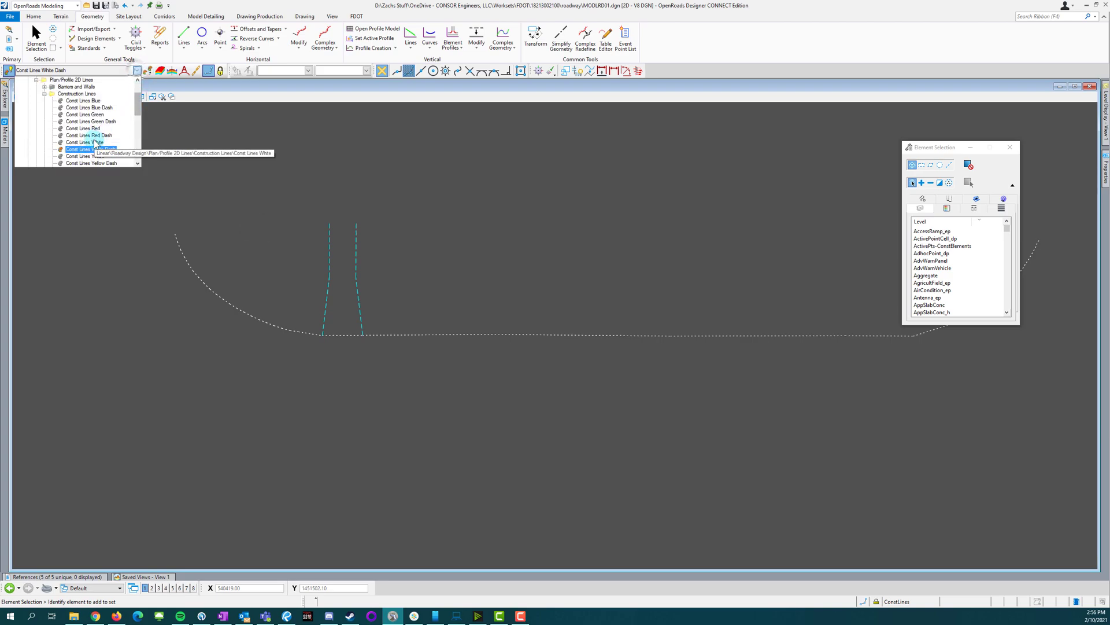
click(105, 108)
scroll(255, 255, up, 3)
drag(475, 334, 379, 210)
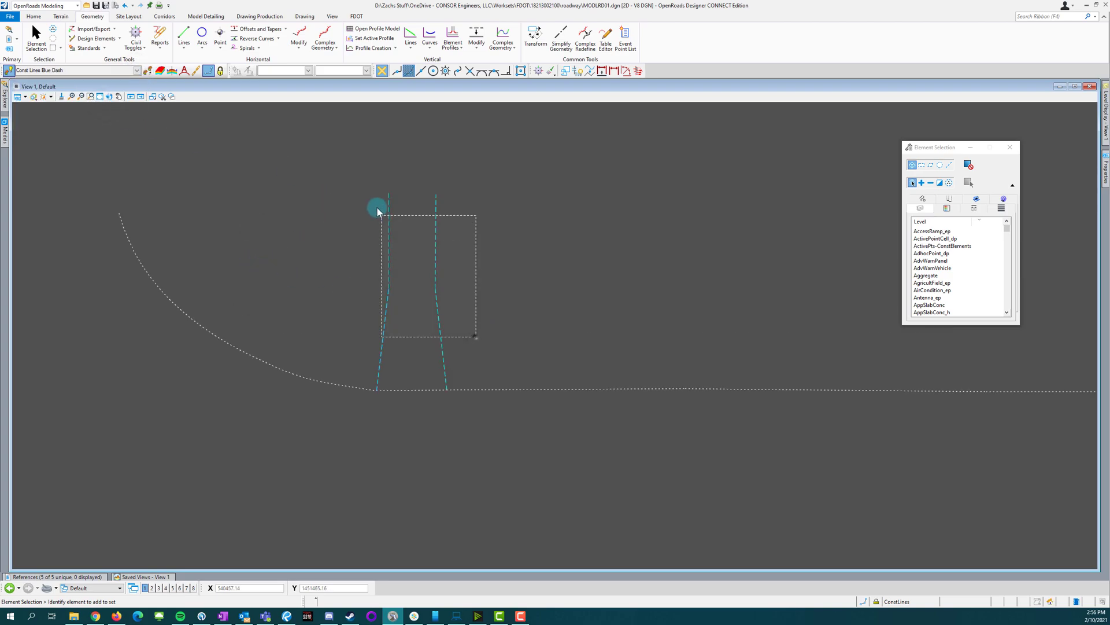
click(92, 38)
click(463, 312)
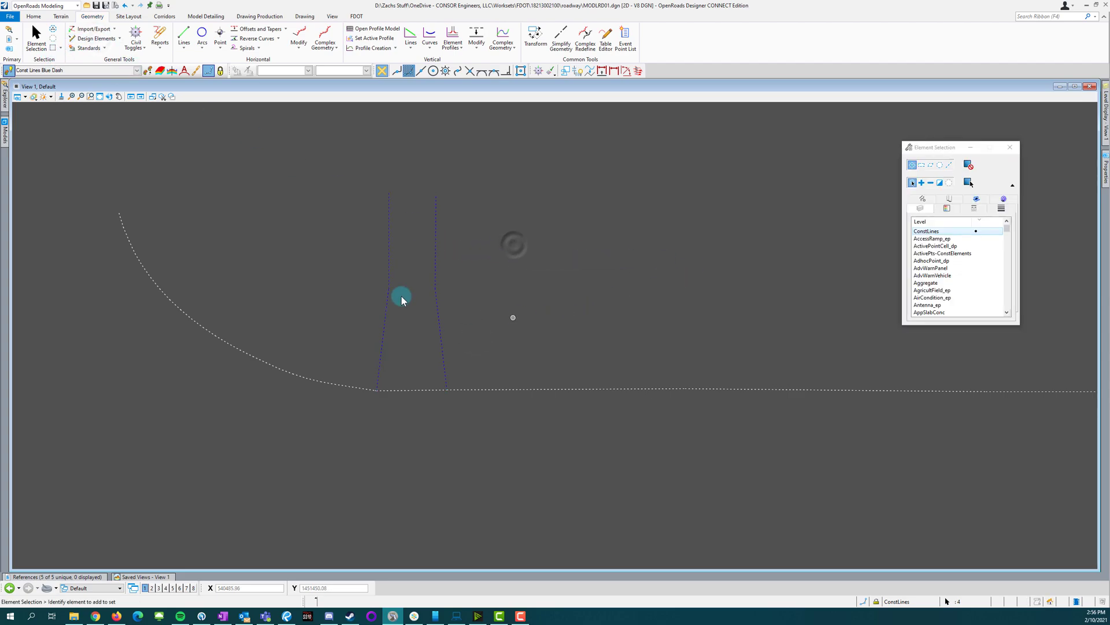
Step: Join the segments of both driveway edges into complex elements with the Automatic method
click(323, 55)
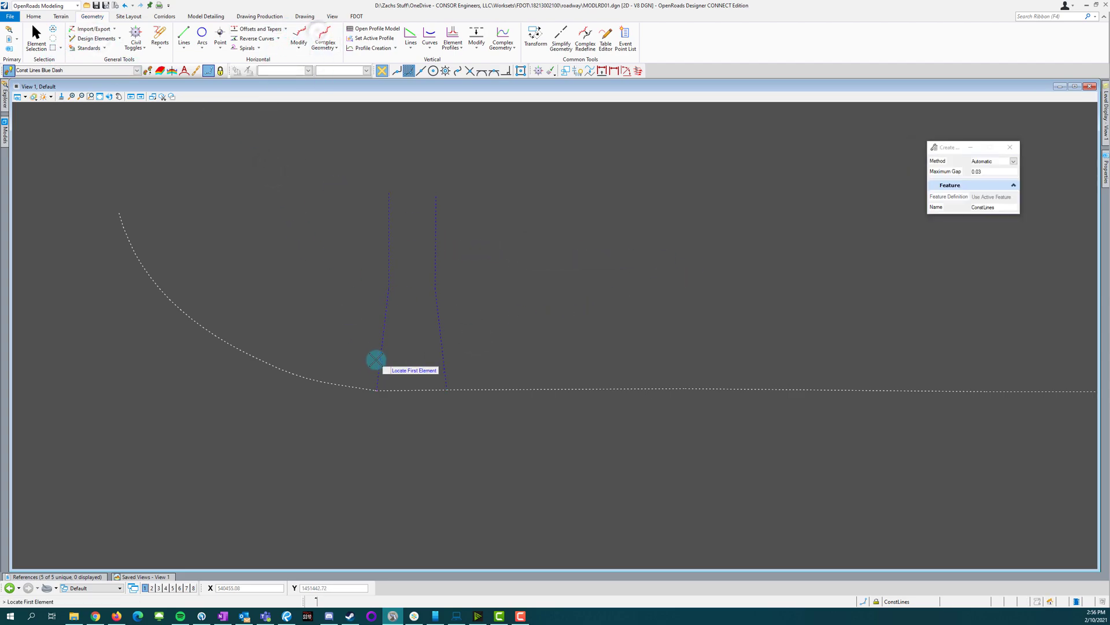
click(378, 359)
click(442, 365)
click(470, 328)
right_click(489, 297)
scroll(482, 289, down, 2)
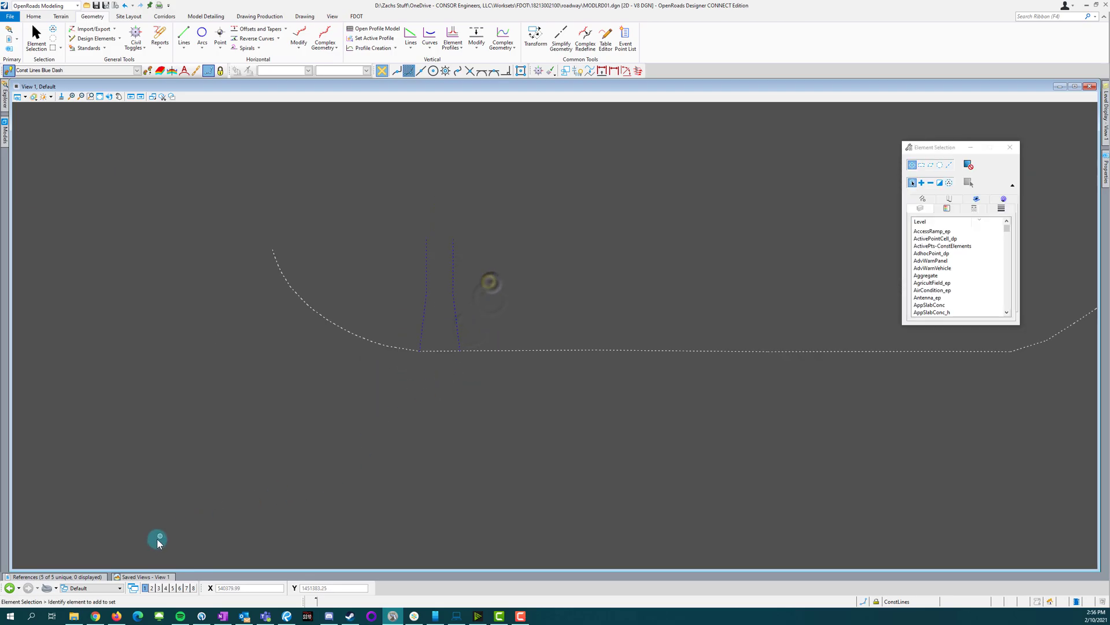
Step: Turn on the display of the survey terrain reference and set GDTMRD01 as the active terrain model
click(87, 576)
click(570, 505)
click(593, 296)
scroll(554, 310, down, 5)
scroll(551, 283, up, 3)
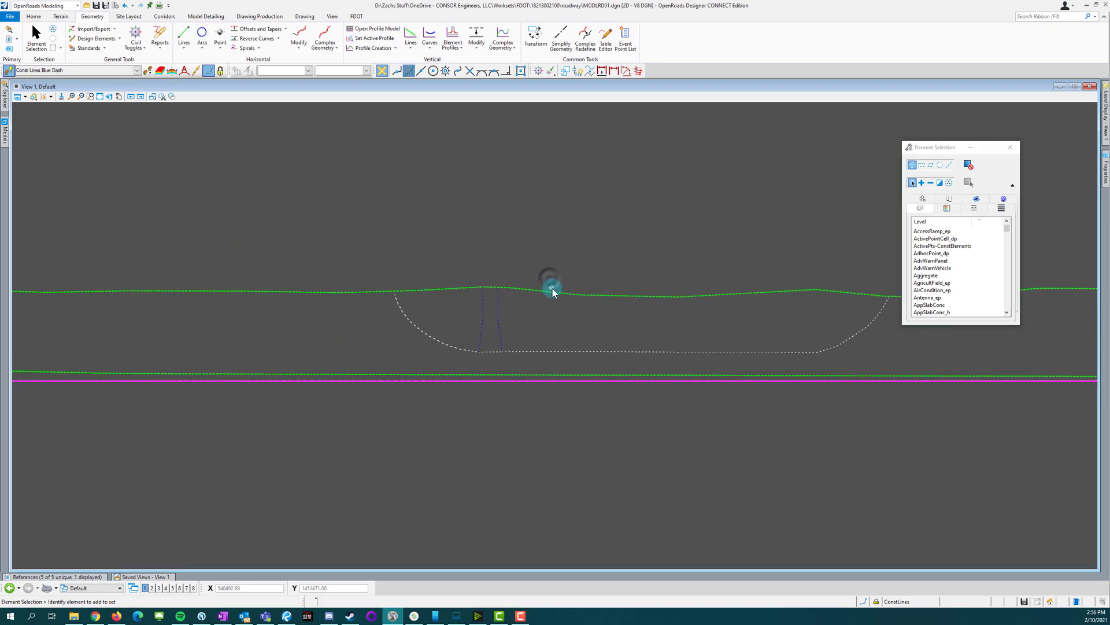
click(557, 289)
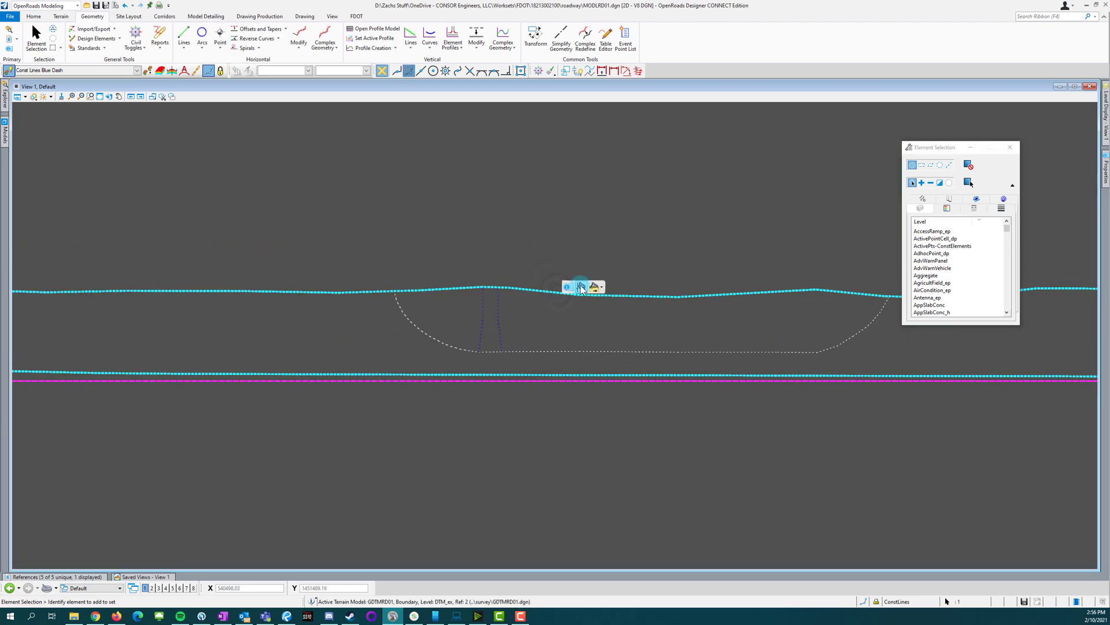
click(581, 287)
click(449, 342)
click(458, 320)
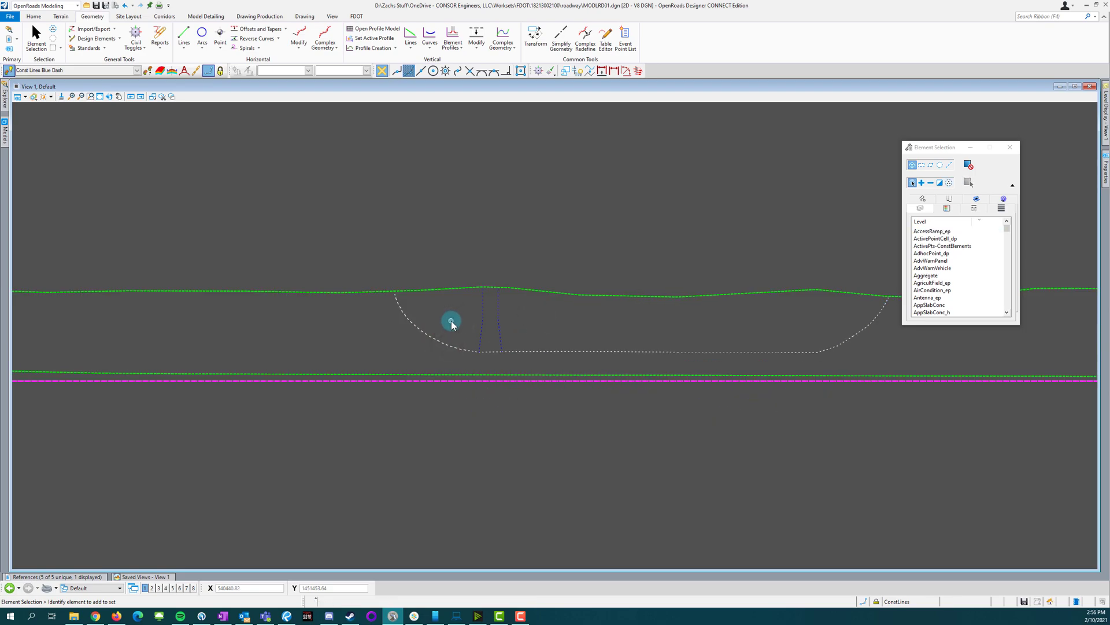
Step: Switch to the Multi-Model Views layout without creating a dynamic profile view, and enlarge the plan and 3D views
key(F2)
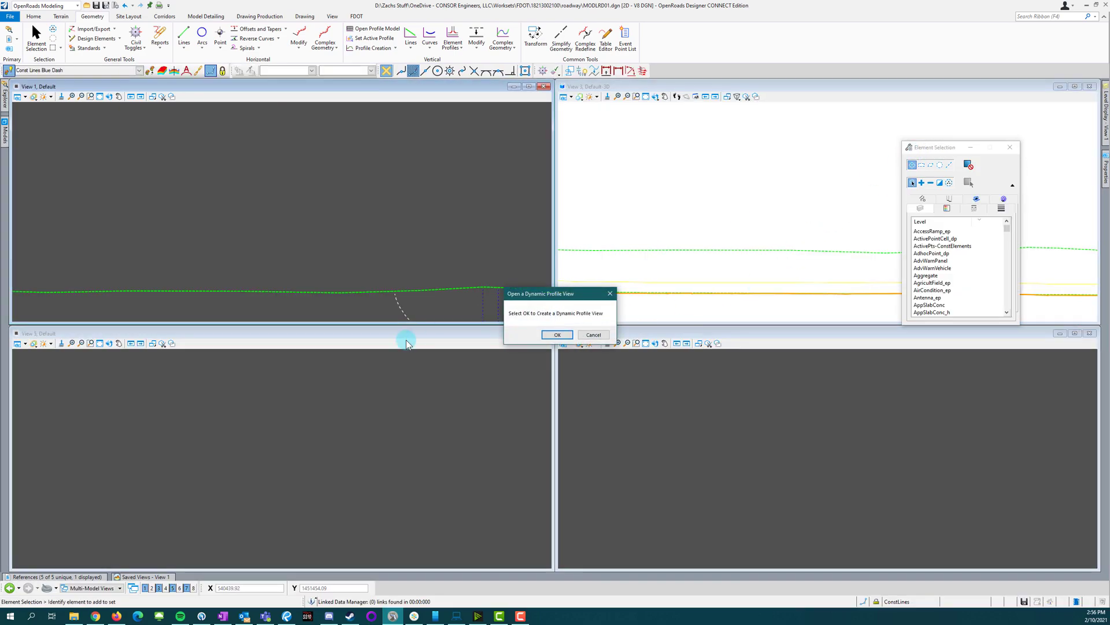
click(593, 335)
scroll(354, 224, down, 2)
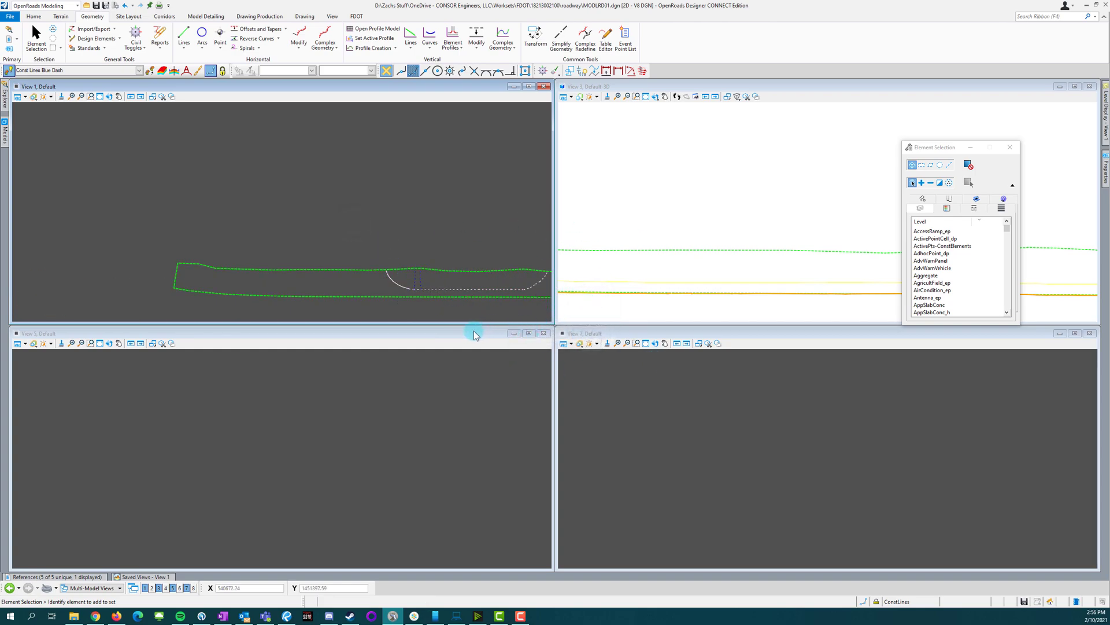
drag(474, 327, 464, 407)
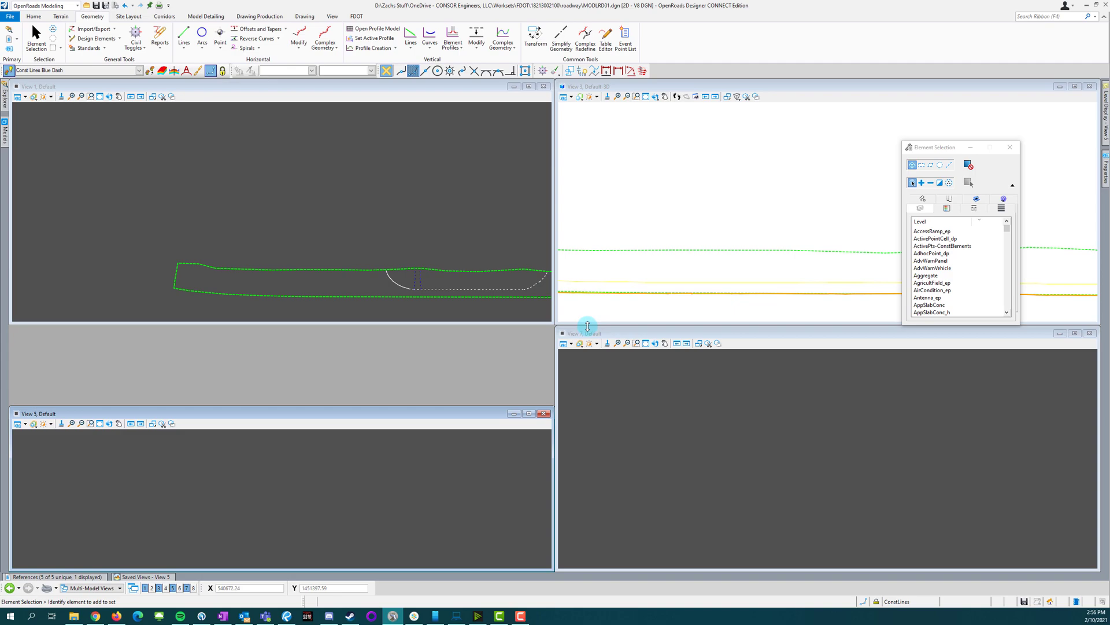
drag(588, 325, 580, 407)
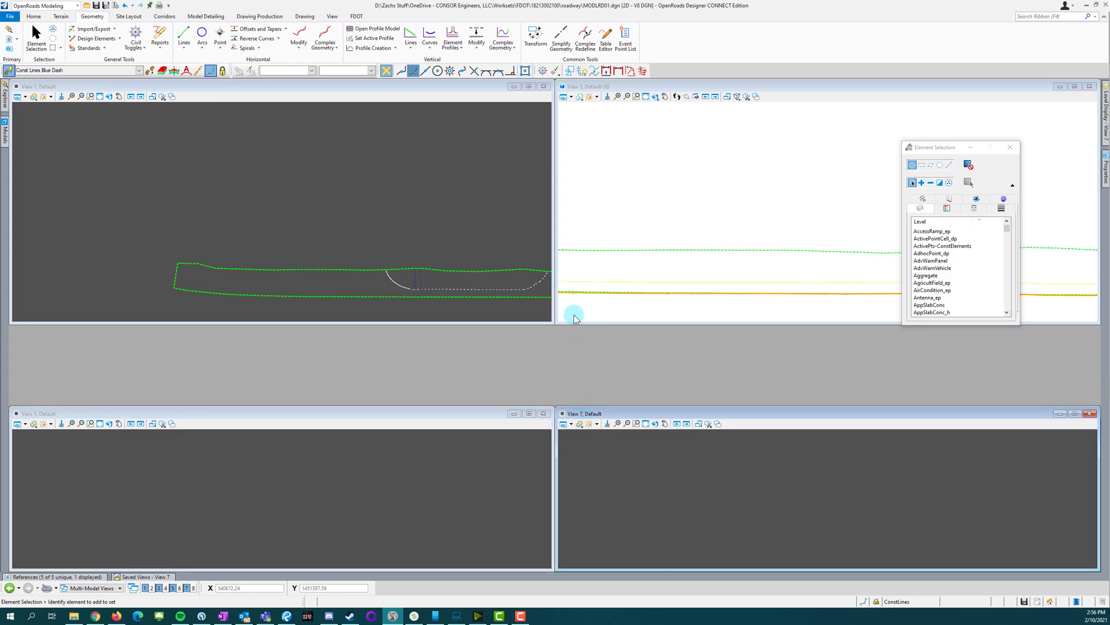
drag(573, 324, 576, 403)
drag(510, 323, 509, 404)
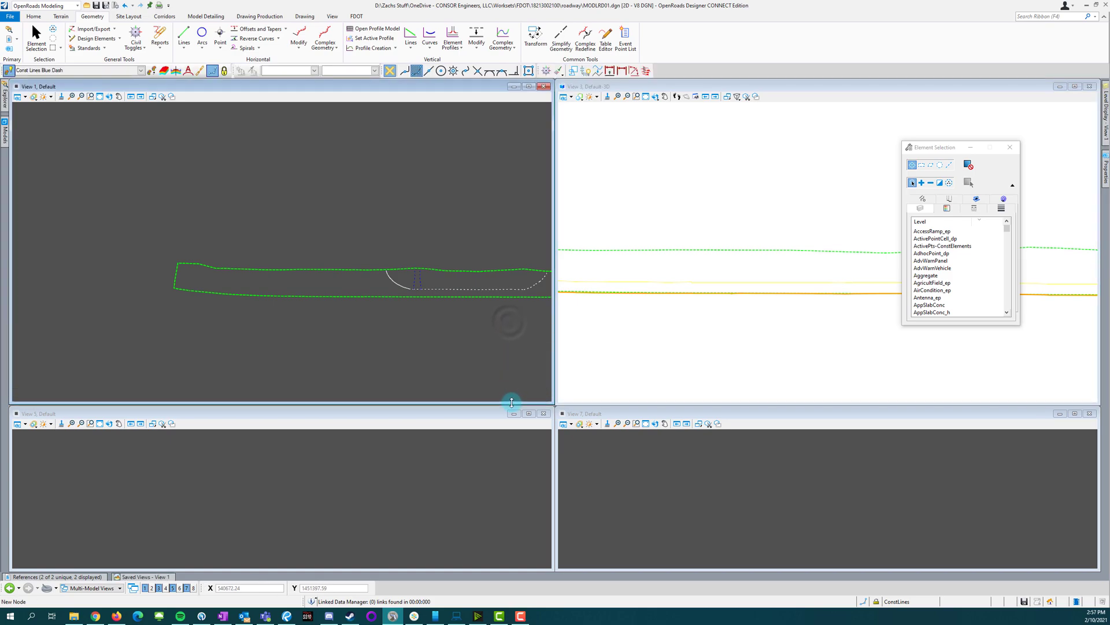
Step: Adjust the default lighting brightness of the 3D view
click(676, 354)
click(596, 96)
drag(641, 127, 653, 126)
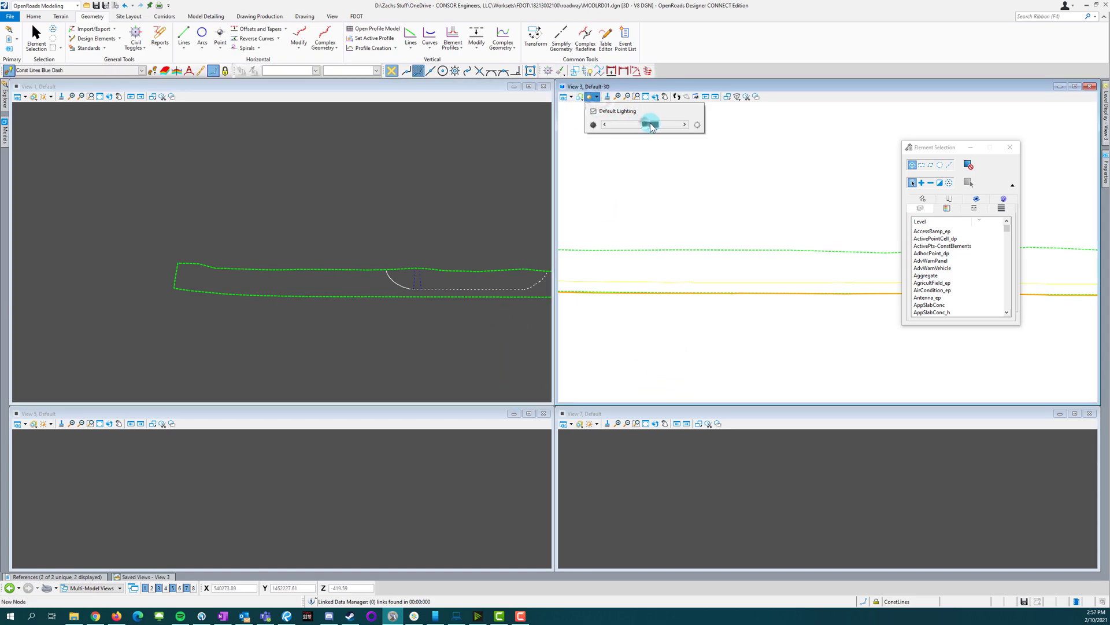
Step: Choose the Illustration:Shadows display style for the 3D view and open its display style settings for editing
click(581, 97)
click(924, 163)
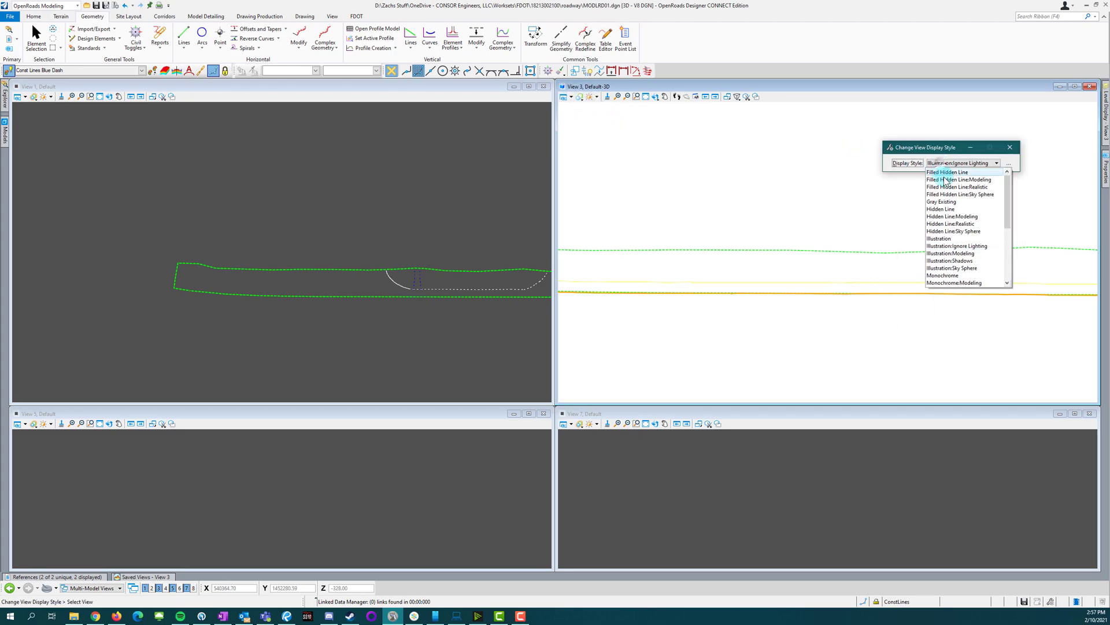
click(963, 261)
click(1009, 163)
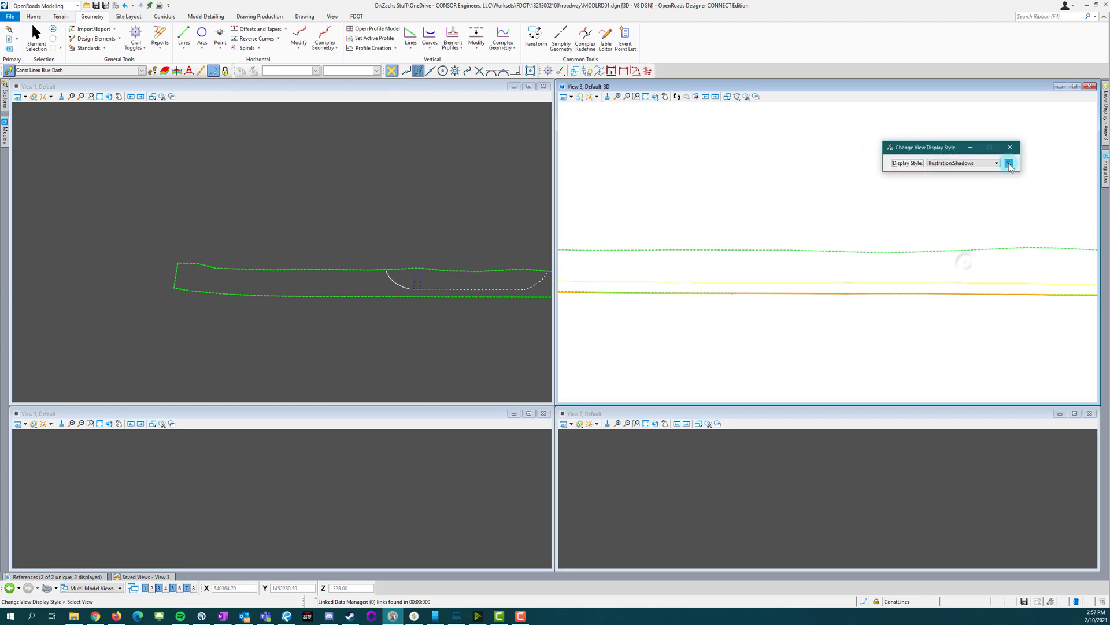
click(368, 273)
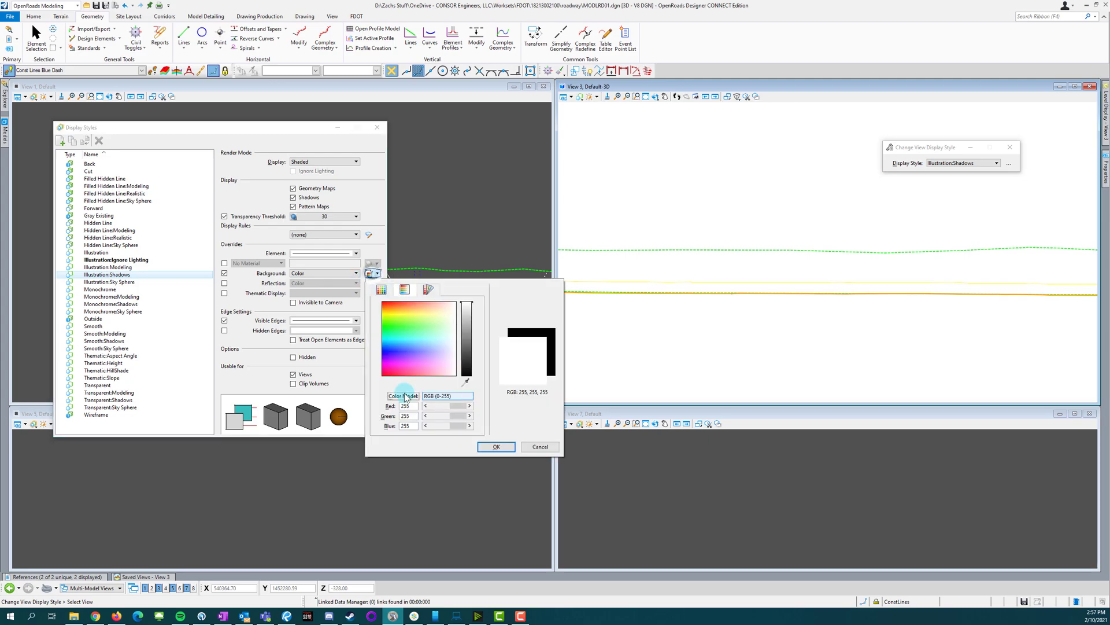
double_click(409, 417)
click(467, 347)
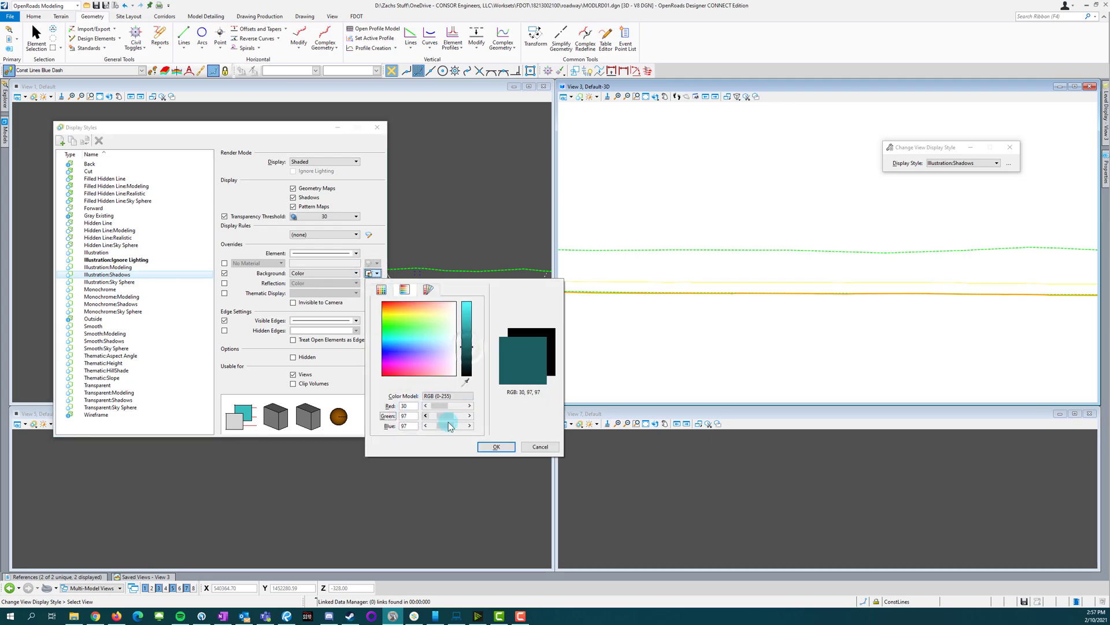
click(539, 446)
Step: Set the background color of the Illustration:Shadows display style to gray
click(368, 273)
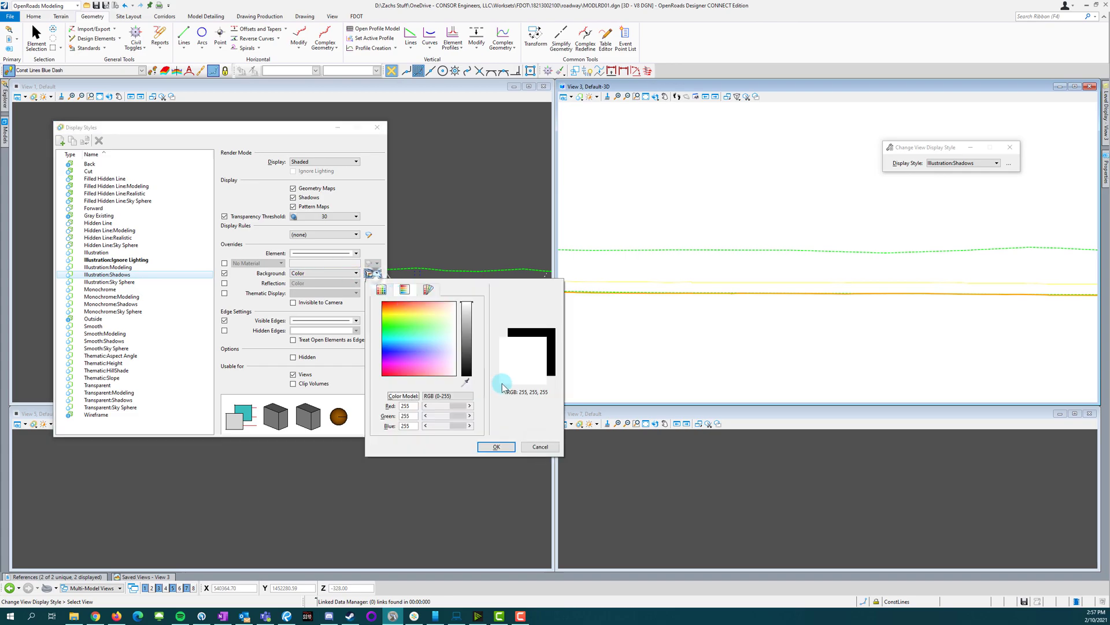
click(468, 339)
click(496, 446)
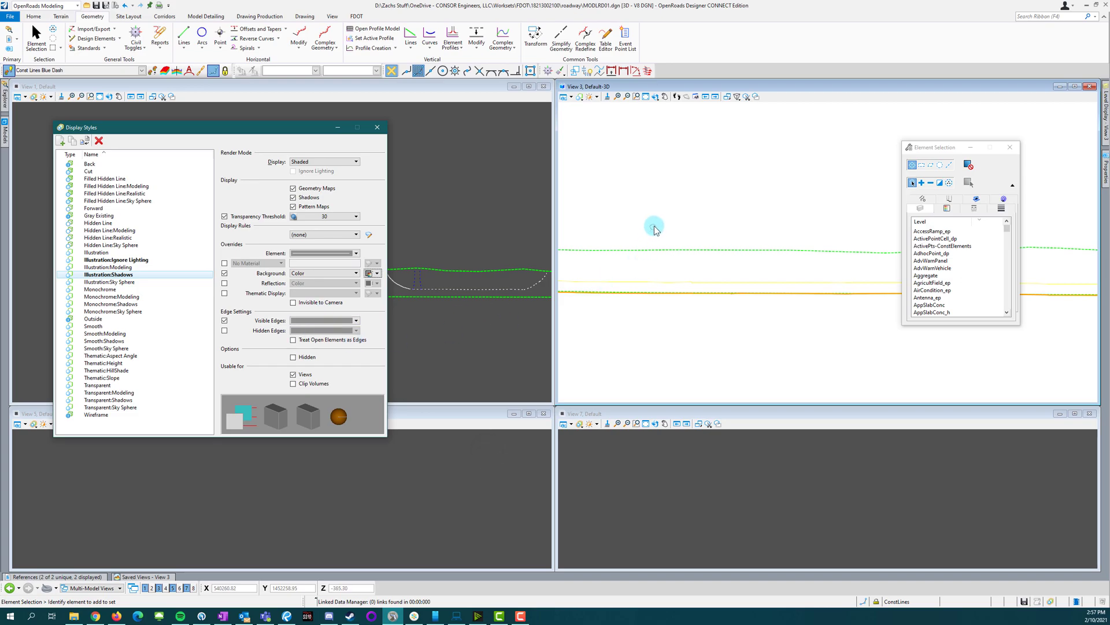
Step: Apply the Illustration:Shadows display style to the 3D view and close the display style settings
click(579, 96)
click(952, 163)
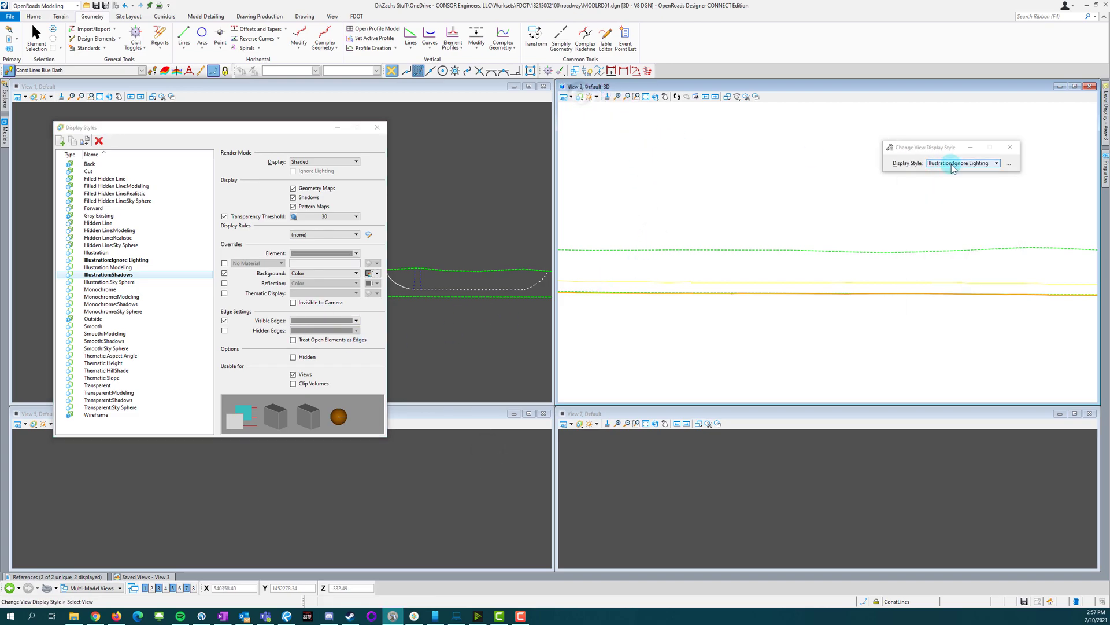
click(954, 261)
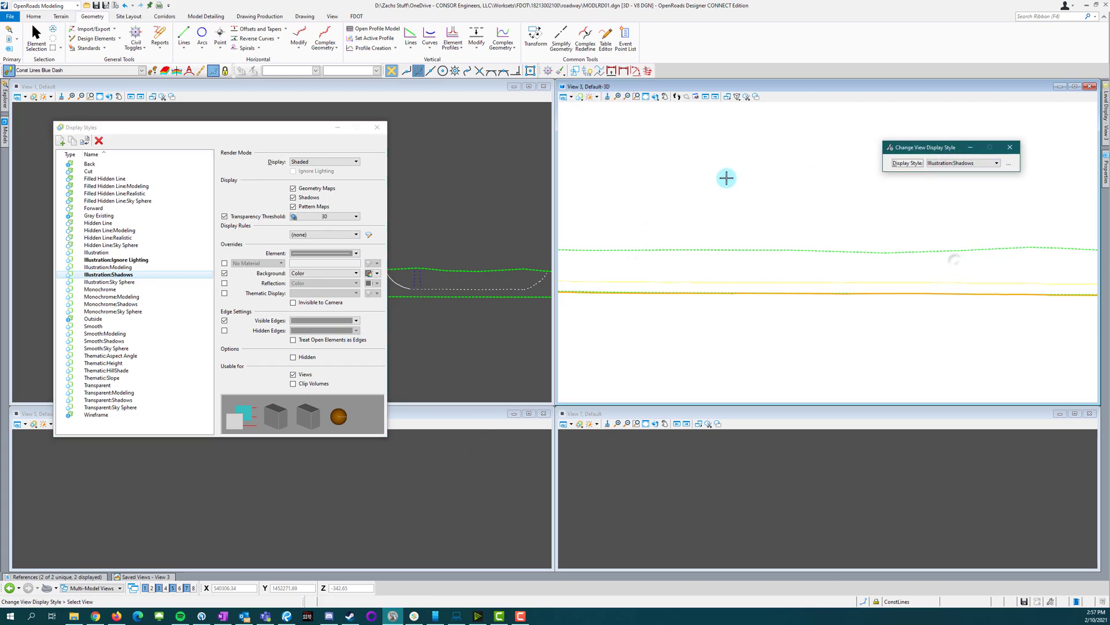
click(744, 183)
click(382, 128)
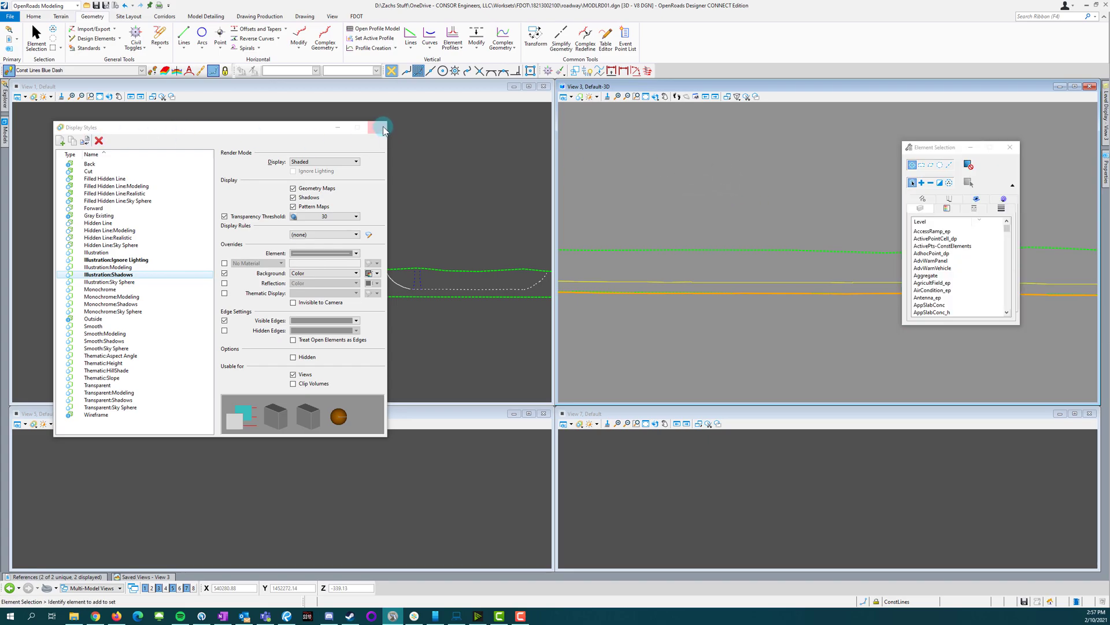
Step: Open the profile model of the white dashed curved edge in View 5 and set its existing terrain profile as active
click(455, 213)
scroll(467, 290, up, 2)
click(465, 290)
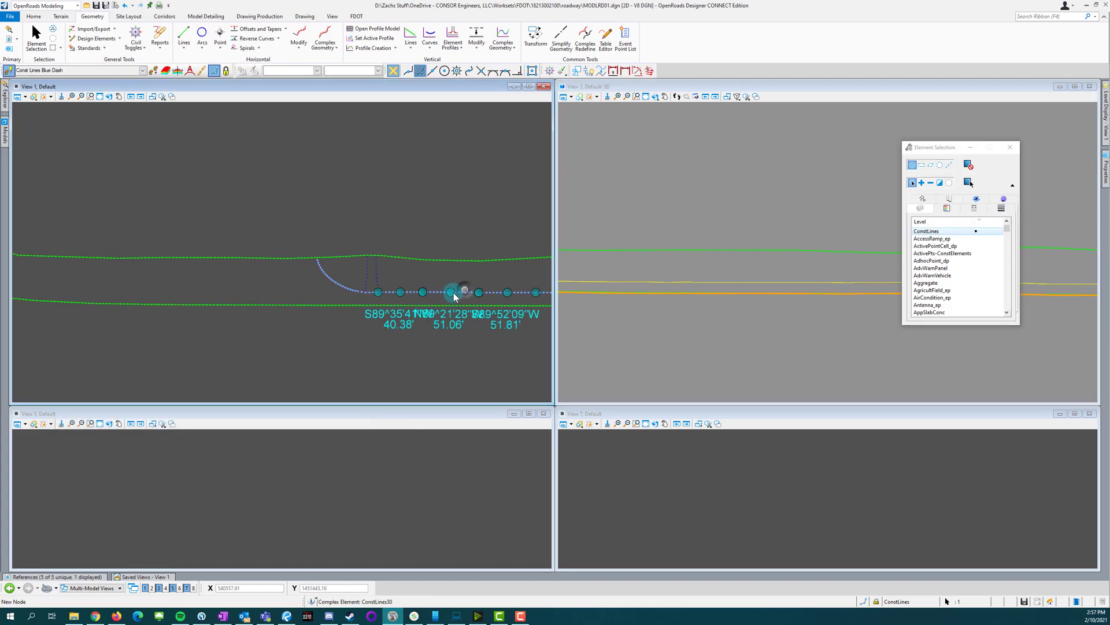
scroll(466, 296, up, 2)
click(476, 290)
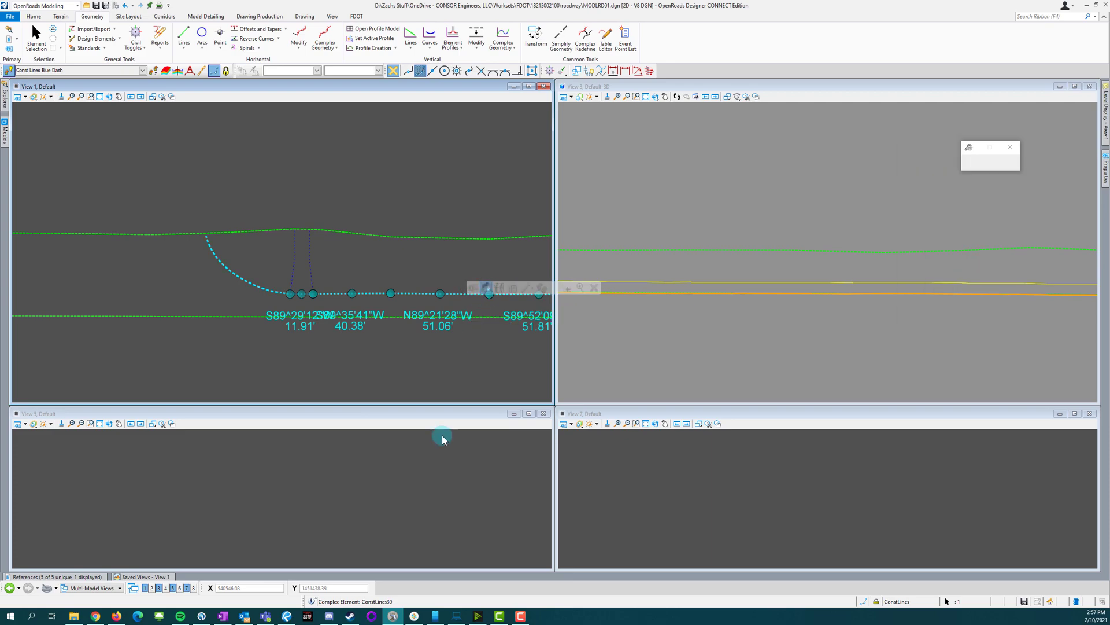
click(423, 498)
click(391, 498)
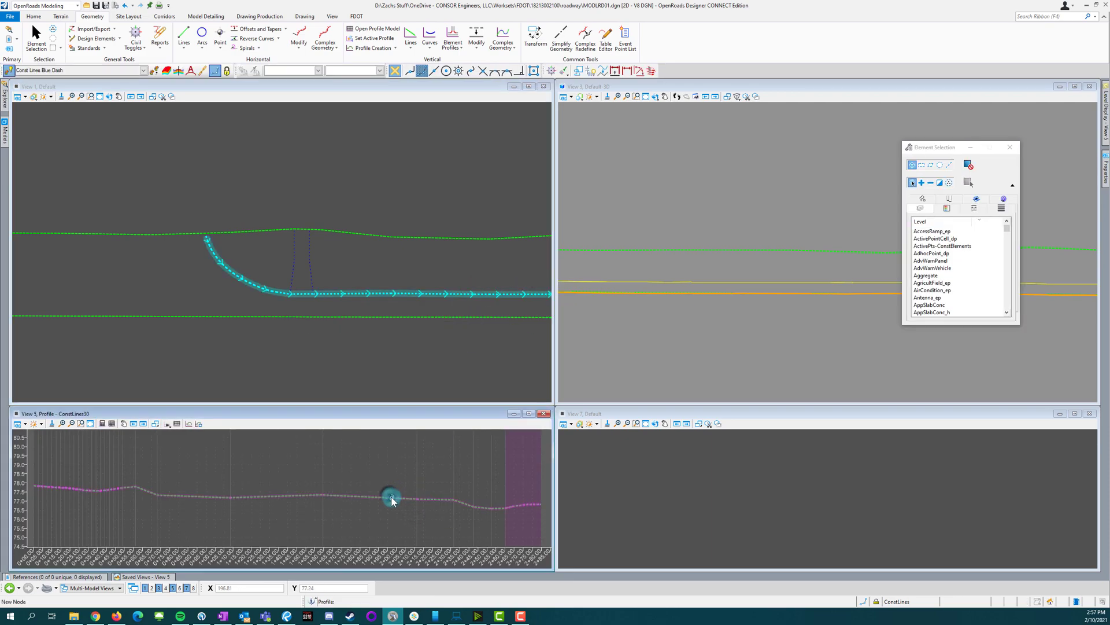
click(417, 490)
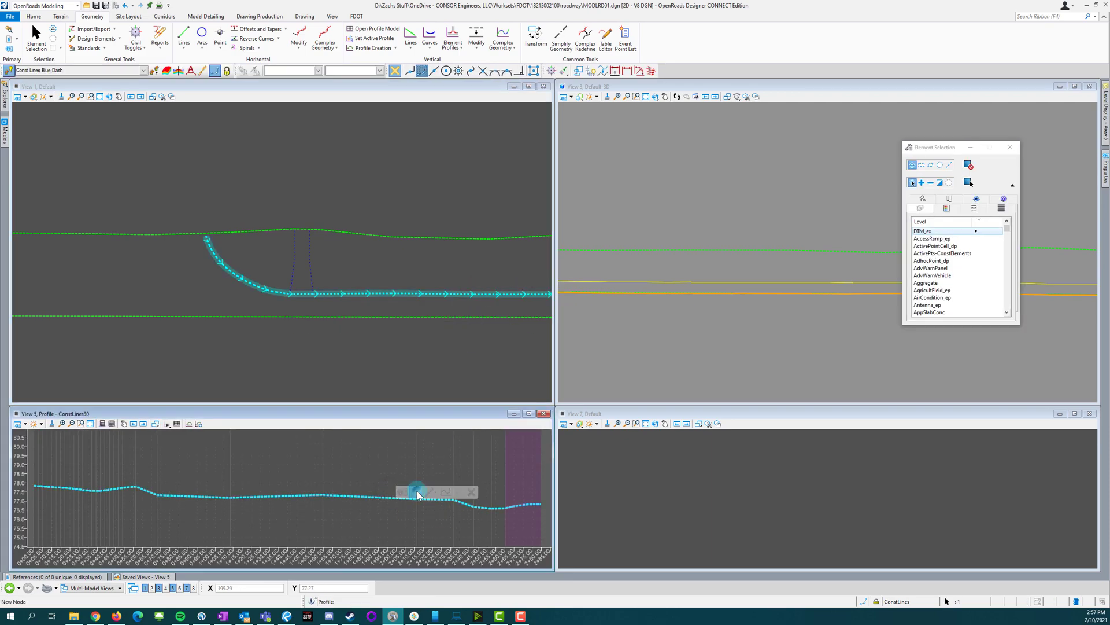
Step: Open the west driveway edge's profile model in View 5 and set its existing terrain profile as active
click(279, 255)
scroll(294, 252, up, 5)
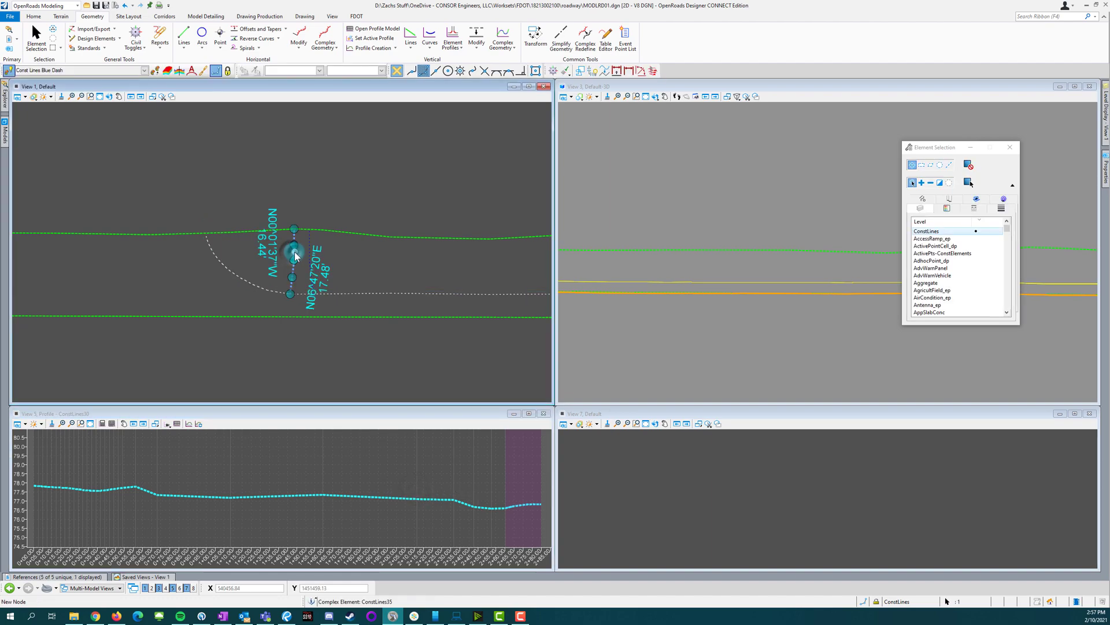
click(299, 254)
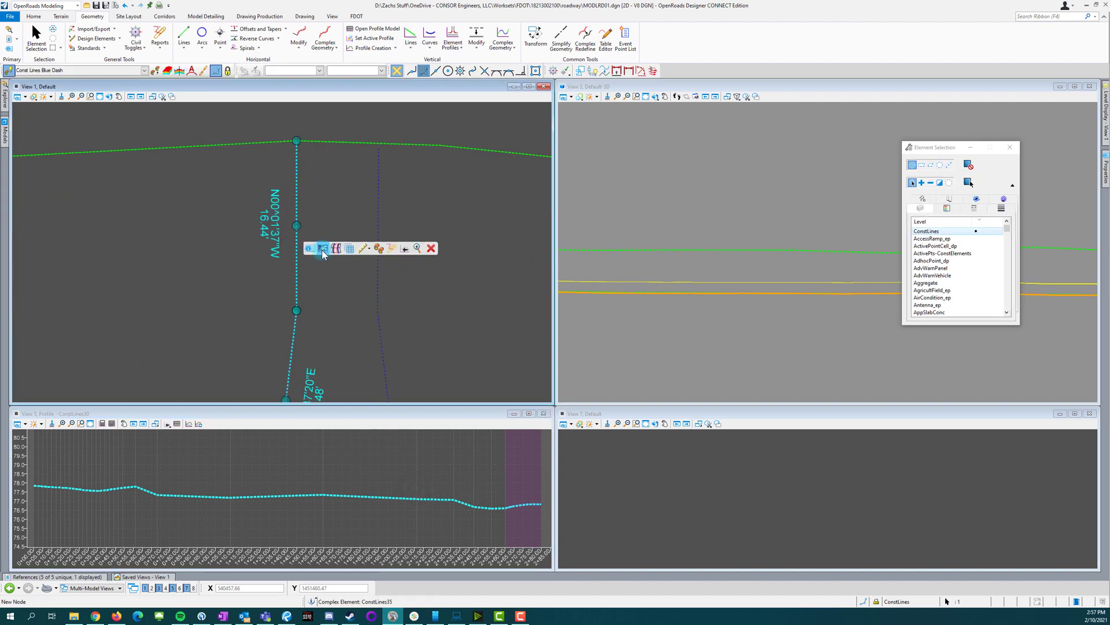
click(322, 249)
click(333, 464)
click(349, 465)
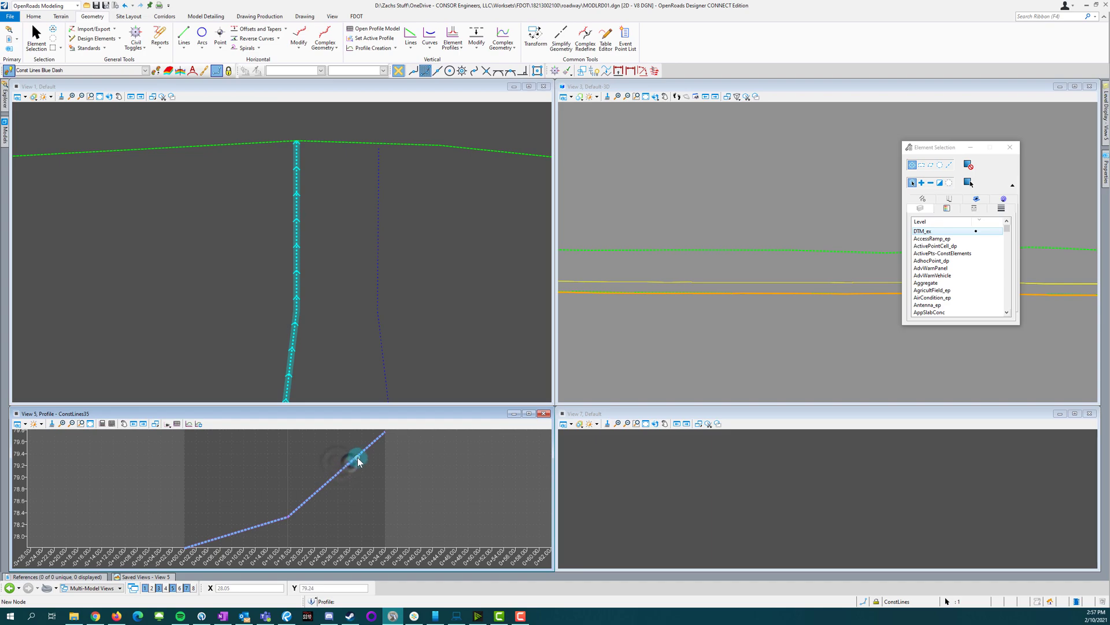
click(414, 313)
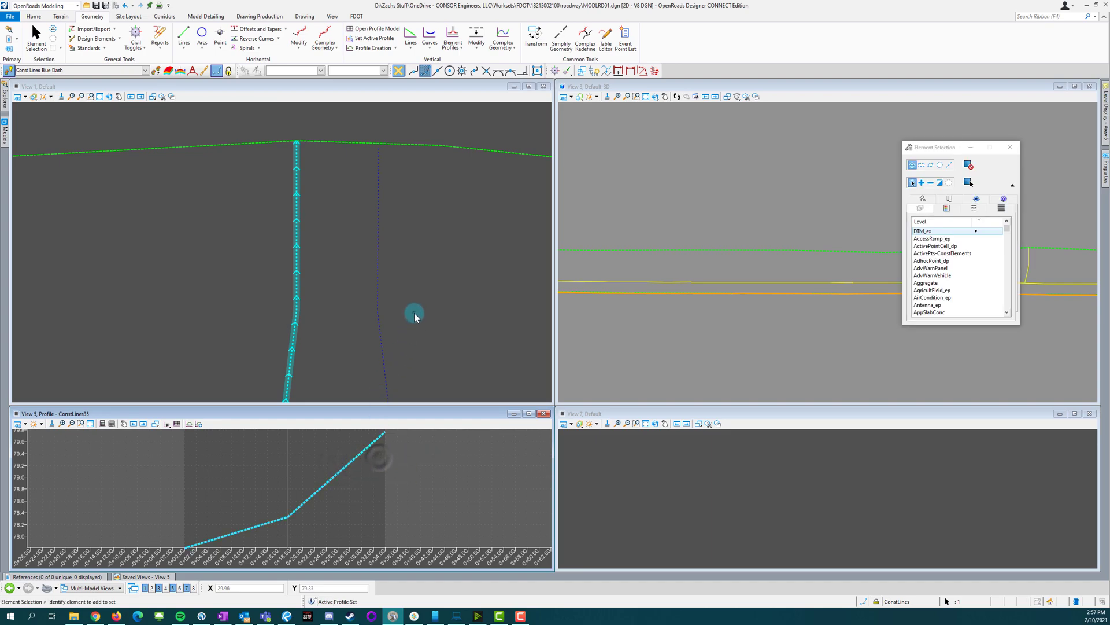
Step: Open the east driveway edge's profile model in View 5 and set its existing terrain profile as active
click(372, 272)
click(377, 265)
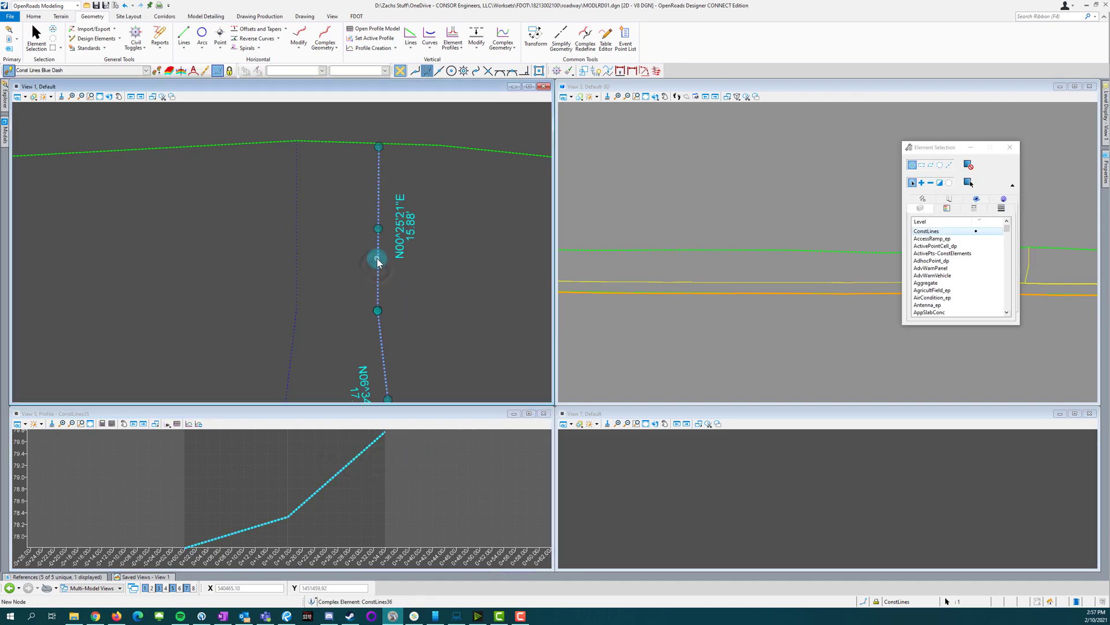
click(401, 254)
click(423, 461)
click(328, 468)
click(338, 456)
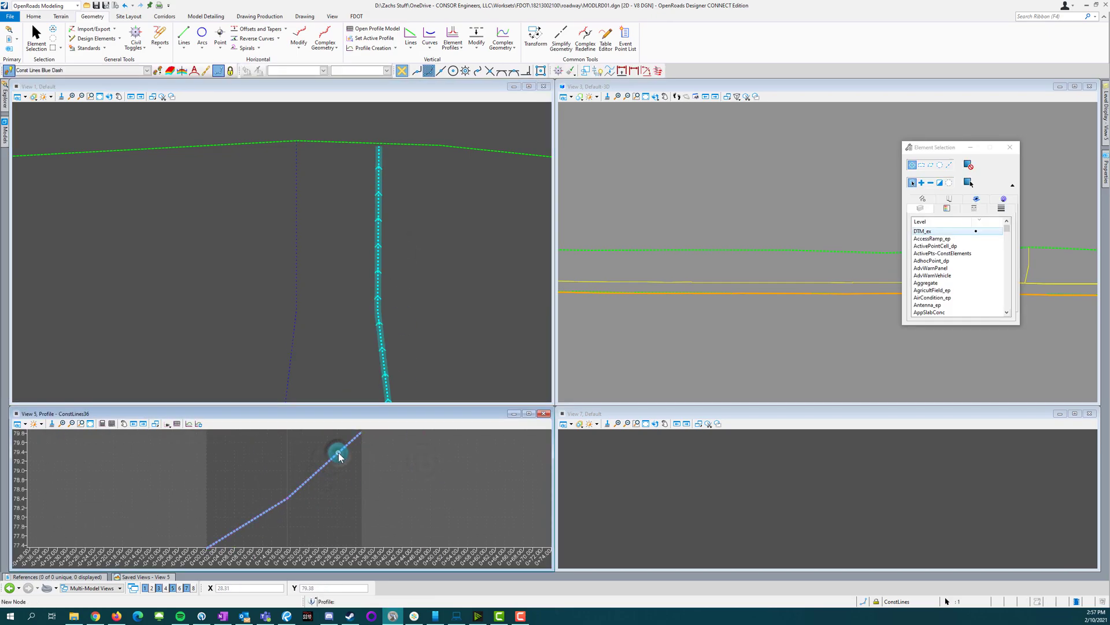
click(358, 451)
click(416, 294)
Step: Turn on the display of the RWDTRD01.dgn survey reference in the plan view
scroll(415, 295, down, 3)
scroll(284, 309, down, 3)
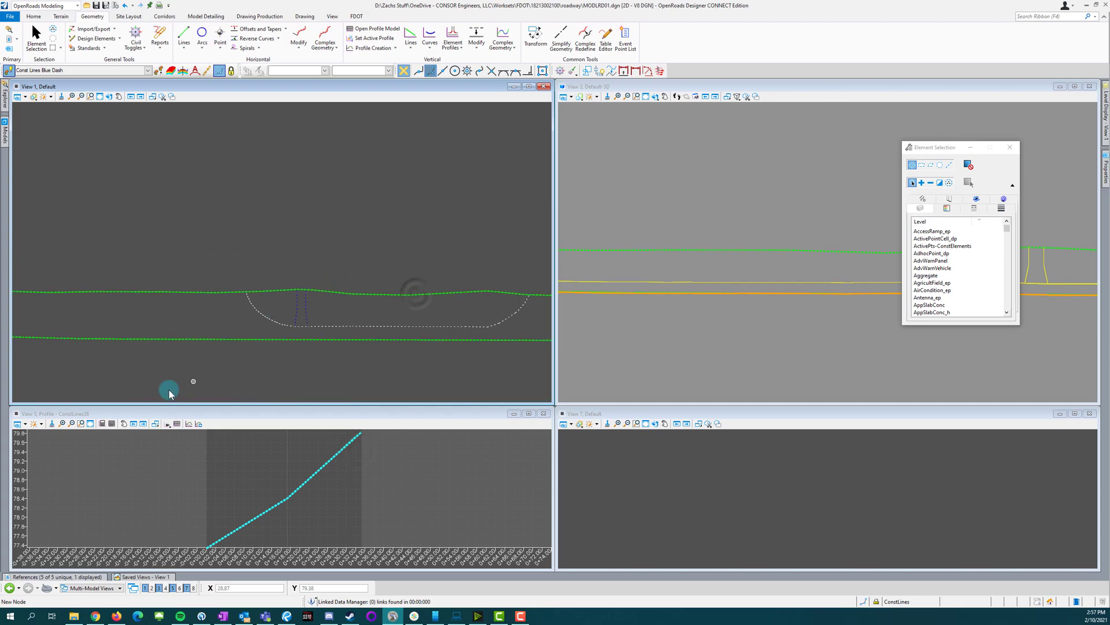
click(81, 571)
click(536, 501)
click(623, 498)
Step: Copy the referenced right-of-way line that crosses the driveway edges in place into the active model
scroll(340, 289, up, 3)
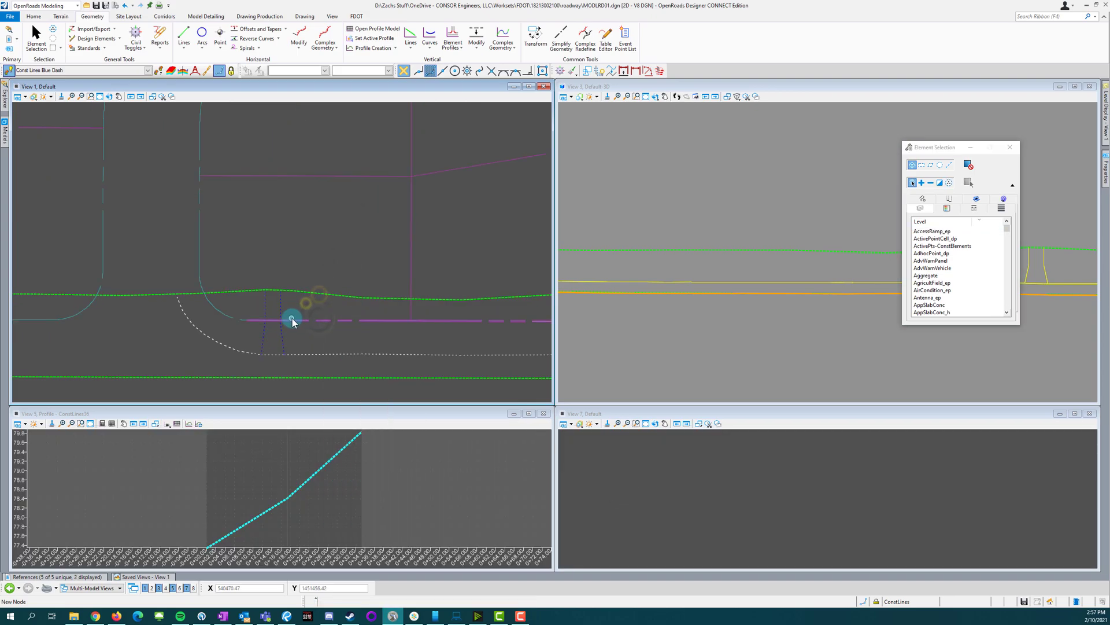
right_click(310, 310)
click(334, 341)
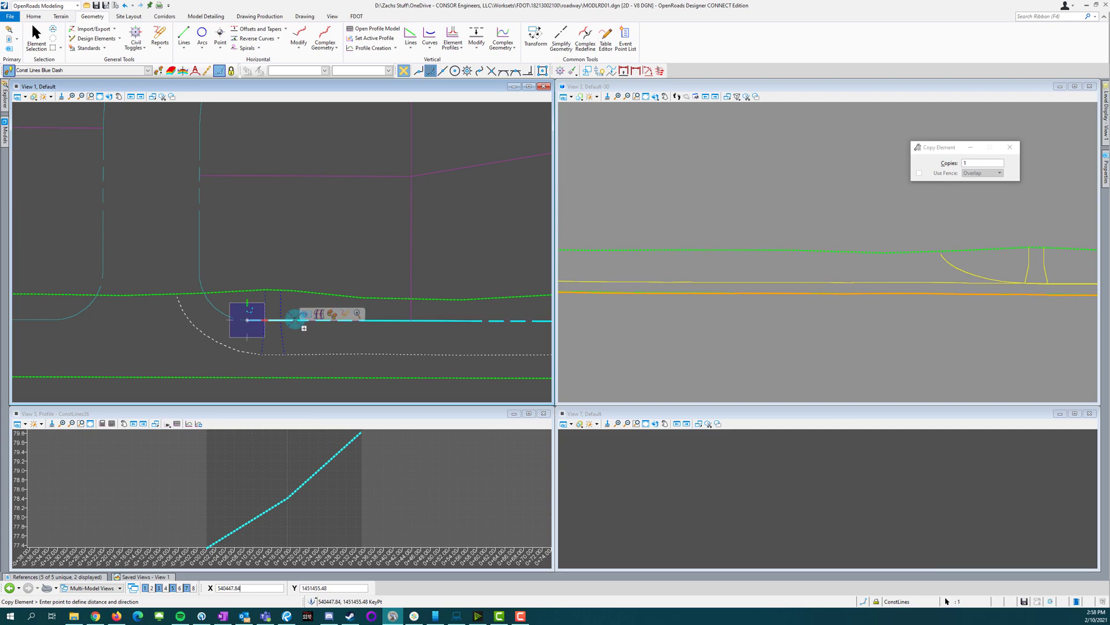
right_click(295, 319)
click(293, 318)
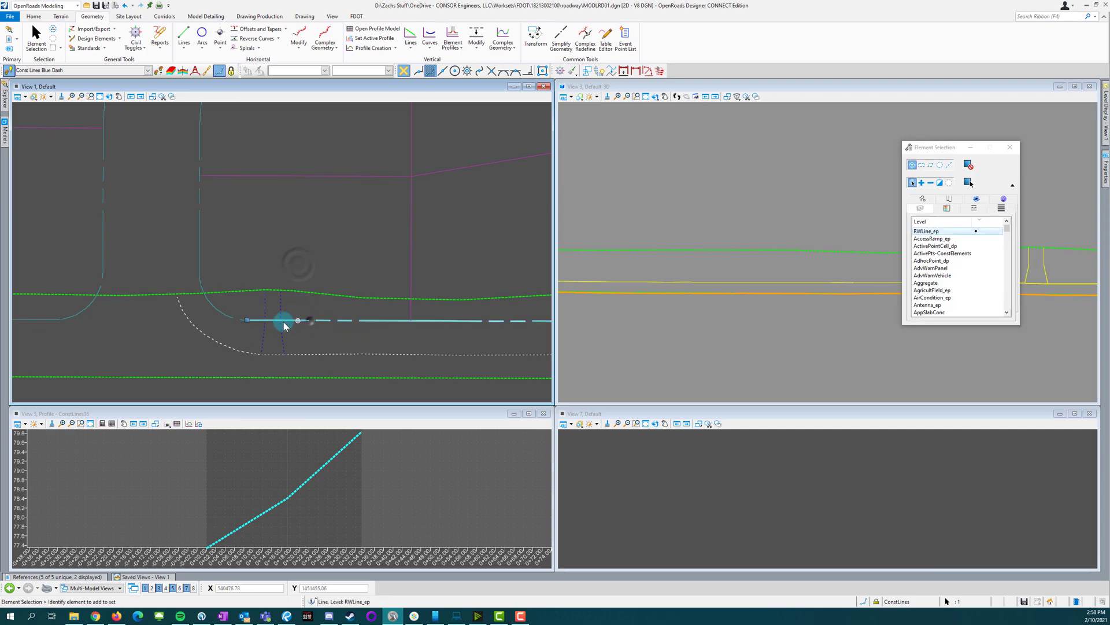
Step: Extend both ends of the copied right-of-way line past the curved dashed edges and create a civil rule feature from it
drag(172, 326, 167, 319)
scroll(170, 322, down, 3)
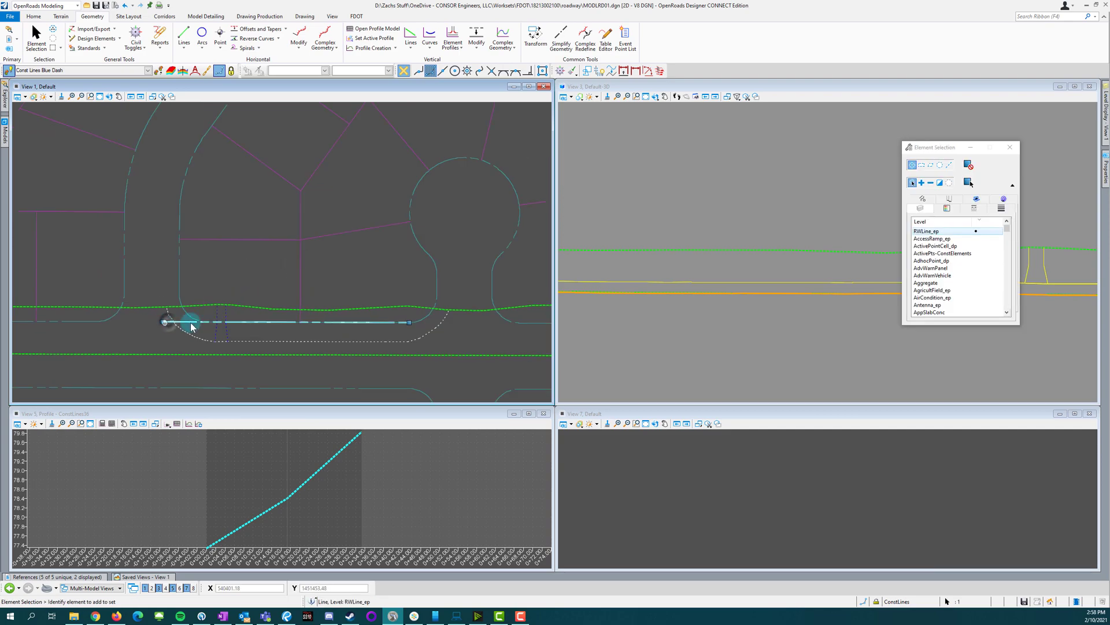
drag(410, 322, 457, 322)
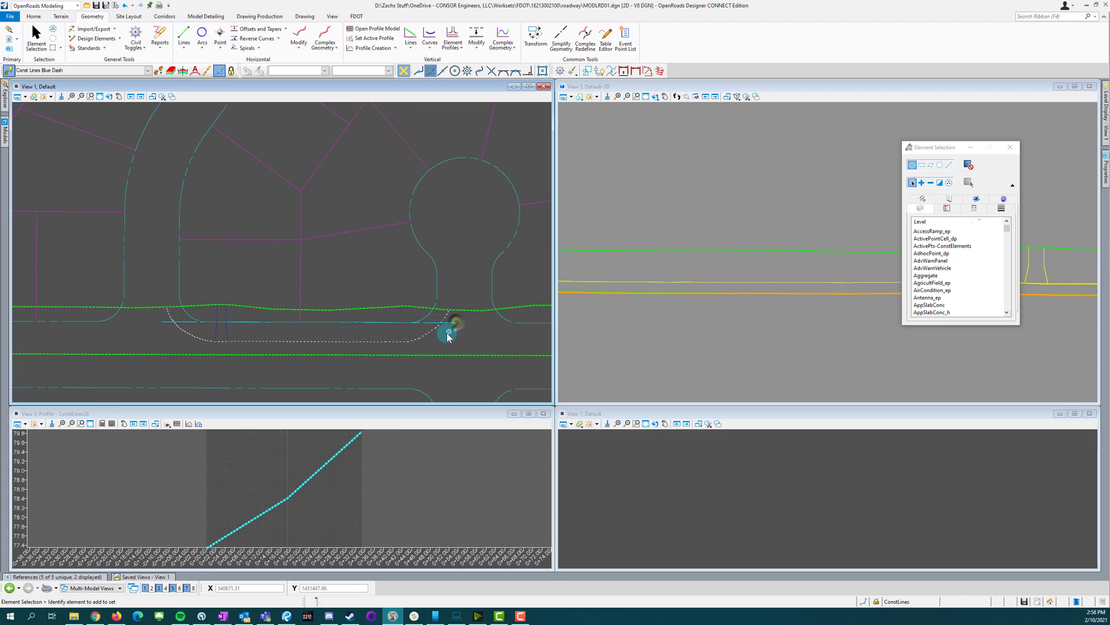
click(96, 40)
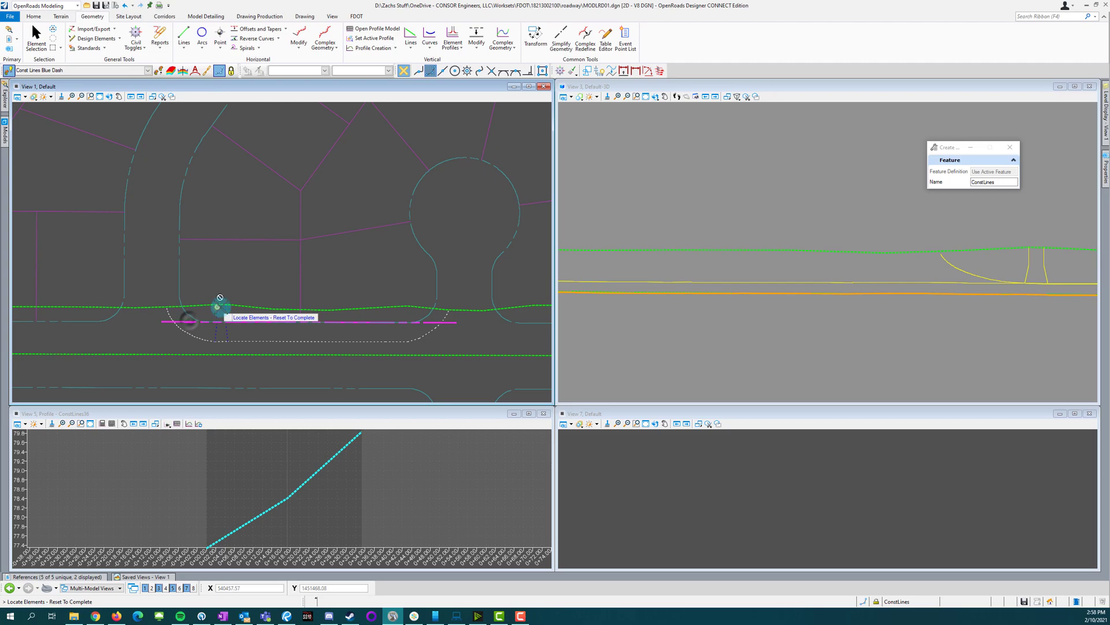
right_click(204, 330)
Step: Open the right-of-way line's profile model in View 5 and set its existing terrain profile as active
scroll(192, 325, up, 2)
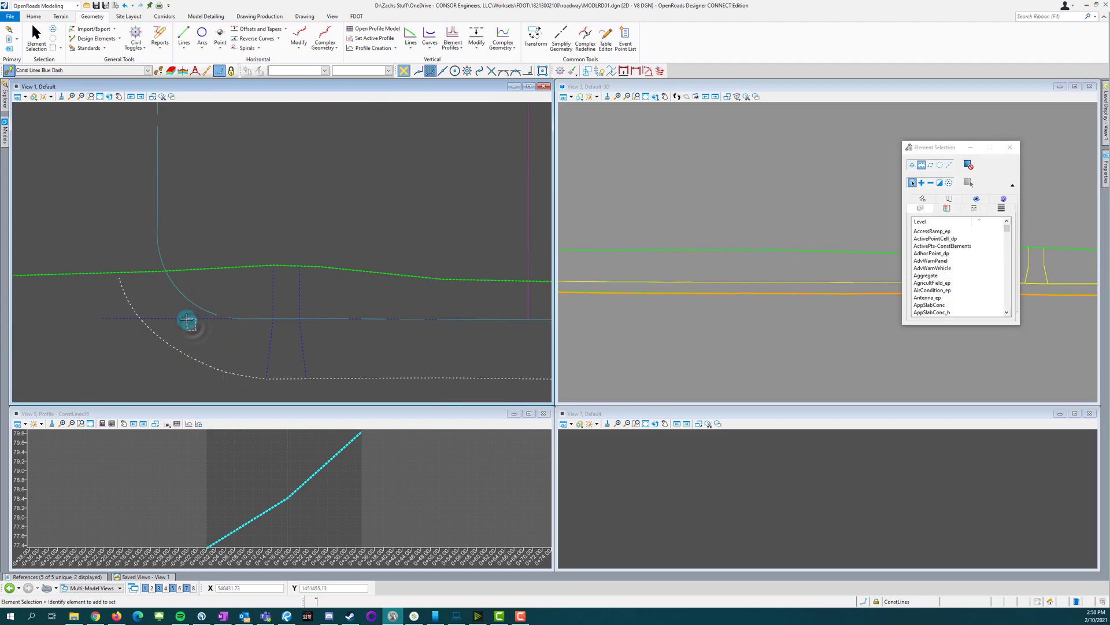
click(184, 319)
click(208, 311)
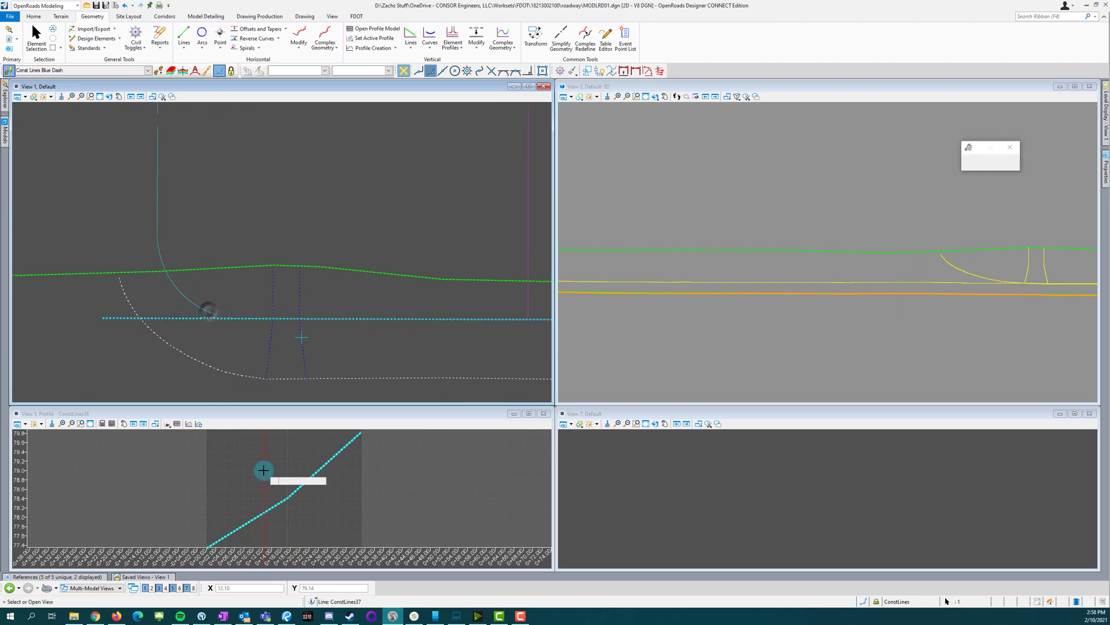
click(263, 469)
click(291, 496)
click(312, 487)
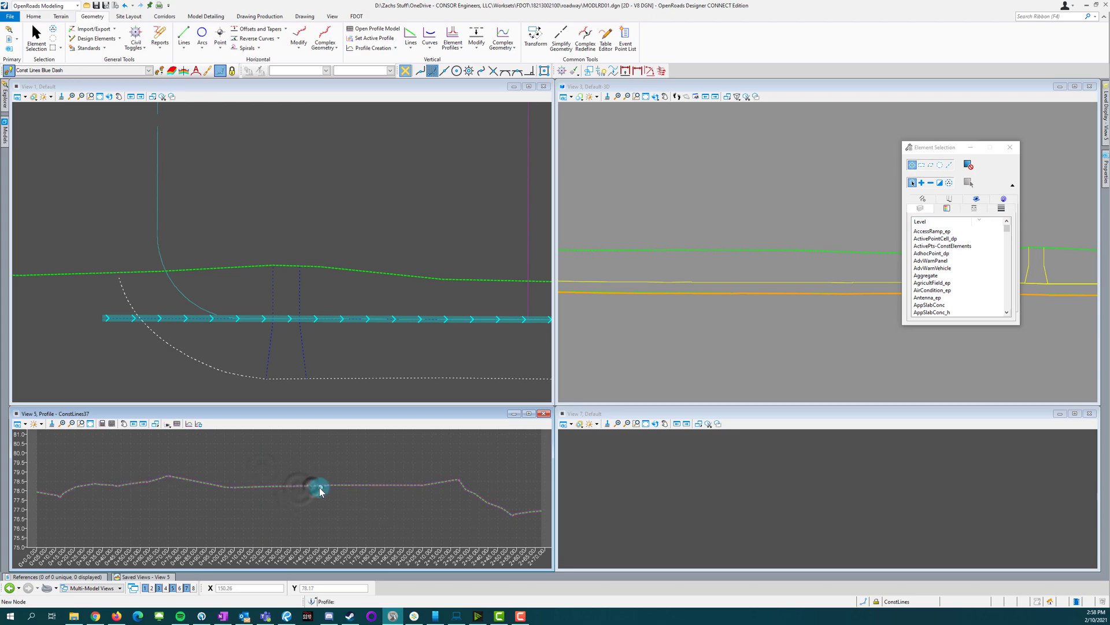
click(318, 481)
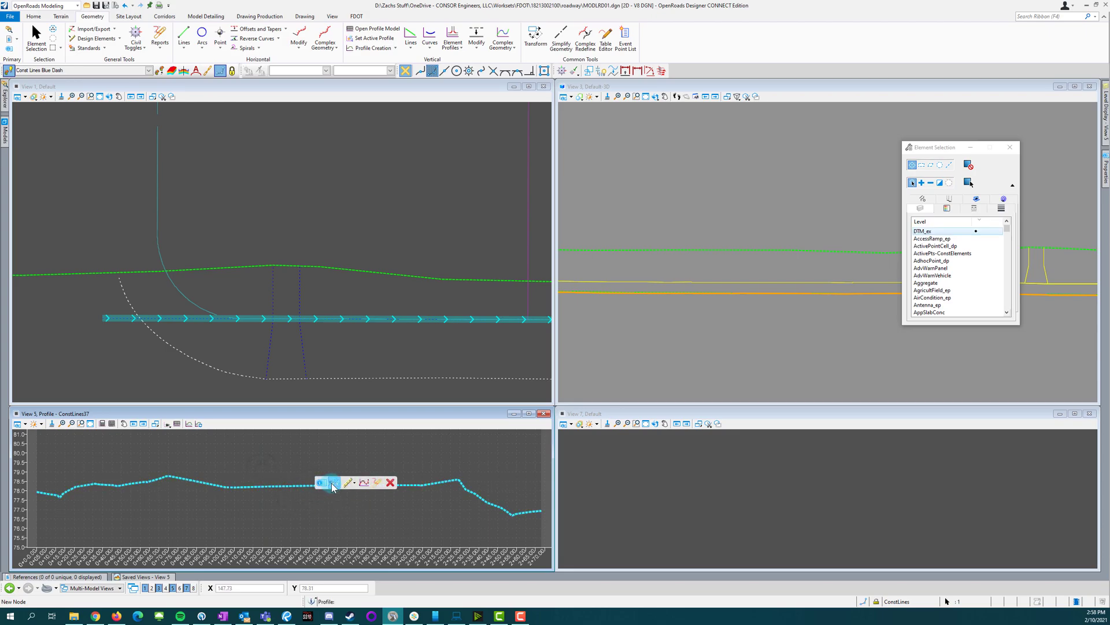
Step: Turn on the display of the ALGNRD00_BL.dgn baseline reference in the plan view
scroll(213, 261, down, 5)
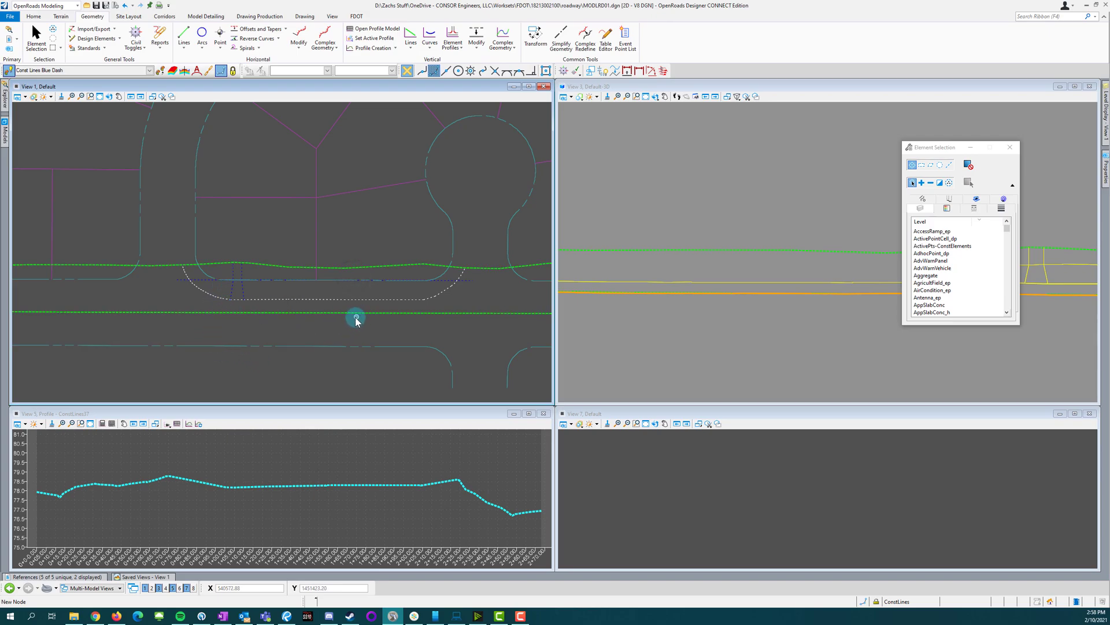
click(74, 577)
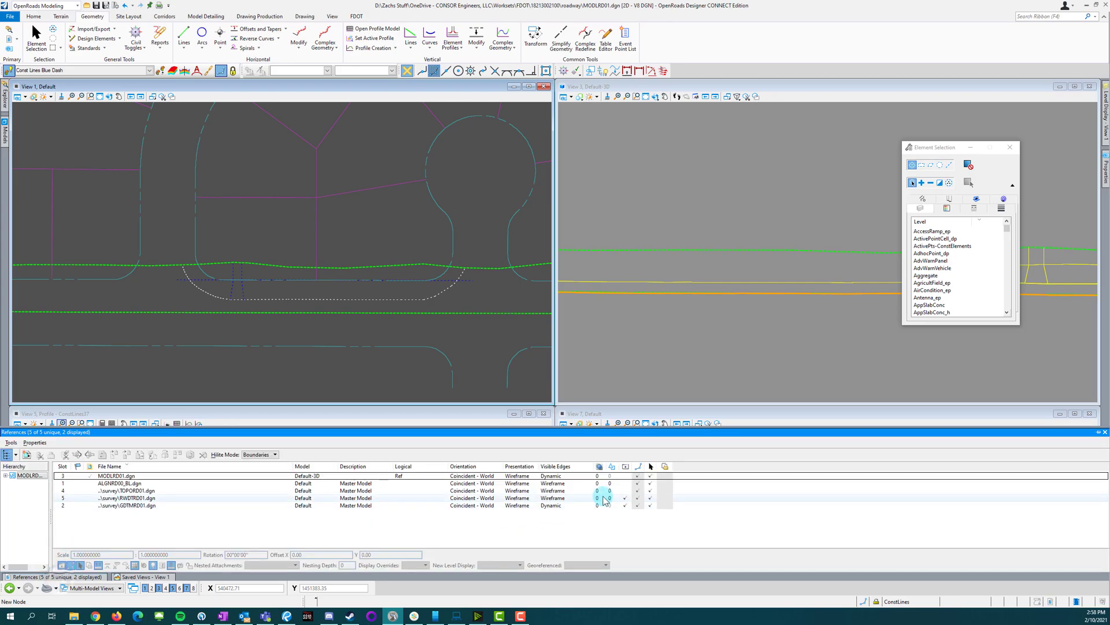
click(624, 485)
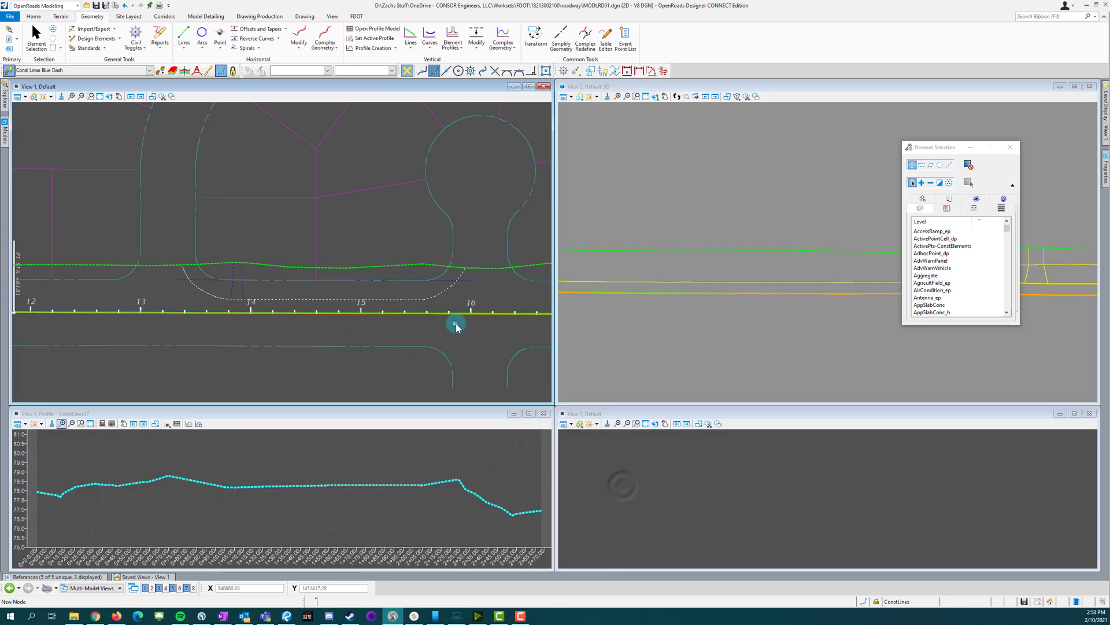
scroll(259, 291, up, 2)
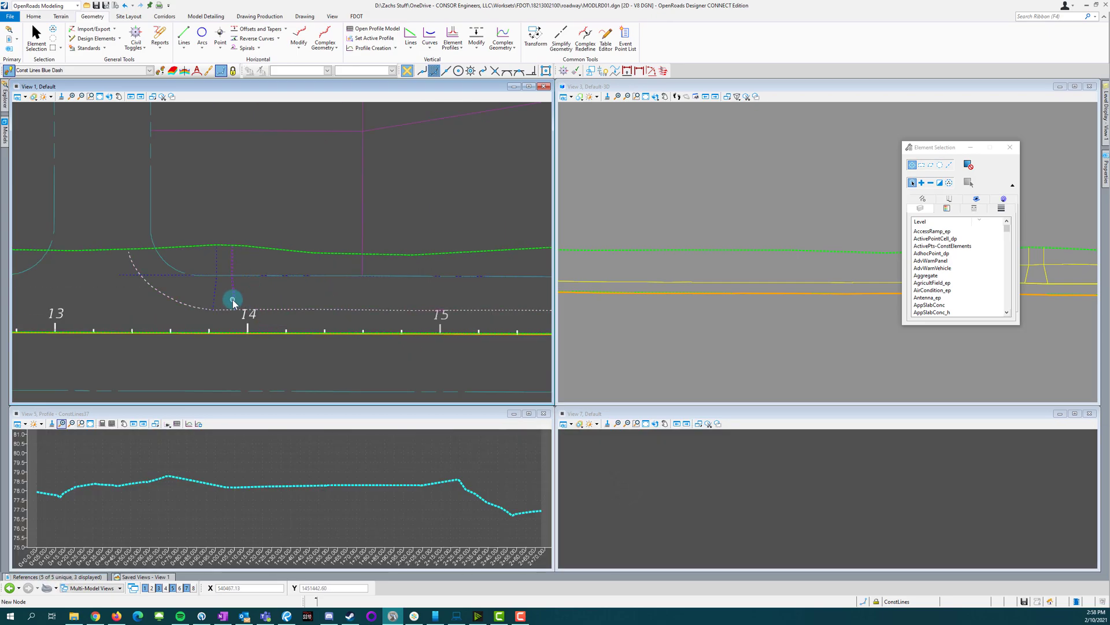
Step: Open the template editor on the Sidewalk_VDitch_Front_1:4_Lt template and examine its sidewalk, ditch and shoulder points
scroll(263, 297, down, 2)
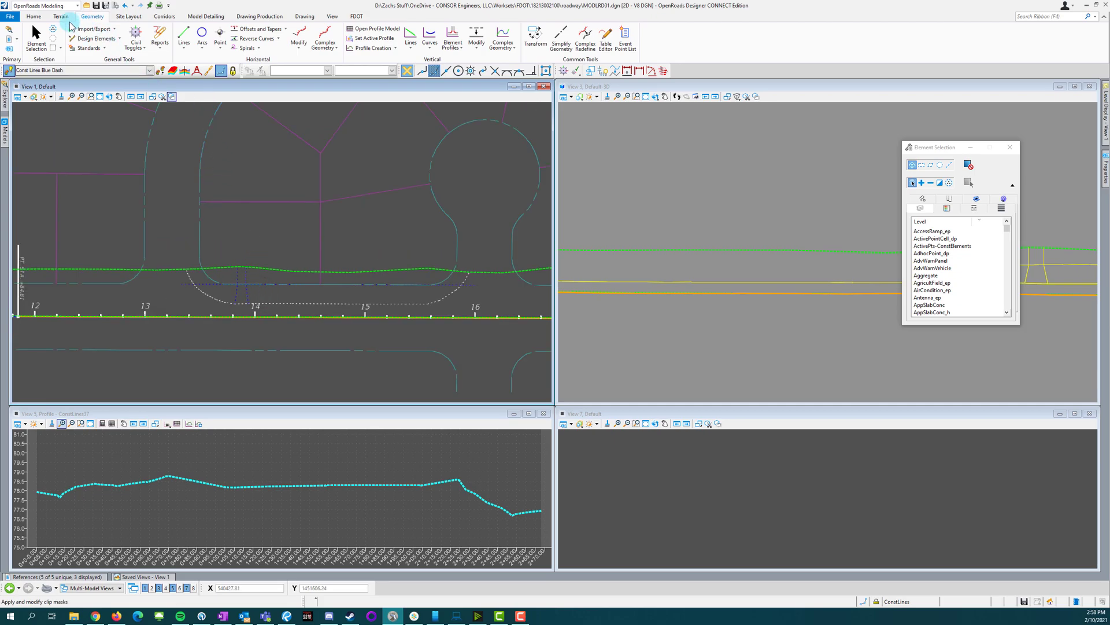
click(165, 17)
click(194, 32)
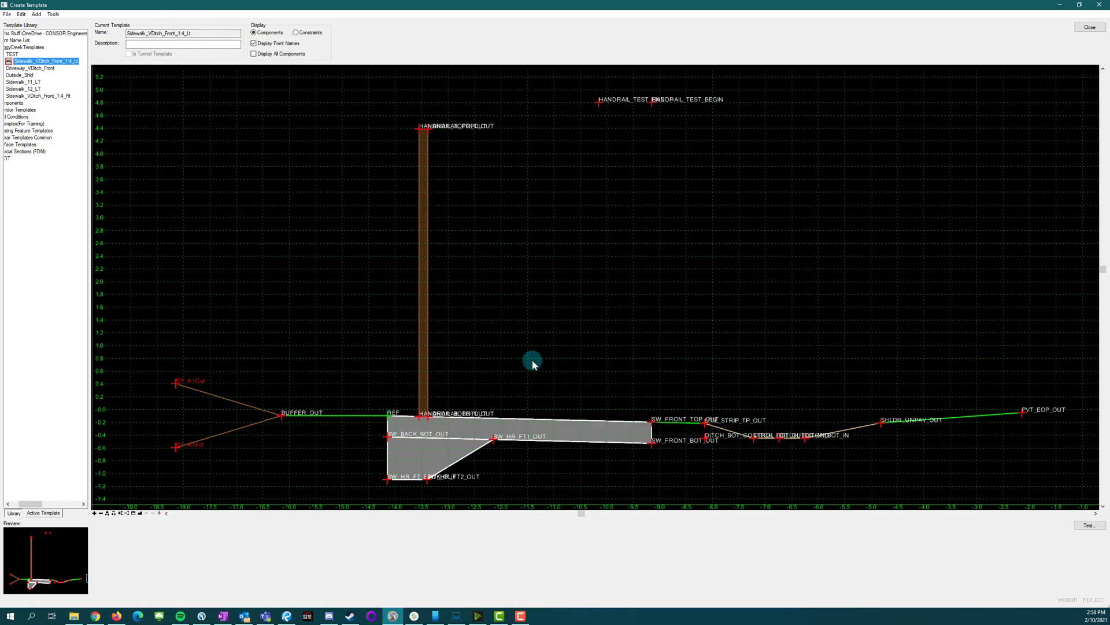
scroll(533, 363, down, 2)
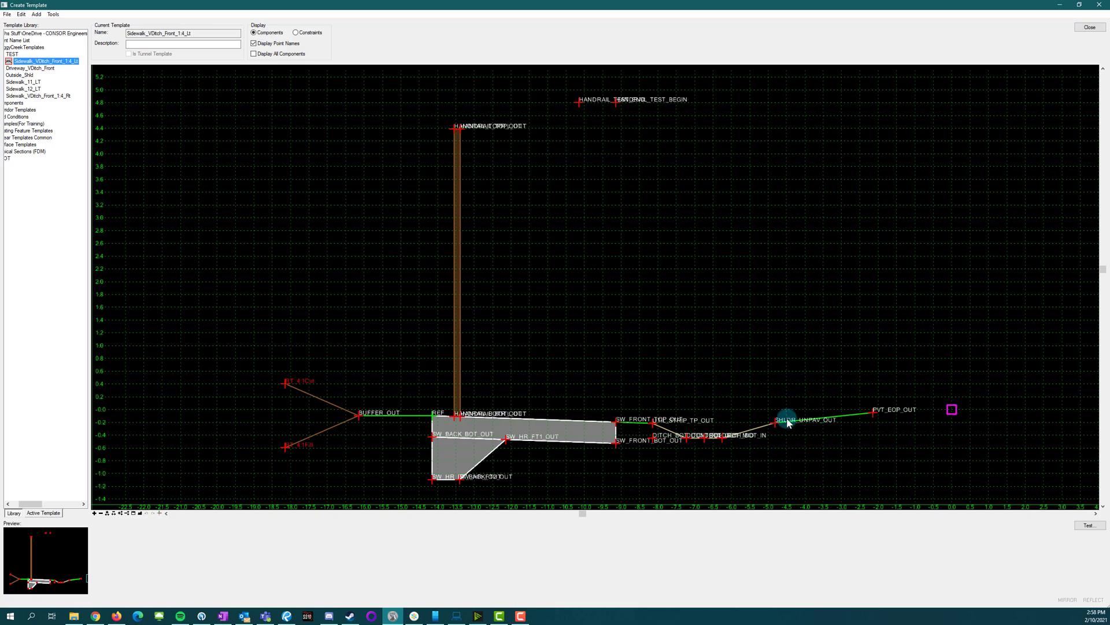
mouse_move(793, 423)
scroll(833, 419, up, 1)
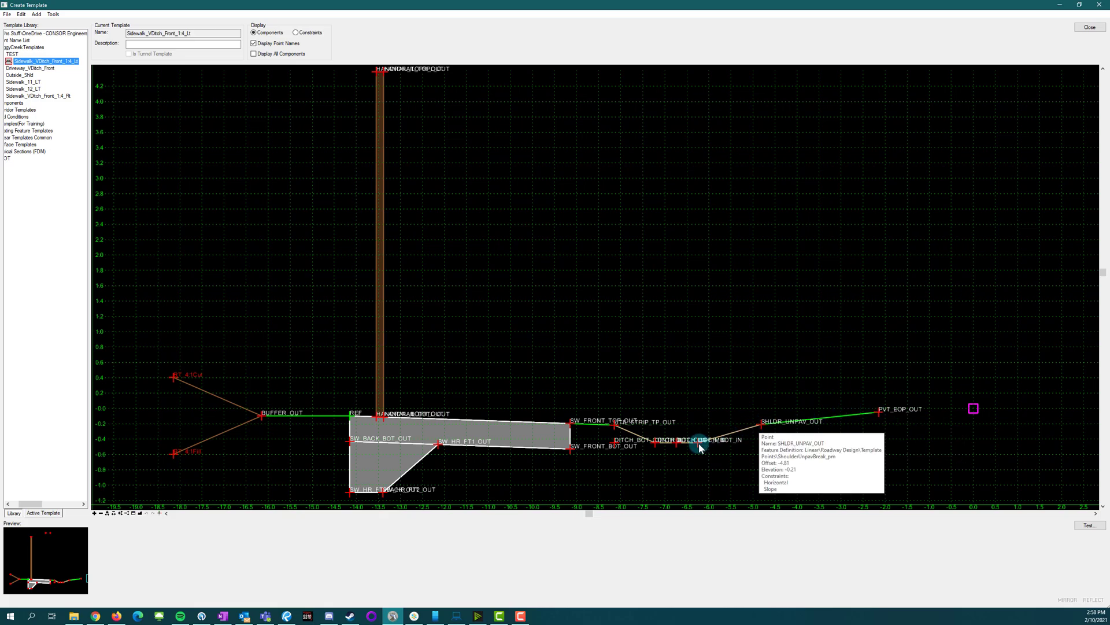
scroll(695, 448, up, 1)
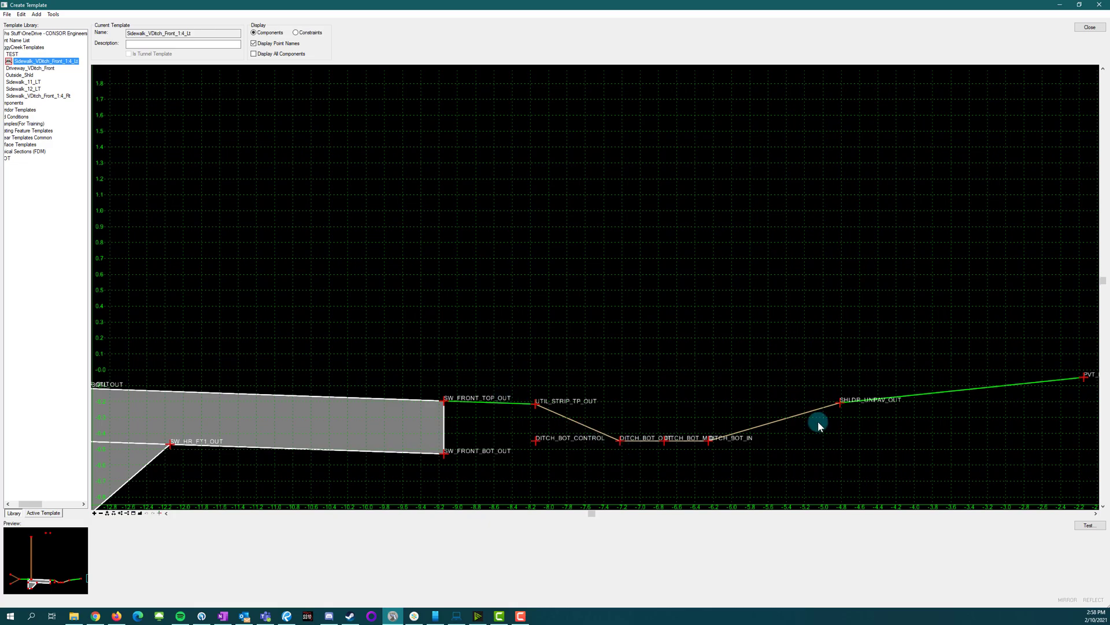
scroll(818, 421, down, 1)
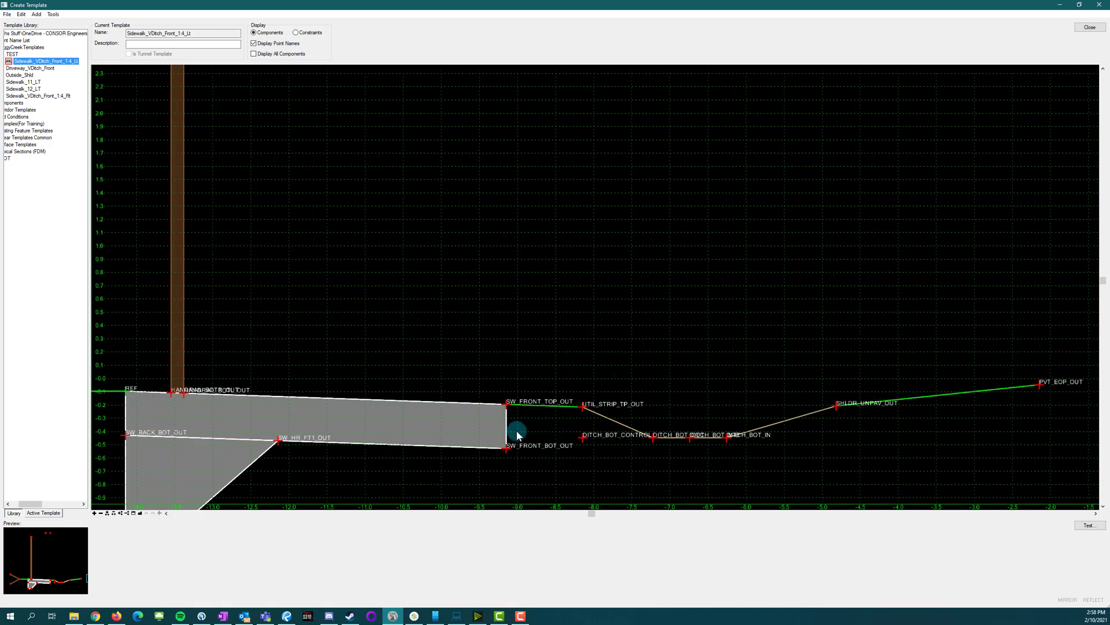
scroll(517, 435, down, 1)
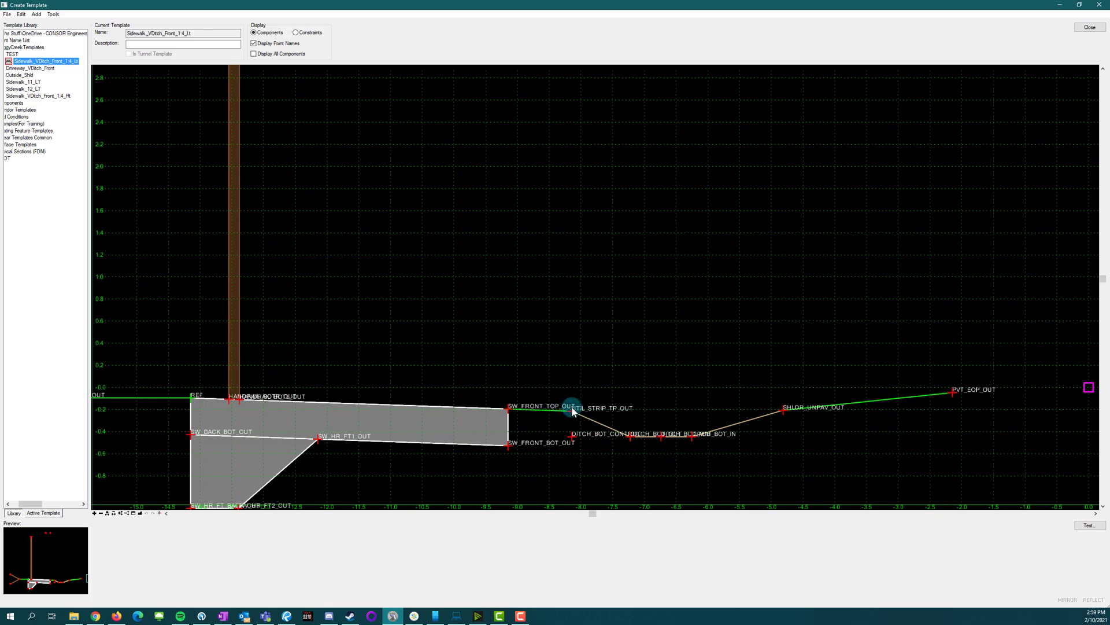
Step: Inspect the point properties and constraints of DITCH_BOT_OUT and DITCH_BOT_IN in the sidewalk template
double_click(629, 438)
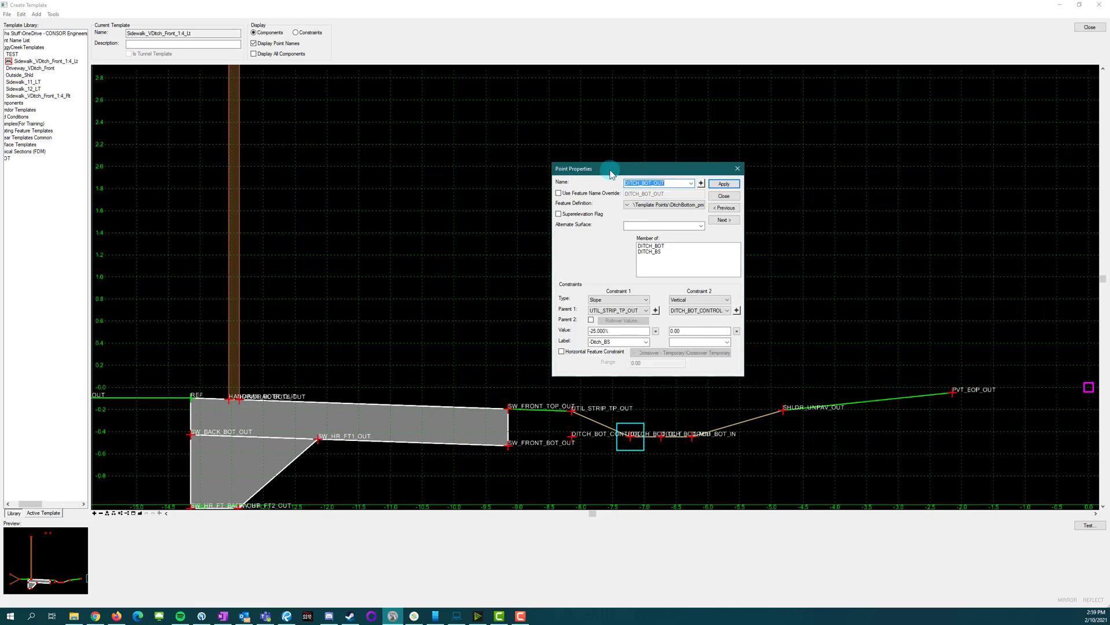
click(738, 169)
click(694, 431)
double_click(692, 437)
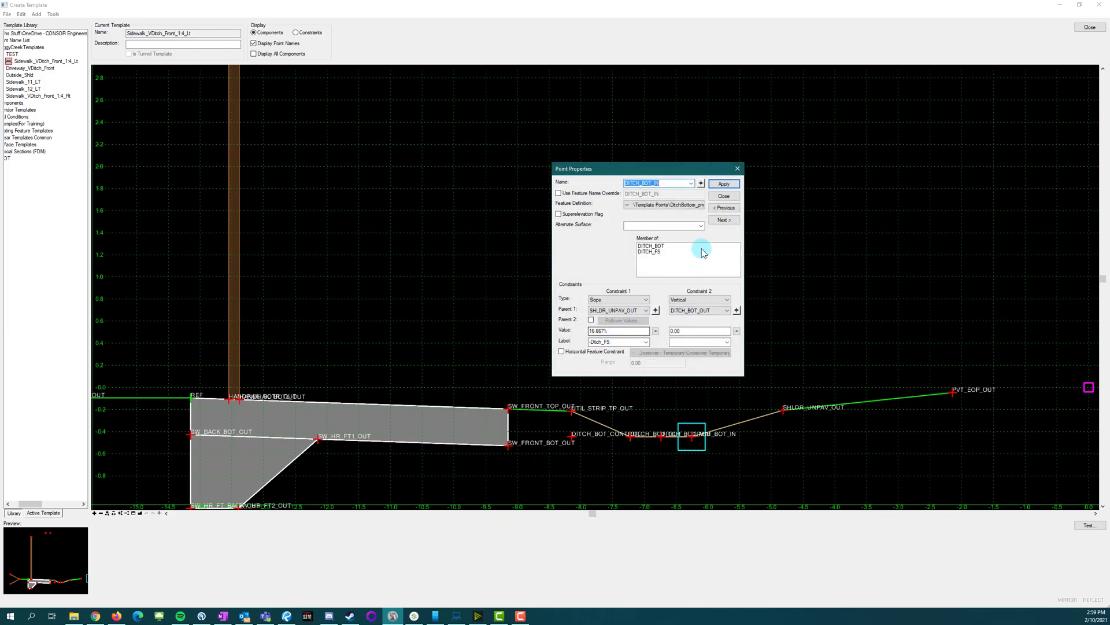
click(742, 169)
right_click(975, 279)
click(754, 317)
scroll(754, 318, down, 1)
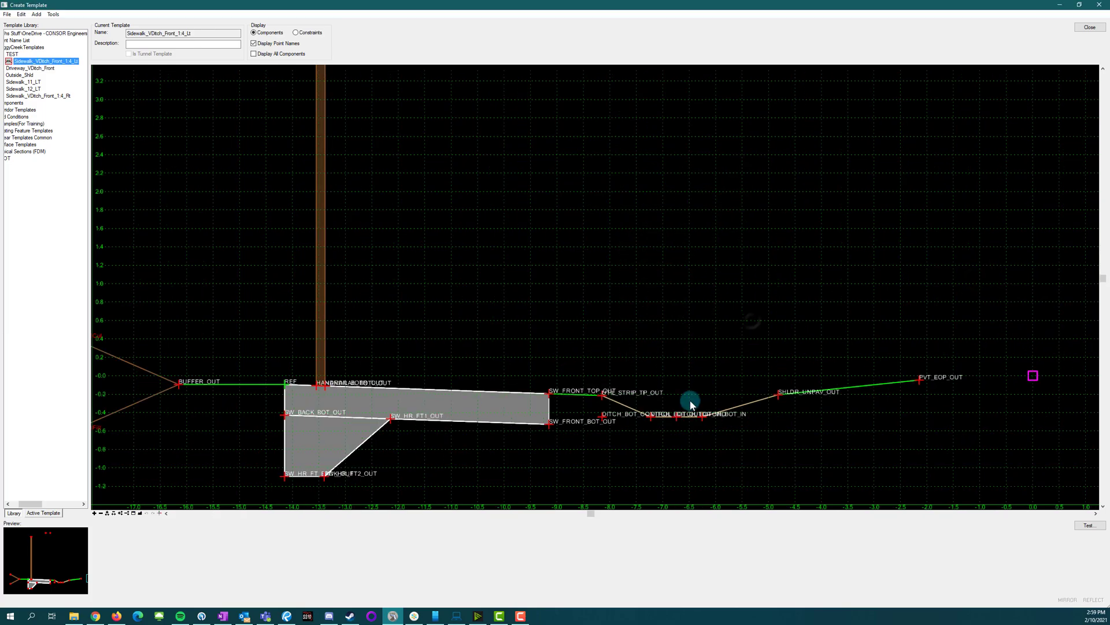
Step: Check the ditch control point and review the constraints of the BUFFER_OUT point behind the sidewalk
scroll(689, 400, up, 1)
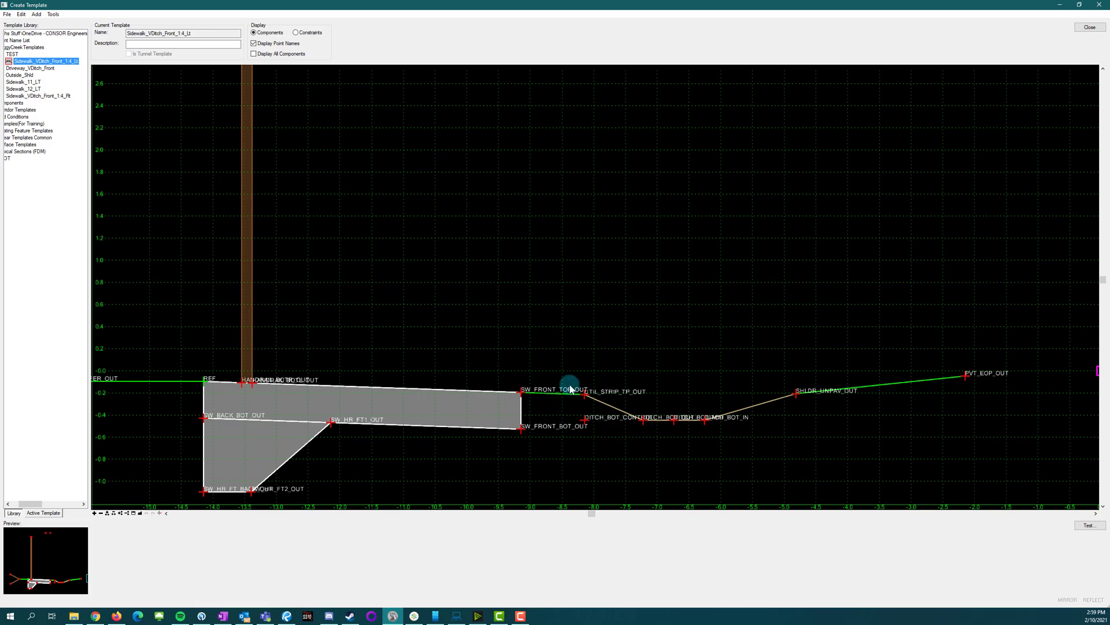
mouse_move(586, 426)
scroll(694, 426, down, 2)
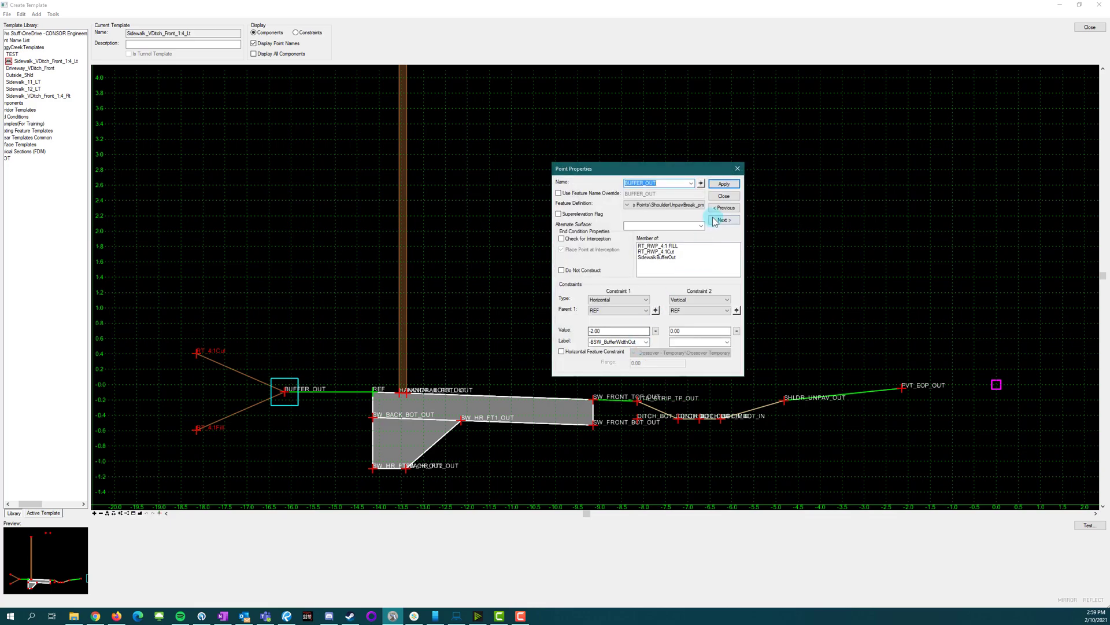
click(724, 195)
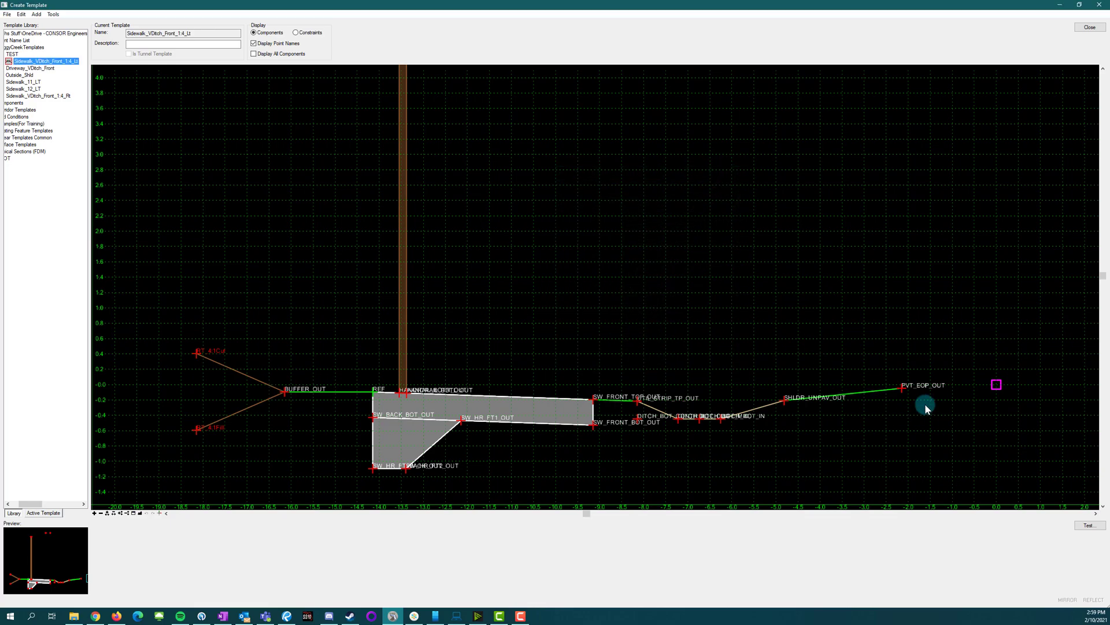
Step: Start adding a null point component to the template and display the dynamic settings
scroll(469, 373, down, 1)
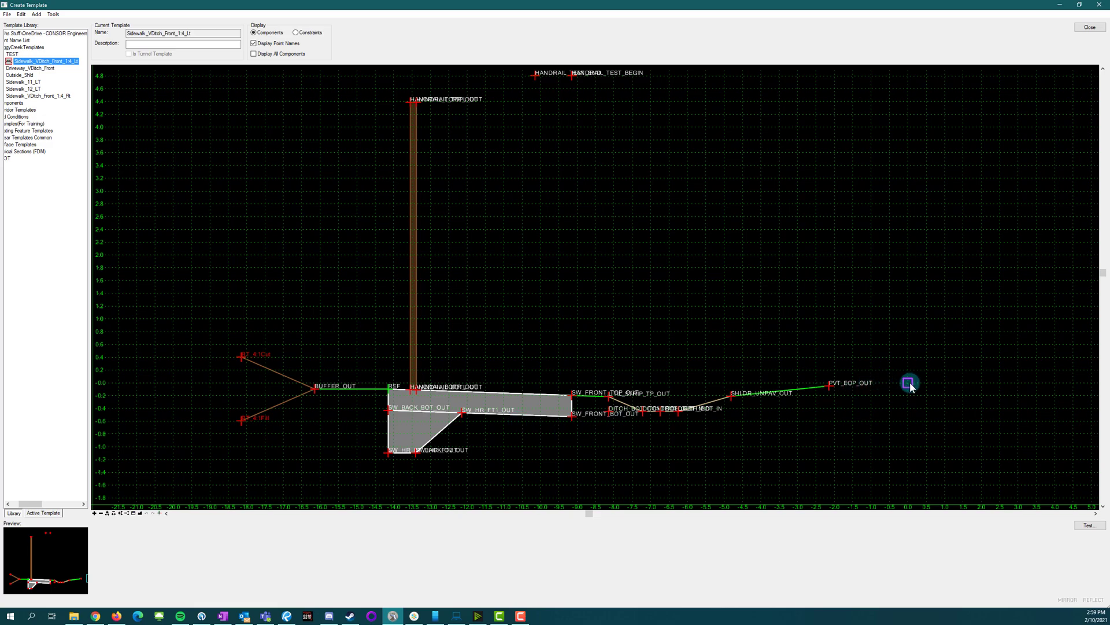
right_click(876, 419)
mouse_move(903, 425)
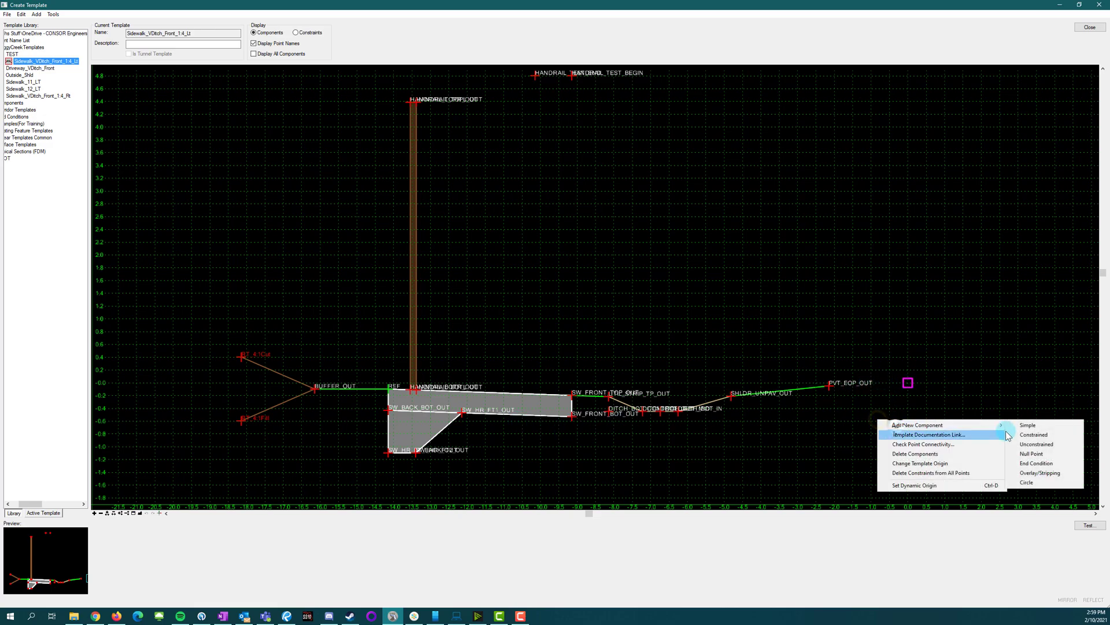
click(1028, 454)
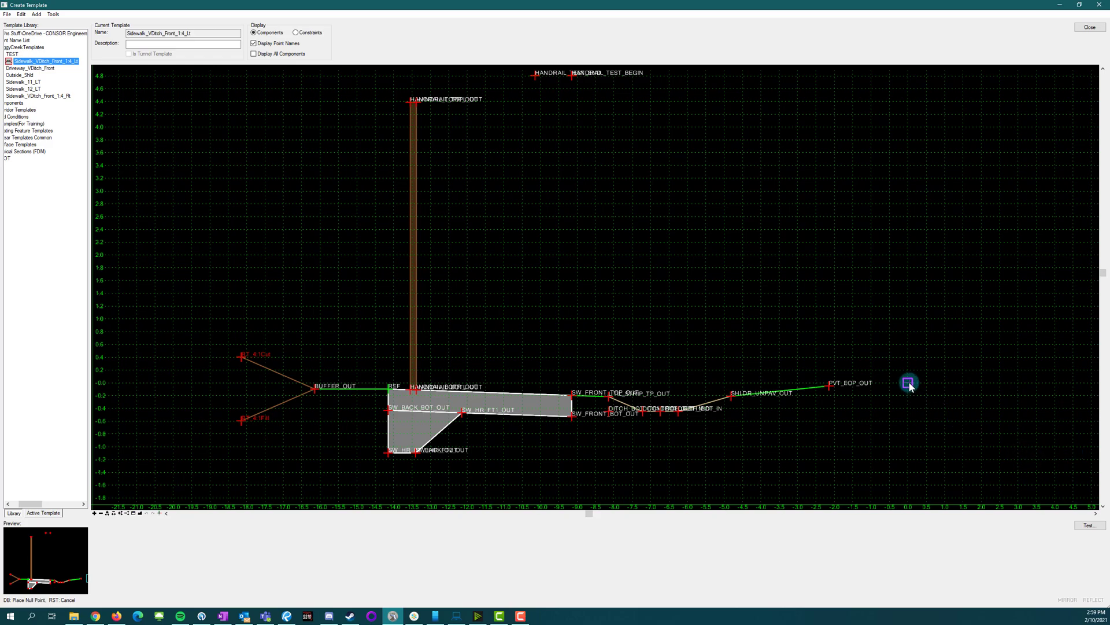
click(160, 514)
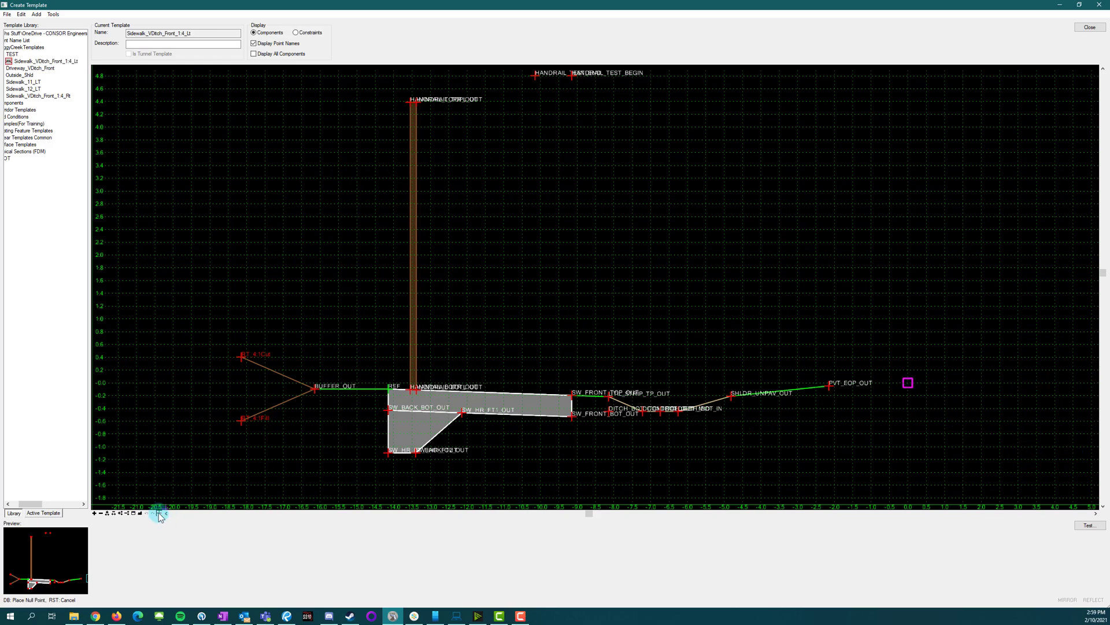
click(908, 295)
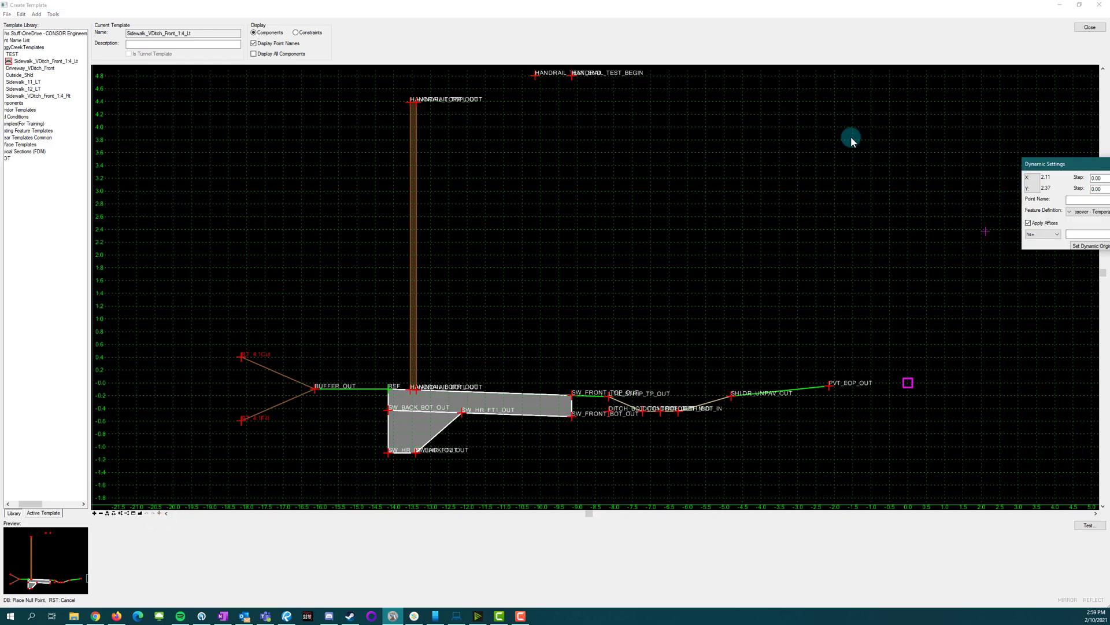
Step: Set the null point's feature definition to TemplateNullPoint_pm from the Roadway Design template points
click(821, 168)
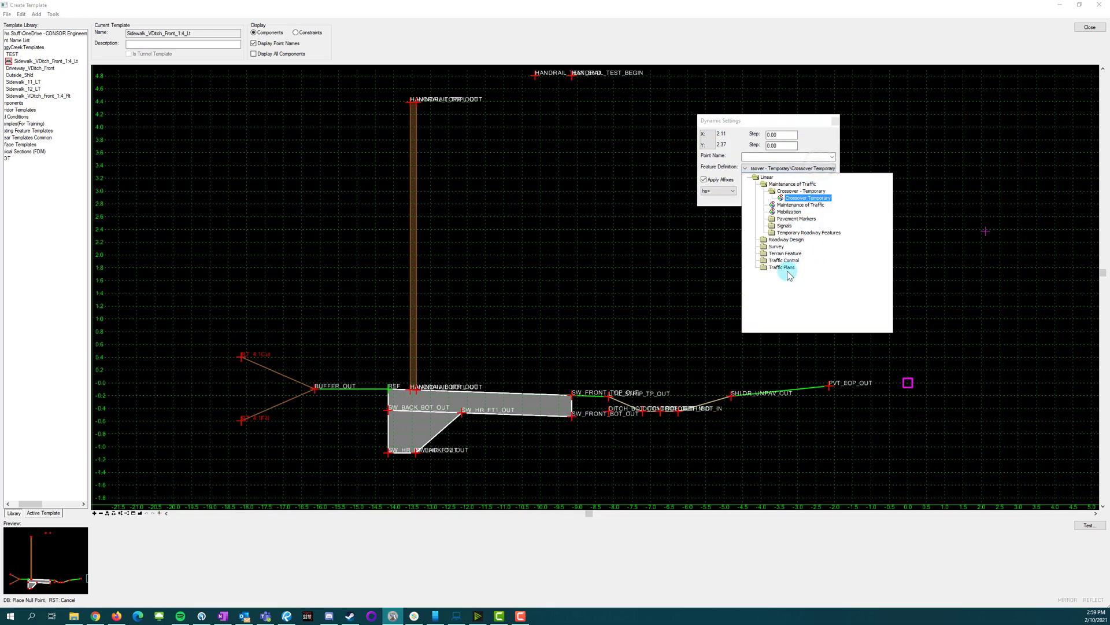
double_click(786, 240)
click(801, 254)
double_click(801, 254)
scroll(830, 272, down, 8)
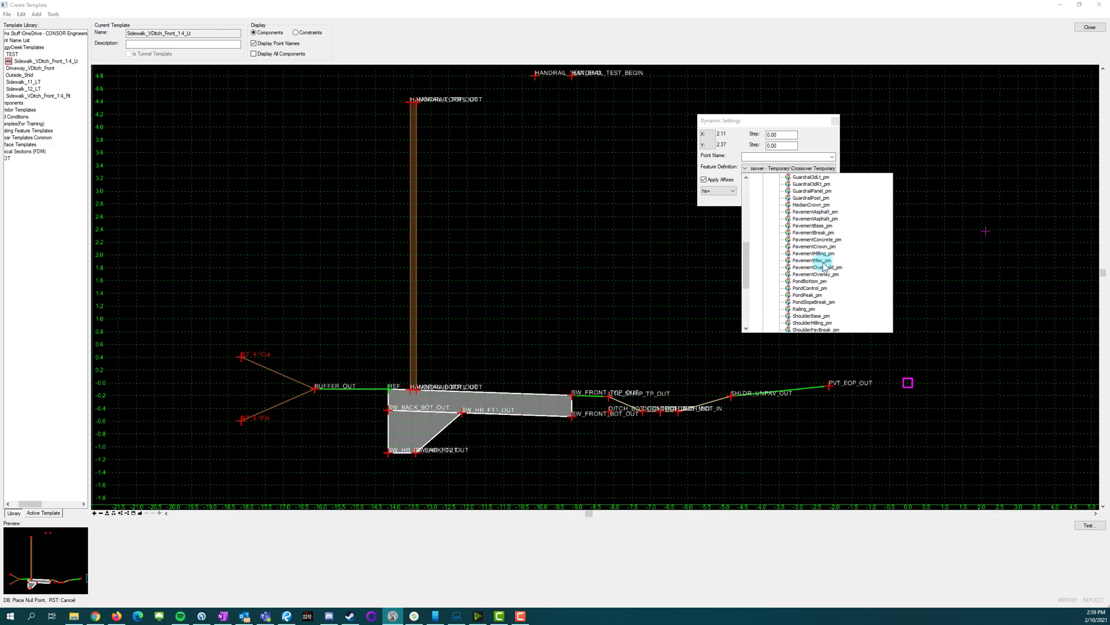
scroll(833, 277, down, 3)
click(825, 259)
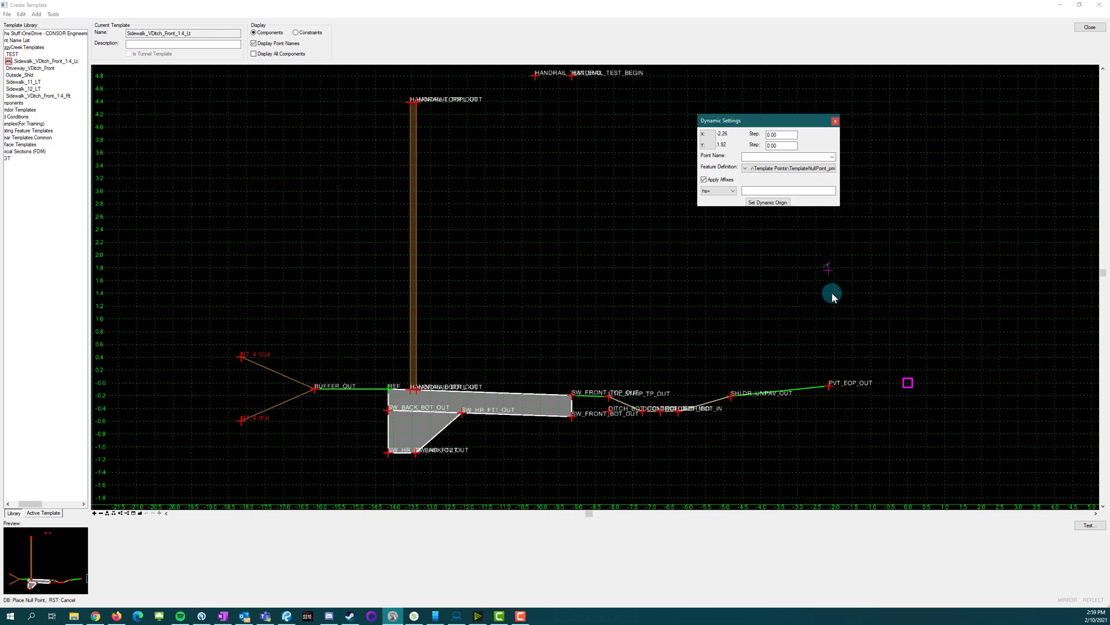
Step: Name the null point CL and set both its X and Y step values to 0.10
click(776, 157)
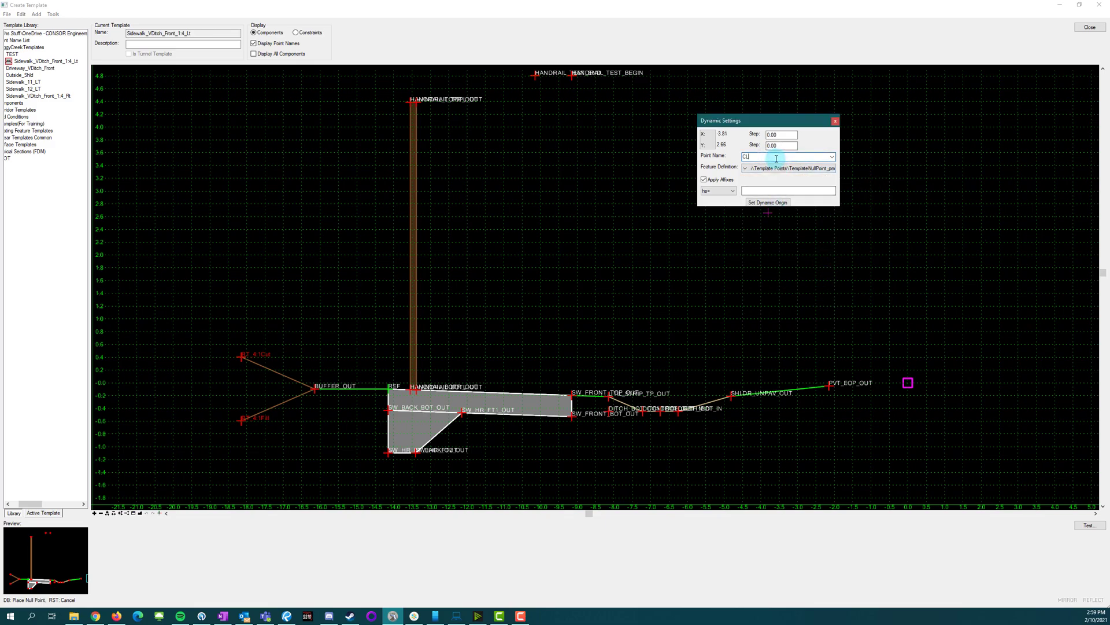
scroll(911, 402, up, 2)
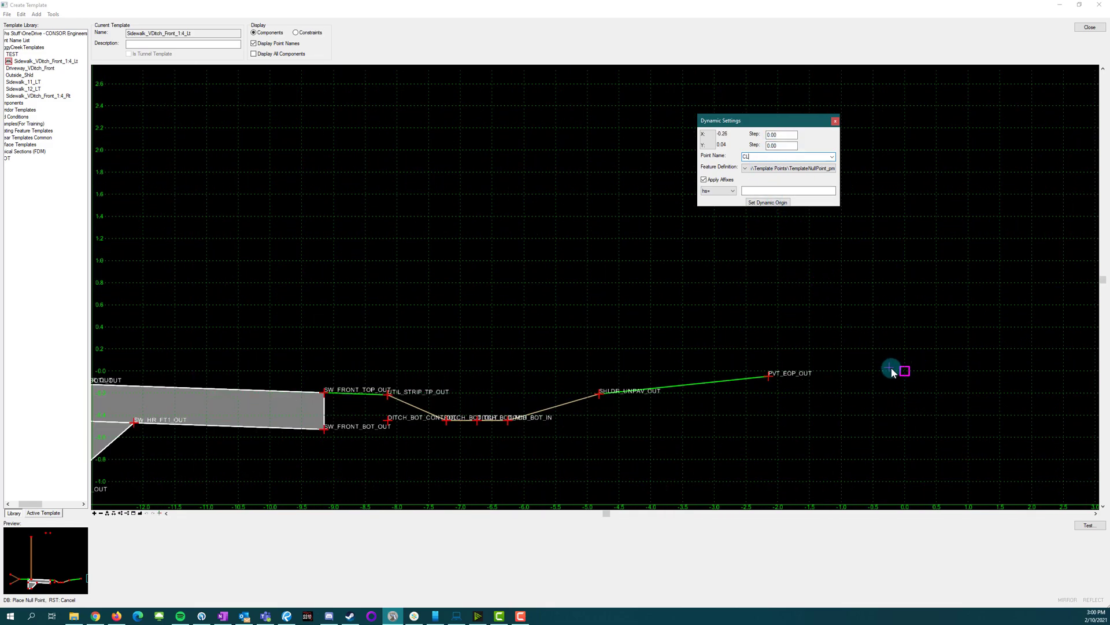
double_click(782, 134)
text(.1)
click(782, 145)
double_click(782, 146)
text(1)
Step: Place the CL null point on the template origin at X 0.00, Y 0.00 and check its properties
scroll(897, 373, up, 2)
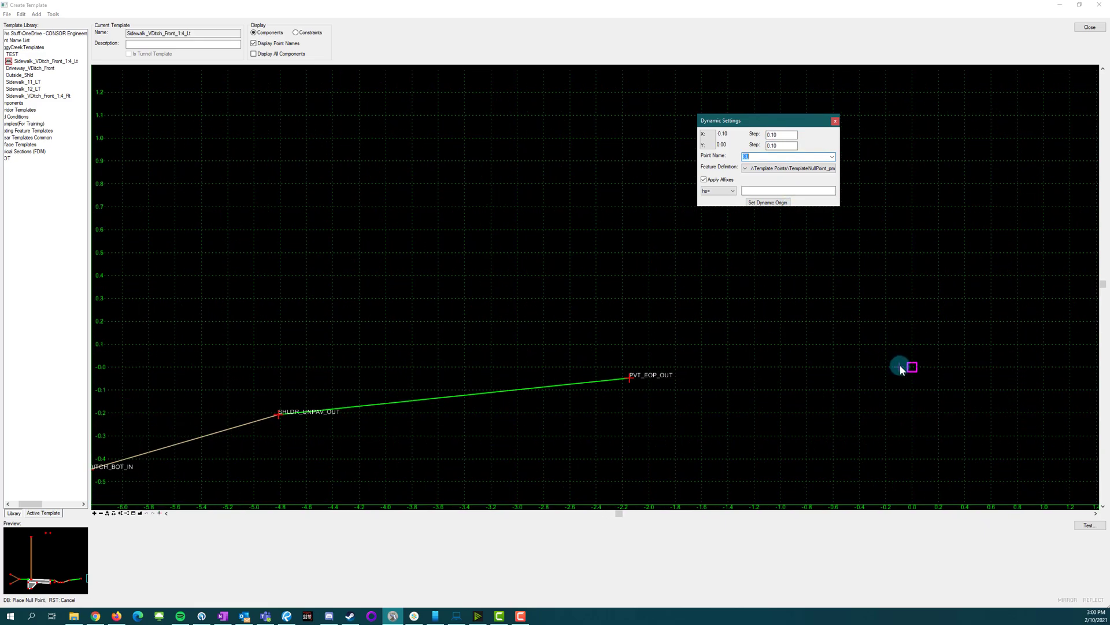
scroll(901, 367, up, 1)
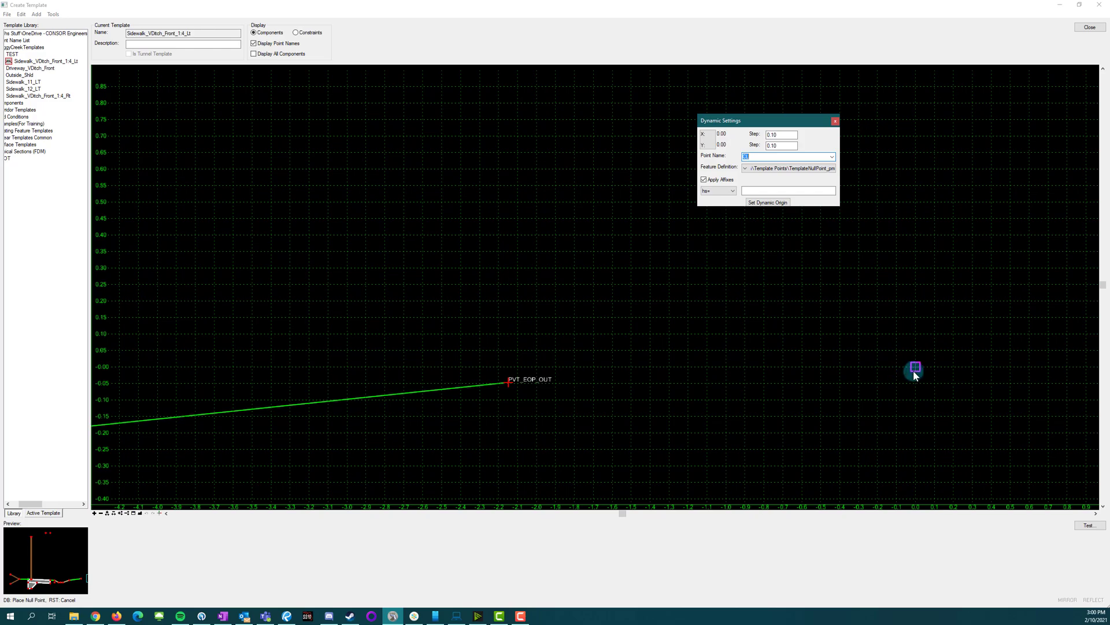
click(915, 370)
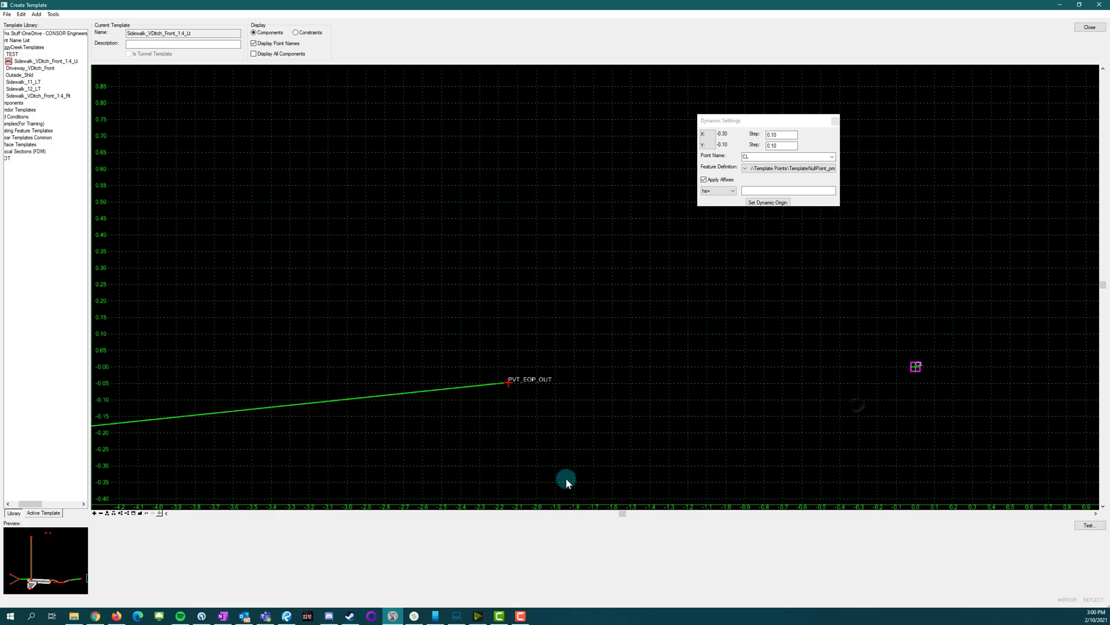
scroll(913, 391, down, 2)
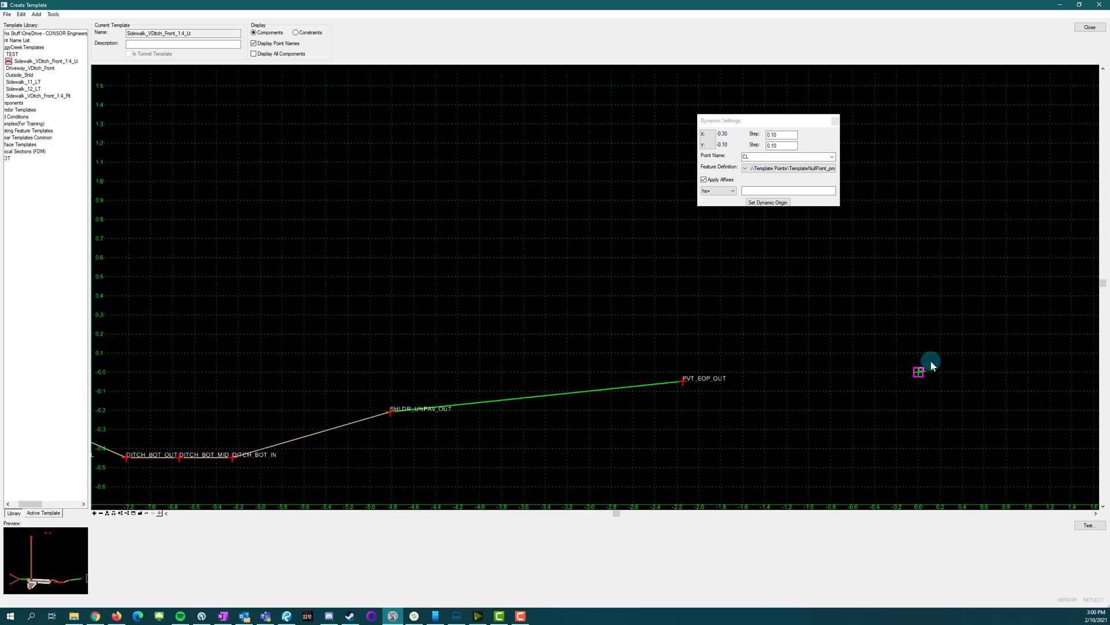
mouse_move(921, 372)
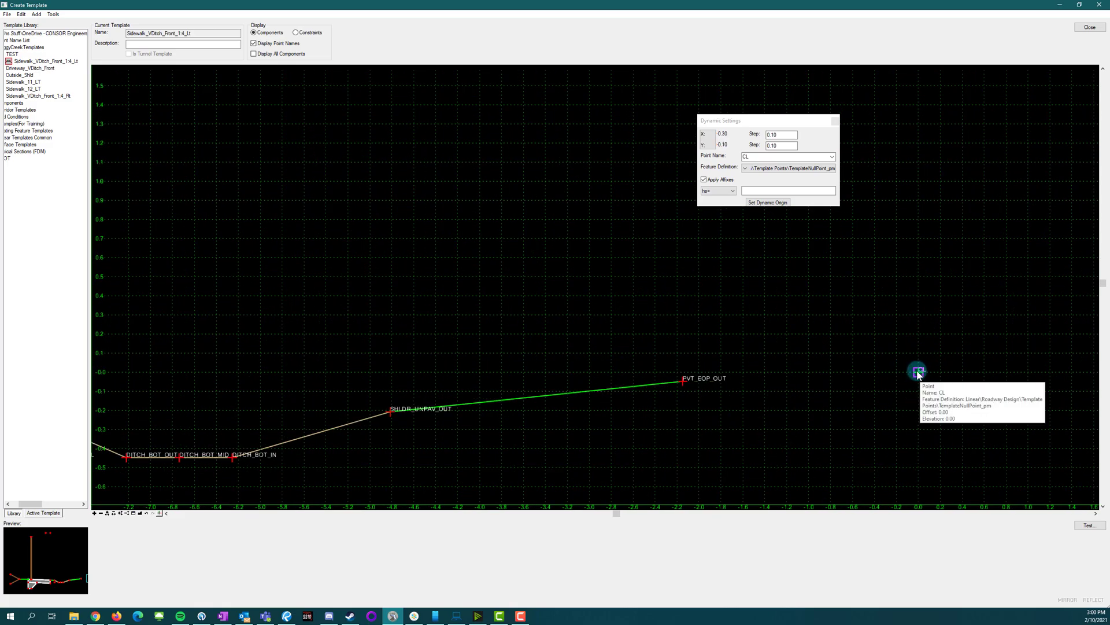
scroll(930, 365, down, 2)
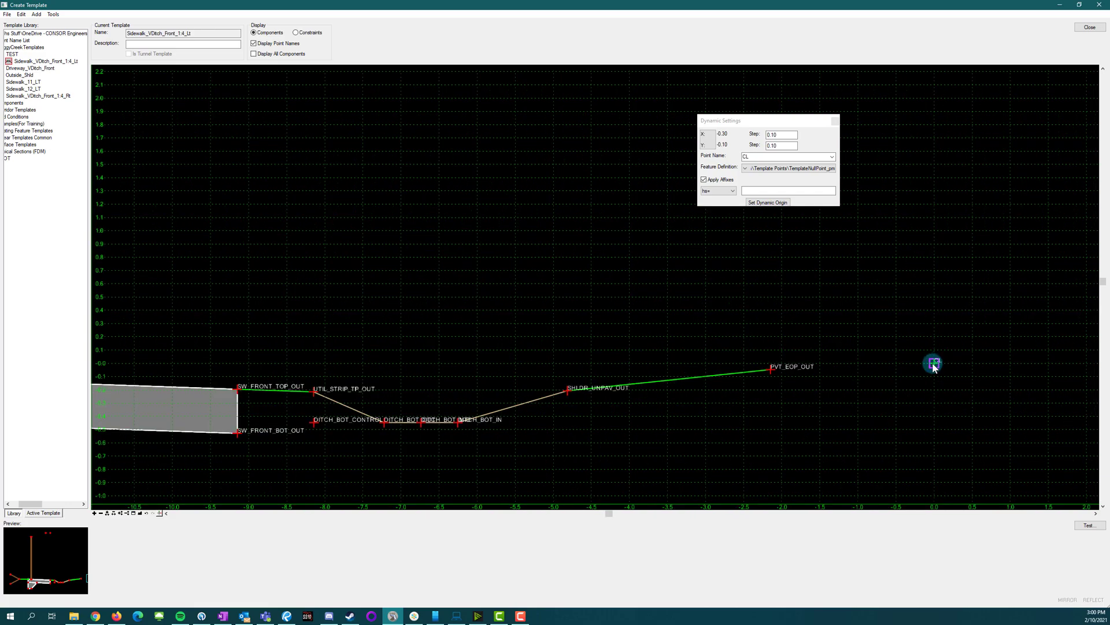
Step: Move the REF point at the back of the sidewalk outward to an offset of about -20.8 at elevation 0.0
scroll(944, 363, down, 2)
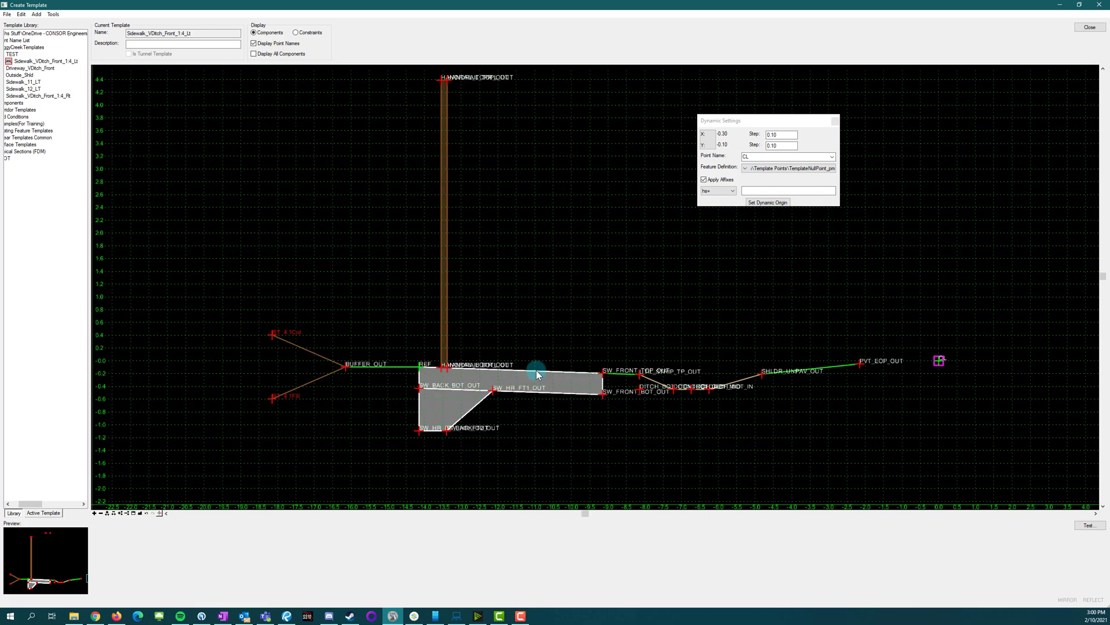
right_click(421, 371)
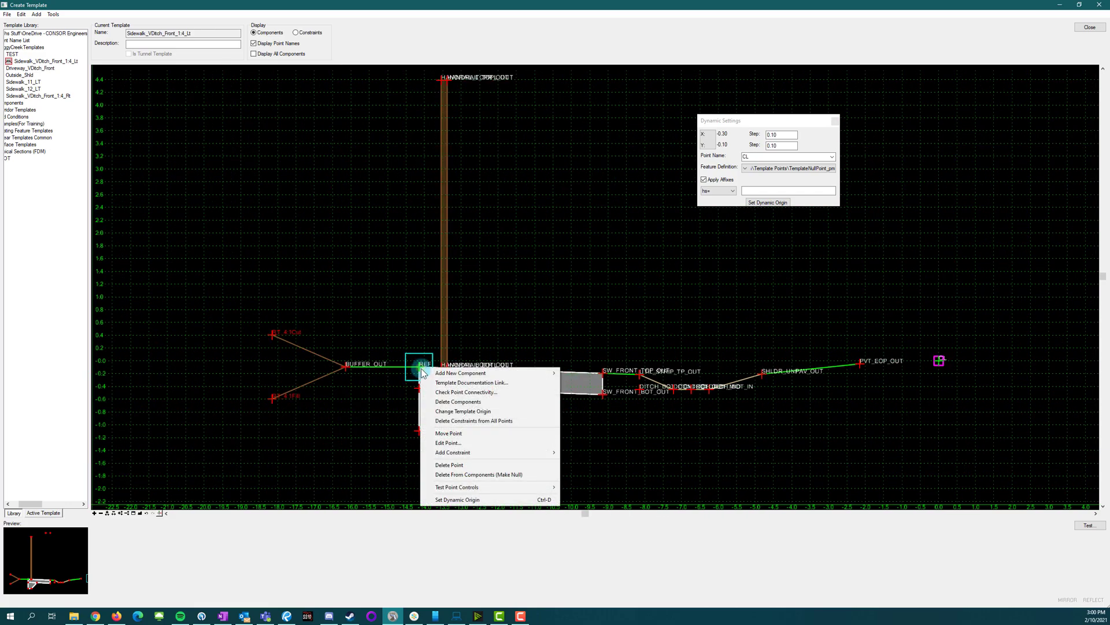
click(452, 435)
scroll(752, 382, down, 2)
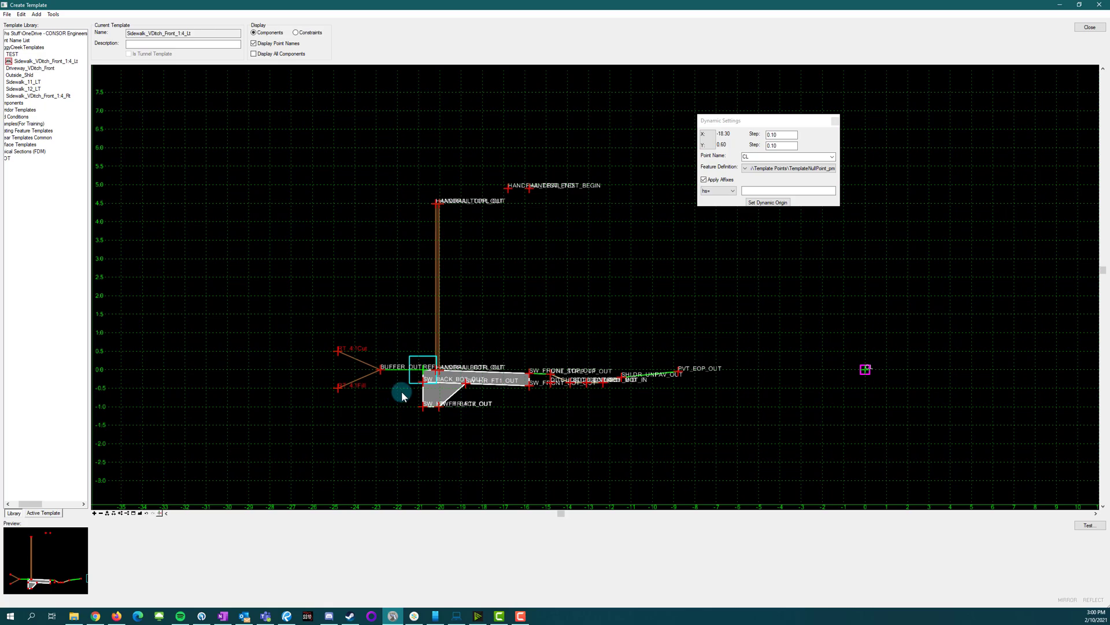
scroll(401, 391, up, 2)
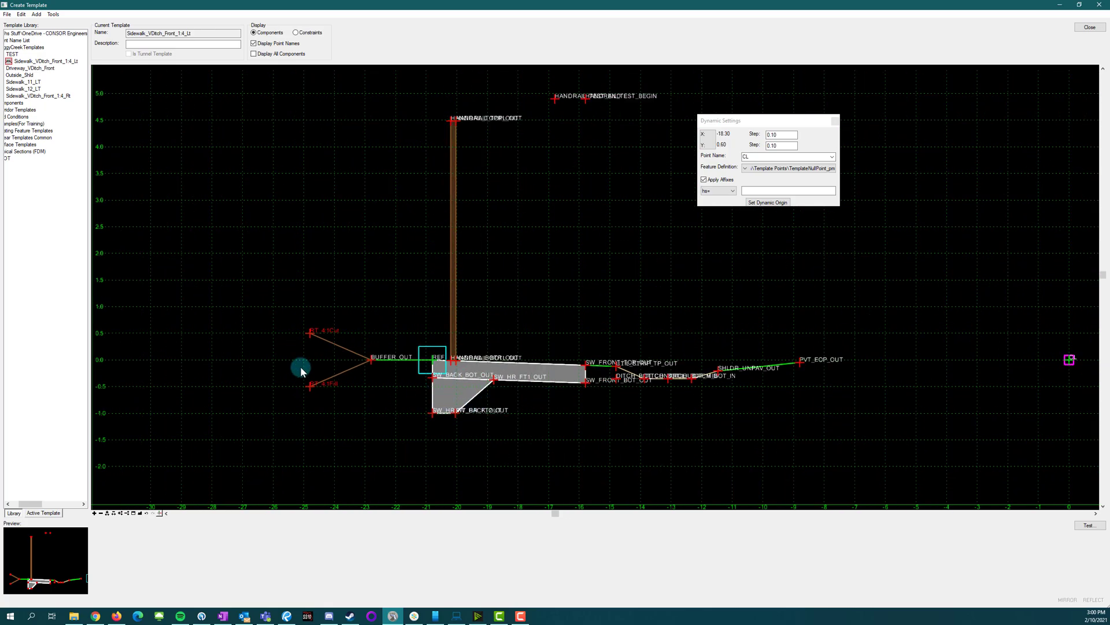
mouse_move(433, 362)
scroll(249, 339, down, 2)
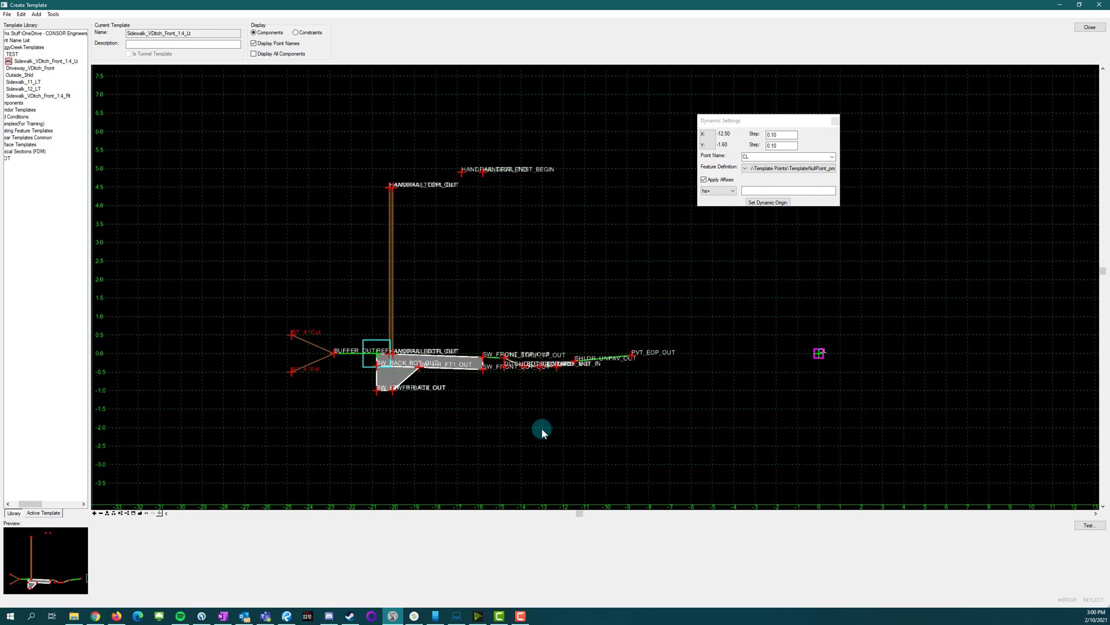
scroll(405, 354, up, 3)
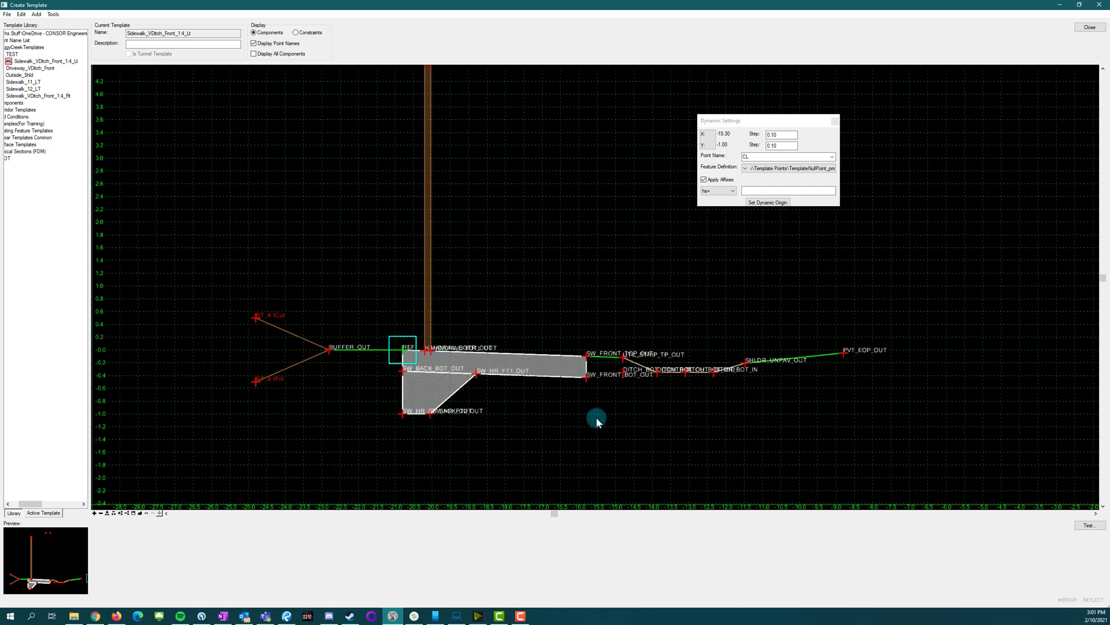
Step: Review the constraints of the SW_FRONT_TOP_OUT and UTIL_STRIP_TP_OUT points at the front of the sidewalk
scroll(596, 417, down, 1)
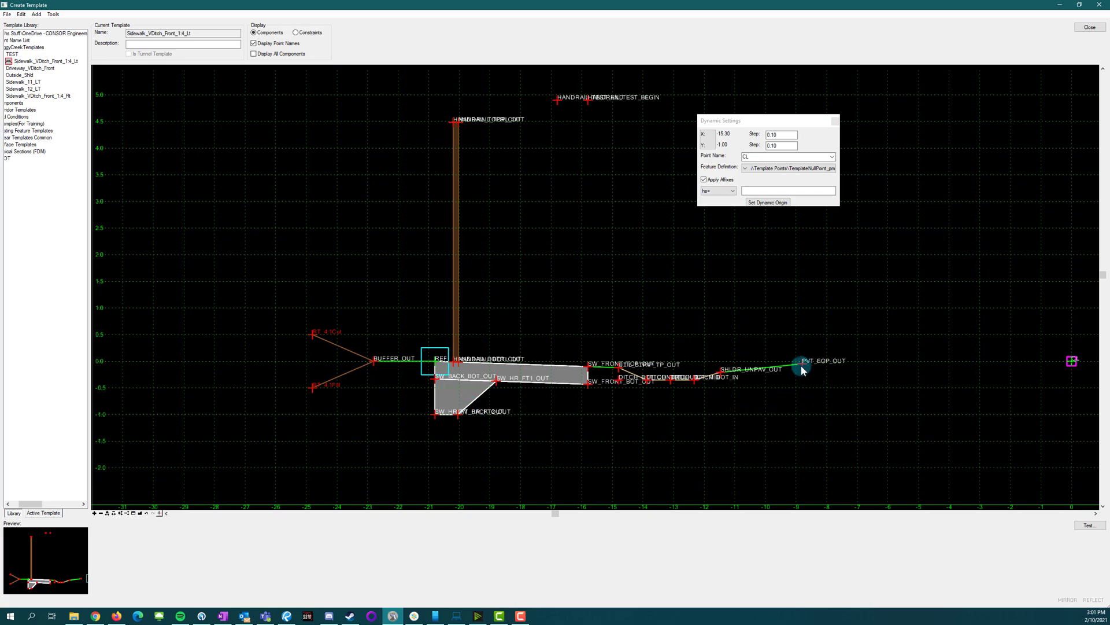
mouse_move(804, 366)
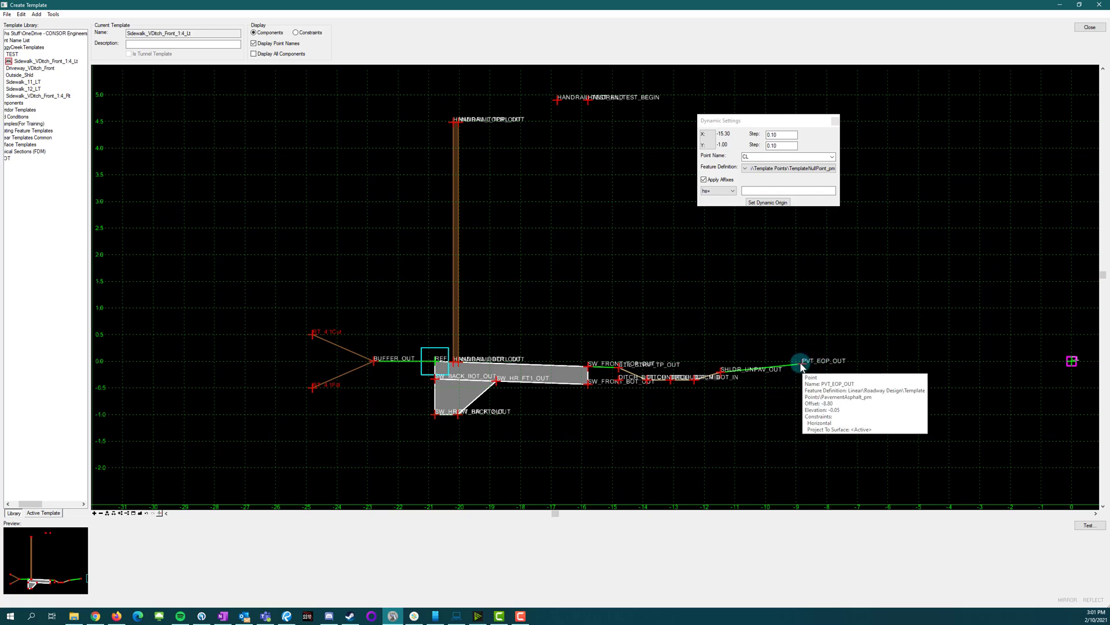
scroll(686, 362, up, 1)
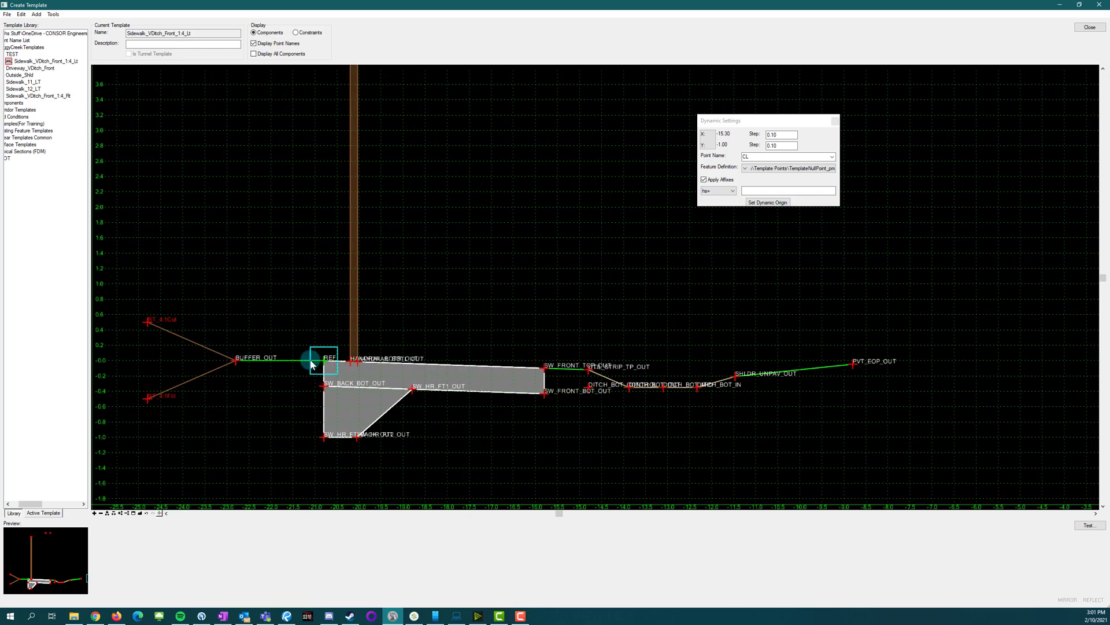
mouse_move(322, 363)
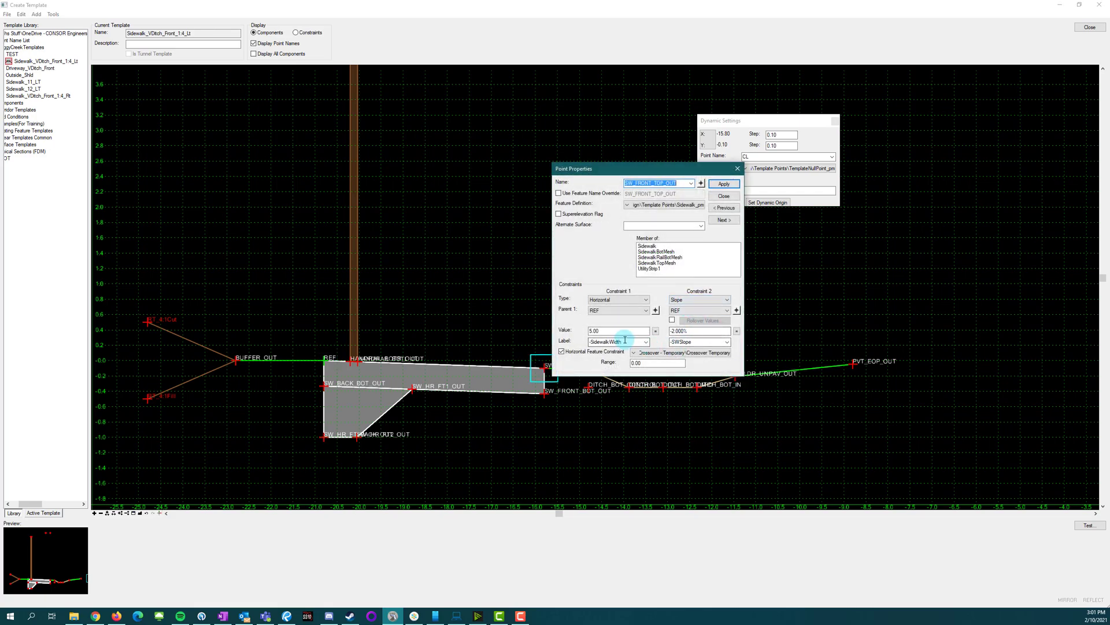
click(725, 196)
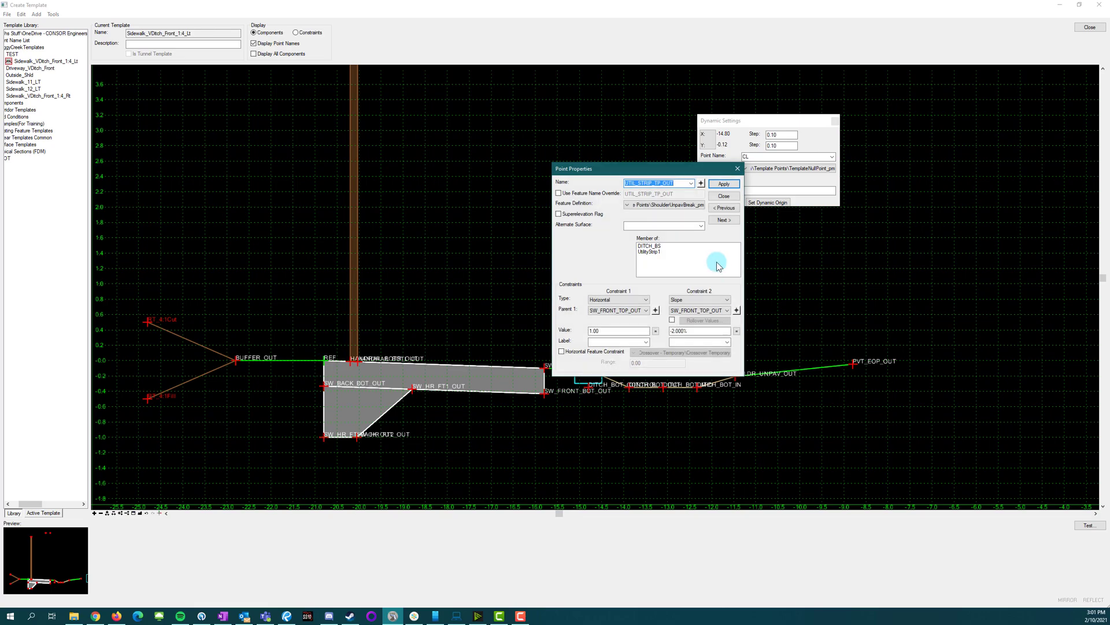
click(722, 197)
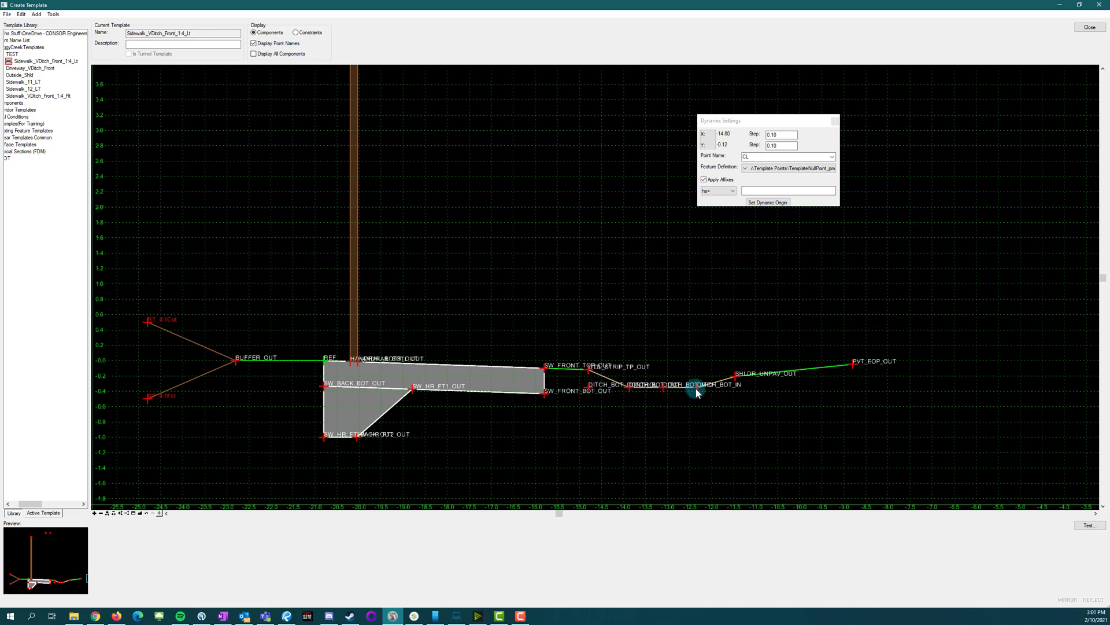
Step: Check the PVT_EOP_OUT point and the SHLDR_UNPAV_OUT point's width and slope constraints relative to the edge of pavement
click(852, 363)
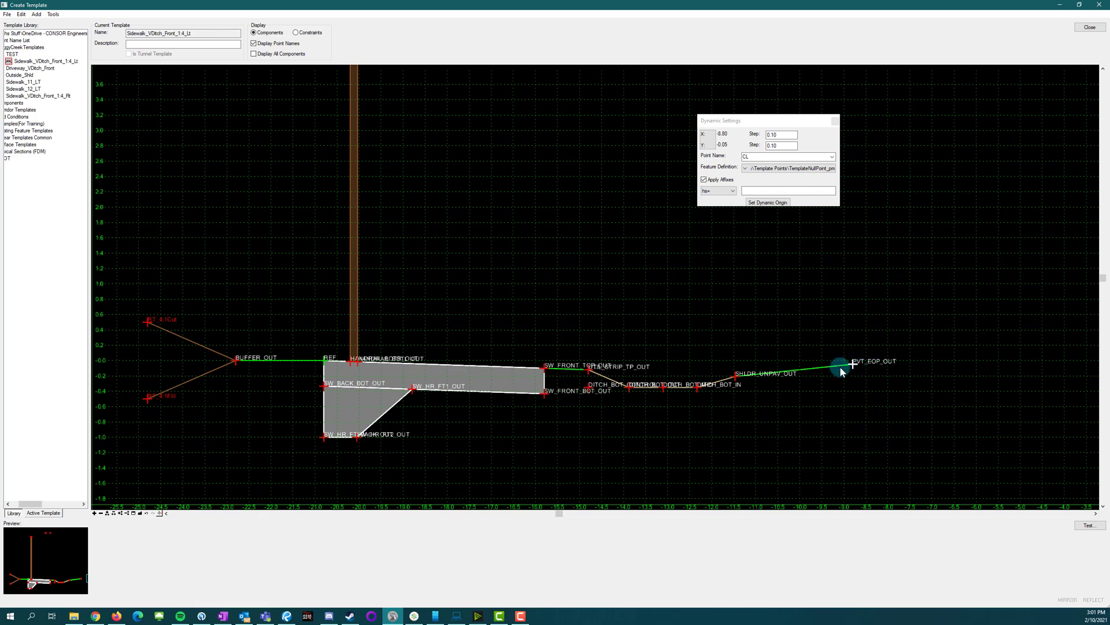
click(737, 376)
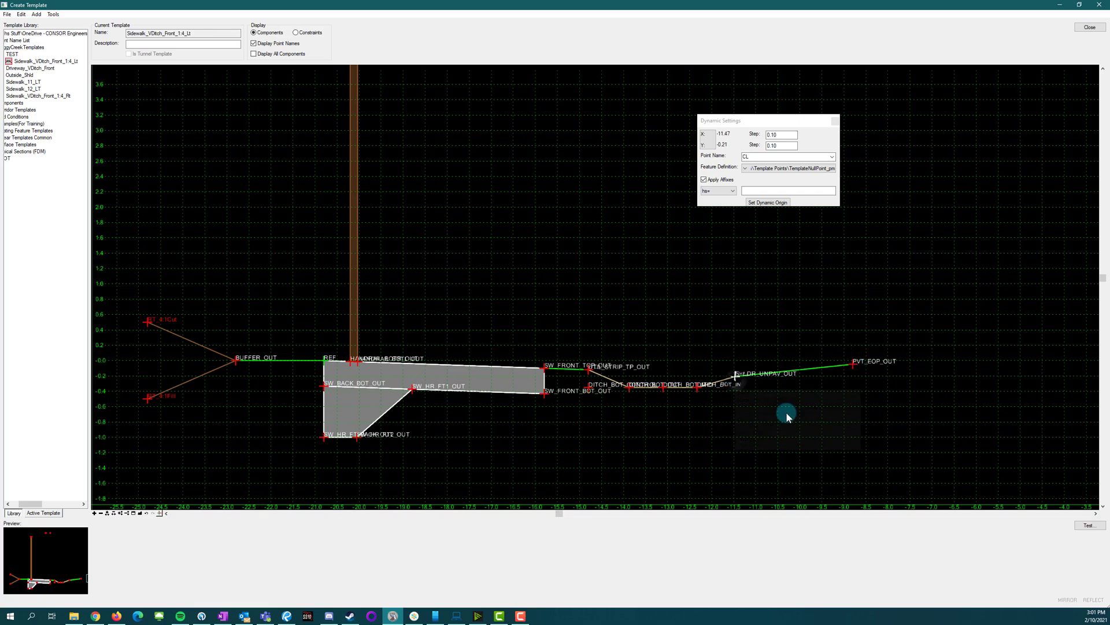
double_click(770, 373)
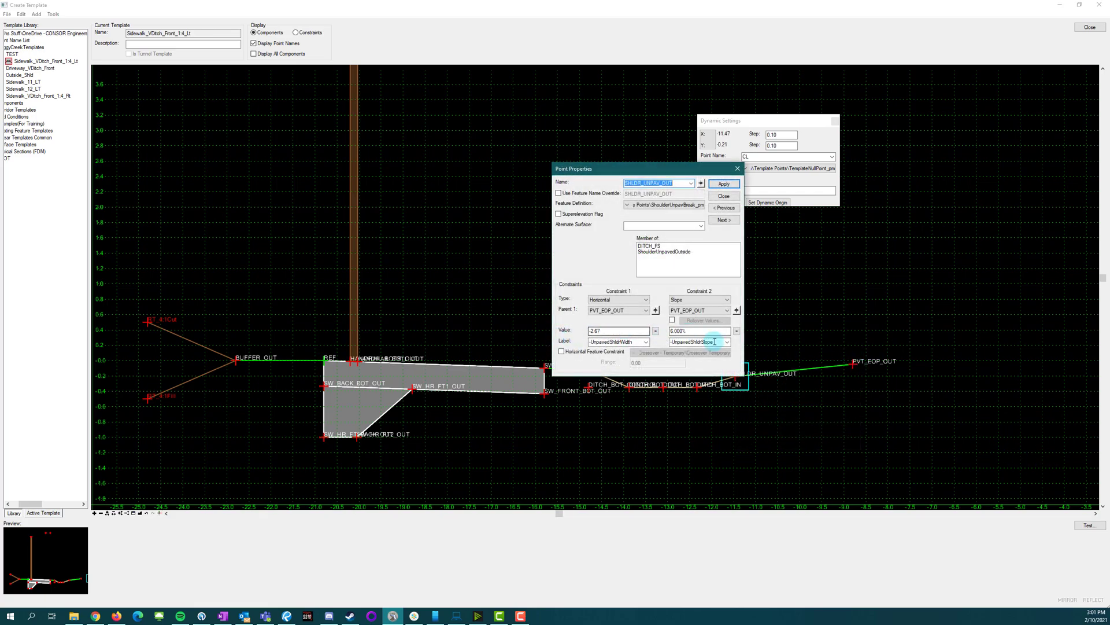
click(726, 197)
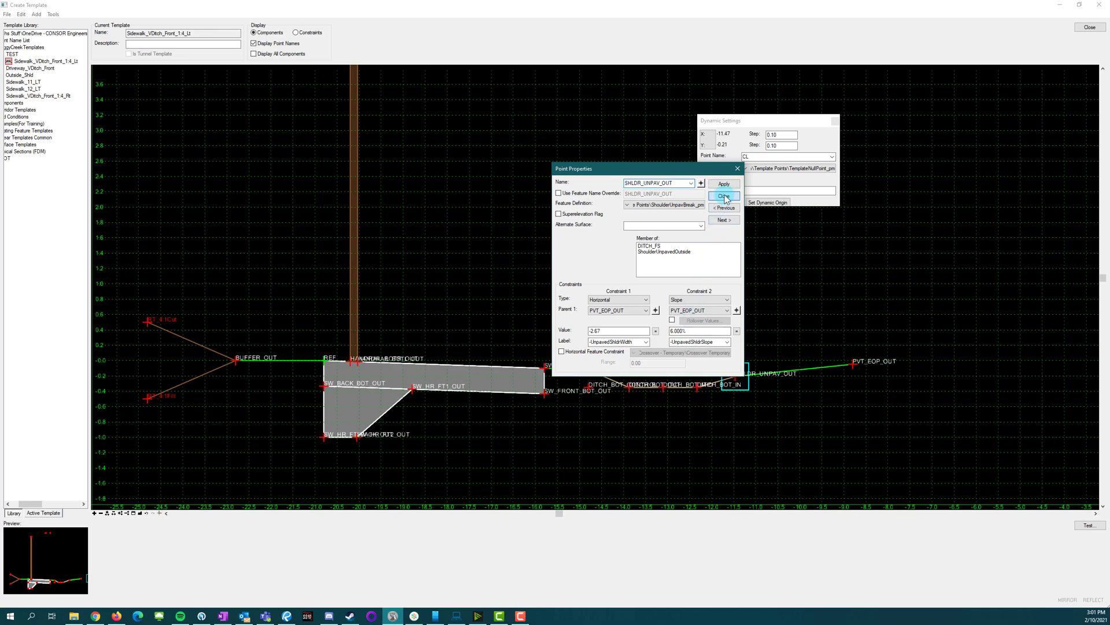
click(704, 390)
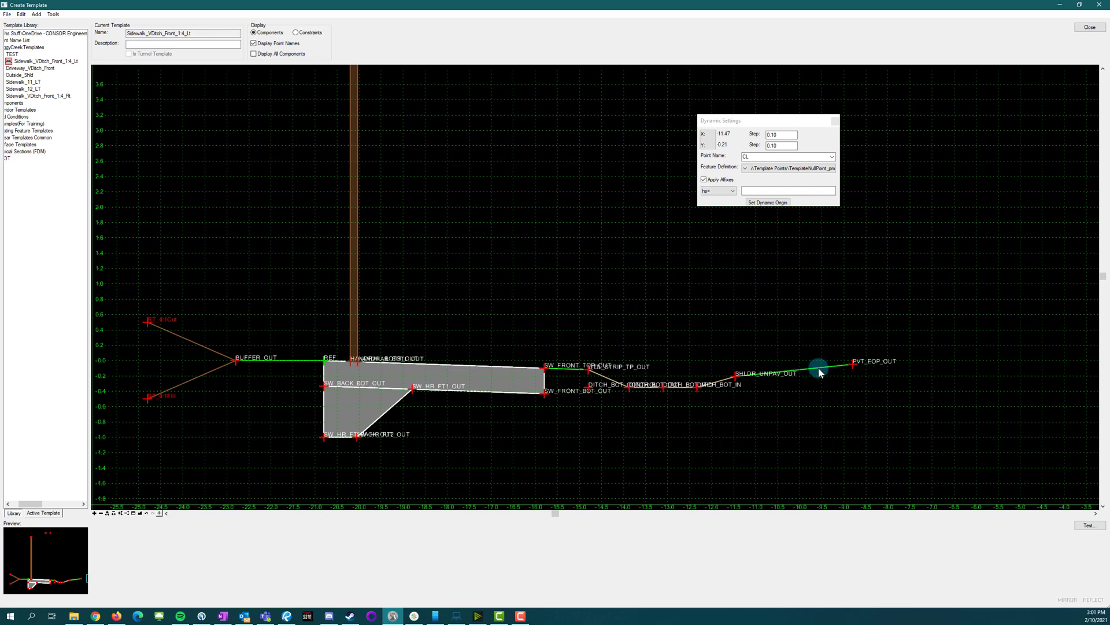
Step: Save the template library and close the template editor
scroll(809, 367, down, 2)
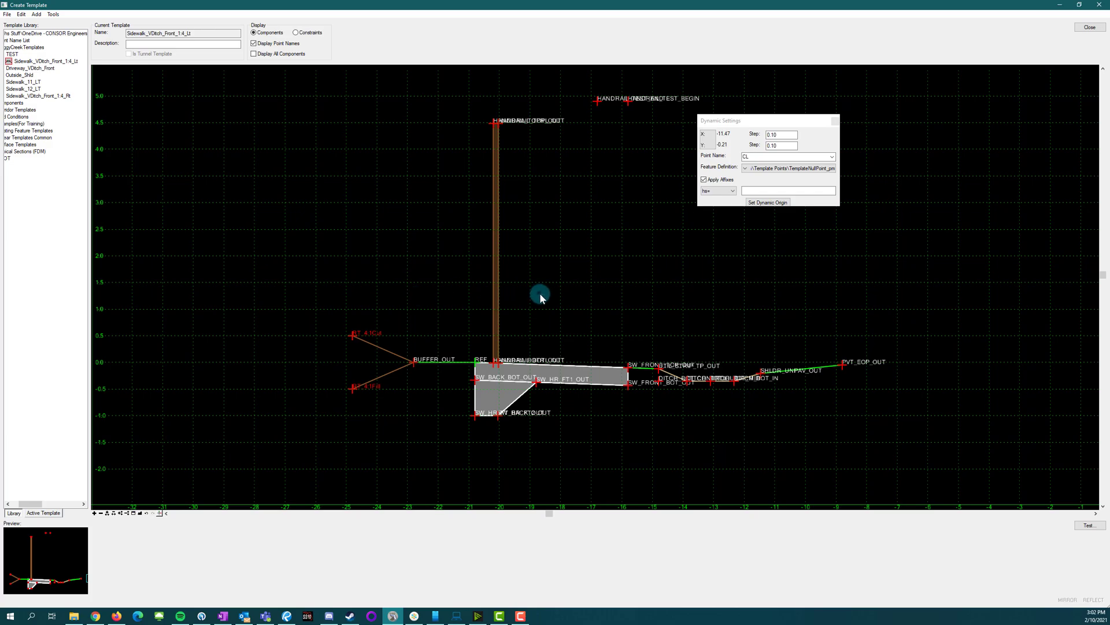
click(12, 14)
click(23, 43)
click(1092, 28)
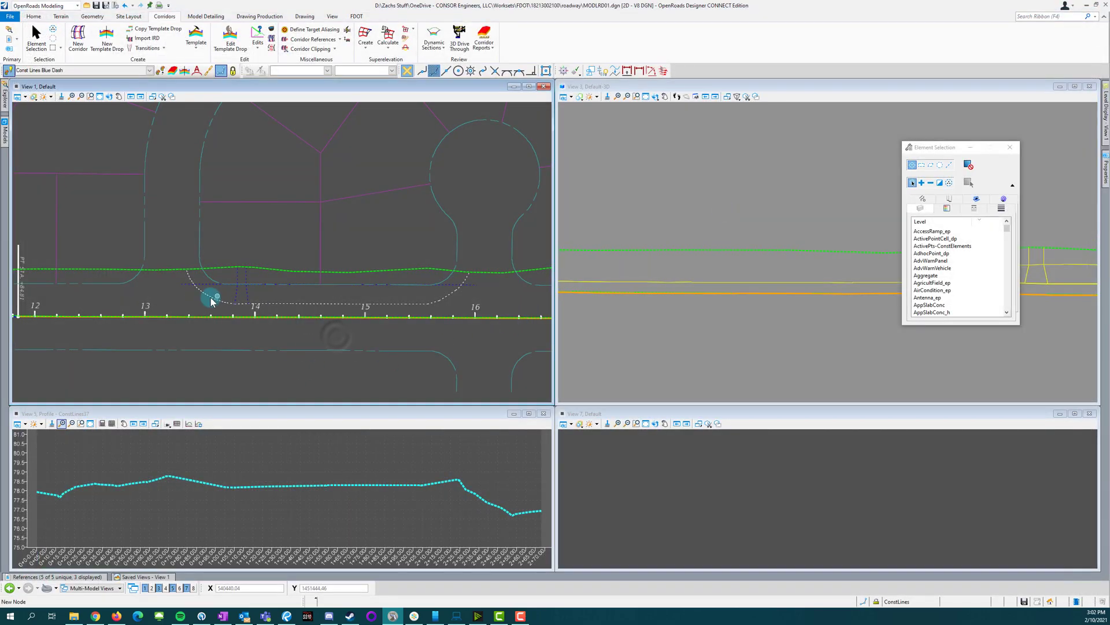
Step: Turn on the display of the TOPORD01.dgn survey reference and check its linework around the sidewalk in plan view
scroll(157, 302, up, 2)
scroll(157, 302, down, 2)
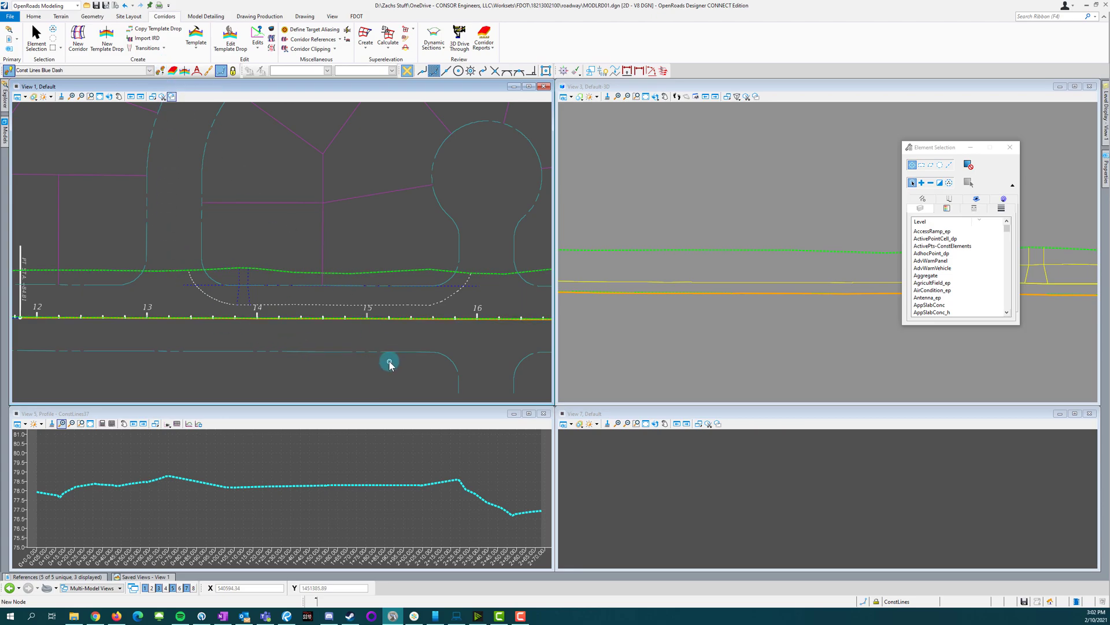
scroll(255, 294, up, 2)
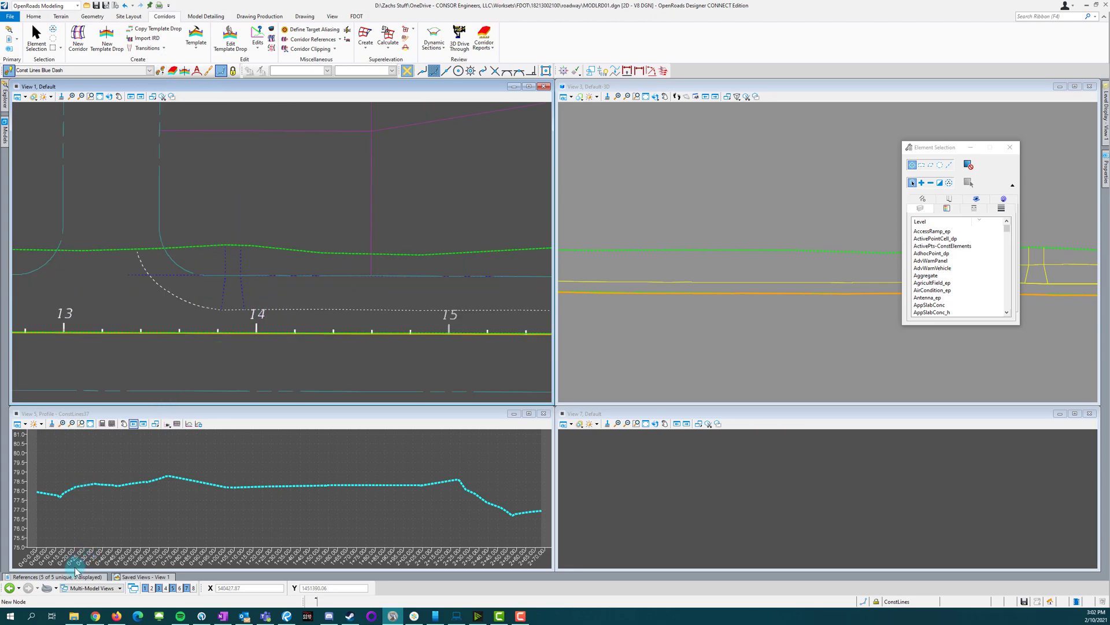
click(58, 577)
click(625, 490)
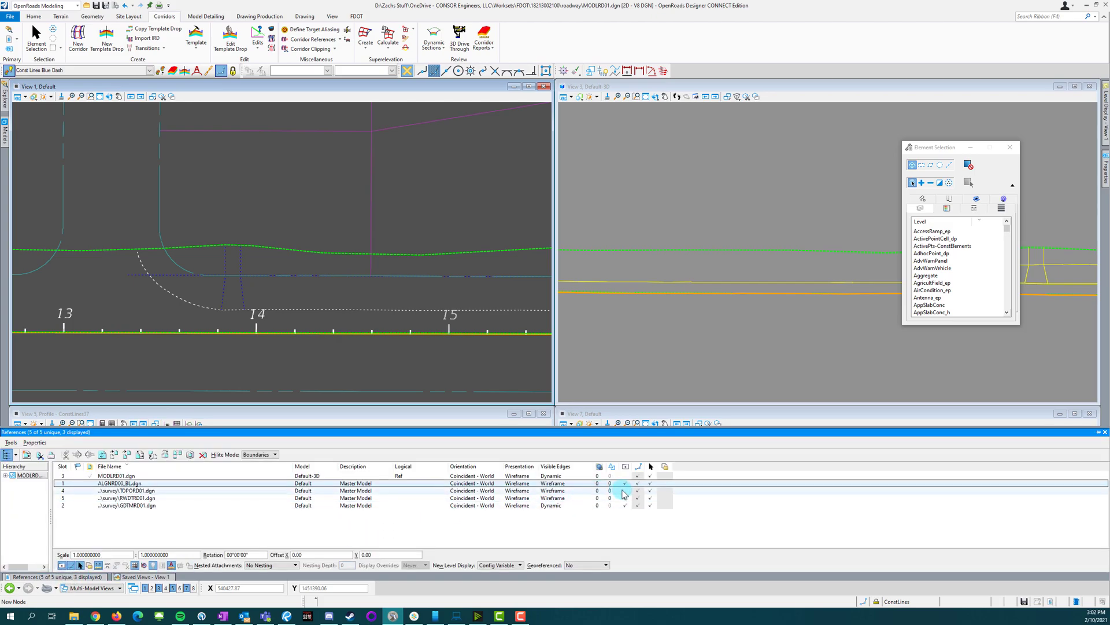
scroll(421, 280, up, 3)
scroll(376, 277, up, 1)
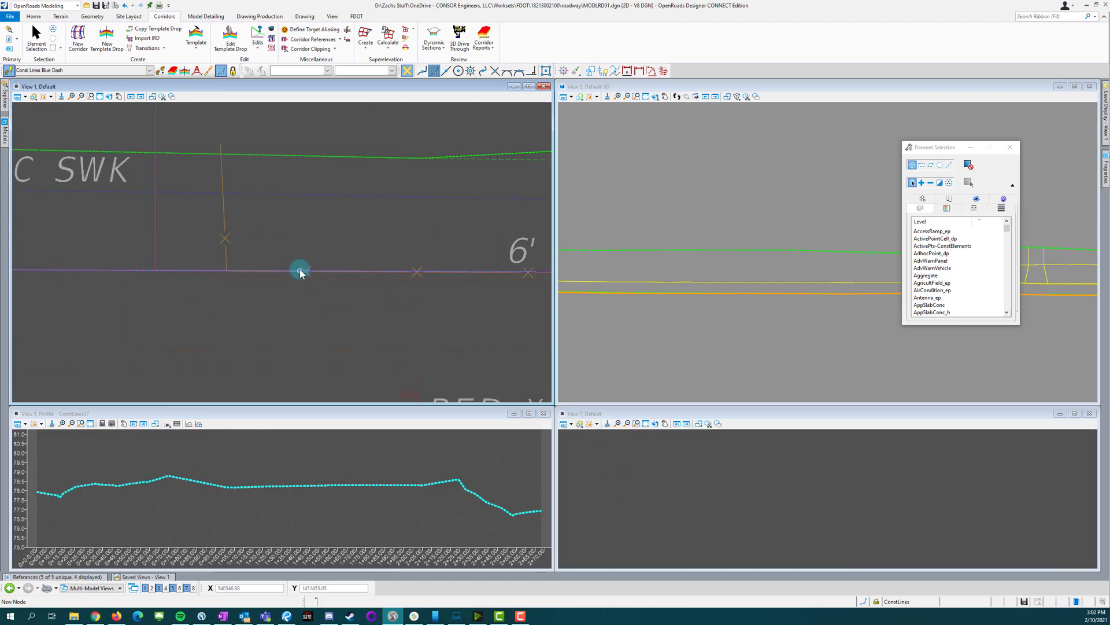
scroll(319, 255, down, 3)
scroll(358, 301, down, 2)
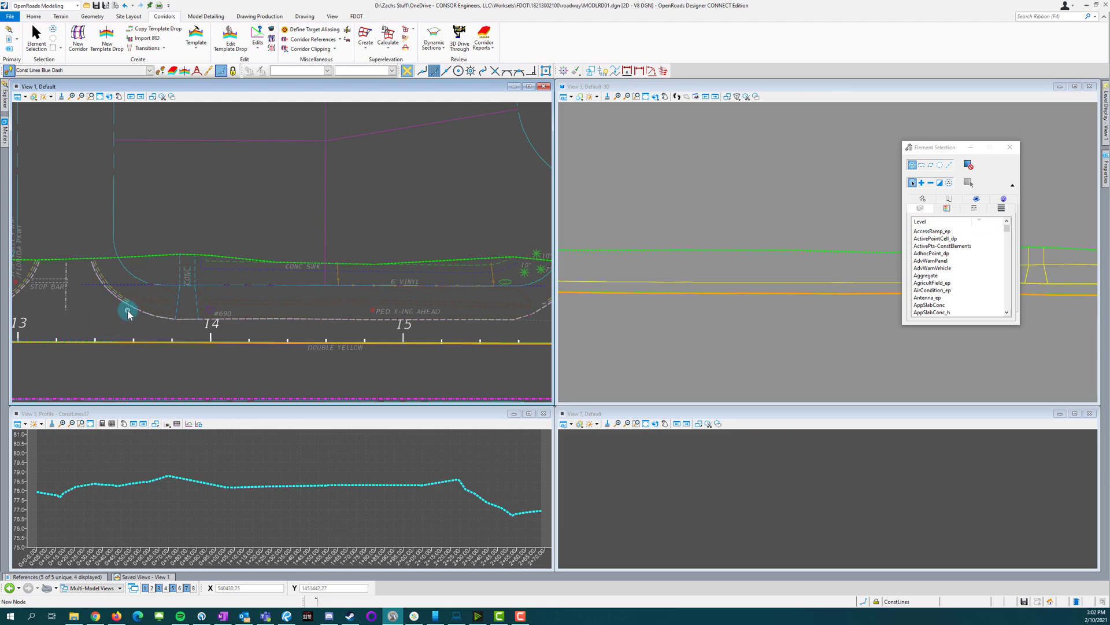
Step: Identify the blue dashed construction line running along the right-of-way near station 14
click(135, 284)
key(Delete)
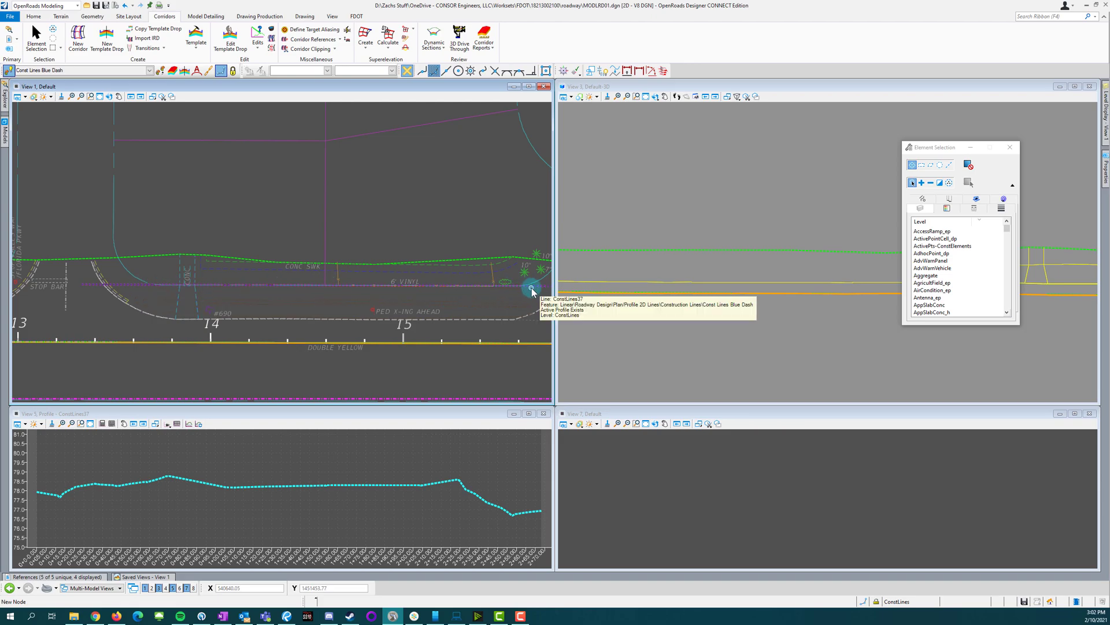
click(144, 271)
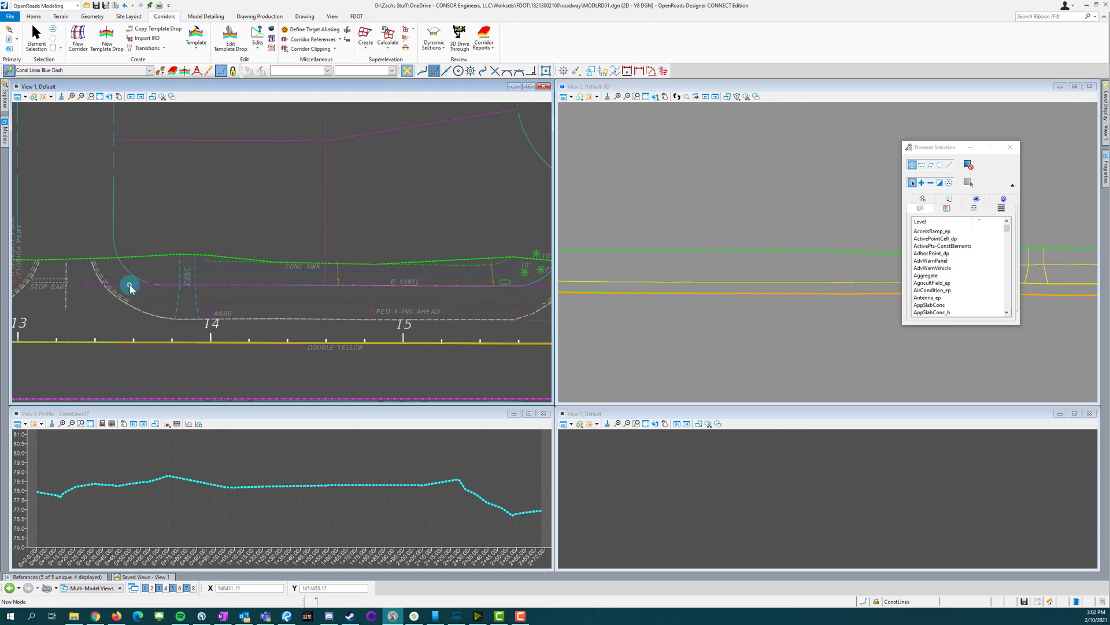
click(129, 284)
Step: Measure the perpendicular distance from the road centerline to the blue dashed construction line between stations 14 and 15
click(304, 16)
click(575, 41)
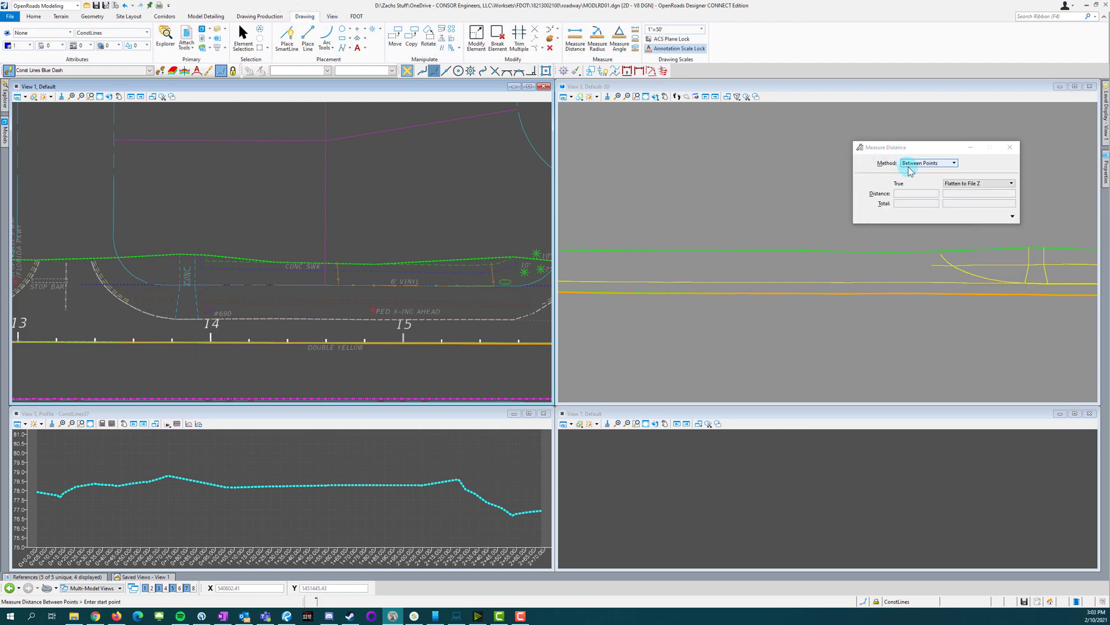
click(908, 164)
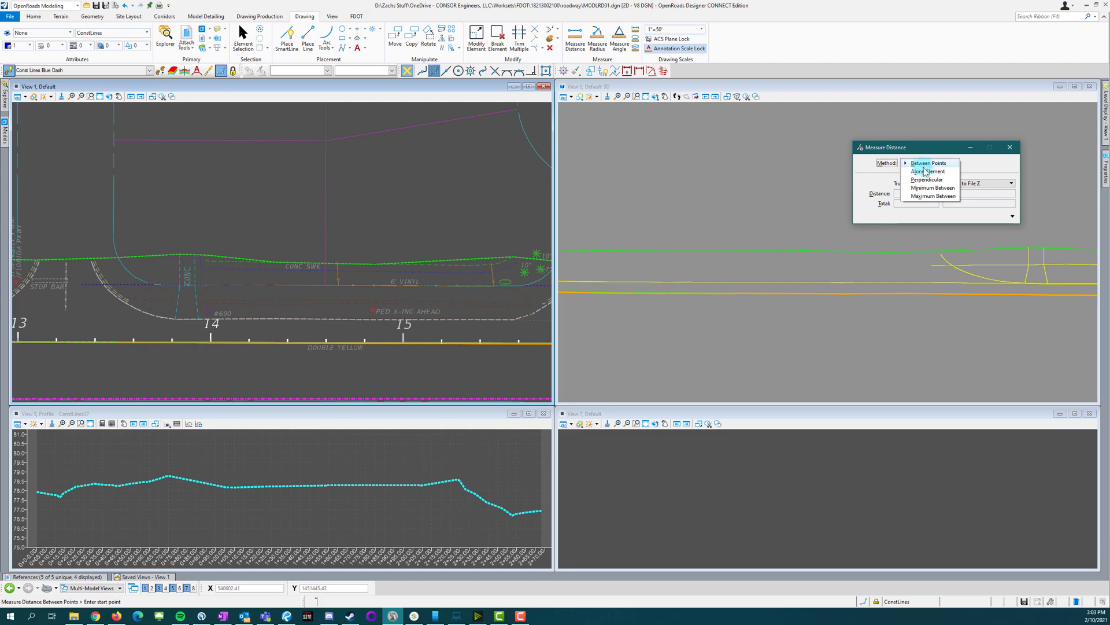
click(926, 180)
scroll(281, 346, up, 5)
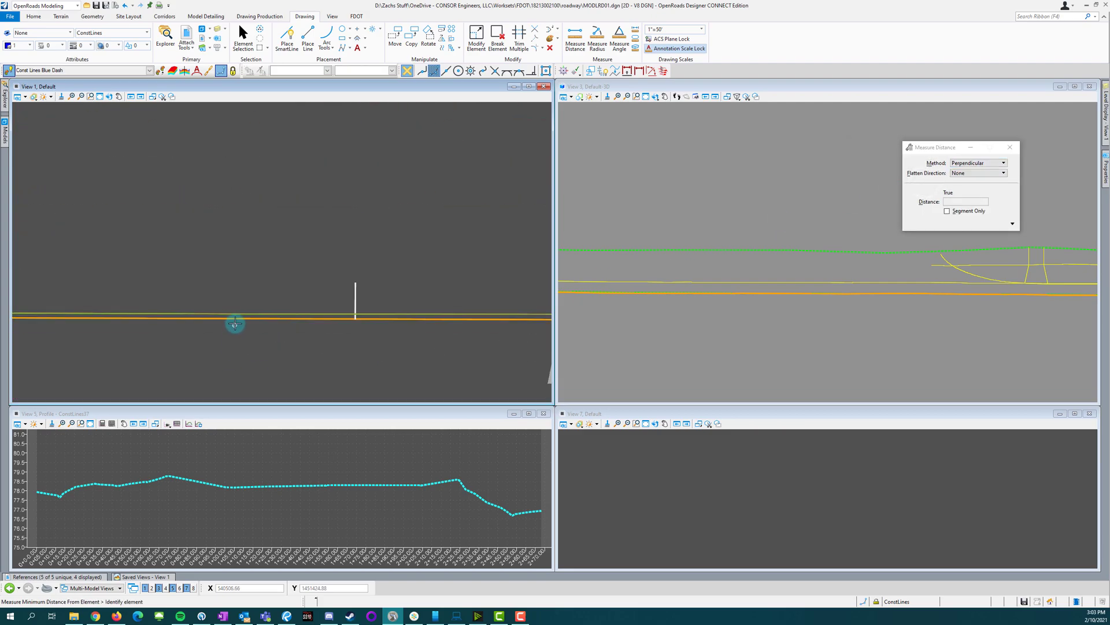
click(235, 320)
scroll(283, 361, down, 3)
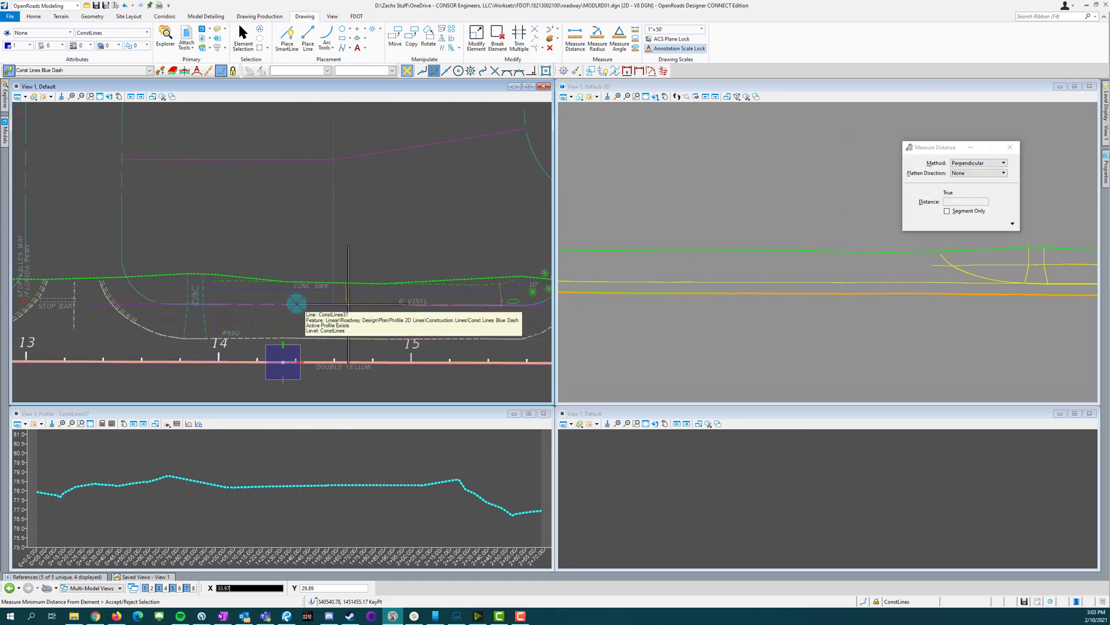
click(348, 304)
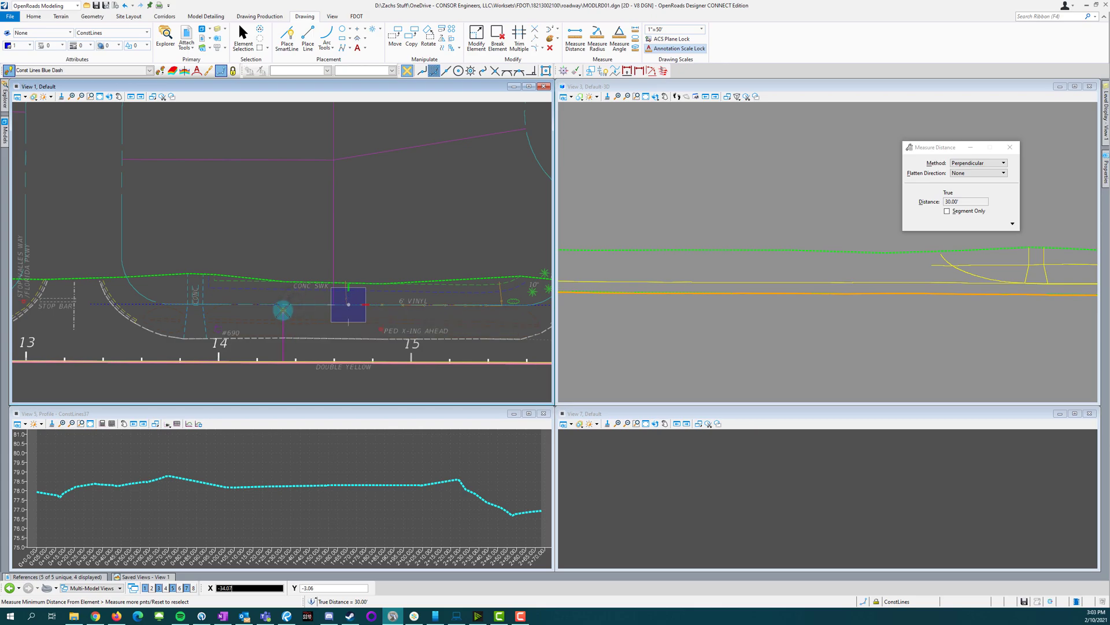
right_click(283, 311)
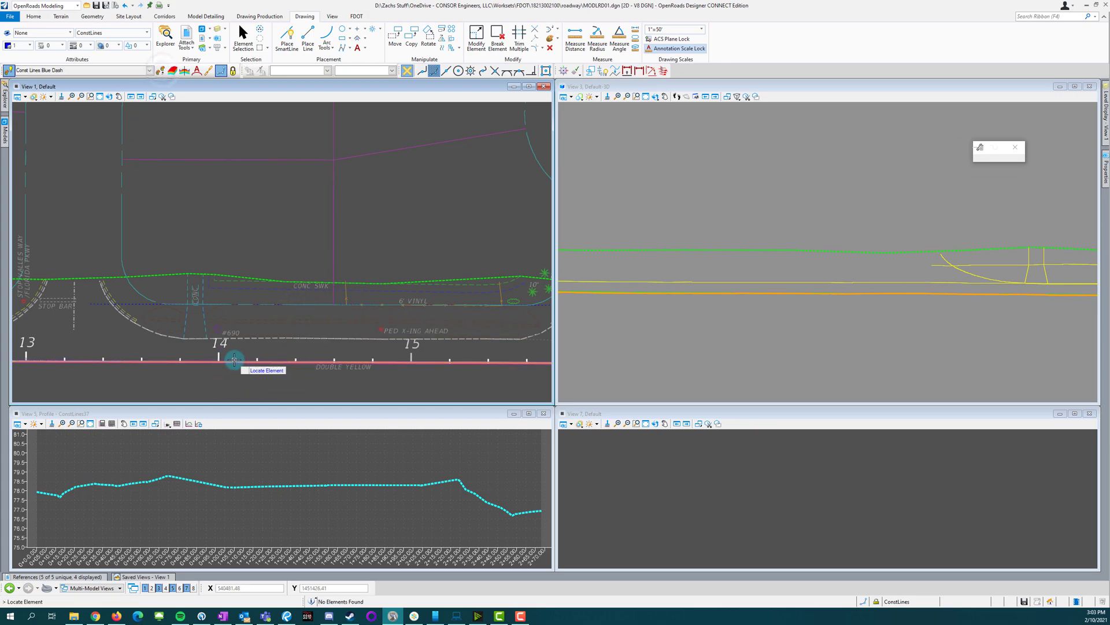
Step: Examine the surveyed driveways, side-street returns and edge of pavement along the road between stations 12 and 16
scroll(401, 288, down, 2)
scroll(325, 295, up, 1)
scroll(425, 297, up, 1)
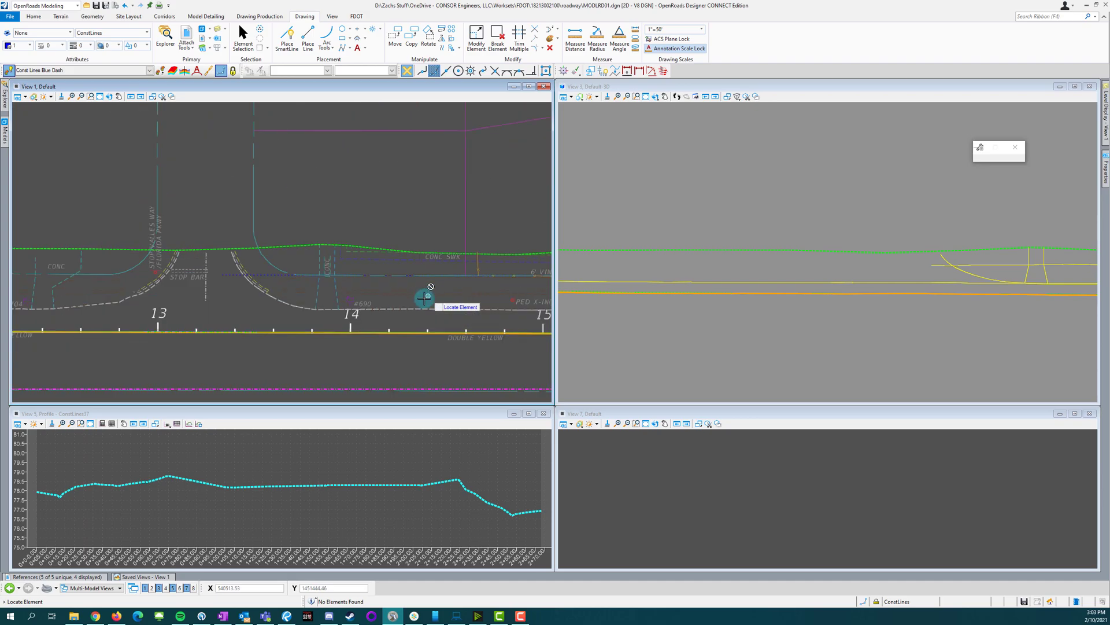
scroll(304, 317, down, 1)
scroll(306, 309, up, 1)
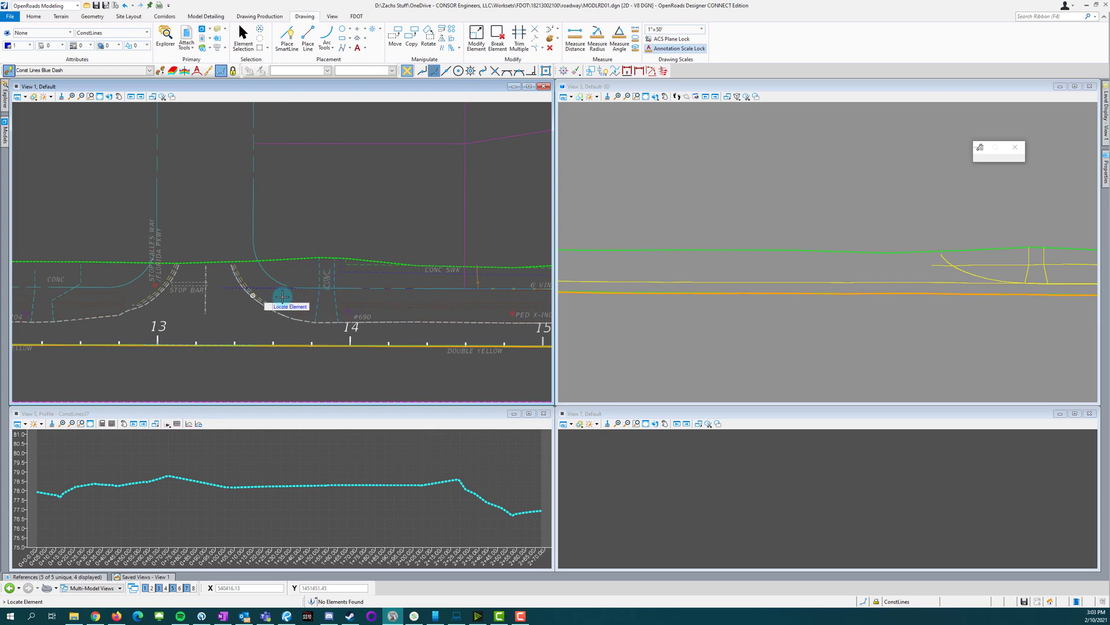
scroll(423, 293, down, 1)
scroll(213, 295, up, 1)
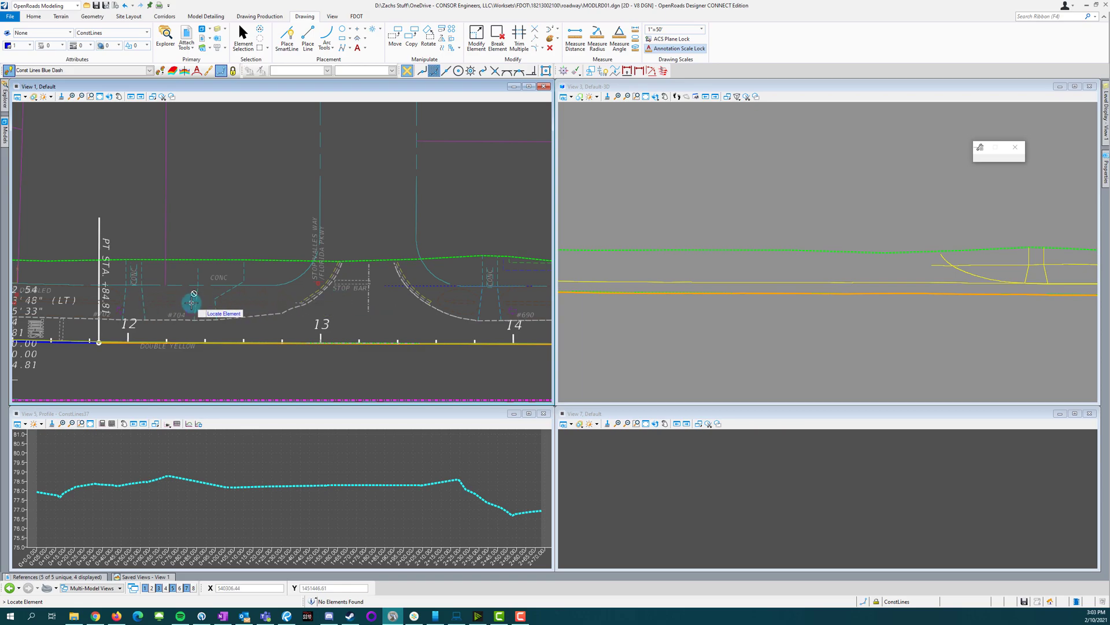
scroll(104, 318, down, 1)
scroll(482, 335, up, 1)
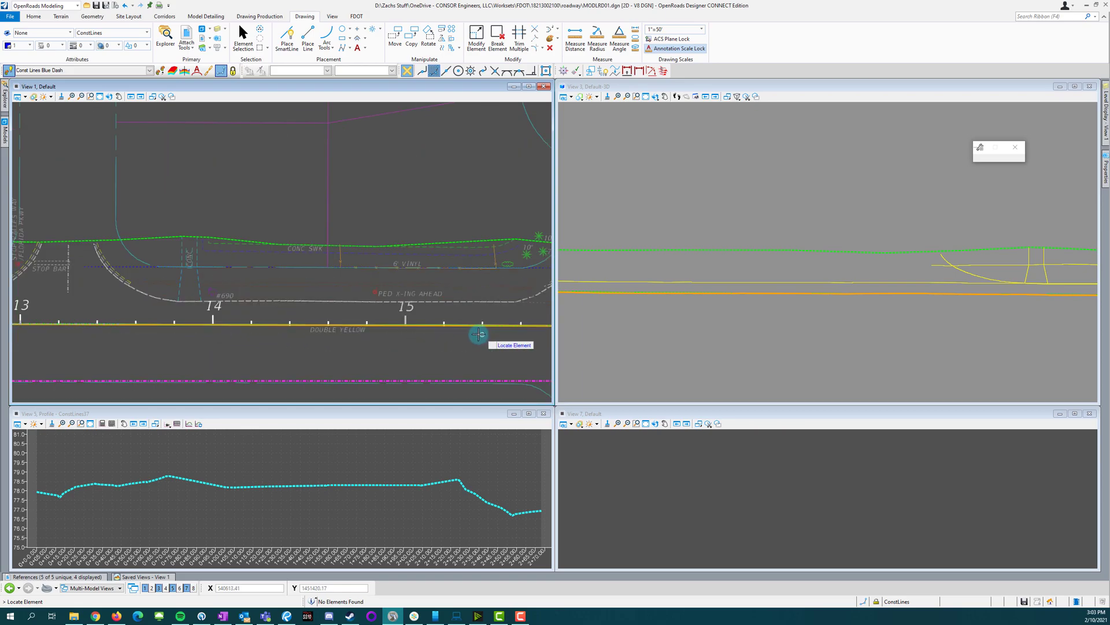
scroll(306, 318, down, 1)
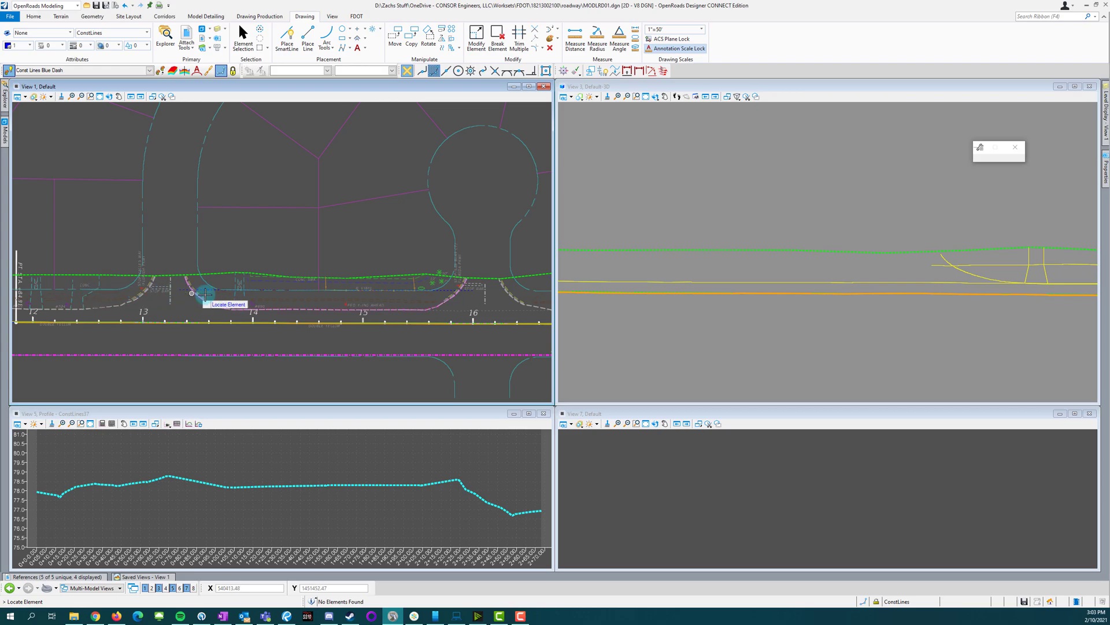
scroll(169, 277, down, 1)
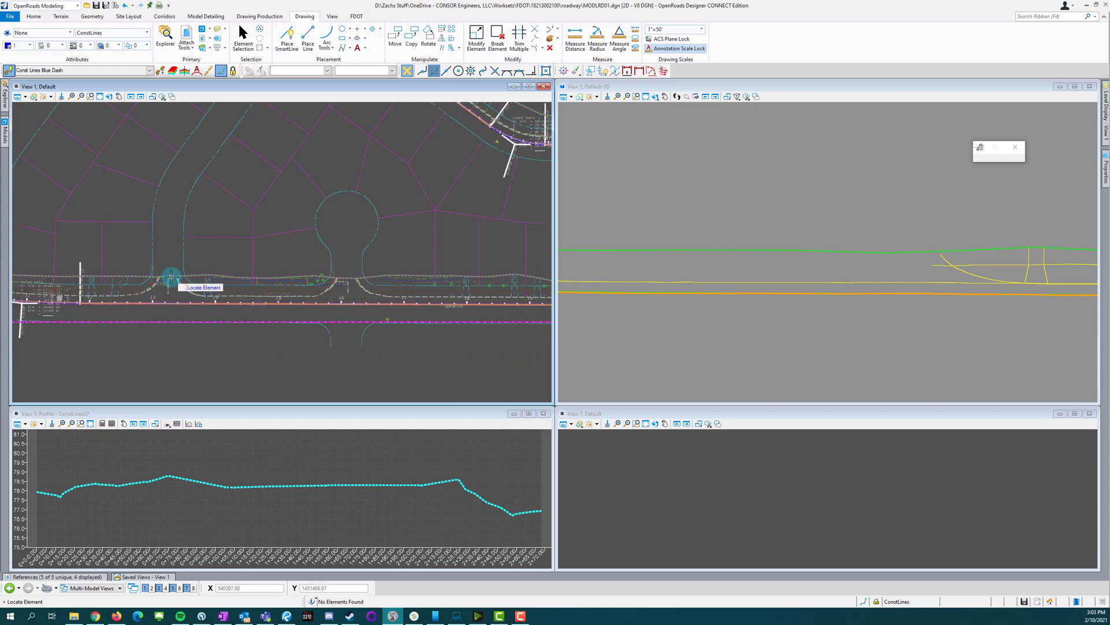
scroll(172, 279, up, 1)
scroll(126, 291, up, 2)
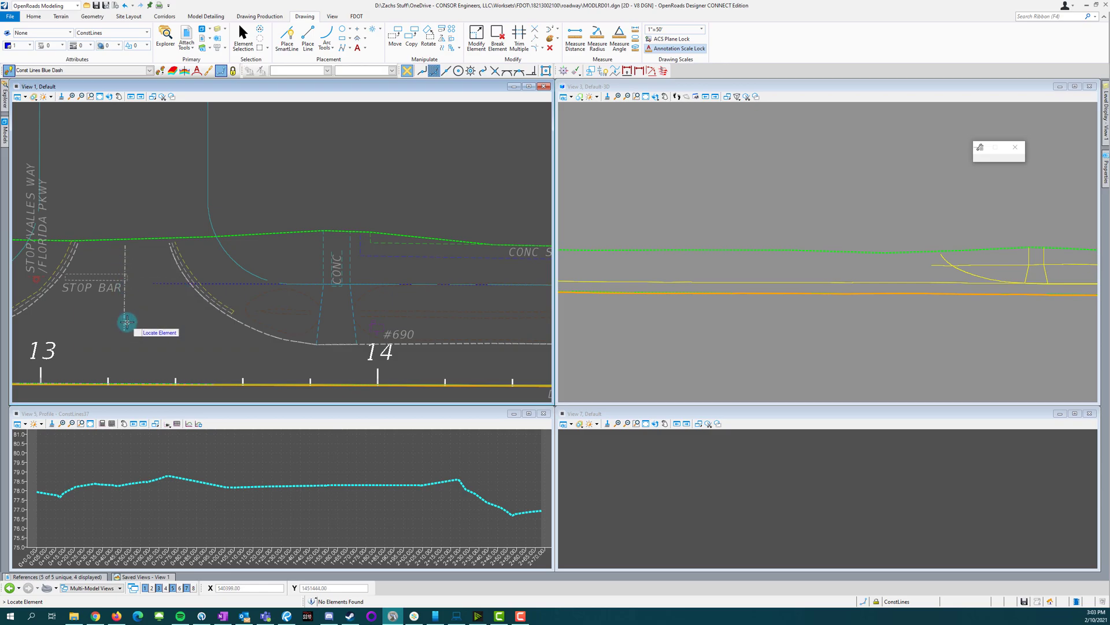
scroll(298, 287, down, 1)
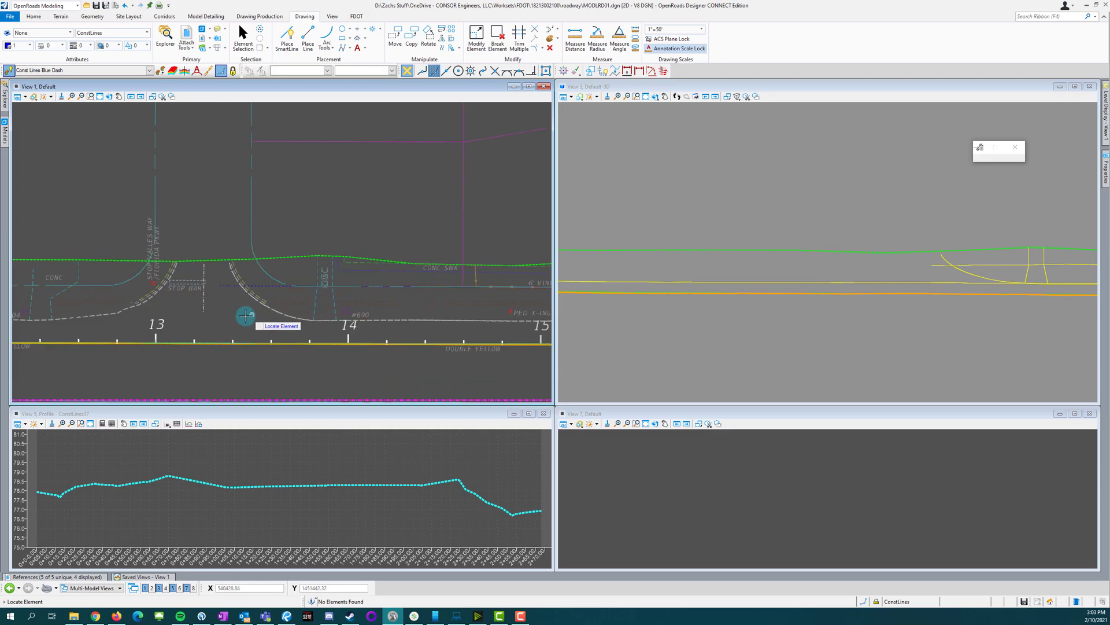
scroll(168, 313, down, 1)
scroll(488, 307, up, 2)
scroll(471, 297, down, 2)
scroll(209, 323, up, 2)
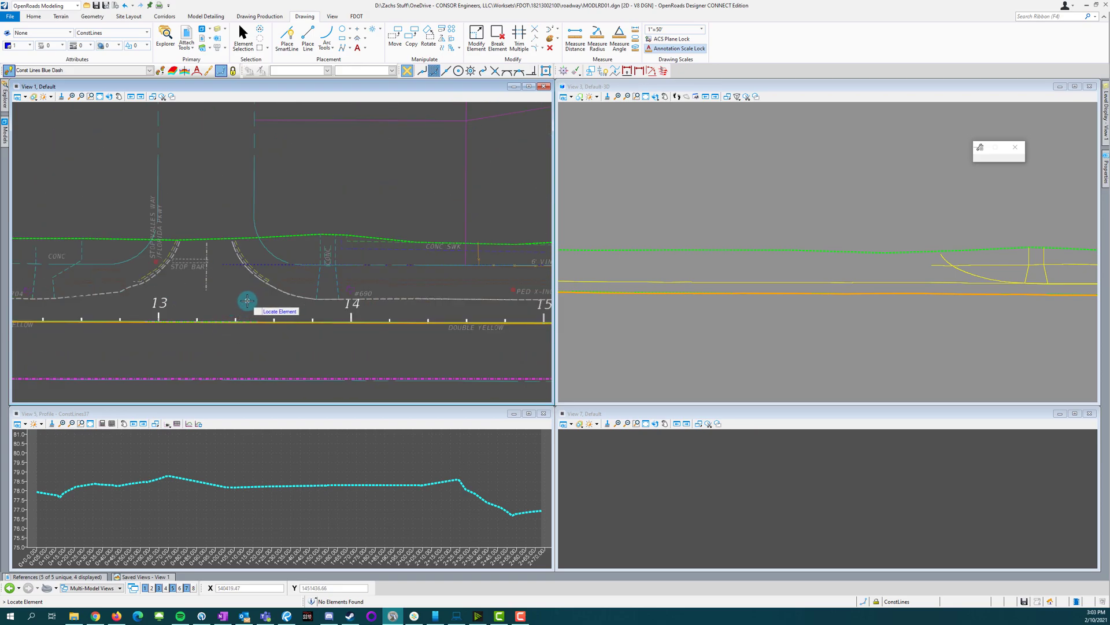
Step: Set the active feature definition to Centerline from the Alignment category
click(149, 71)
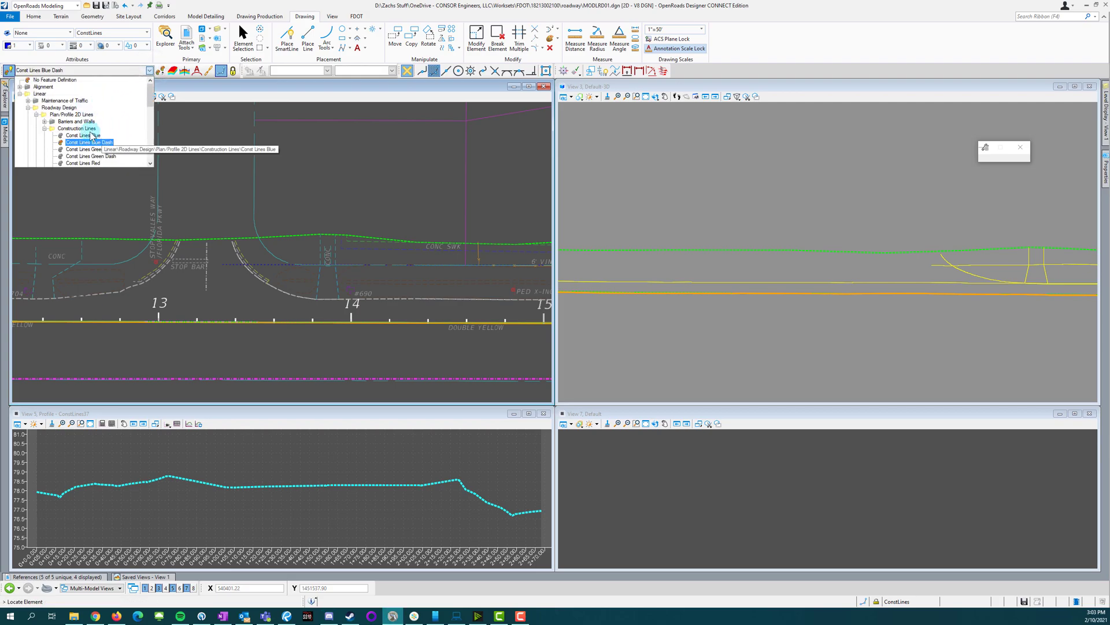
scroll(95, 139, down, 5)
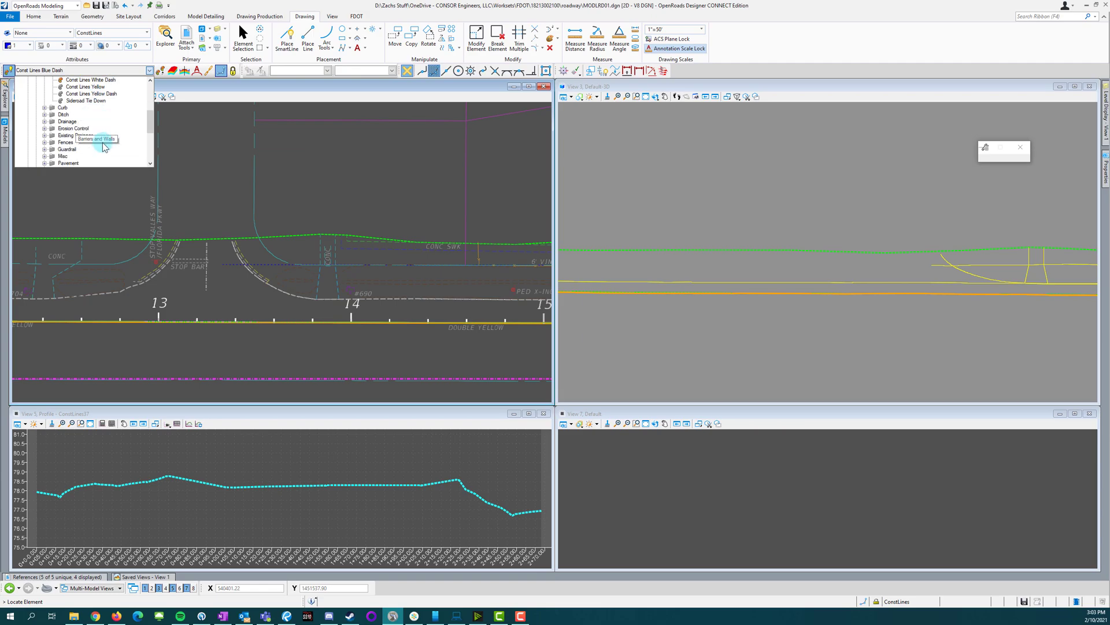
scroll(43, 119, up, 5)
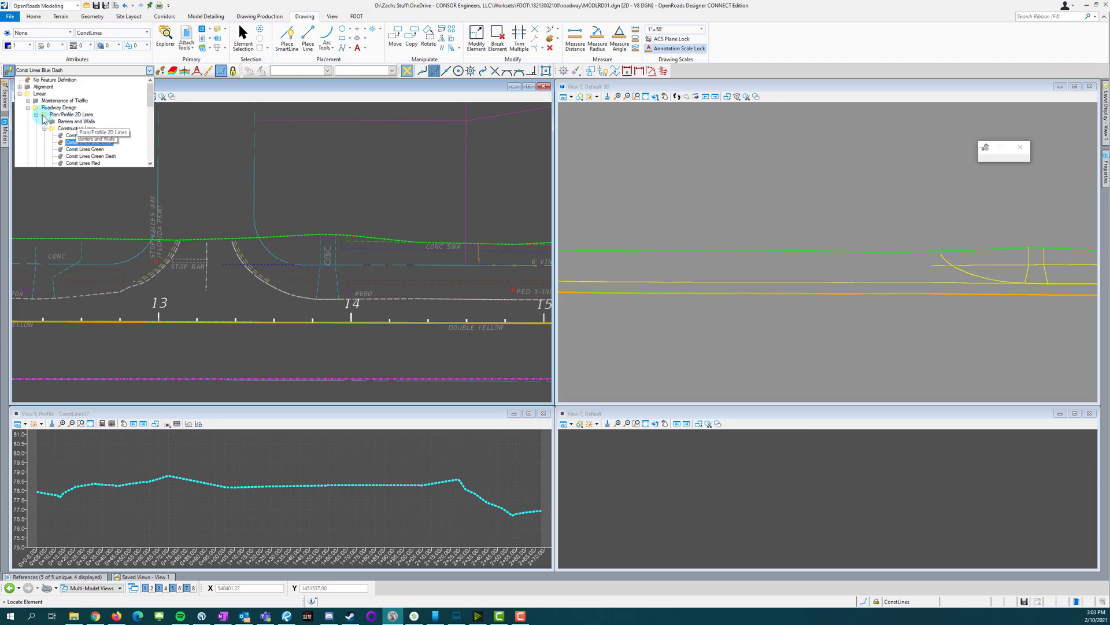
click(44, 128)
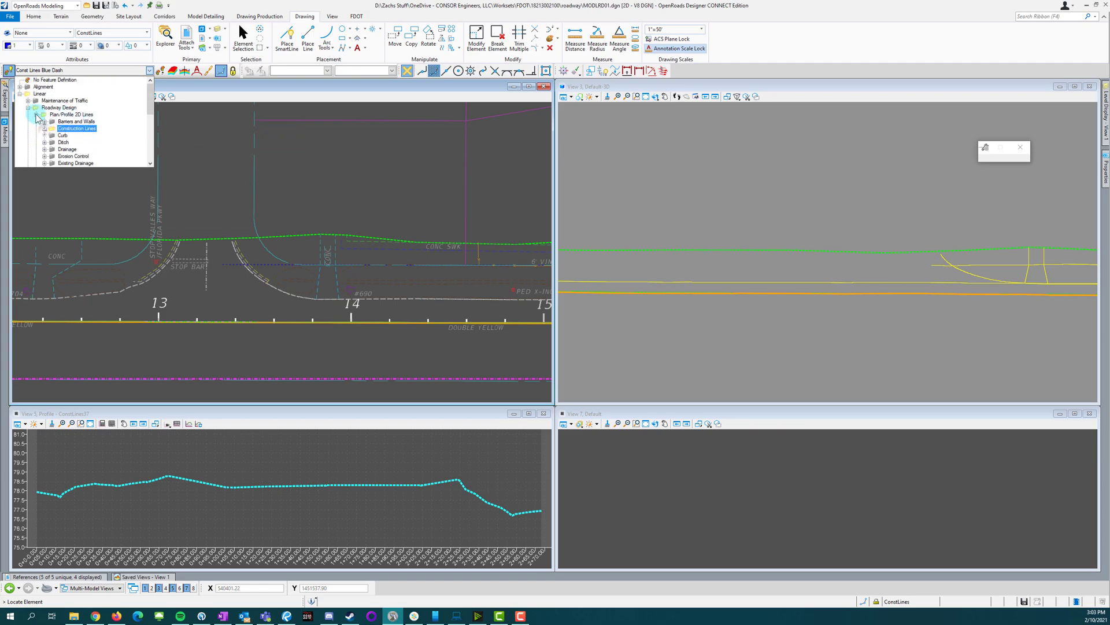
click(20, 86)
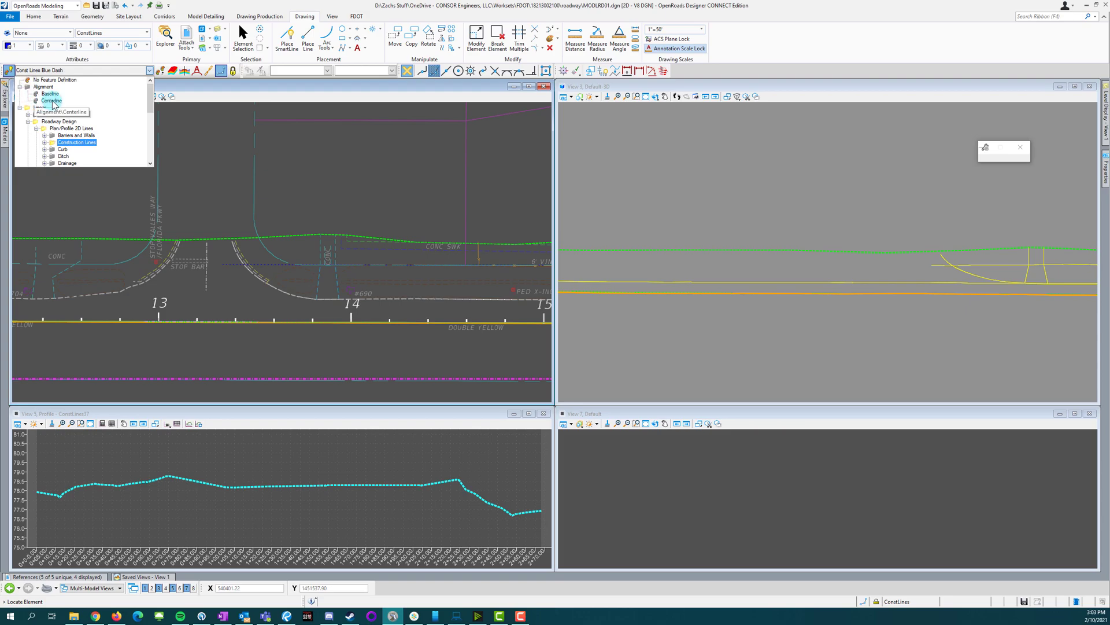
click(51, 101)
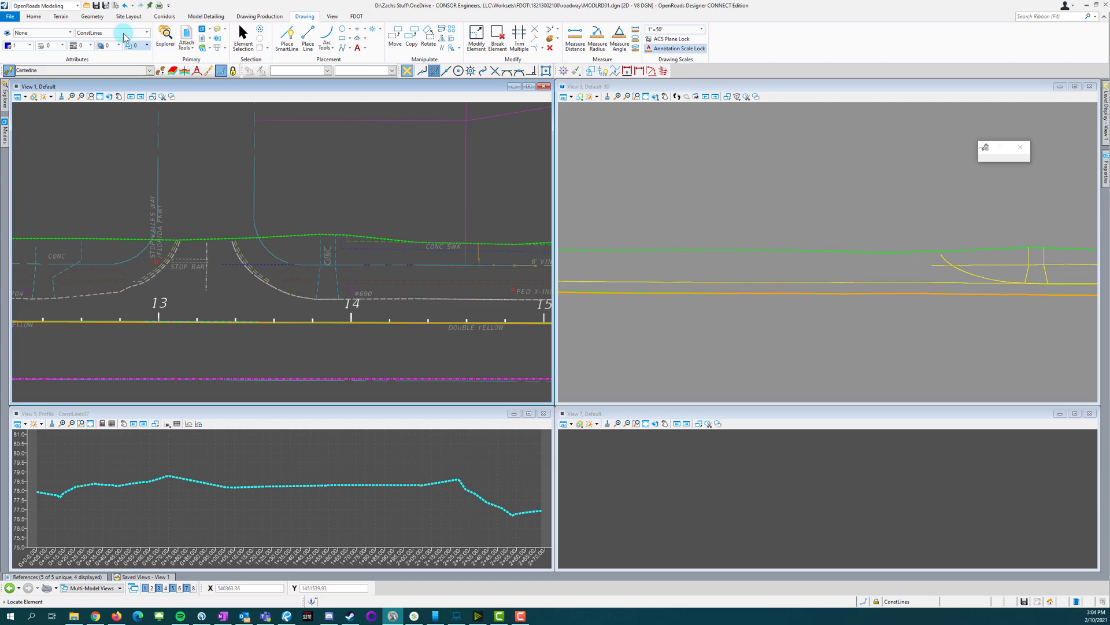
Step: Create a partial offset of the road centerline at -26.00, from about station 13+29 to 16+01, without mirroring
click(92, 16)
click(280, 29)
click(267, 50)
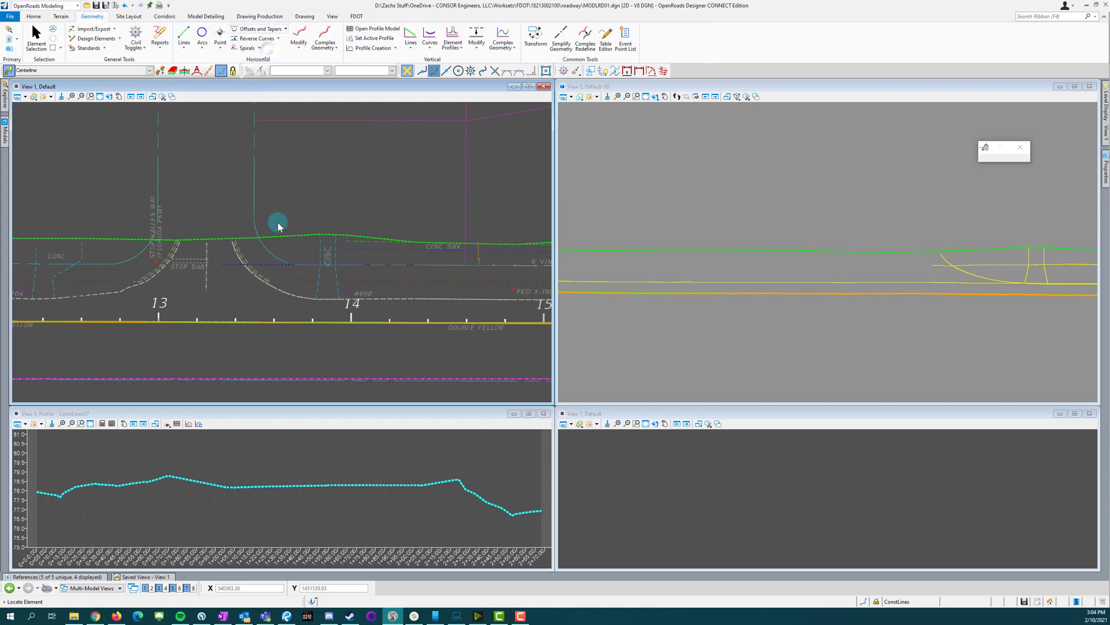
click(299, 324)
click(131, 97)
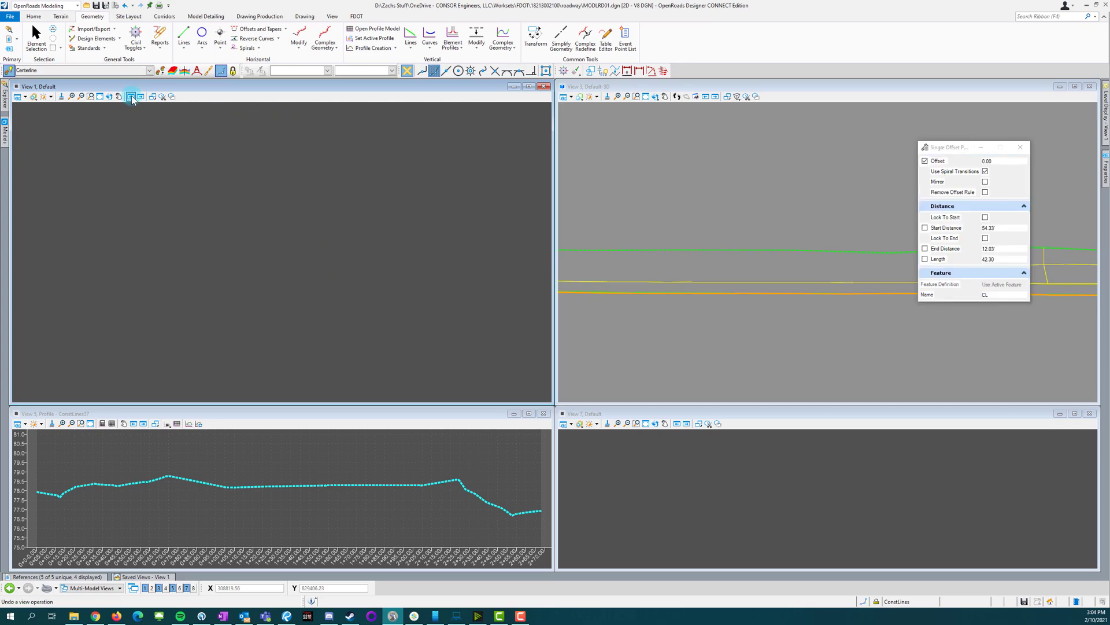
click(131, 97)
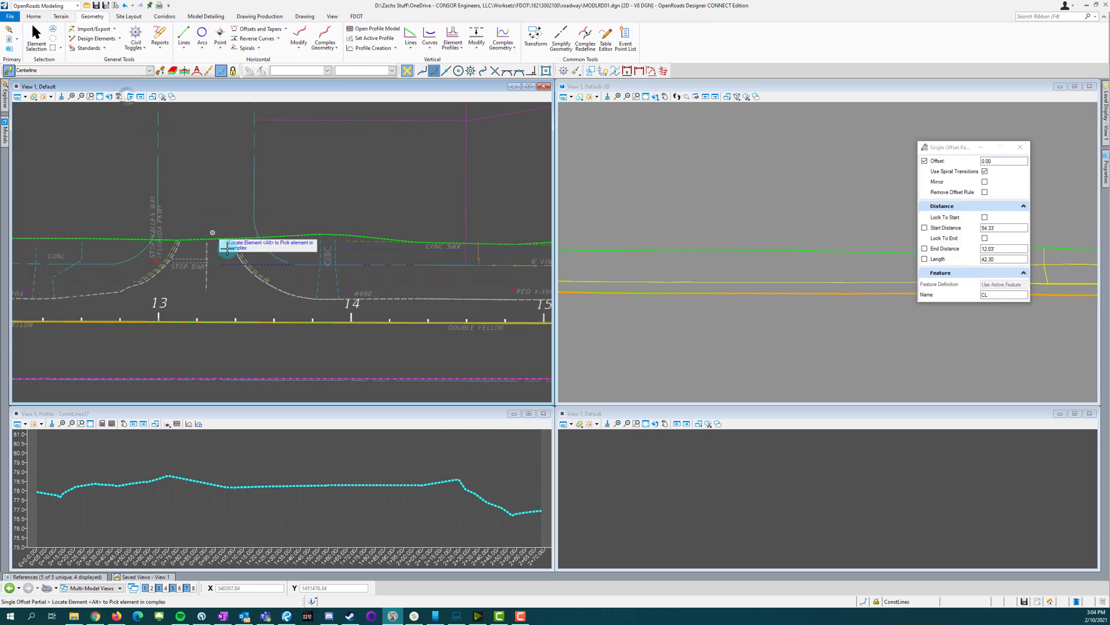
scroll(271, 327, up, 3)
scroll(307, 314, up, 3)
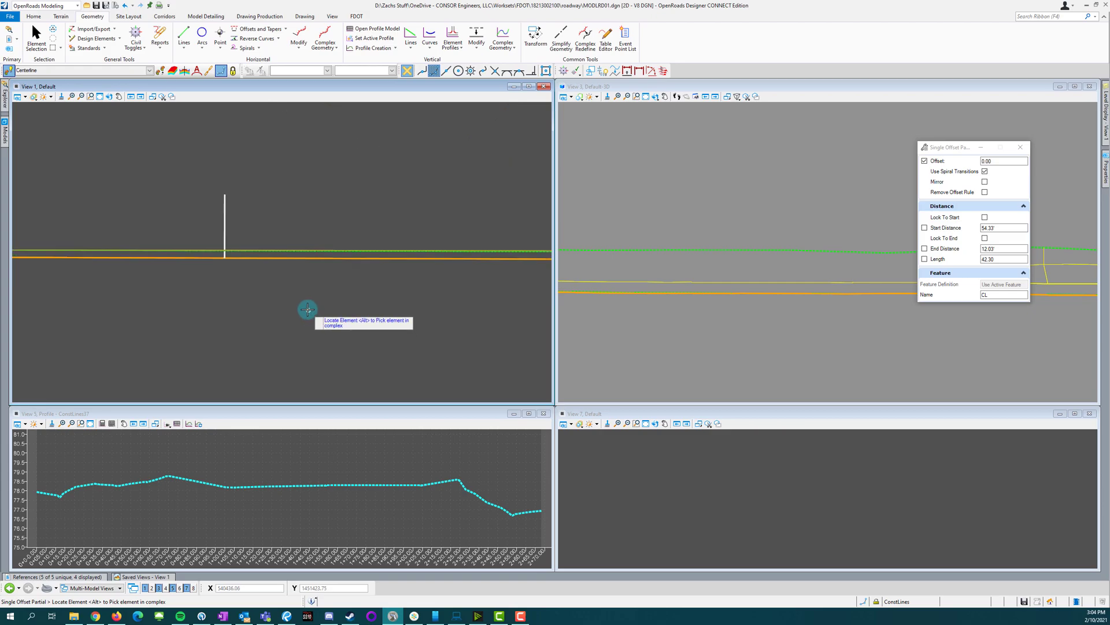
click(267, 258)
scroll(293, 322, down, 5)
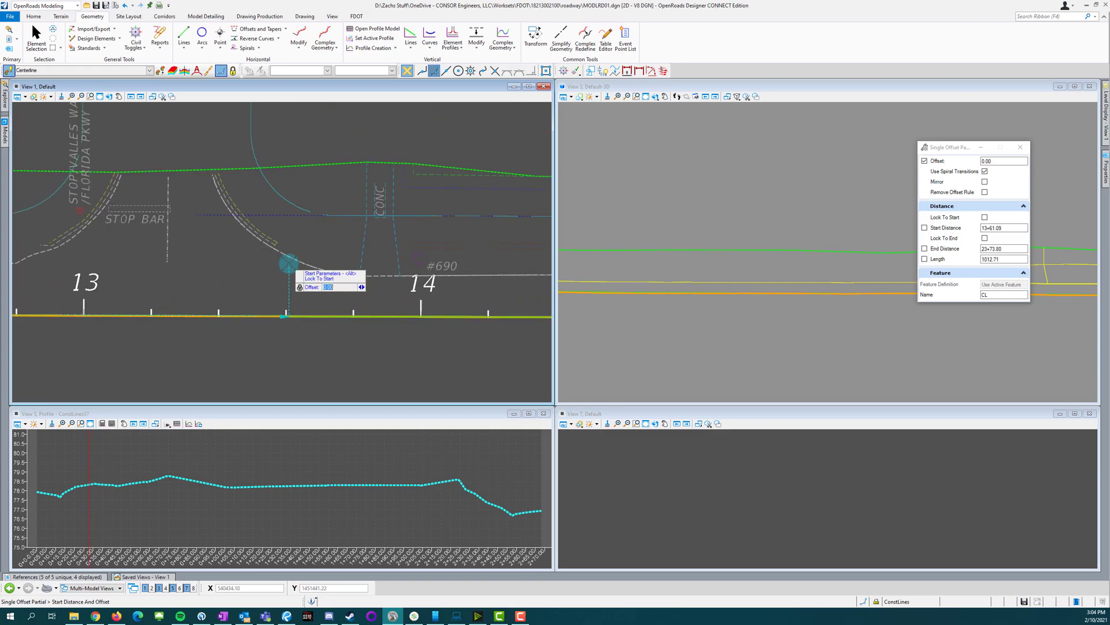
click(180, 273)
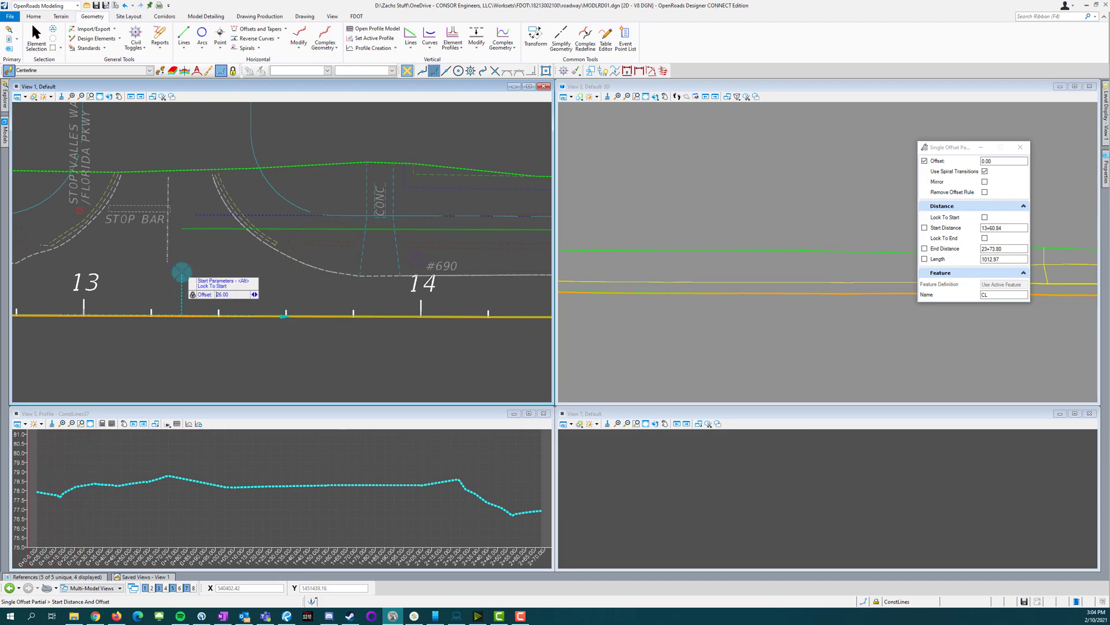
scroll(125, 305, down, 3)
scroll(463, 289, up, 3)
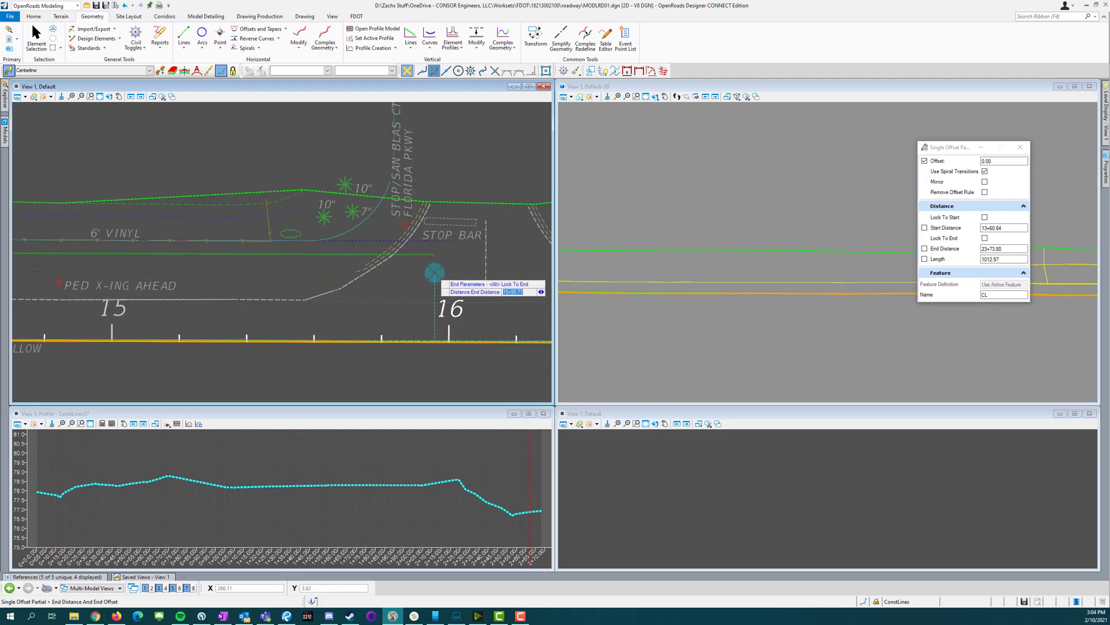
click(453, 269)
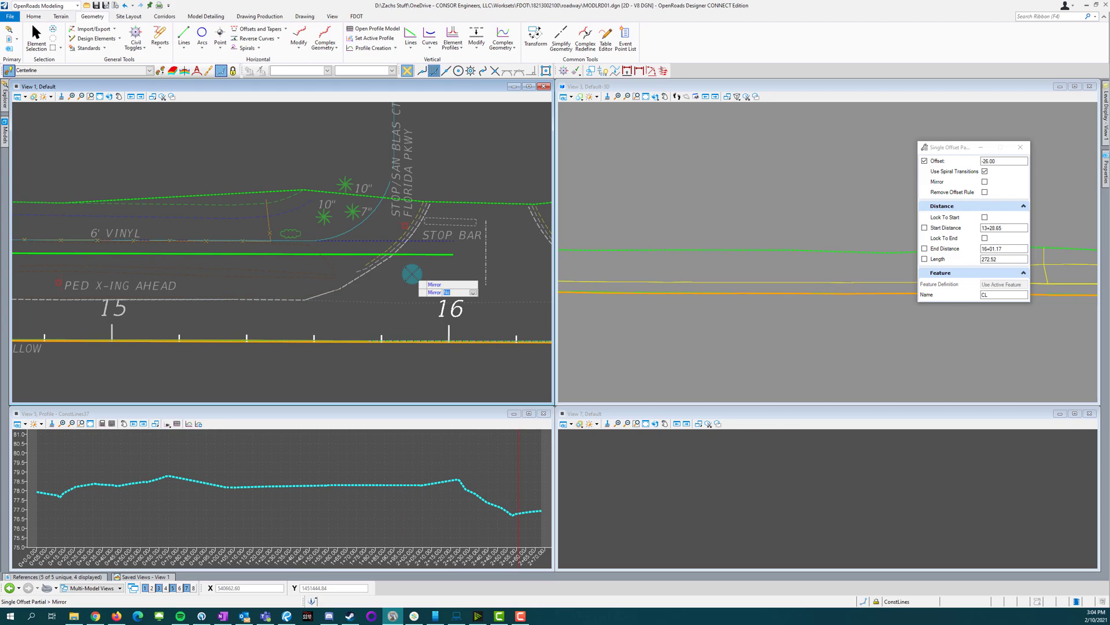
click(411, 273)
scroll(463, 270, down, 2)
key(Escape)
Step: Trace the surveyed ditch before the CONC driveway near station 14 with a line about 16 ft long
scroll(179, 326, up, 1)
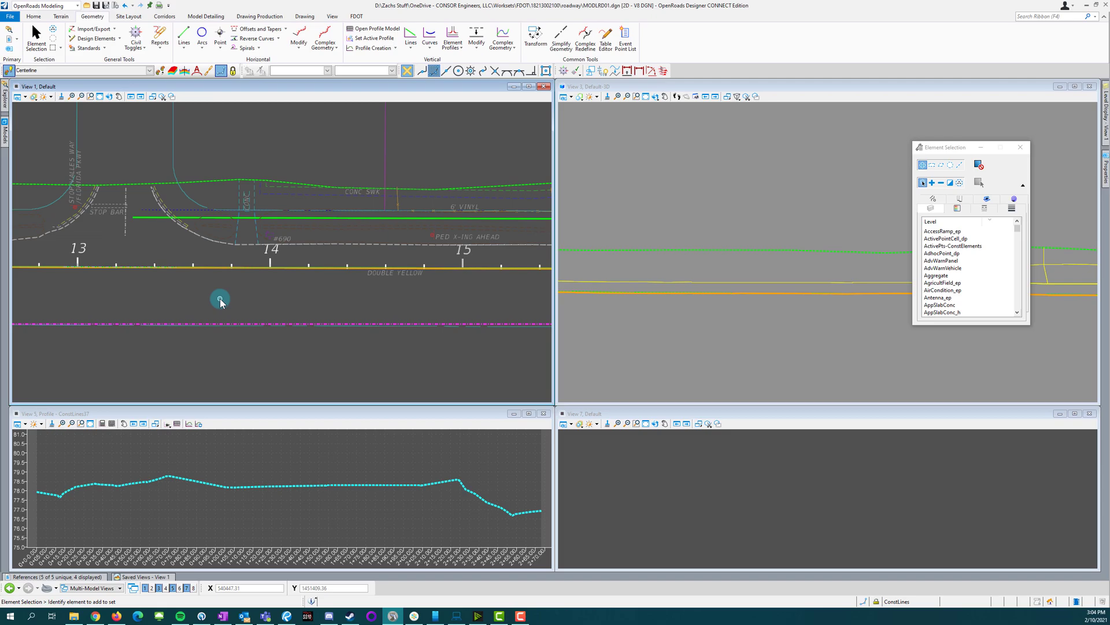
scroll(279, 239, up, 5)
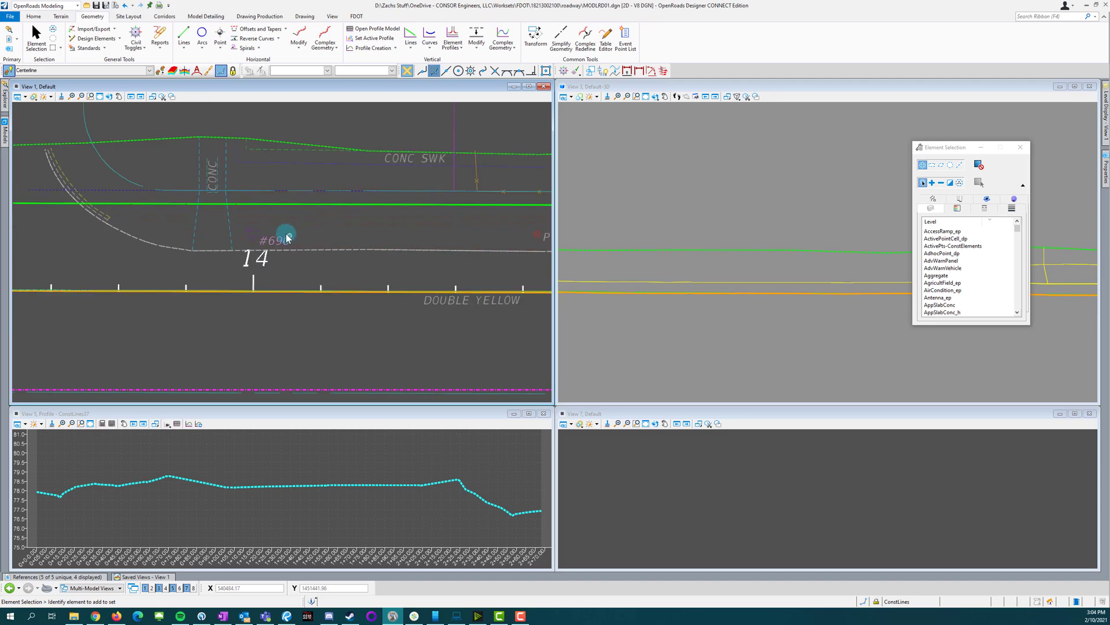
scroll(259, 230, down, 3)
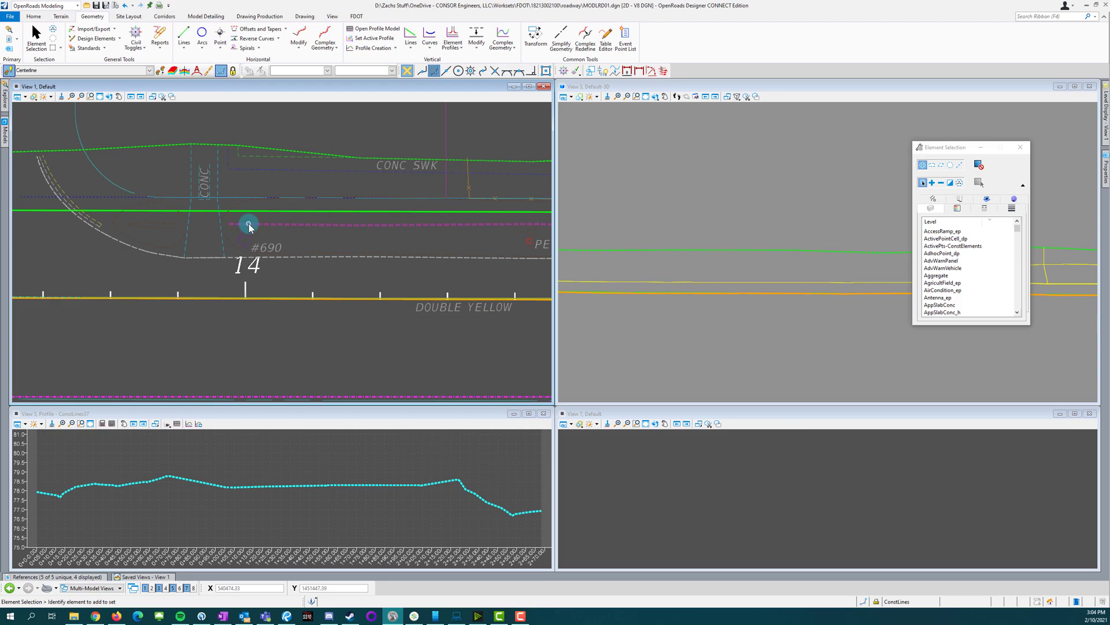
scroll(231, 230, up, 3)
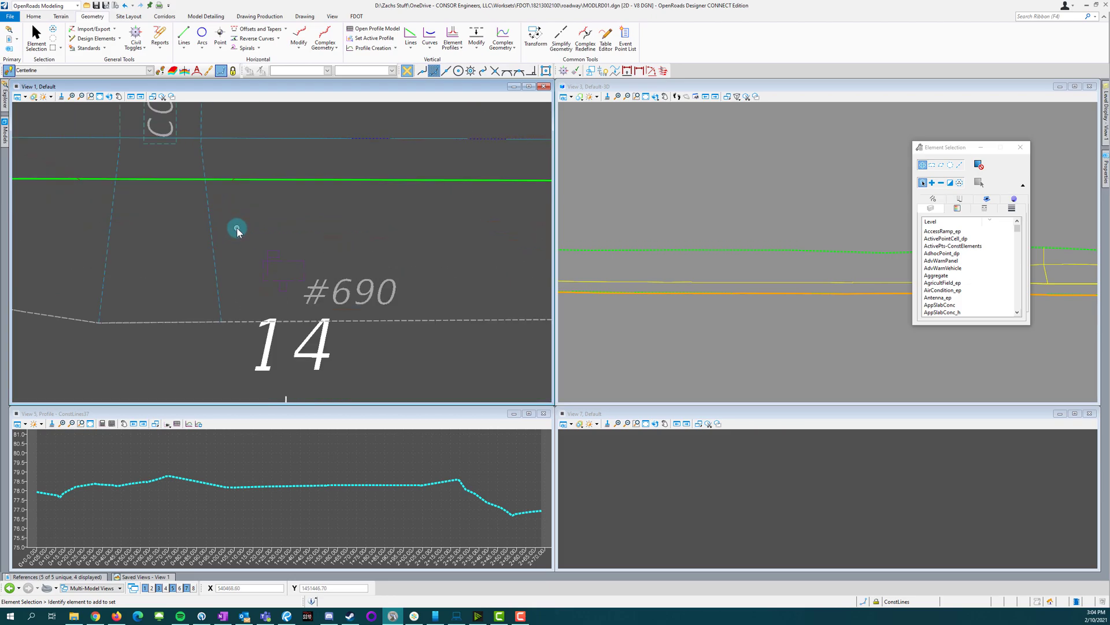
scroll(346, 250, down, 2)
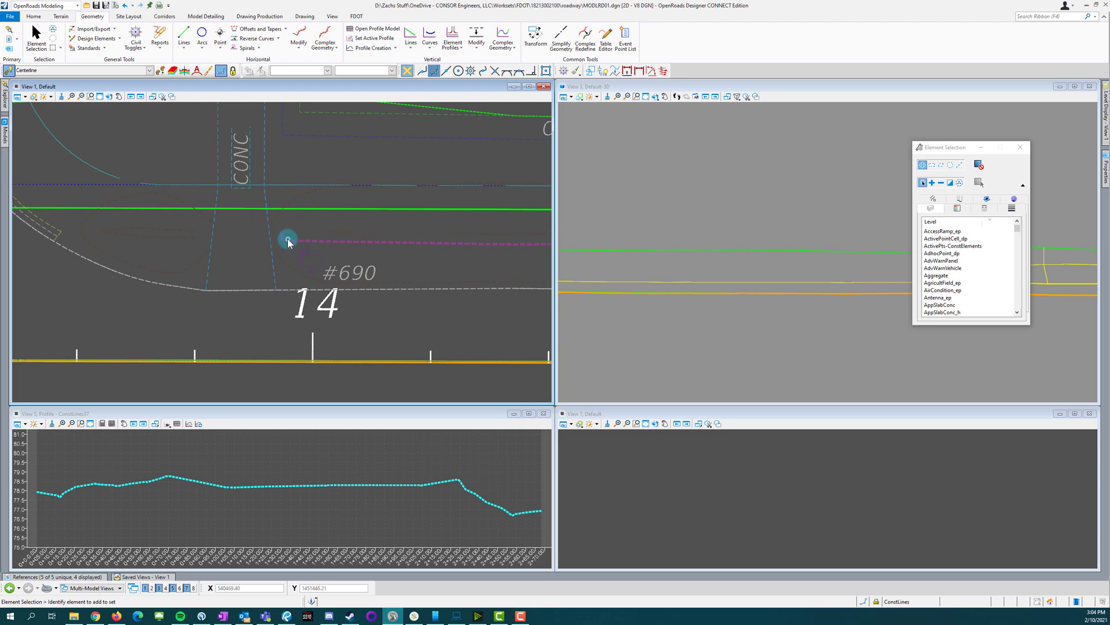
scroll(110, 231, up, 2)
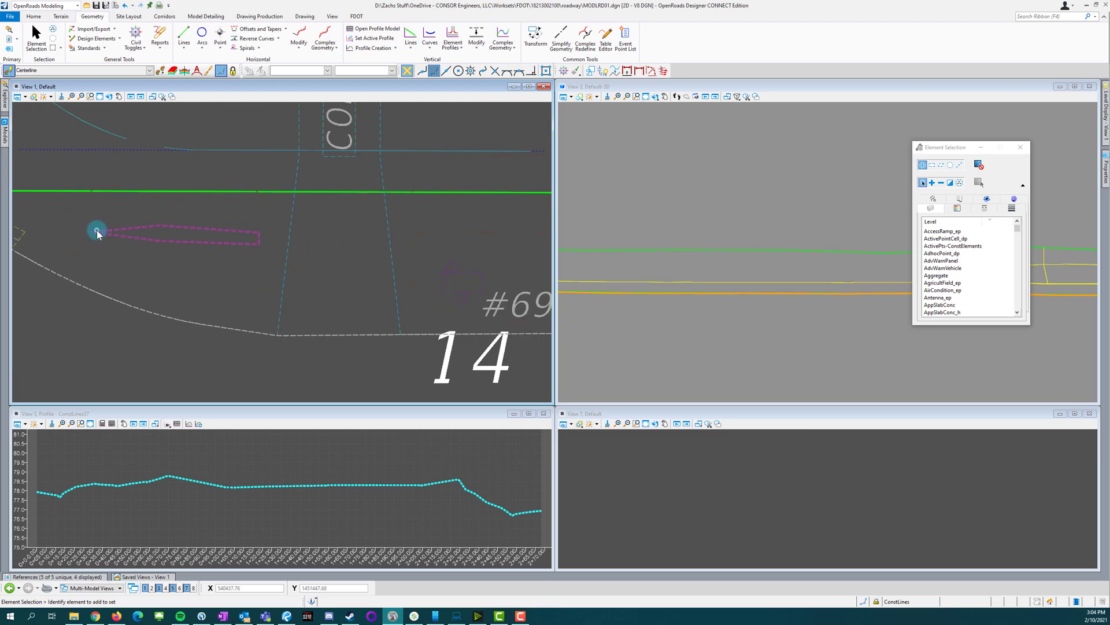
click(305, 17)
click(308, 40)
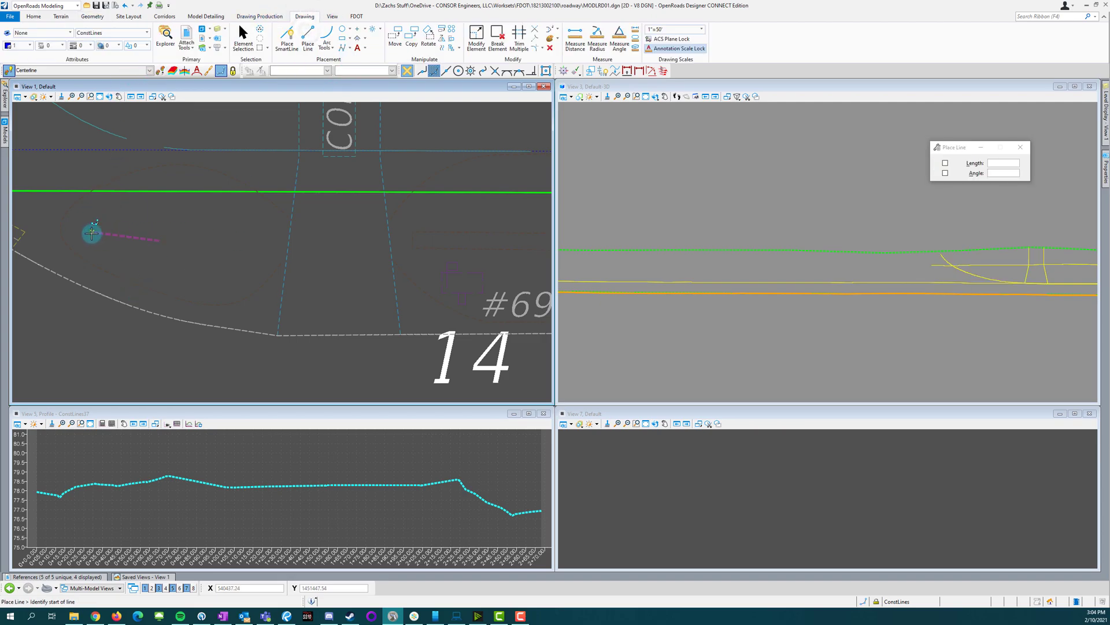
click(89, 233)
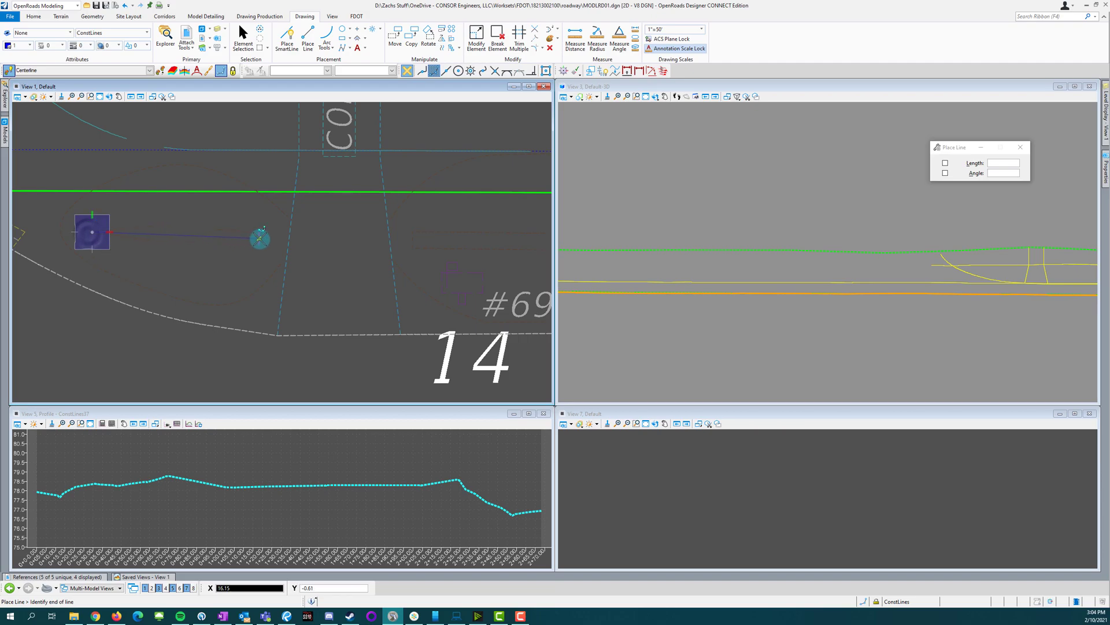
click(261, 238)
right_click(410, 250)
scroll(126, 319, down, 1)
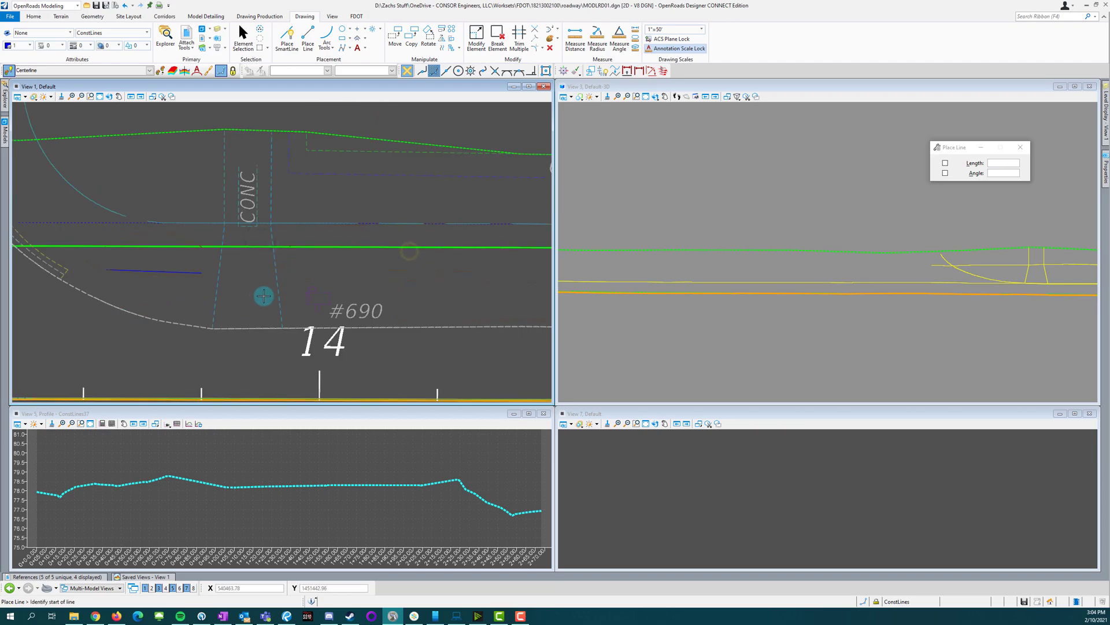
Step: Trace the surveyed ditch beyond the driveway with connected line segments from about station 13+95 to 15+66
scroll(299, 284, up, 2)
scroll(94, 278, down, 2)
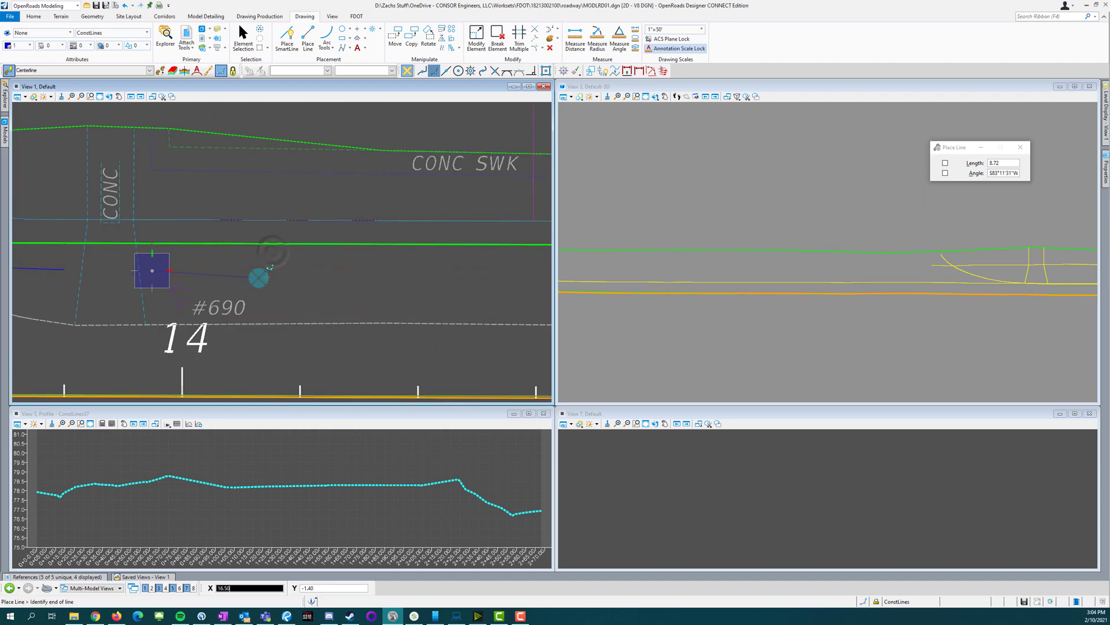
scroll(450, 274, up, 2)
click(357, 267)
scroll(52, 287, down, 1)
scroll(125, 293, down, 2)
scroll(338, 287, up, 3)
click(162, 273)
scroll(75, 280, down, 2)
scroll(283, 289, up, 2)
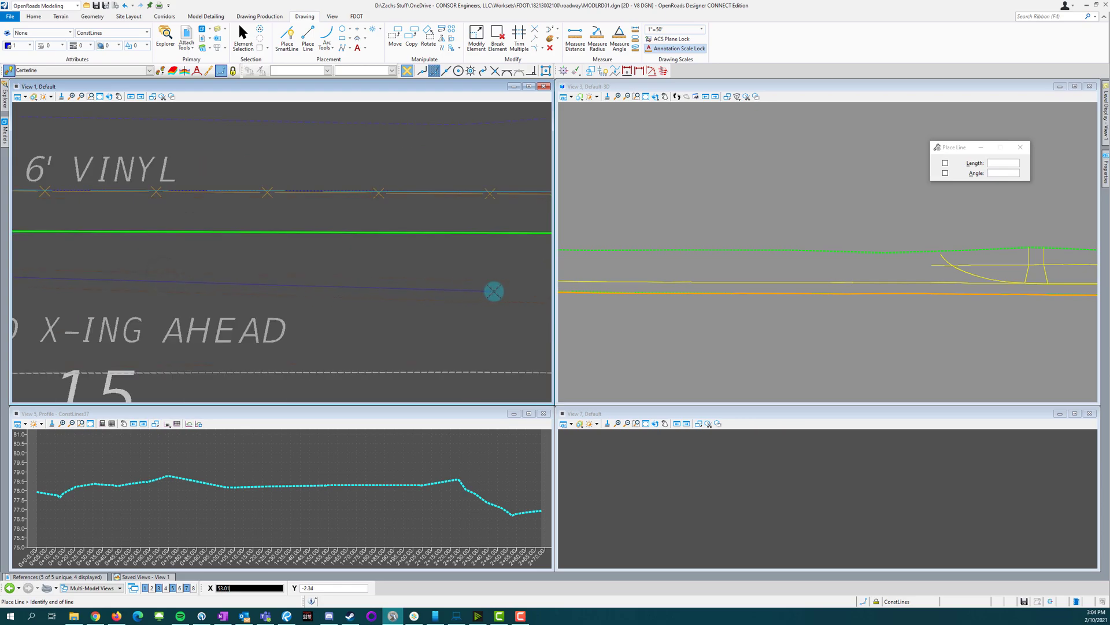
click(493, 291)
scroll(141, 272, down, 4)
scroll(289, 280, up, 4)
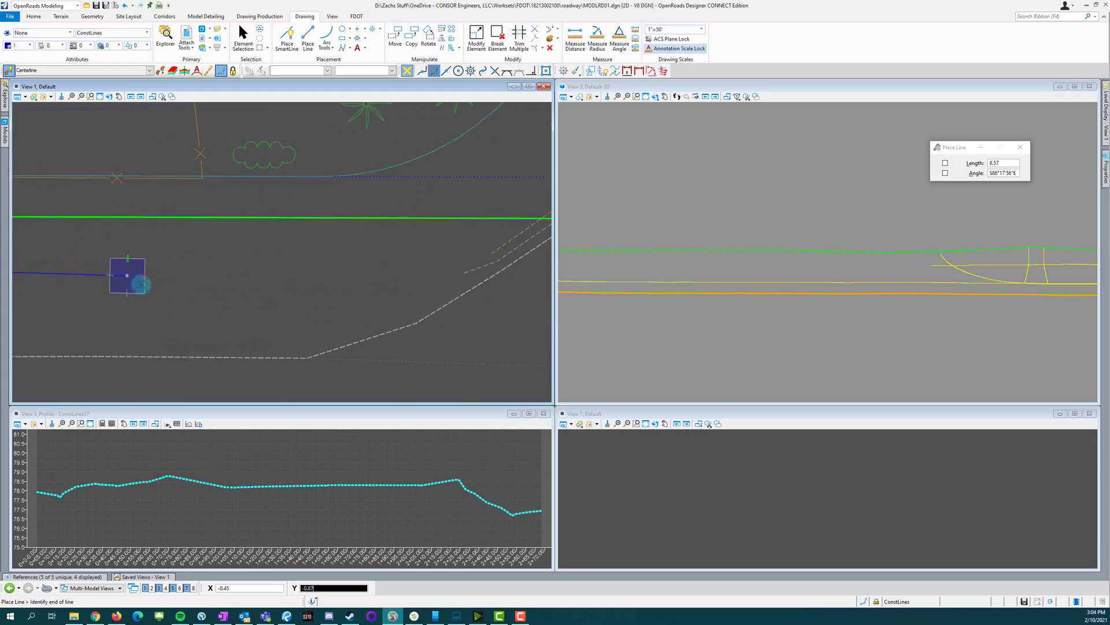
scroll(404, 292, up, 3)
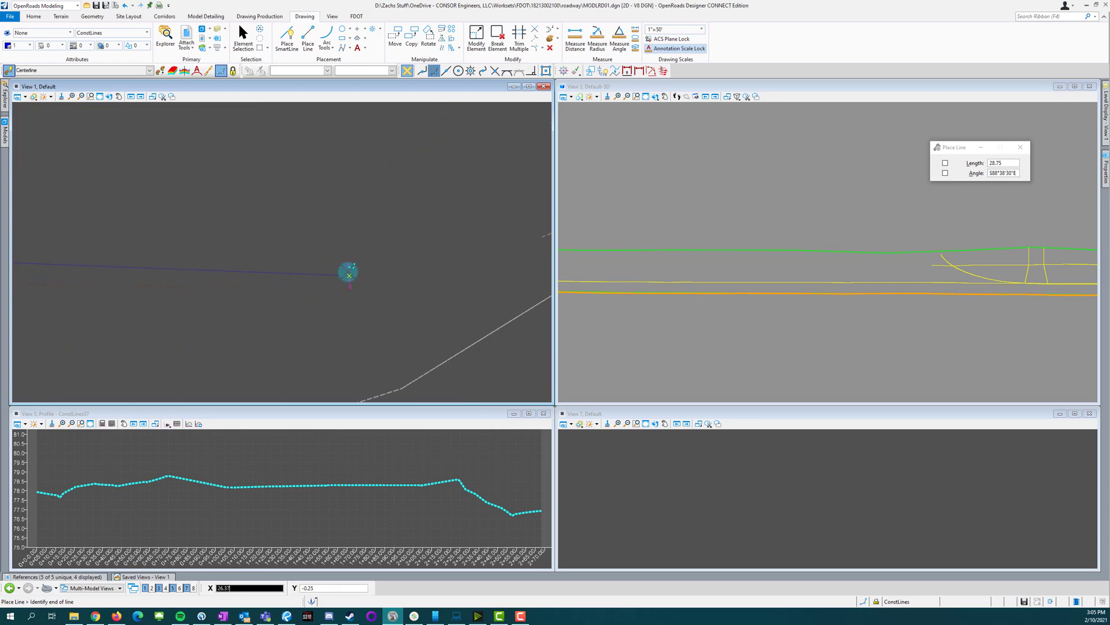
click(348, 274)
scroll(438, 276, down, 5)
key(Escape)
scroll(392, 298, down, 3)
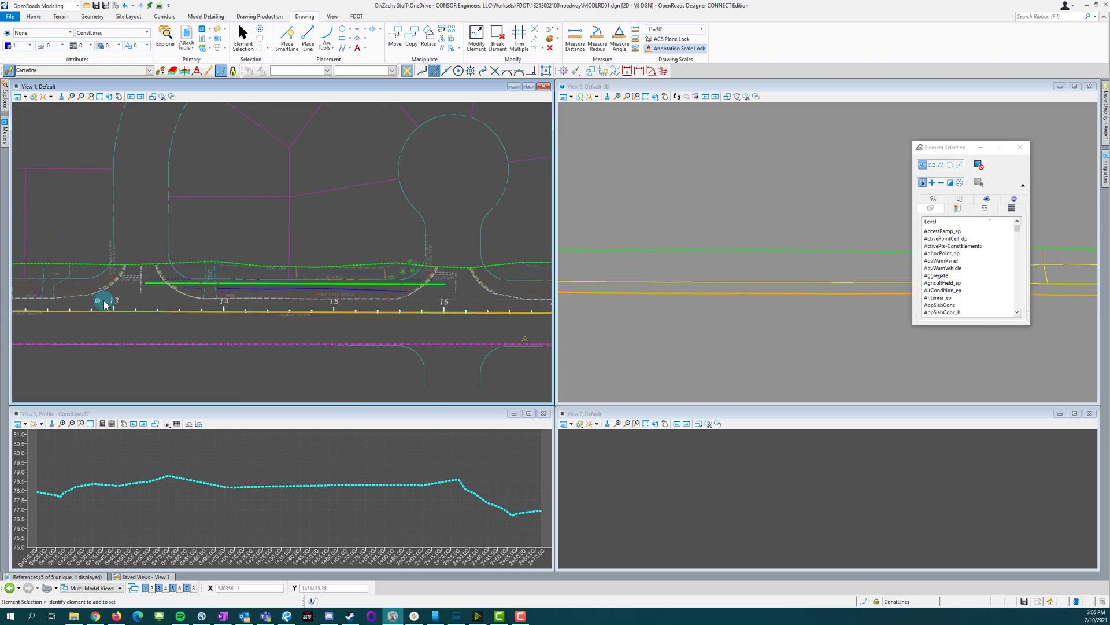
Step: Set the active feature definition to Const Lines Blue Dash
scroll(222, 295, up, 5)
click(160, 68)
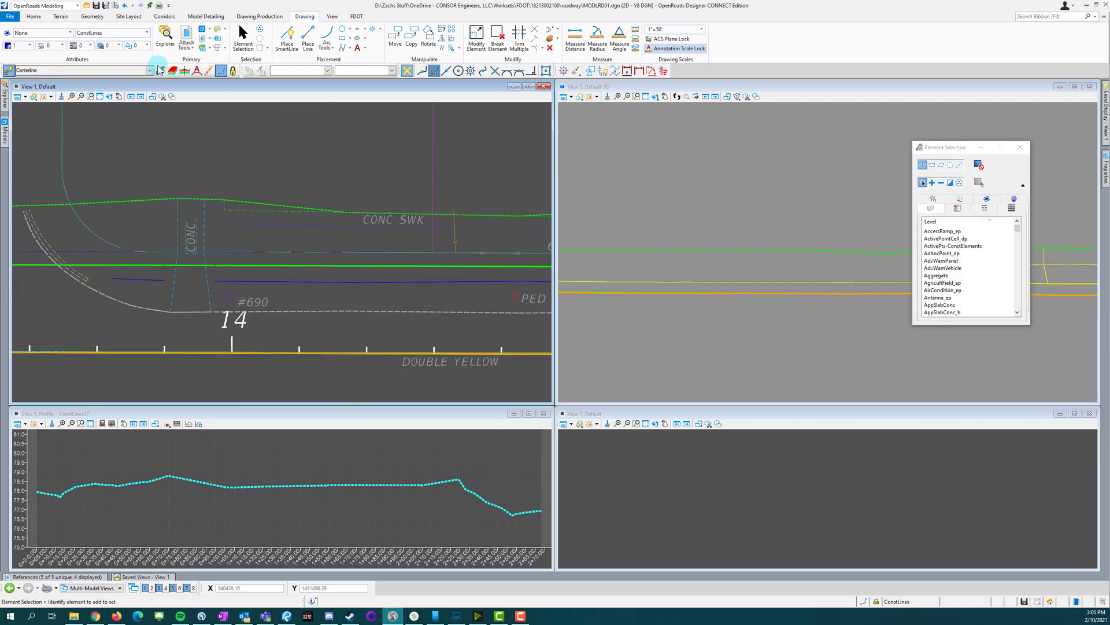
click(90, 250)
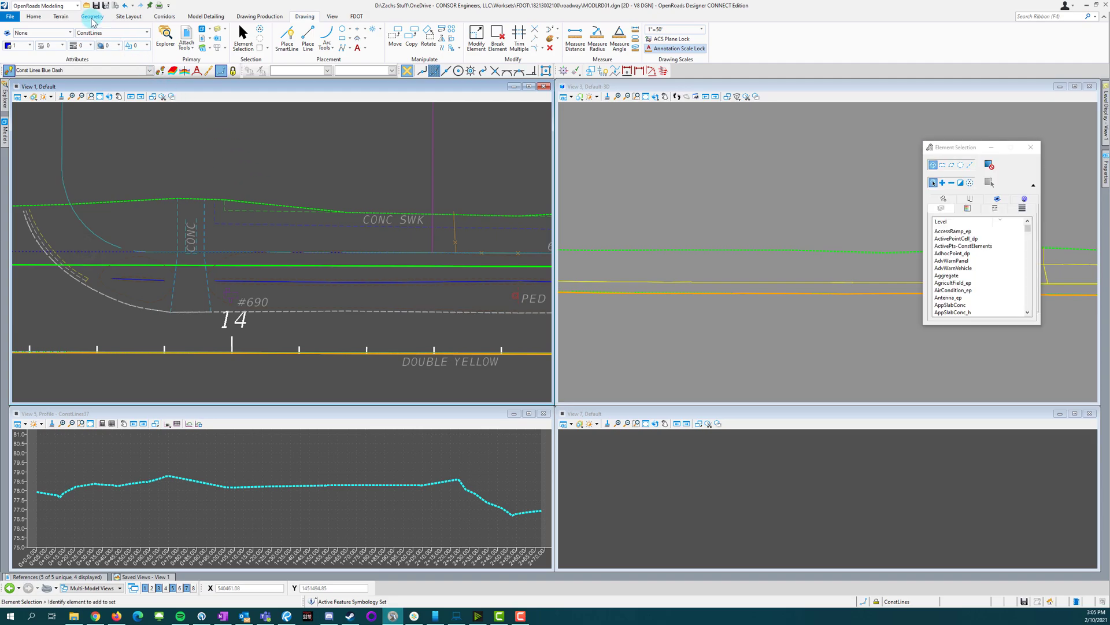
Step: Convert the traced ditch line segments on both sides of the driveway into civil features, using the active feature and the name ConstLines
click(93, 16)
click(103, 41)
scroll(141, 290, up, 3)
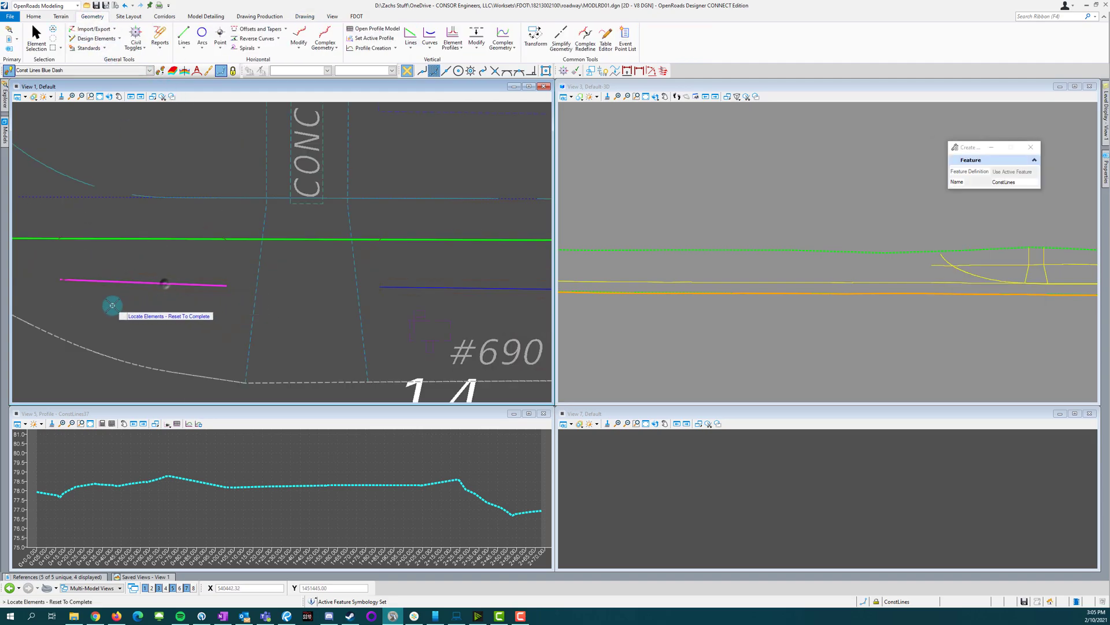
scroll(110, 307, down, 2)
click(350, 298)
scroll(186, 302, down, 3)
scroll(399, 300, up, 3)
click(401, 300)
scroll(127, 301, down, 3)
scroll(428, 300, up, 2)
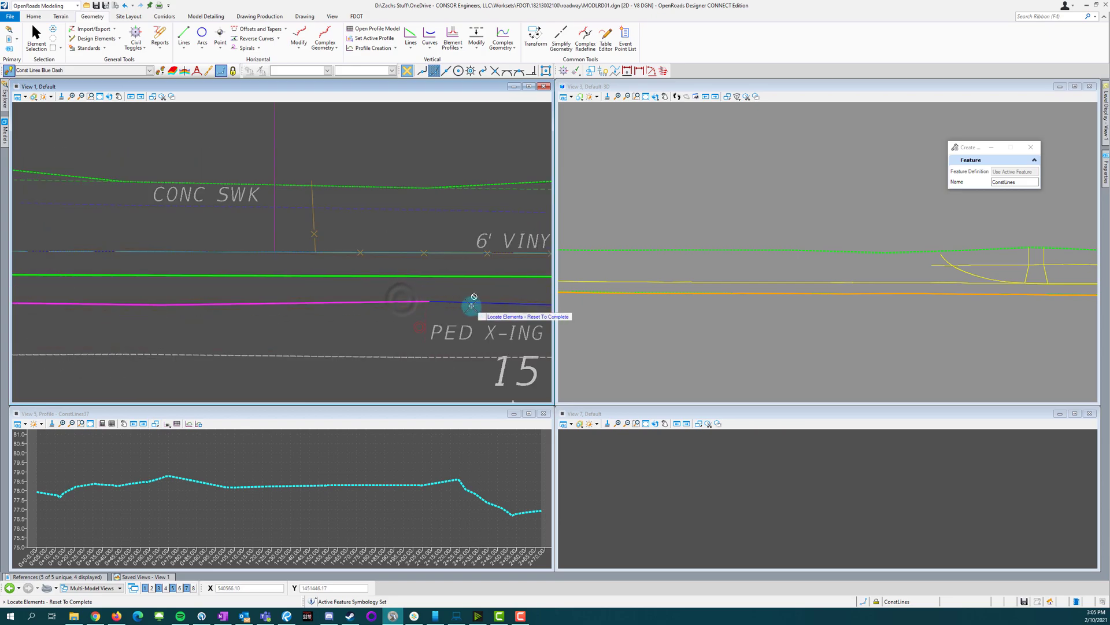
click(435, 302)
scroll(168, 291, down, 3)
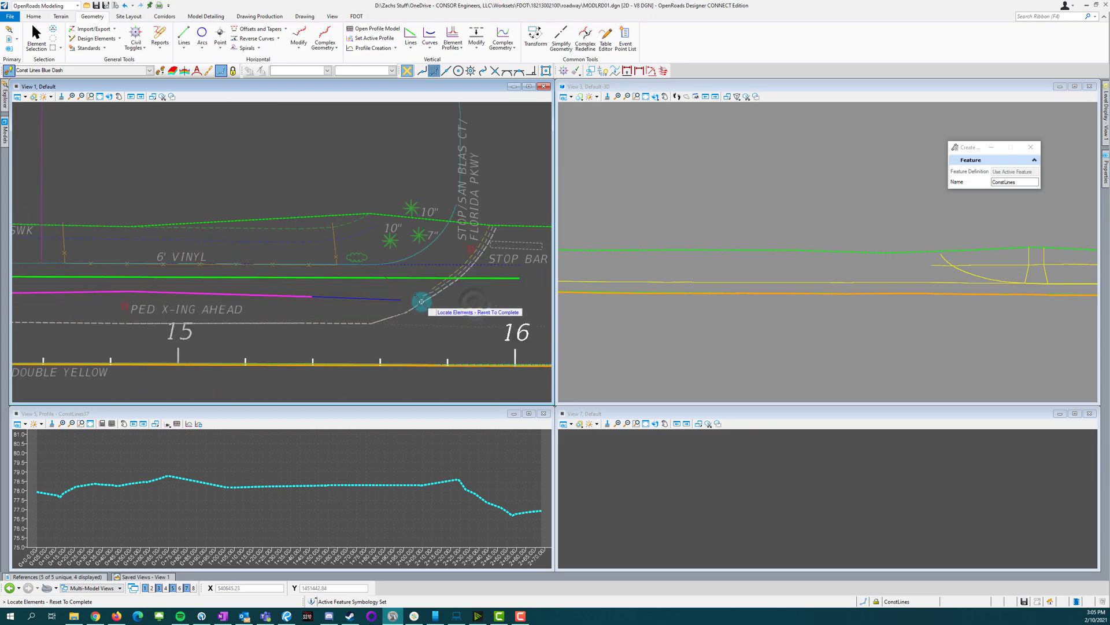
scroll(428, 307, up, 3)
scroll(430, 325, down, 3)
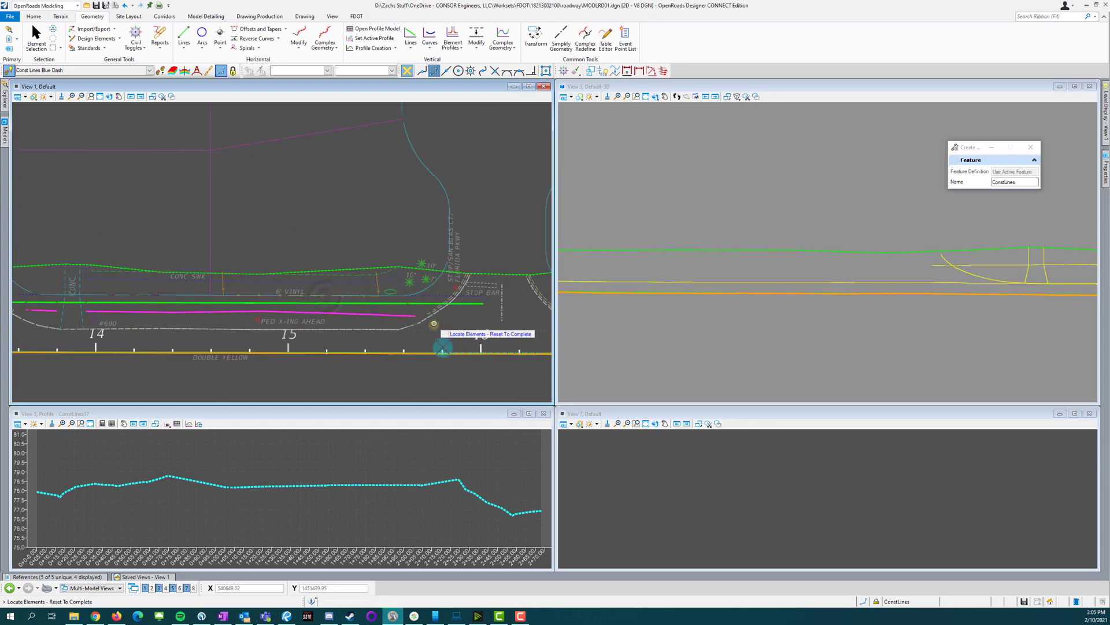
scroll(416, 344, down, 3)
scroll(152, 323, up, 3)
scroll(152, 323, up, 3)
key(Escape)
scroll(321, 318, up, 3)
click(322, 319)
scroll(169, 324, down, 3)
scroll(339, 326, up, 3)
click(373, 298)
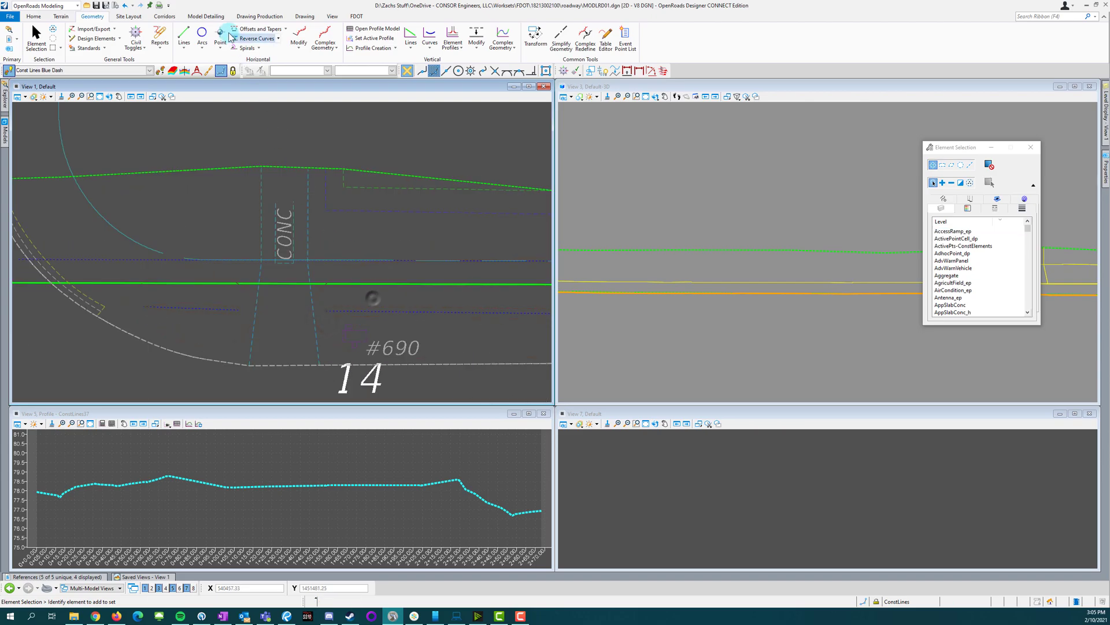
Step: Join the ditch line segments beyond the driveway into one complex element automatically, with a 0.03 maximum gap and the name ConstLines
click(324, 29)
click(332, 310)
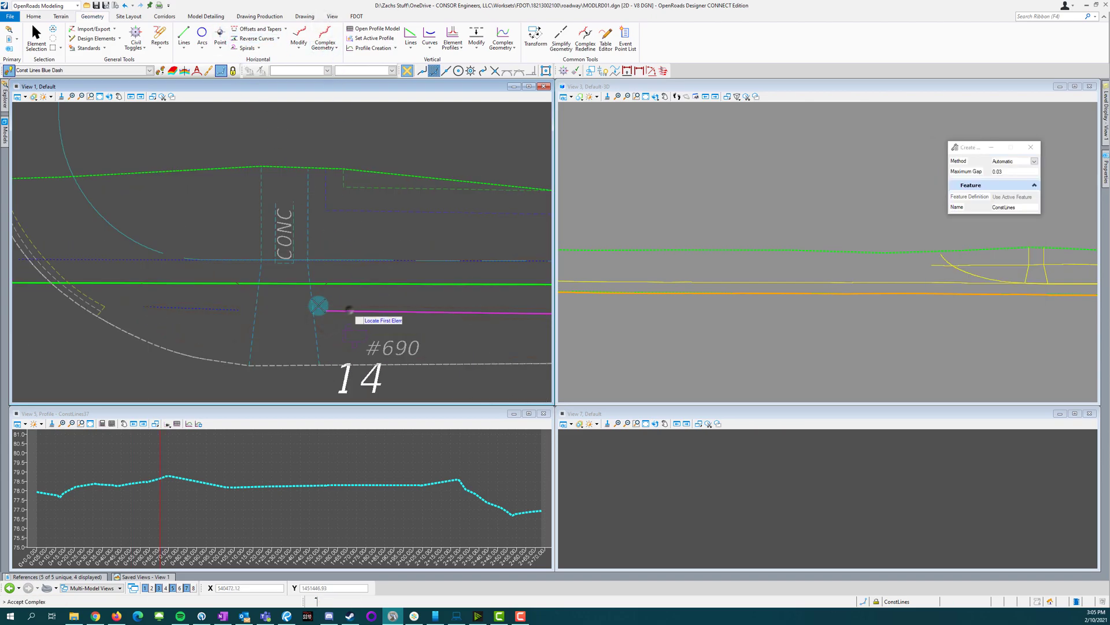
scroll(318, 345, down, 3)
key(Escape)
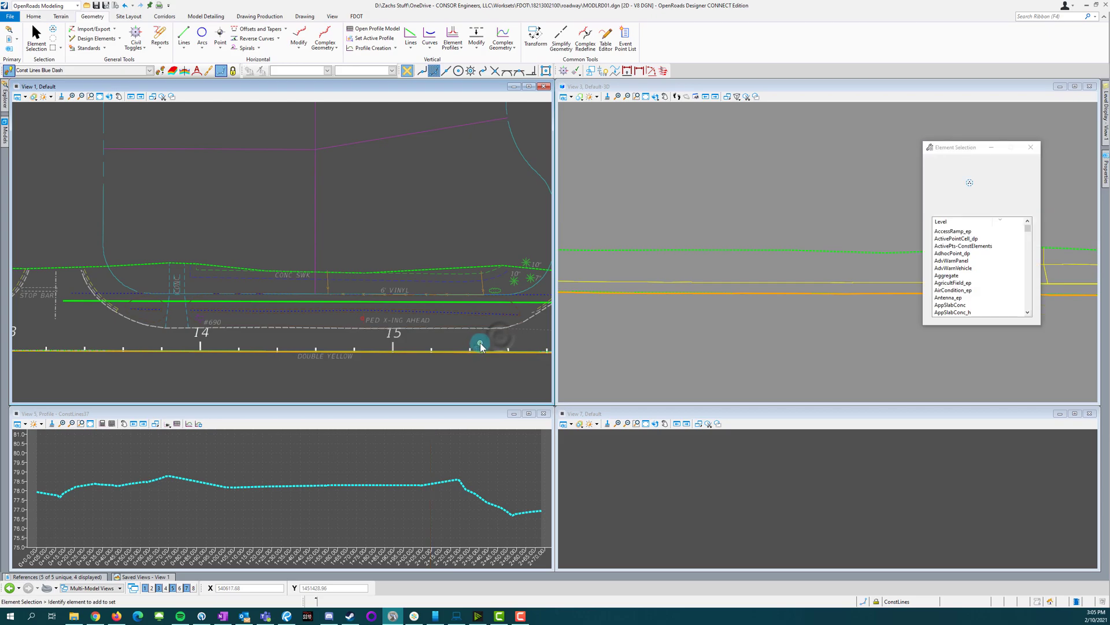
Step: Open the complex ditch line's profile in View 5 and make its existing-ground surface profile the active profile
scroll(481, 334, up, 3)
click(426, 300)
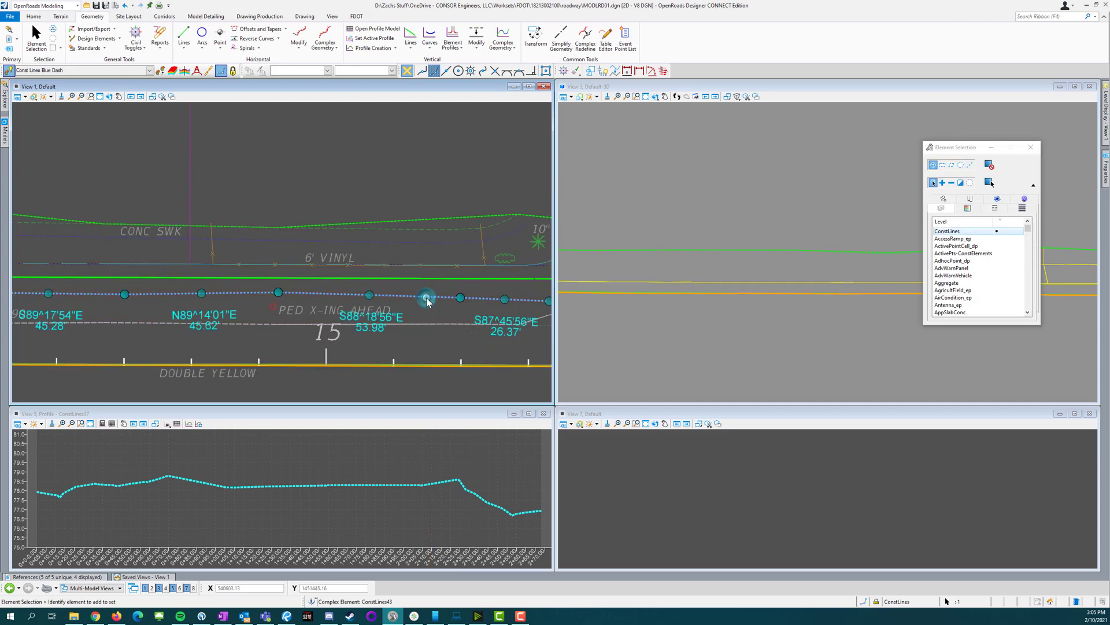
click(448, 292)
click(380, 434)
click(375, 502)
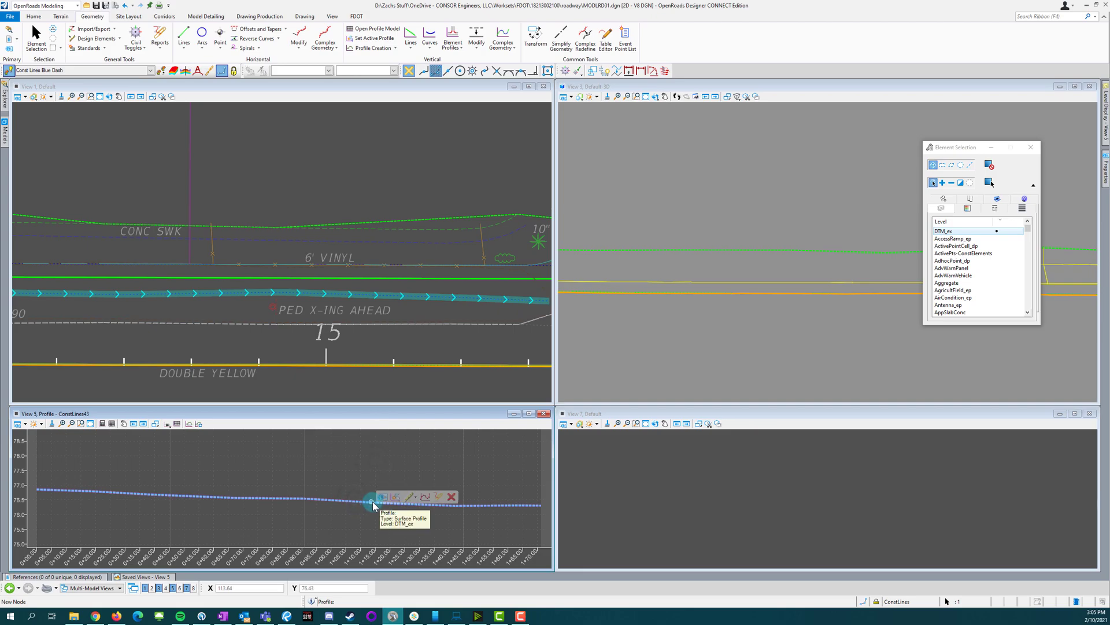
click(404, 496)
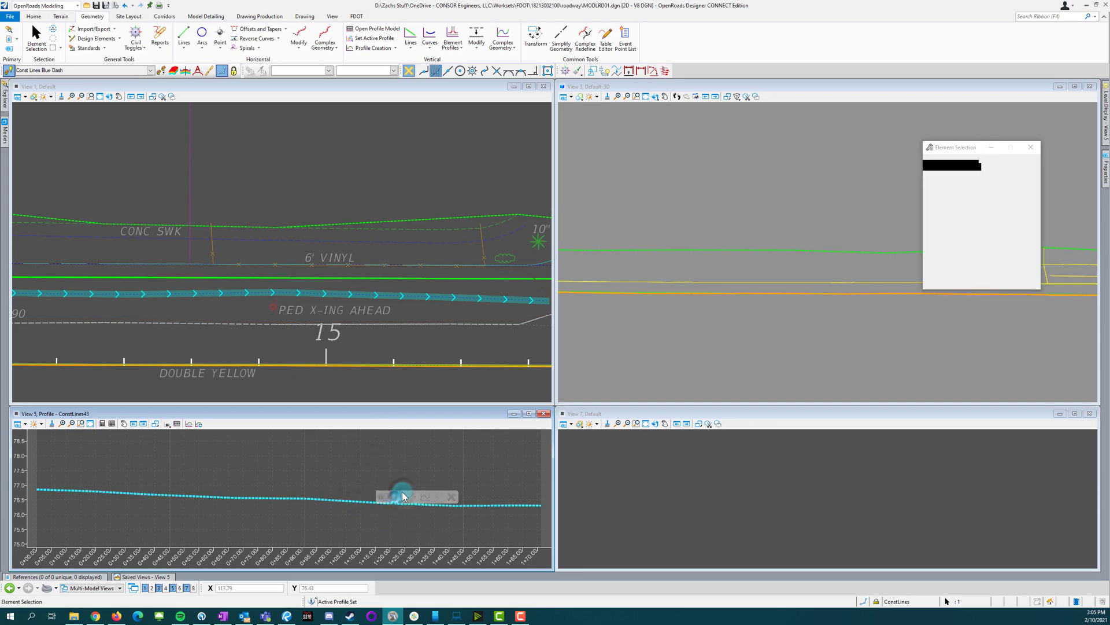
Step: Open the profile of the short ditch line before the CONC driveway in View 5 and make its existing-ground profile active
click(365, 340)
scroll(483, 346, down, 3)
scroll(271, 324, up, 3)
click(398, 316)
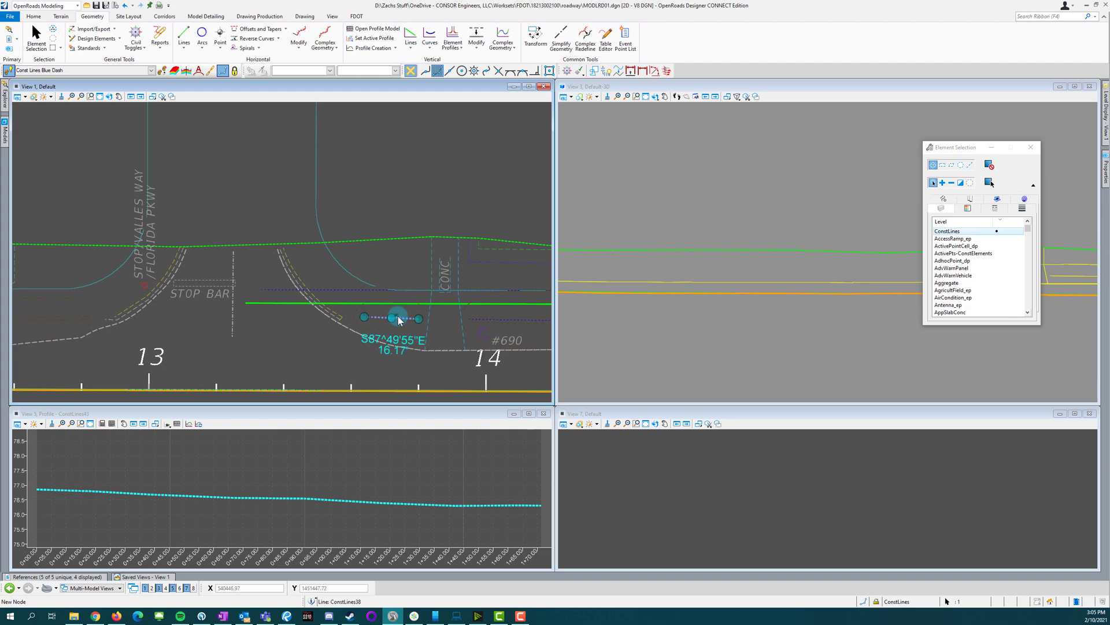
scroll(398, 317, up, 5)
click(442, 323)
click(379, 468)
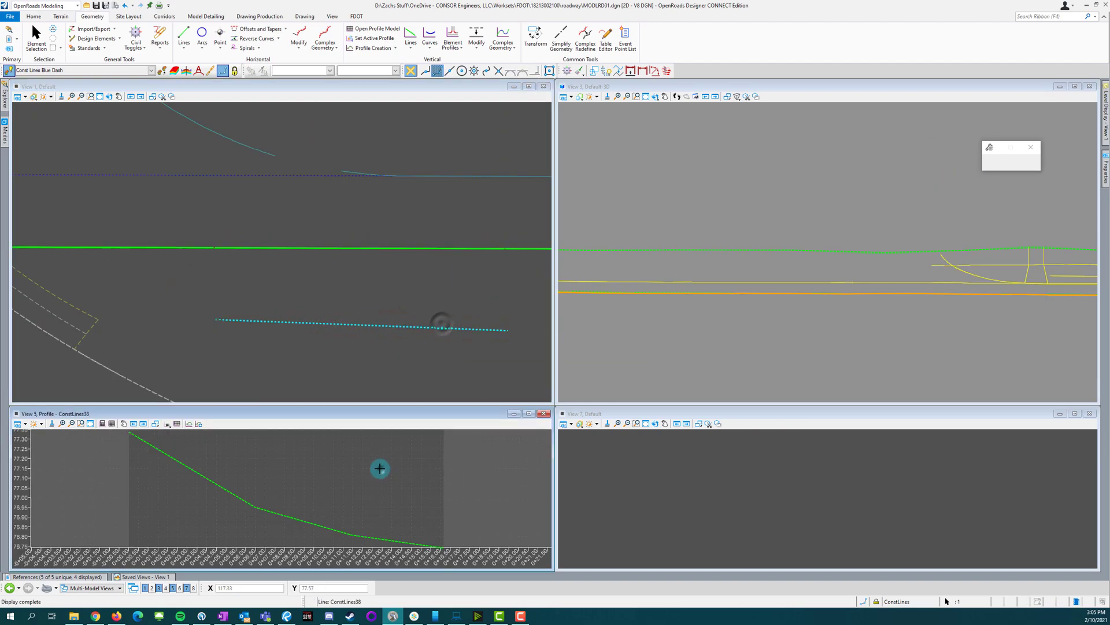
click(266, 513)
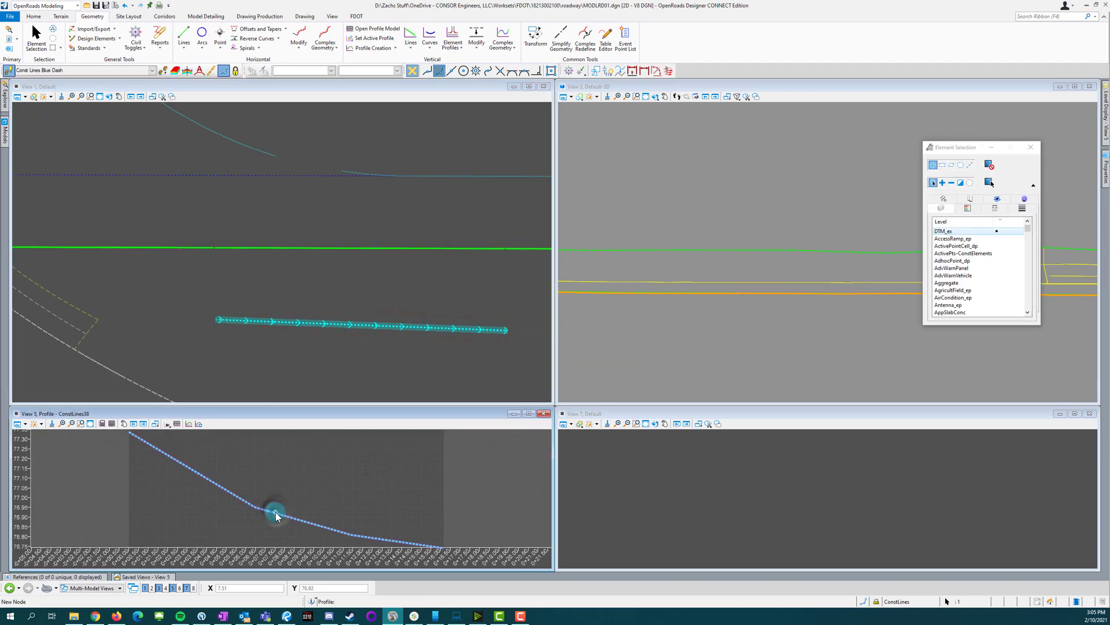
Step: Open the profile of the offset centerline in View 5
click(342, 300)
scroll(268, 283, down, 2)
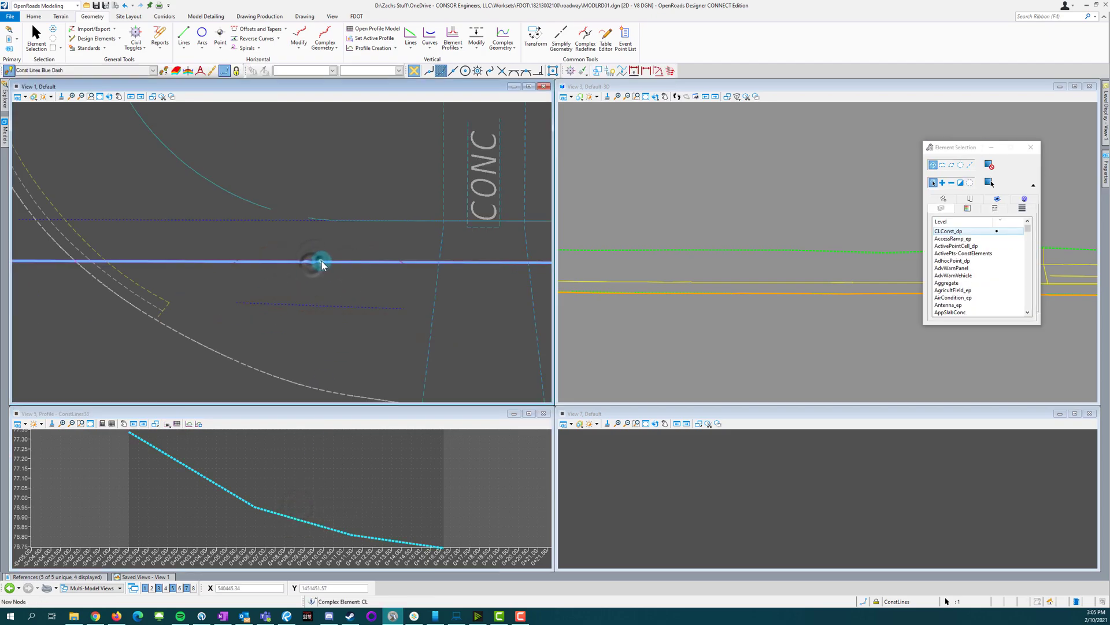
click(317, 263)
click(302, 464)
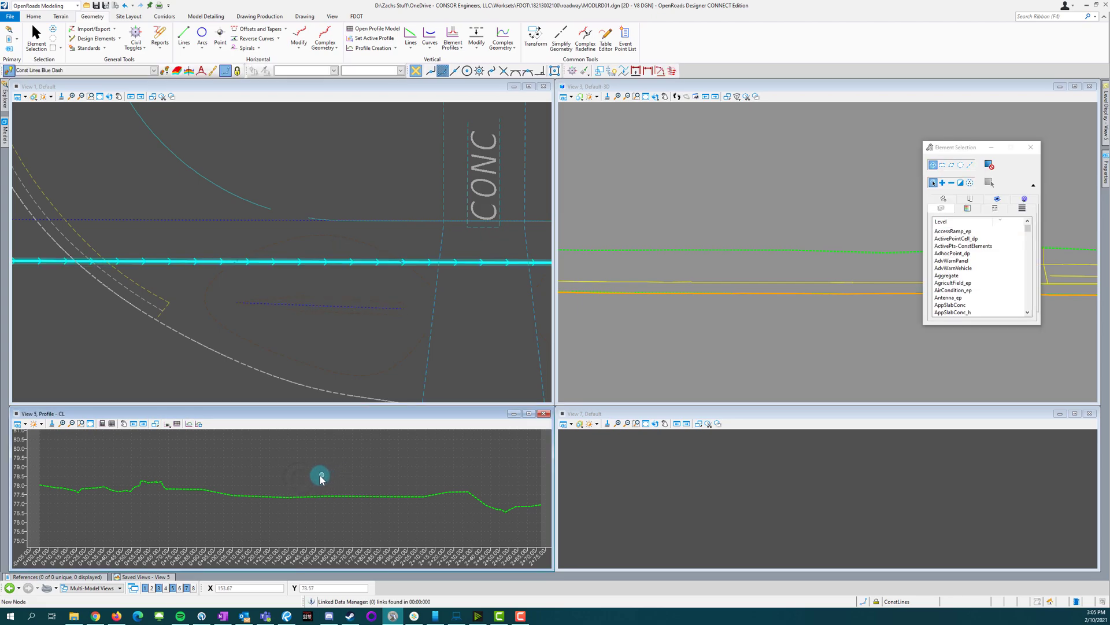
click(167, 423)
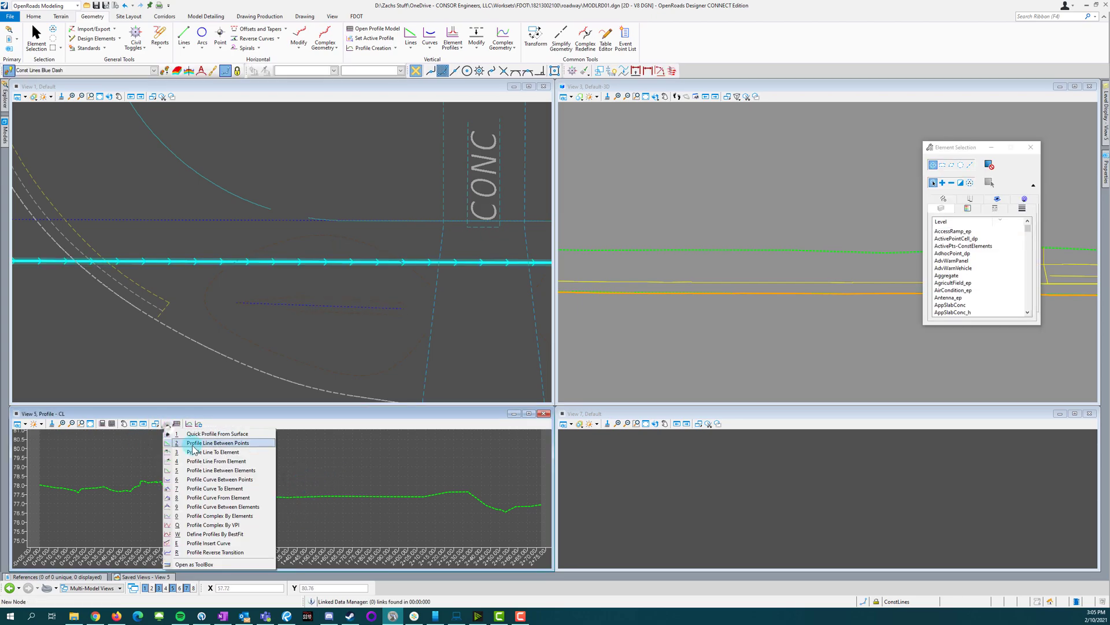
click(197, 441)
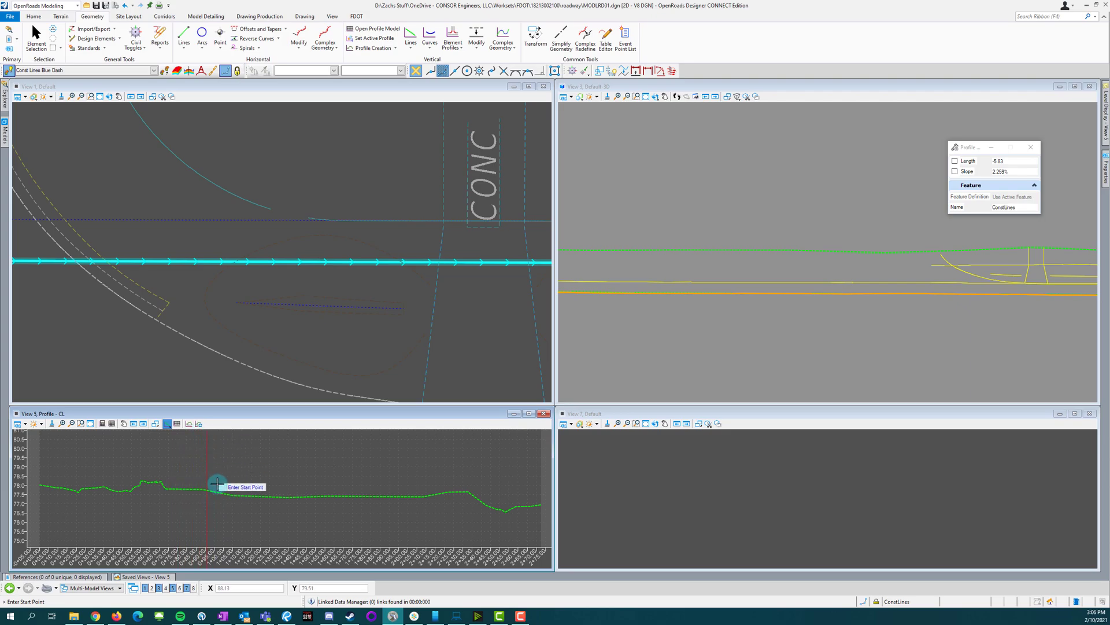
click(185, 40)
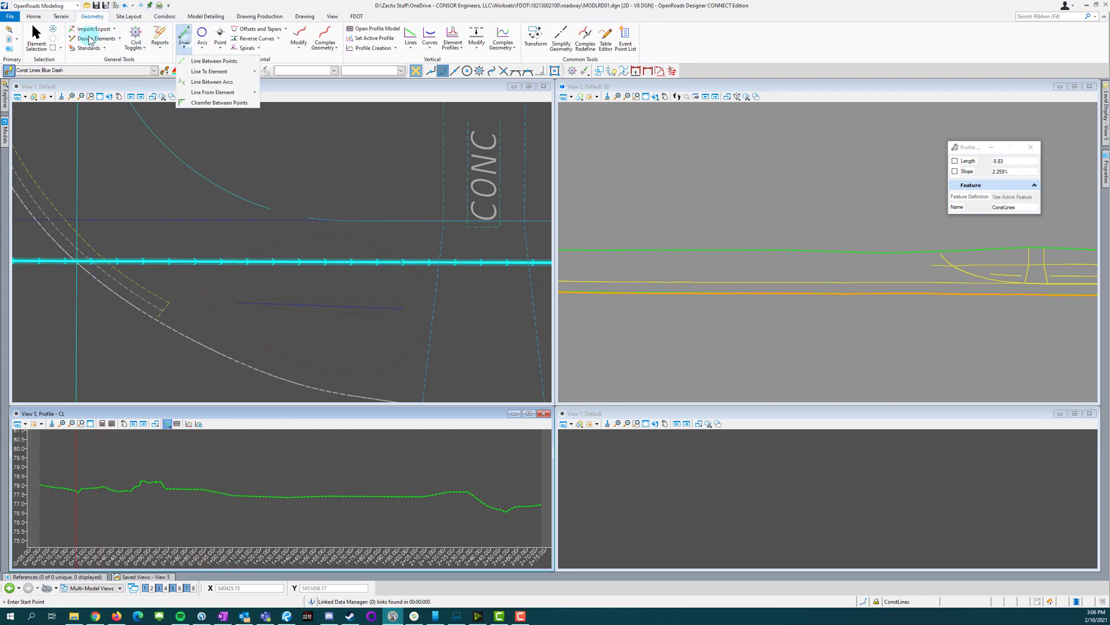
click(36, 36)
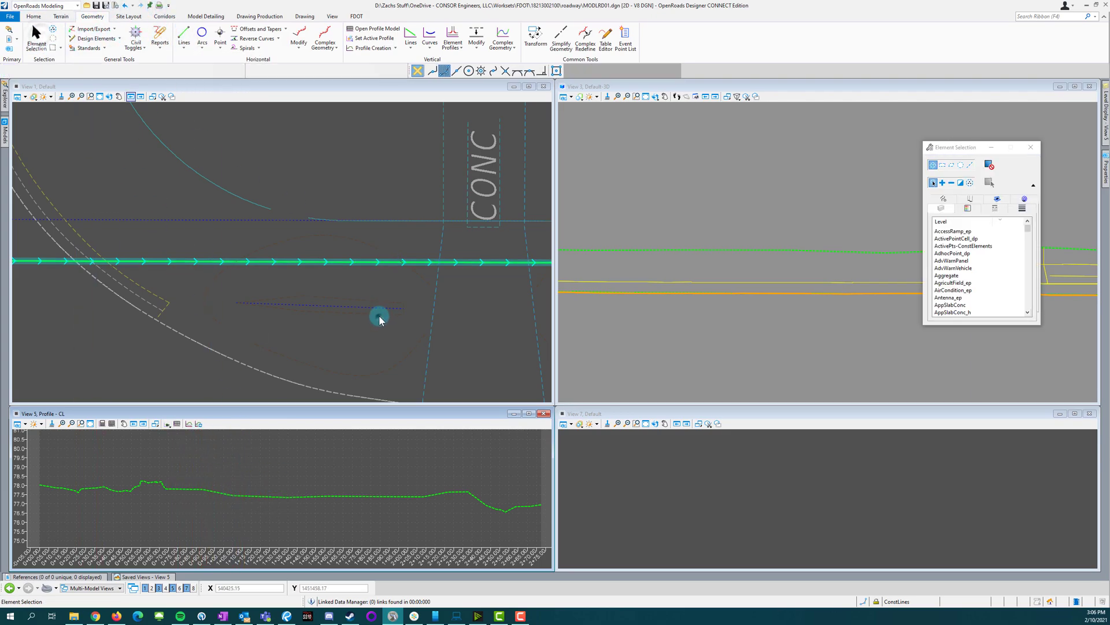
Step: Open dynamic cross sections of the BL_FLPKWAY baseline in View 7 at station 14+00, with left offset -40, right offset 0 and interval 5
scroll(379, 315, down, 6)
middle_drag(379, 314, 184, 314)
scroll(399, 319, up, 3)
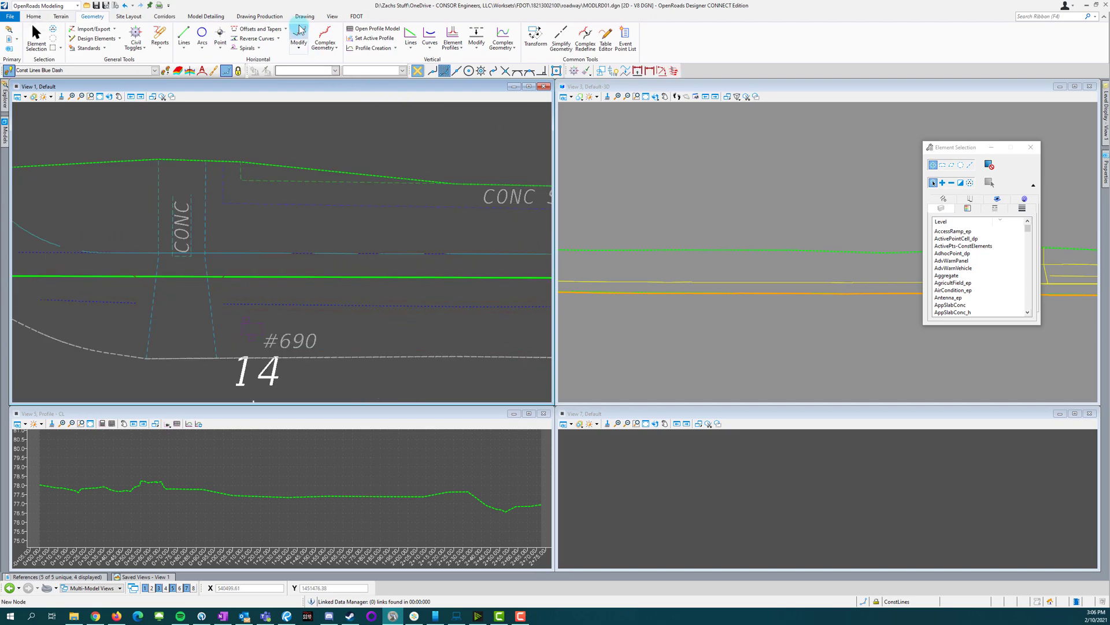
click(260, 17)
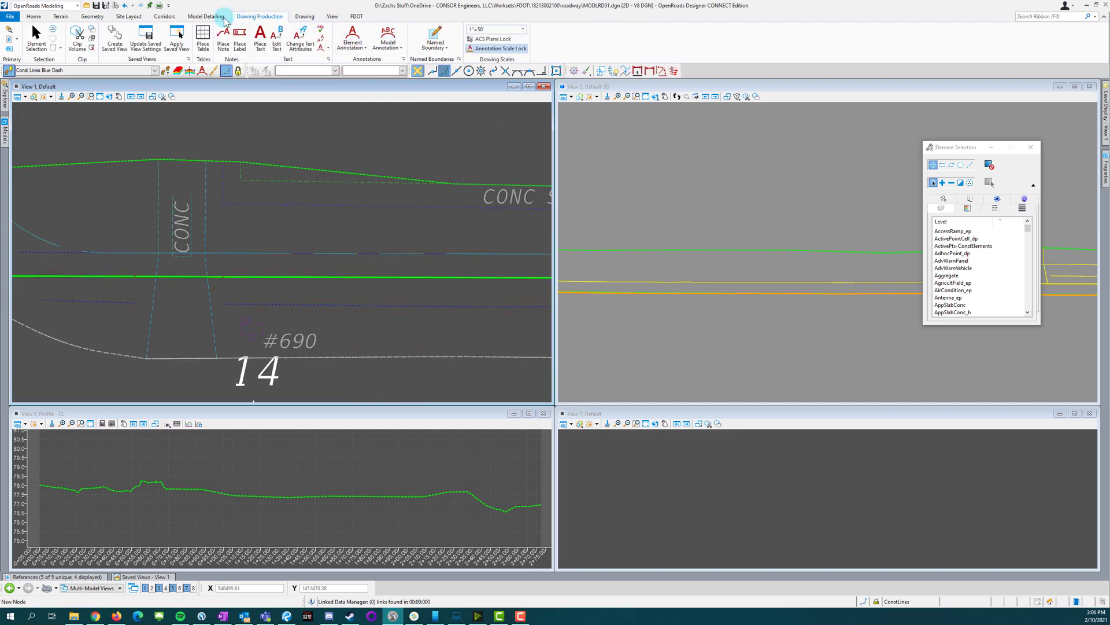
click(165, 16)
click(444, 35)
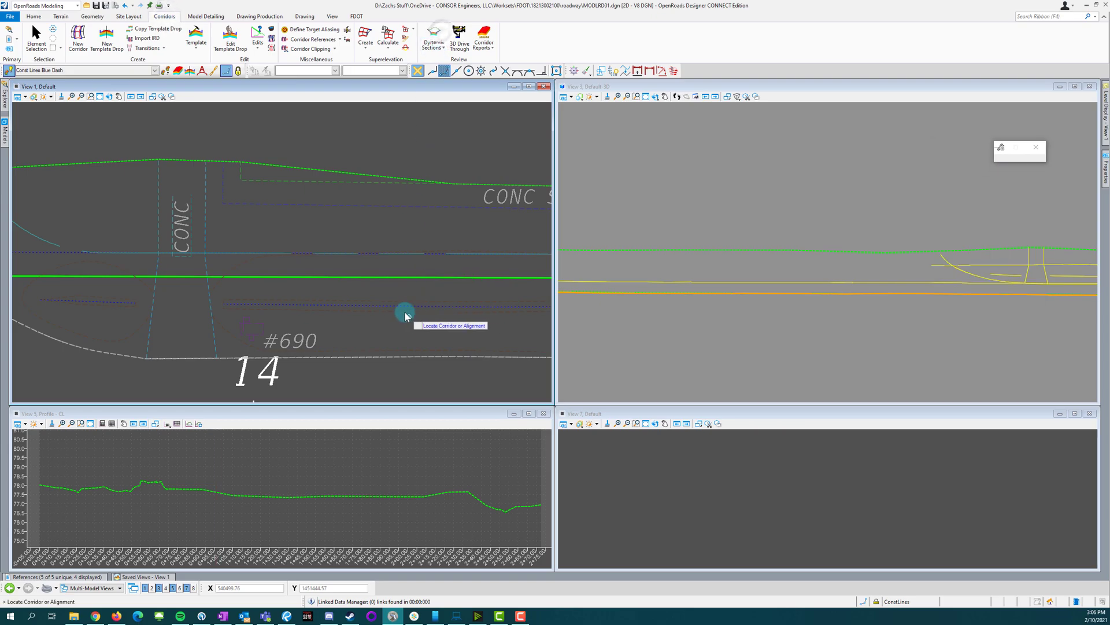
scroll(273, 277, down, 3)
scroll(350, 322, up, 4)
click(331, 300)
scroll(324, 295, down, 3)
text(50)
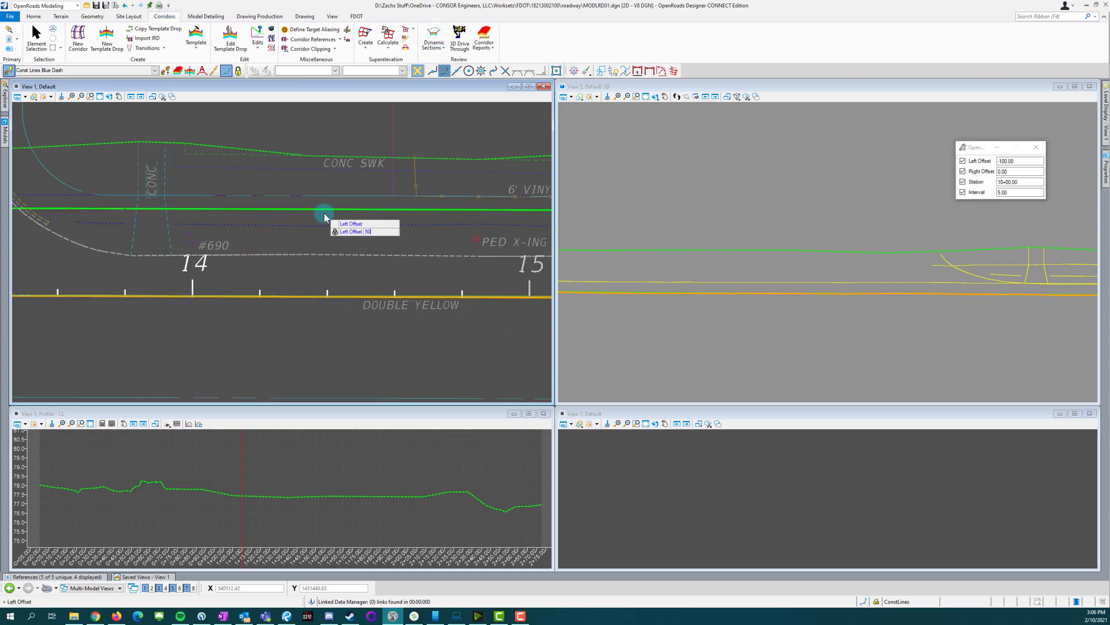
click(306, 173)
click(328, 331)
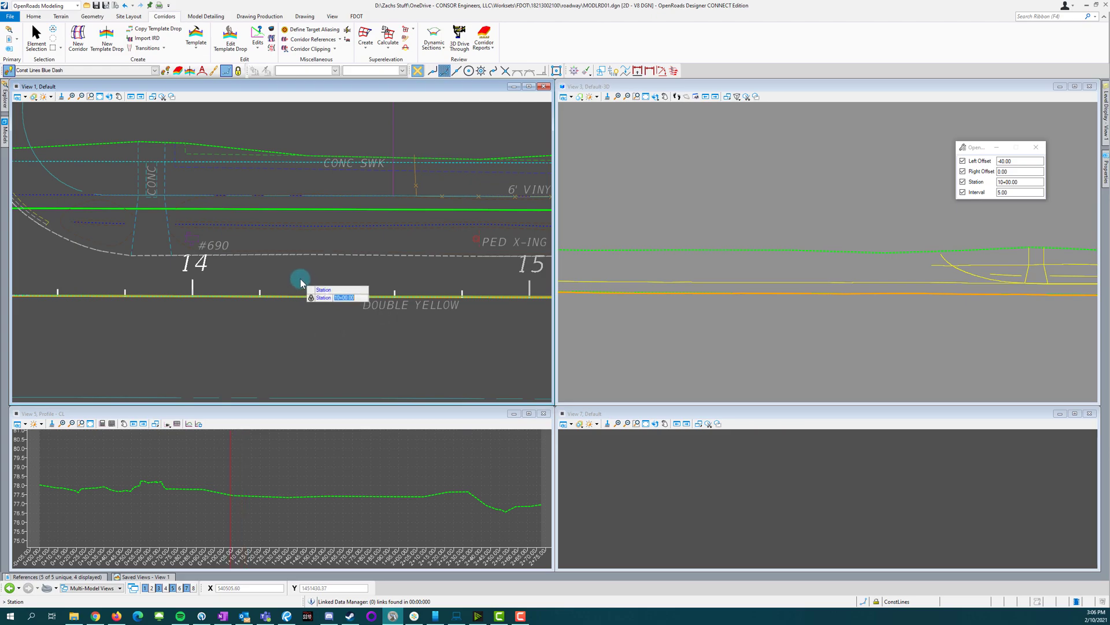
click(285, 273)
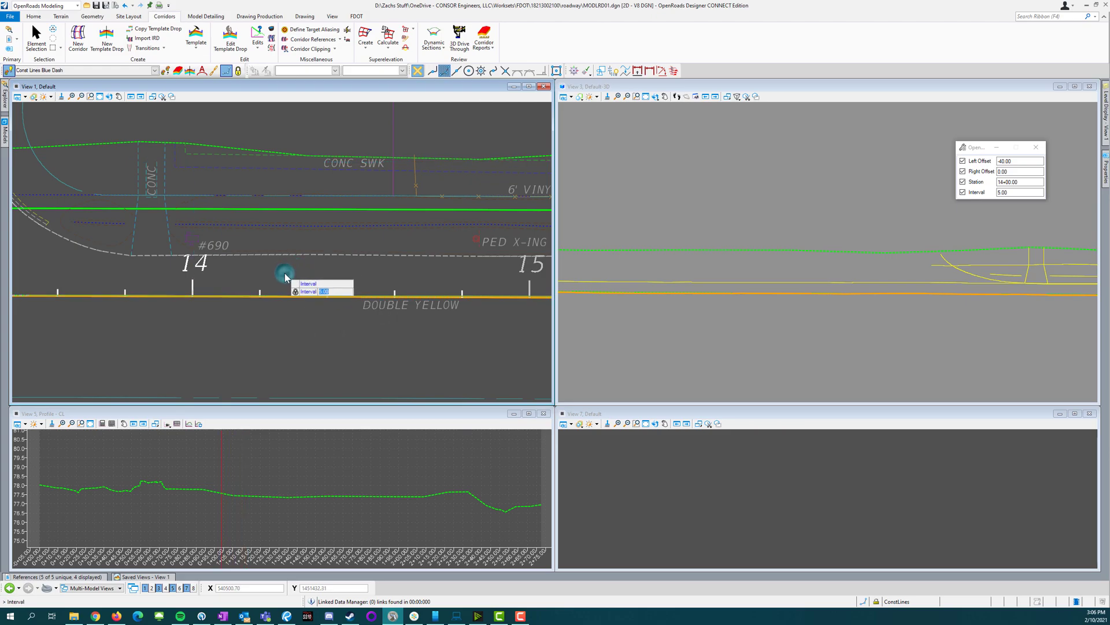
click(303, 272)
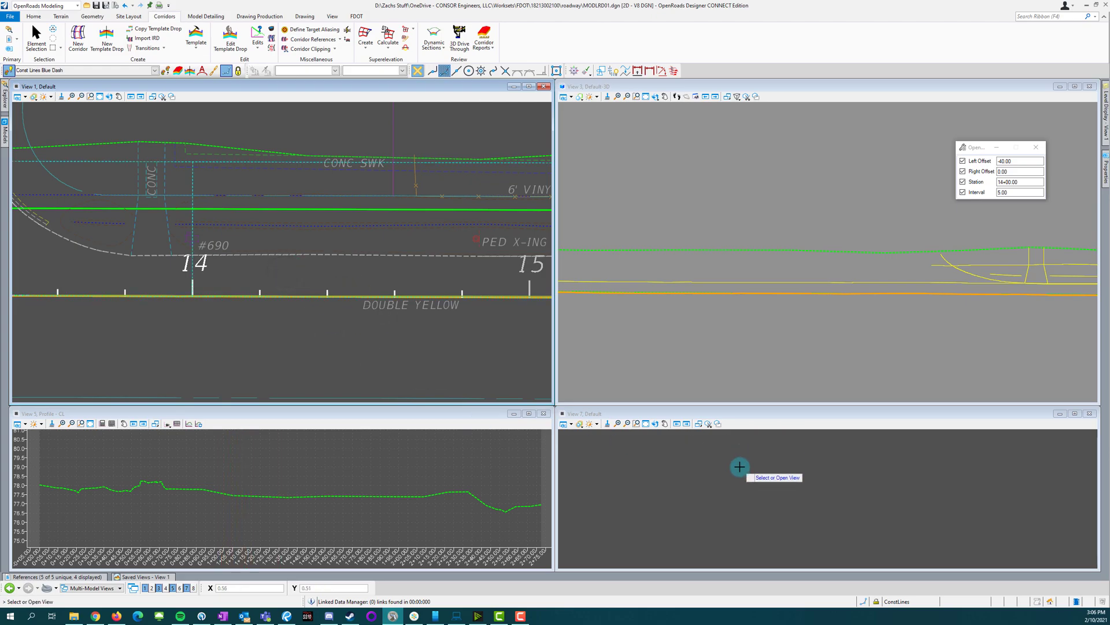
click(794, 487)
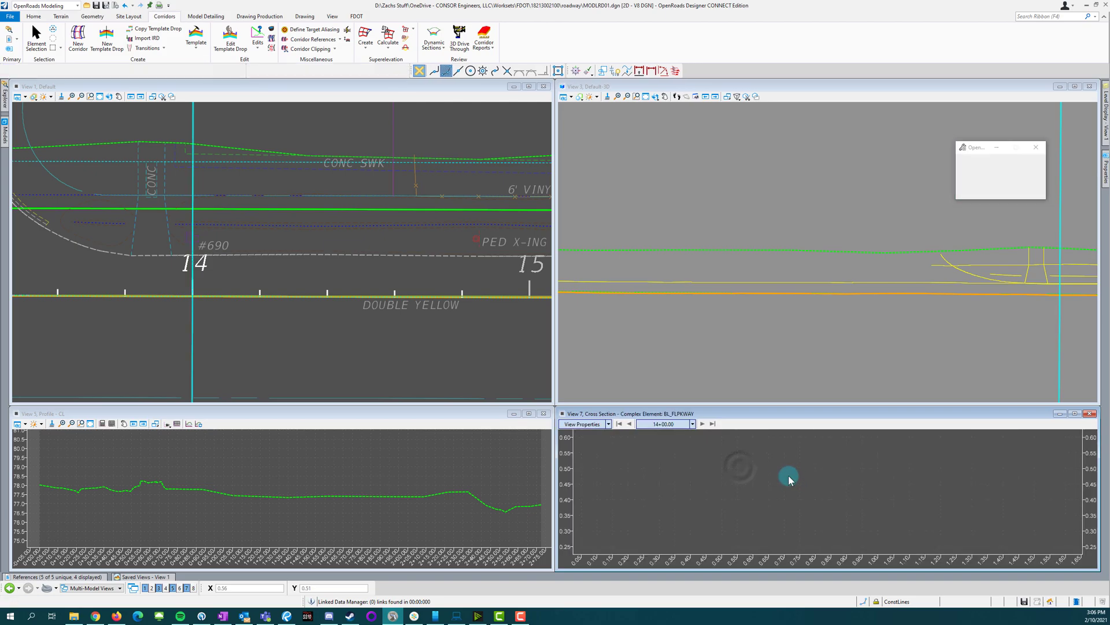
Step: Fit the ground line in the View 7 cross section and advance through the sections to station 14+30
click(607, 424)
click(640, 476)
key(Tab)
click(704, 467)
click(702, 424)
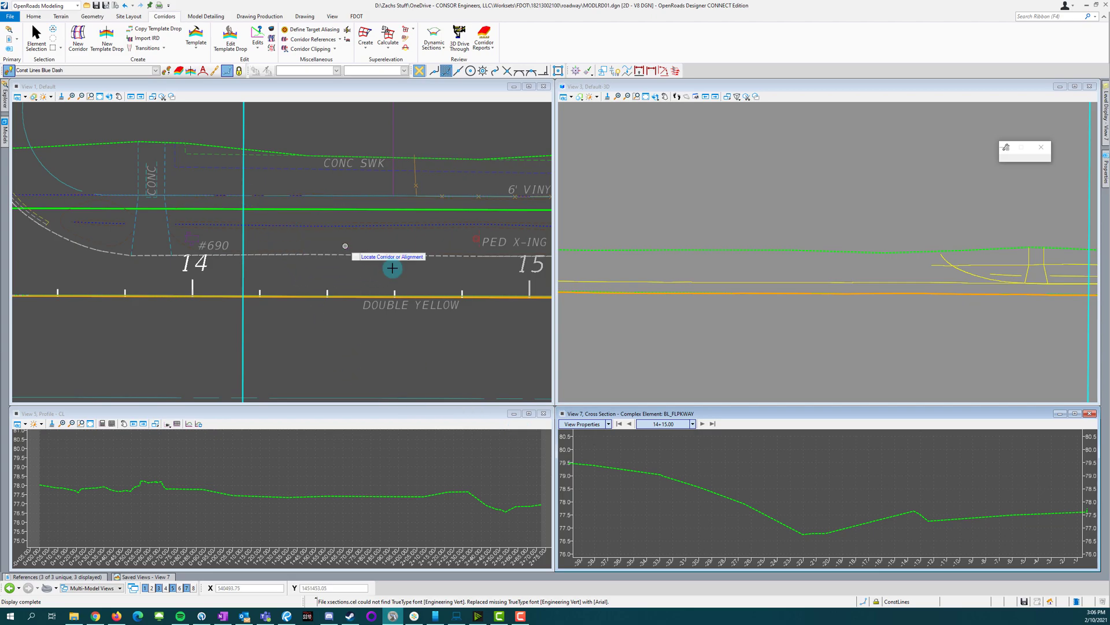
click(702, 424)
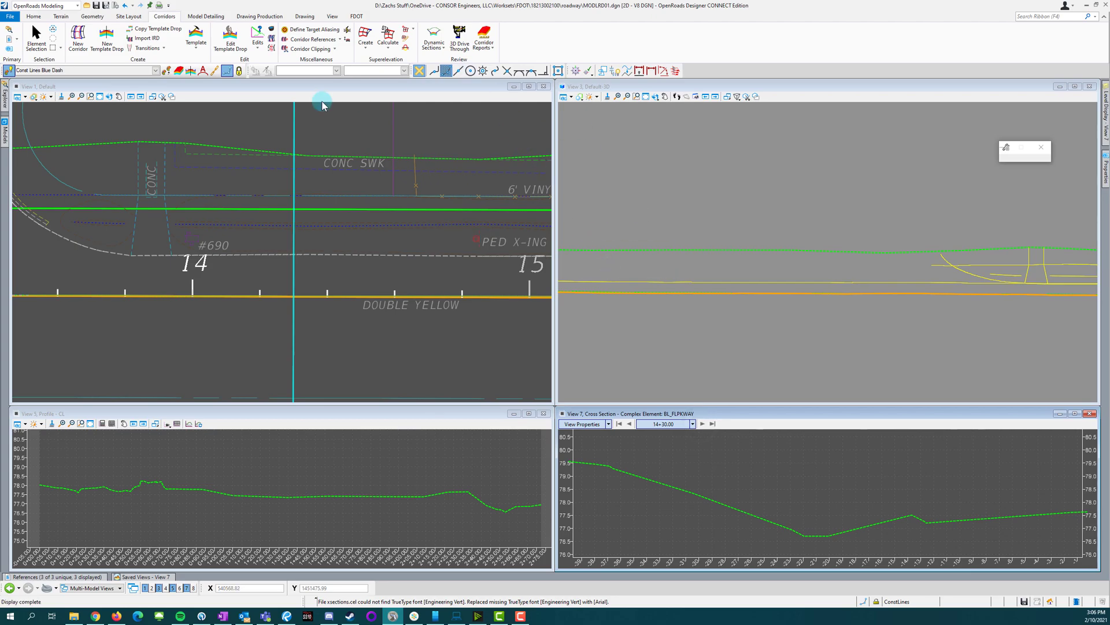
click(35, 37)
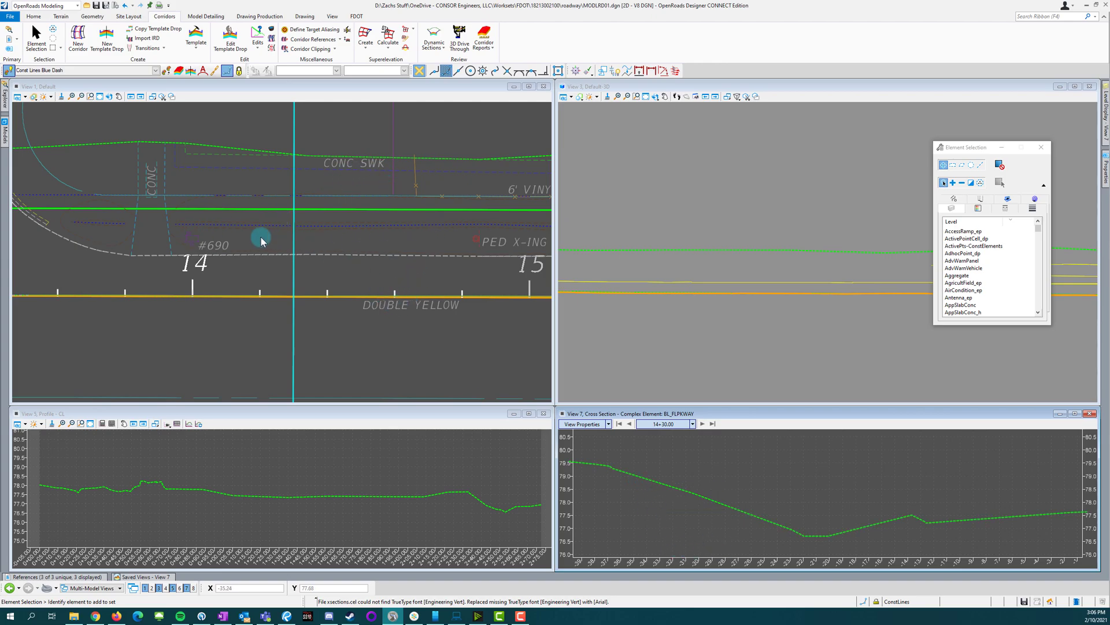
Step: Examine the offset centerline and the ditch lines in plan between stations 13 and 16
scroll(260, 238, down, 1)
scroll(143, 220, up, 1)
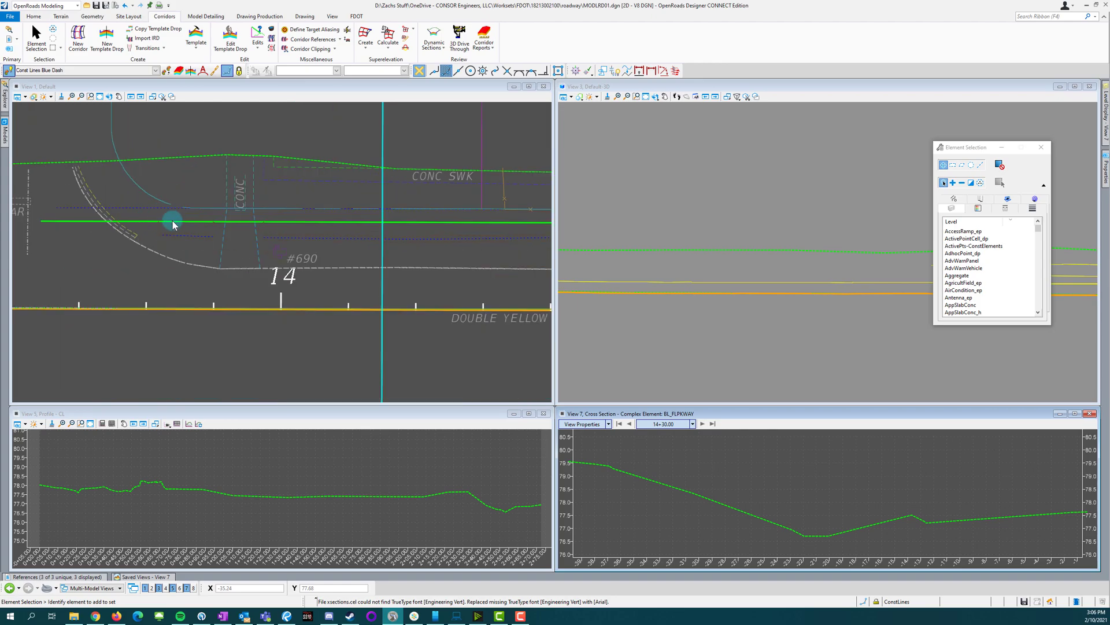
scroll(160, 270, down, 1)
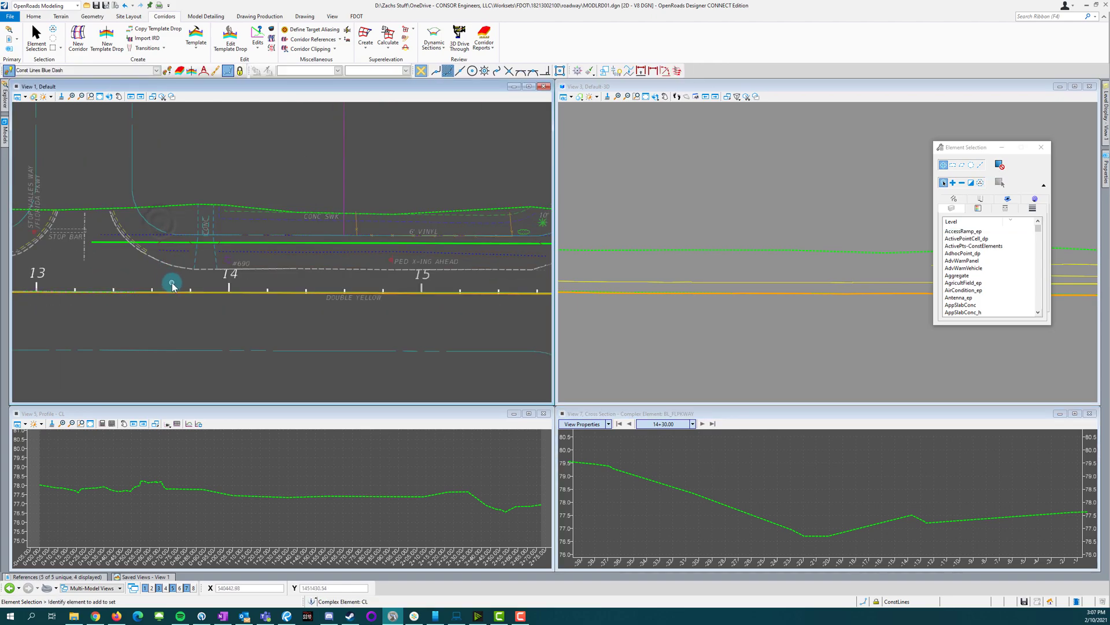
scroll(453, 292, up, 2)
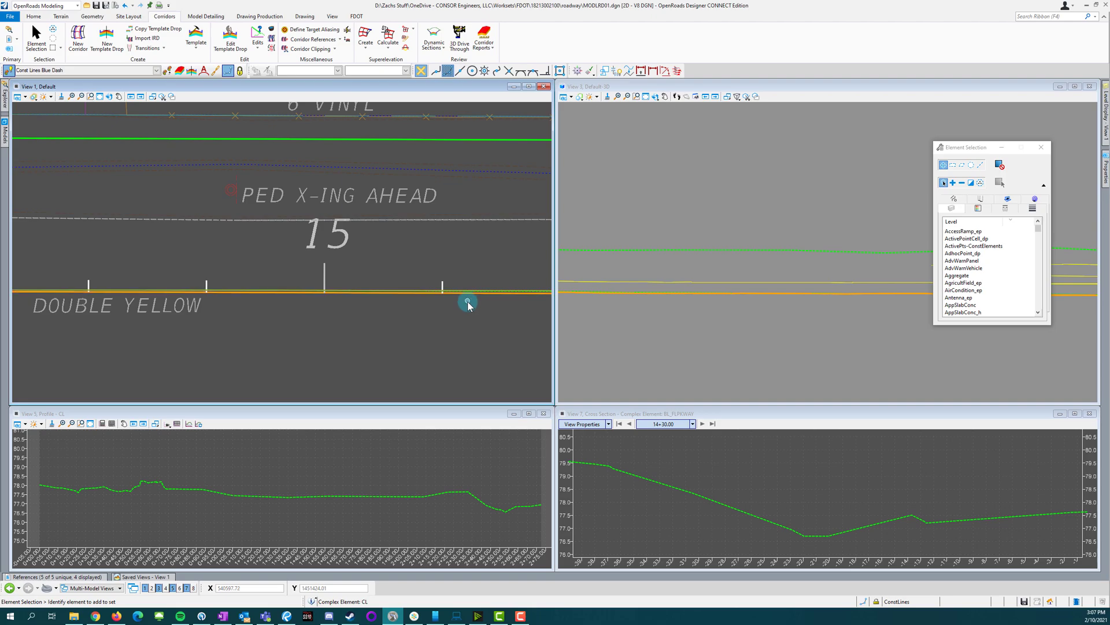
scroll(192, 313, down, 2)
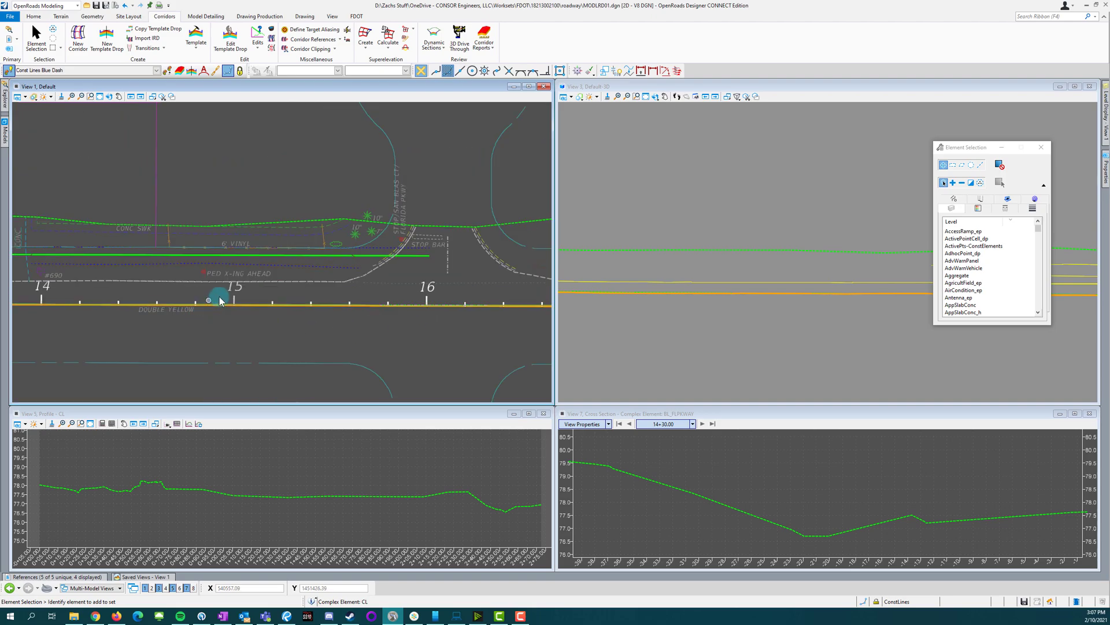
scroll(462, 297, down, 2)
scroll(328, 313, up, 1)
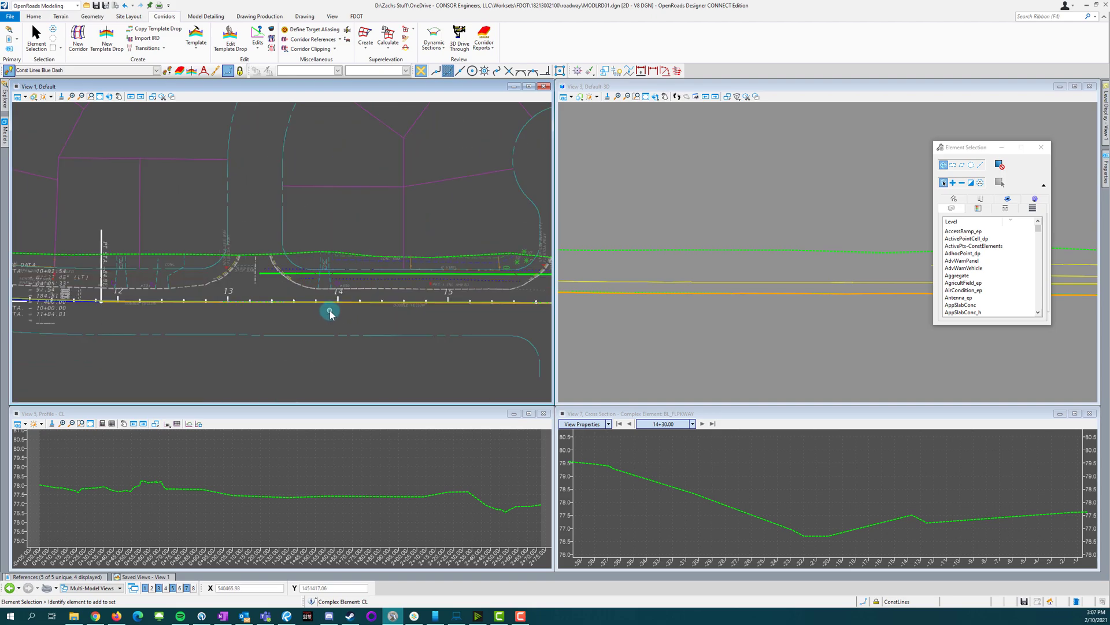
Step: Delete the green offset centerline that starts near station 13+29
scroll(292, 274, up, 3)
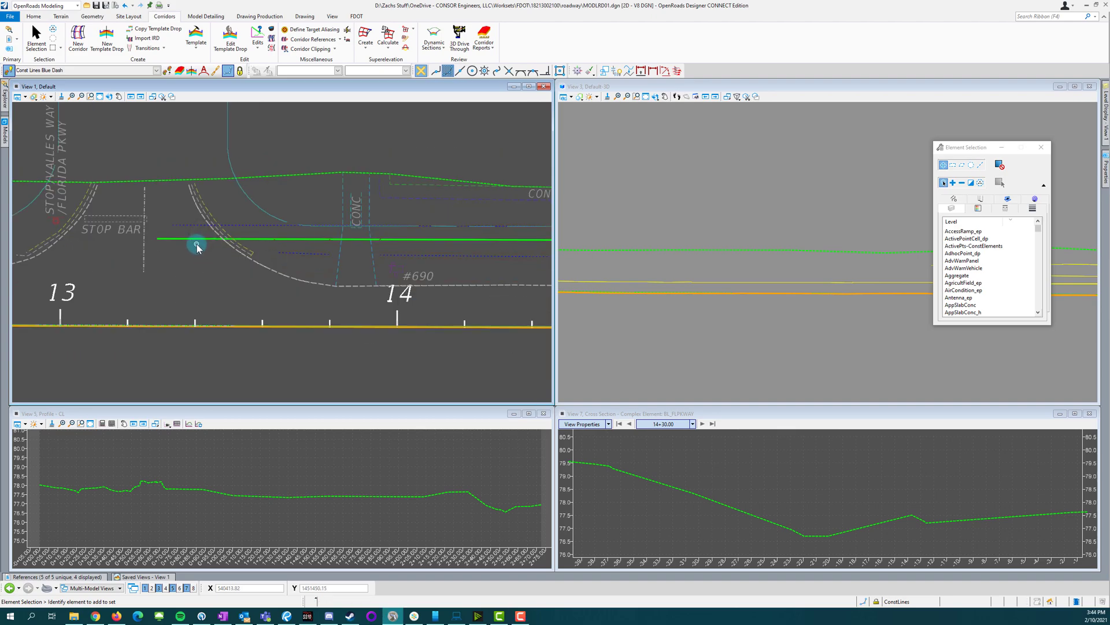
click(197, 238)
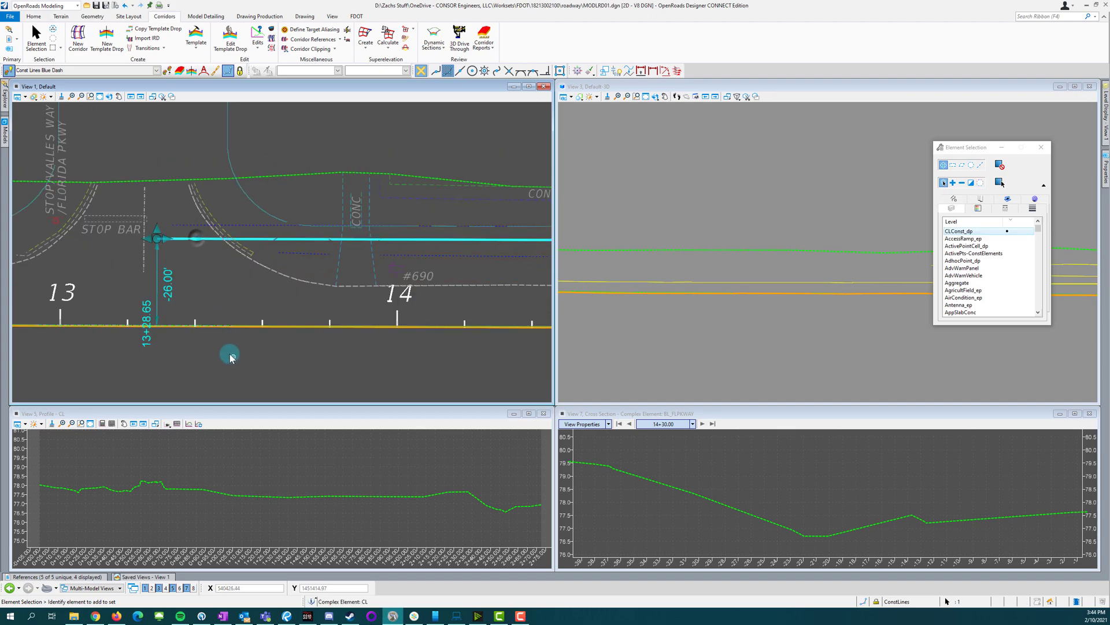
key(Delete)
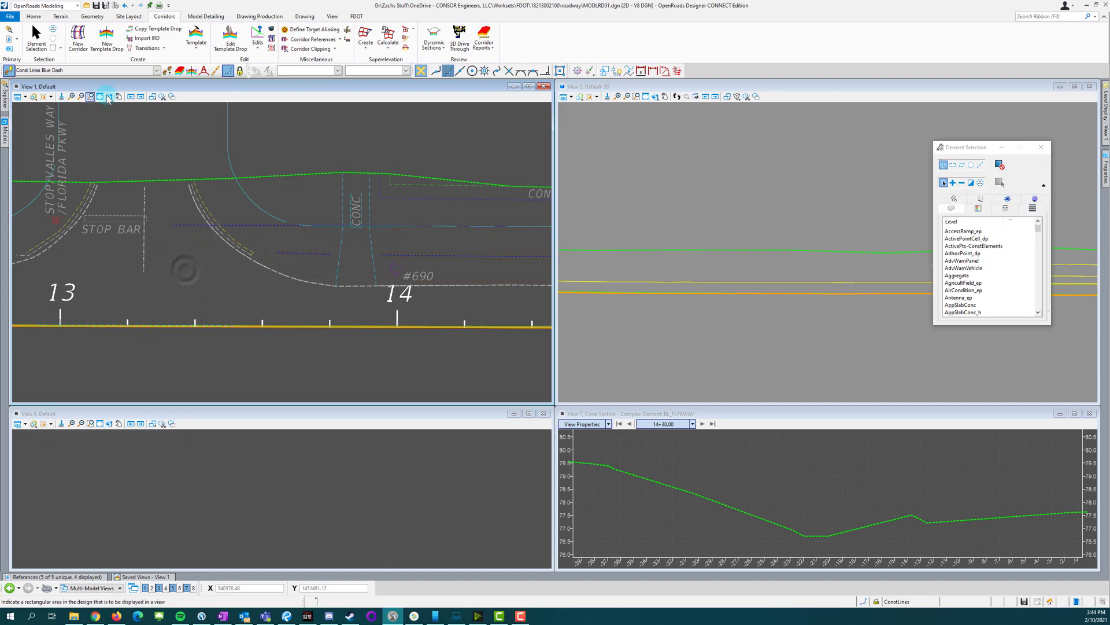
Step: Set the active feature definition to Const Lines White Dash
click(166, 70)
click(298, 279)
click(238, 256)
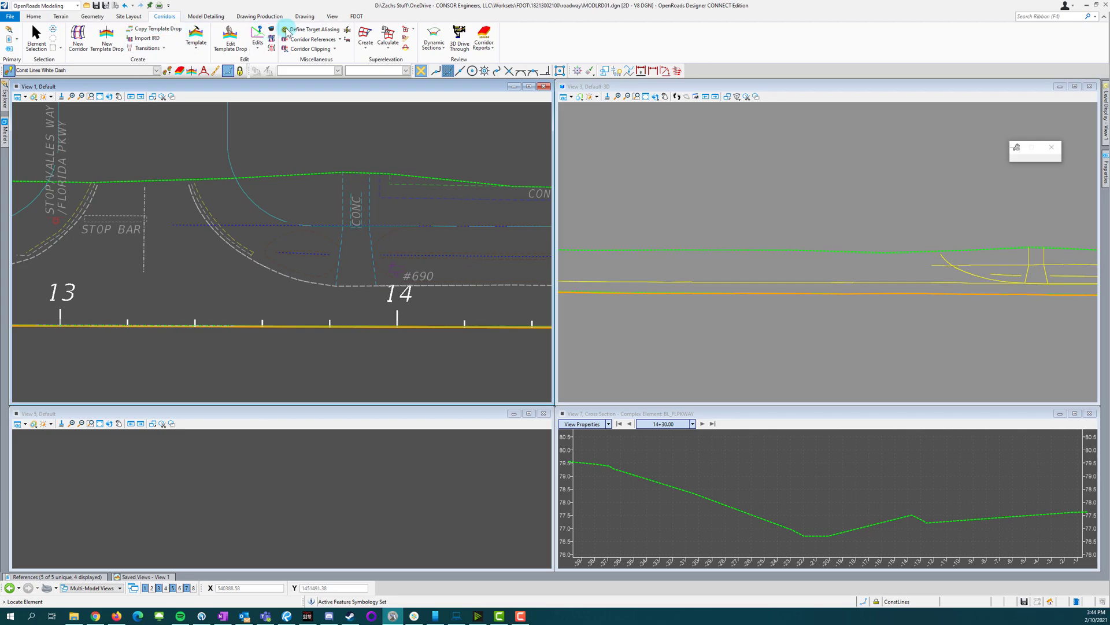
click(93, 17)
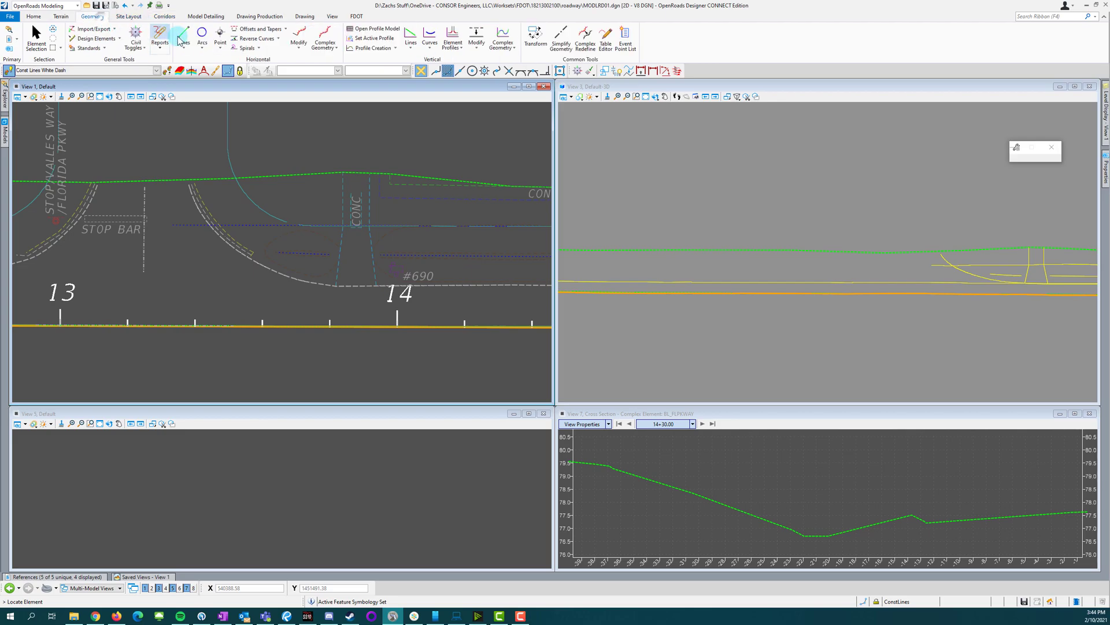
Step: Create a single partial offset of the roadway baseline at -26.00, from about station 13+13 to about 16+00, without mirroring it
click(286, 29)
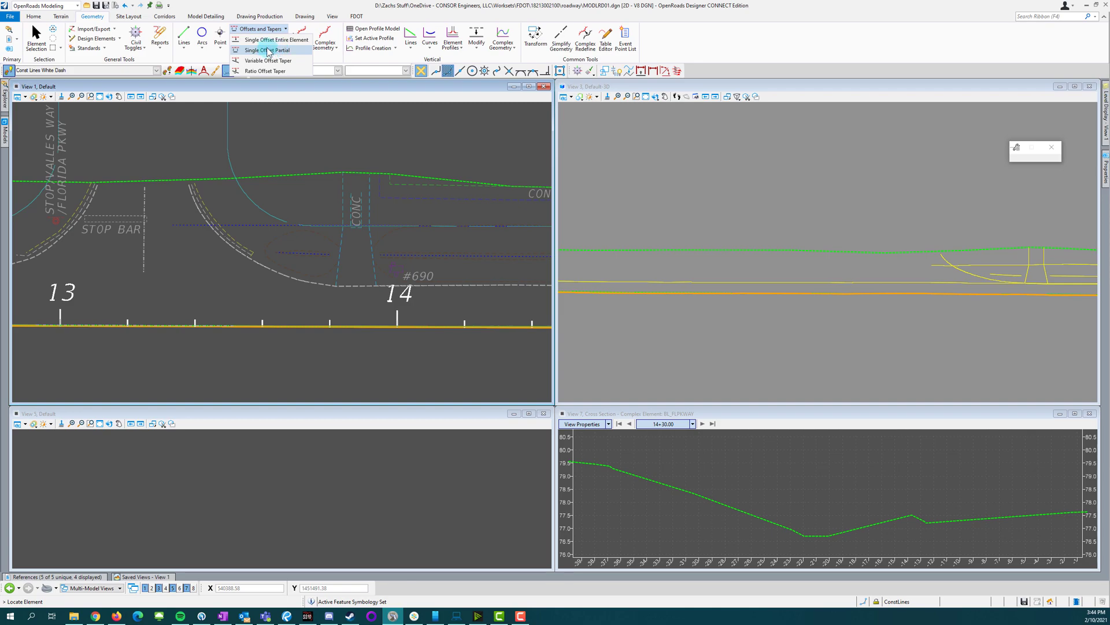
click(268, 51)
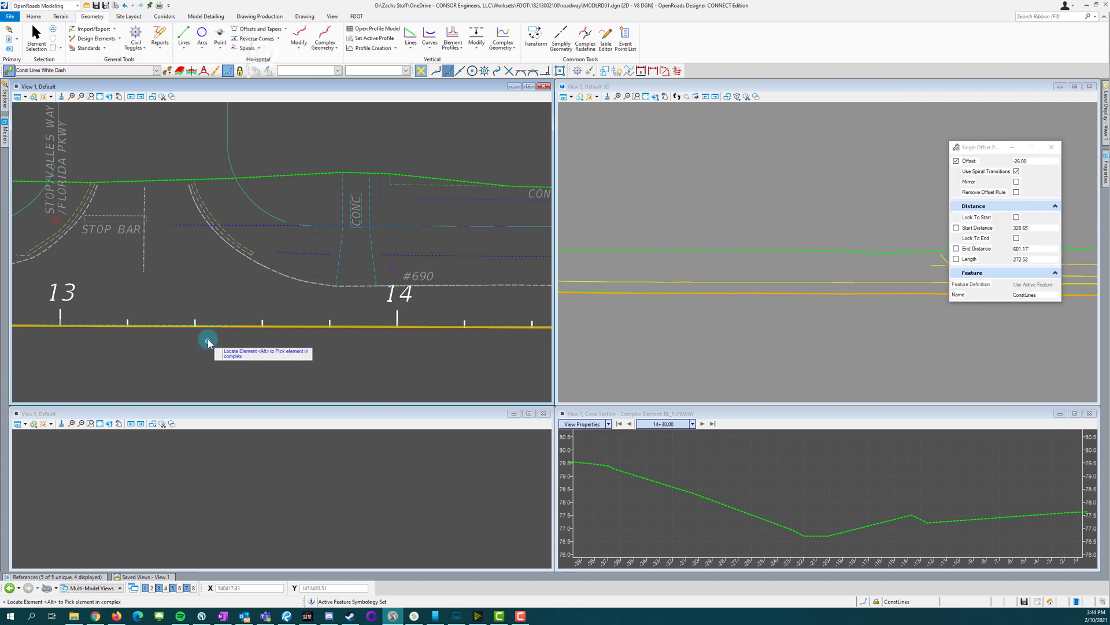
scroll(208, 345, up, 3)
click(279, 29)
click(267, 50)
click(245, 299)
scroll(242, 289, down, 3)
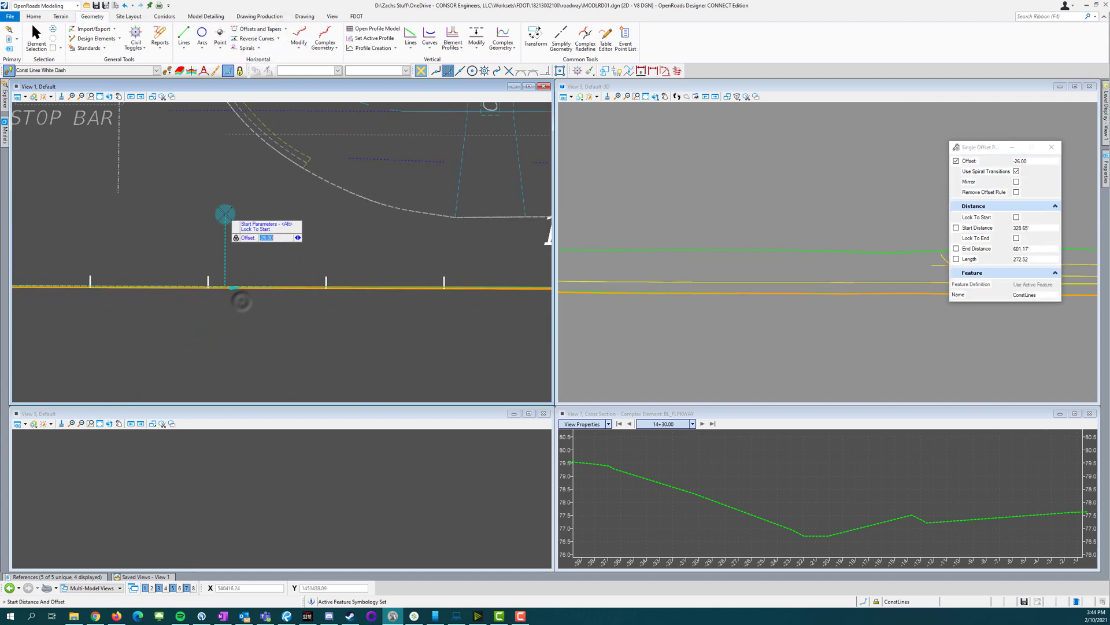
scroll(174, 209, down, 1)
click(105, 180)
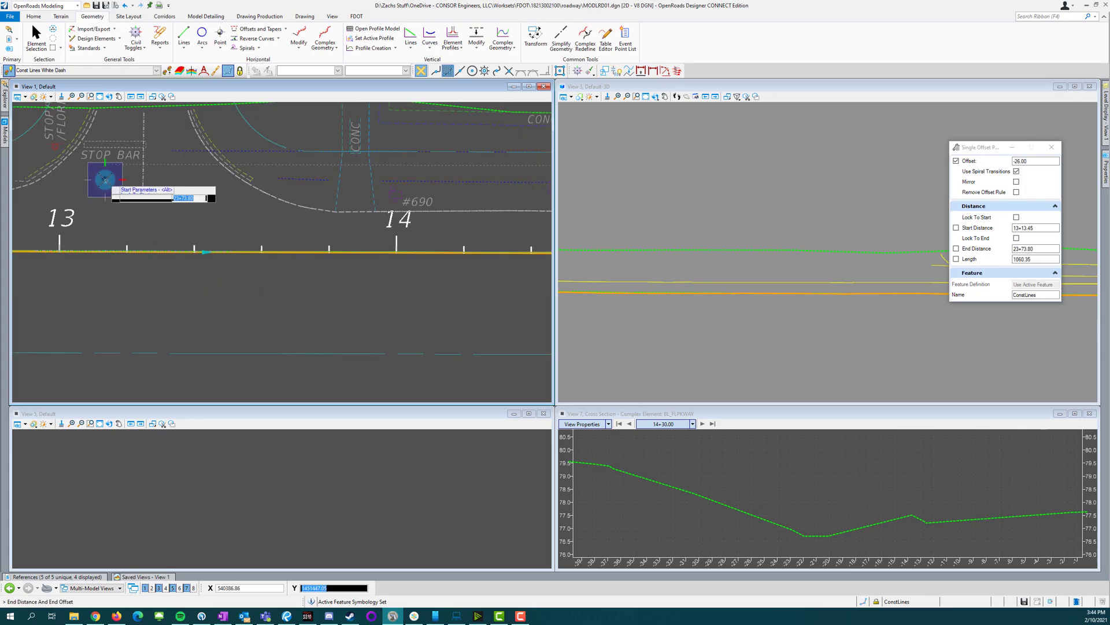
scroll(280, 208, down, 2)
scroll(409, 191, up, 3)
click(413, 179)
scroll(498, 197, down, 3)
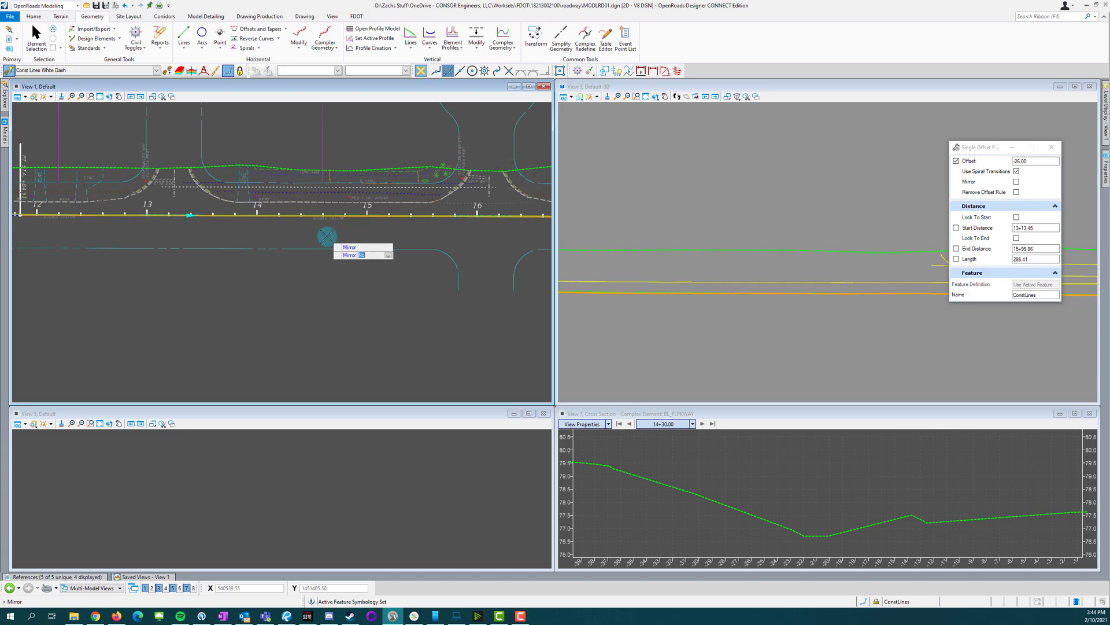
click(327, 237)
scroll(208, 225, up, 1)
key(Escape)
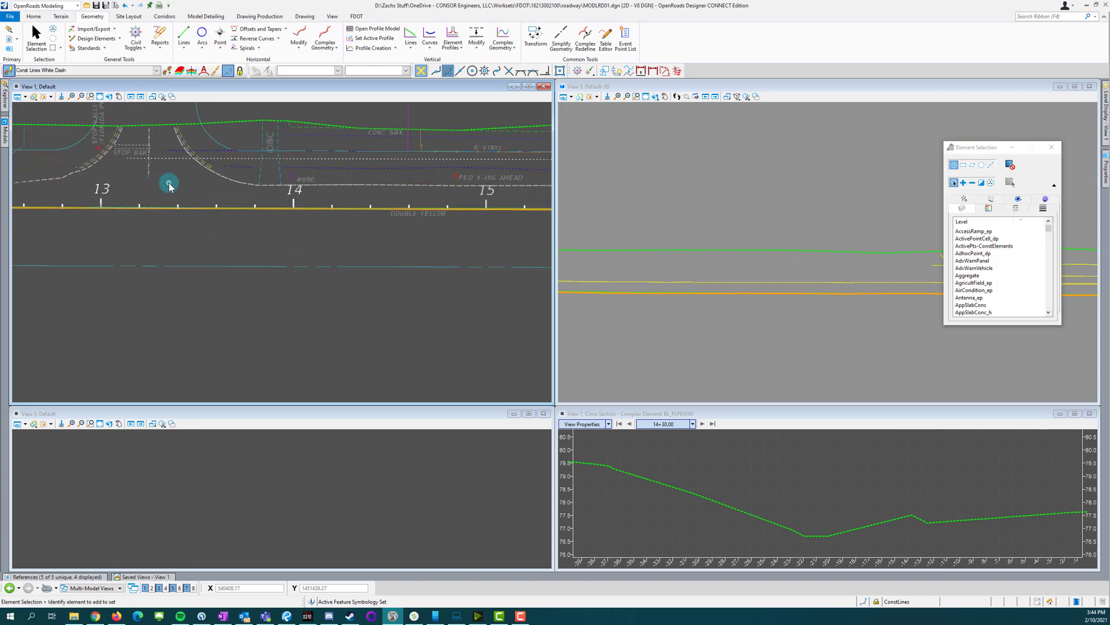
Step: Open the new dashed offset line's profile in View 5 and make its existing ground line the active profile
click(178, 158)
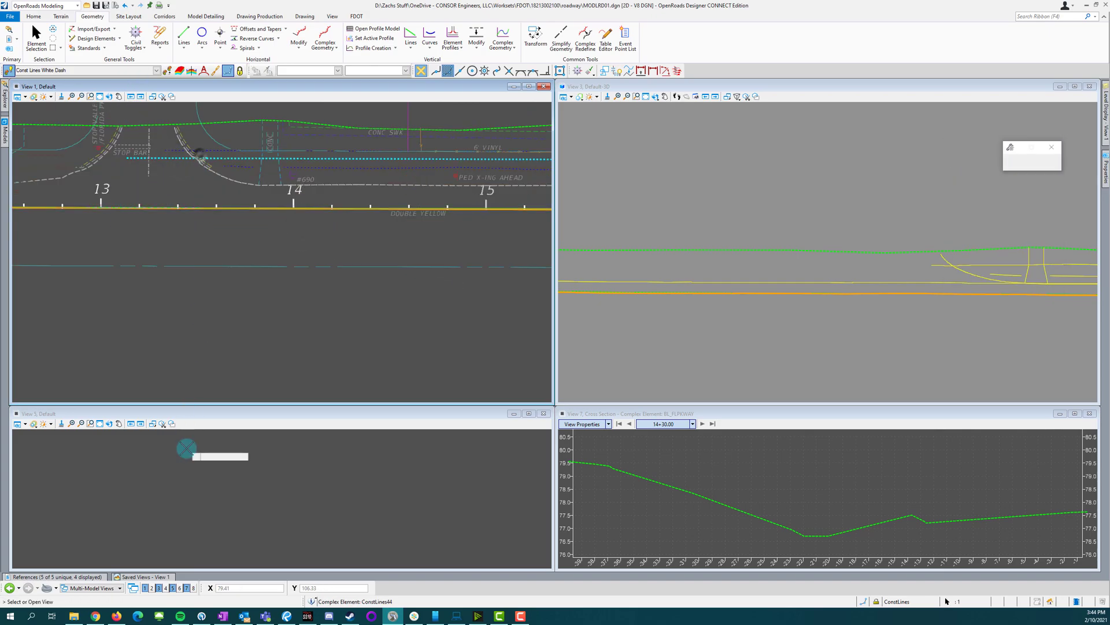
click(185, 446)
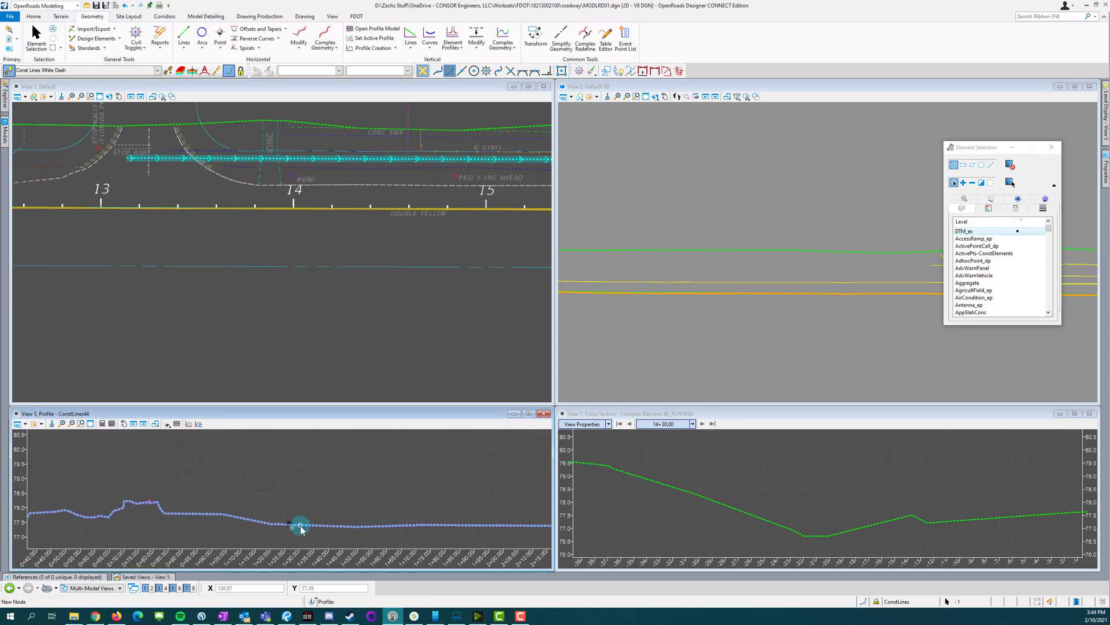
click(323, 525)
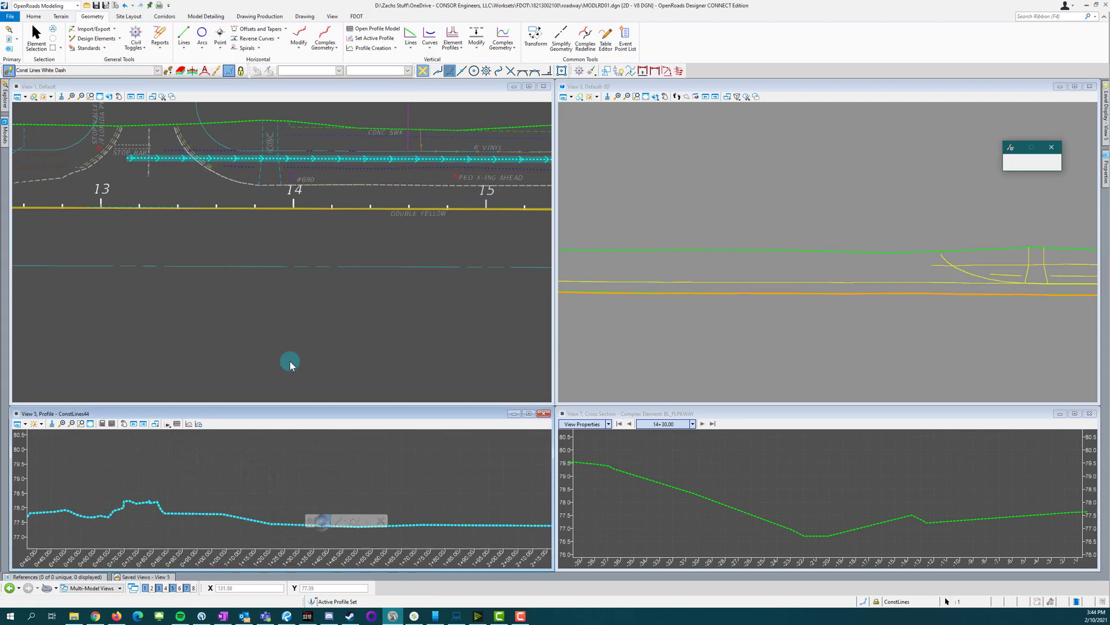
click(291, 230)
scroll(217, 139, up, 2)
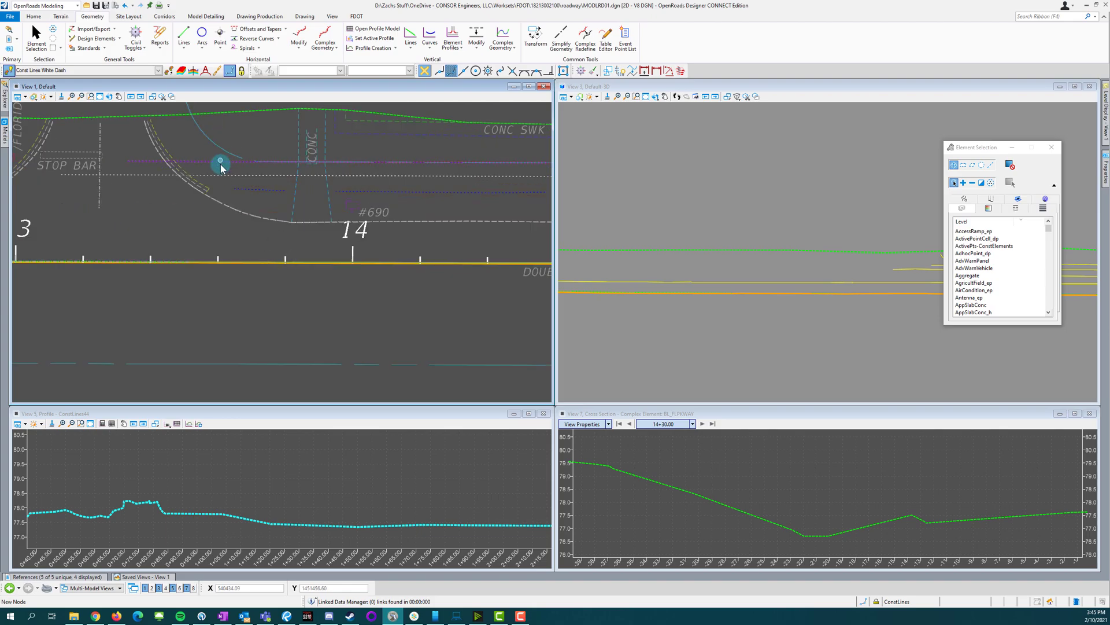
Step: Set the active feature definition to Centerline
click(158, 70)
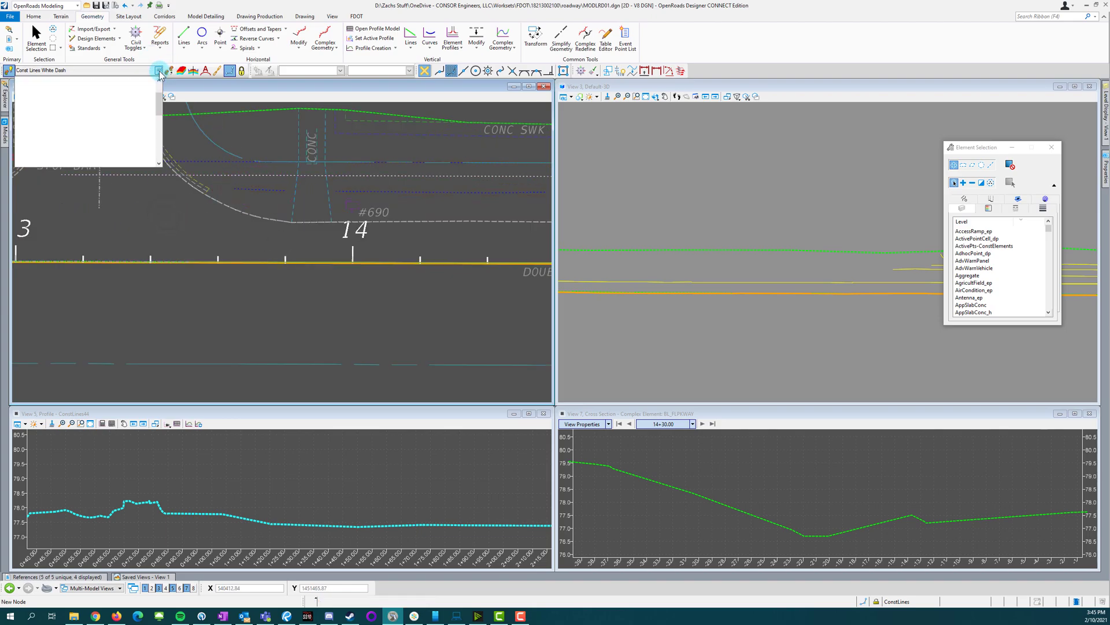
scroll(58, 112, up, 2)
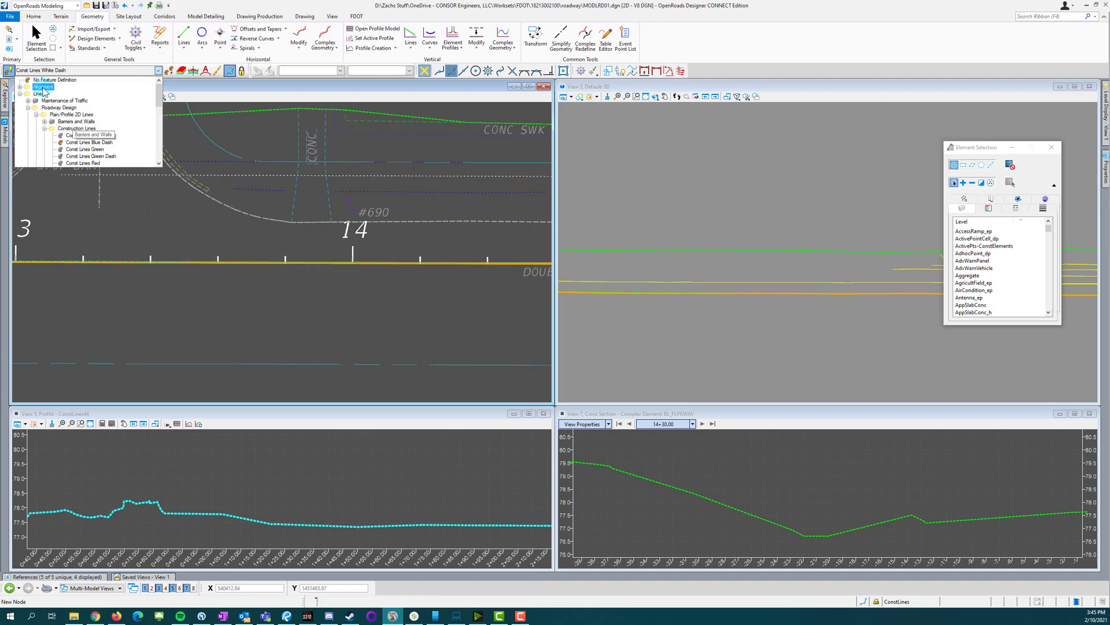
click(51, 101)
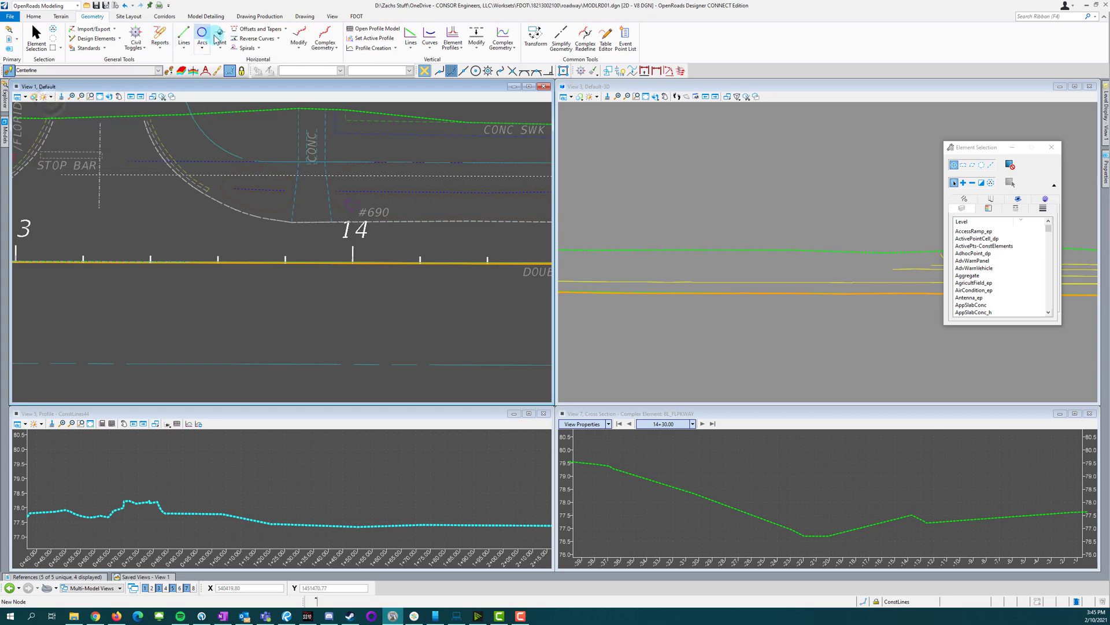
Step: Create a single partial offset of the white dotted line at 0.00, starting and ending slightly inside its two ends
click(284, 31)
click(275, 50)
click(137, 178)
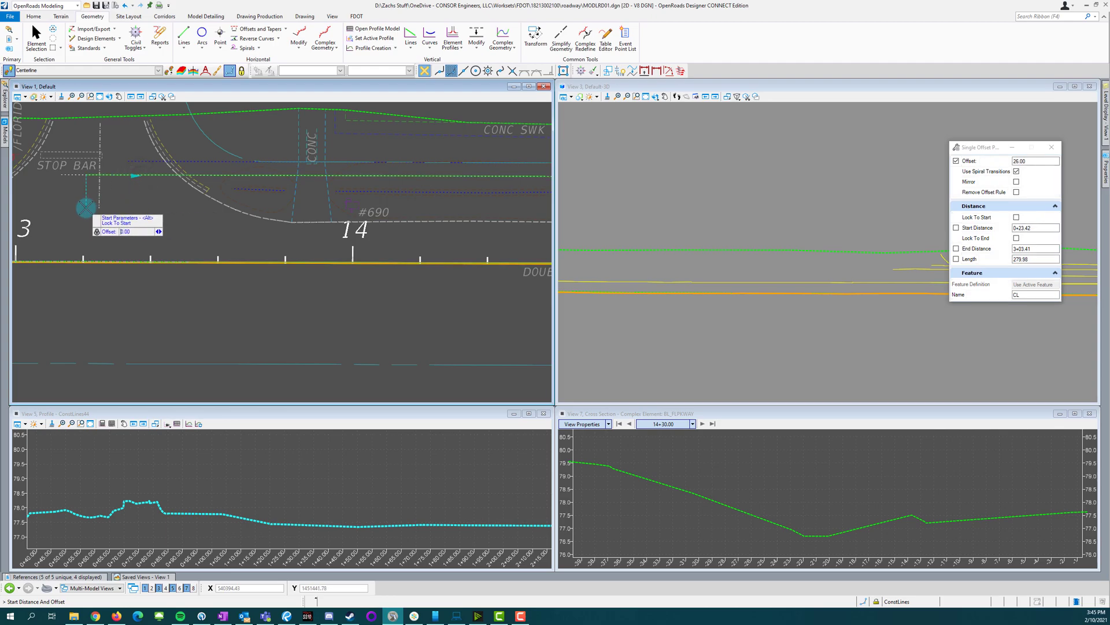
click(89, 207)
scroll(103, 217, down, 2)
scroll(422, 215, up, 2)
click(375, 200)
scroll(496, 228, down, 1)
key(Escape)
scroll(397, 223, down, 2)
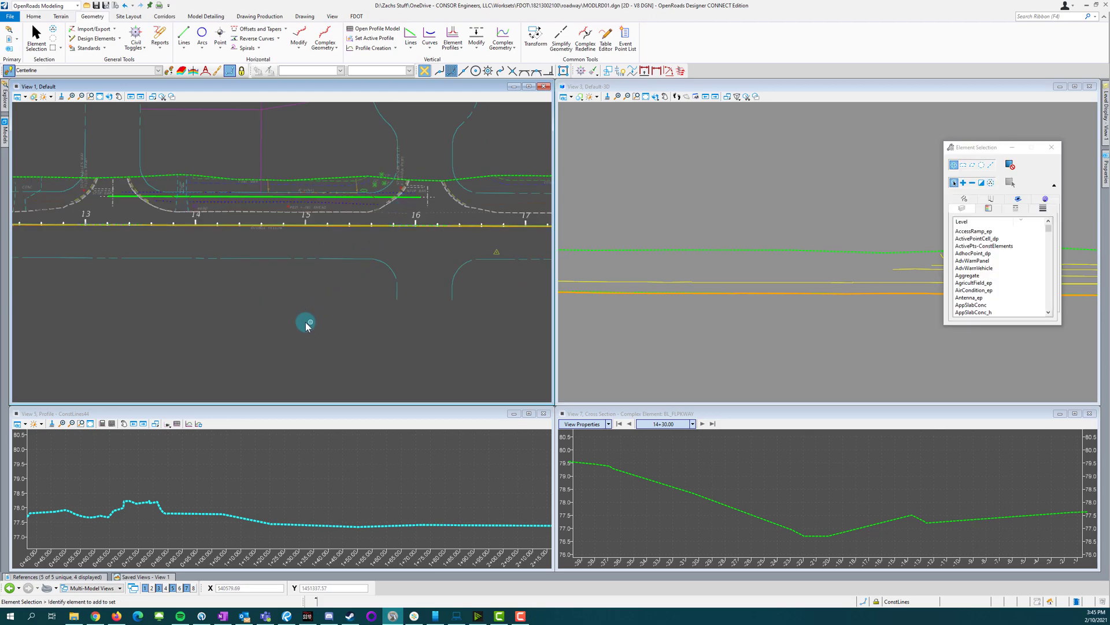
Step: Turn off the display of the TOPORD01.dgn survey reference
scroll(143, 188, up, 2)
scroll(111, 208, up, 3)
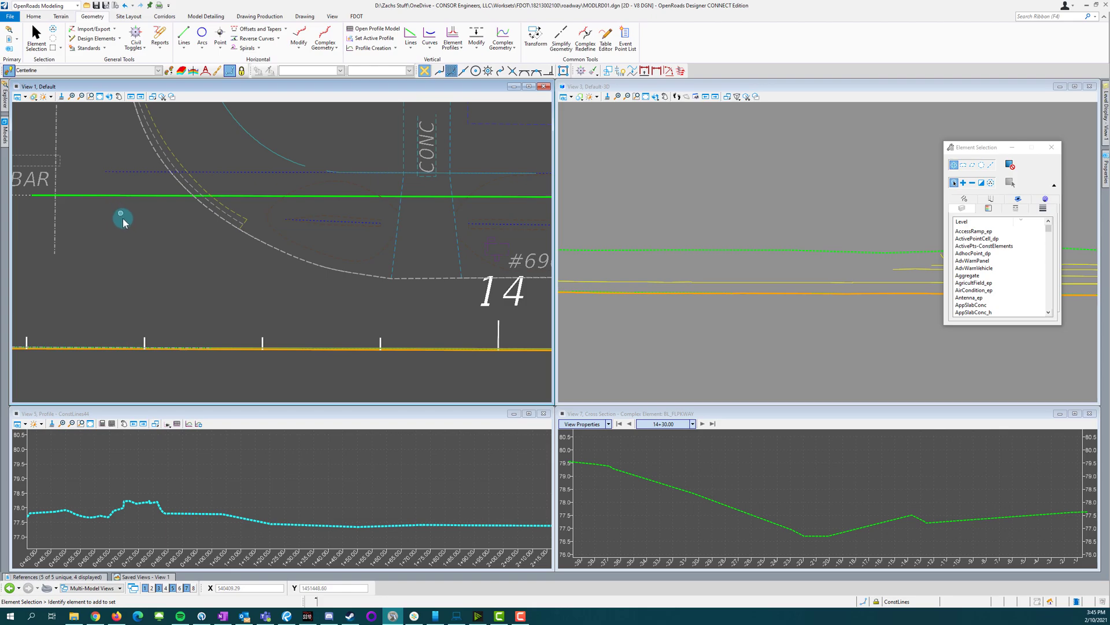
click(60, 578)
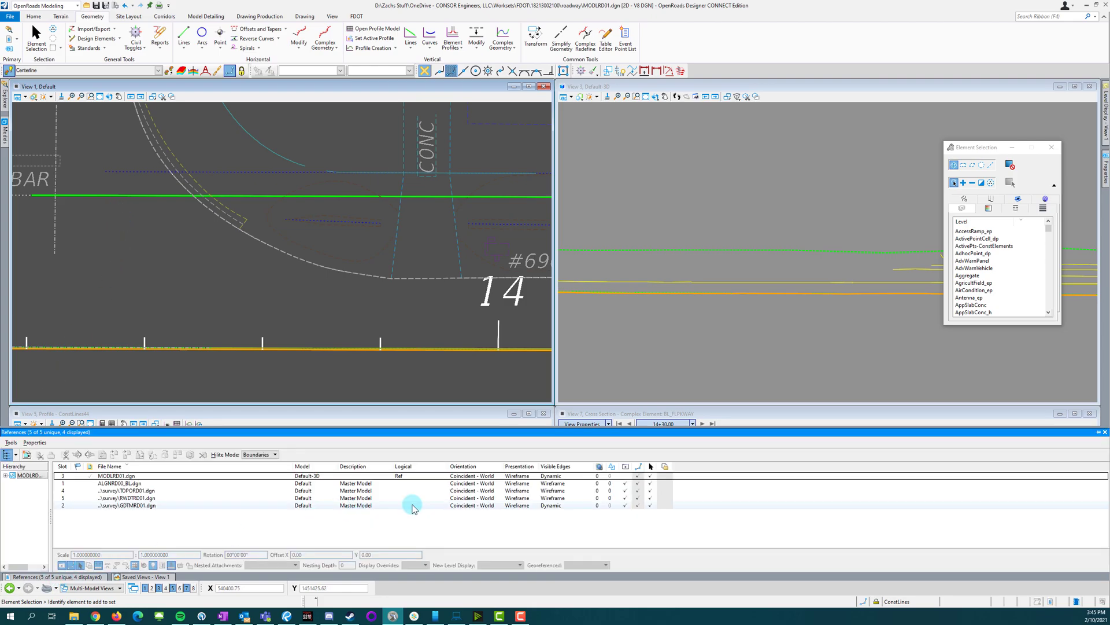
click(625, 491)
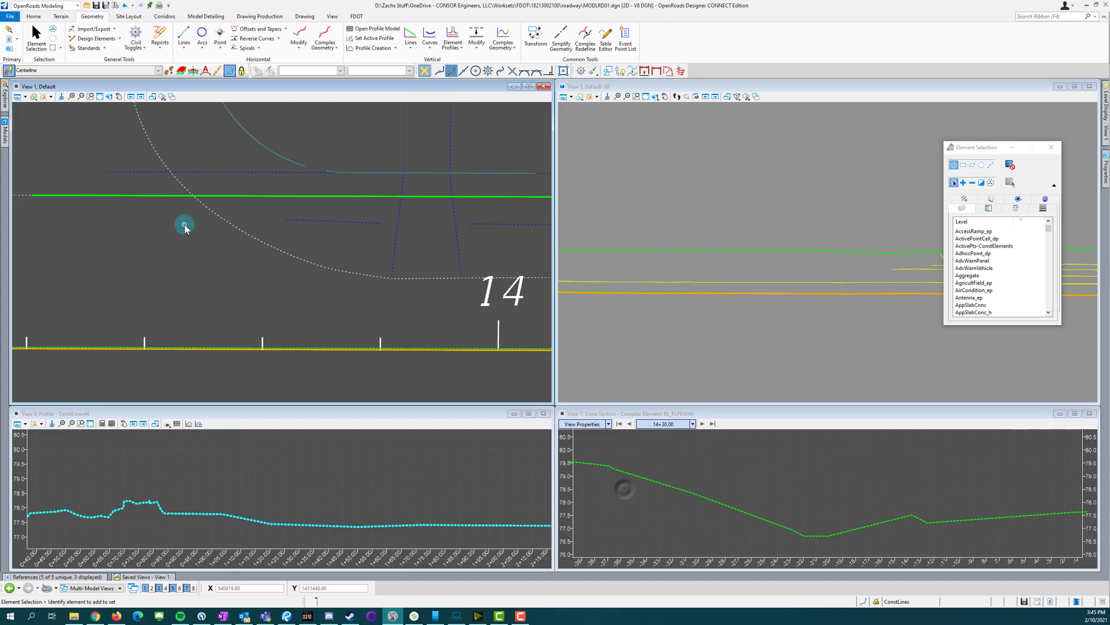
Step: Examine the offset centerline, its underlying dotted line and the surrounding ditch and edge lines in plan between stations 13 and 16
scroll(231, 237, down, 4)
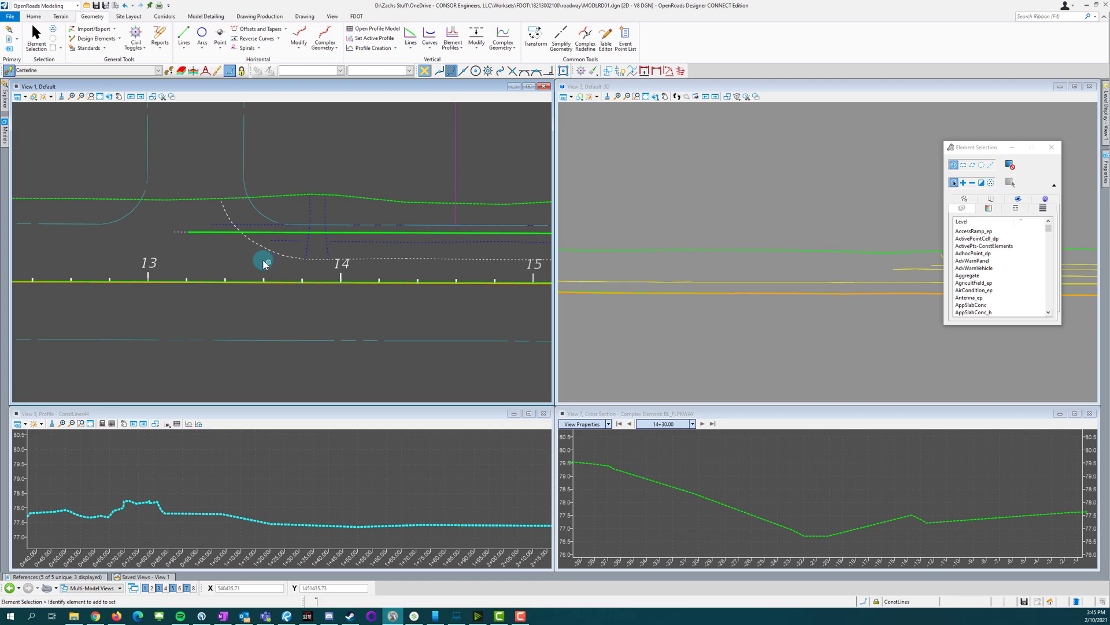
click(290, 257)
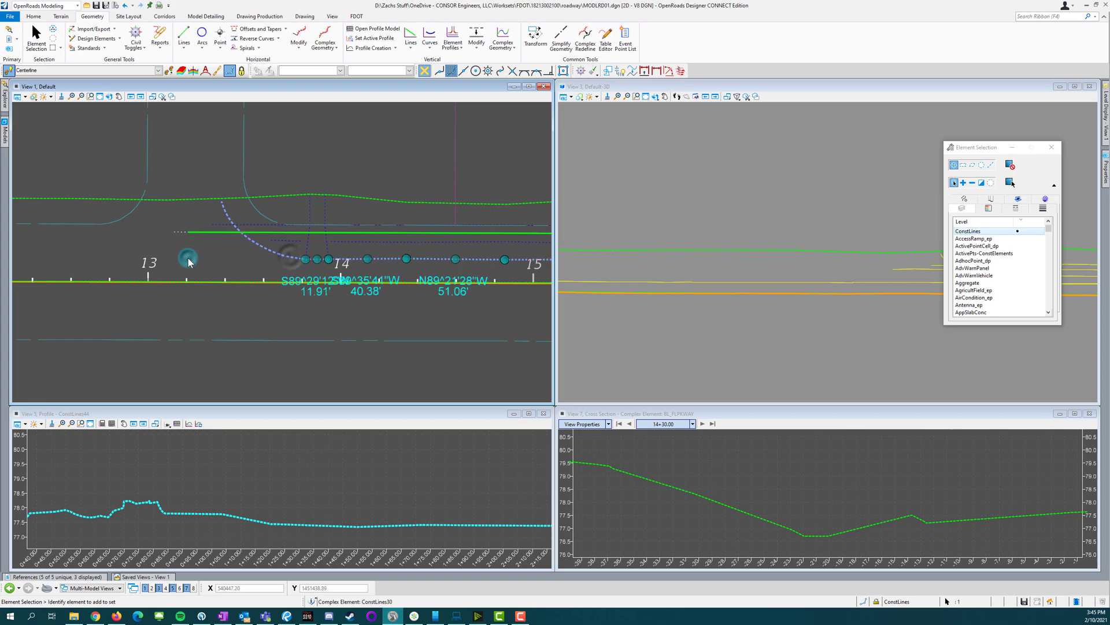
click(189, 258)
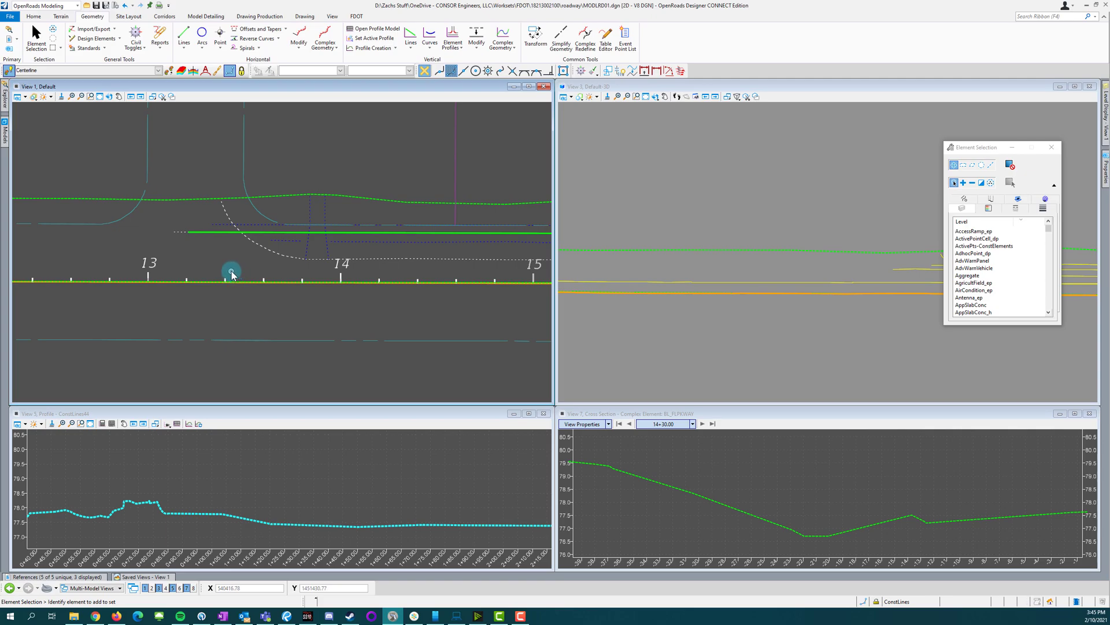
click(243, 254)
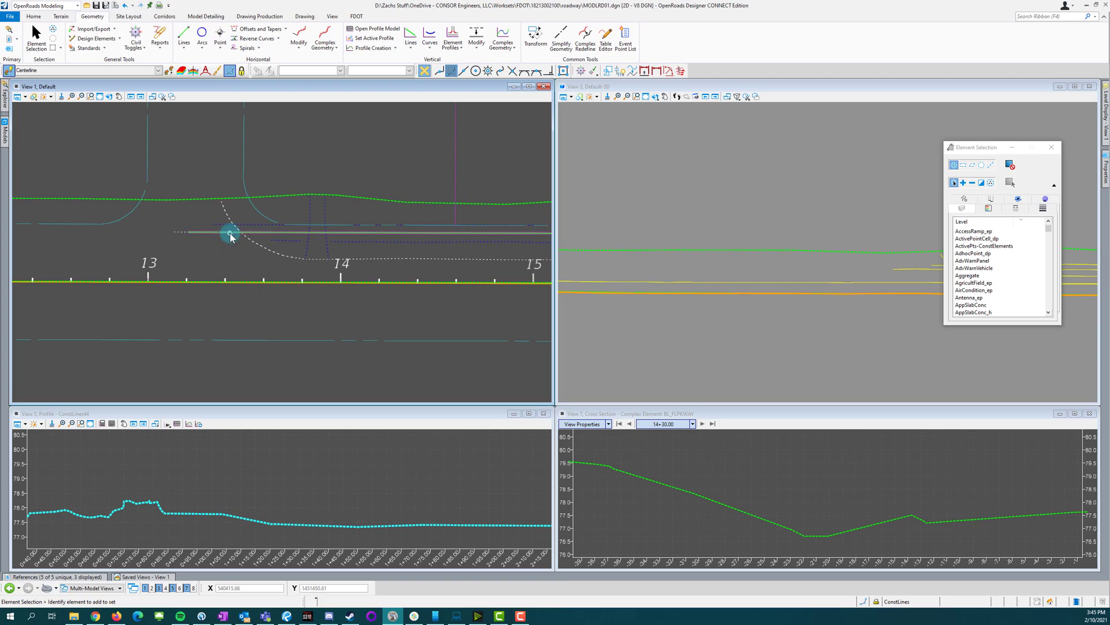
click(253, 255)
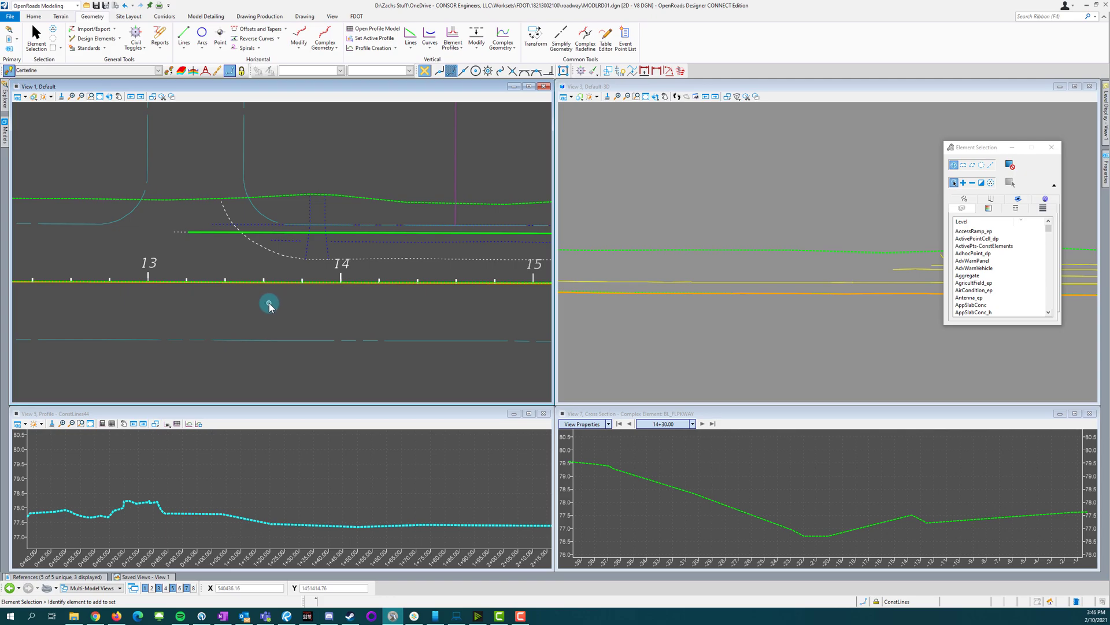
scroll(269, 304, down, 1)
scroll(313, 278, up, 1)
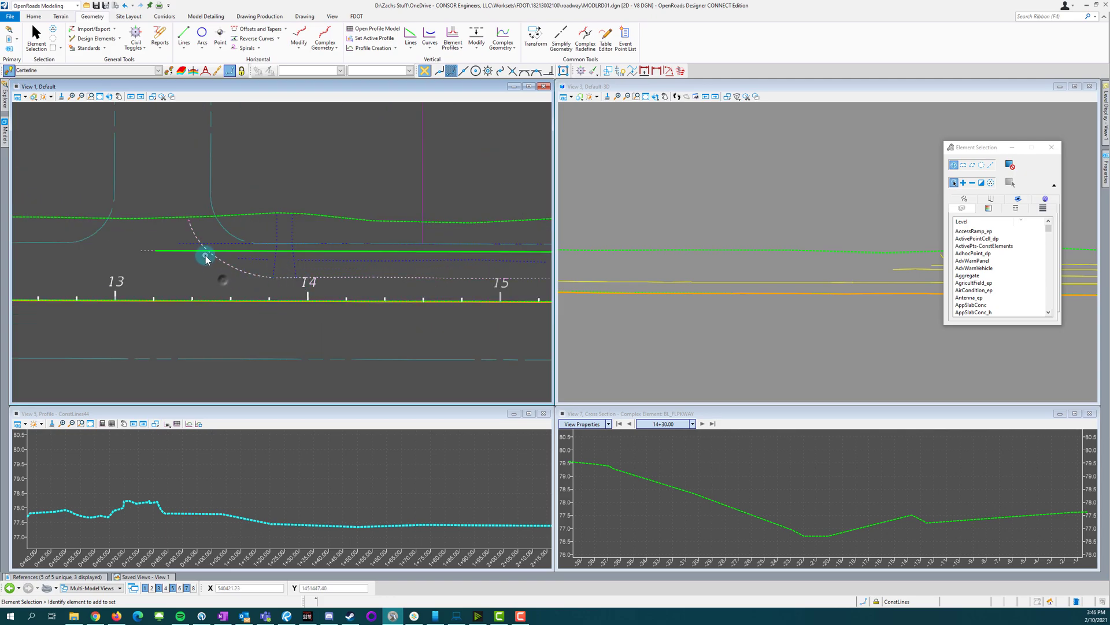
scroll(91, 255, down, 1)
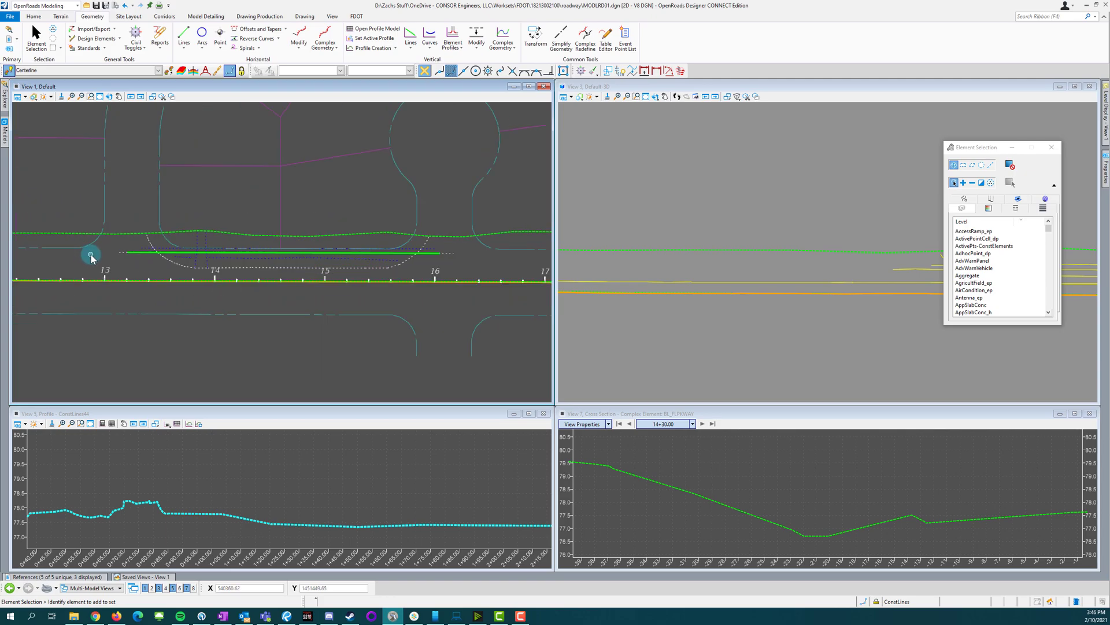
scroll(164, 250, up, 1)
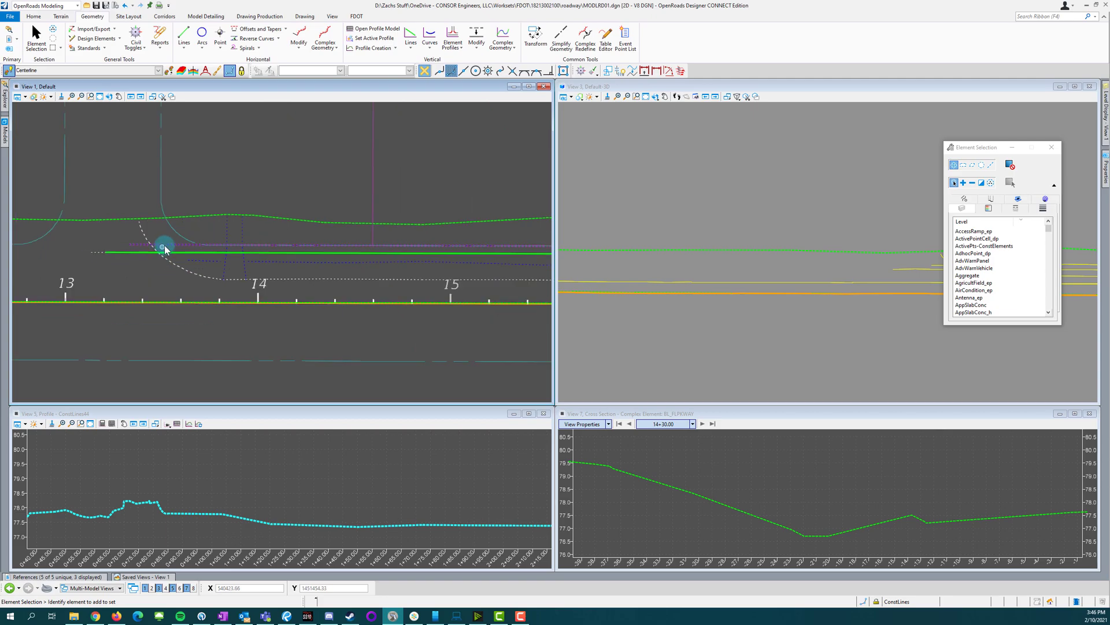
scroll(156, 271, down, 1)
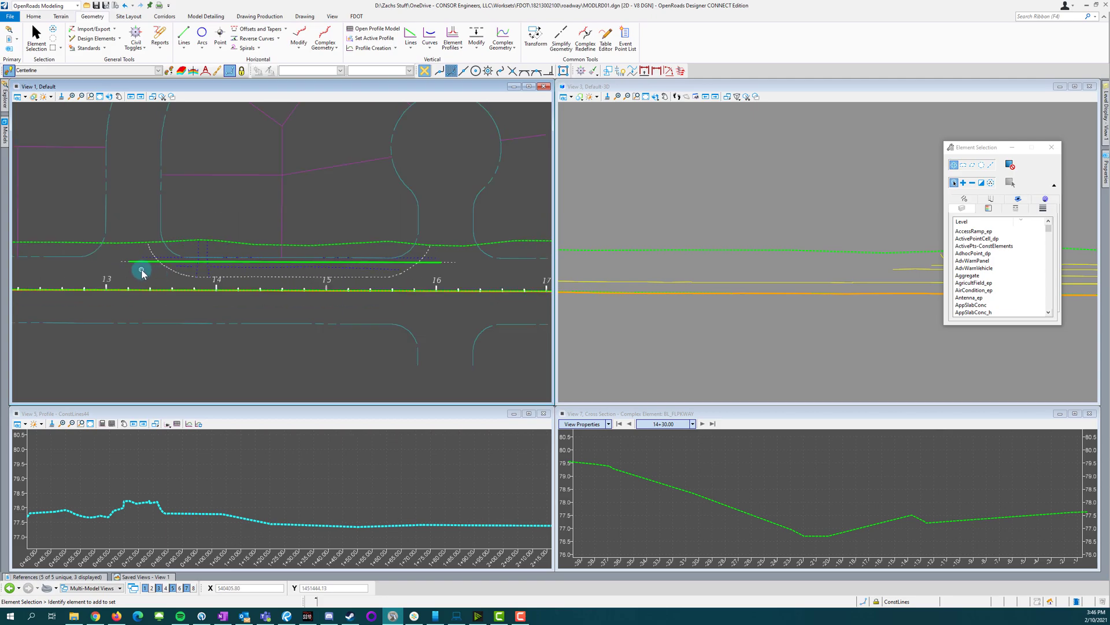
mouse_move(175, 256)
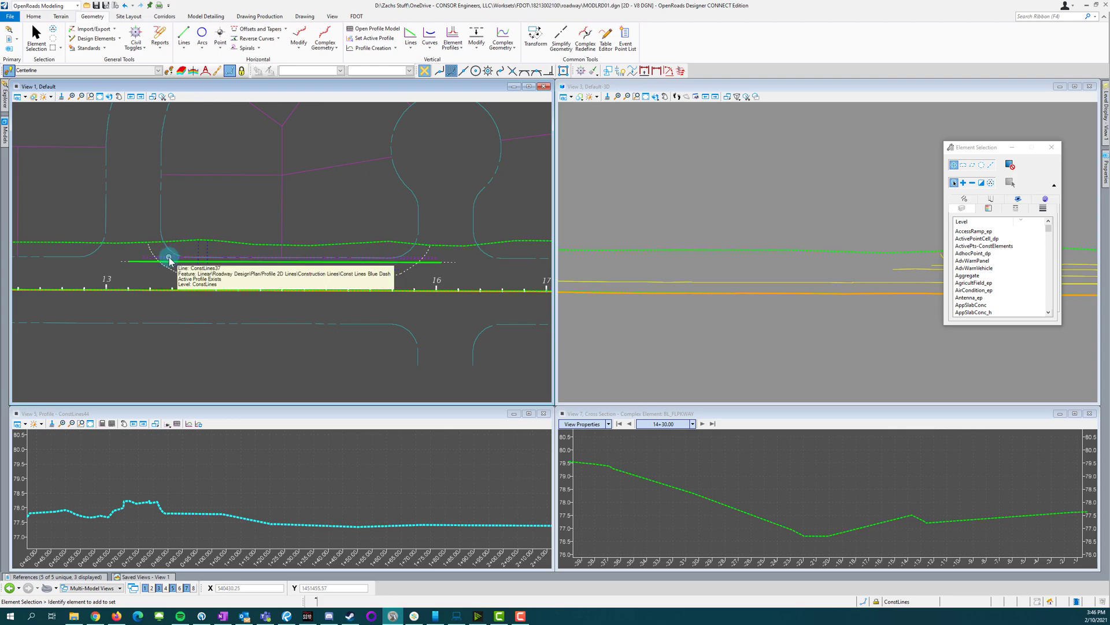
scroll(173, 255, up, 1)
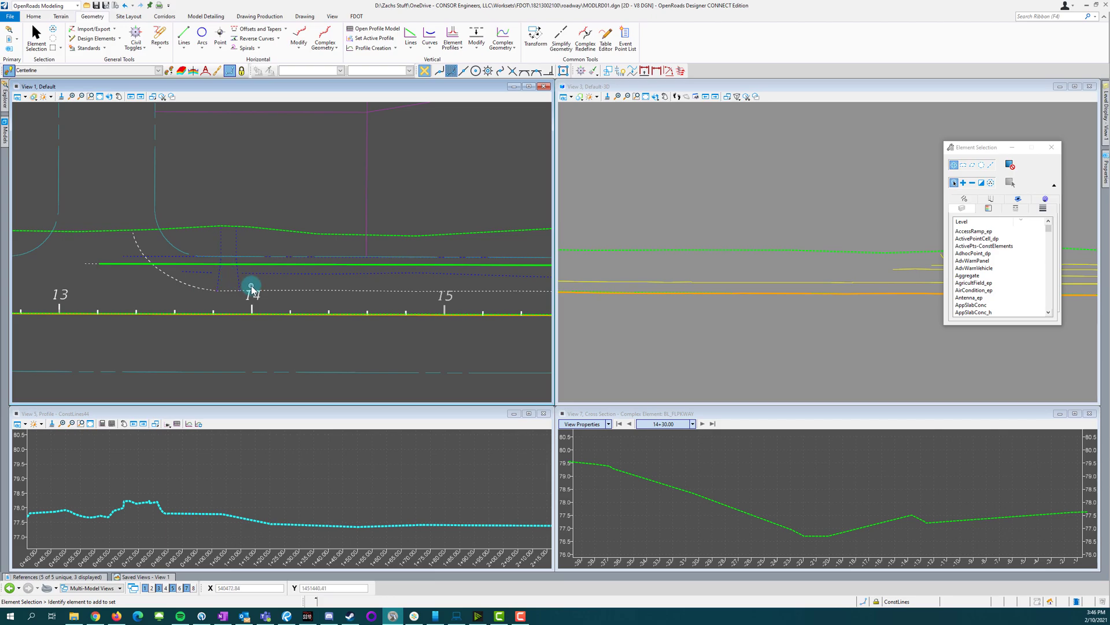
click(93, 265)
click(145, 295)
click(92, 262)
click(128, 283)
scroll(128, 284, down, 1)
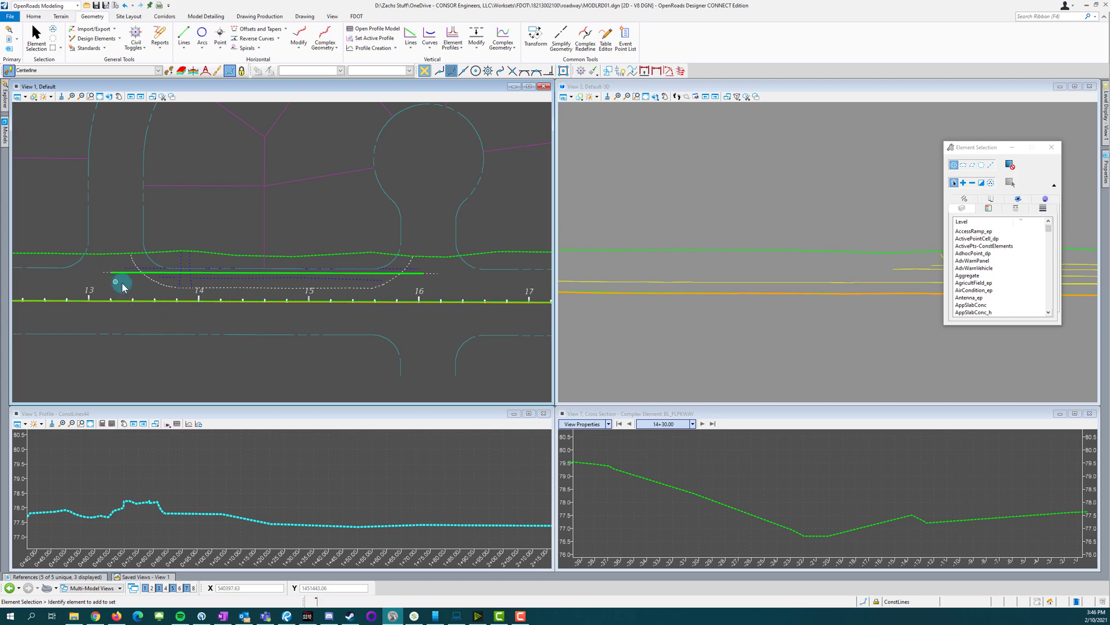
scroll(132, 287, up, 1)
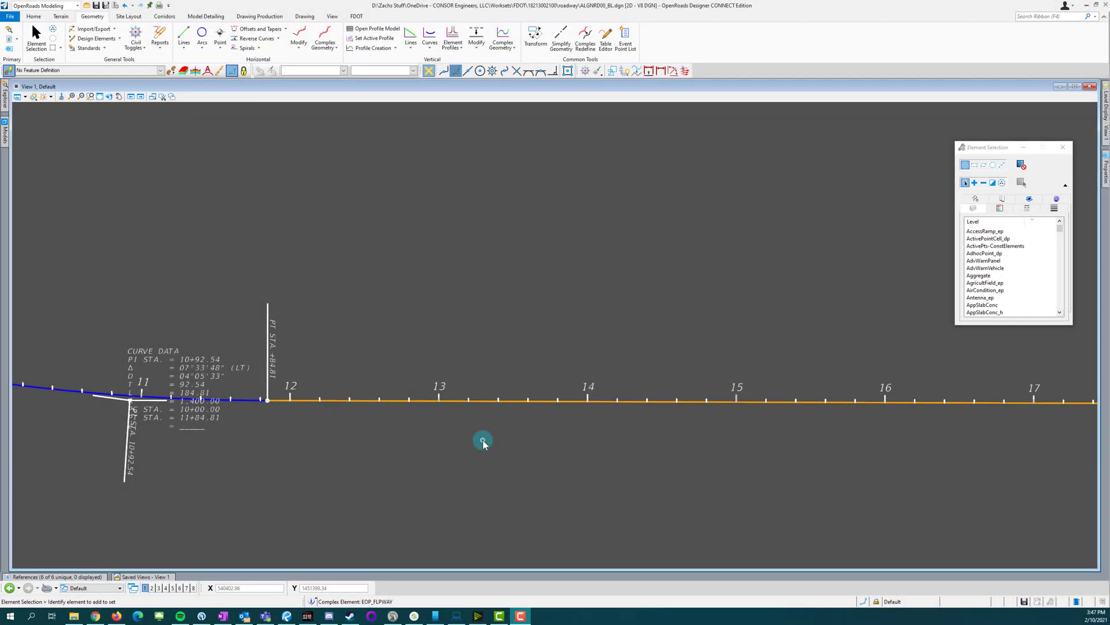
Step: Start attaching a reference to ALGNRD00_BL.dgn, rename MODLRD01.dgn in the roadway folder to MODLRD01_Test.dgn and select it
click(52, 576)
click(27, 456)
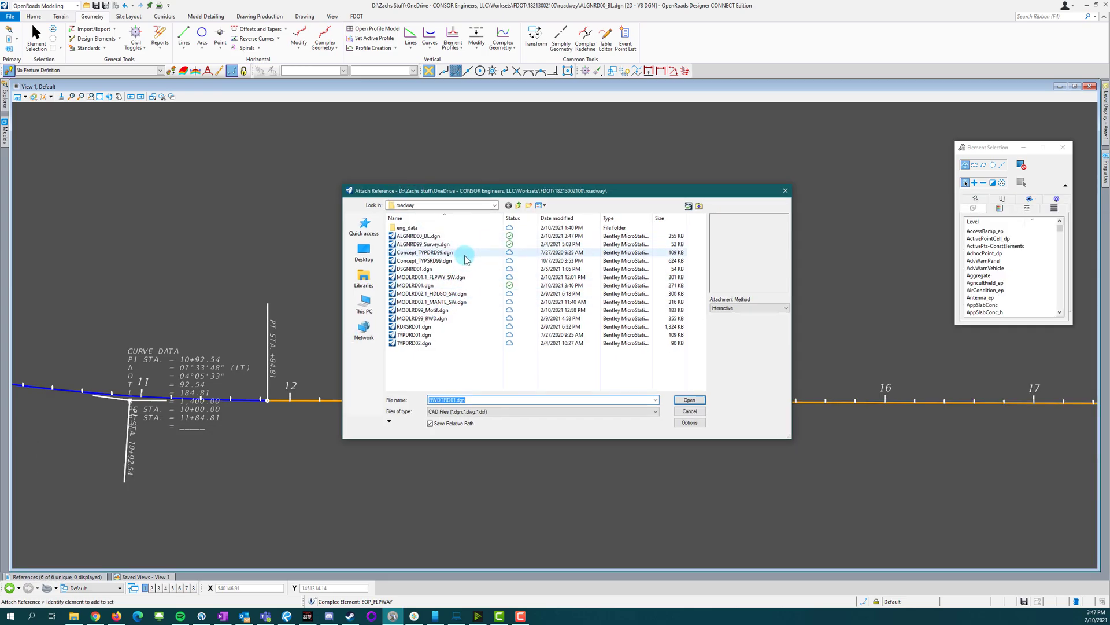
click(422, 287)
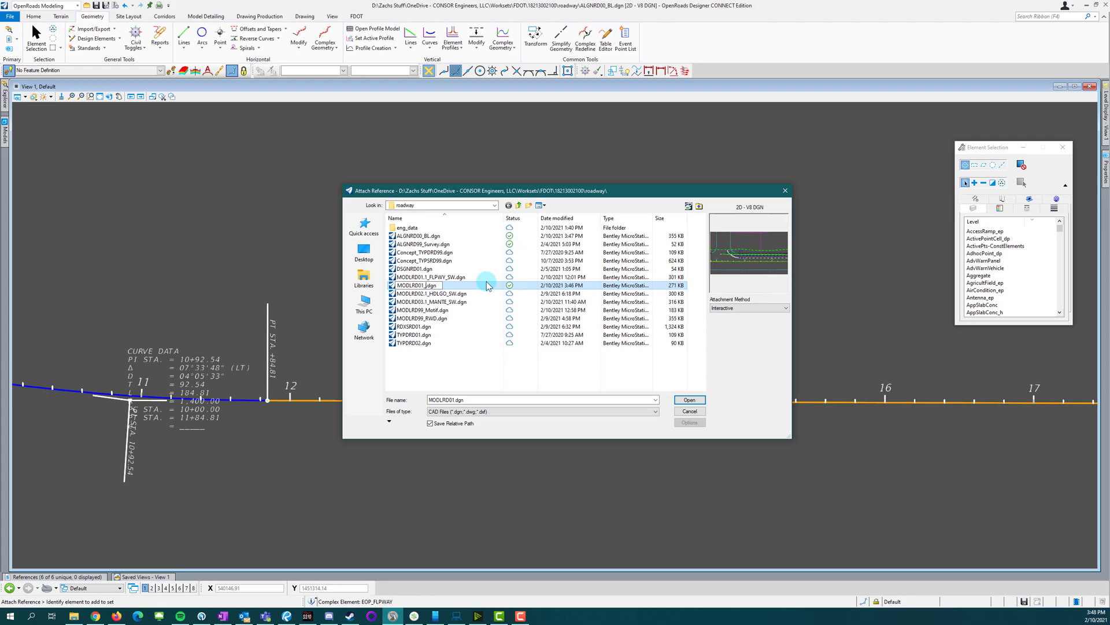
key(Return)
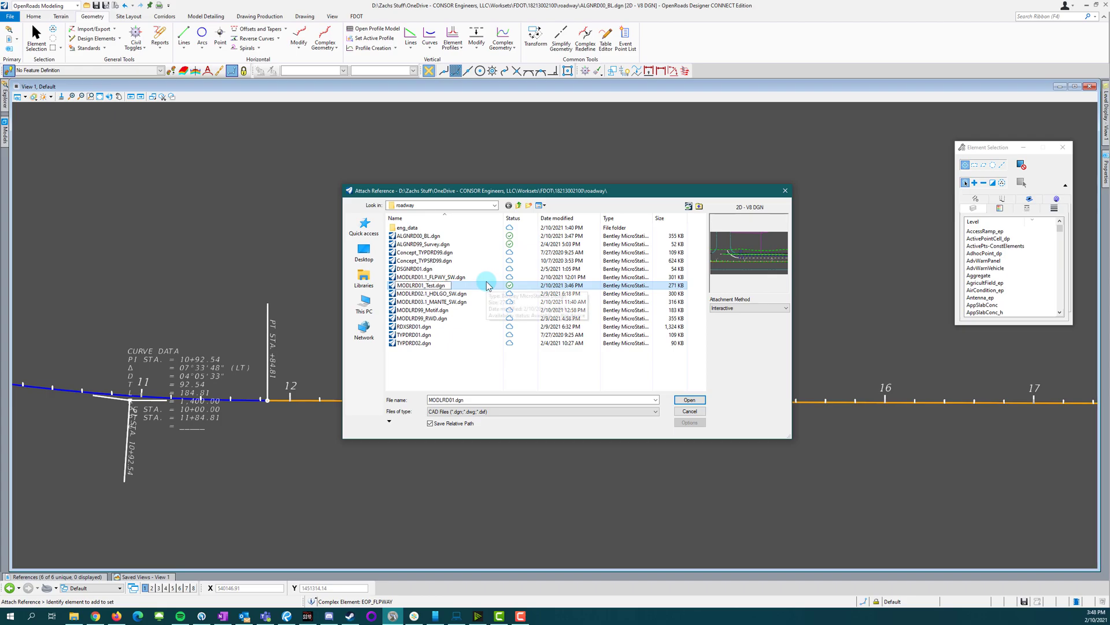
click(421, 285)
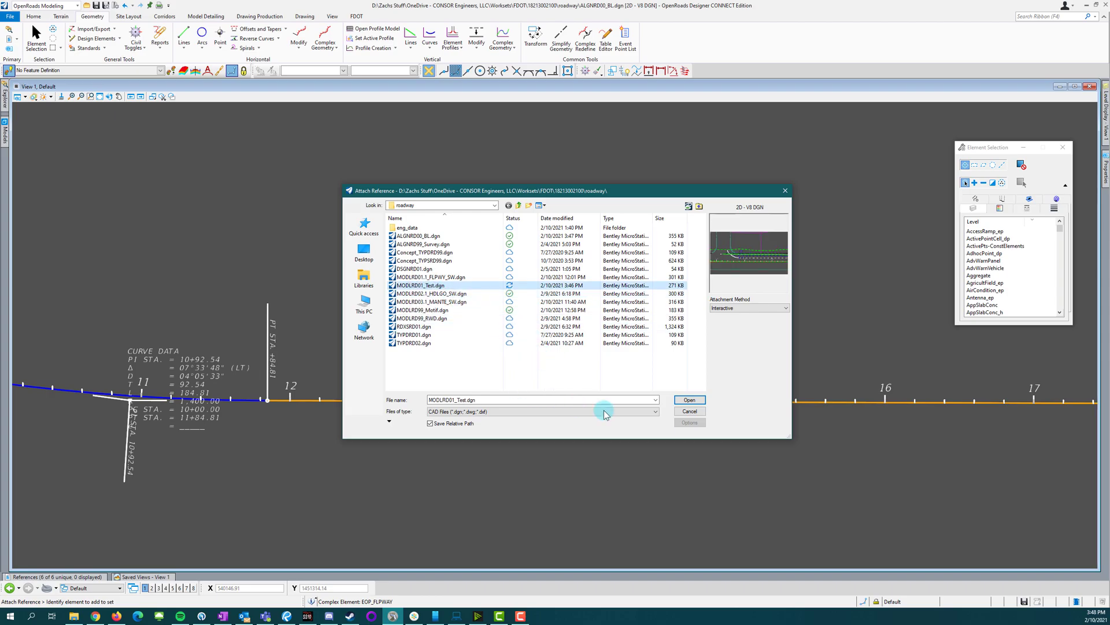
Step: Attach MODLRD01_Test.dgn as a reference using its Default model, Coincident - World orientation, 1"=50' detail scale and Live Nesting
click(705, 400)
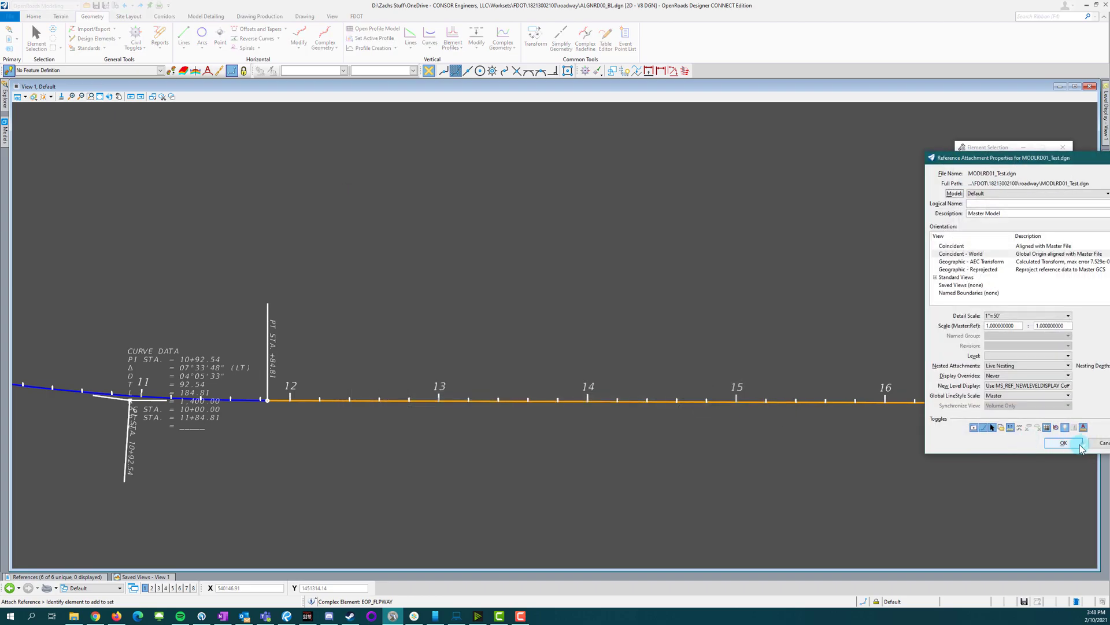
click(1064, 443)
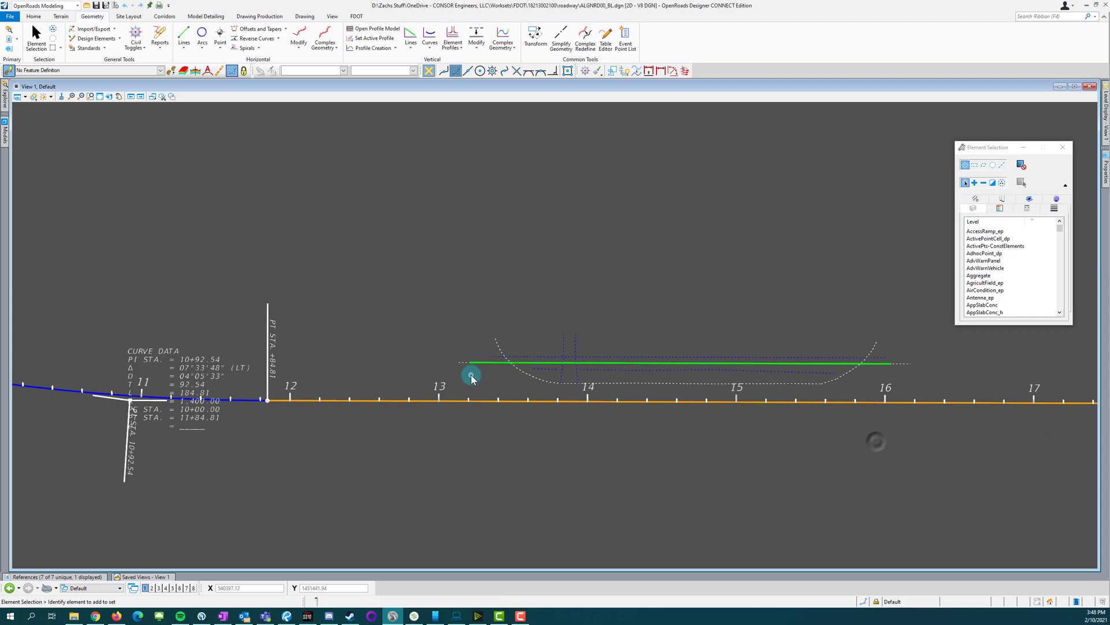
scroll(691, 383, up, 3)
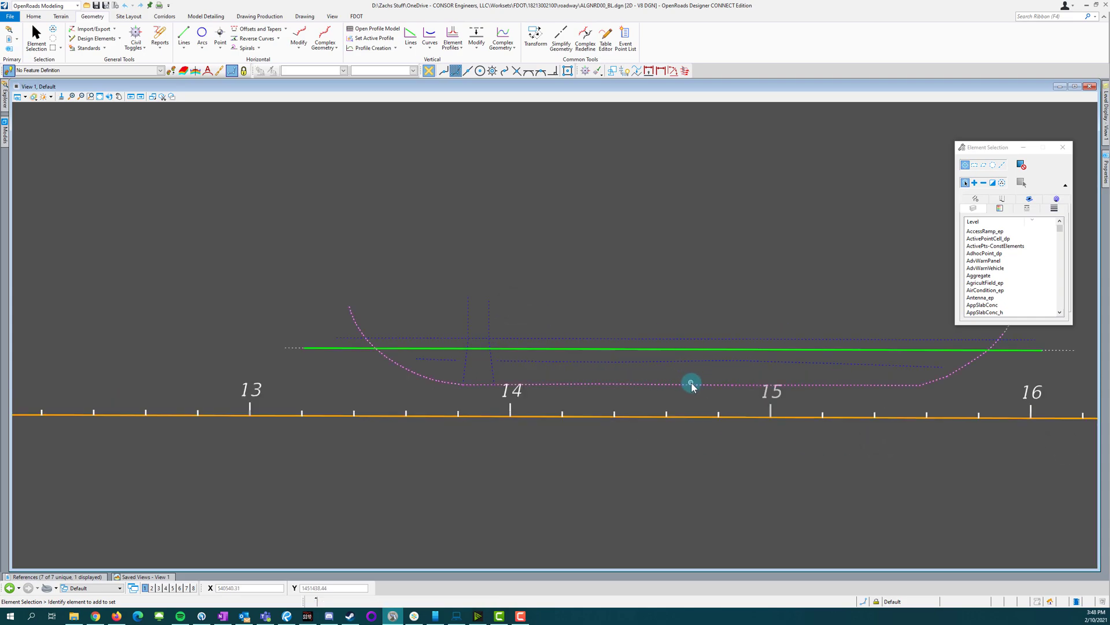
scroll(432, 359, down, 5)
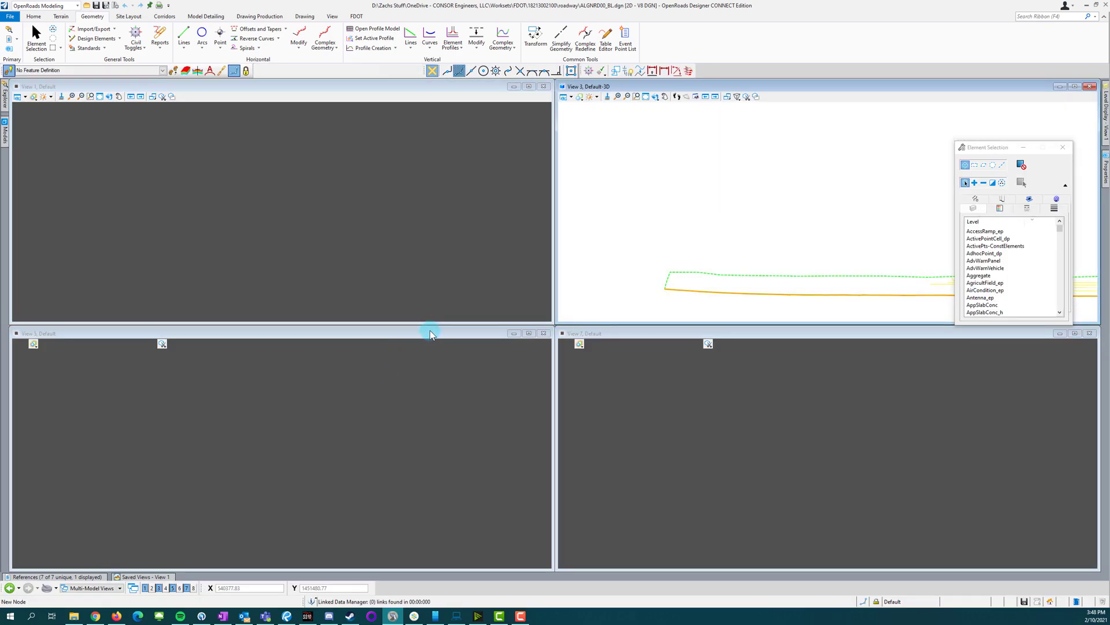
Step: In the Multi-Model Views layout, lower the boundaries beneath the plan and Default-3D views so that both become taller
click(431, 333)
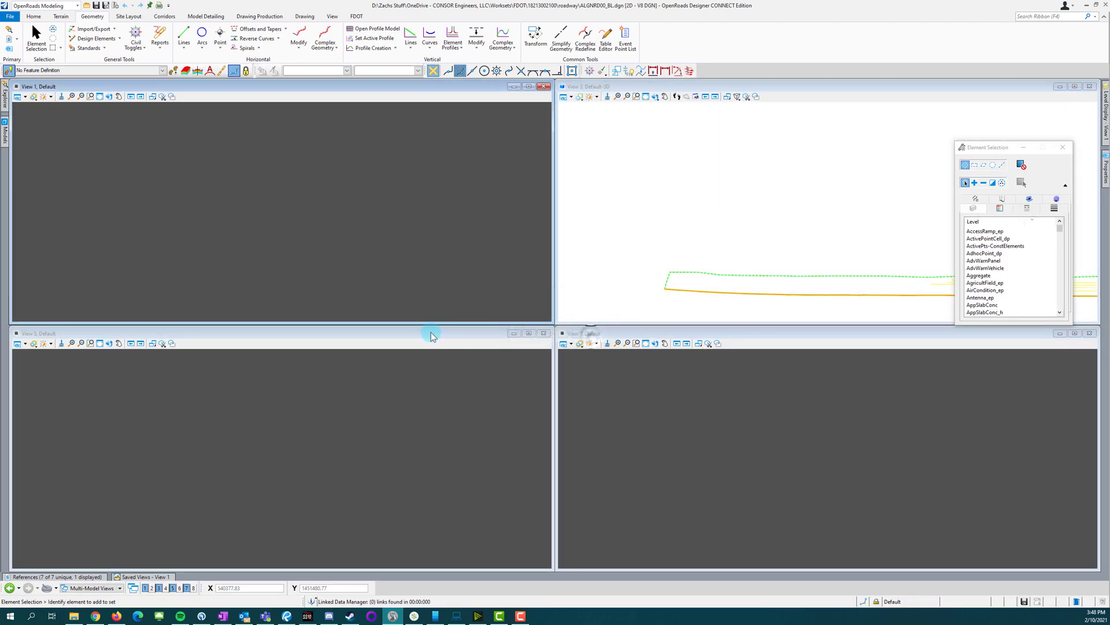
drag(429, 327, 431, 441)
drag(587, 326, 578, 438)
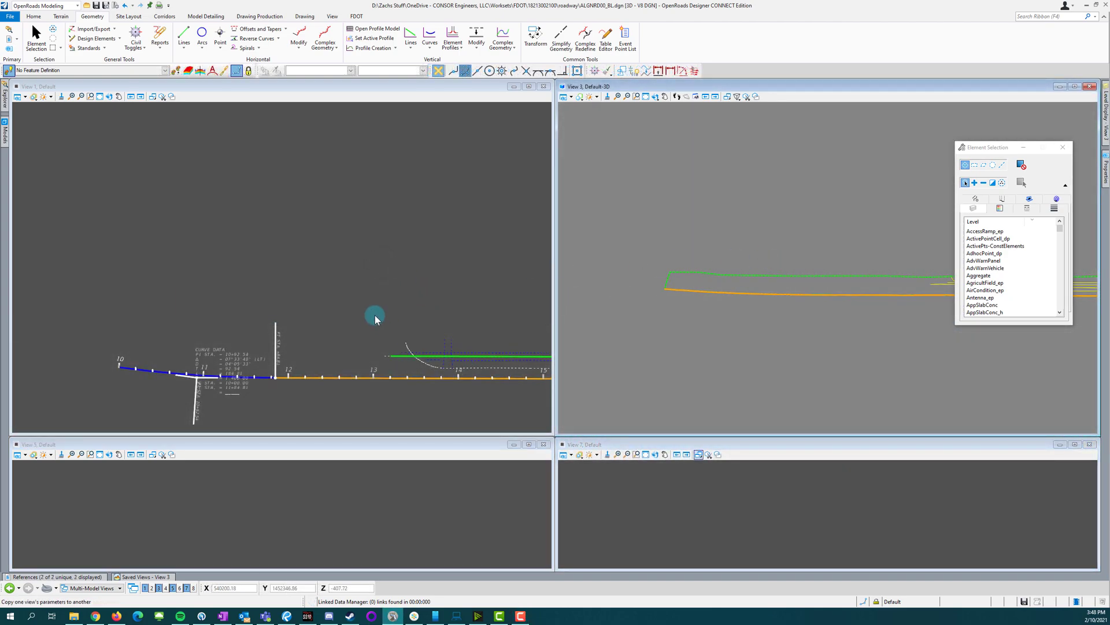
click(374, 315)
scroll(333, 290, down, 2)
scroll(399, 341, up, 5)
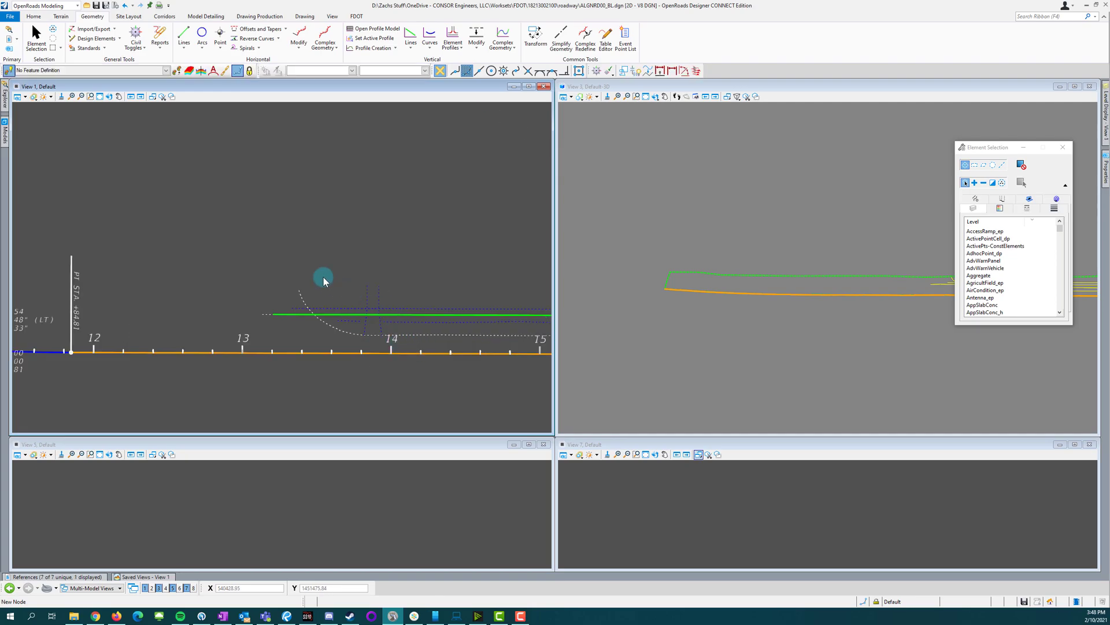
click(80, 574)
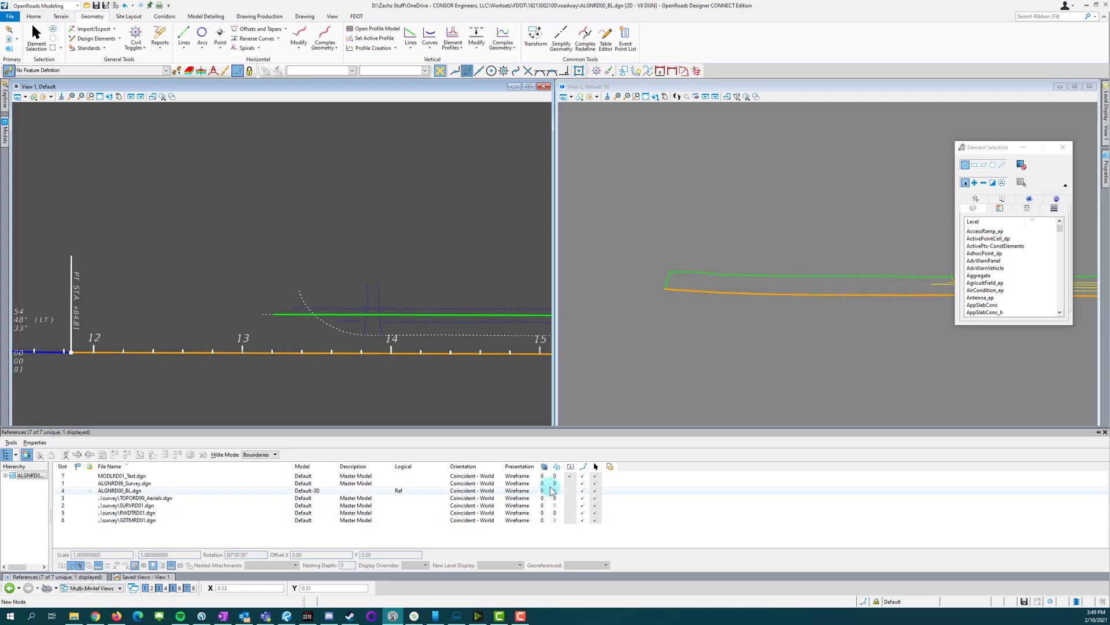
click(400, 249)
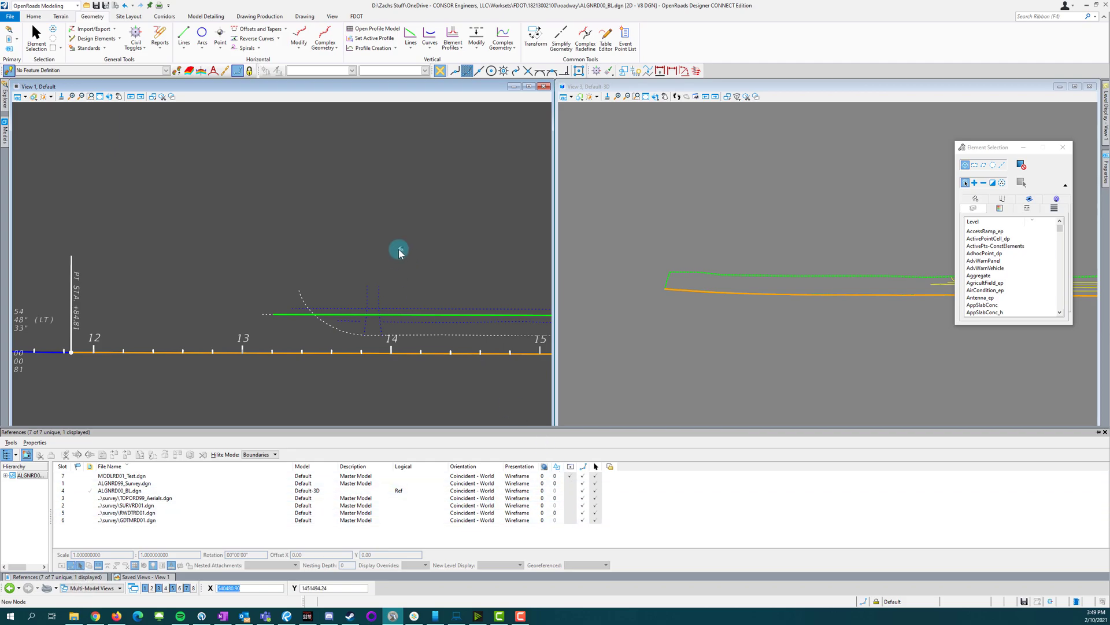
click(323, 240)
scroll(338, 293, up, 3)
click(154, 162)
click(175, 71)
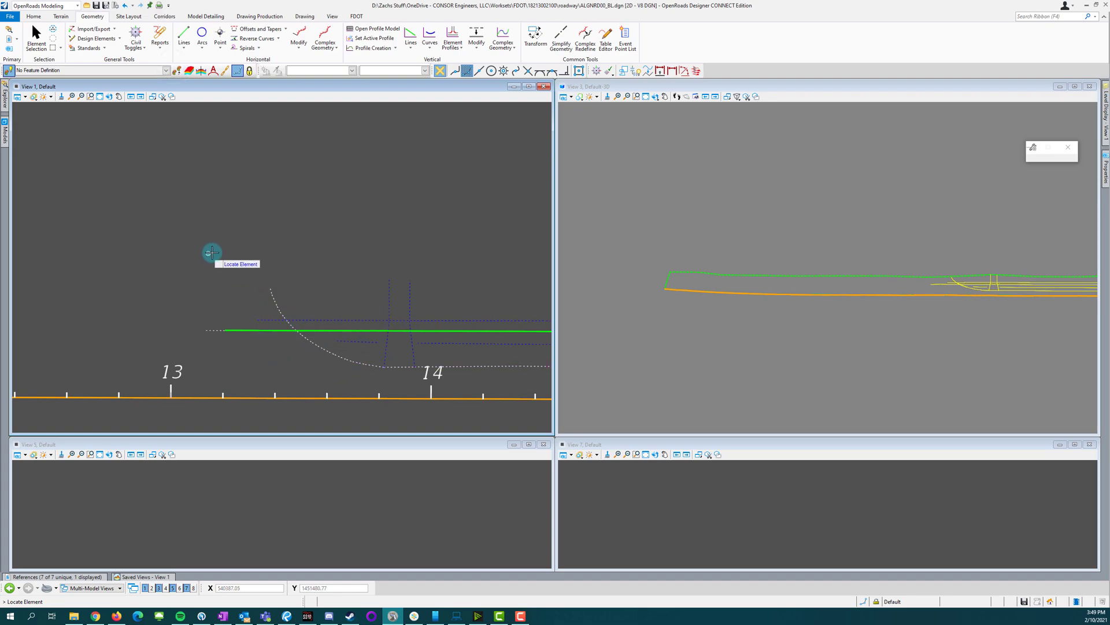
click(166, 71)
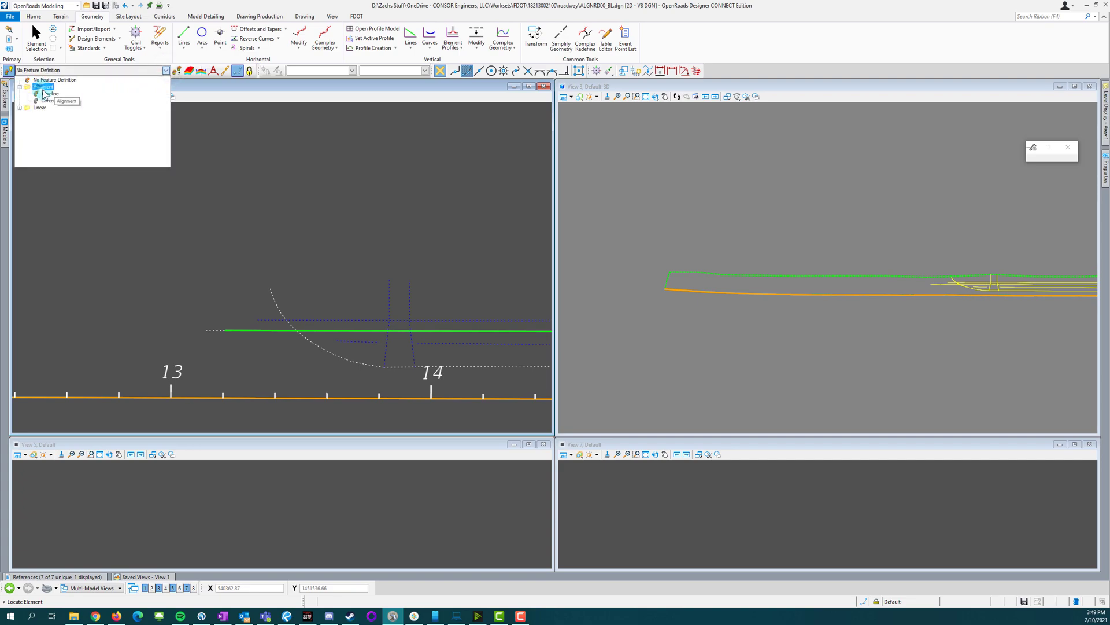
double_click(45, 109)
double_click(67, 121)
double_click(78, 128)
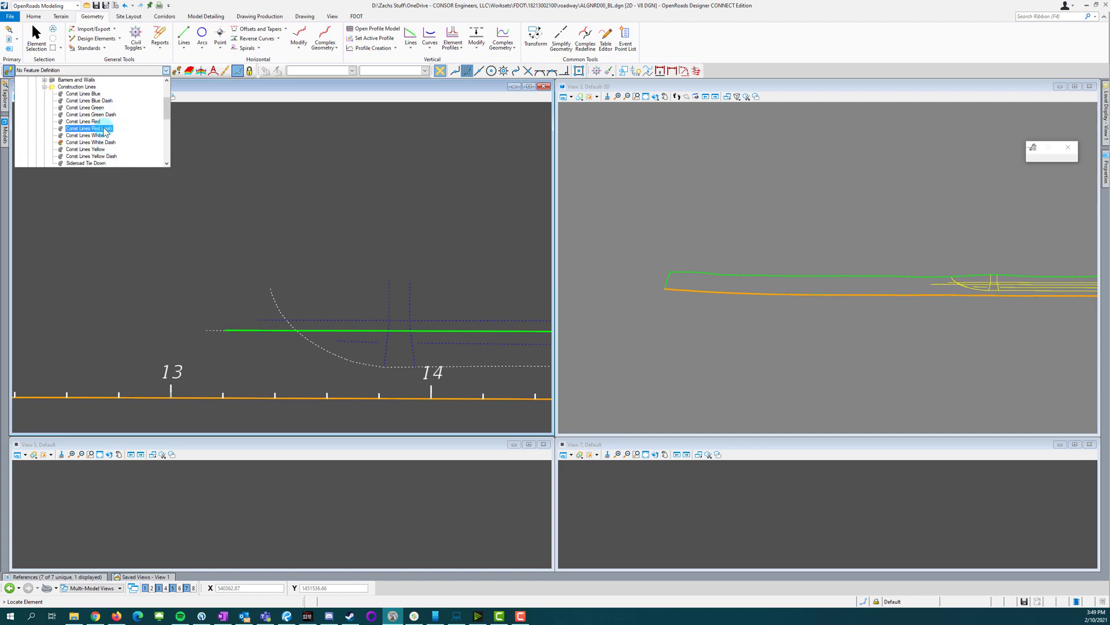
click(56, 88)
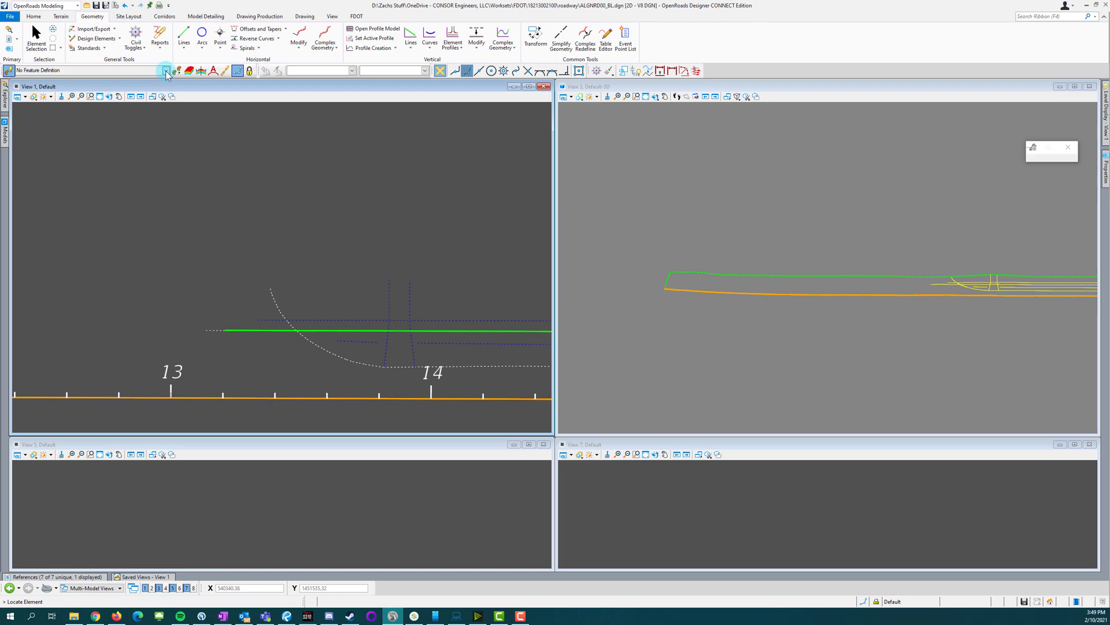
click(64, 118)
click(167, 71)
Step: Match the active feature definition to the white dashed curve, and change it to Const Lines Red Dash
click(172, 99)
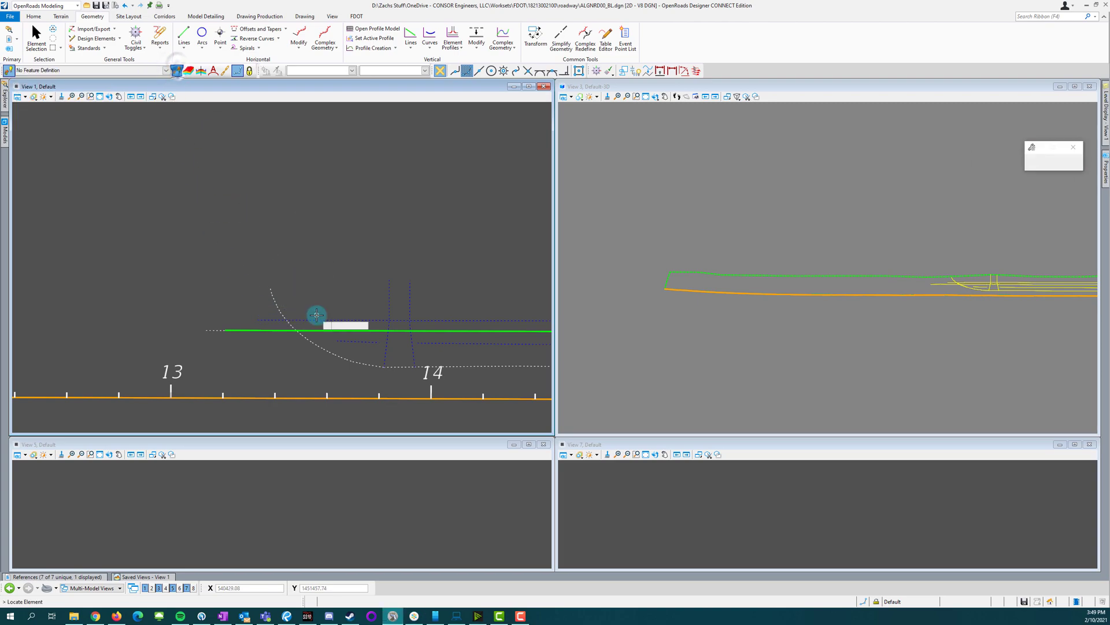
click(277, 305)
click(166, 71)
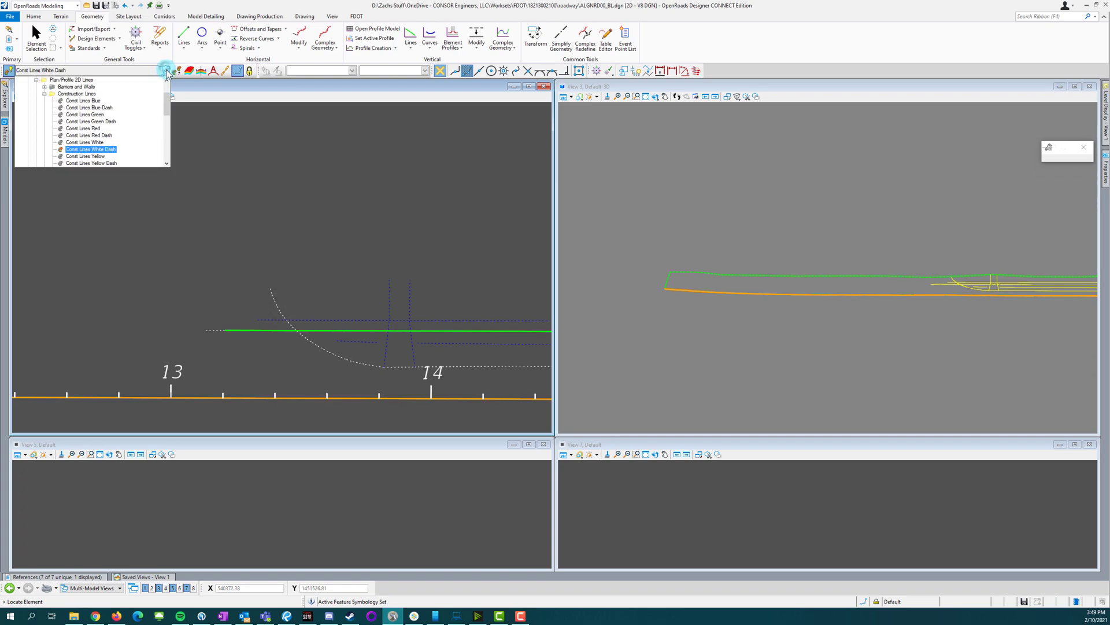
click(93, 135)
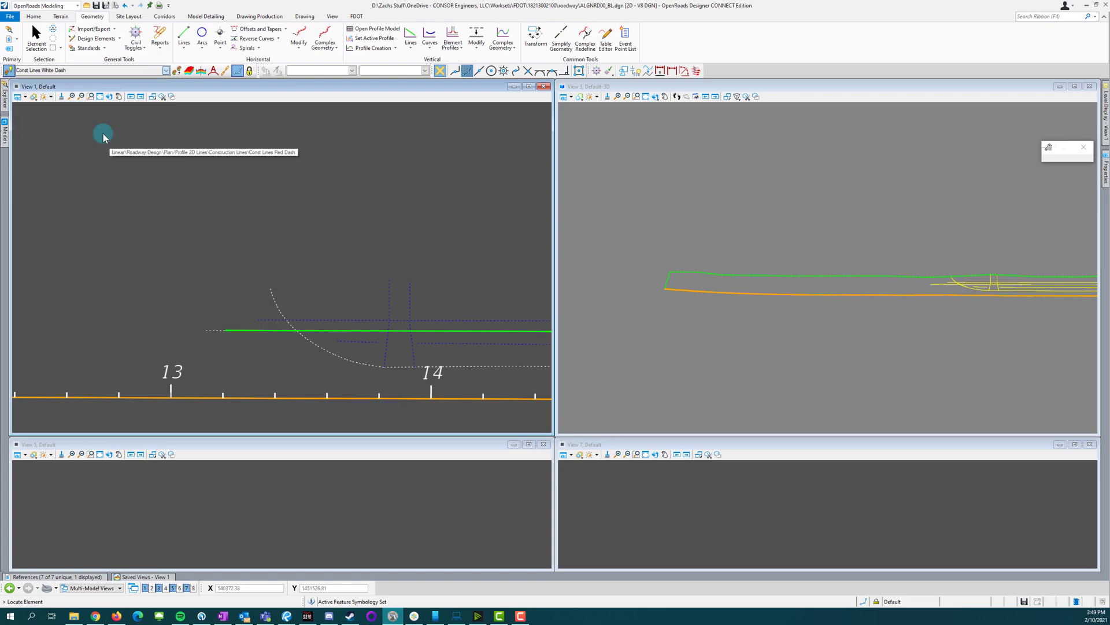
click(246, 202)
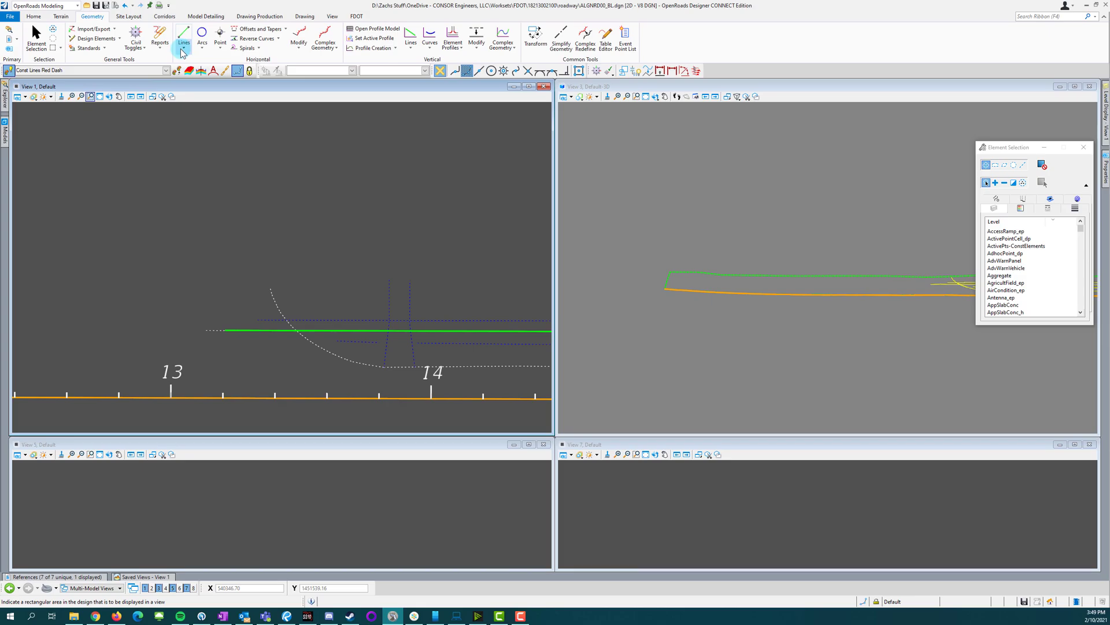
Step: Turn off the CLConst_dp level of the MODLRD01_Test.dgn reference in View 1
click(319, 332)
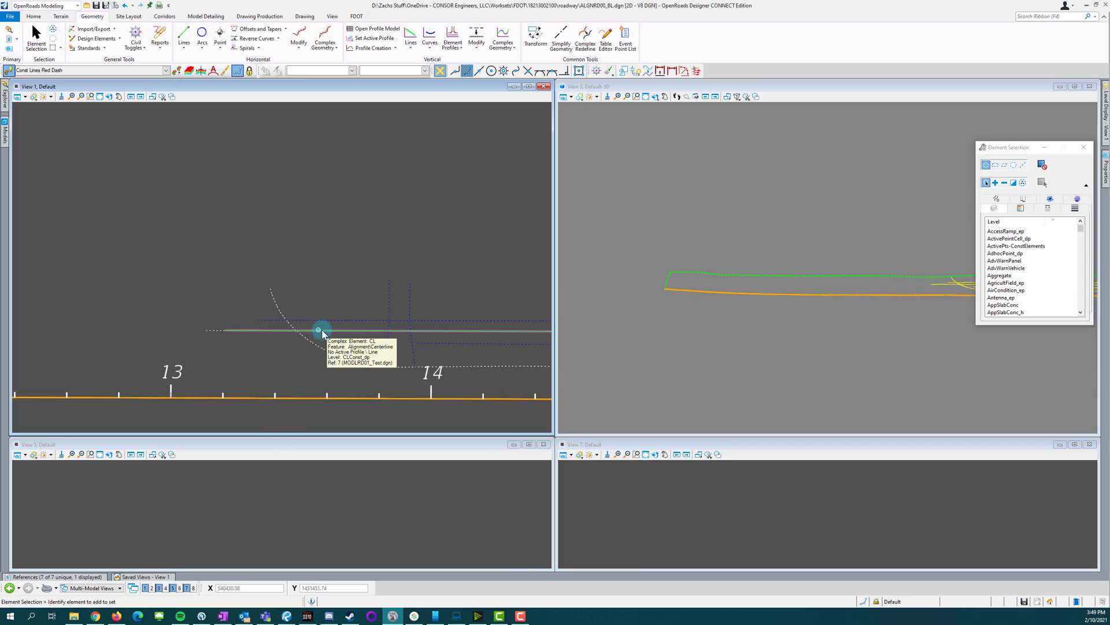
click(1106, 119)
click(1041, 178)
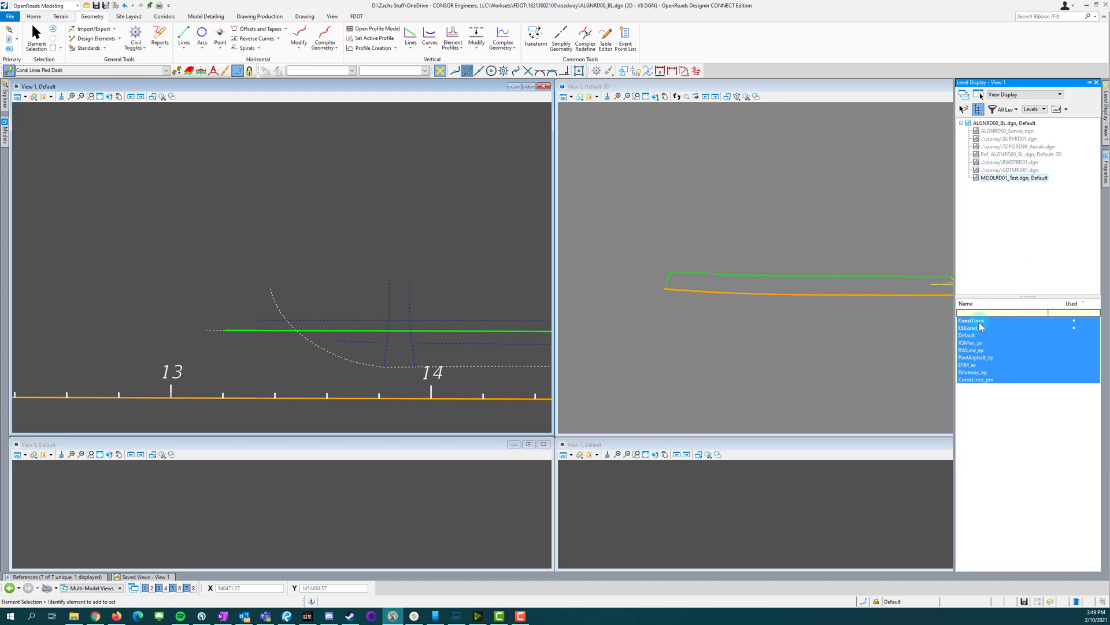
Step: Draw a line by angle from the baseline between stations 13 and 14, through the intersection of the white dashed curve and straight line, with skew 90
click(183, 50)
mouse_move(228, 90)
click(266, 123)
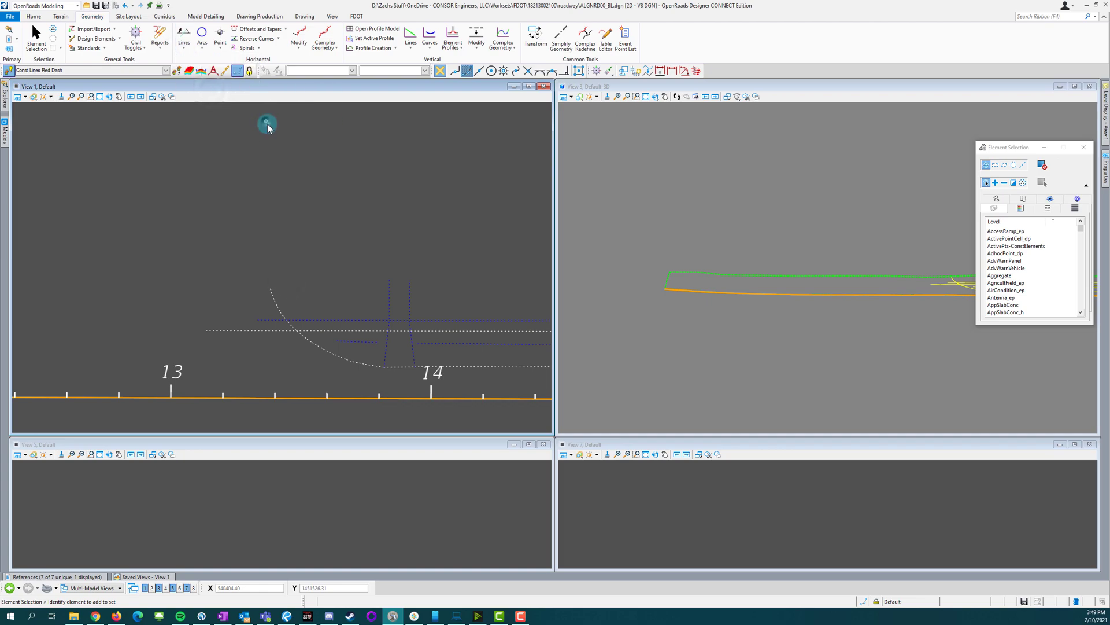
click(295, 396)
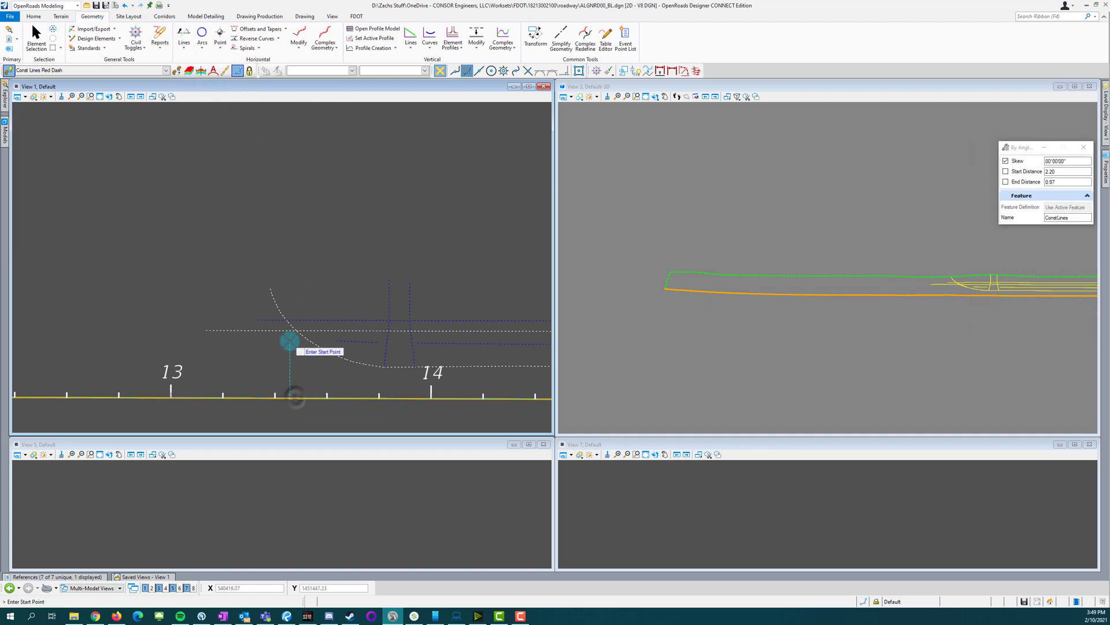
click(527, 70)
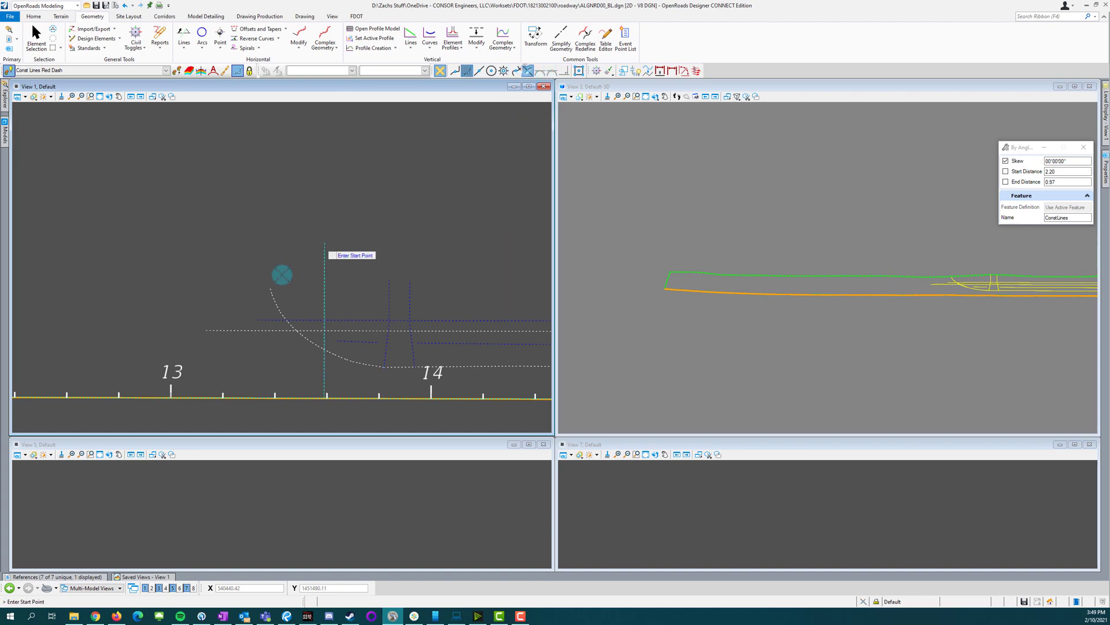
scroll(298, 330, up, 3)
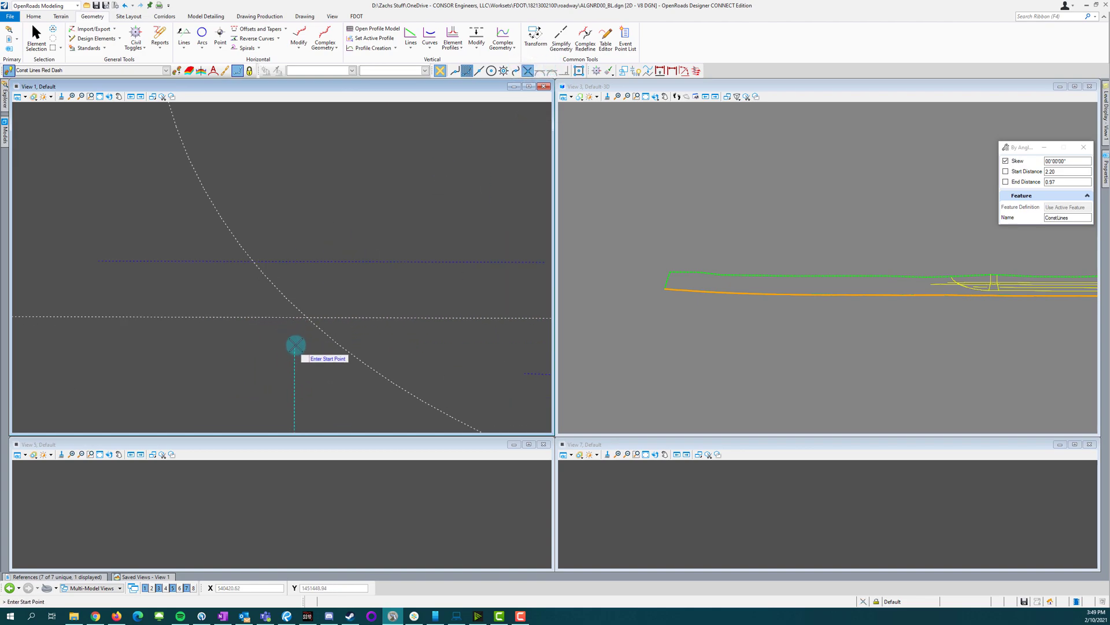
click(308, 317)
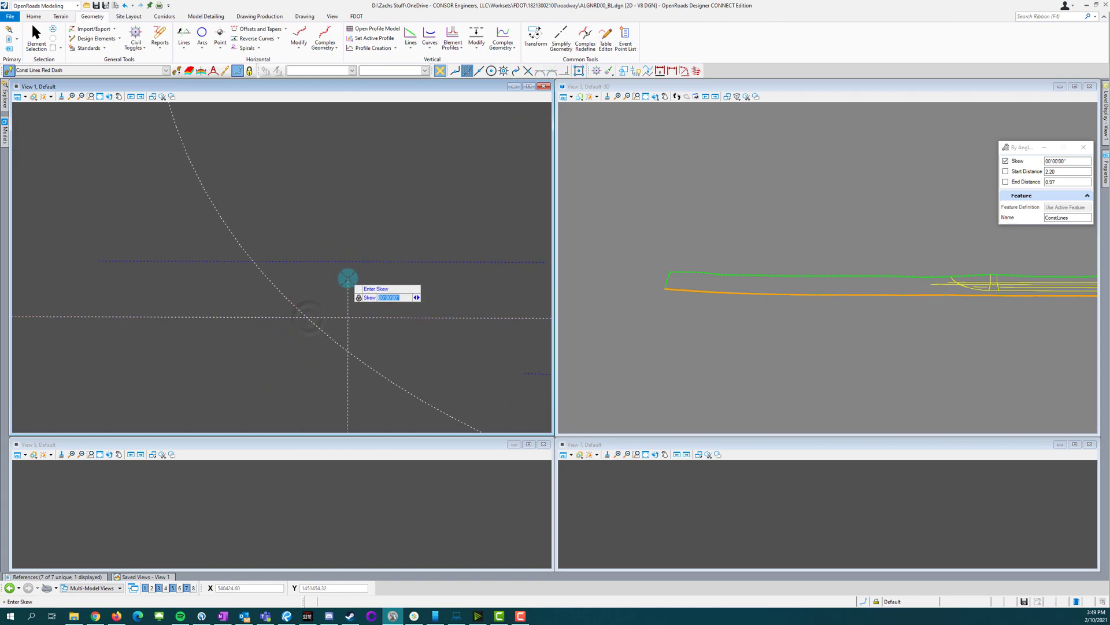
text(90)
key(Return)
scroll(322, 272, down, 2)
click(323, 246)
scroll(337, 241, down, 2)
click(351, 304)
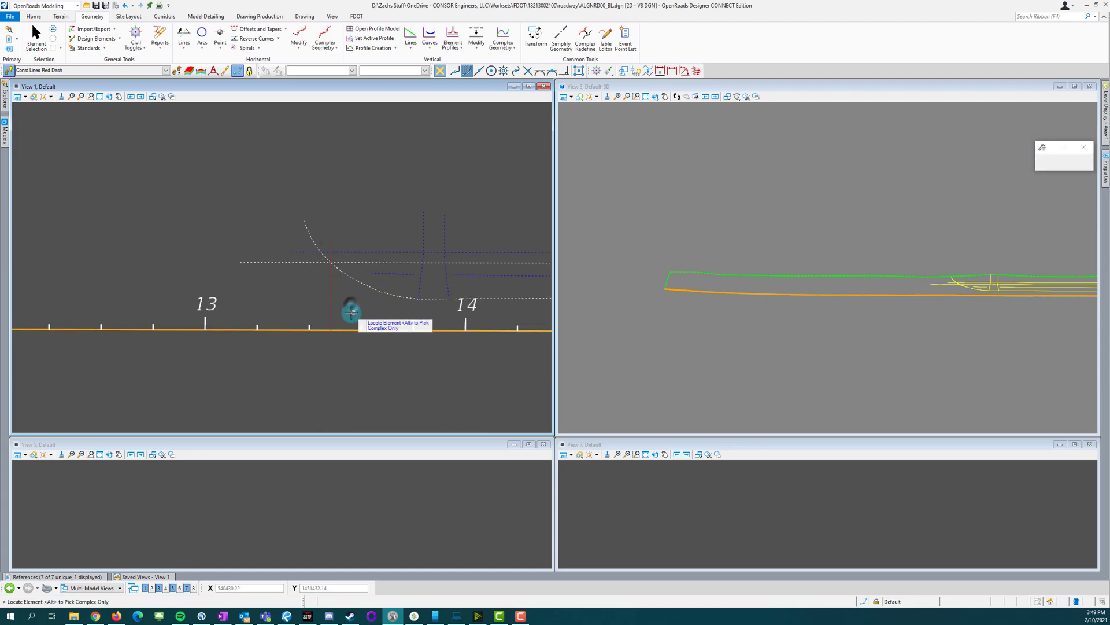
Step: Draw a line perpendicular to the baseline just before station 14, through the first blue dashed cross line's intersection with the straight white dashed line
scroll(119, 290, down, 2)
scroll(249, 312, up, 4)
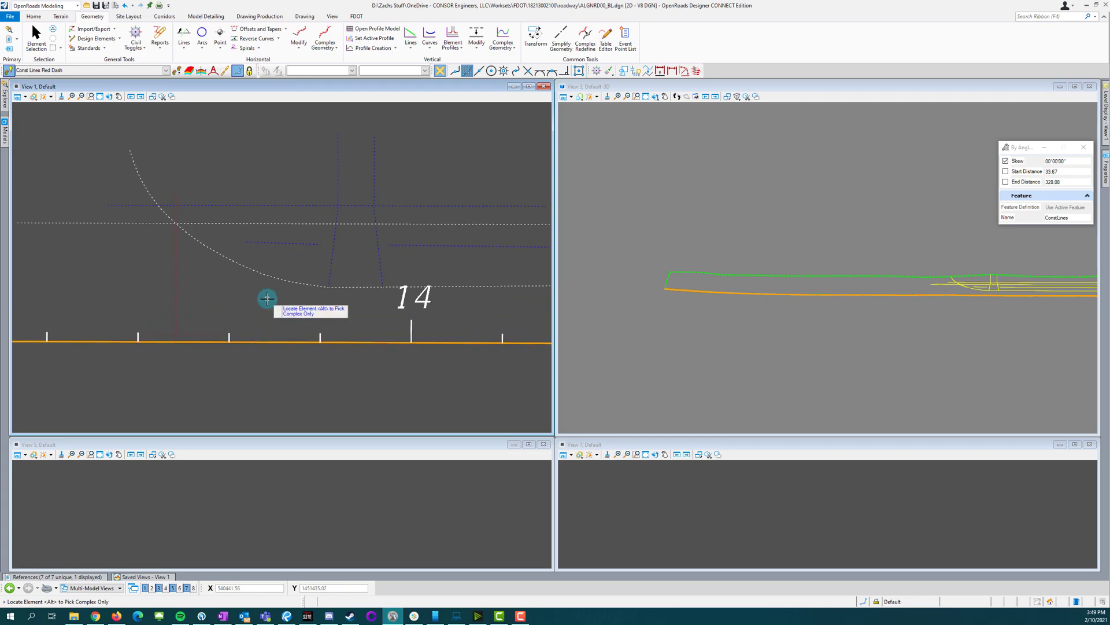
click(344, 342)
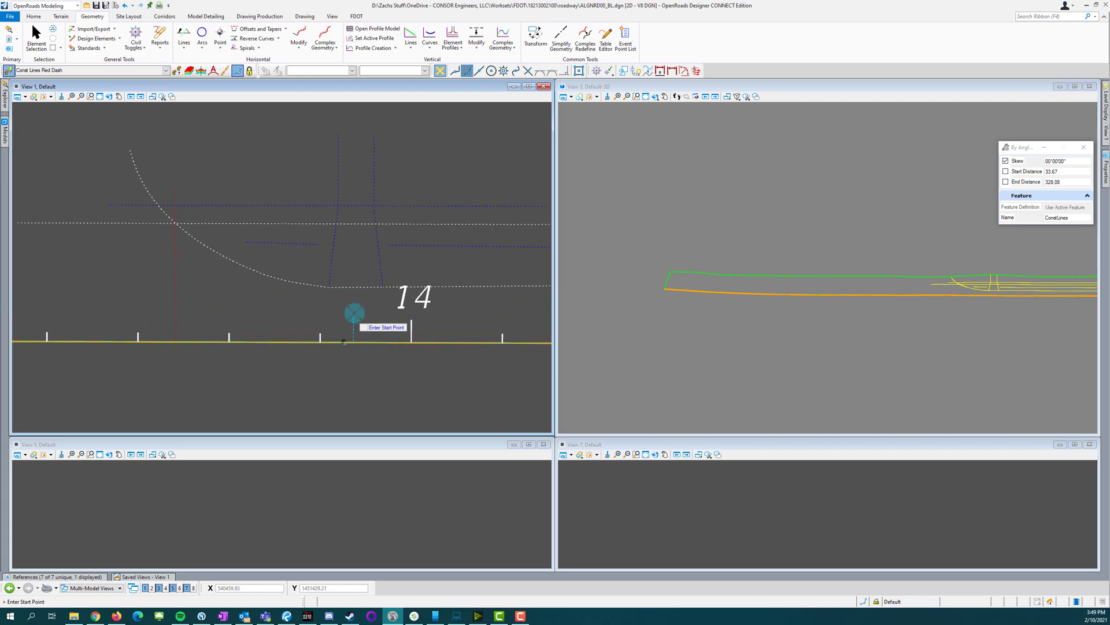
scroll(315, 233, up, 4)
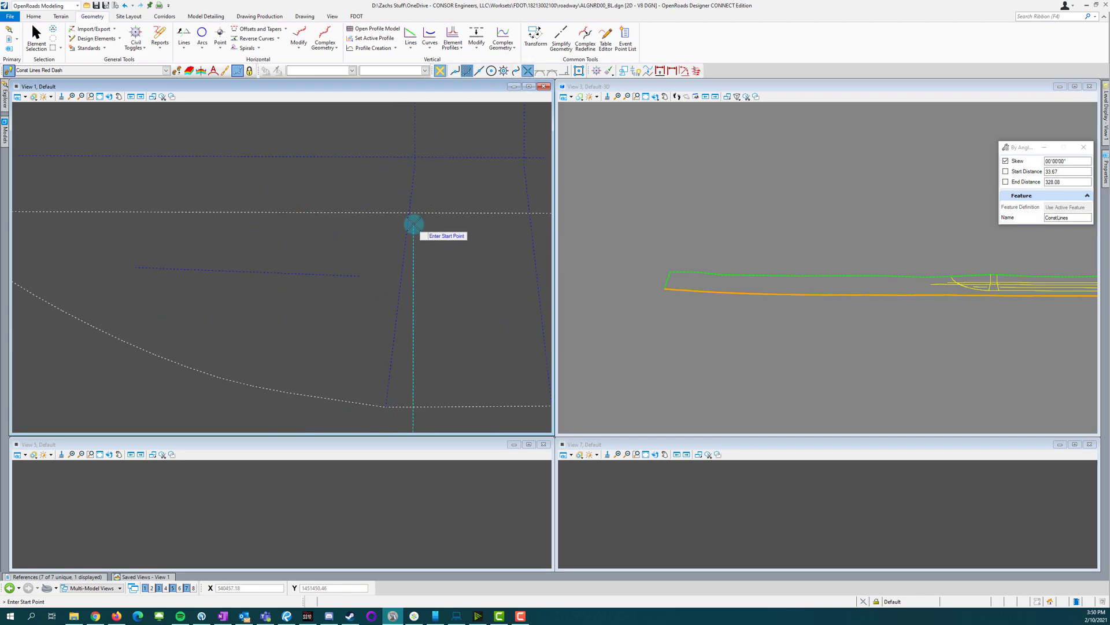
click(410, 244)
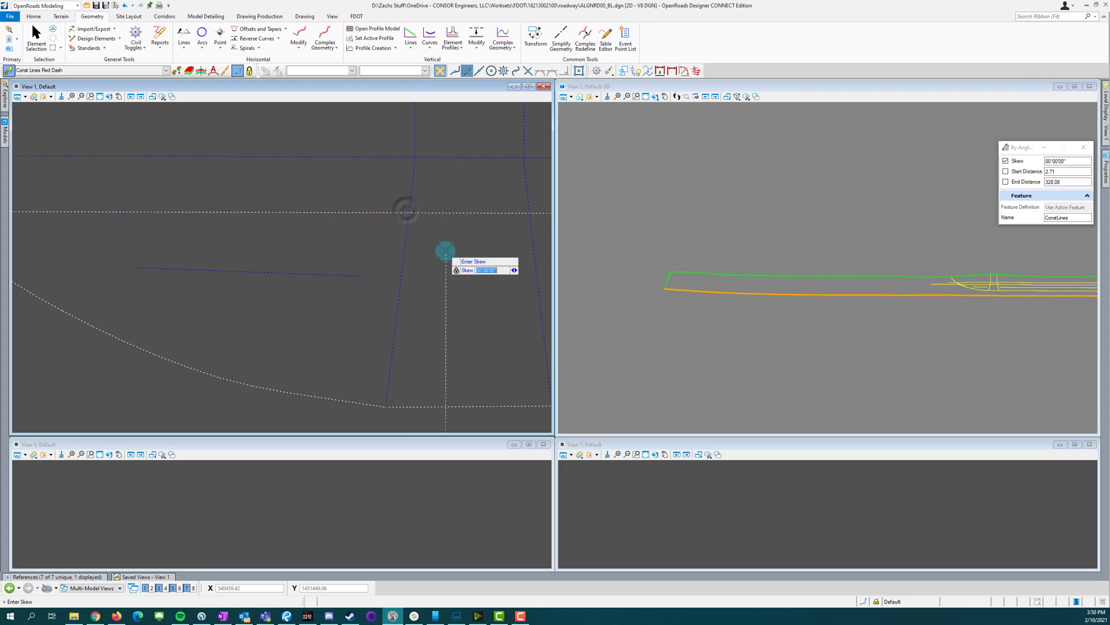
scroll(371, 115, down, 3)
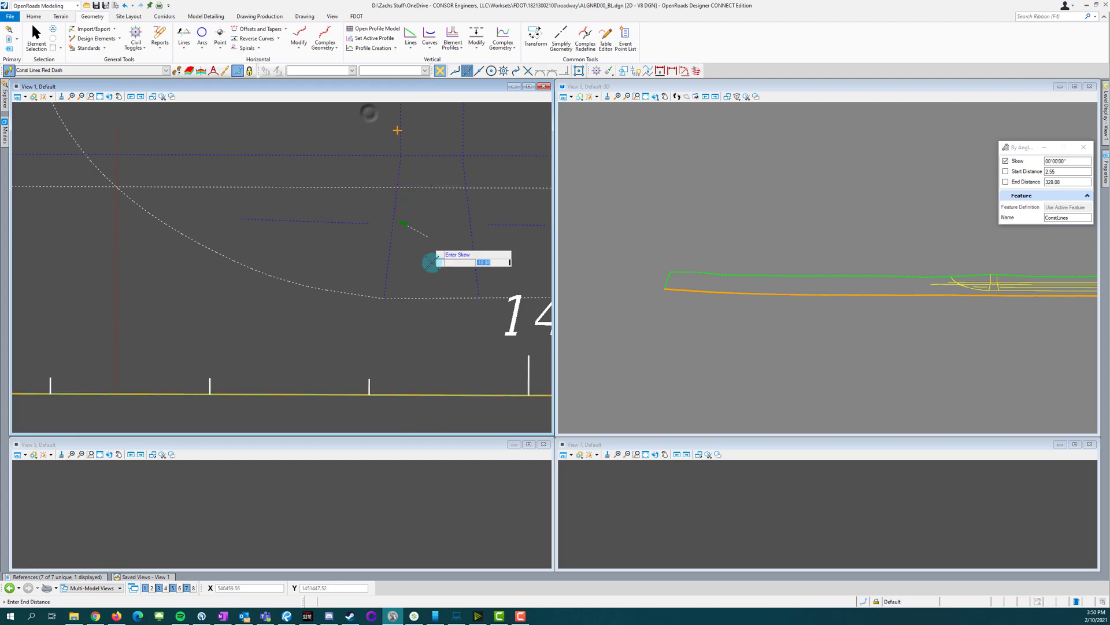
click(423, 285)
Step: Draw a line perpendicular to the baseline through the second blue dashed cross line's intersection with the white dashed line, with end distance 0
click(450, 396)
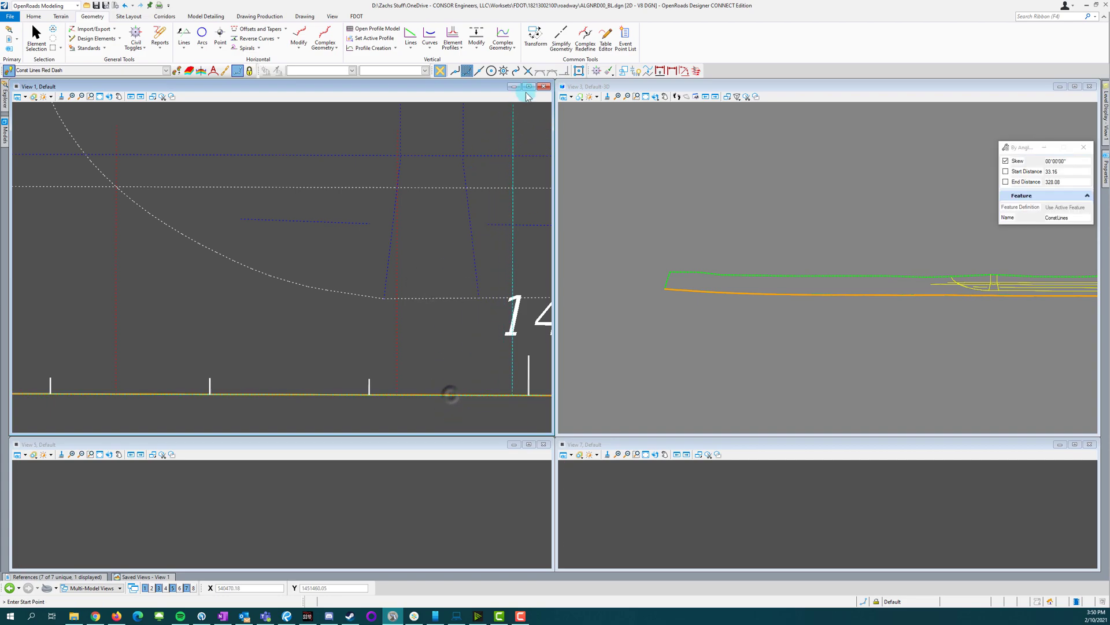
click(469, 191)
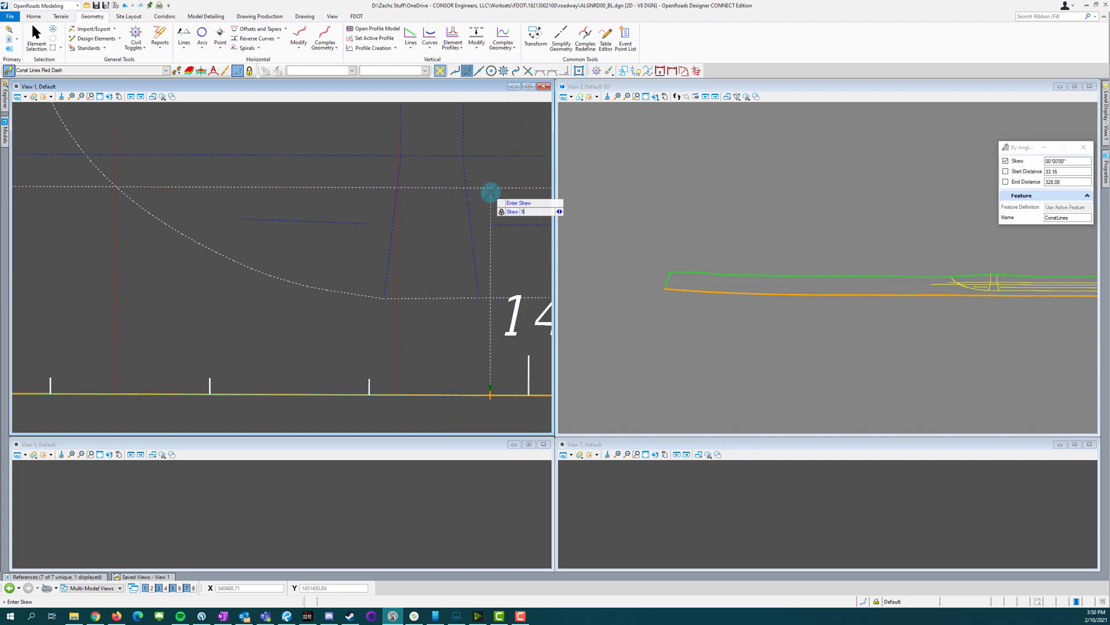
click(479, 134)
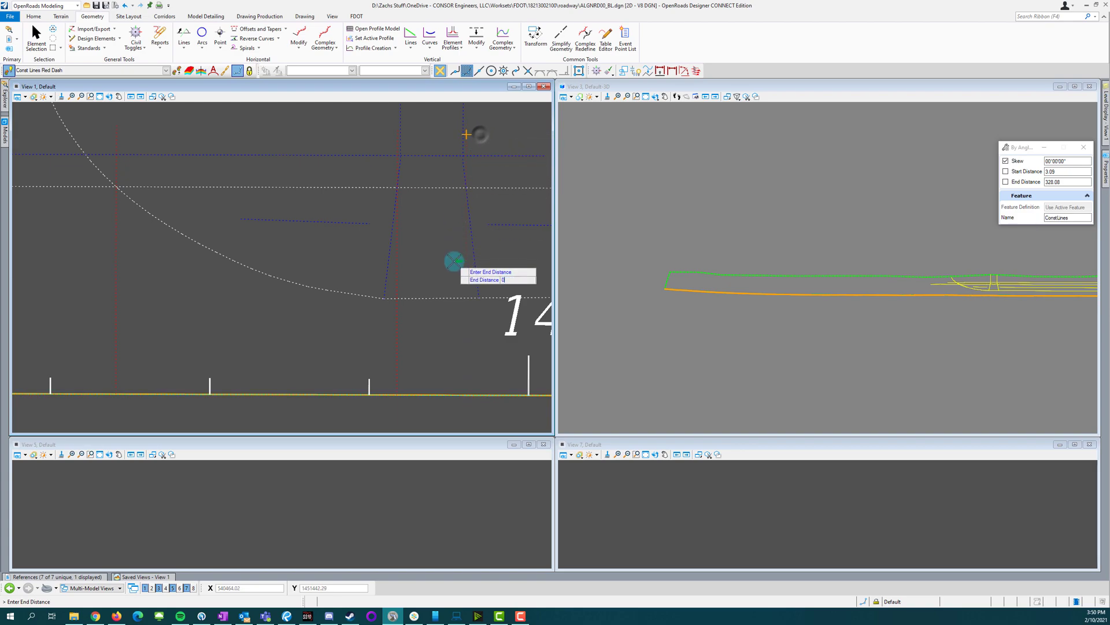
click(453, 262)
Step: Draw a line with skew 90 from the baseline before station 16, through the intersection of the far white dashed curve and straight line
scroll(173, 289, down, 7)
scroll(405, 295, up, 3)
click(483, 318)
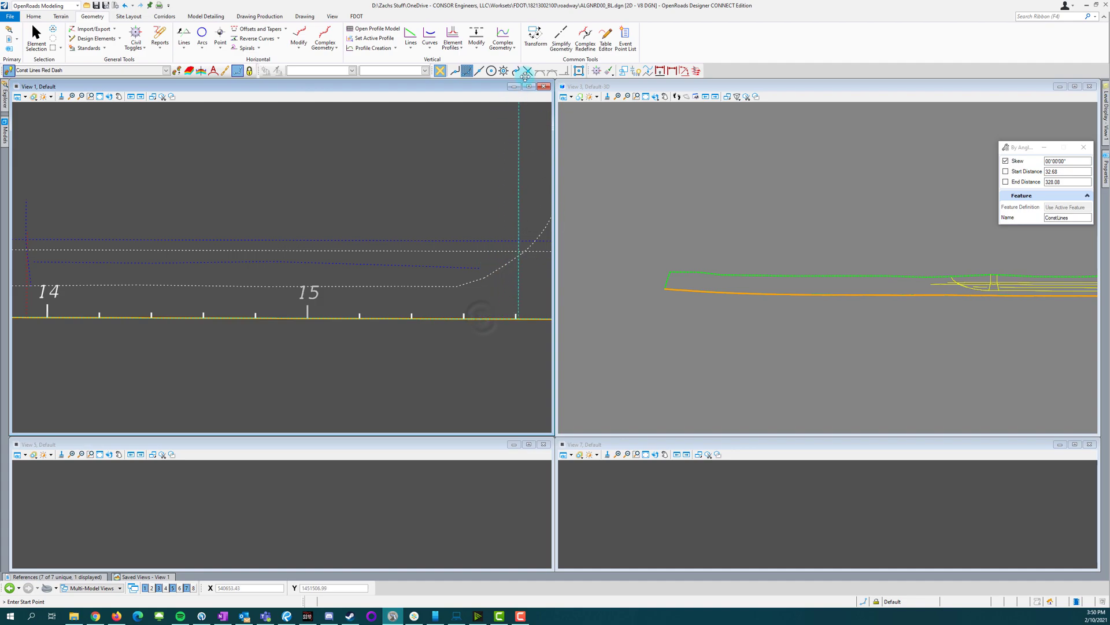
scroll(523, 280, up, 2)
scroll(525, 232, up, 2)
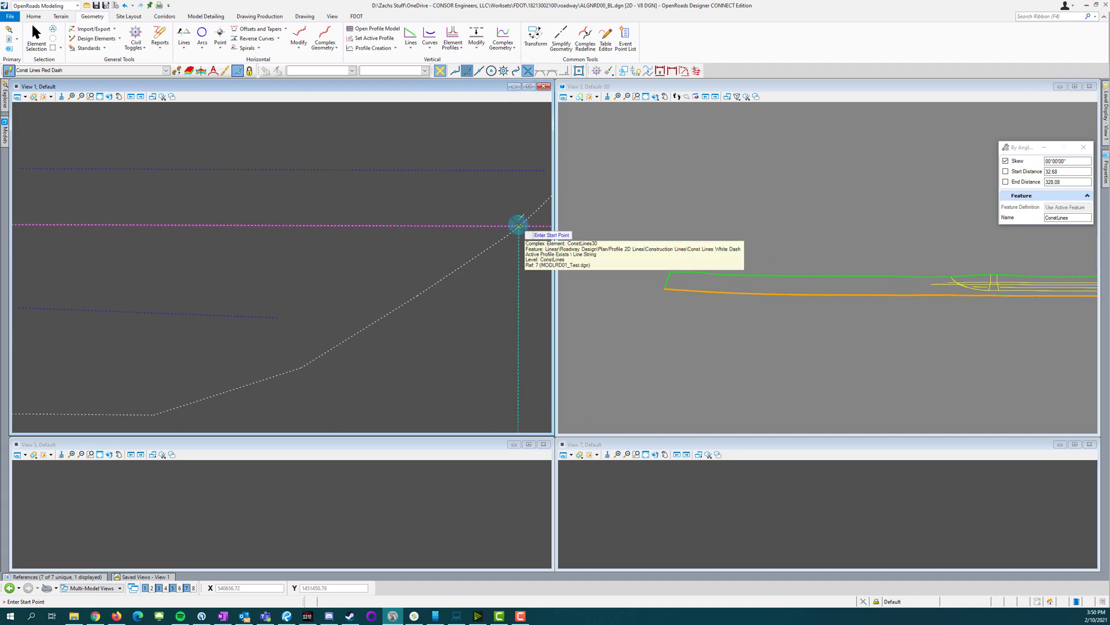
click(519, 225)
text(90)
key(Return)
click(459, 132)
click(458, 132)
scroll(459, 132, down, 5)
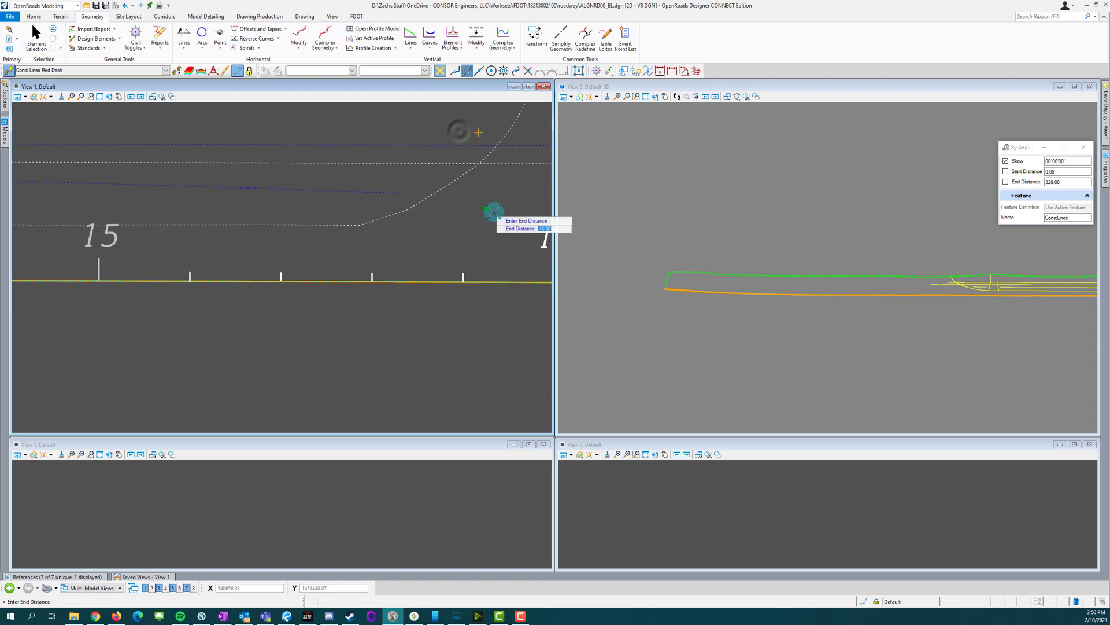
click(508, 219)
scroll(501, 287, down, 5)
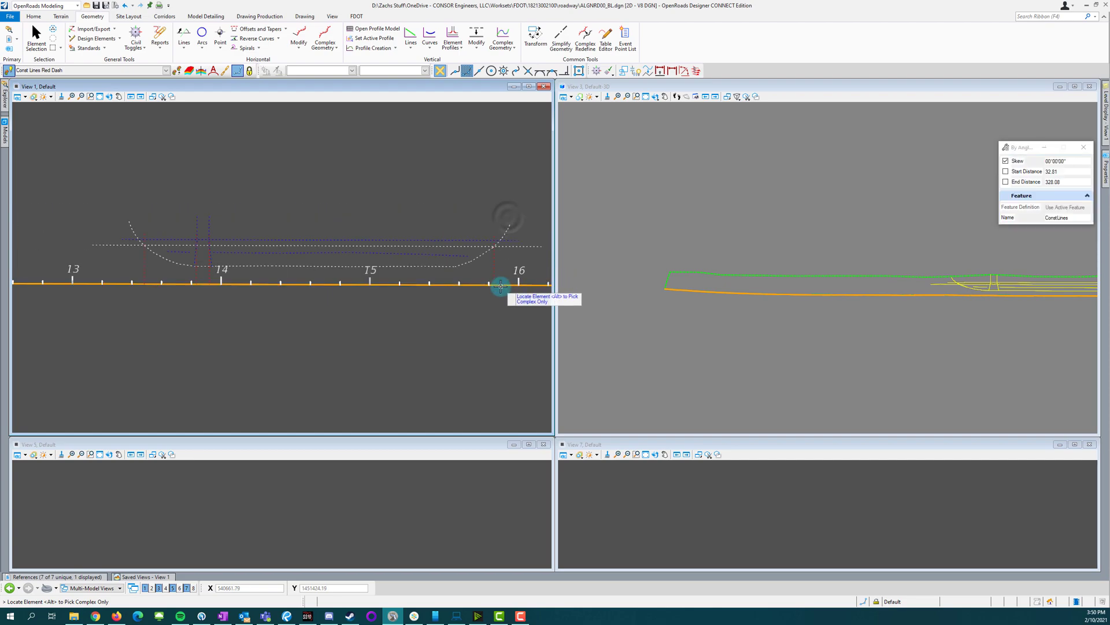
key(Escape)
Step: Open the profile model of the BL_FLPKWAY baseline in View 5
middle_drag(268, 251, 361, 266)
click(387, 300)
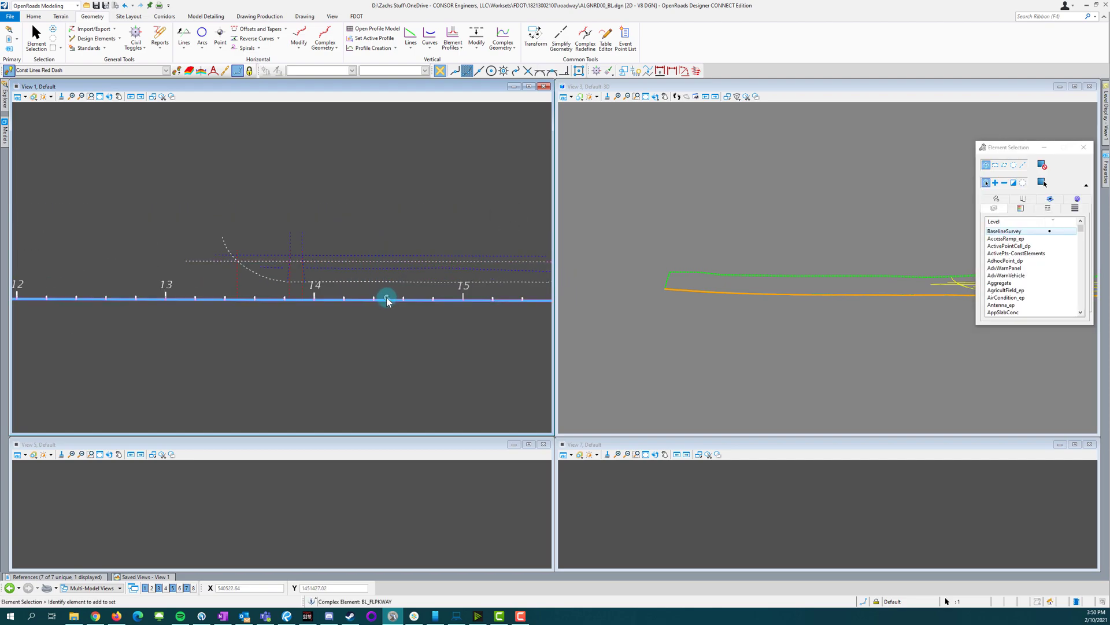
click(414, 292)
click(413, 509)
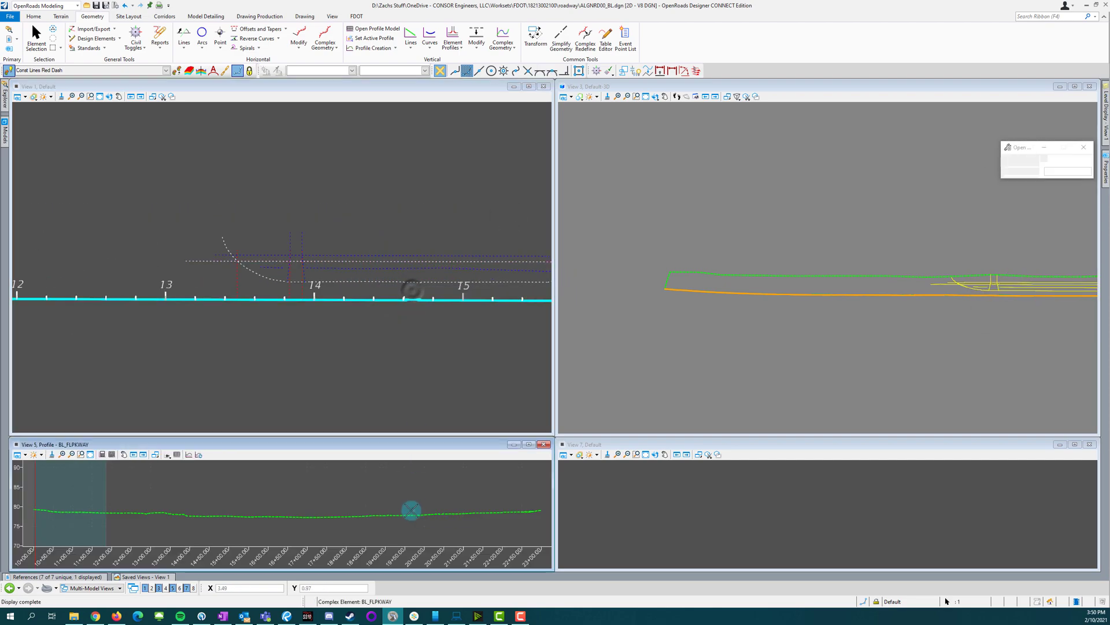
click(287, 319)
click(250, 284)
Step: Open the profile model of the first red dashed cross line, between stations 13 and 14, in View 7
scroll(249, 283, up, 2)
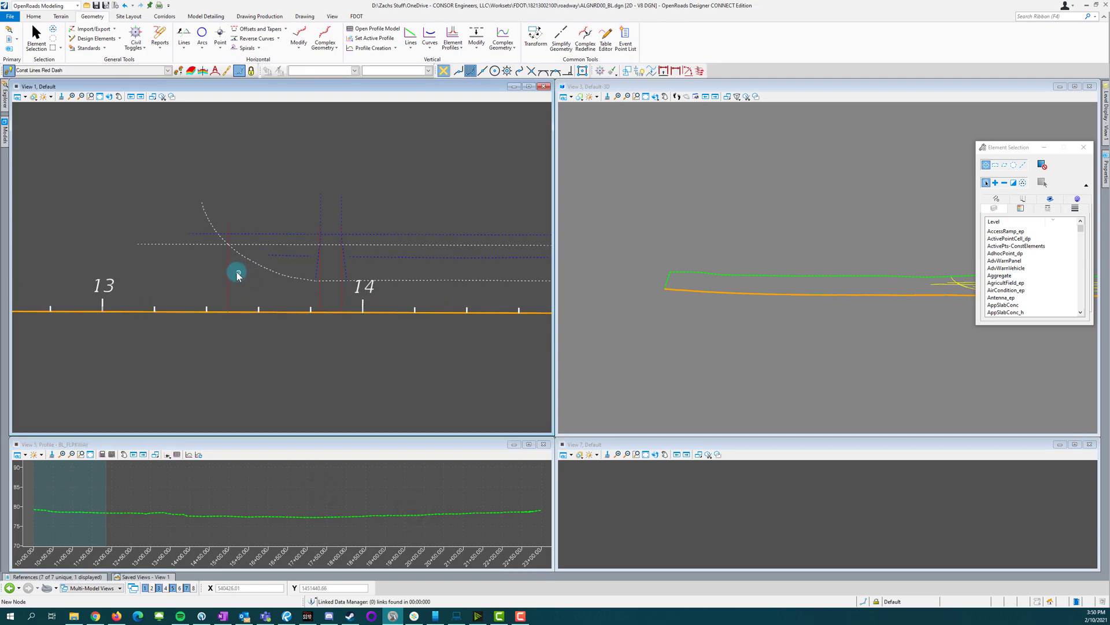
click(228, 268)
click(242, 250)
click(665, 508)
click(253, 356)
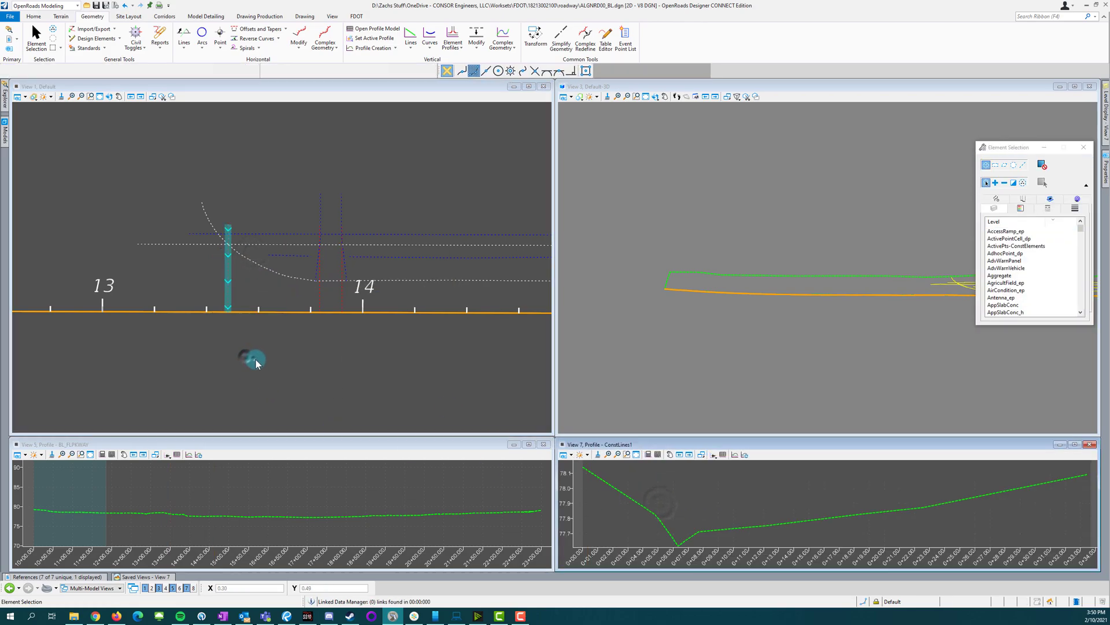
Step: Project the intersection point of the white dashed curve onto the profile of the first red dashed cross line between stations 13 and 14
click(396, 49)
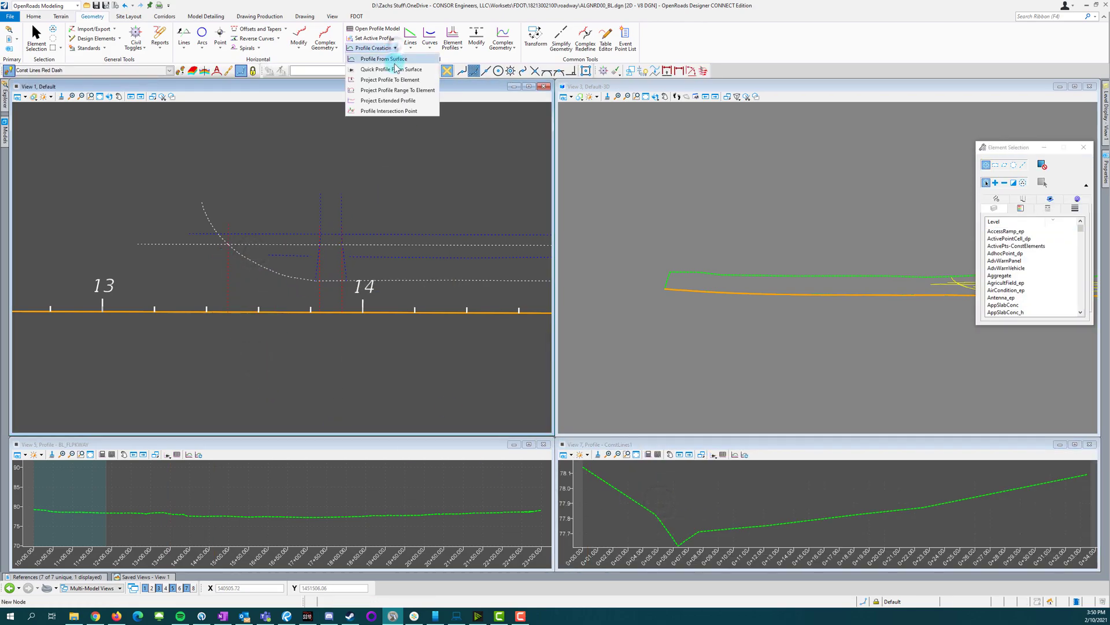
click(376, 112)
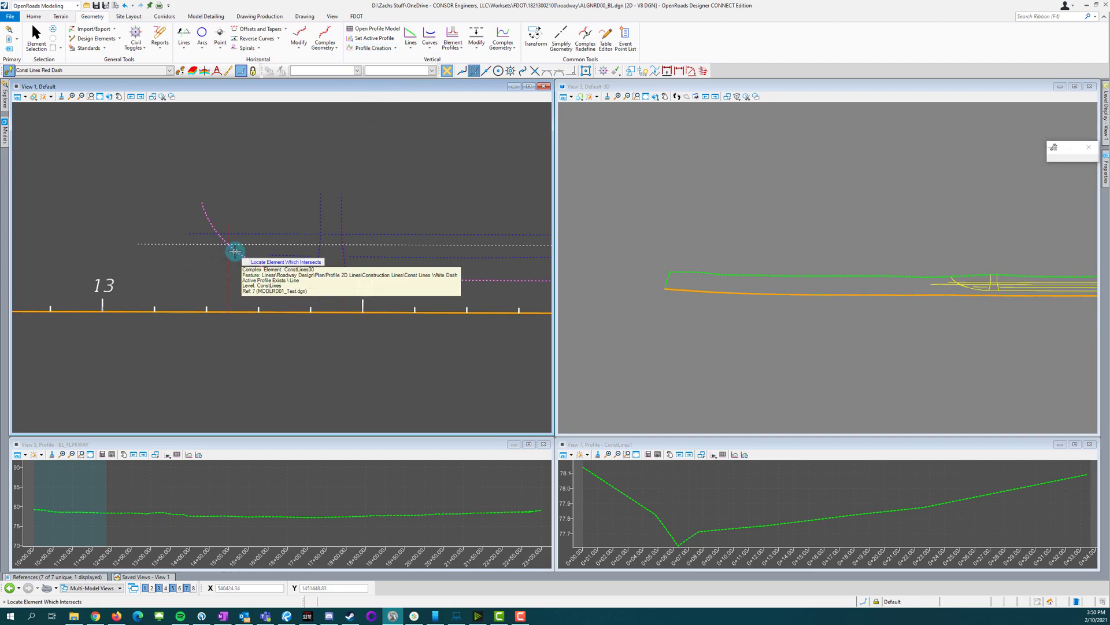
click(235, 251)
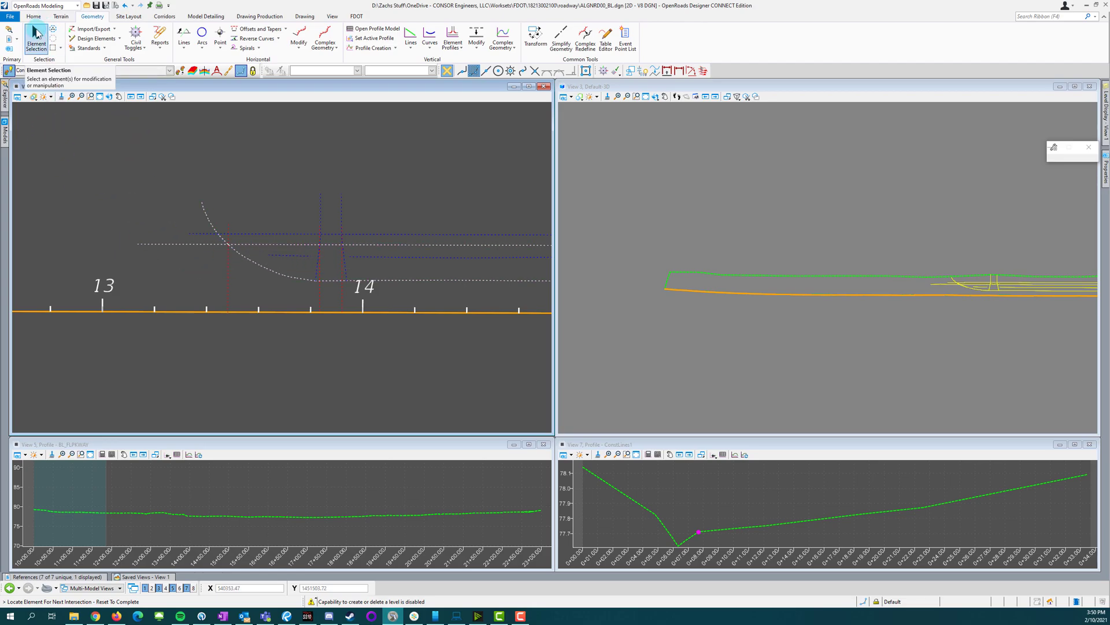
click(37, 34)
Step: In View 7, draw a profile line about 26 ft long from the projected intersection point to the far end, at about 2.2% slope
click(745, 491)
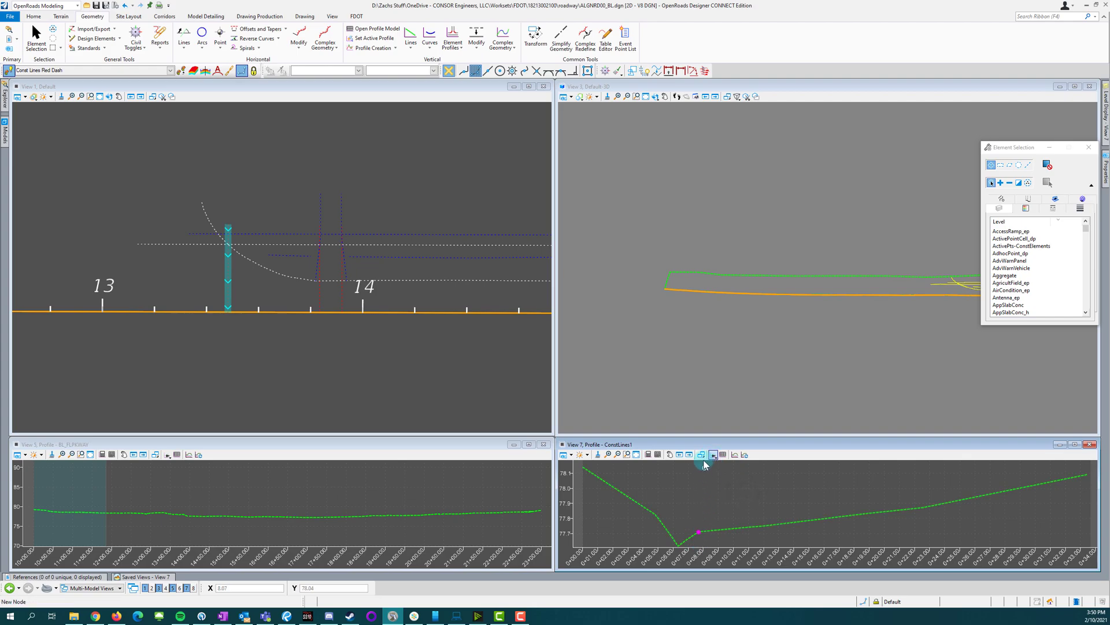
click(720, 457)
click(707, 515)
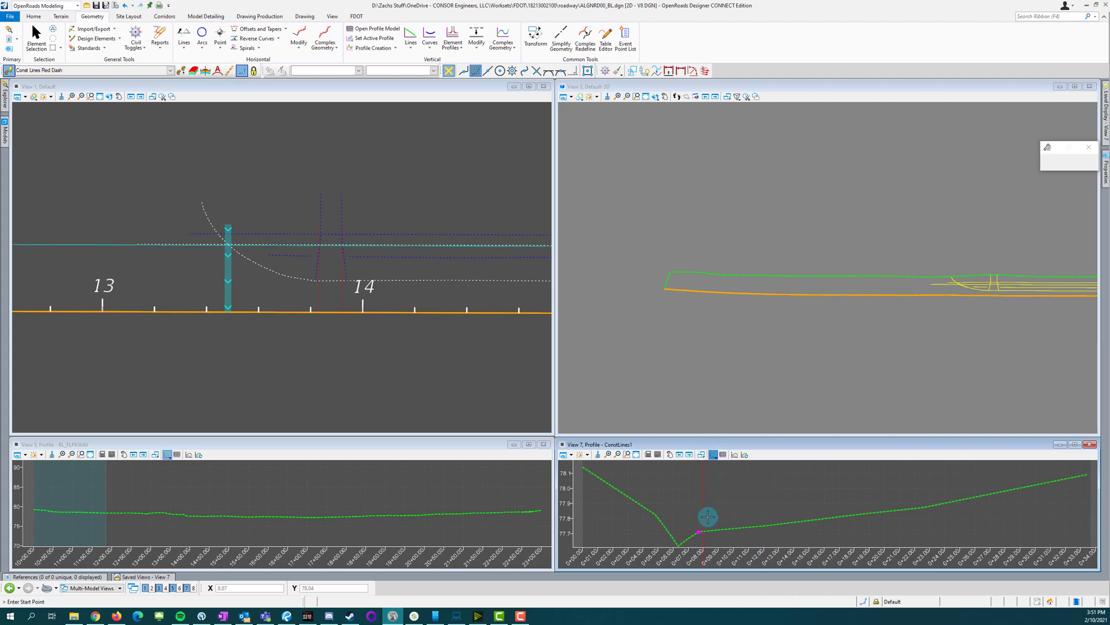
click(700, 509)
scroll(682, 514, down, 1)
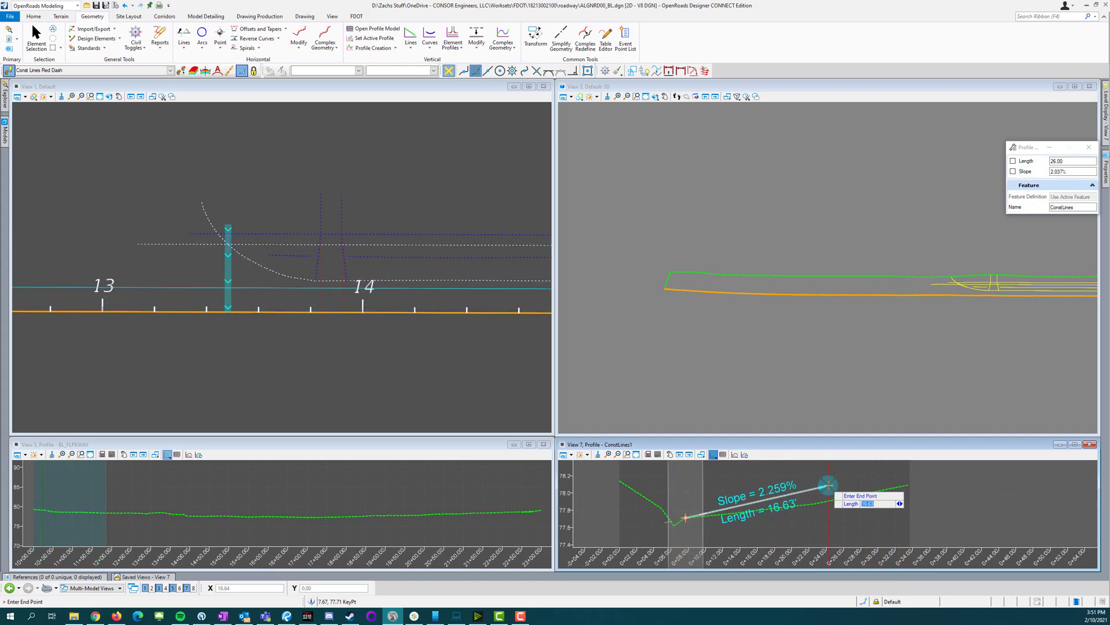
click(909, 468)
right_click(896, 473)
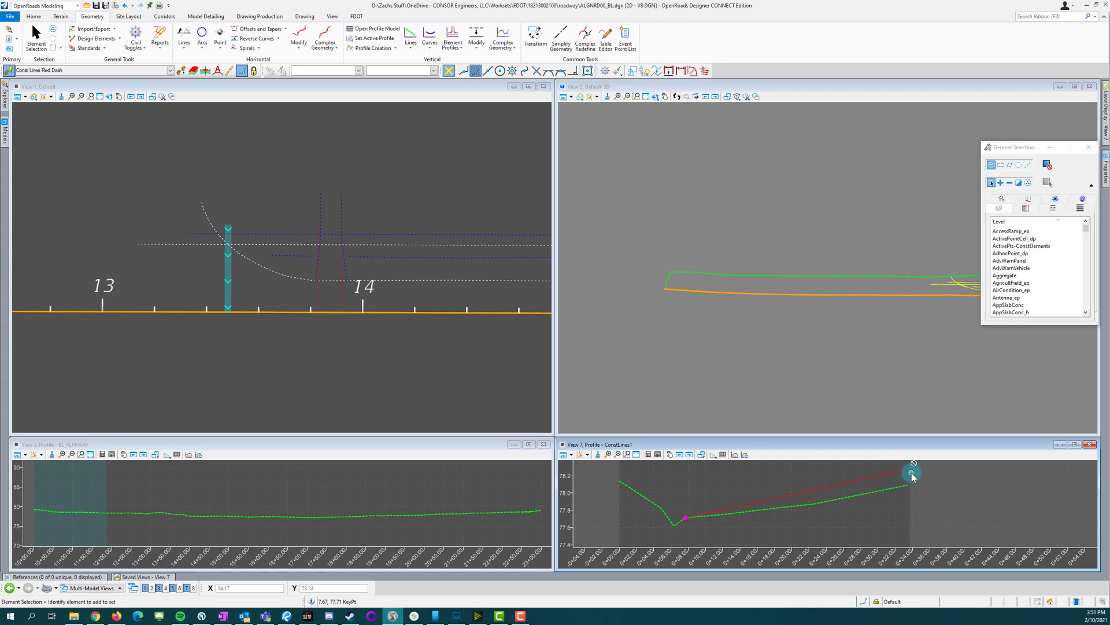
Step: Make the new red profile line in View 7 the active profile and set its slope to 0%
click(844, 481)
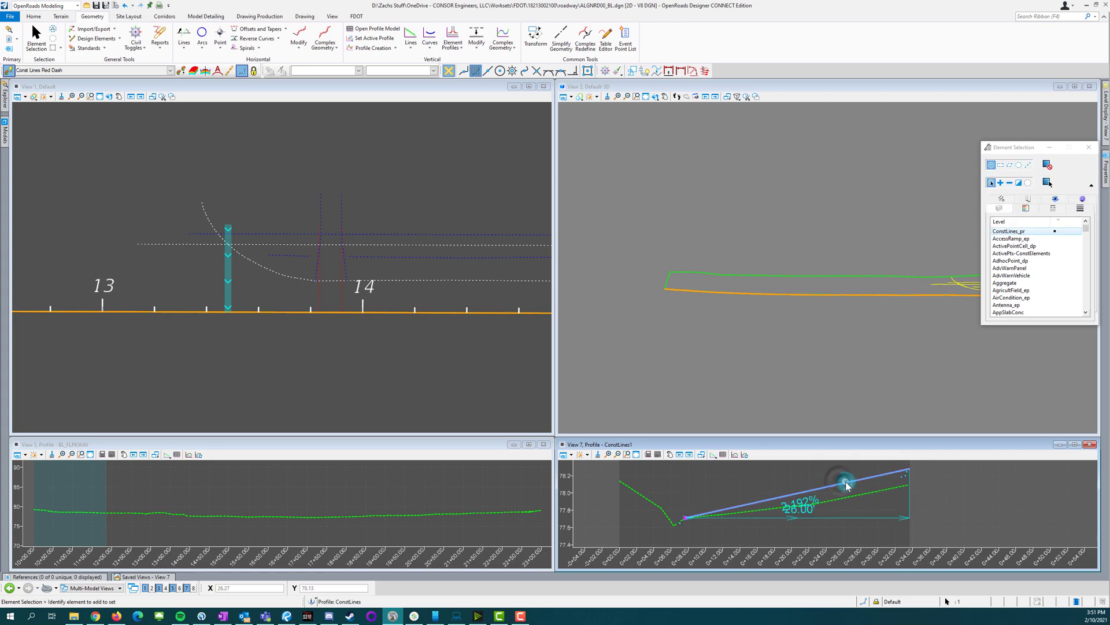
click(870, 477)
click(807, 498)
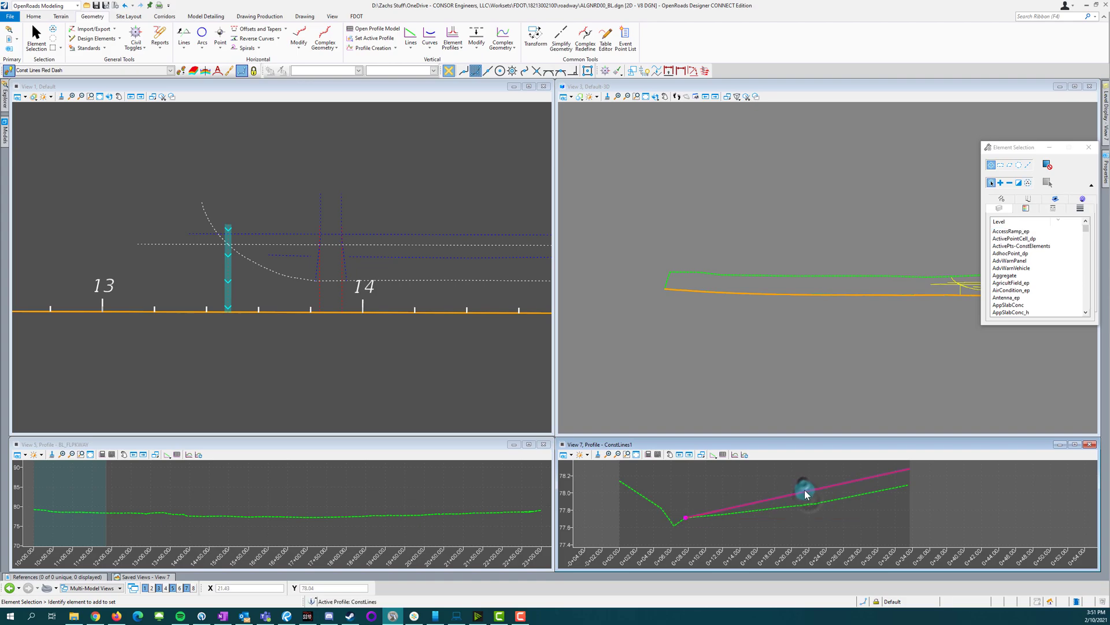
click(804, 489)
click(805, 502)
text(0)
key(Return)
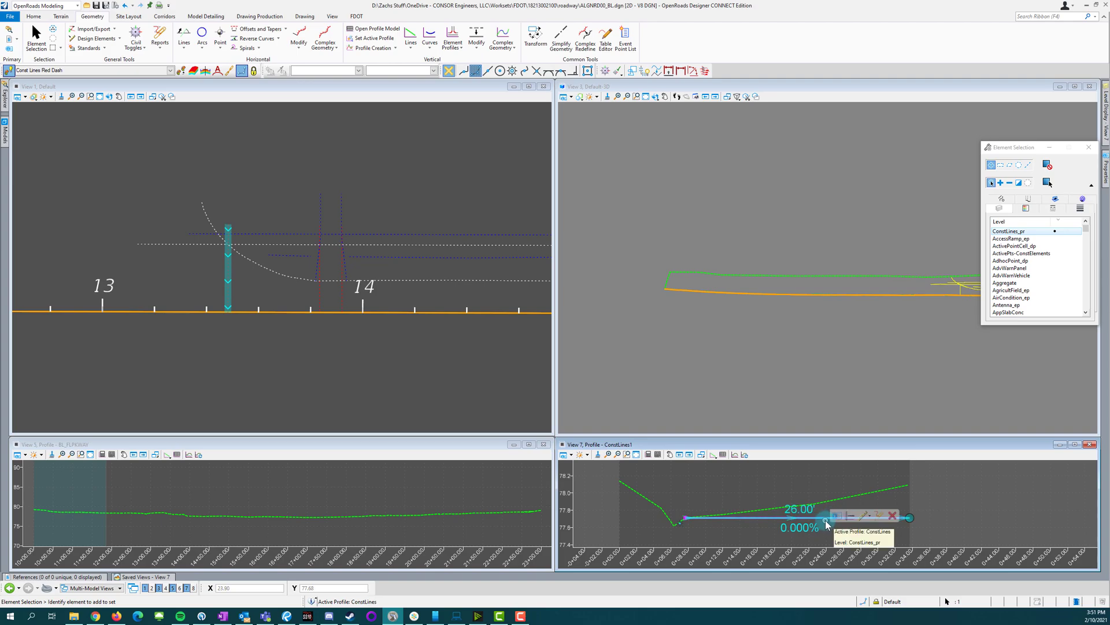
click(835, 529)
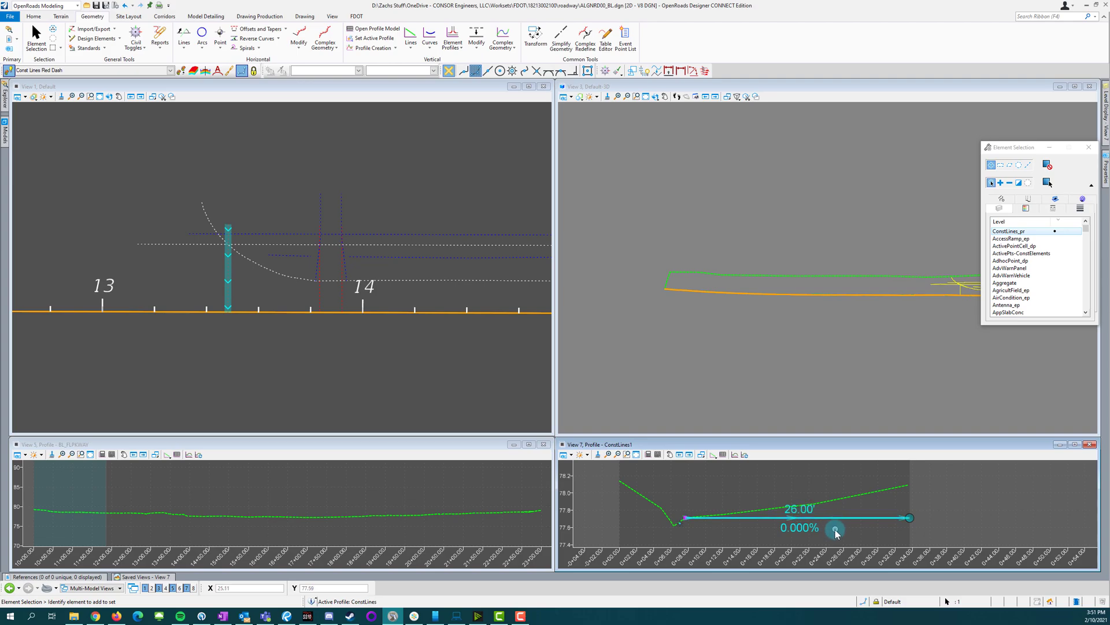
Step: Project the intersection point of the first red dashed cross line onto the BL_FLPKWAY baseline profile
click(347, 385)
click(363, 308)
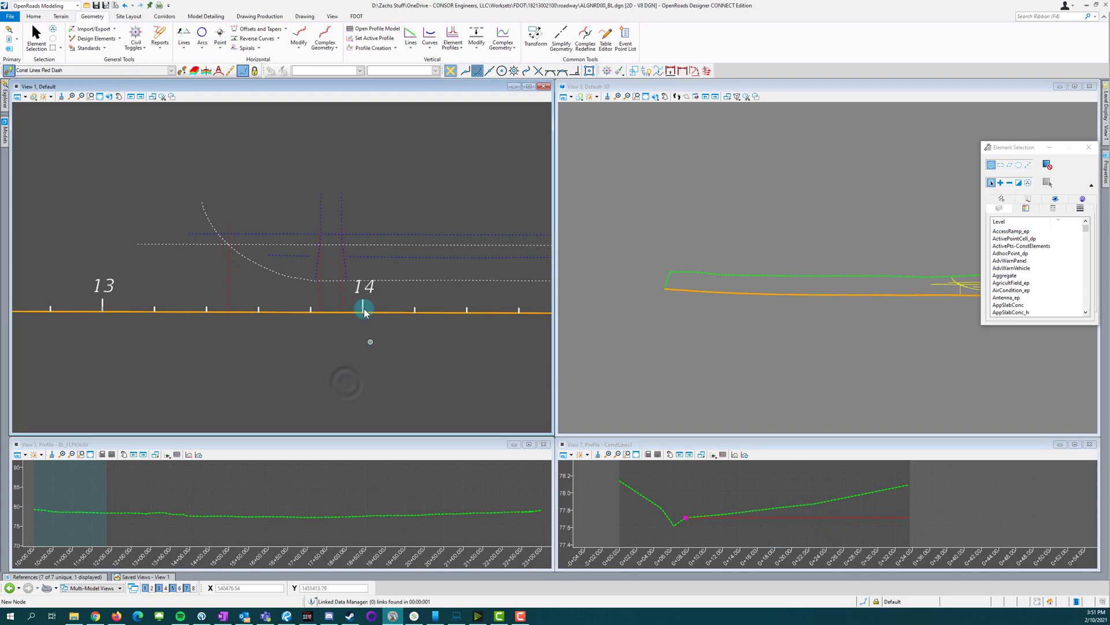
click(368, 48)
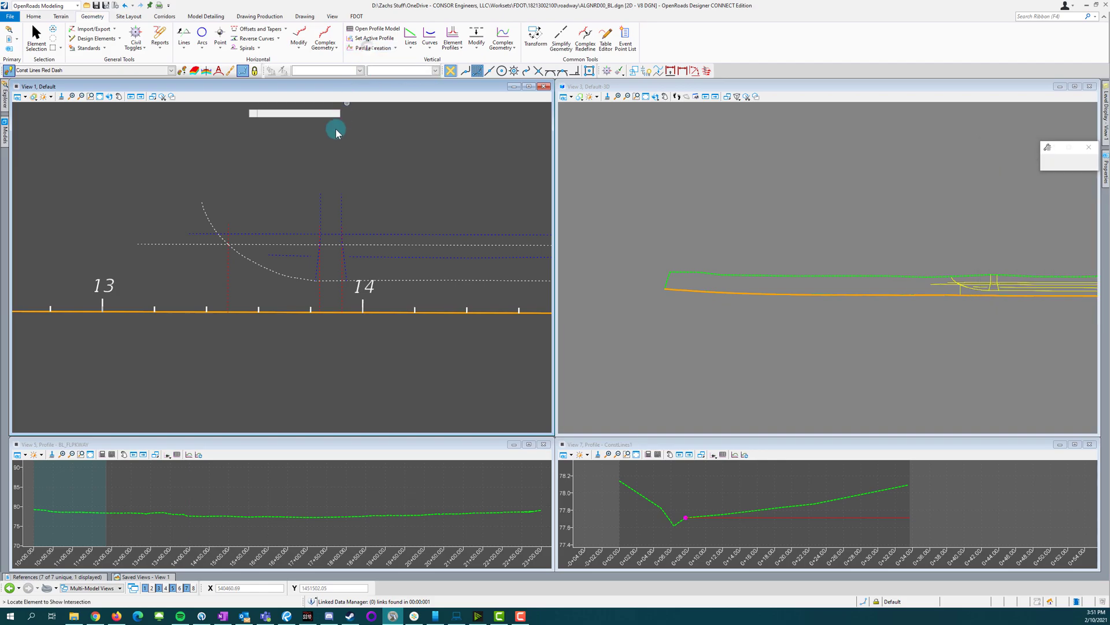
click(238, 311)
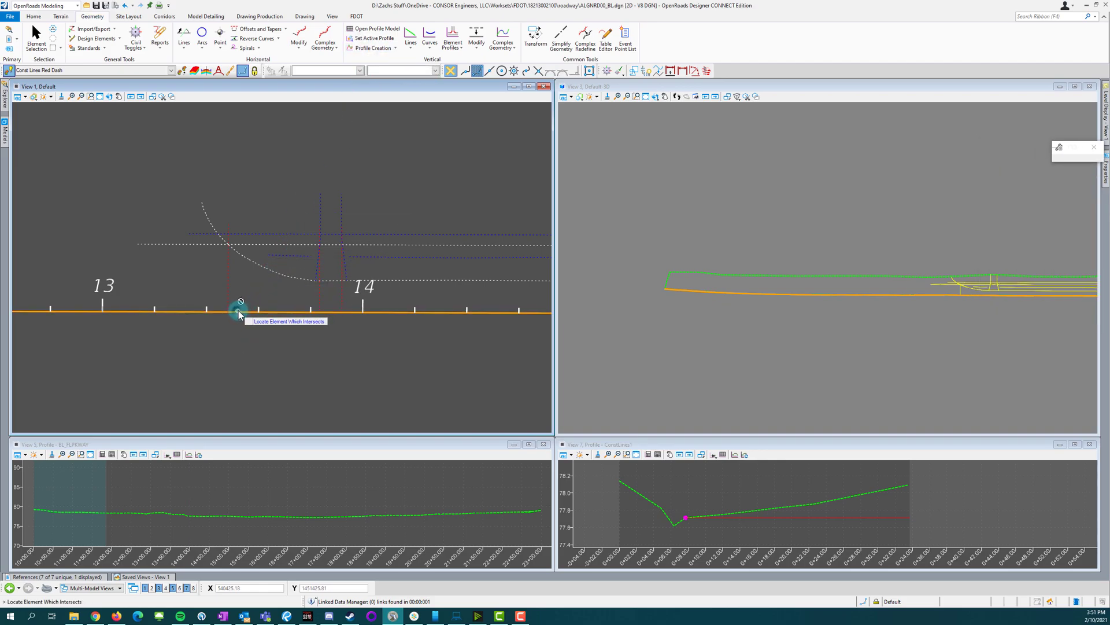
click(228, 274)
scroll(181, 512, up, 6)
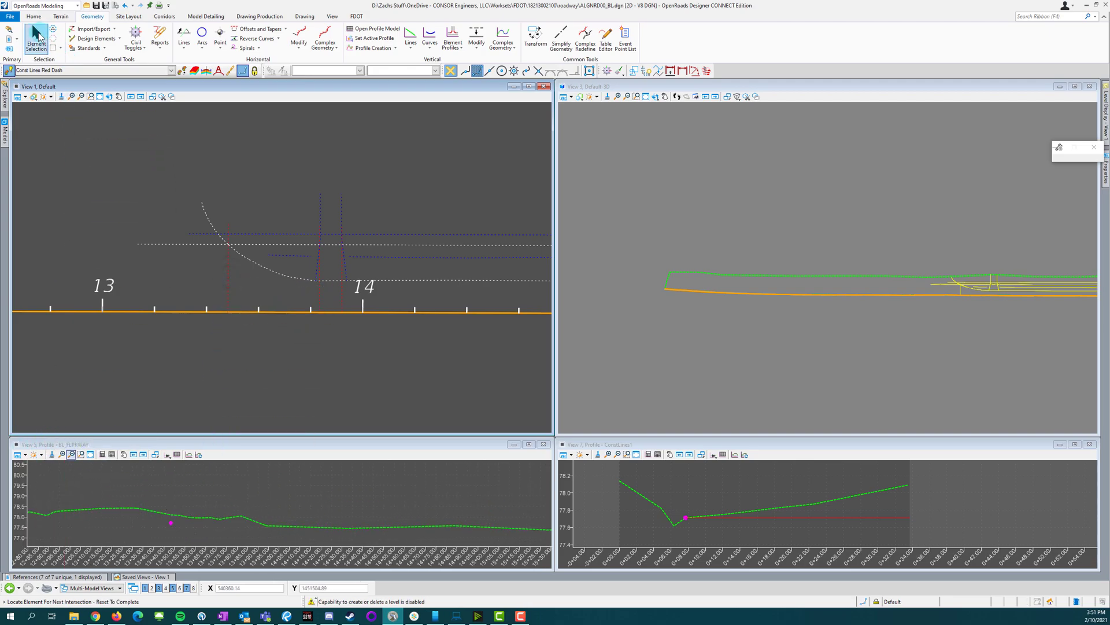
right_click(179, 518)
click(239, 239)
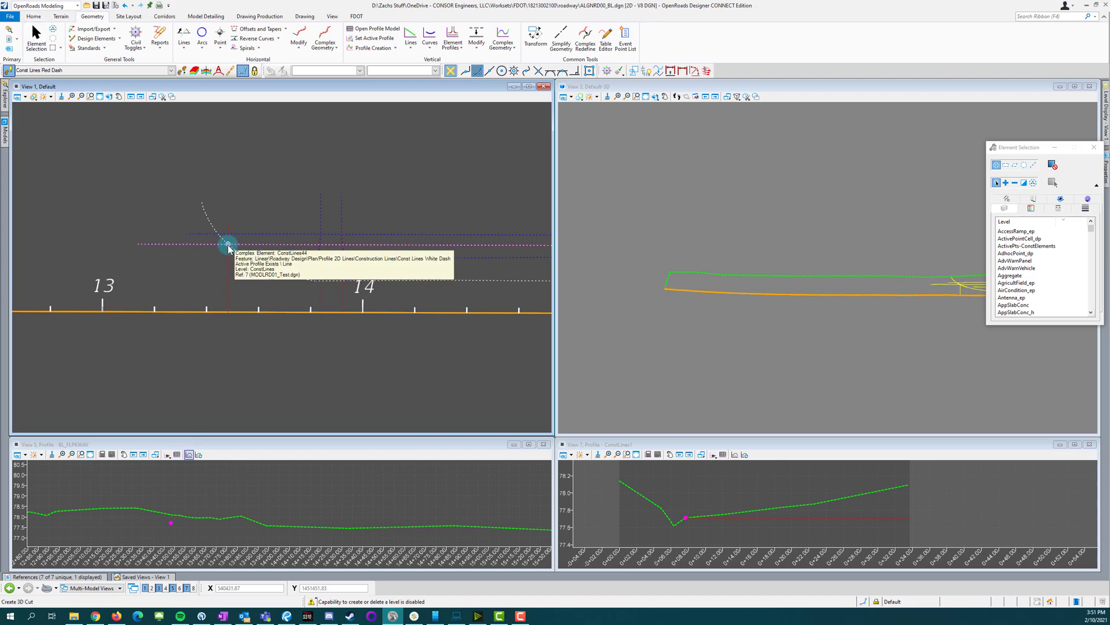
right_click(167, 515)
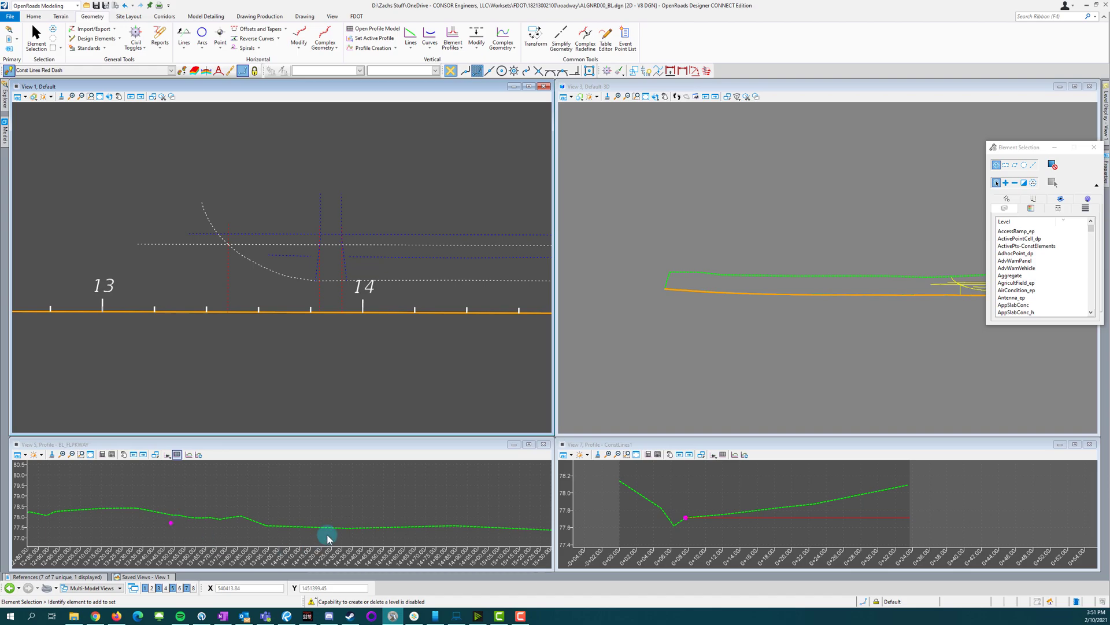
Step: Match the active feature definition to the blue dashed construction lines, Const Lines Blue Dash
scroll(178, 292, down, 2)
middle_drag(269, 303, 238, 301)
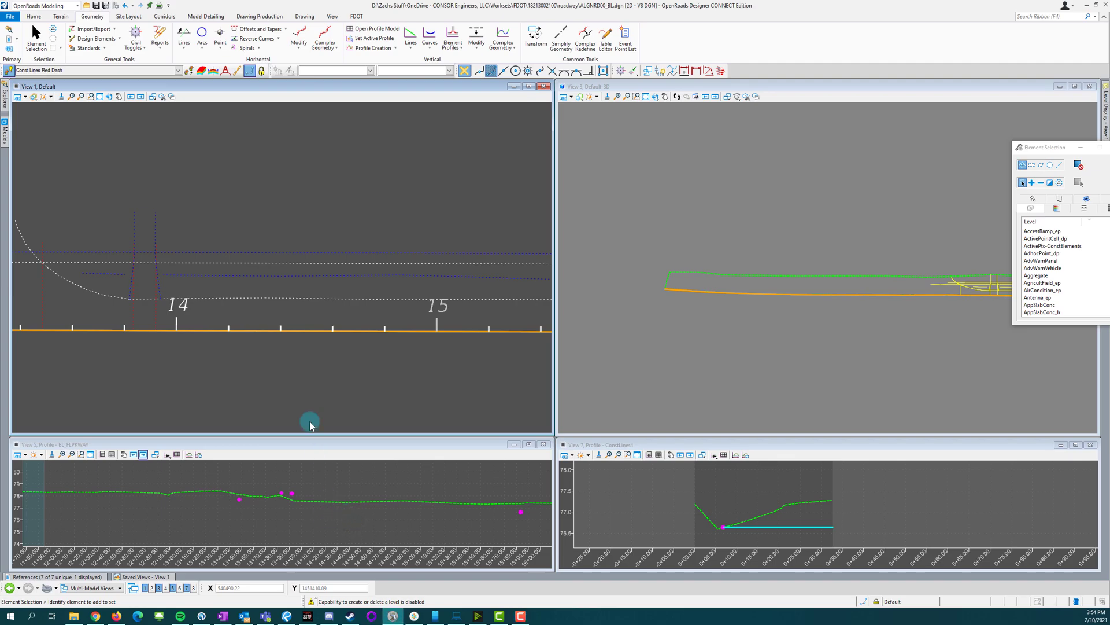
scroll(316, 355, down, 2)
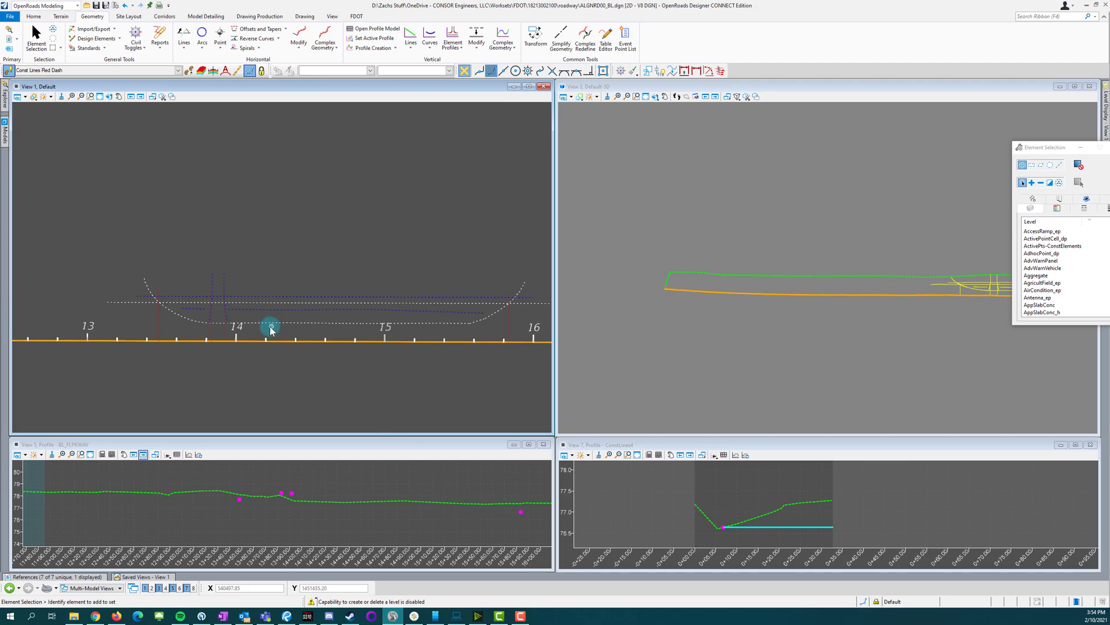
click(238, 342)
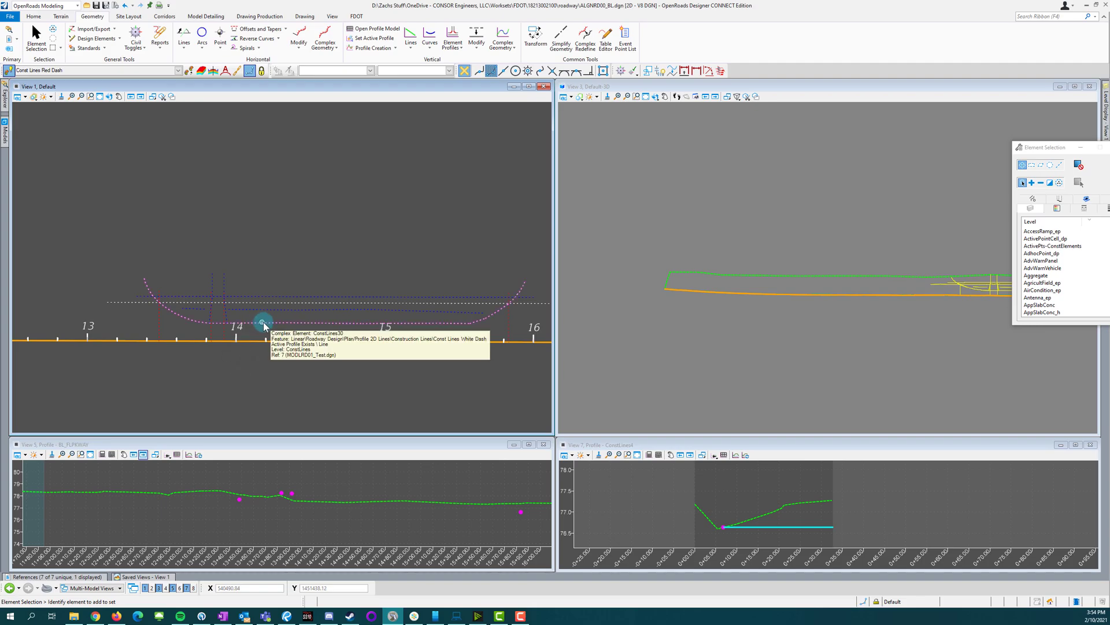
click(189, 70)
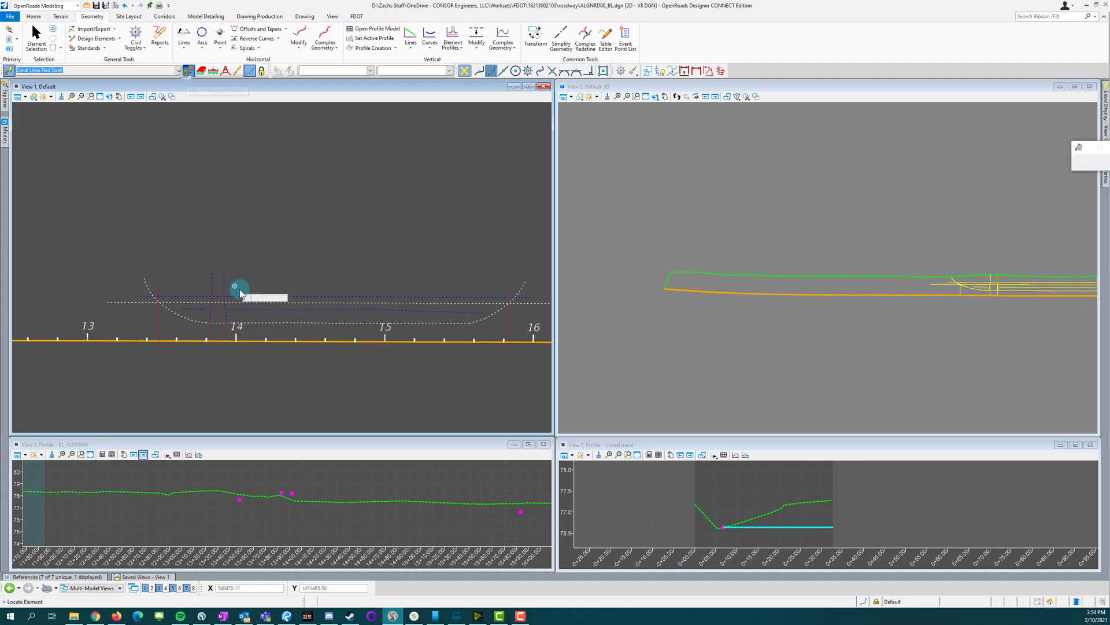
click(36, 35)
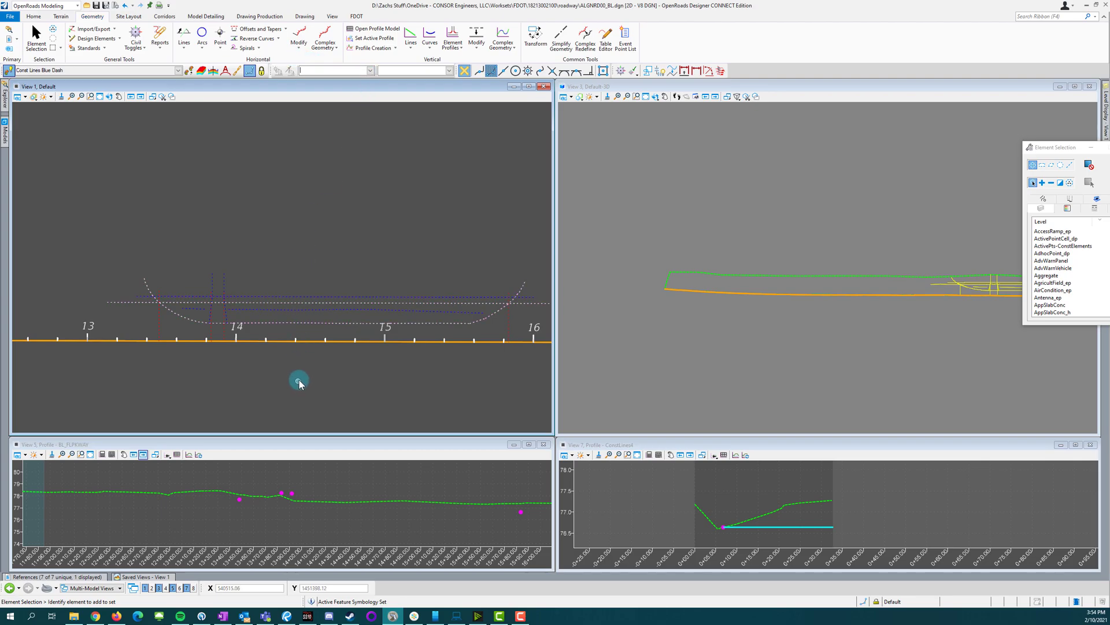
Step: Create a Profile By Slope From Element on the baseline, referencing the long upper blue dashed line, with slope 0% and point selection All
click(453, 42)
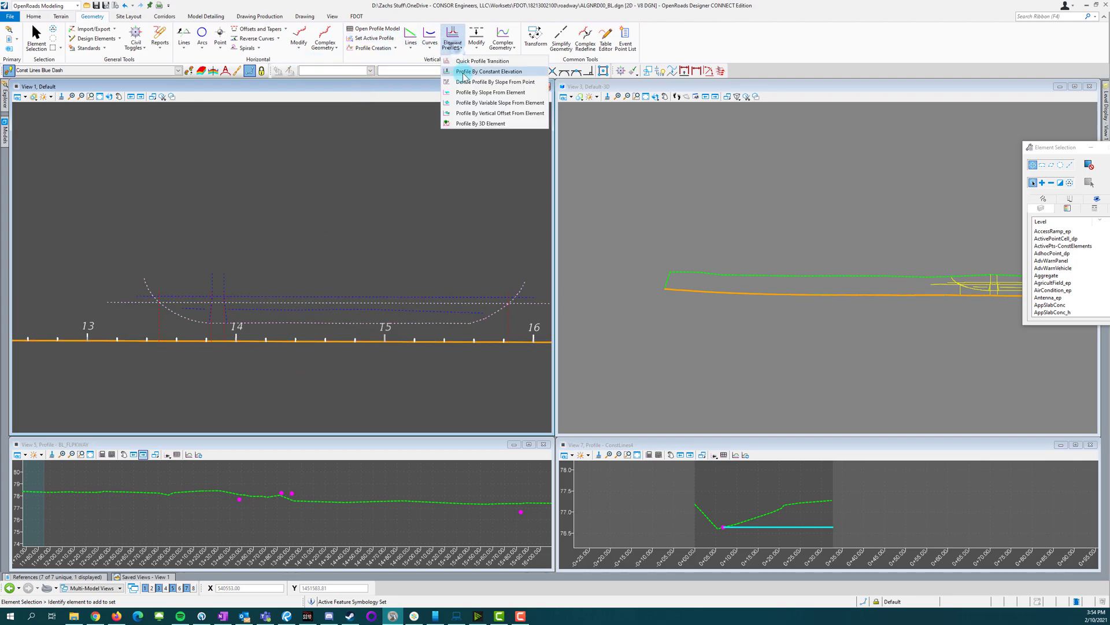
click(473, 94)
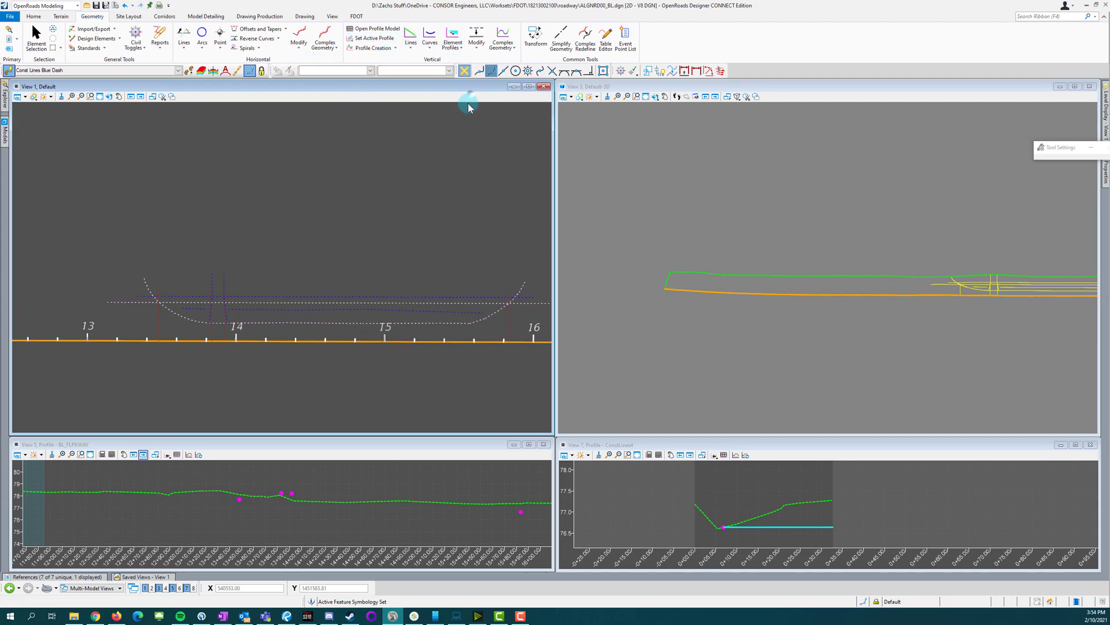
click(453, 41)
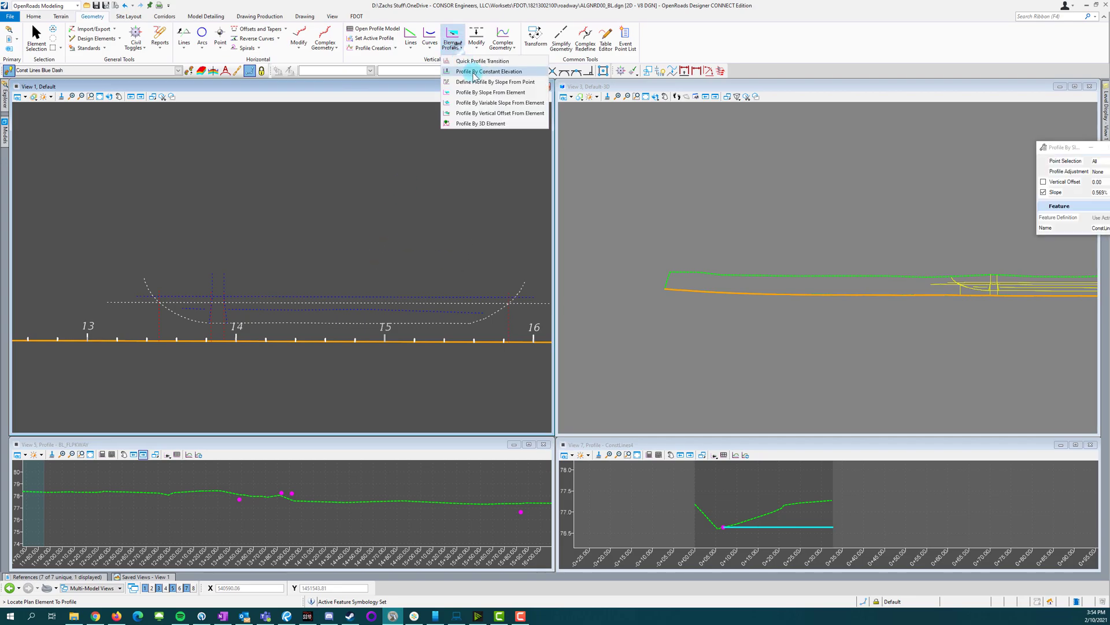
click(469, 94)
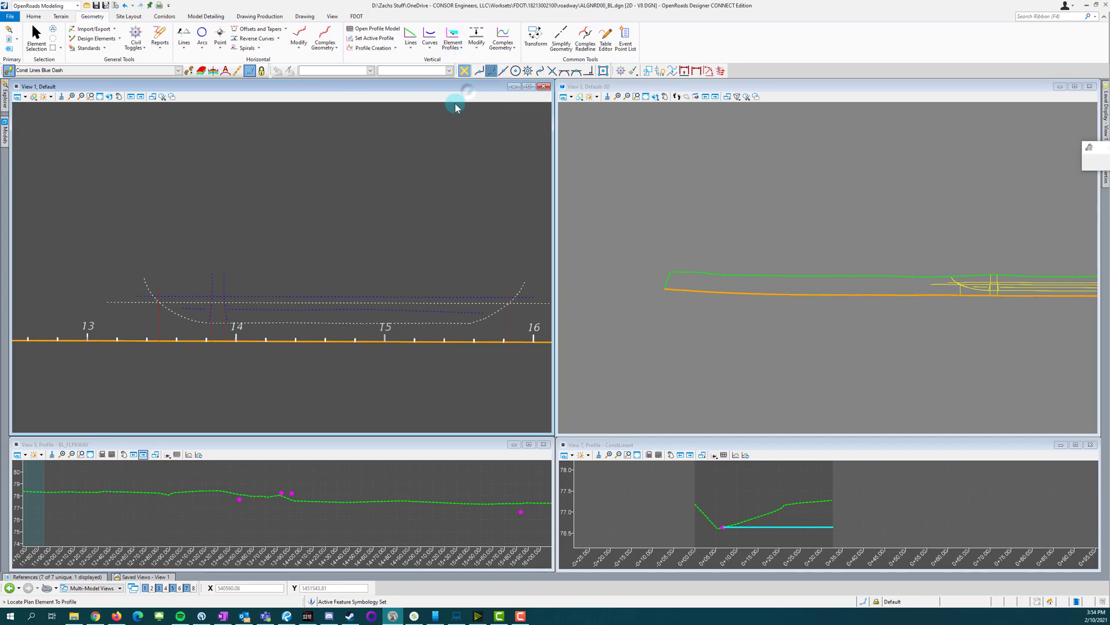
click(314, 341)
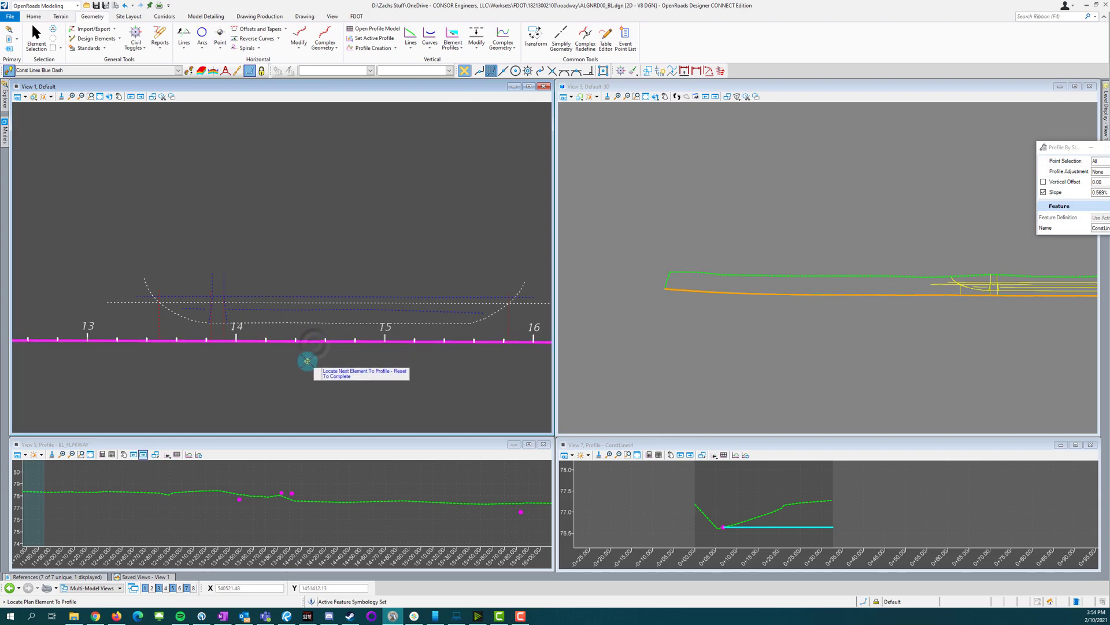
right_click(307, 360)
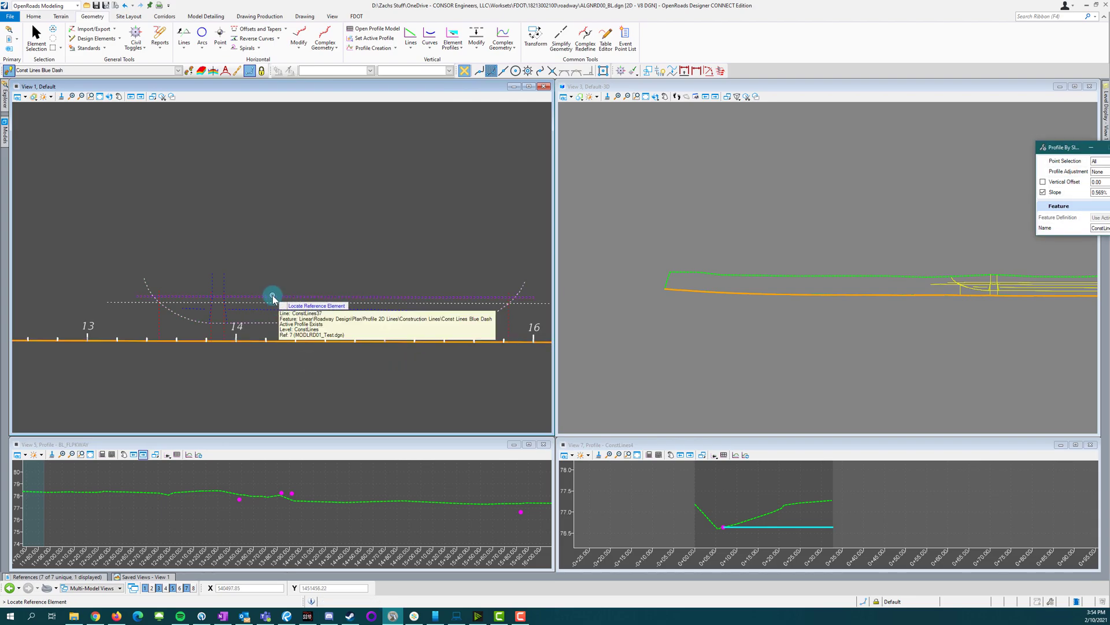
click(273, 297)
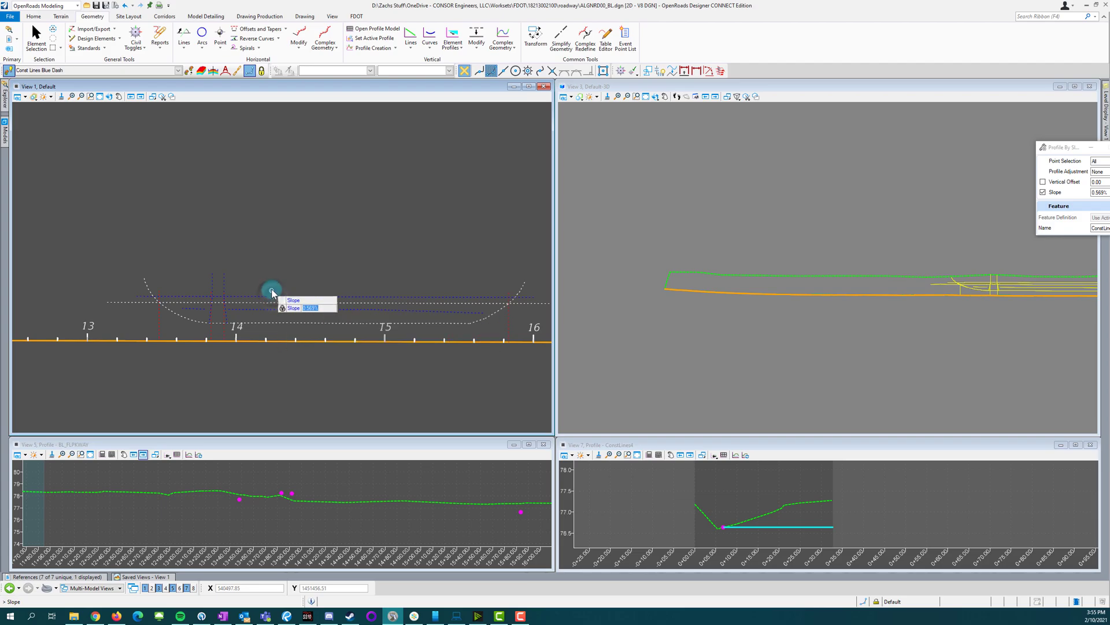
key(Return)
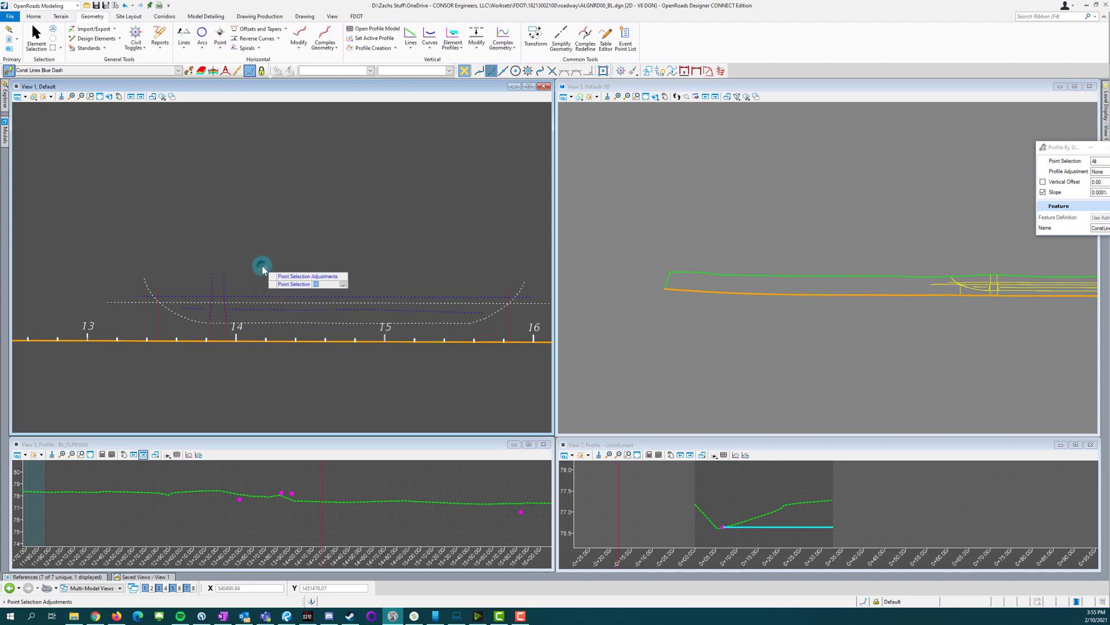
key(Return)
key(Return)
key(Return)
click(256, 286)
click(40, 47)
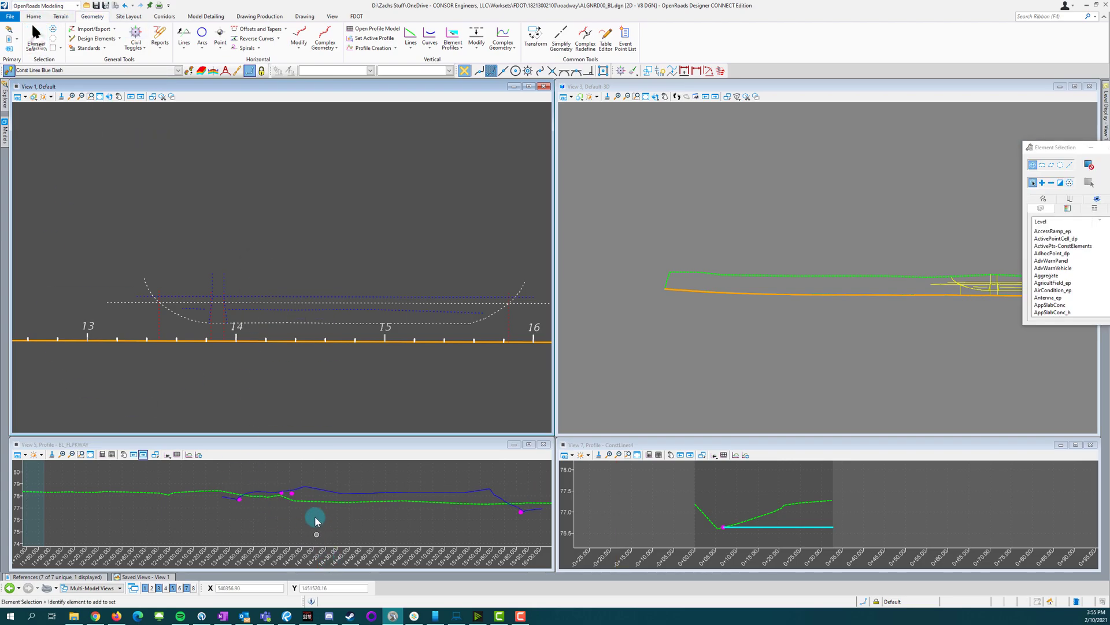
Step: Examine the blue profile against the projected intersection points and the ground profile in View 5
click(318, 486)
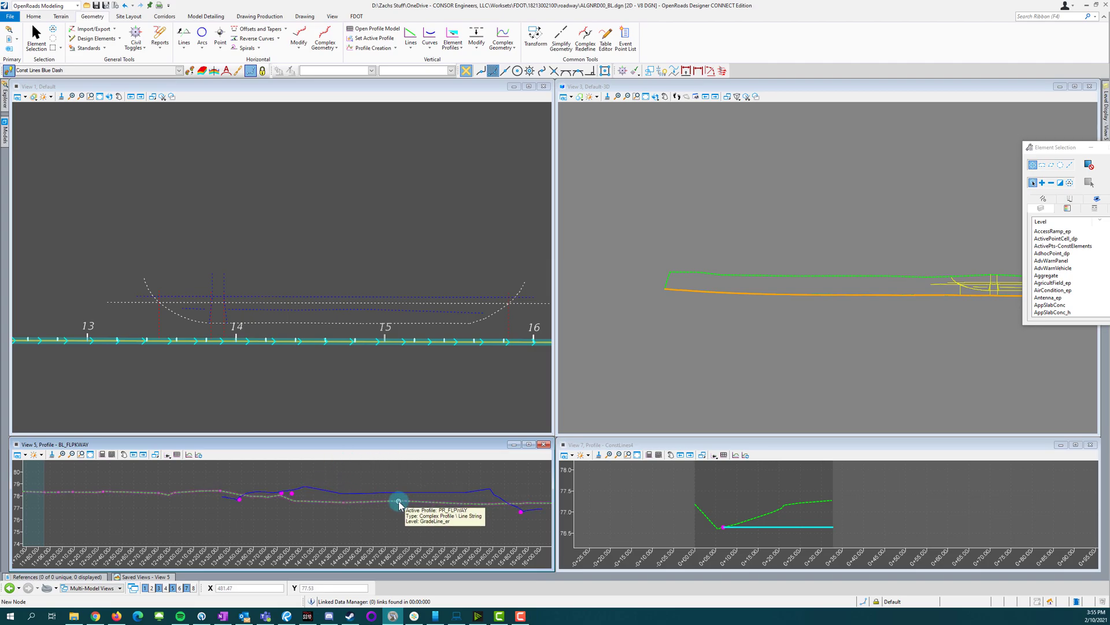
scroll(185, 513, up, 2)
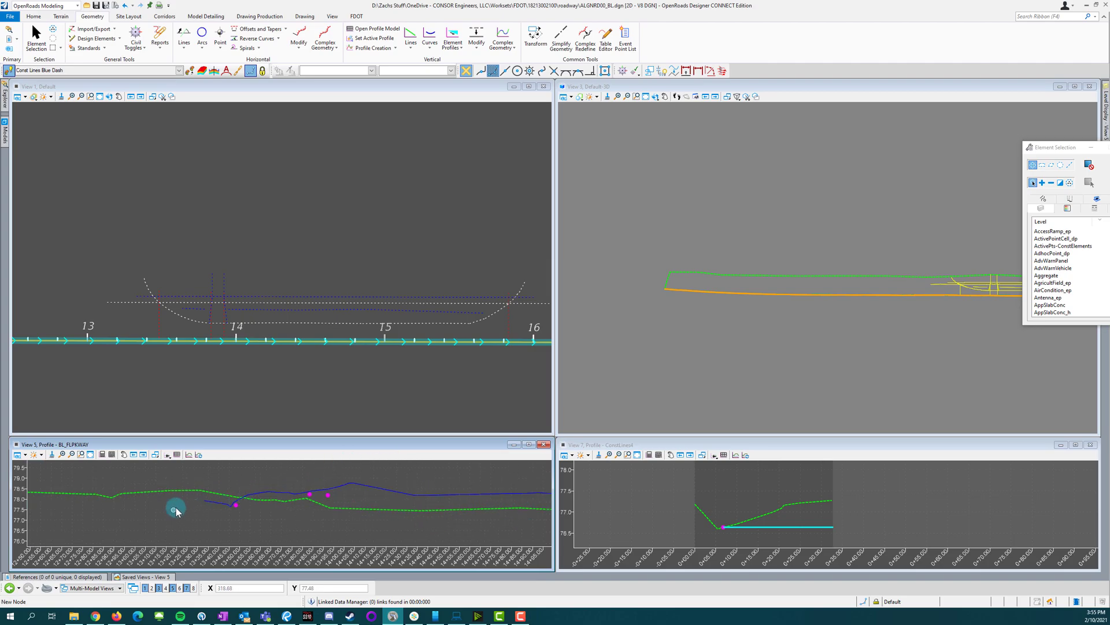
scroll(250, 512, up, 2)
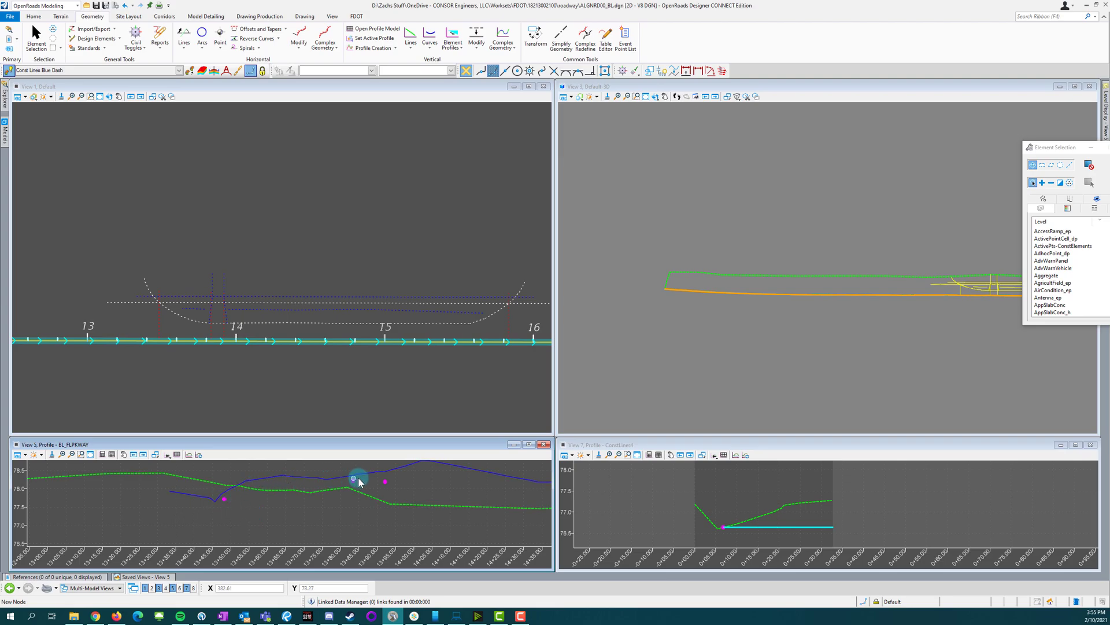
scroll(111, 486, down, 2)
scroll(185, 483, down, 2)
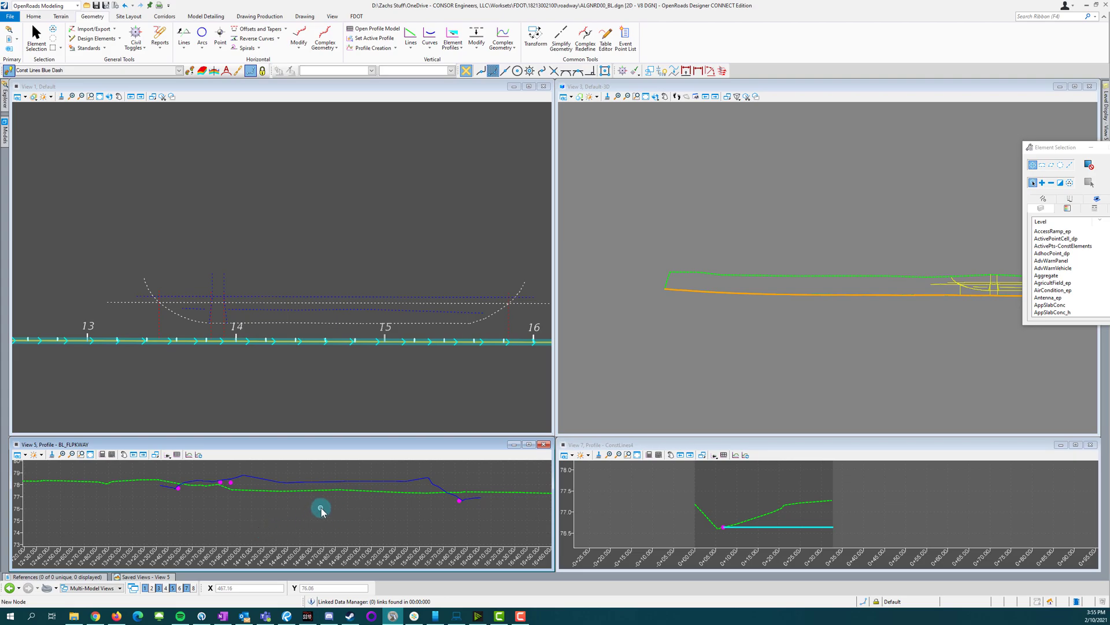
Step: Examine the projected intersection points against the blue profile at both ends of the BL_FLPKWAY profile
scroll(211, 489, up, 2)
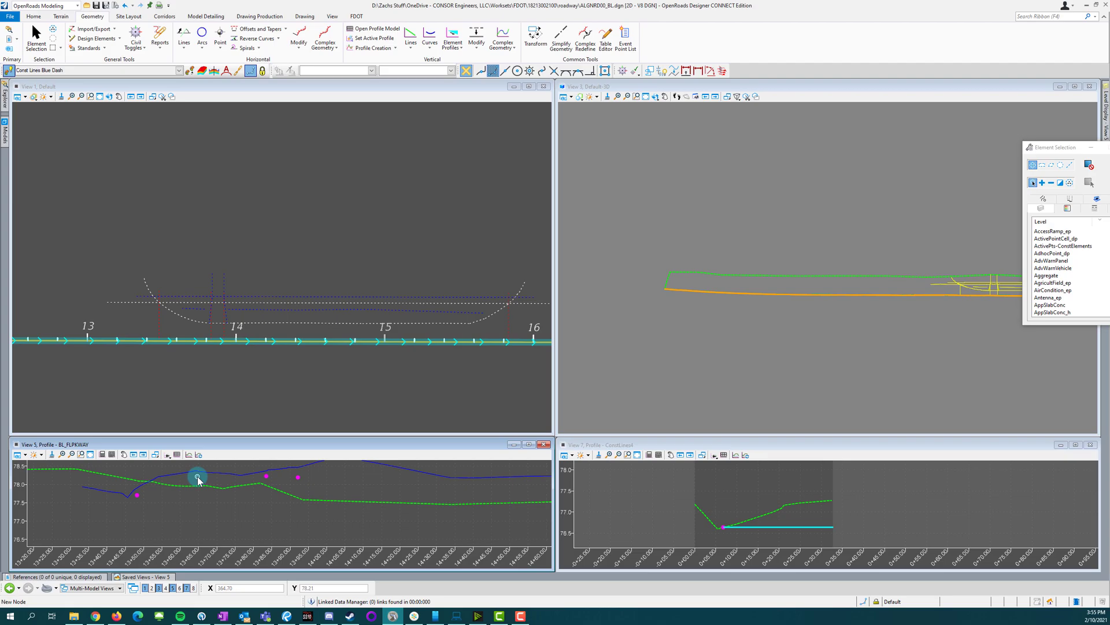
scroll(197, 476, down, 2)
scroll(421, 478, up, 2)
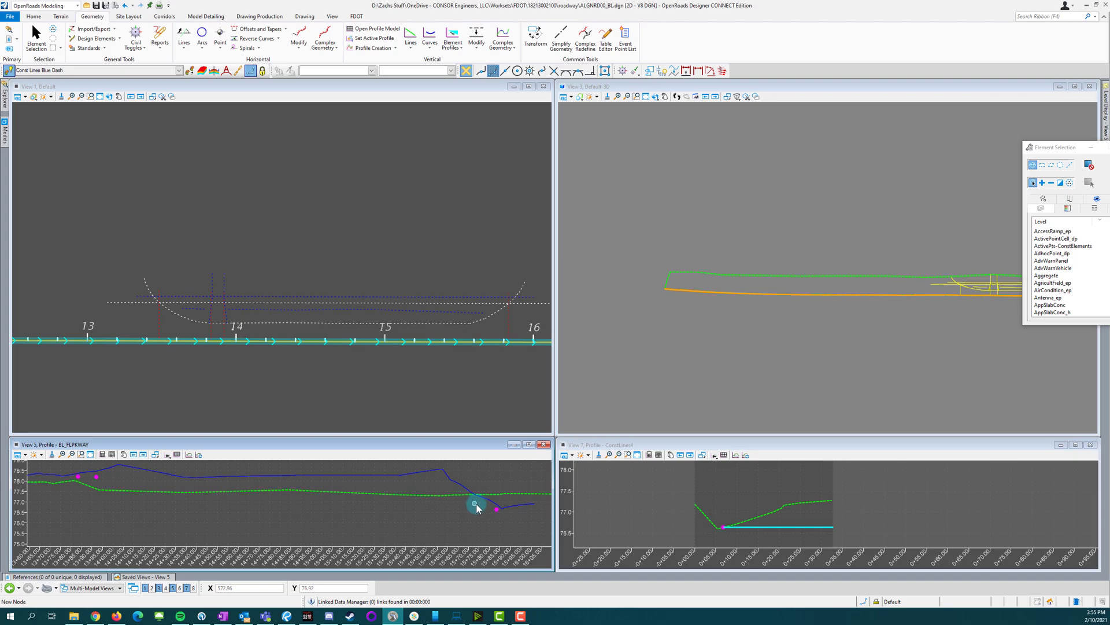
mouse_move(497, 514)
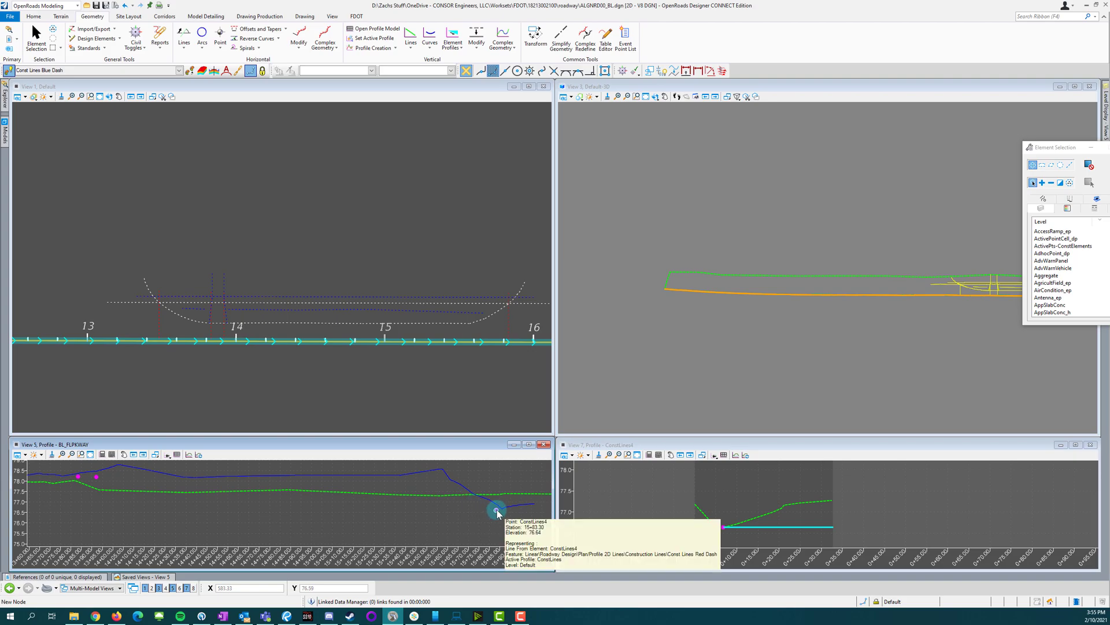
scroll(497, 513, down, 2)
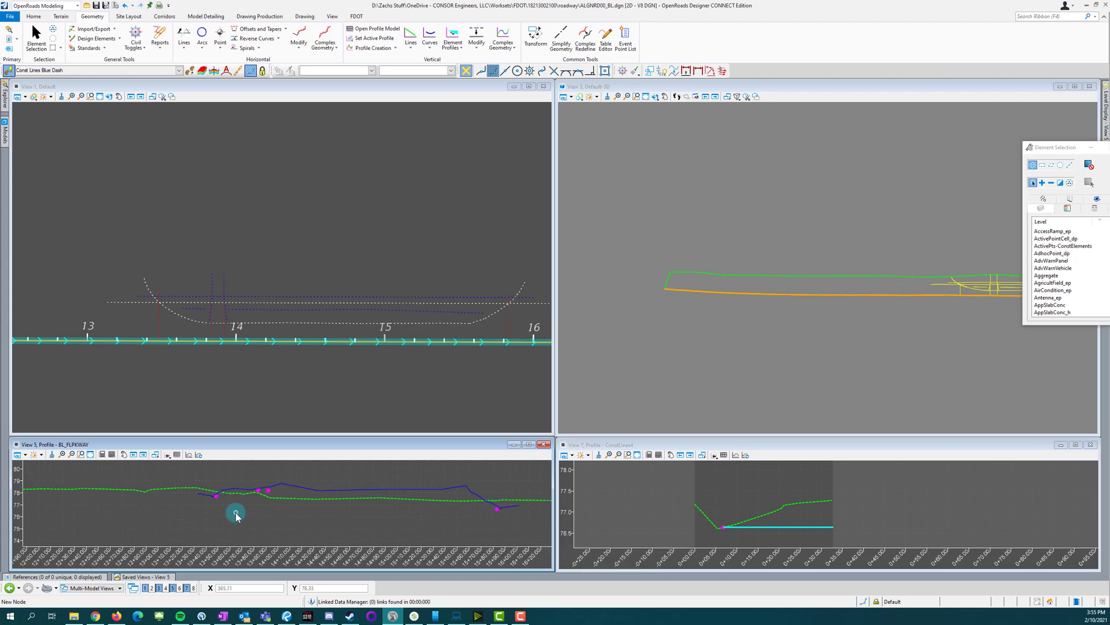
scroll(243, 494, up, 2)
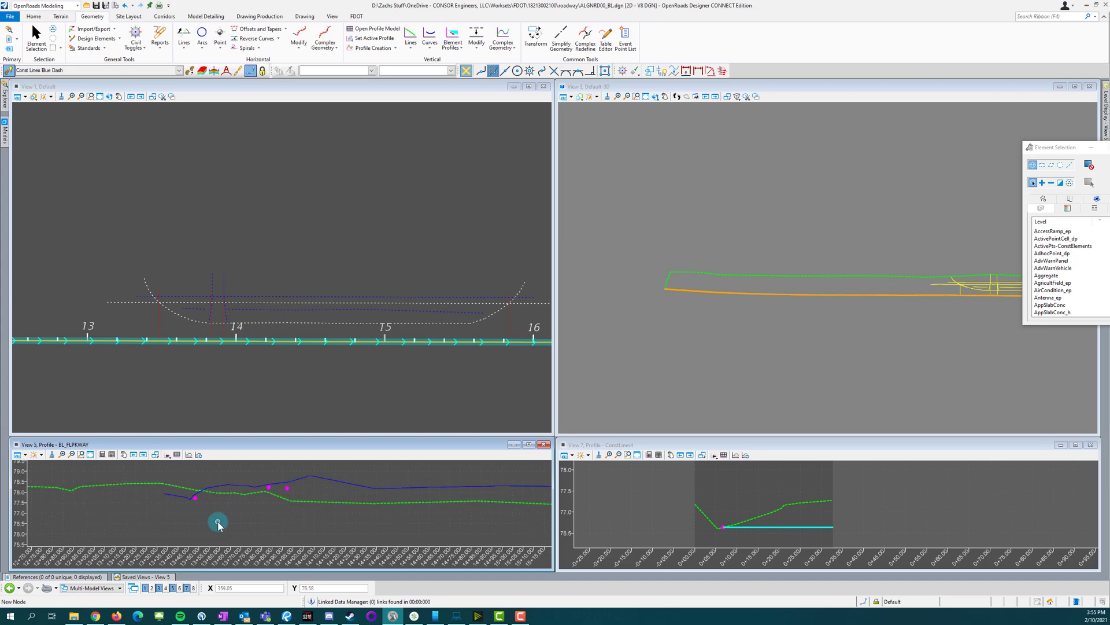
Step: Match the active feature definition to the first red dashed cross line, Const Lines Red Dash
click(178, 262)
scroll(179, 262, up, 2)
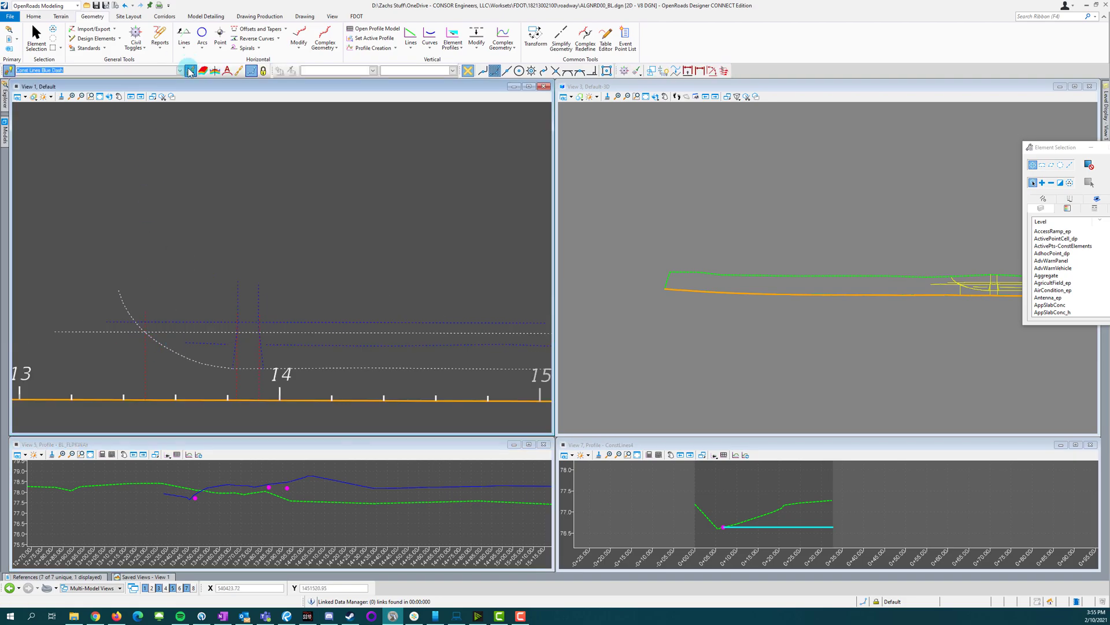
click(189, 71)
click(142, 358)
Step: Create a single offset of the first red dashed cross line 15 ft toward station 14, across its full length
click(285, 29)
click(263, 38)
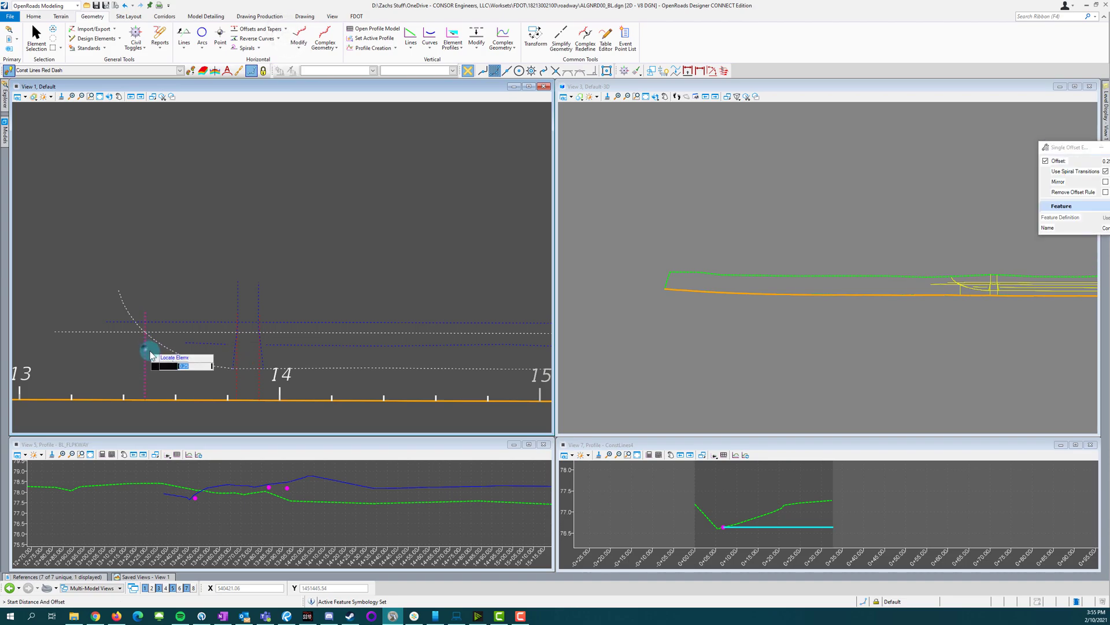
click(147, 352)
text(30)
key(Return)
text(2)
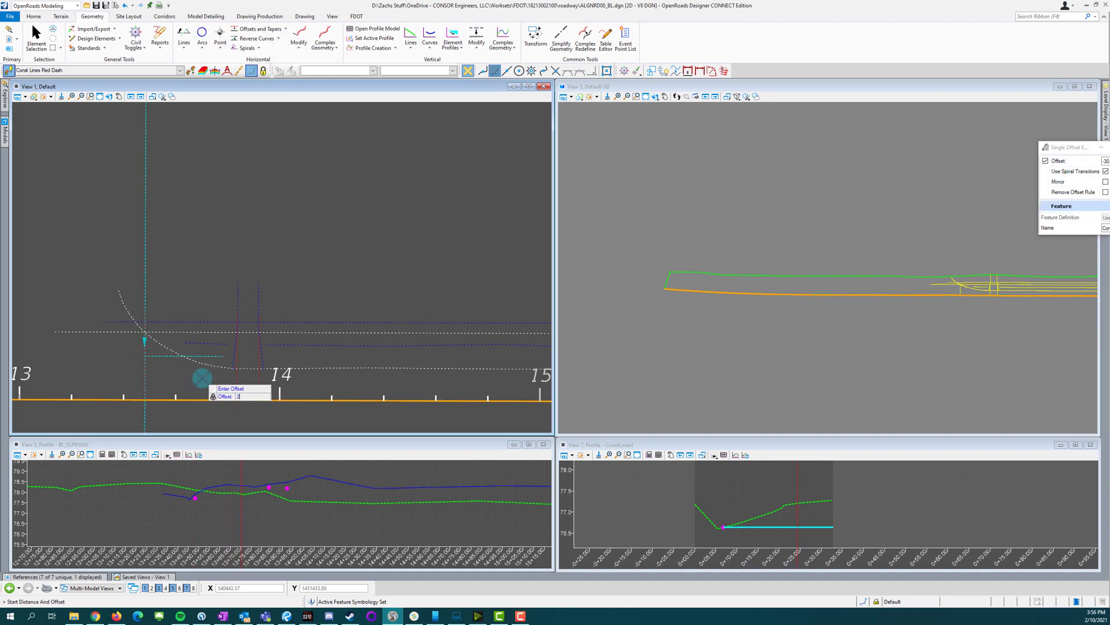
text(0)
key(Return)
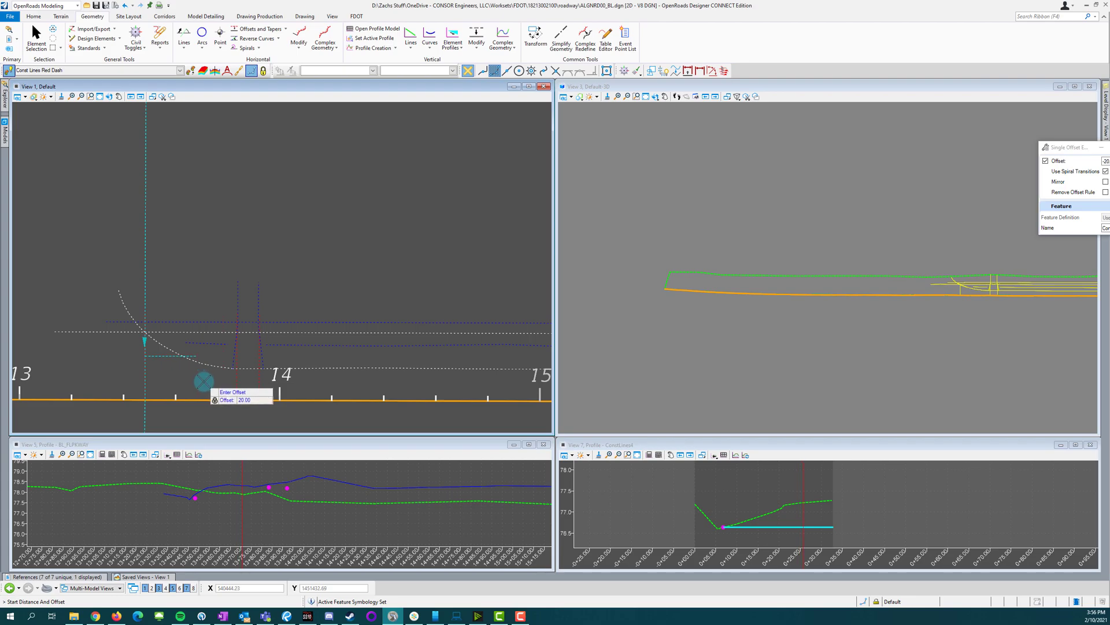
scroll(186, 344, up, 2)
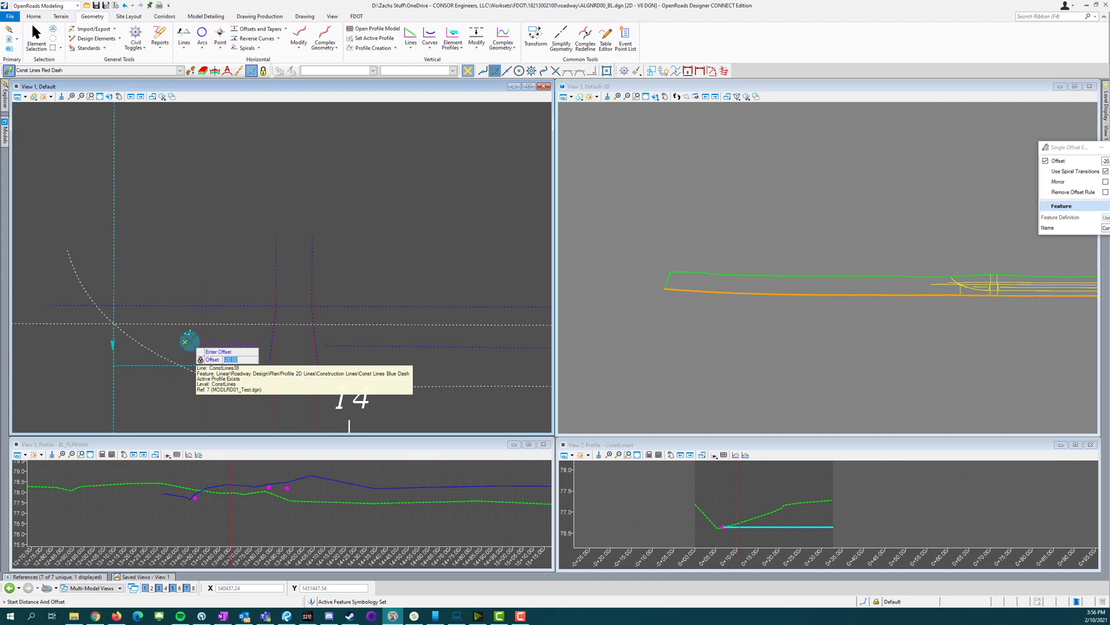
text(15)
key(Return)
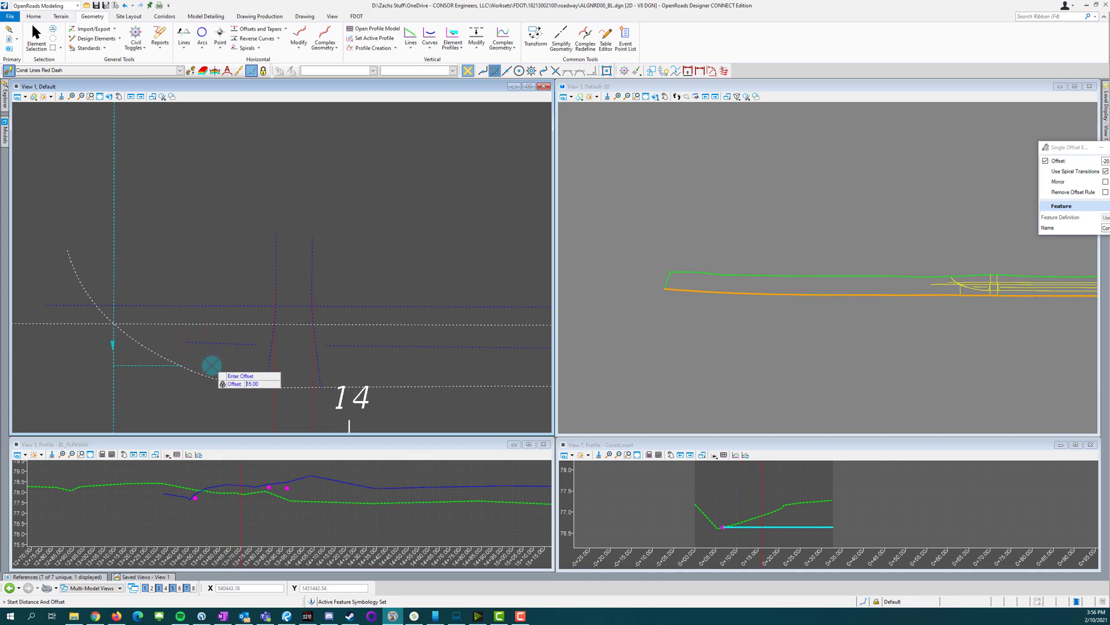
click(211, 365)
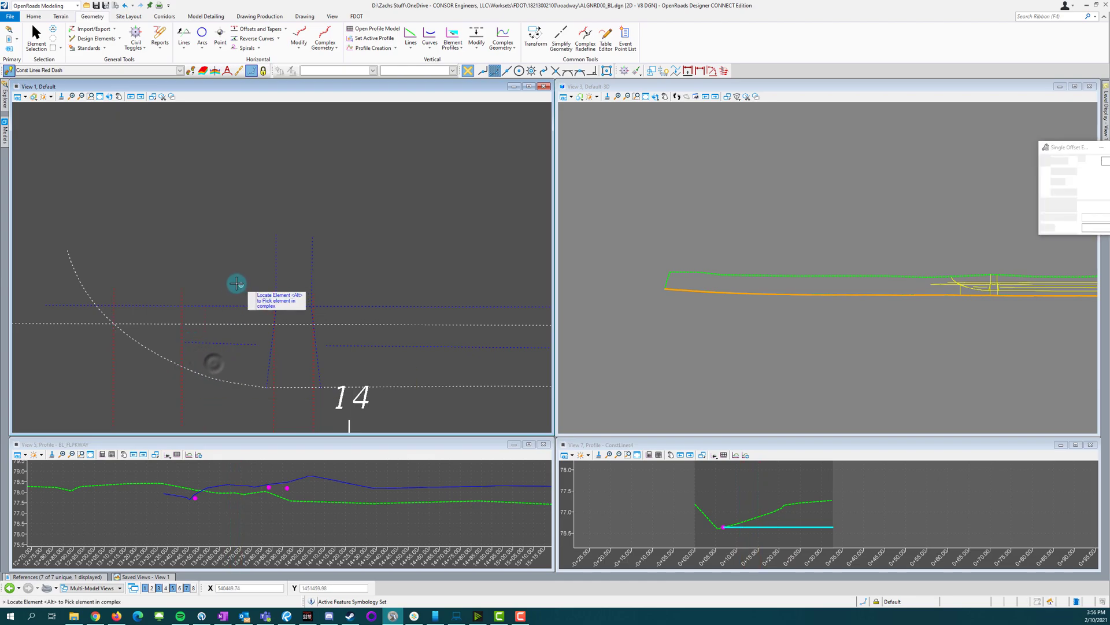
Step: Offset the last red dashed cross line, just before station 16, by 25 ft back toward station 15
scroll(237, 284, down, 3)
scroll(381, 306, up, 4)
click(384, 324)
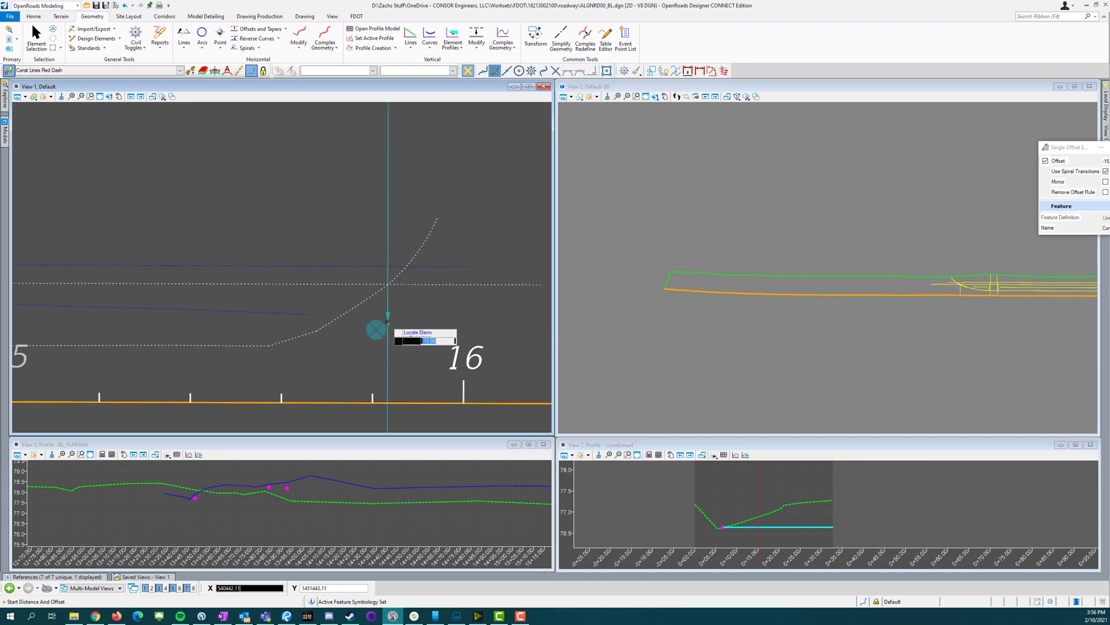
click(381, 325)
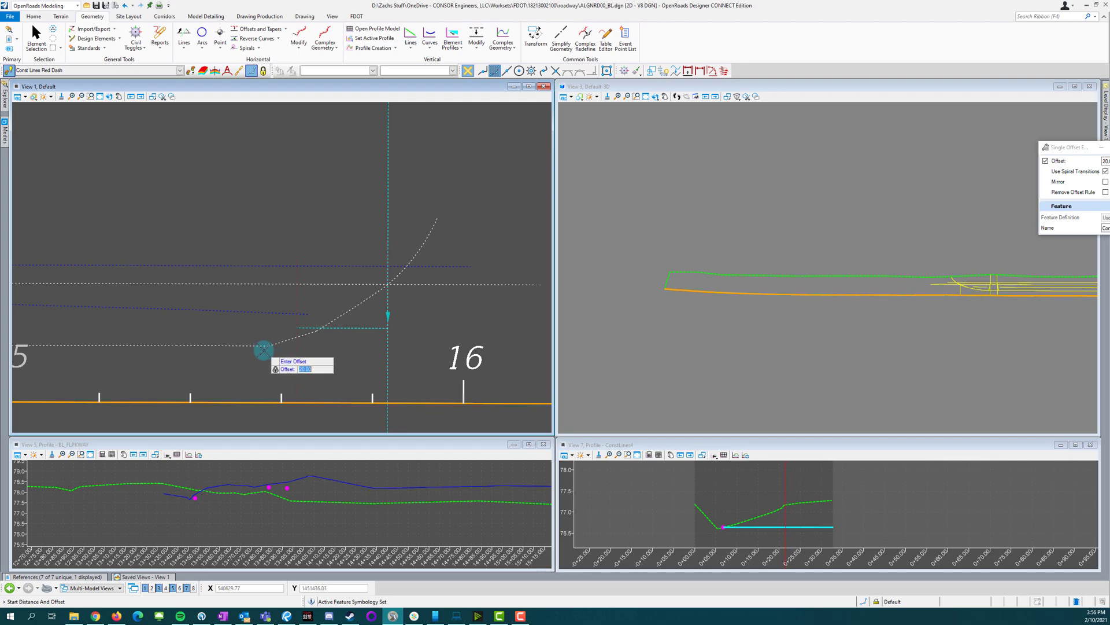
text(25)
key(Return)
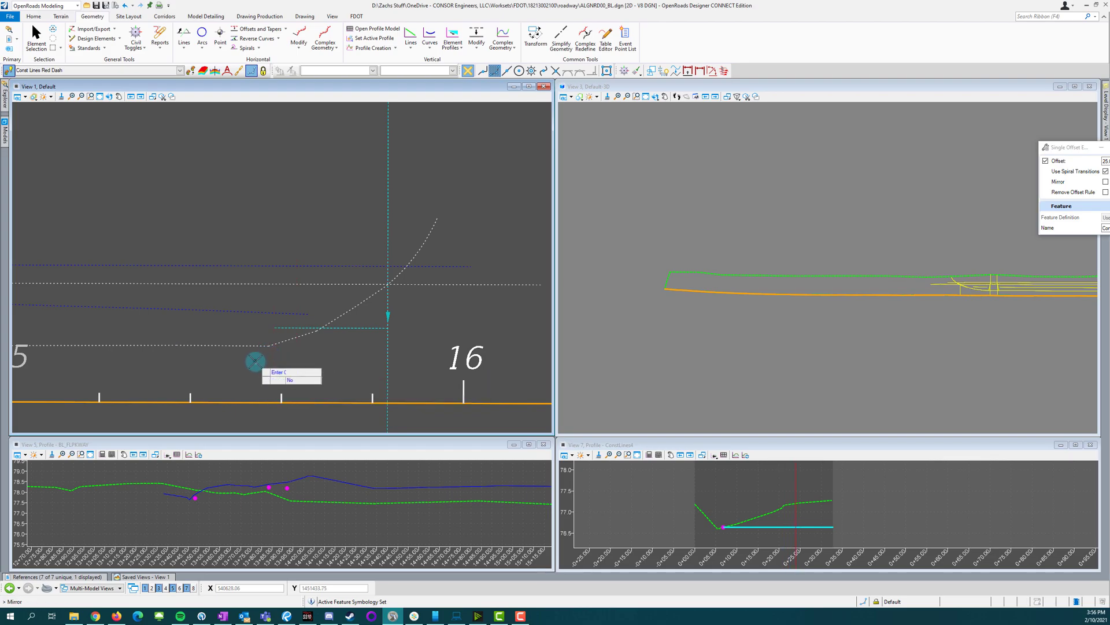
click(241, 361)
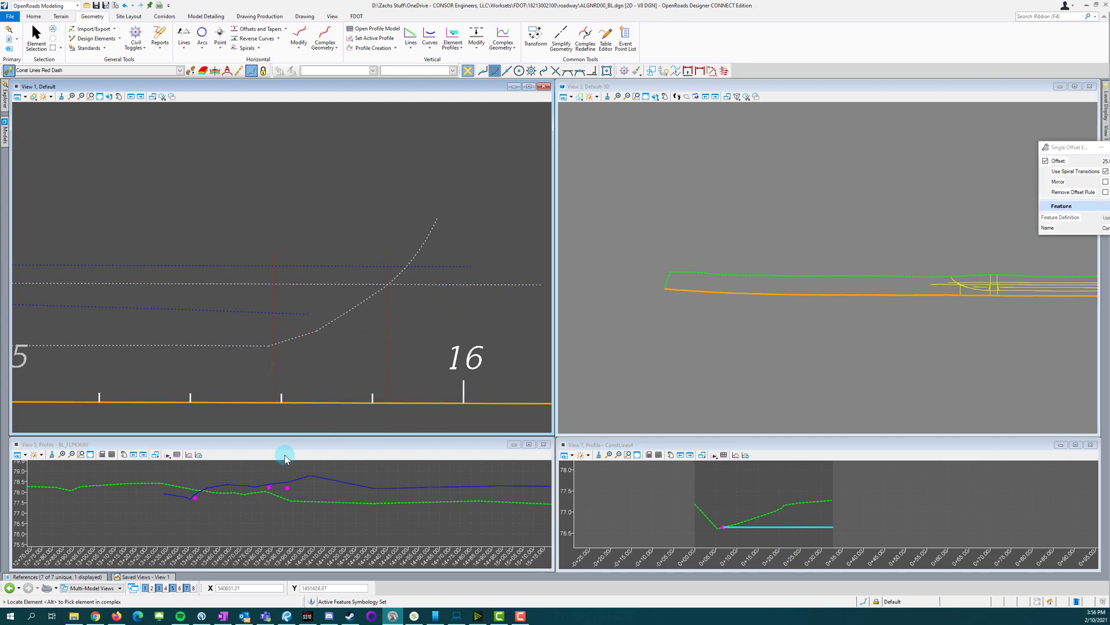
Step: Review the two new offset cross lines against the curved white edges and blue dashed lines in plan
scroll(441, 273, down, 4)
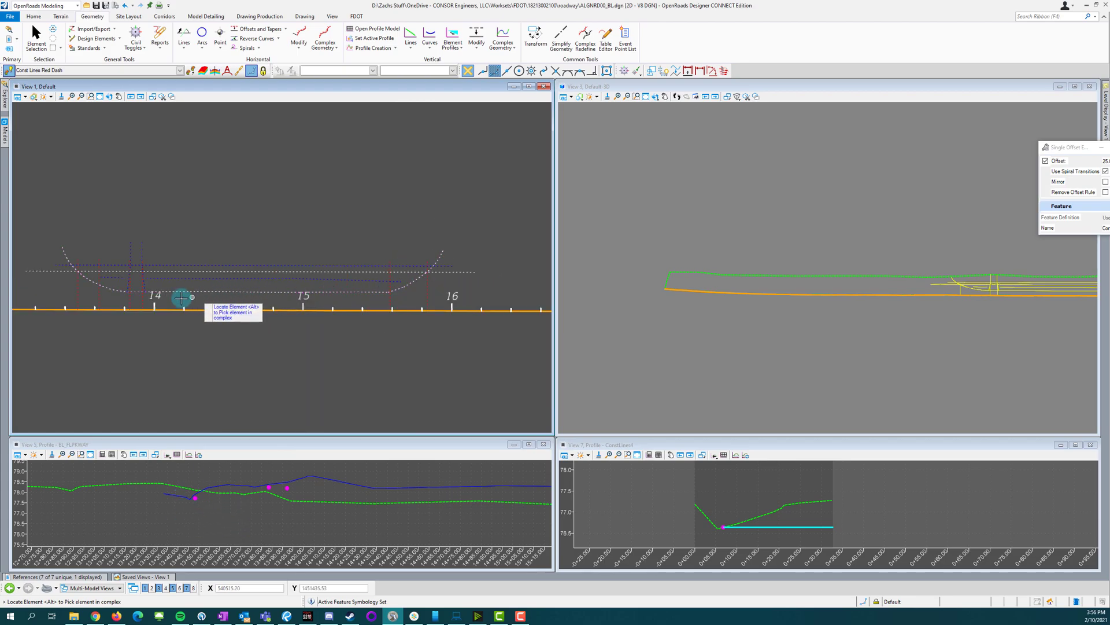
scroll(37, 303, up, 5)
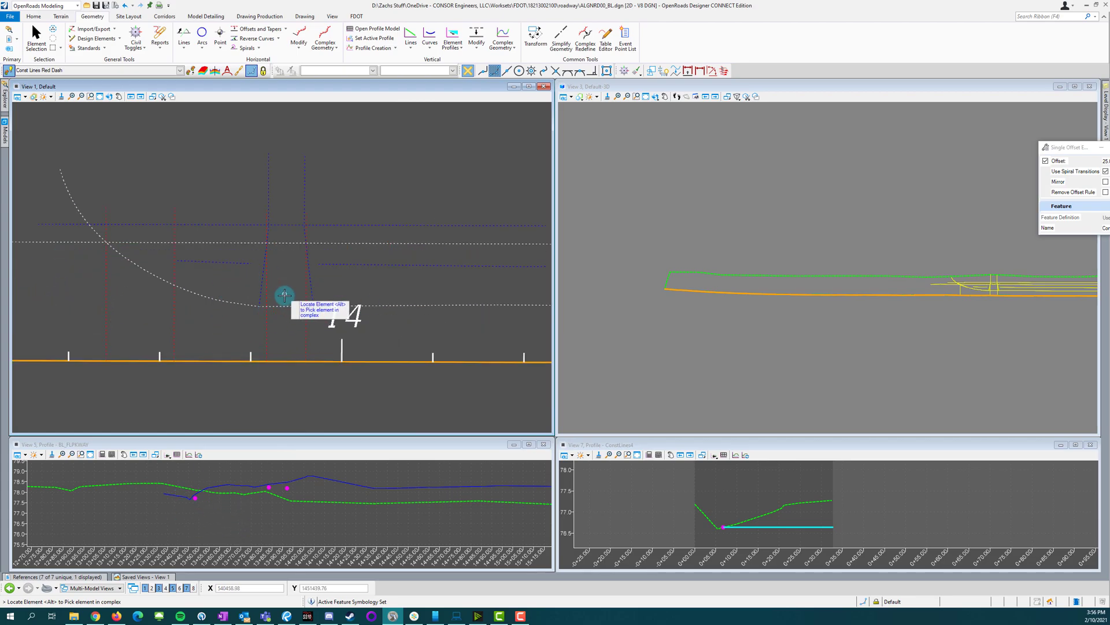
scroll(167, 302, down, 1)
scroll(310, 308, down, 3)
scroll(340, 307, up, 3)
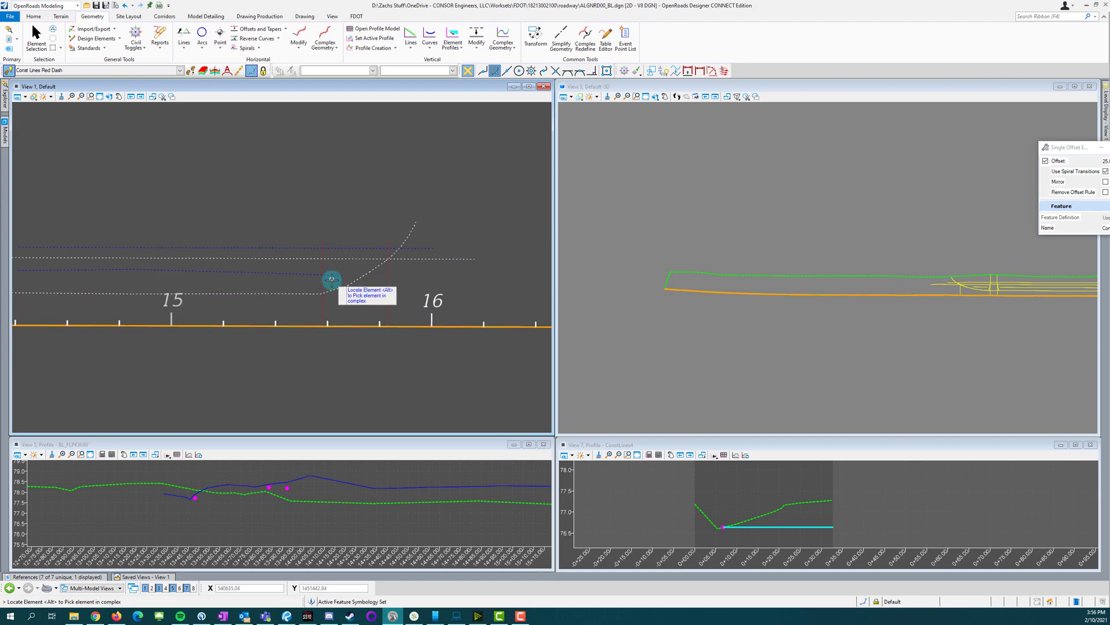
scroll(392, 298, down, 3)
click(37, 39)
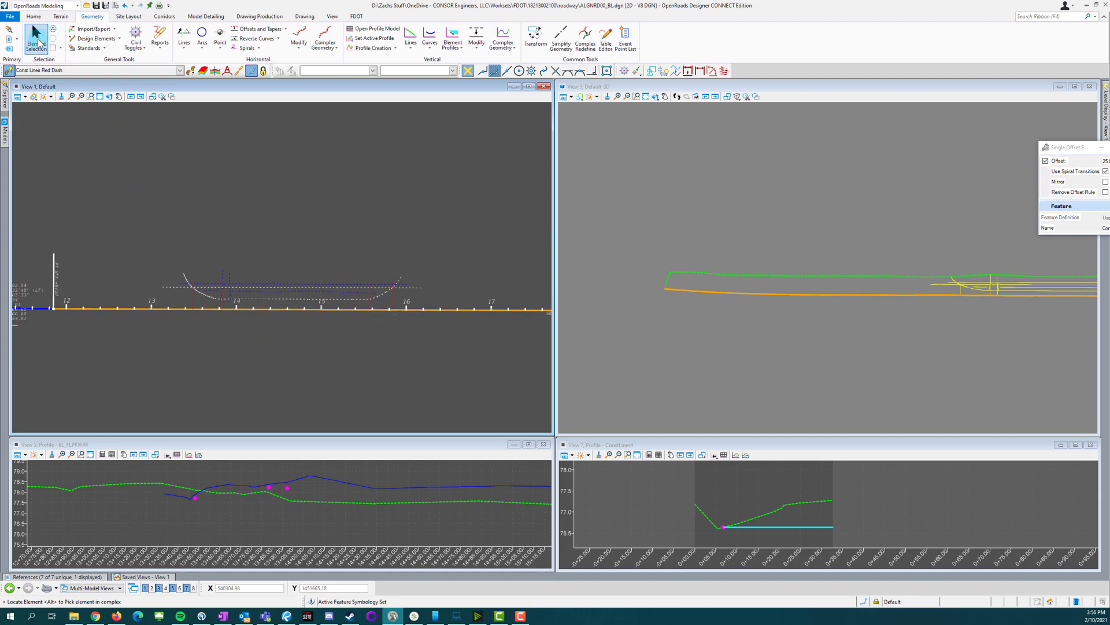
scroll(383, 305, up, 3)
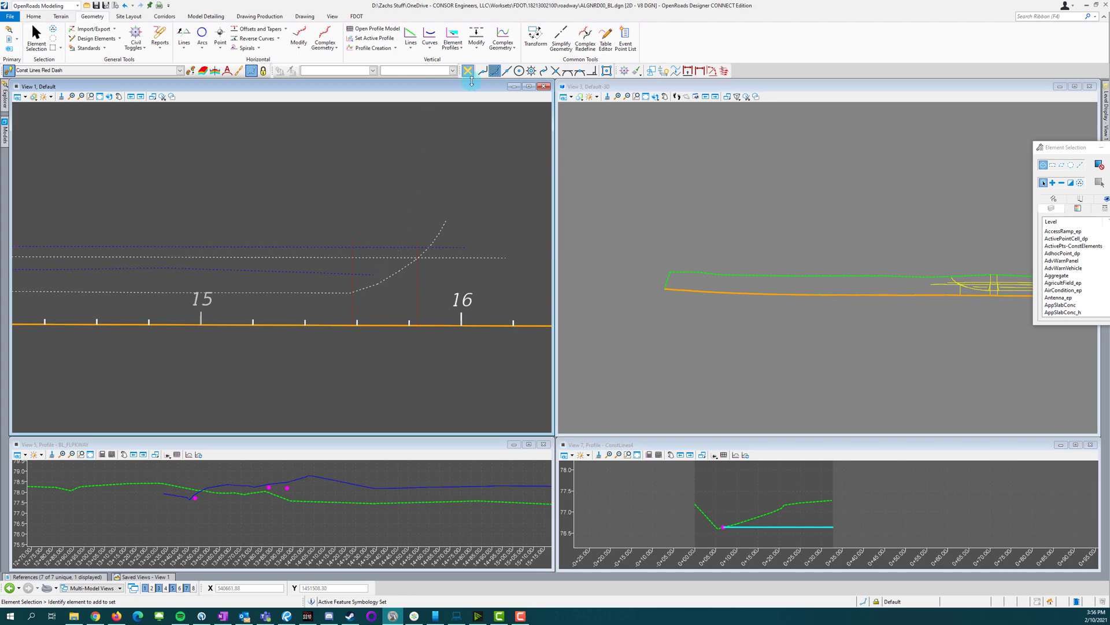
click(366, 49)
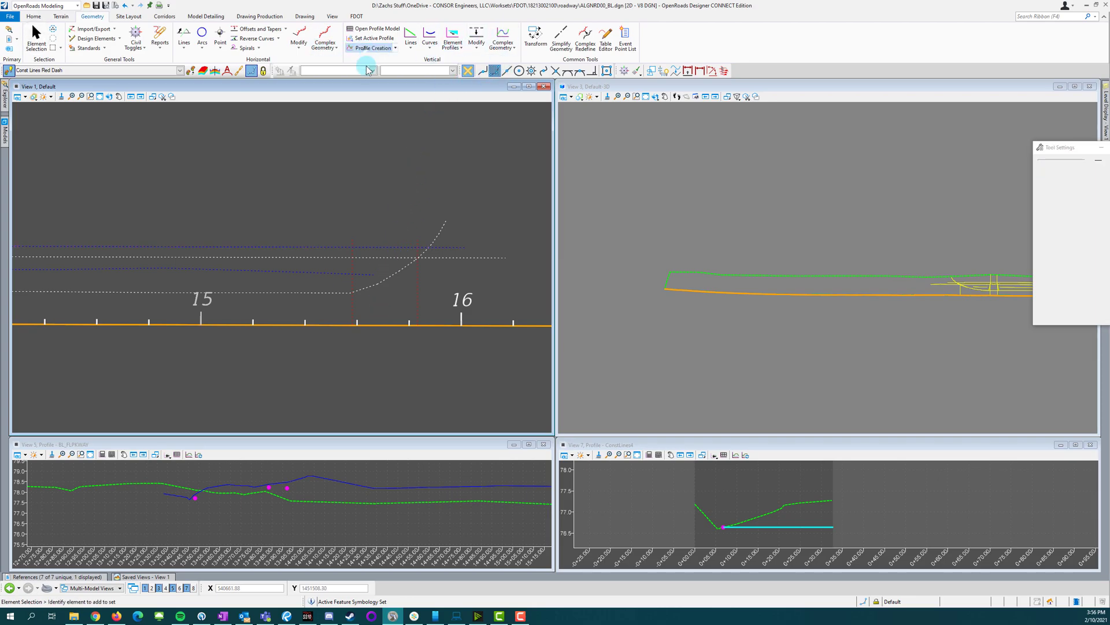
click(353, 265)
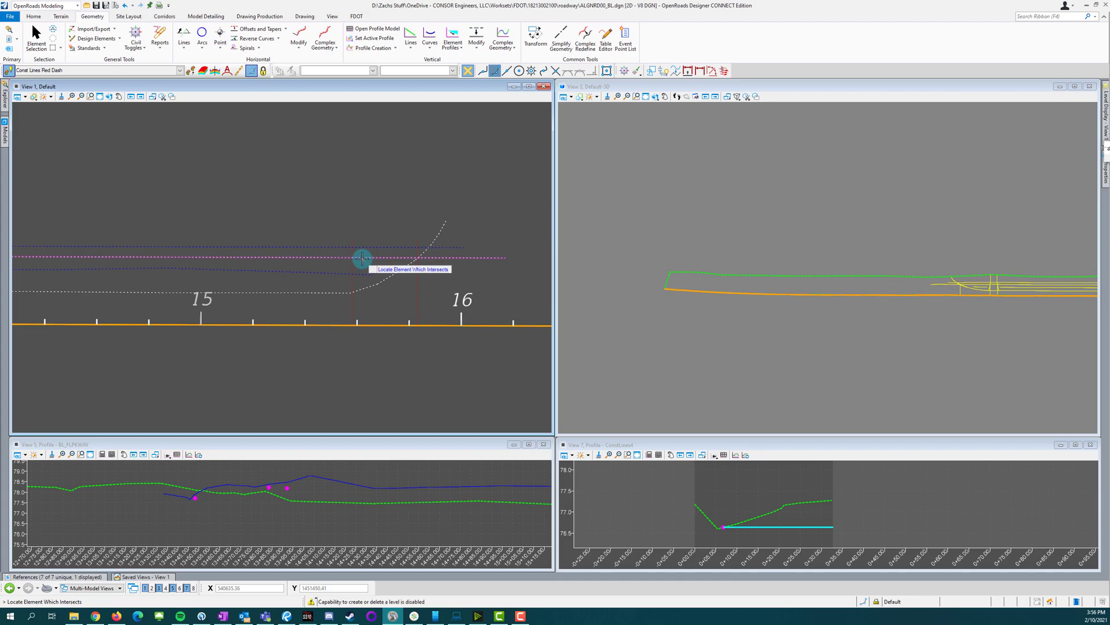
Step: Open the profile model of the new offset red dashed cross line between stations 15 and 16 in View 7
click(355, 259)
scroll(346, 263, up, 3)
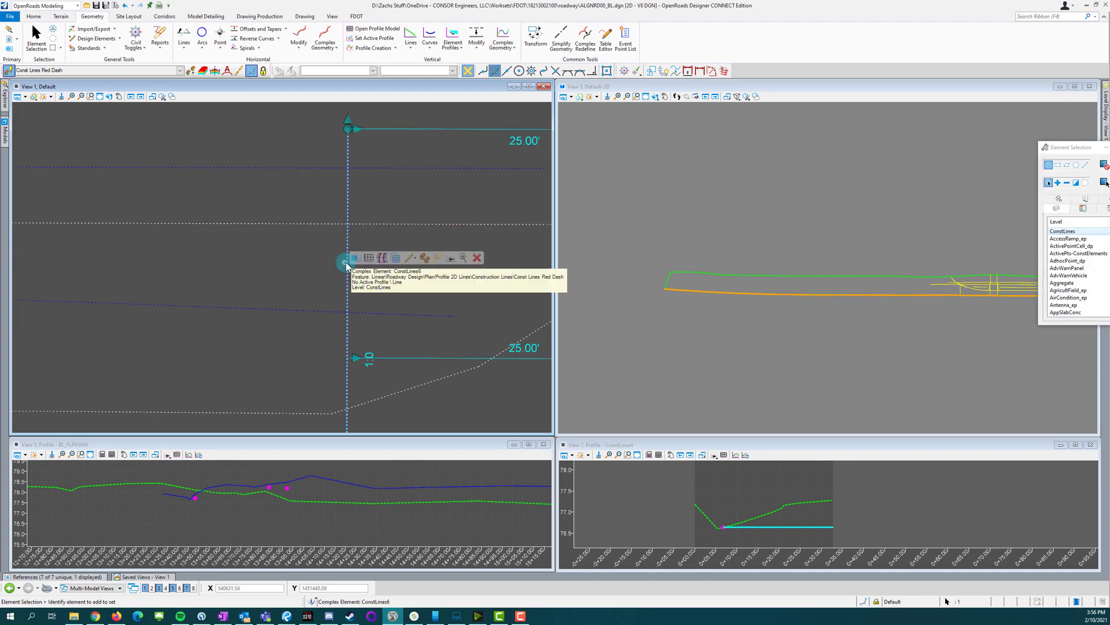
click(368, 259)
click(813, 505)
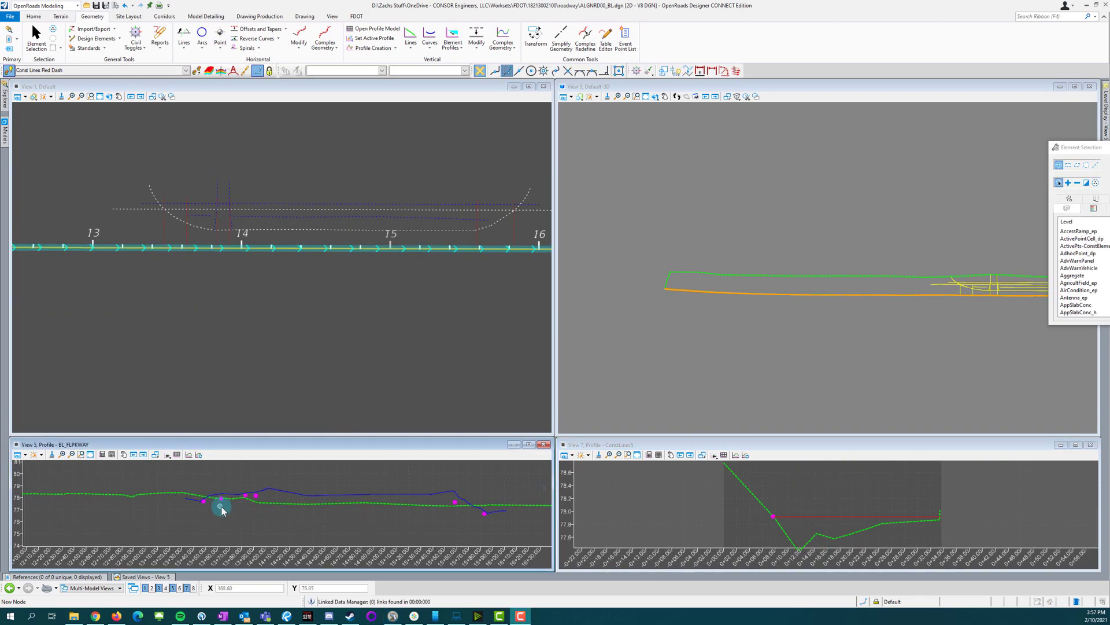
Step: Examine the newly projected cross-line points in the BL_FLPKWAY profile against the blue and ground profiles
click(222, 508)
mouse_move(222, 502)
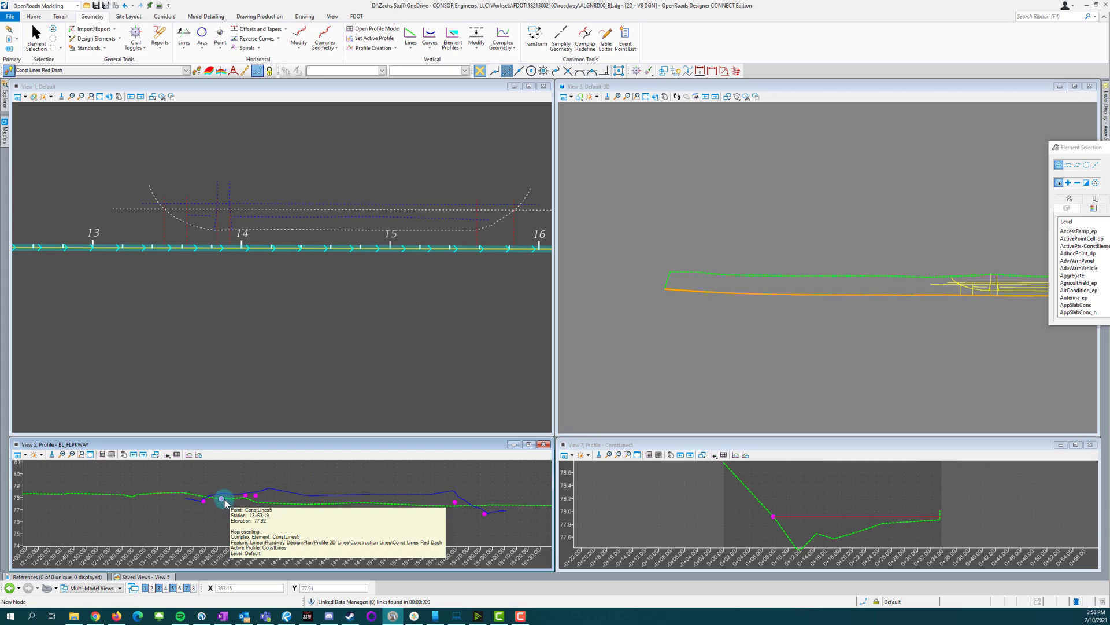
scroll(223, 521, up, 2)
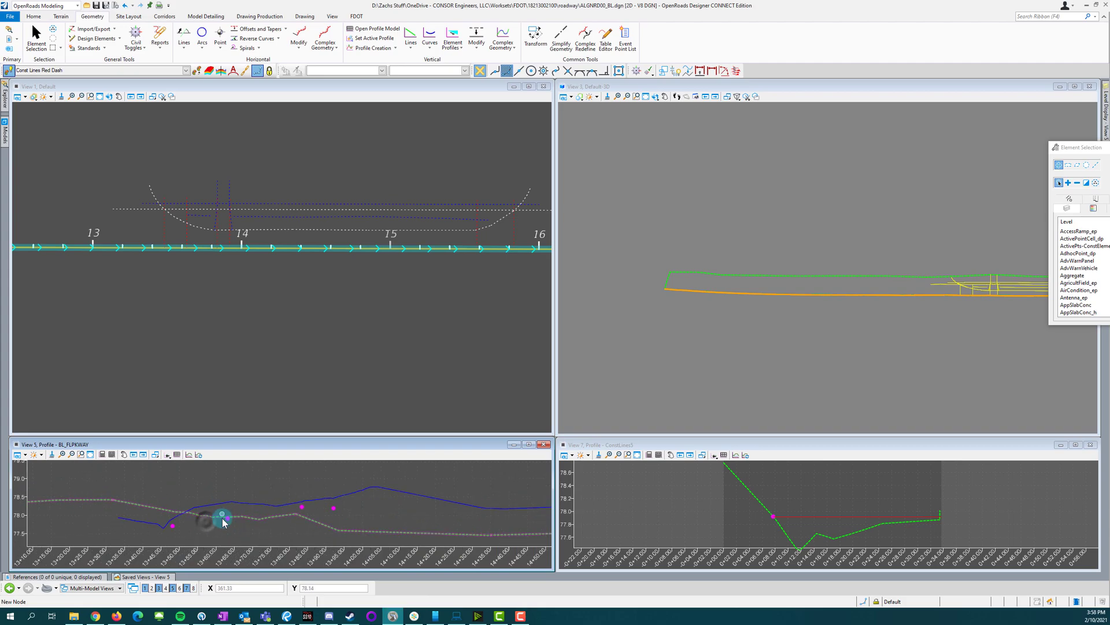
scroll(174, 532, up, 1)
scroll(219, 509, down, 1)
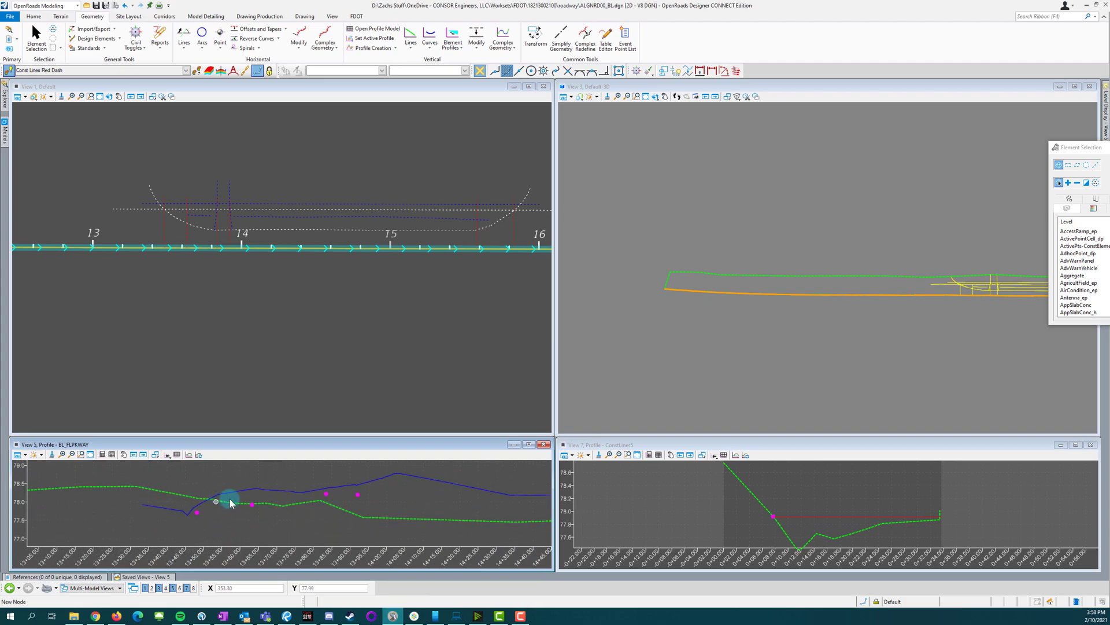
scroll(220, 512, up, 2)
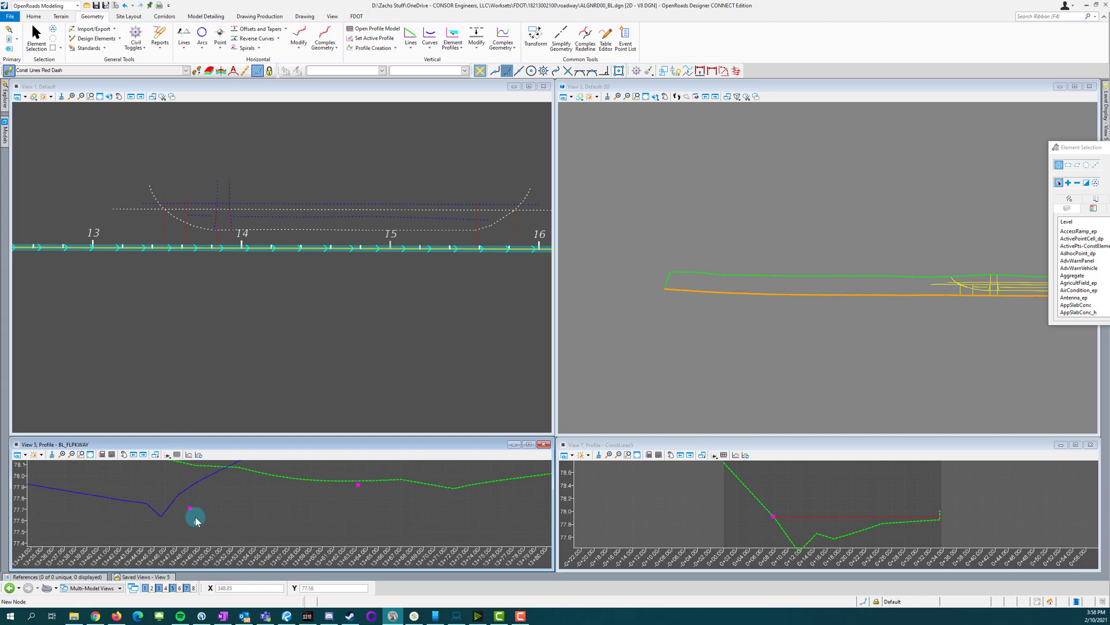
scroll(198, 517, down, 2)
Step: Check the slope between the first two magenta points in the BL_FLPKWAY profile with a temporary profile line between points
right_click(231, 518)
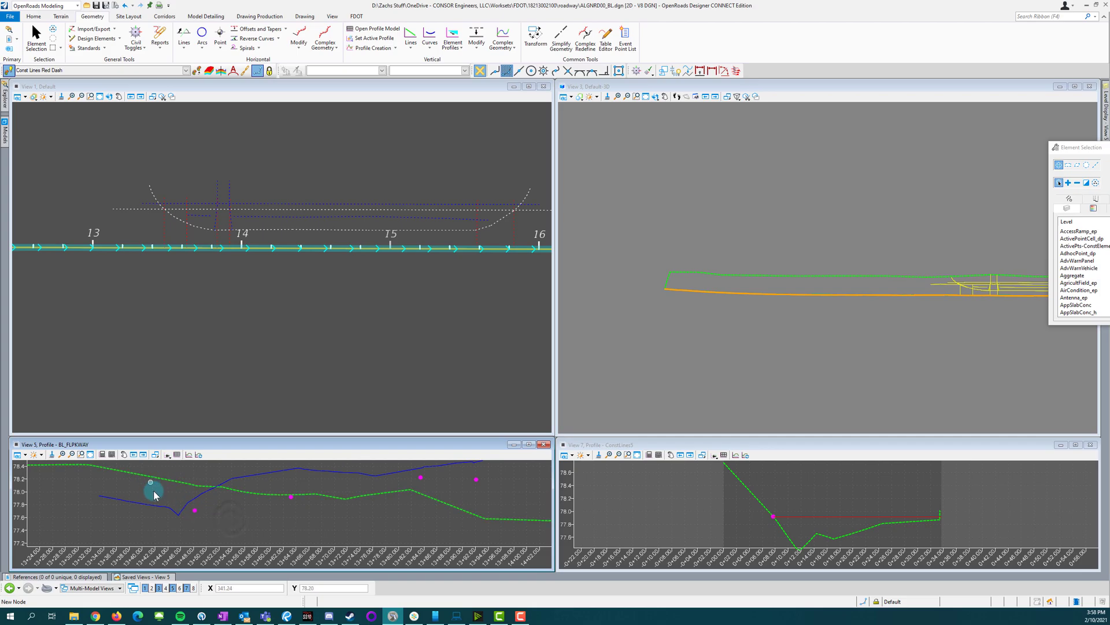
click(168, 454)
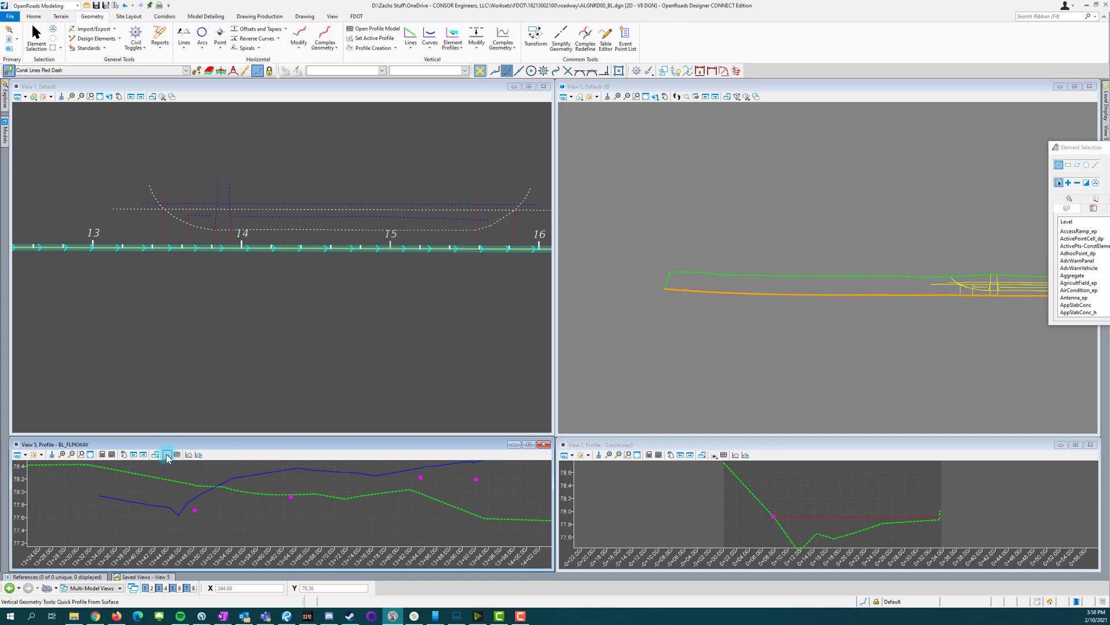
click(181, 474)
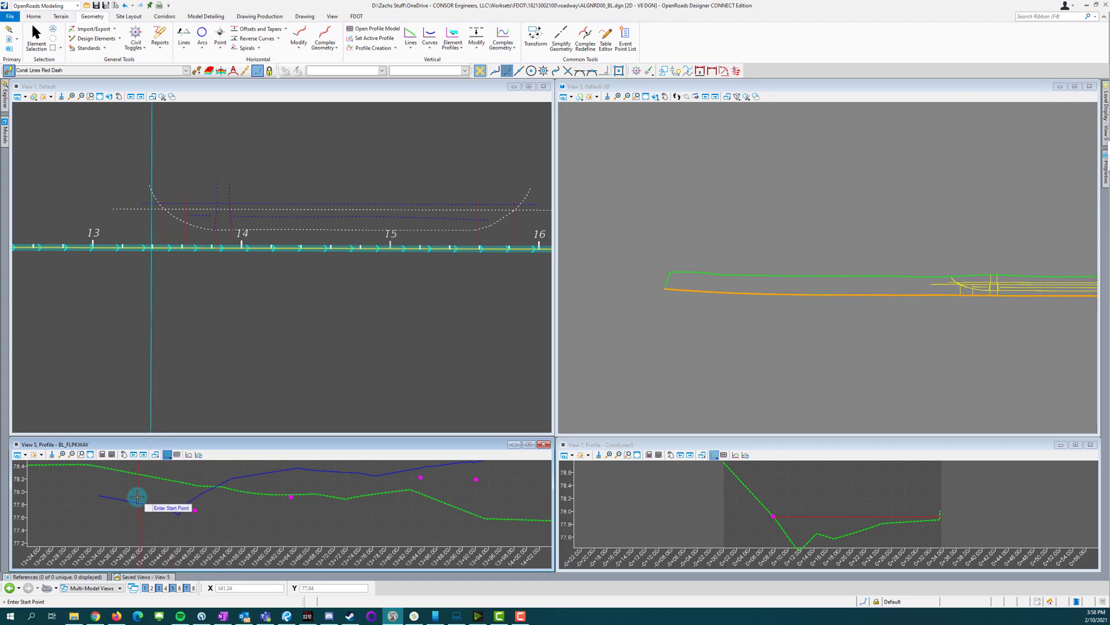
click(120, 498)
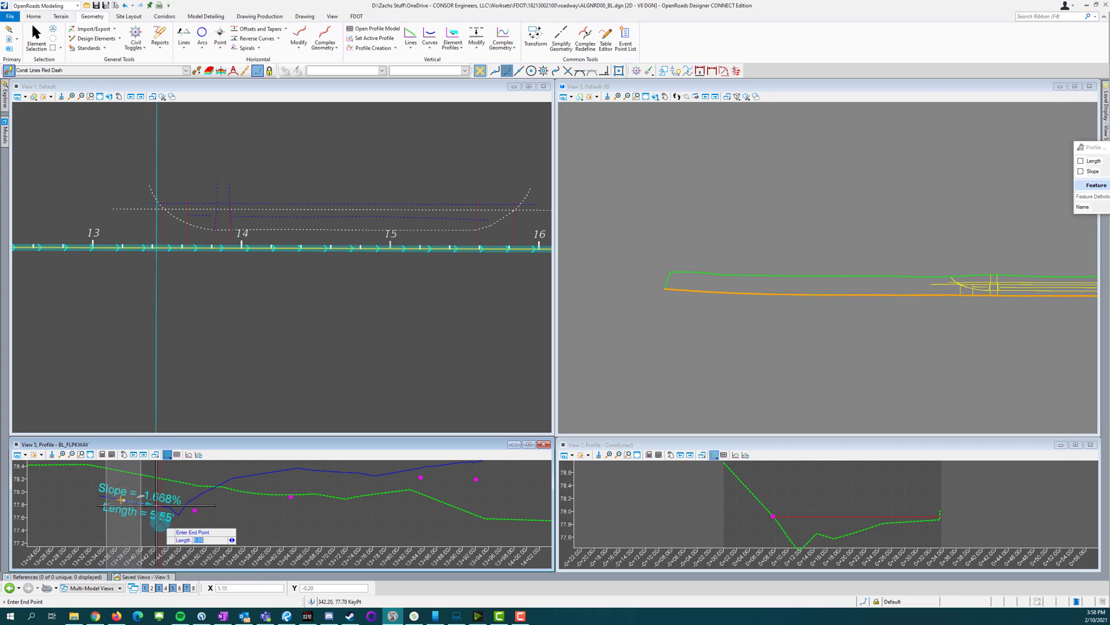
right_click(194, 513)
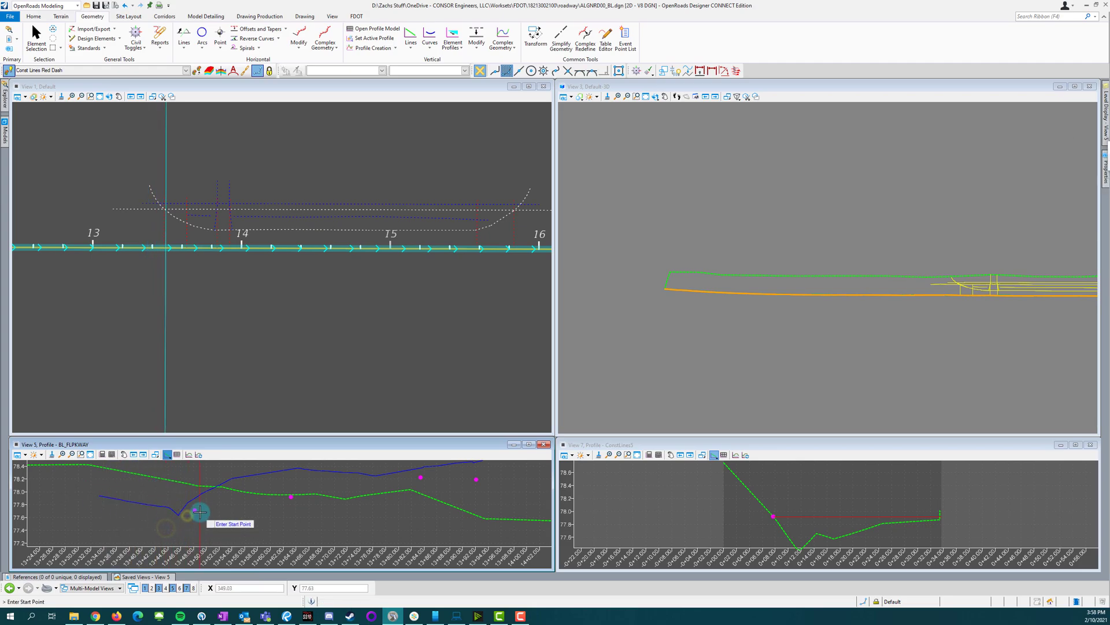
click(195, 511)
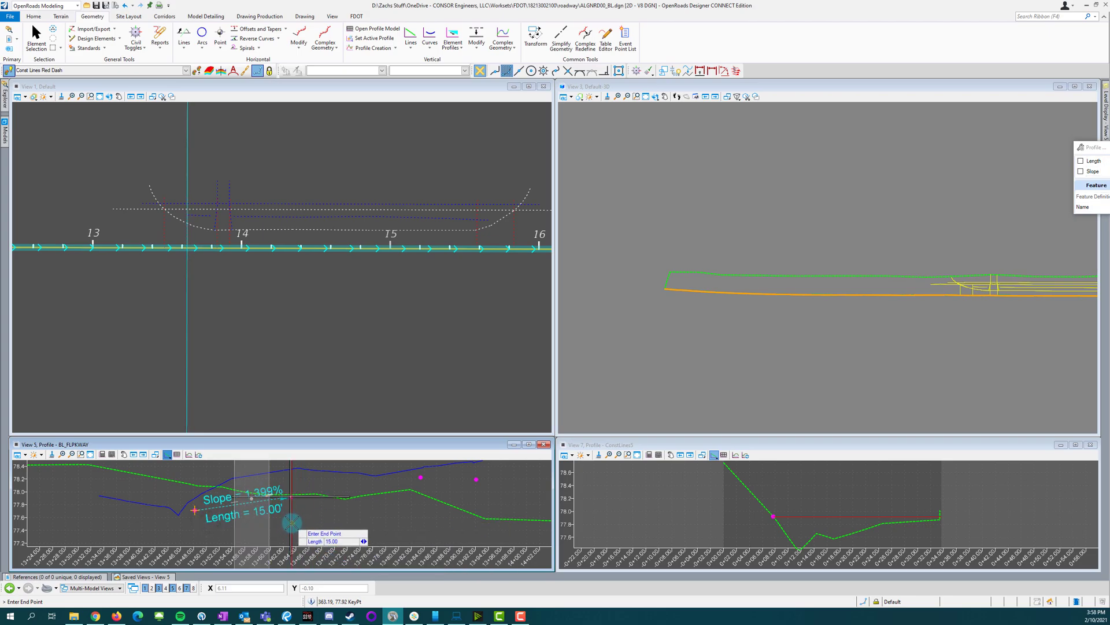
click(291, 522)
click(35, 36)
click(166, 264)
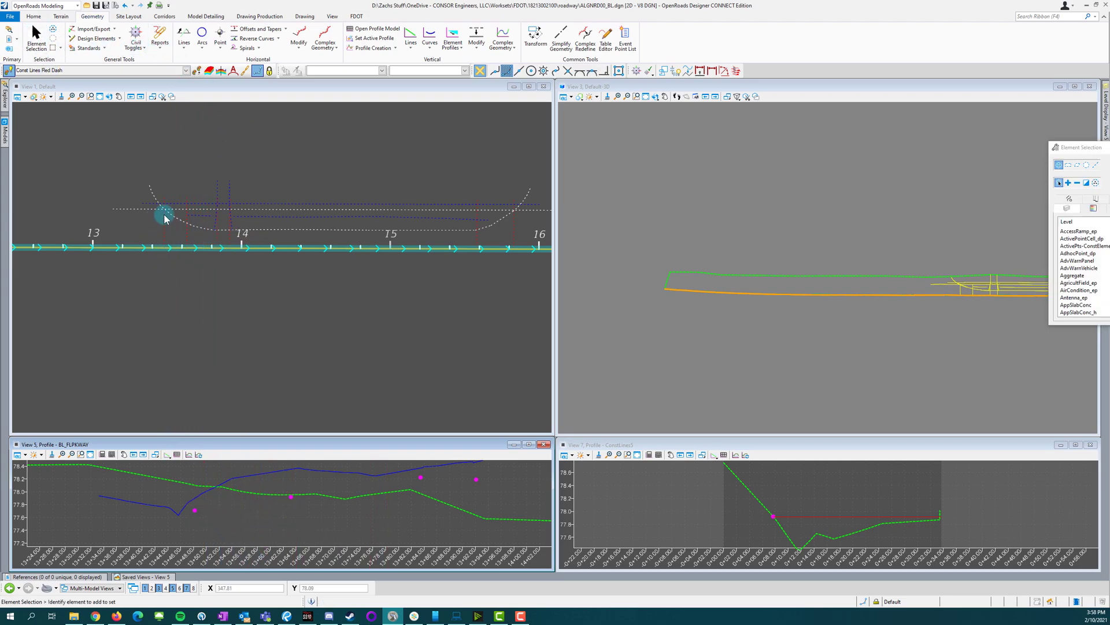
Step: Check the slope between the last two magenta points in the BL_FLPKWAY profile with a temporary profile line, then leave the command
scroll(165, 215, up, 5)
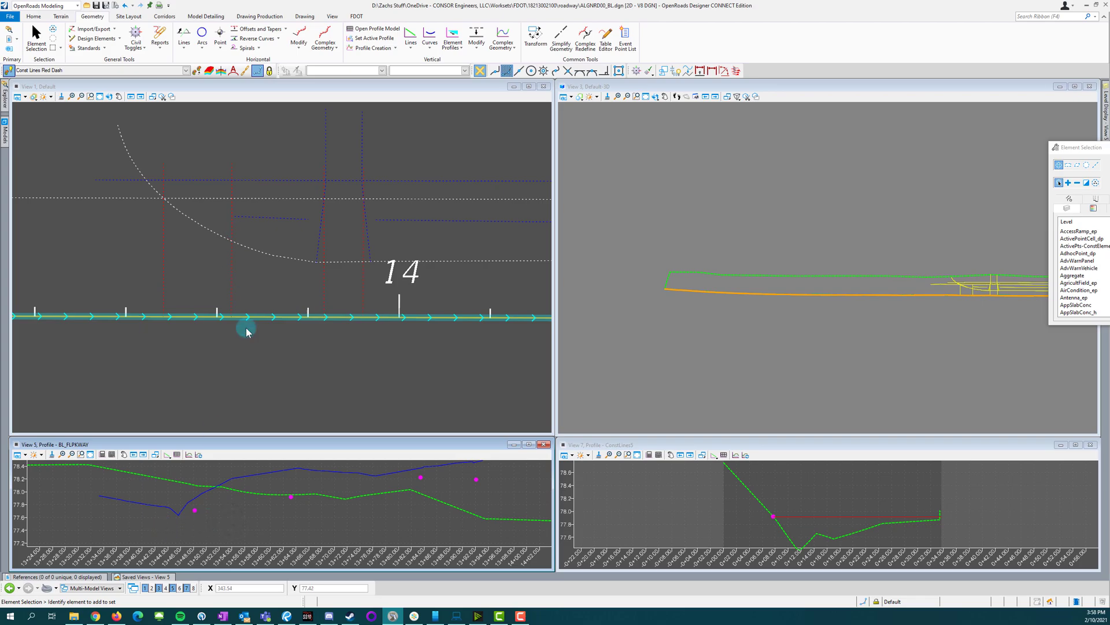
scroll(203, 488, down, 2)
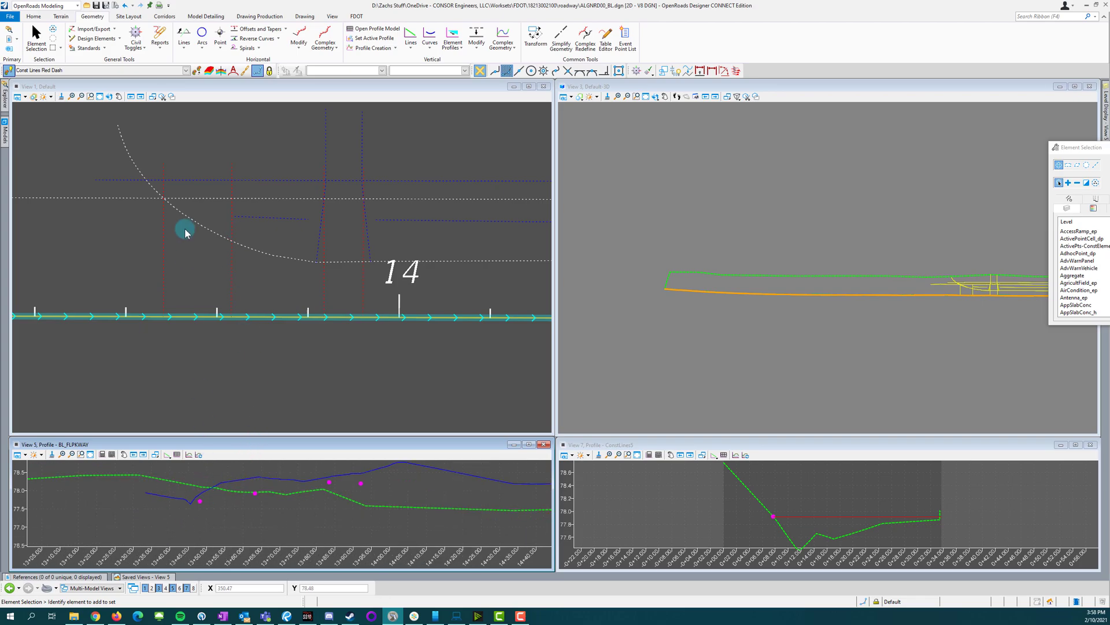
scroll(228, 497, down, 1)
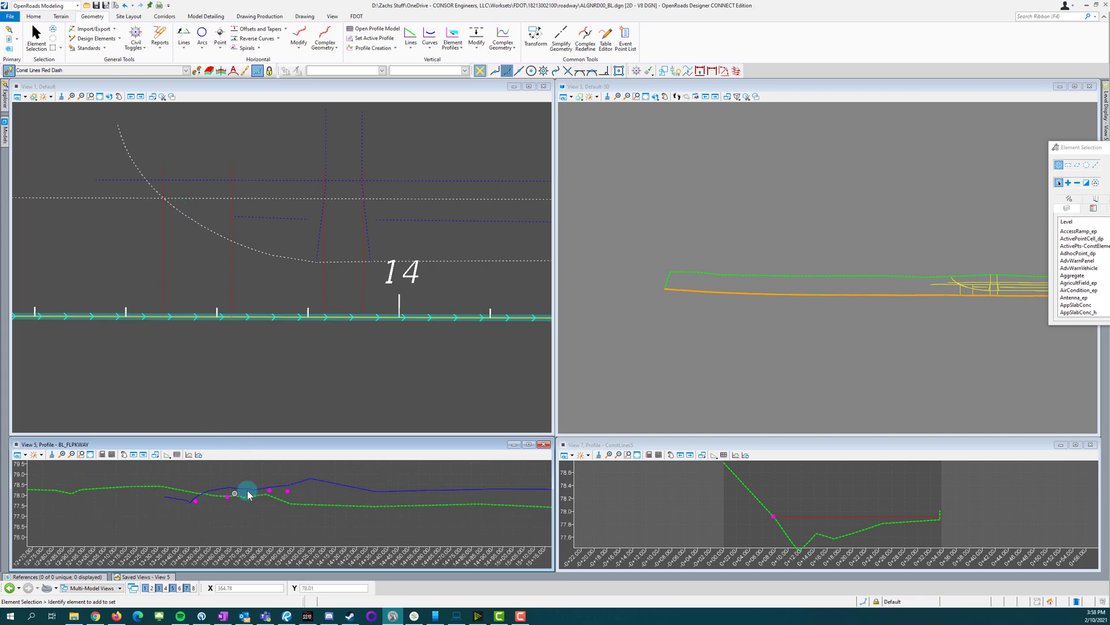
scroll(174, 496, down, 1)
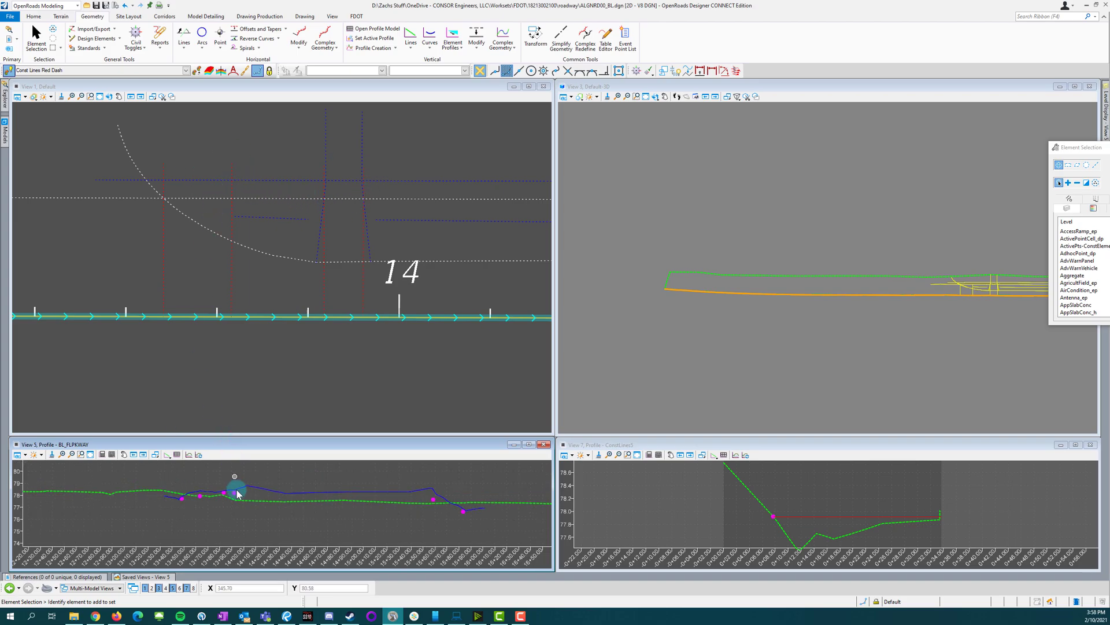
scroll(502, 519, up, 1)
scroll(466, 511, up, 1)
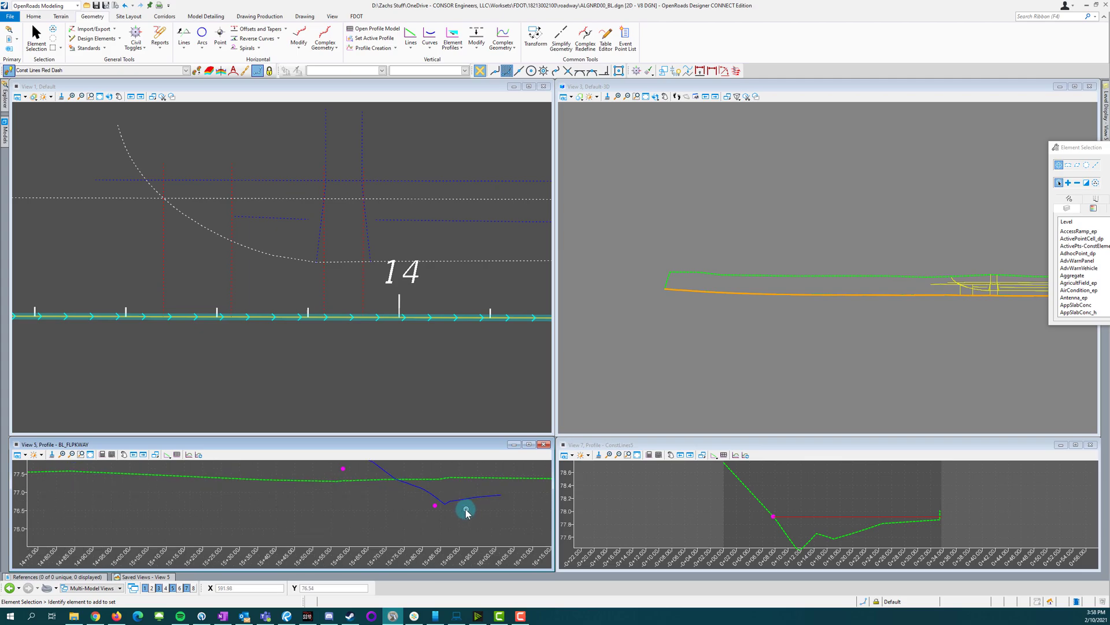
click(167, 454)
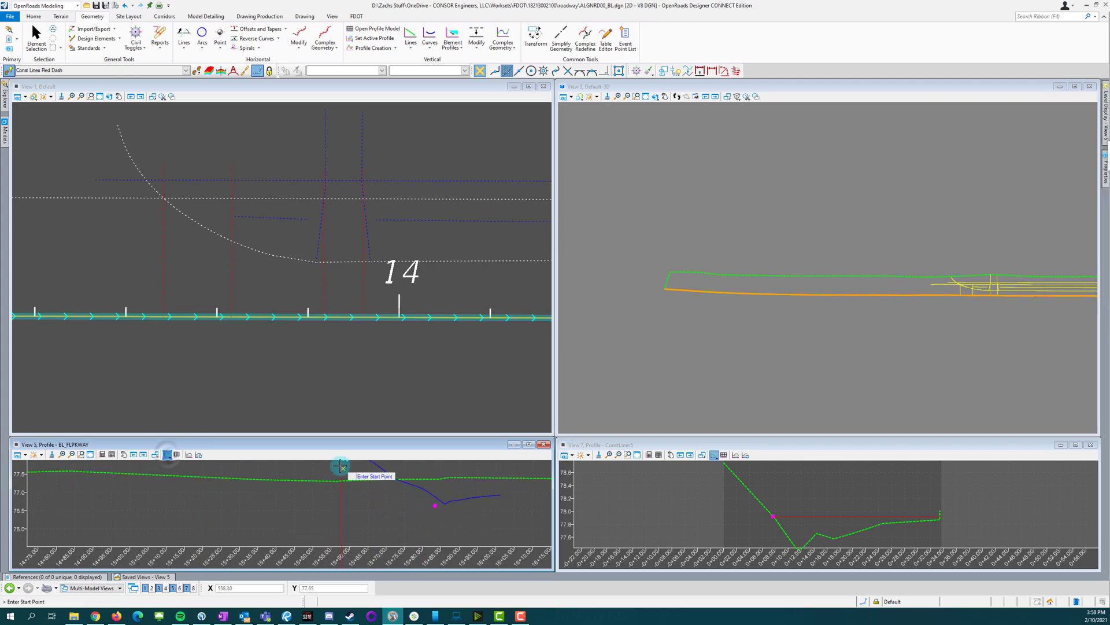
click(345, 473)
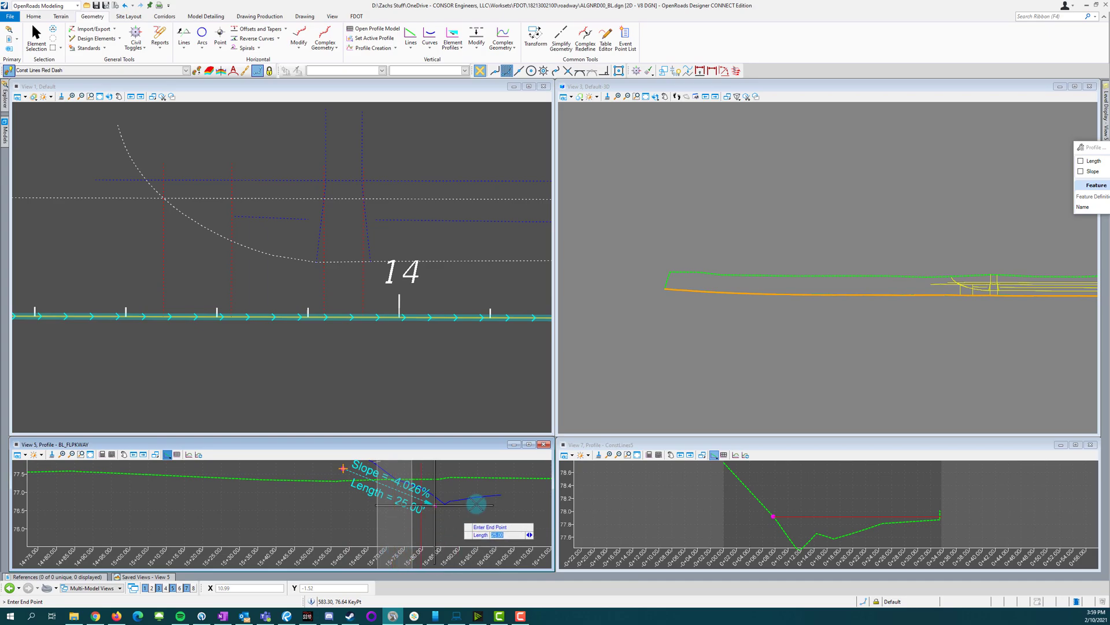
click(462, 493)
scroll(454, 498, up, 5)
click(444, 476)
scroll(457, 481, down, 3)
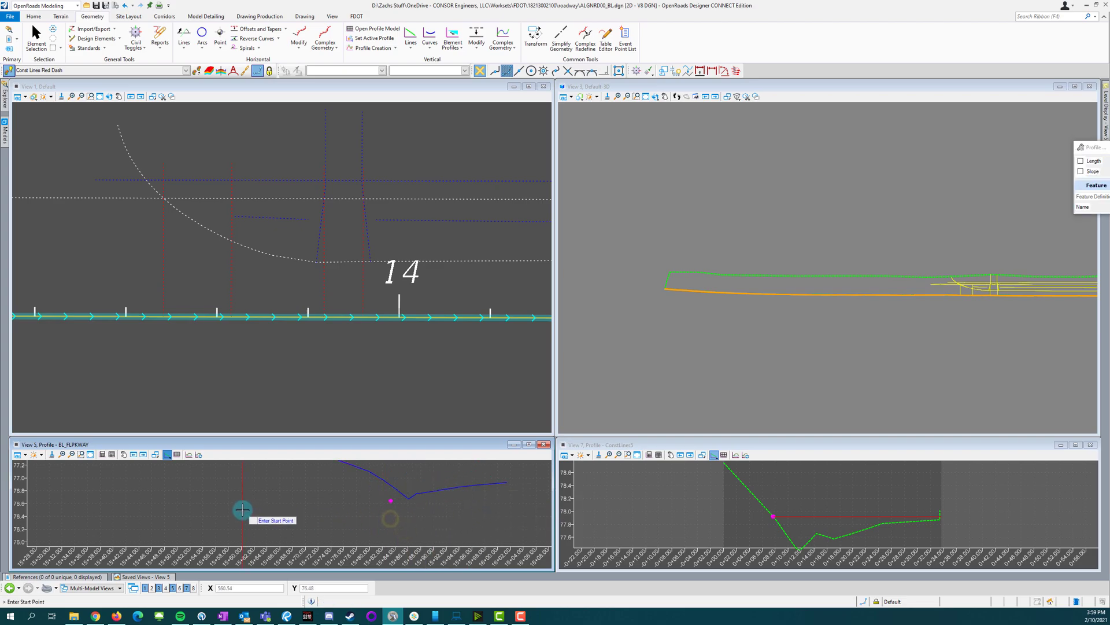
scroll(505, 519, down, 5)
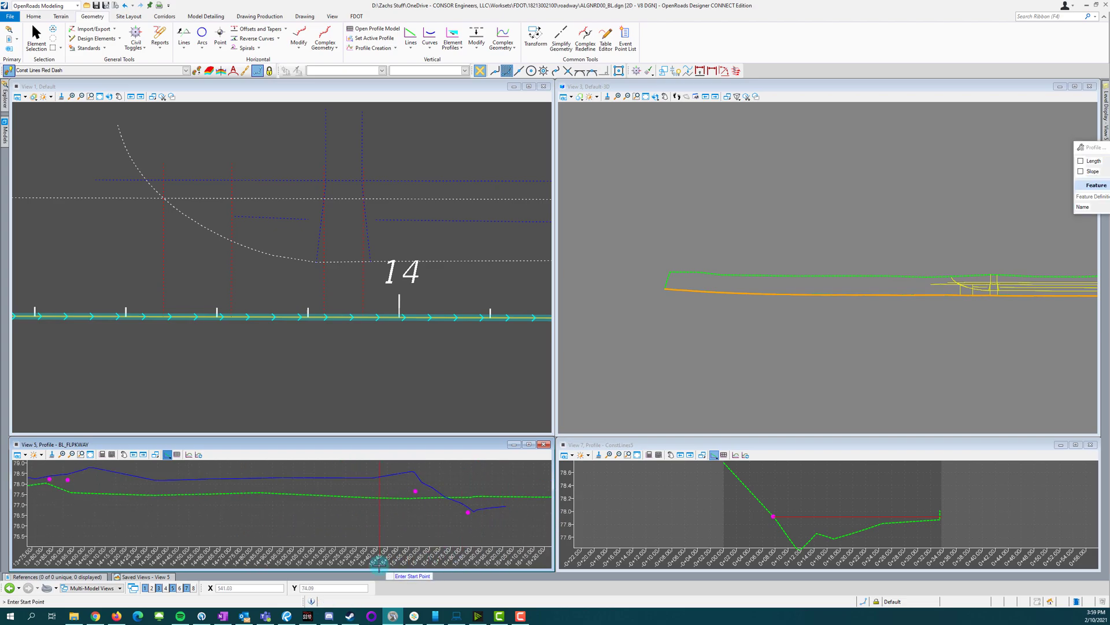
scroll(469, 513, up, 3)
scroll(475, 514, down, 3)
scroll(475, 514, down, 2)
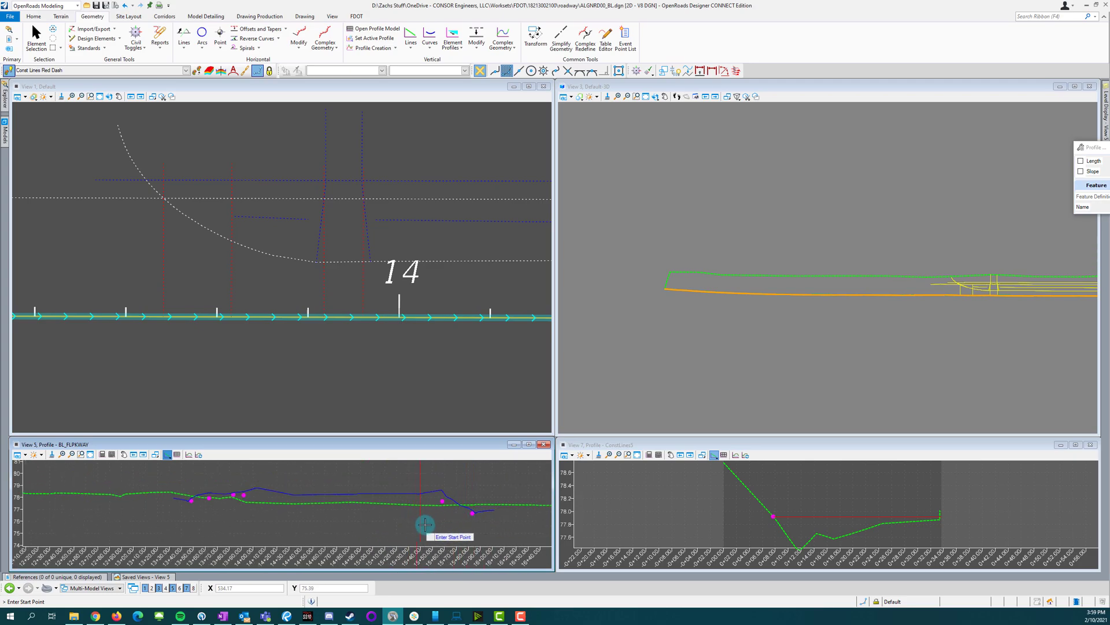
click(36, 37)
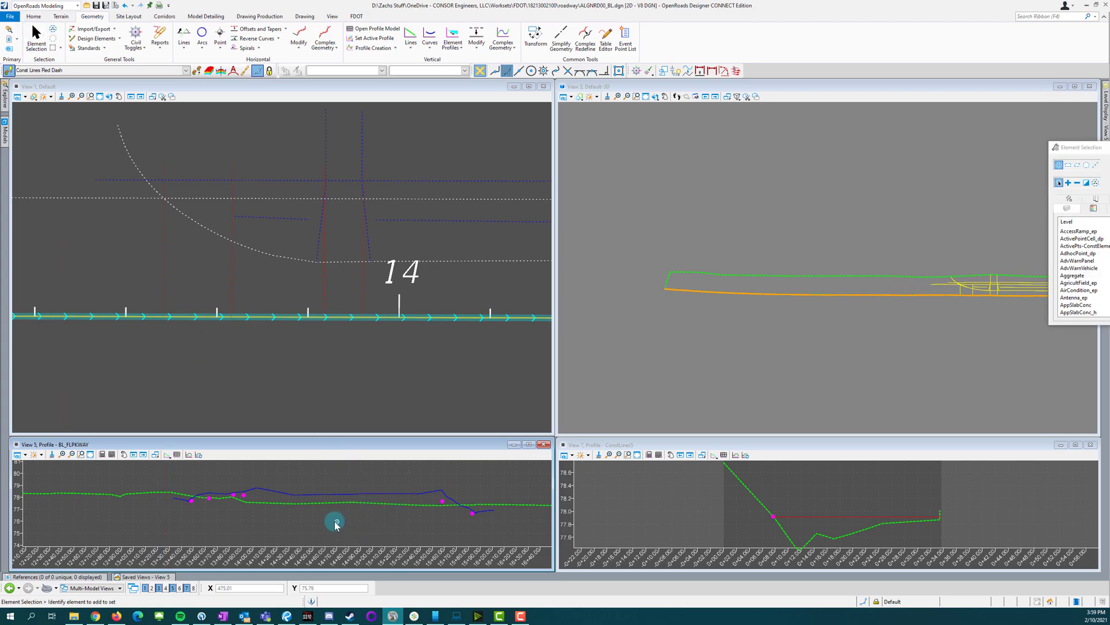
Step: Match the active feature definition to the baseline in plan, making Baseline the active feature
click(224, 374)
click(196, 70)
click(242, 317)
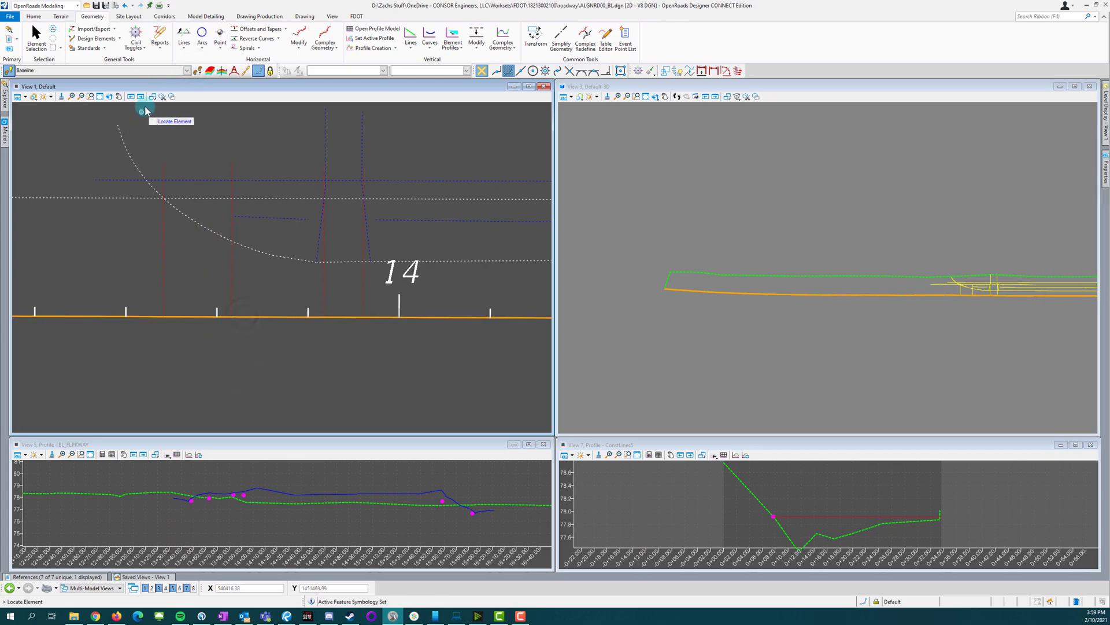
click(185, 49)
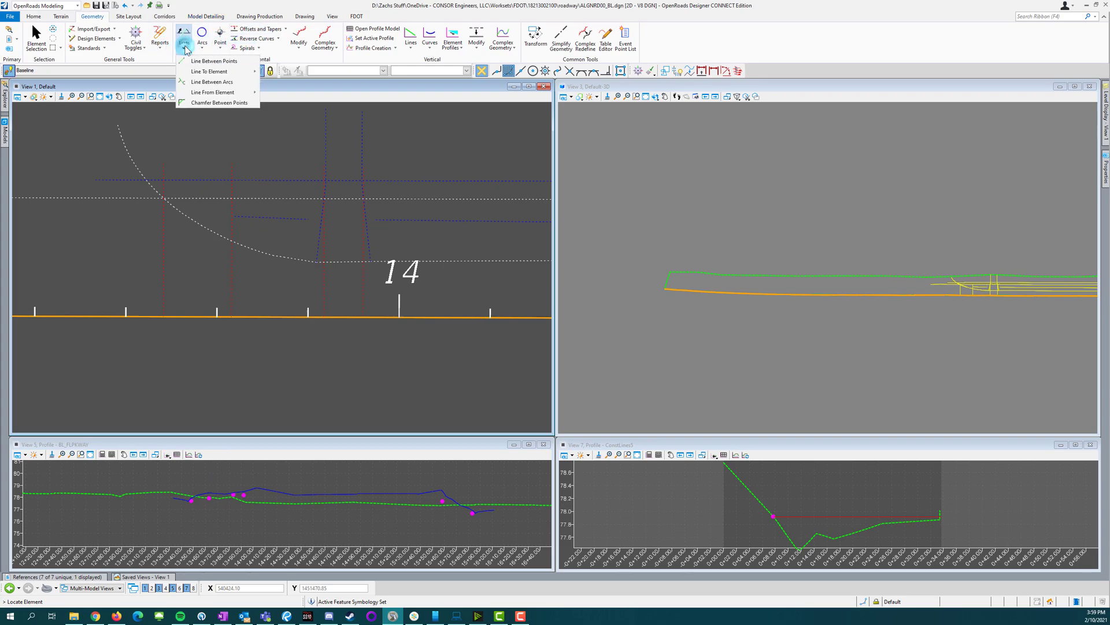
Step: Draw a profile line between the first two magenta points in the BL_FLPKWAY profile using the Baseline feature definition
click(185, 444)
click(167, 454)
click(196, 531)
scroll(195, 531, up, 3)
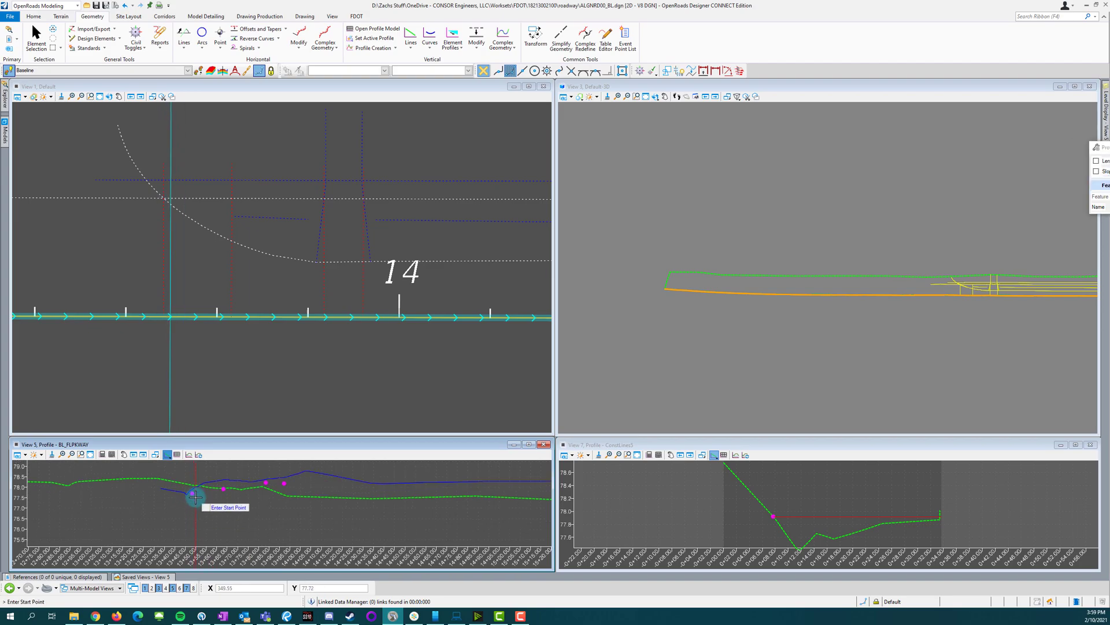
click(194, 496)
scroll(232, 495, up, 5)
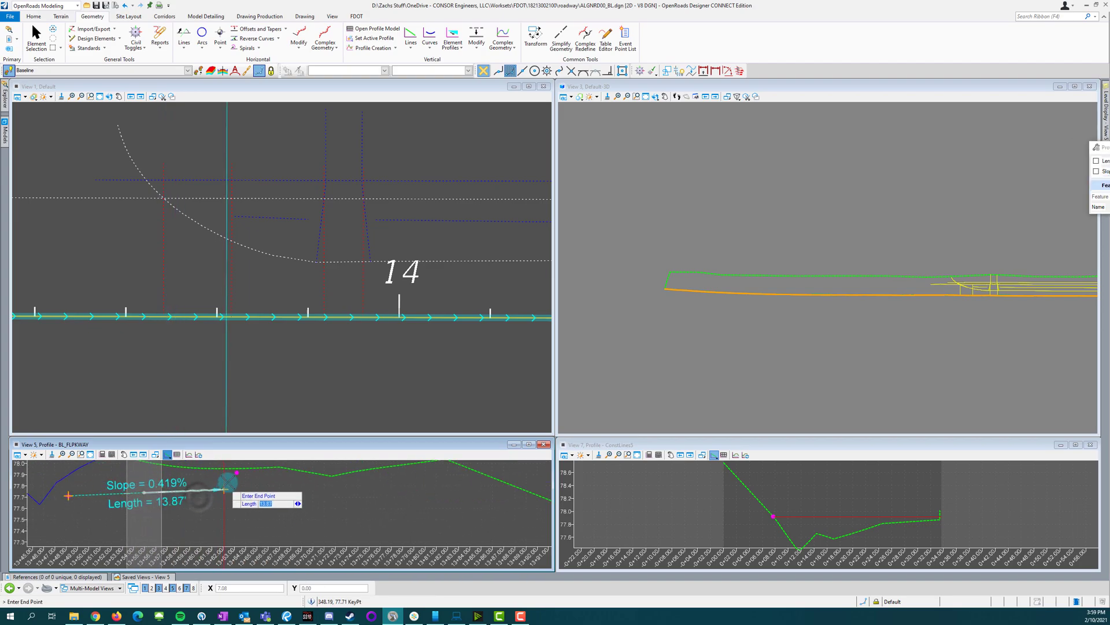
click(236, 473)
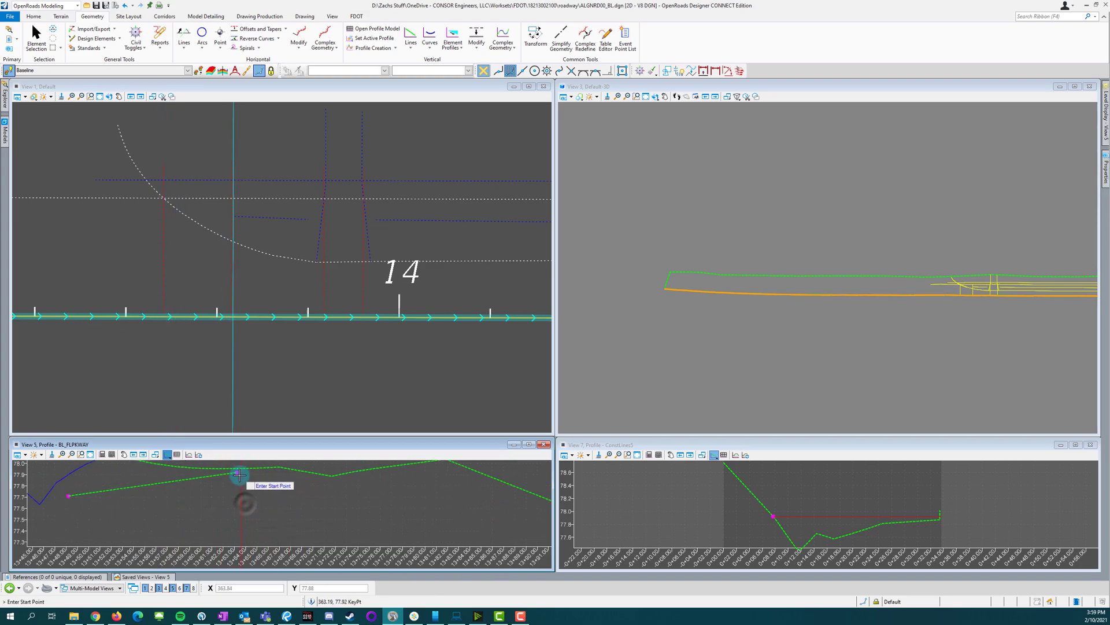
scroll(237, 497, down, 2)
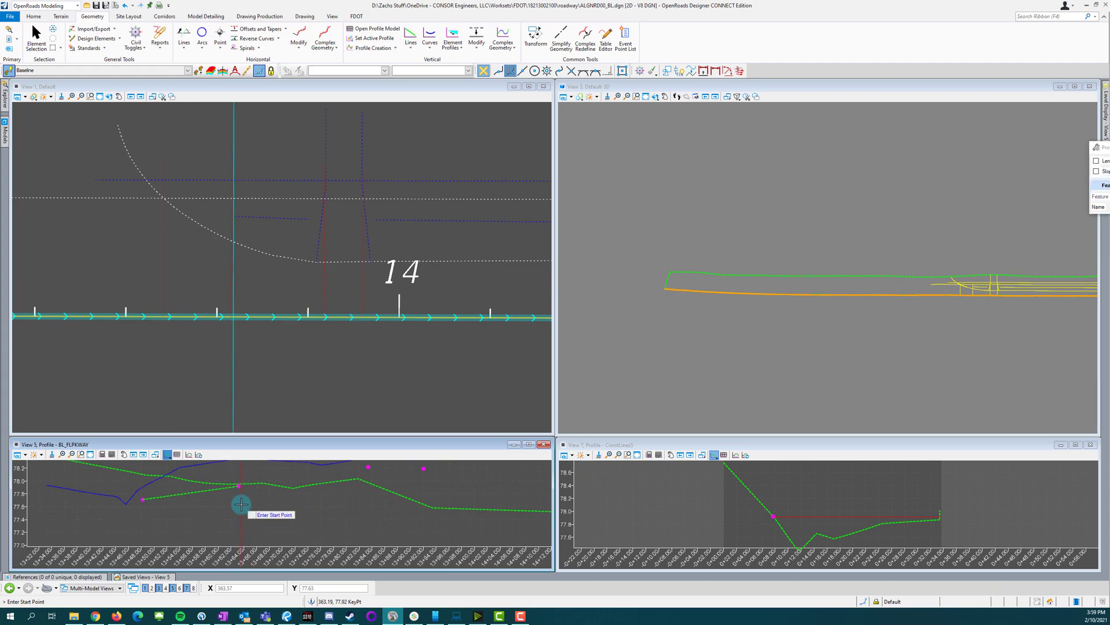
Step: Delete the profile line just drawn between the first two magenta points in the BL_FLPKWAY profile
key(Escape)
click(220, 504)
scroll(212, 487, up, 3)
key(Delete)
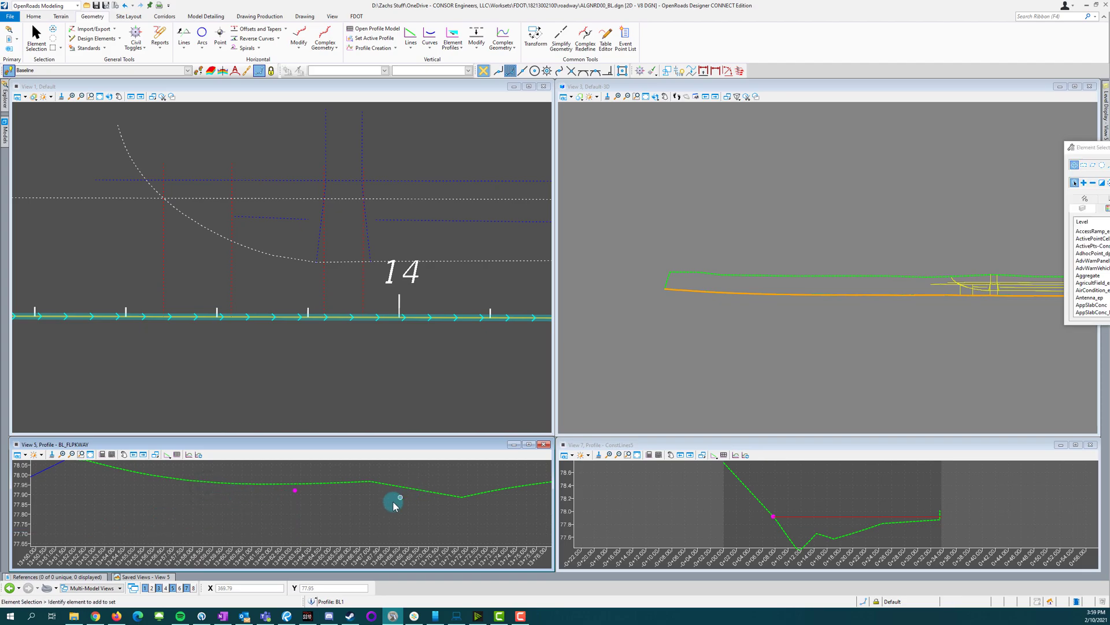
Step: Set the active feature definition to Centerline
scroll(393, 501, down, 3)
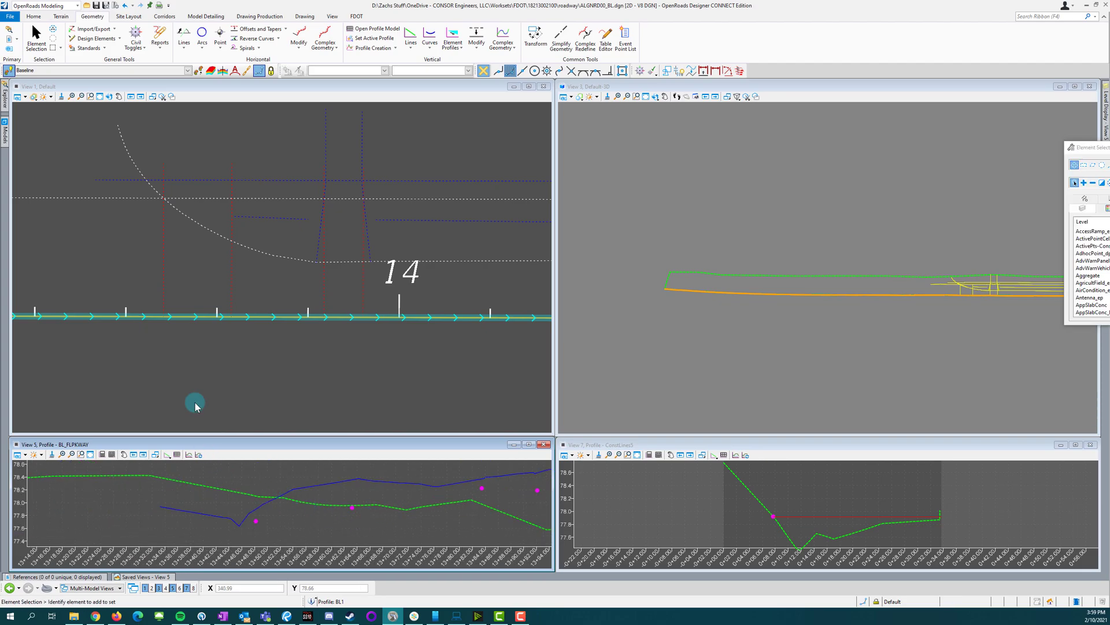
click(188, 69)
click(58, 103)
click(324, 535)
Step: Change the feature definition of the BL_FLPKWAY alignment in plan to Centerline
click(194, 328)
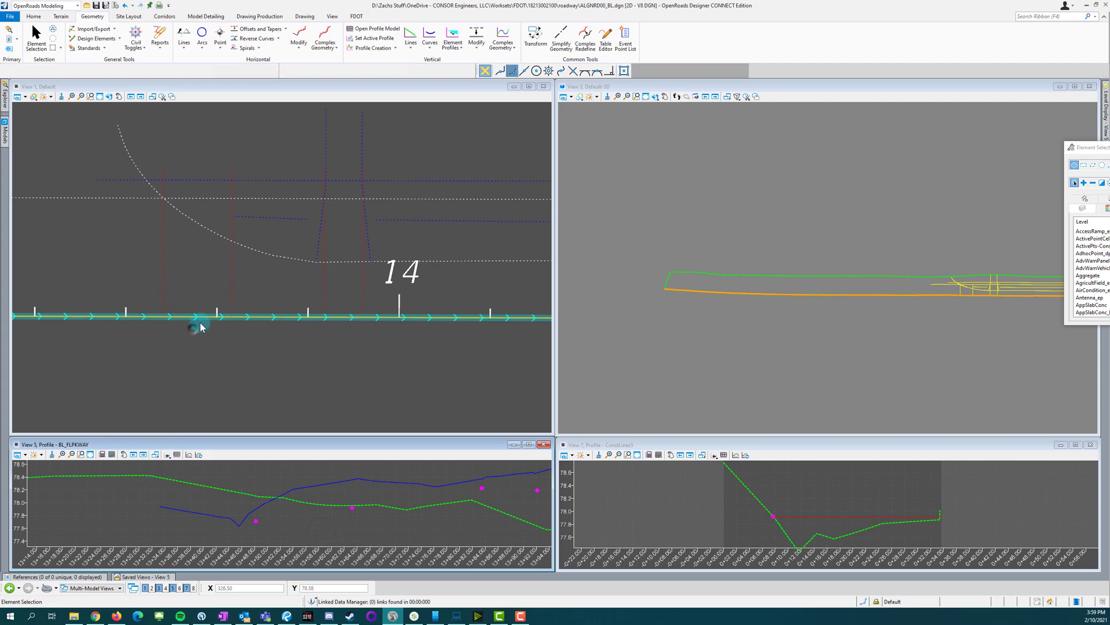
click(201, 317)
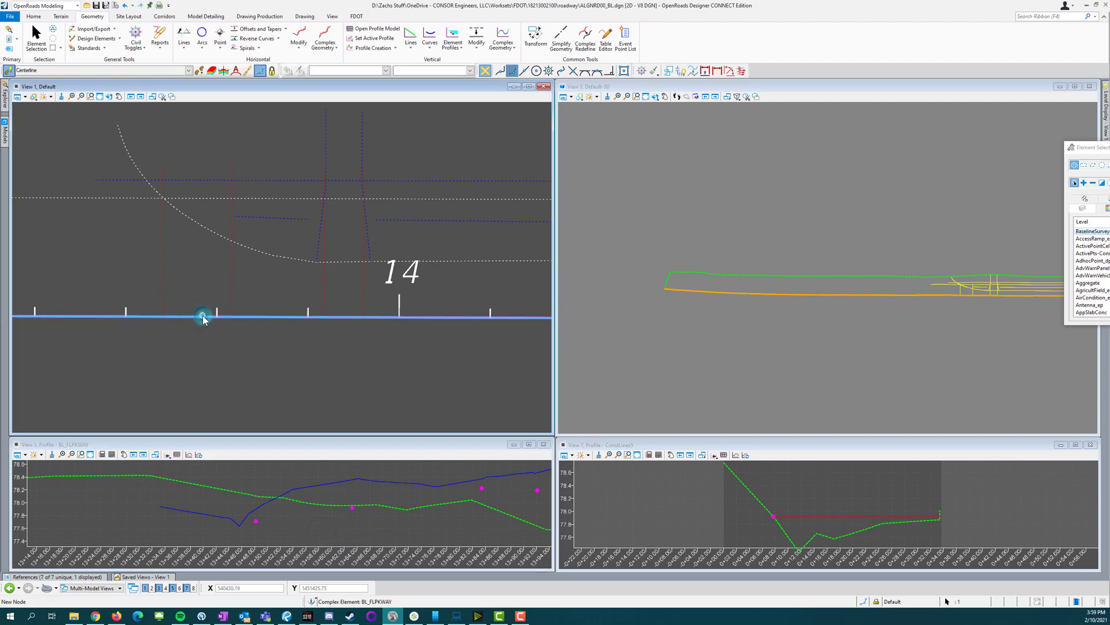
click(215, 311)
click(328, 308)
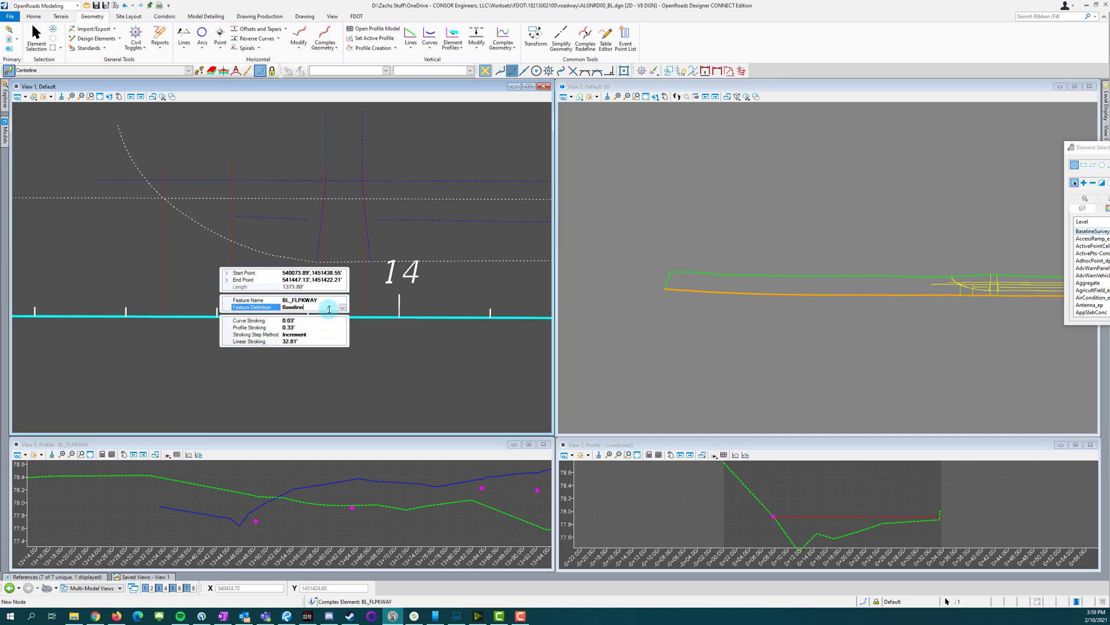
click(342, 307)
click(314, 339)
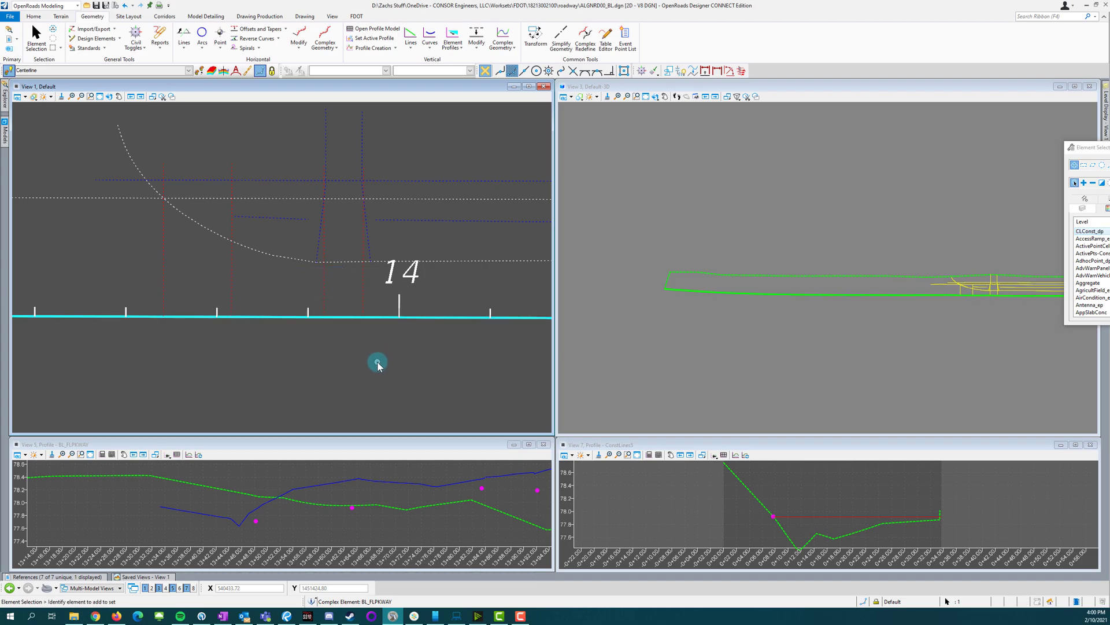
Step: Draw three connected profile lines joining the first four magenta points in the BL_FLPKWAY profile with Profile Line Between Points
click(325, 519)
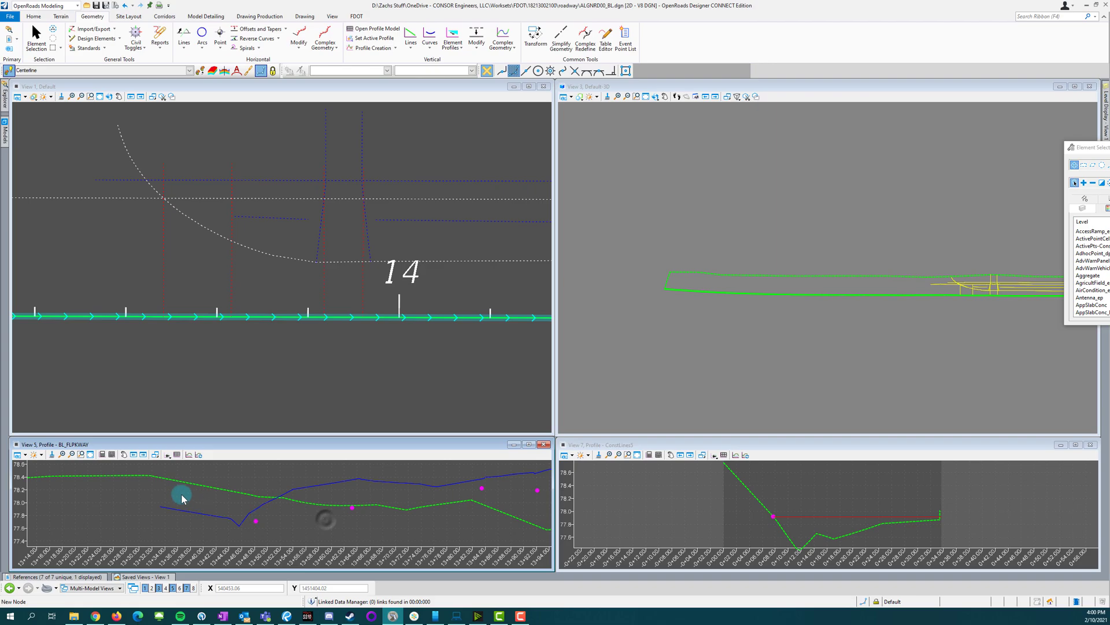
click(166, 455)
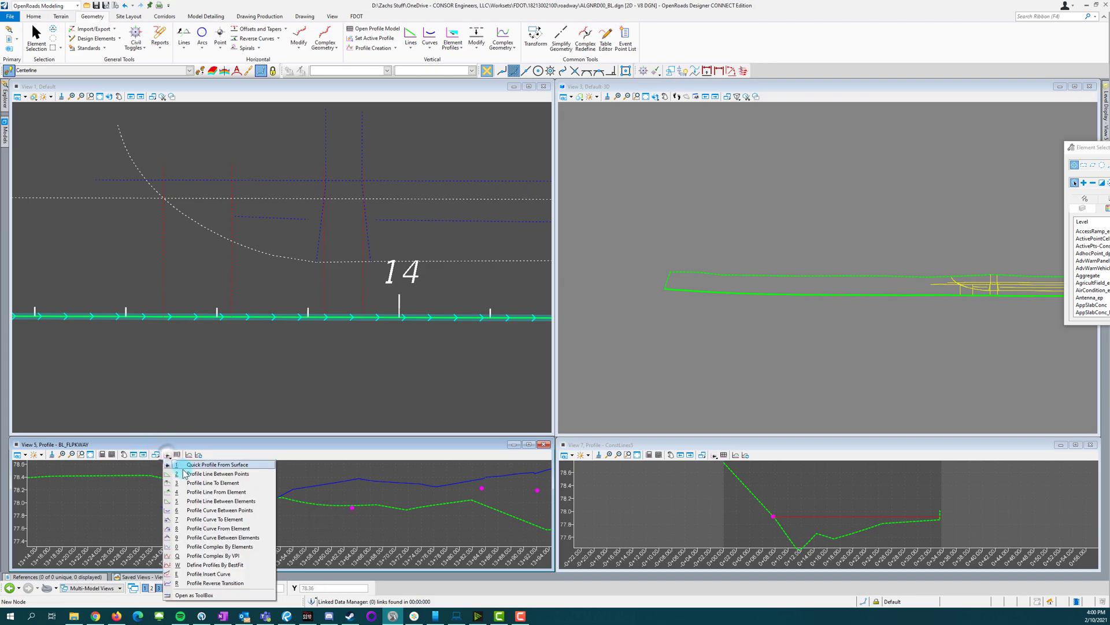
click(190, 461)
click(255, 521)
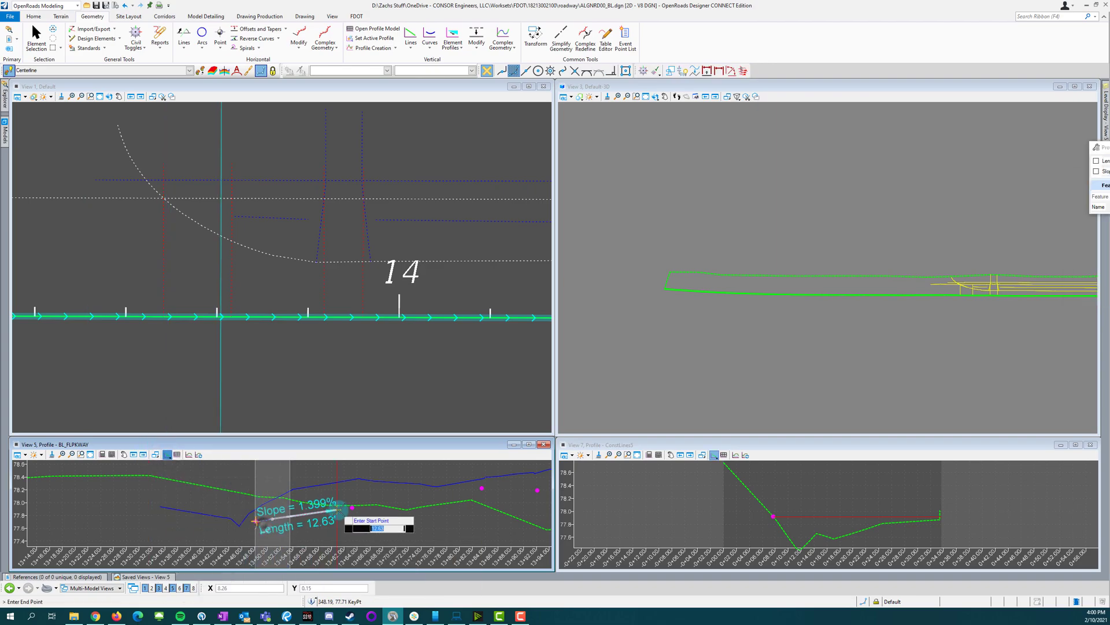
click(363, 516)
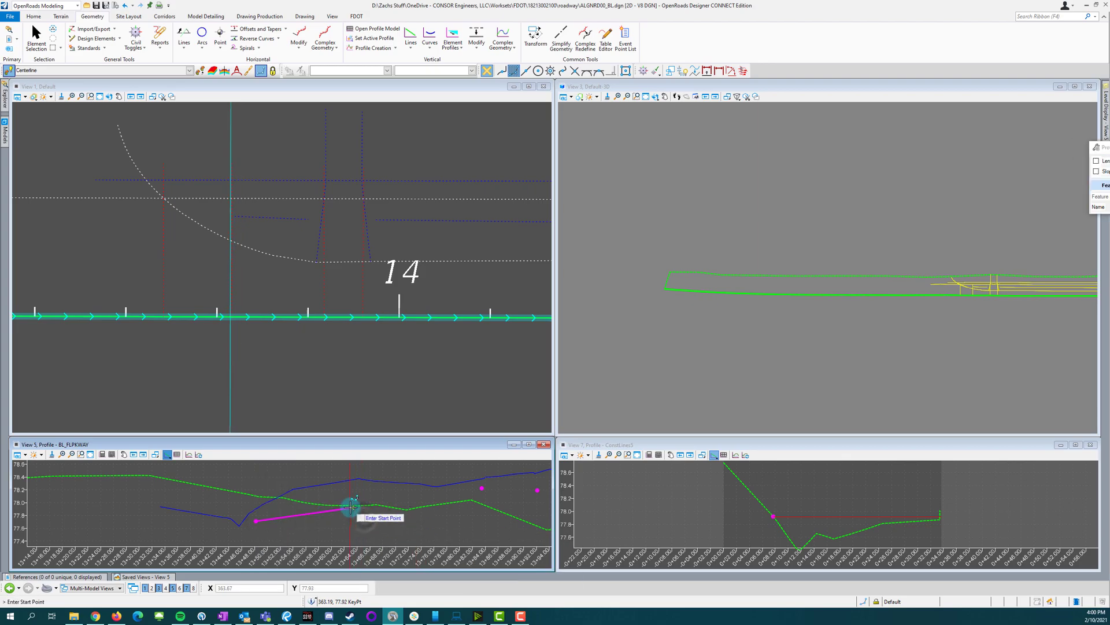
click(353, 508)
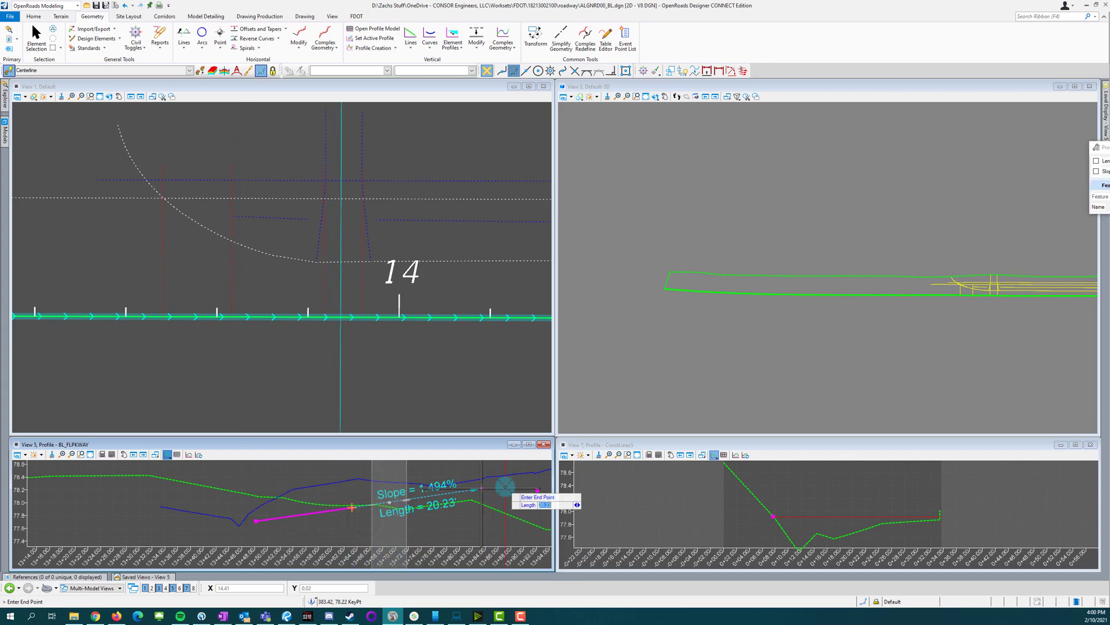
click(492, 489)
click(492, 488)
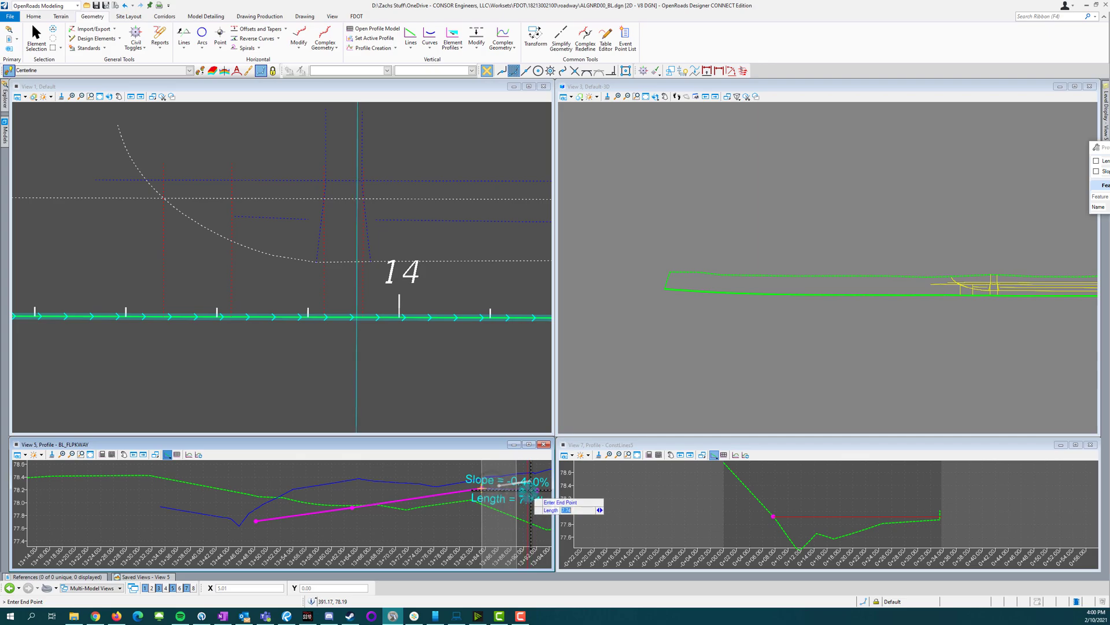
click(522, 501)
scroll(271, 490, down, 4)
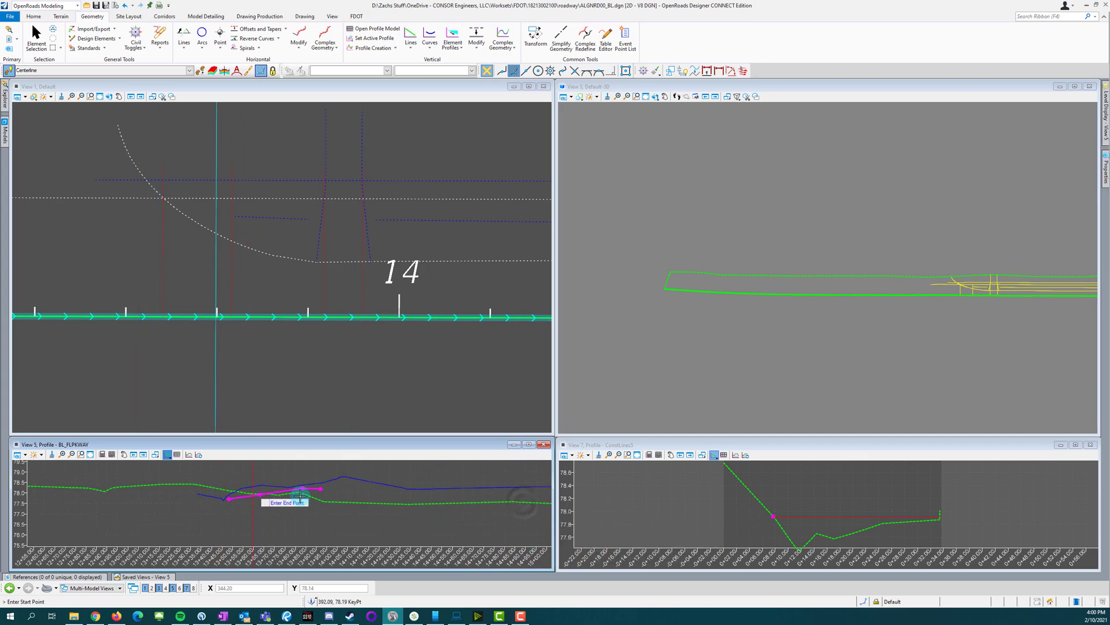
scroll(346, 488, up, 4)
click(36, 37)
Step: Inspect the lengths and slopes of the new profile lines between the first four magenta points
click(196, 489)
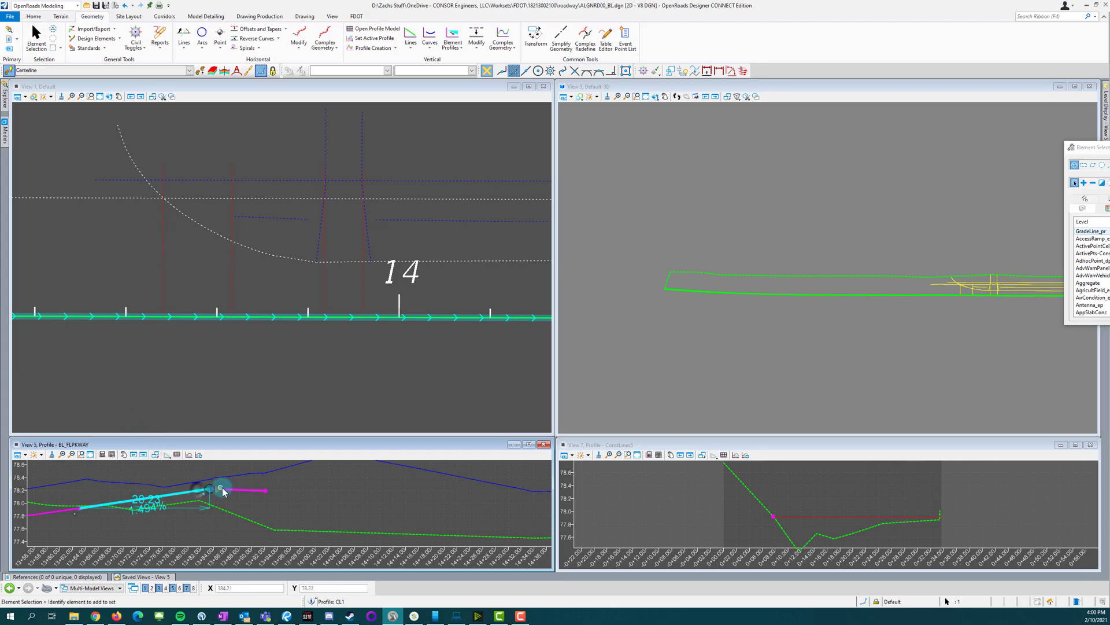
scroll(172, 489, up, 5)
click(314, 487)
click(323, 523)
scroll(376, 487, down, 3)
click(377, 487)
click(384, 530)
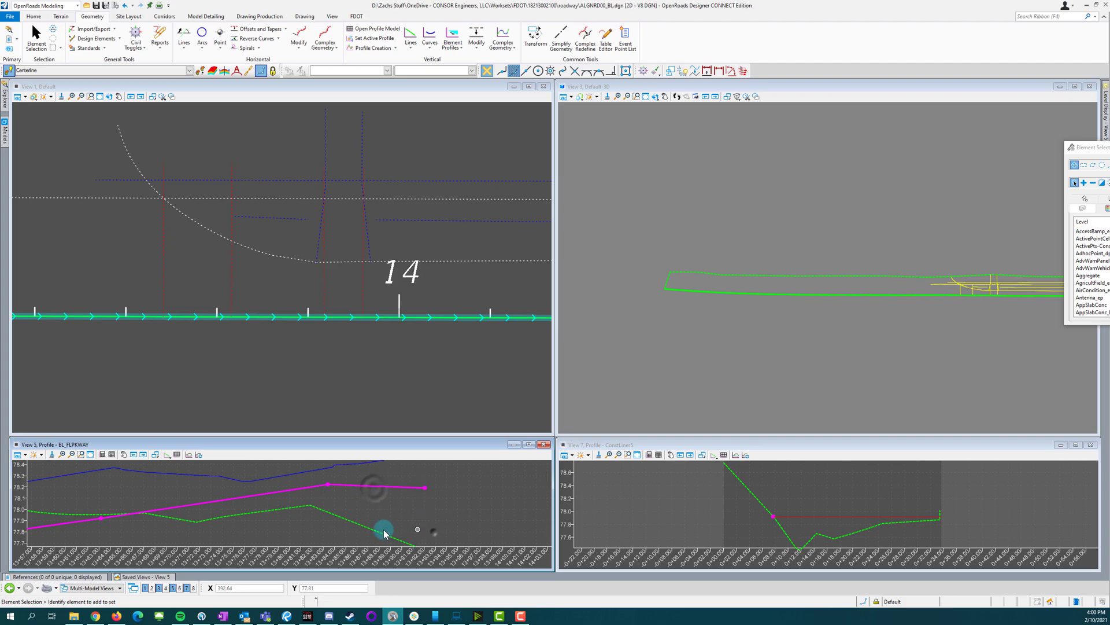
click(275, 495)
click(359, 506)
click(356, 485)
click(362, 503)
click(358, 501)
Step: Continue the BL_FLPKWAY profile lines from the fourth magenta point through the fifth to the last magenta point
scroll(398, 495, down, 2)
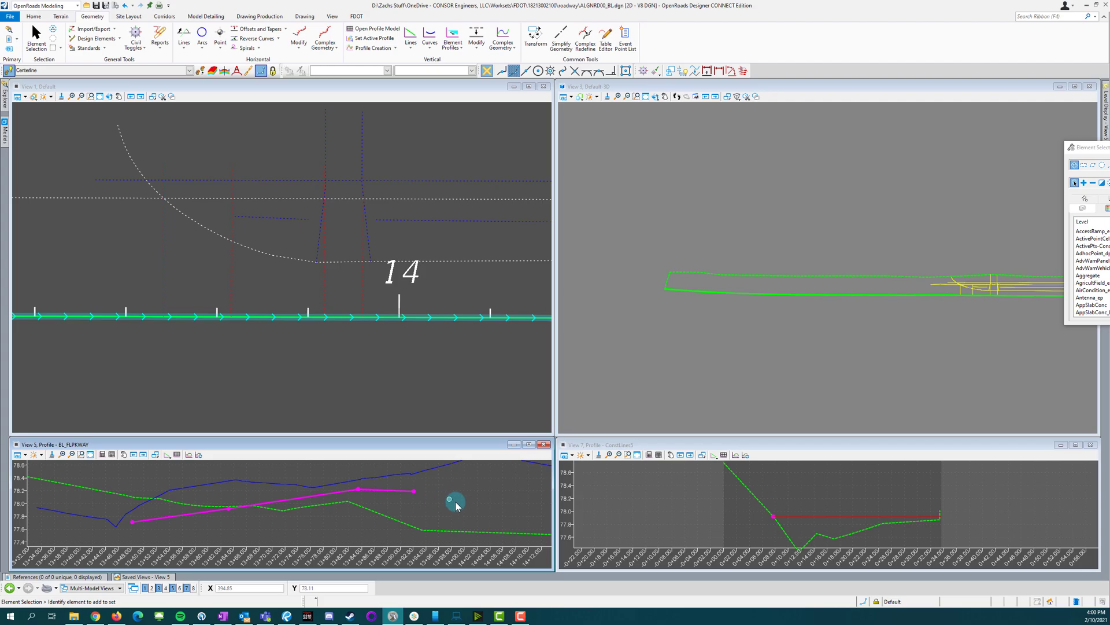
scroll(214, 476, down, 2)
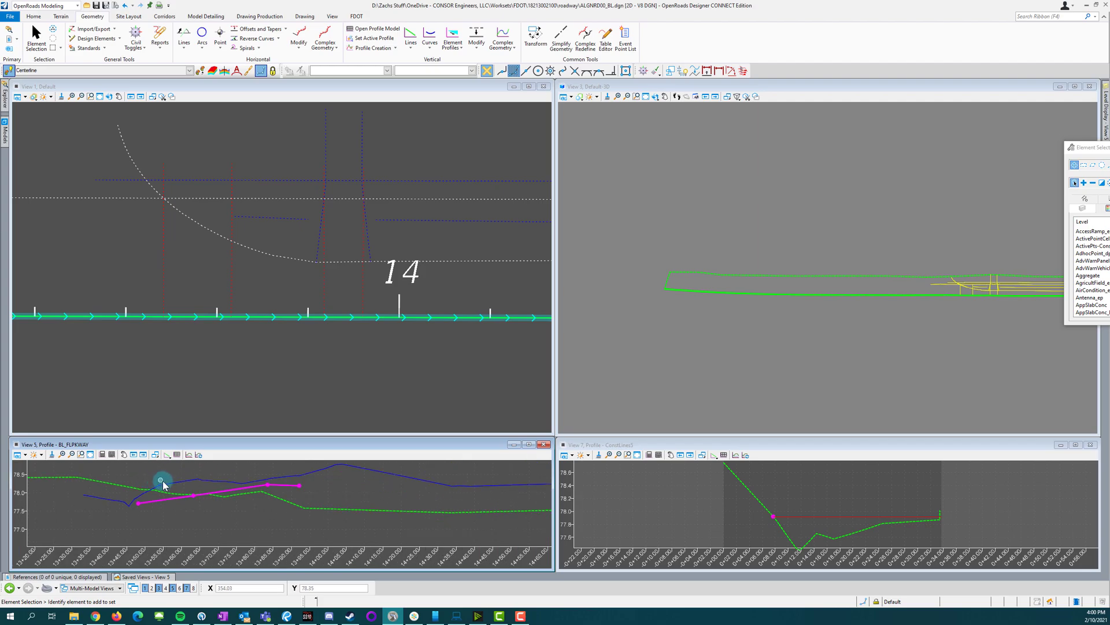
scroll(289, 491, down, 2)
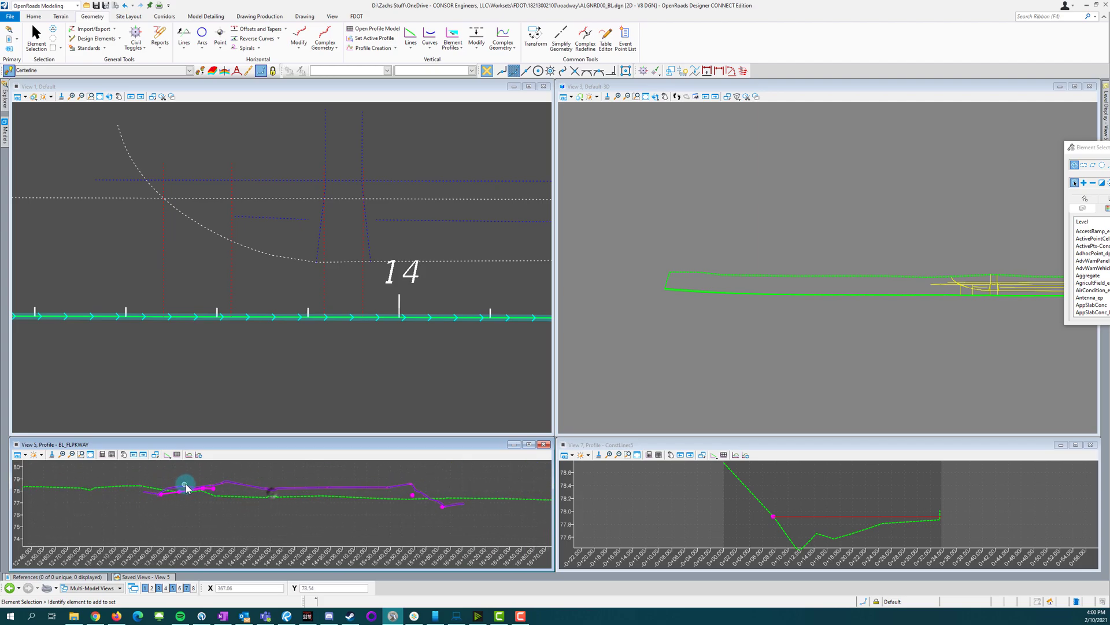
scroll(188, 484, up, 3)
click(167, 454)
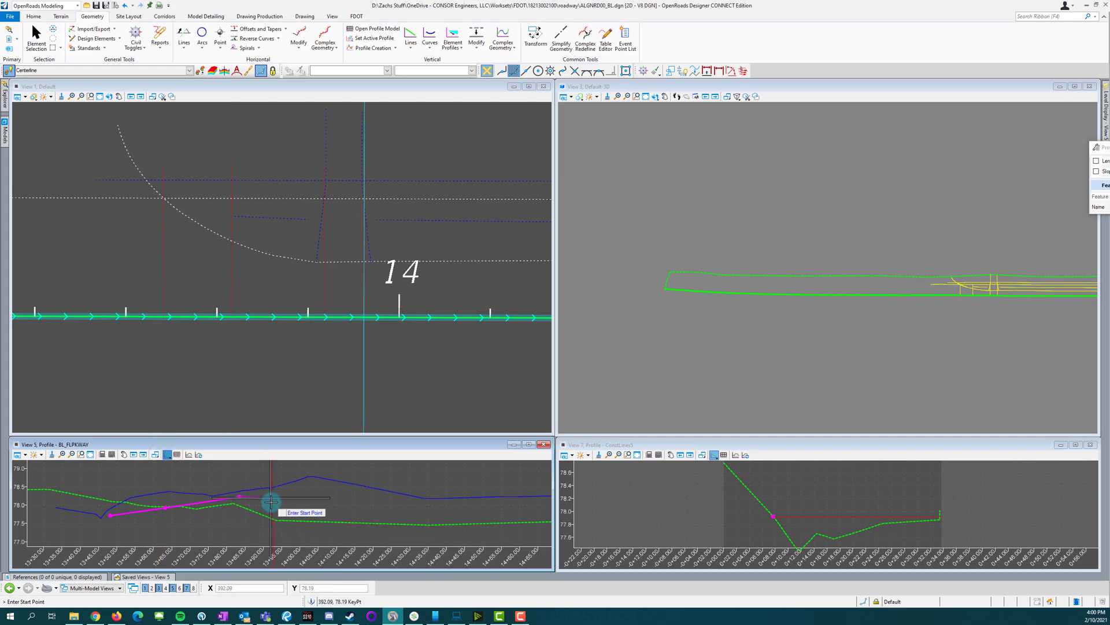
click(271, 499)
scroll(205, 491, down, 3)
scroll(425, 496, up, 5)
click(428, 495)
click(428, 494)
scroll(410, 490, down, 3)
scroll(463, 512, up, 3)
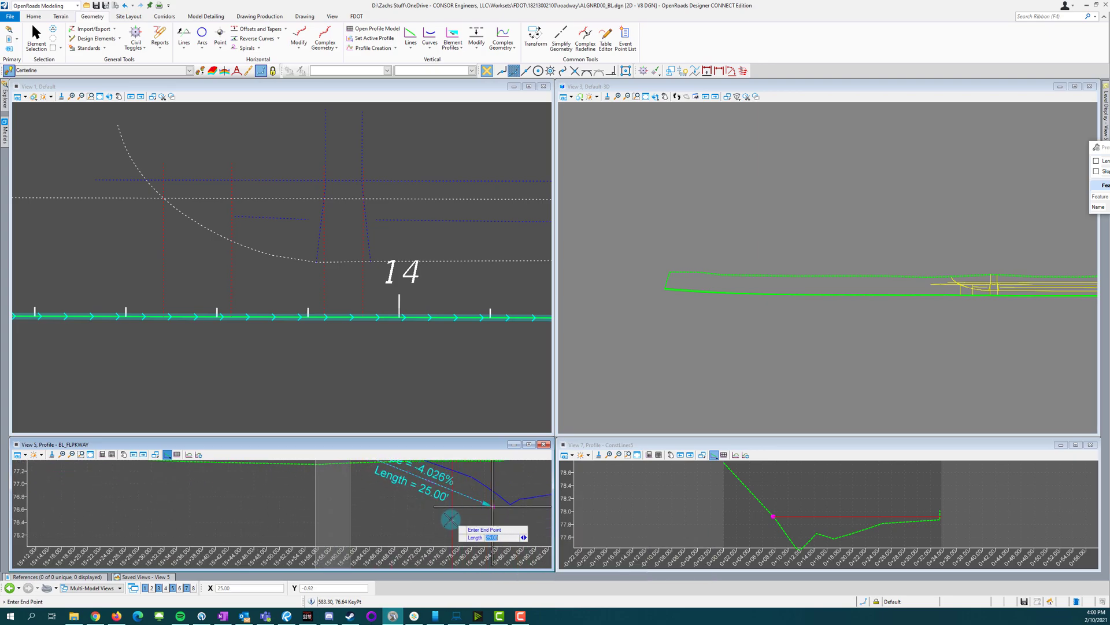
click(492, 505)
click(38, 39)
scroll(413, 537, down, 1)
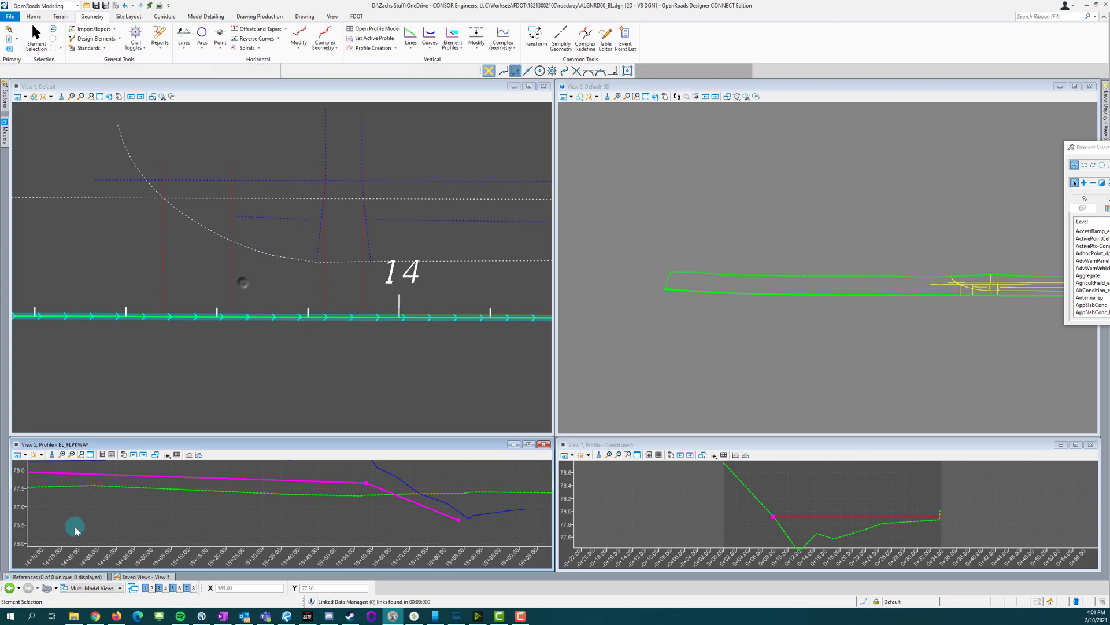
Step: Attach TOPORD01.dgn from the survey folder as a reference, using the Default model and Coincident - World orientation
click(241, 285)
click(36, 577)
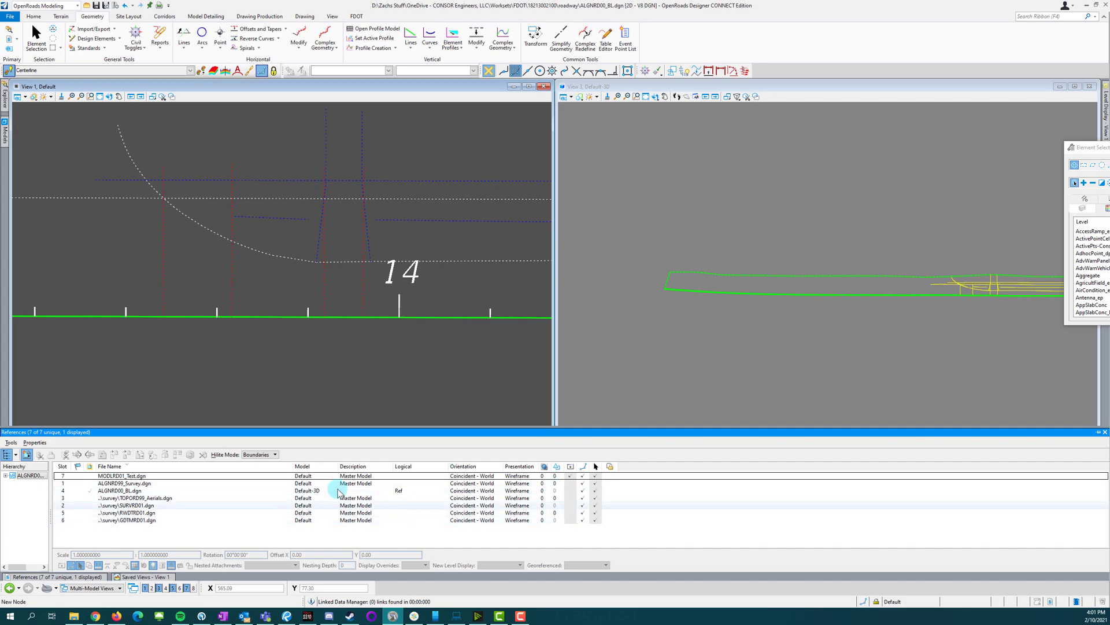
click(25, 458)
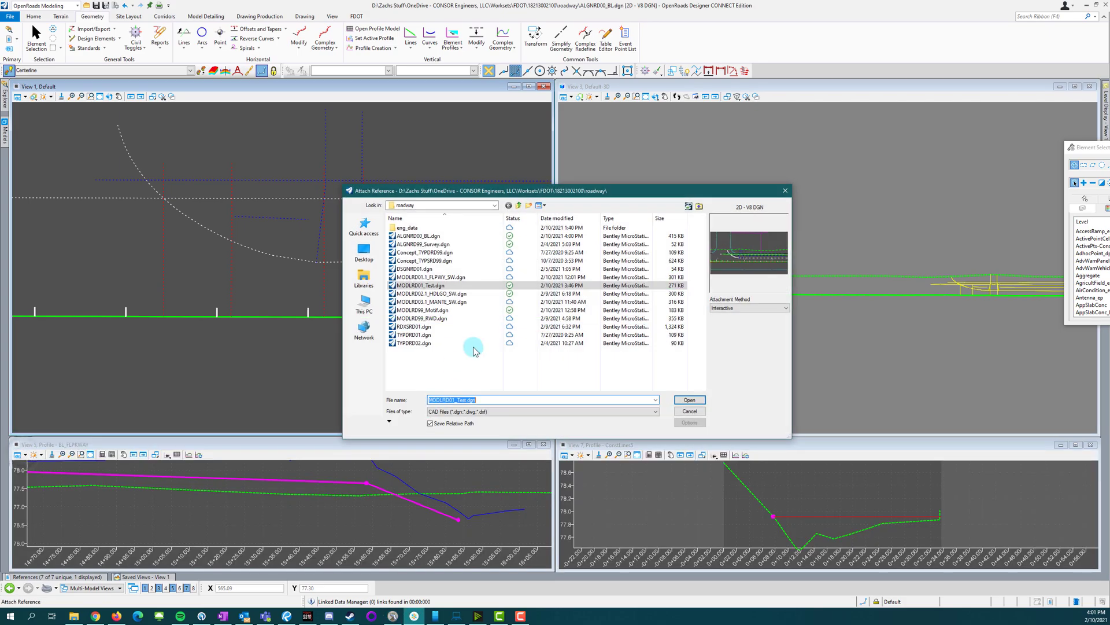
click(518, 205)
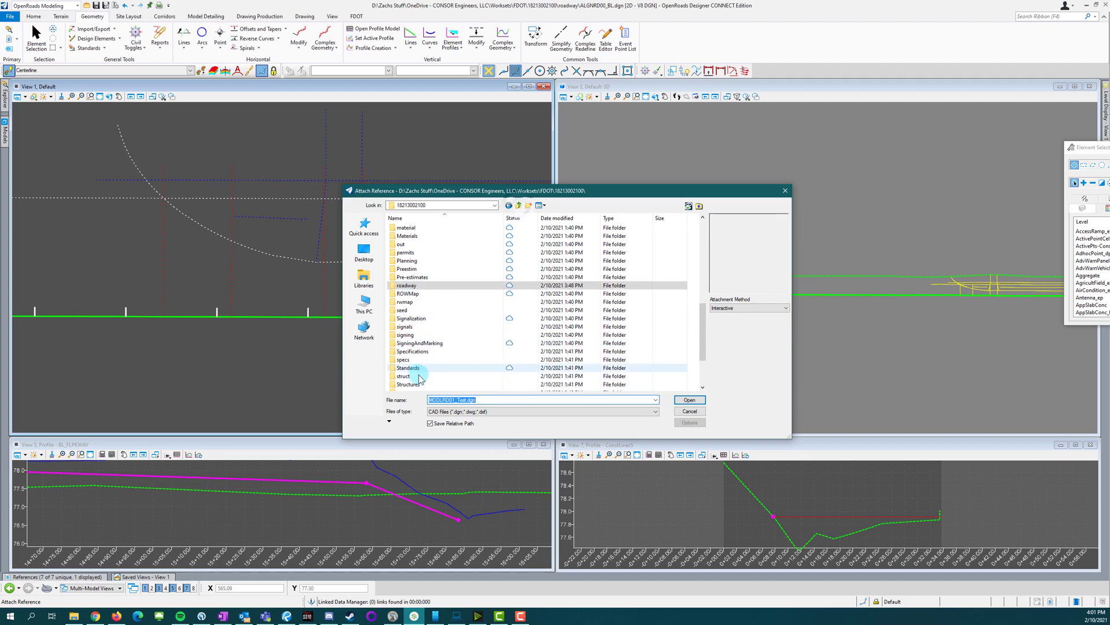
scroll(414, 358, down, 1)
double_click(405, 368)
click(414, 285)
double_click(417, 286)
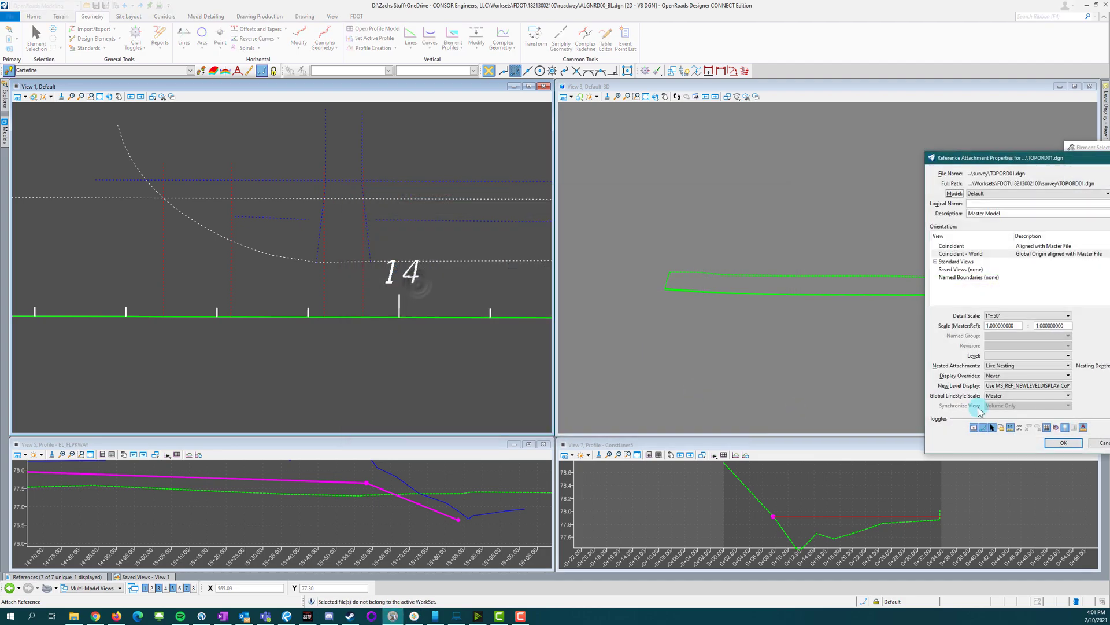
click(1055, 438)
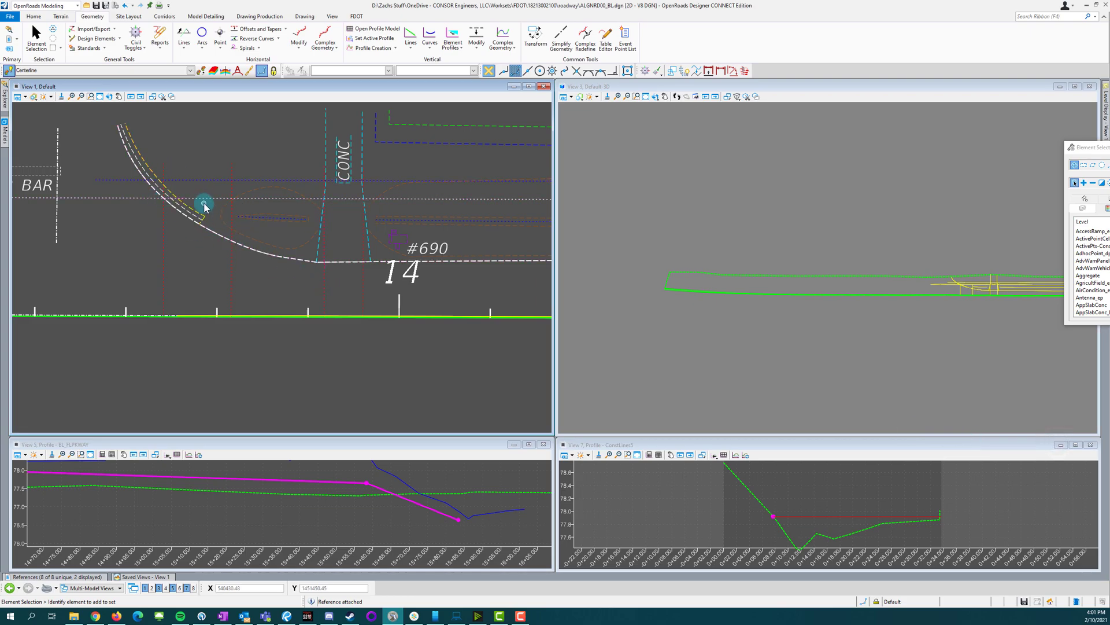
Step: Examine in plan where the dotted line crosses the curb returns near stations 14 and 16
scroll(173, 200, up, 2)
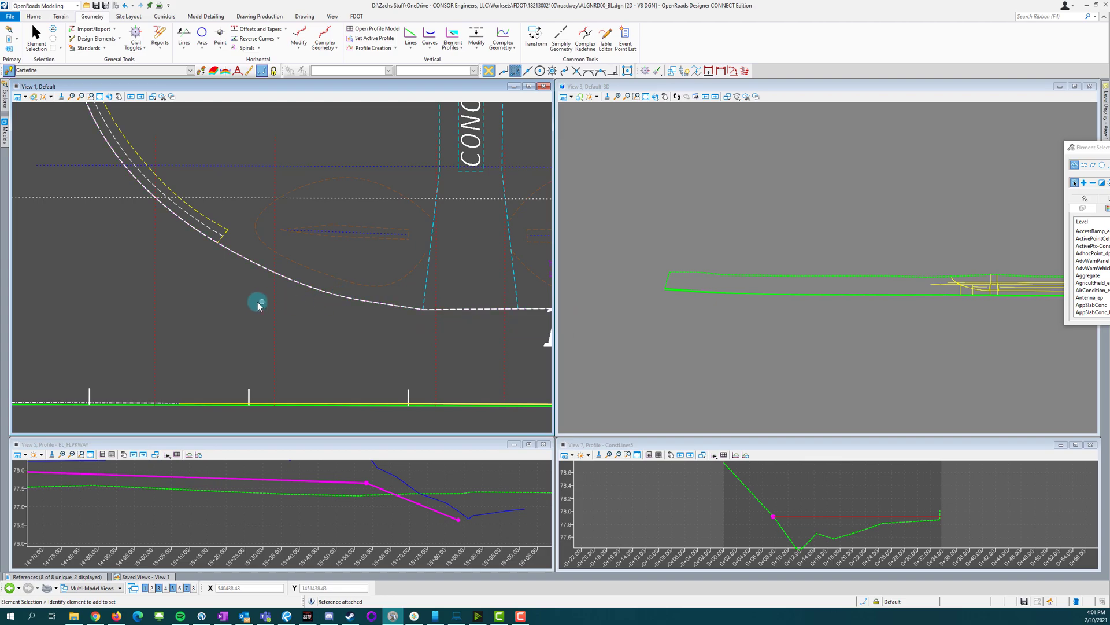
scroll(403, 359, down, 5)
scroll(323, 271, up, 4)
scroll(322, 271, up, 3)
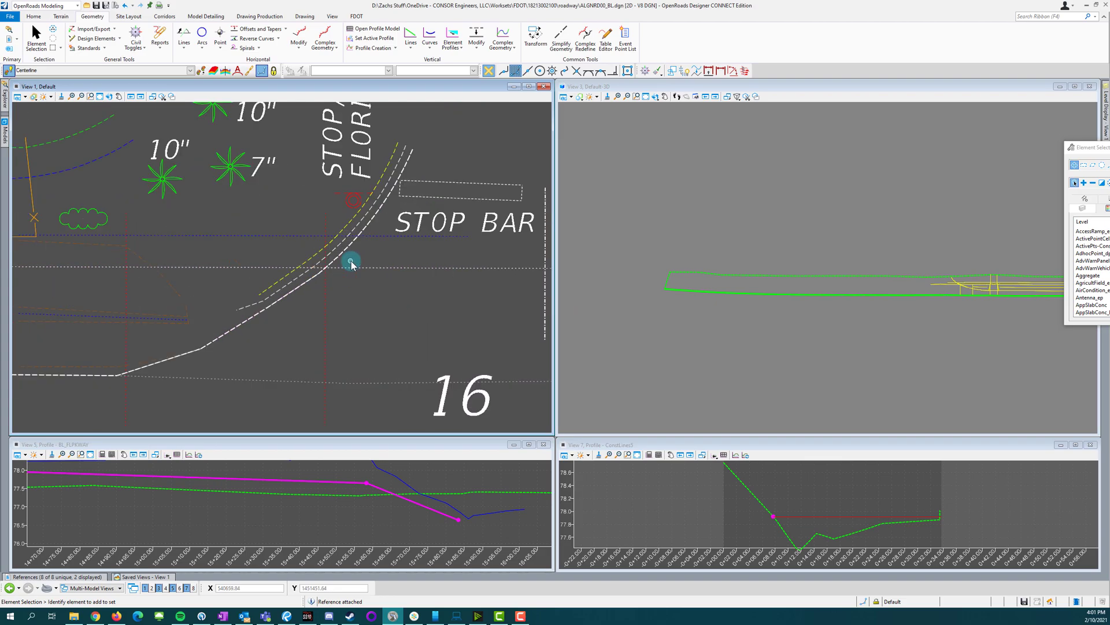
scroll(455, 243, down, 2)
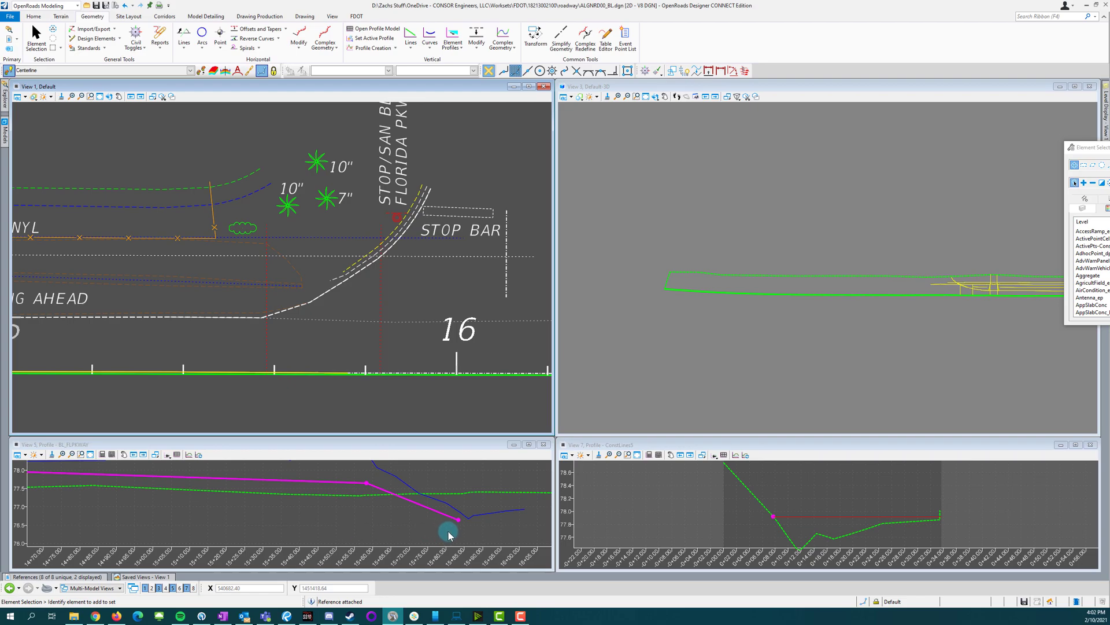
scroll(391, 252, up, 2)
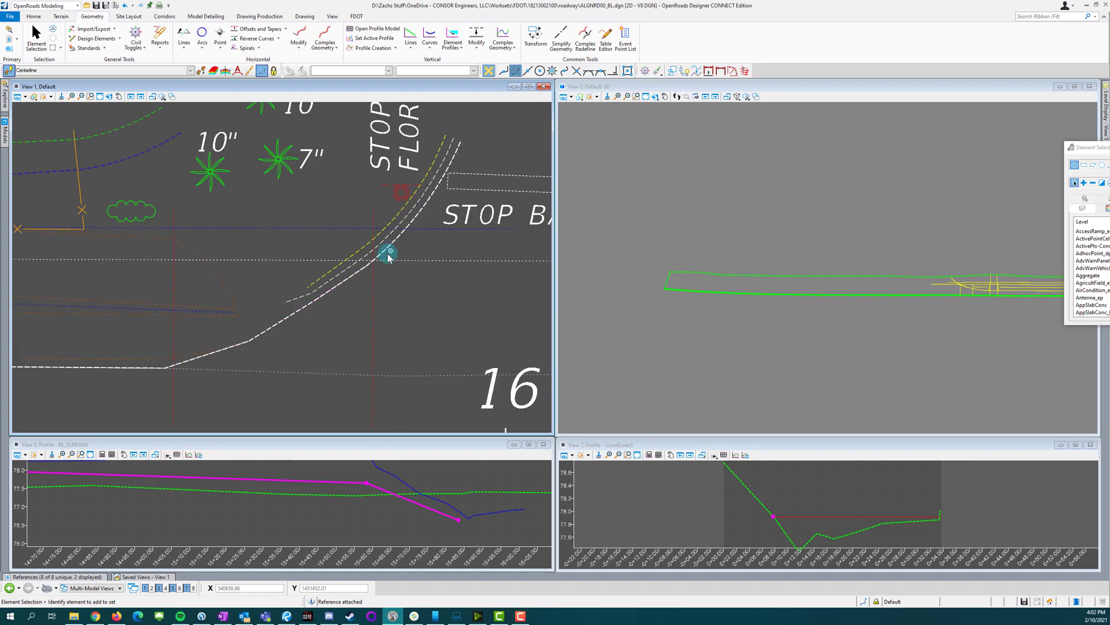
mouse_move(380, 256)
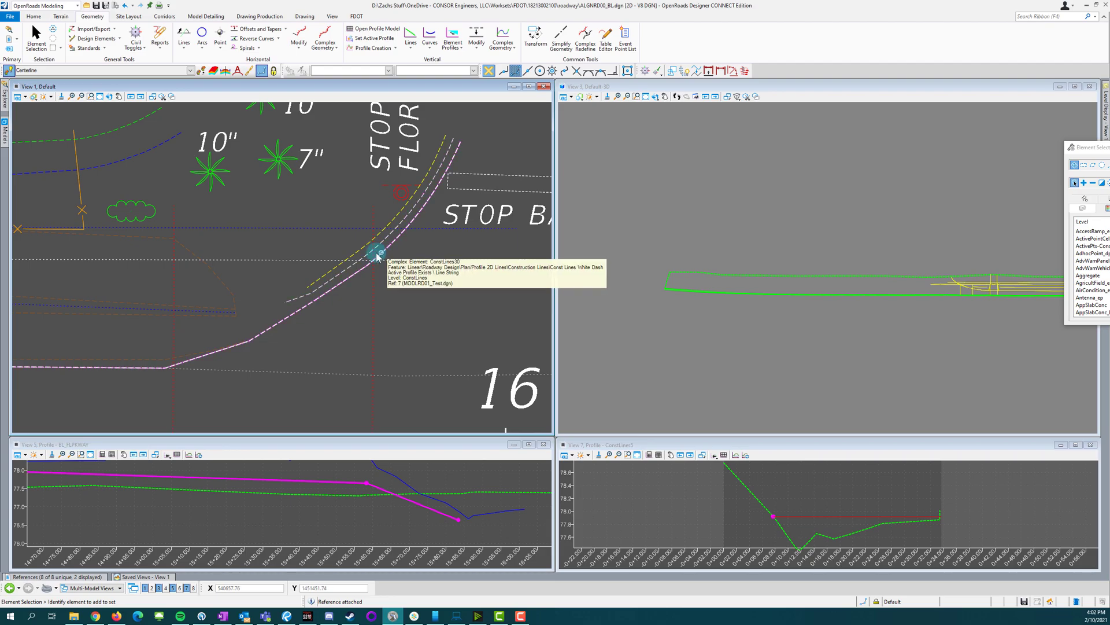
click(354, 271)
mouse_move(353, 270)
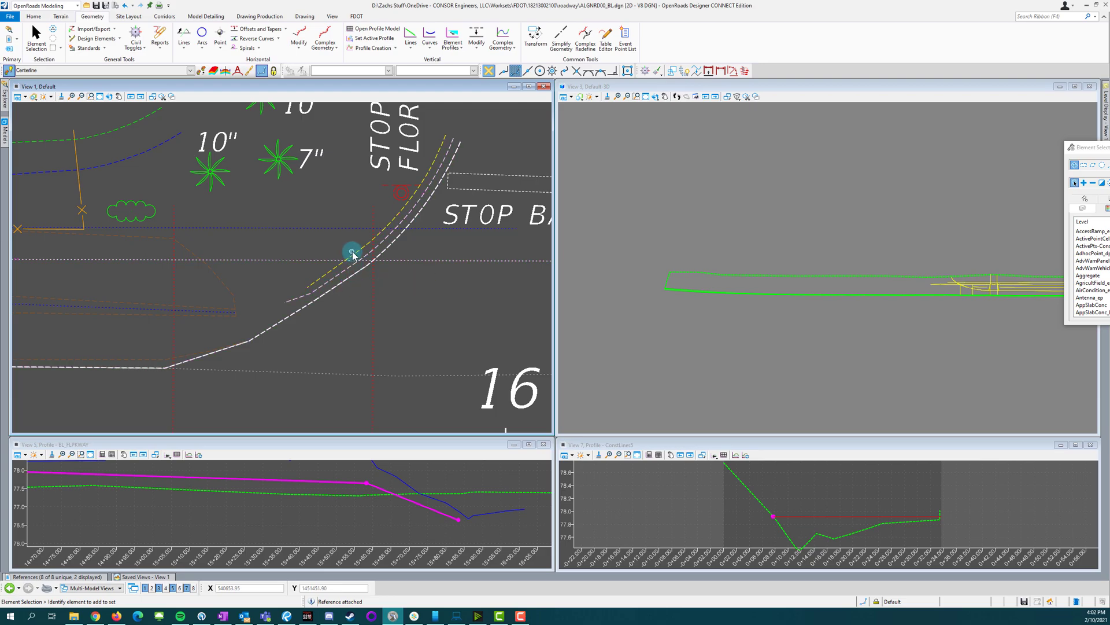
click(354, 254)
Step: Combine the five connected lines in the BL_FLPKWAY profile into one complex profile with Profile Complex By Elements
click(400, 523)
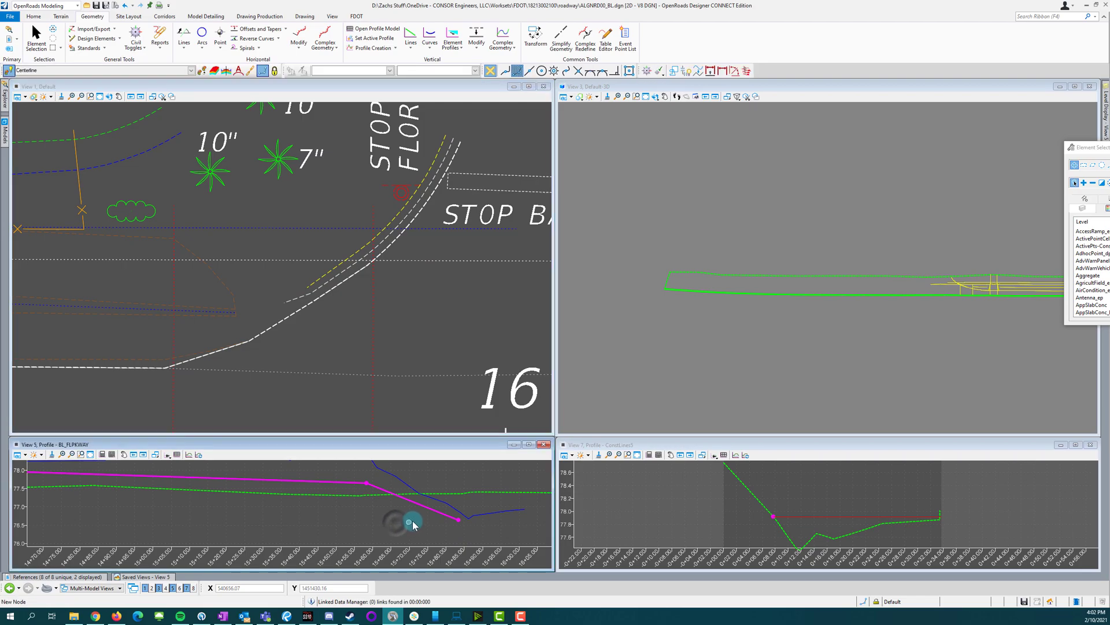
scroll(468, 509, down, 5)
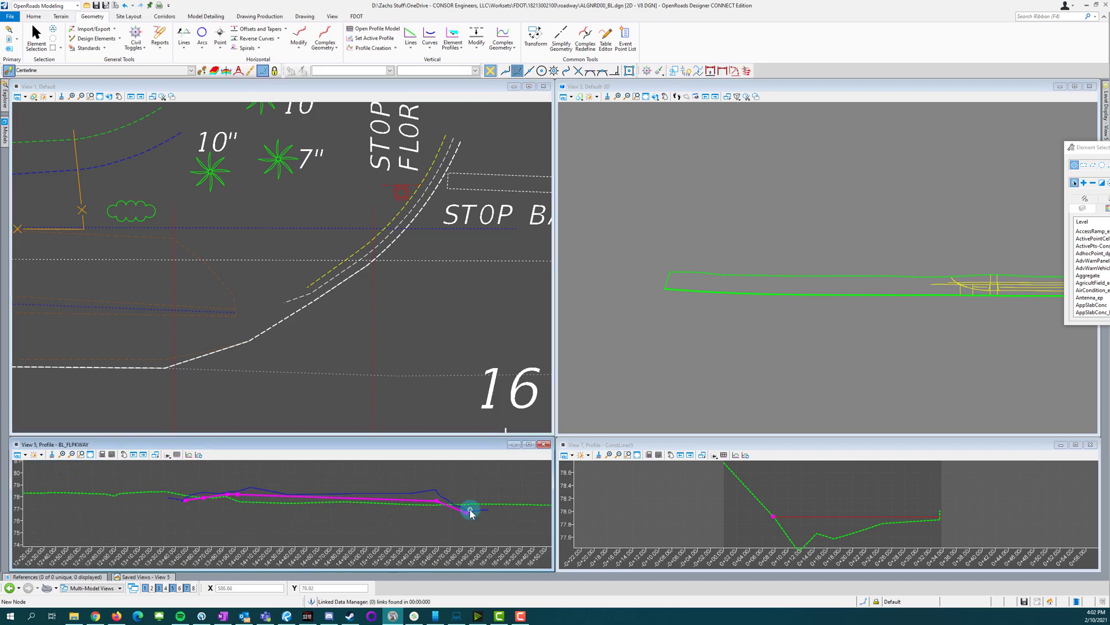
click(435, 495)
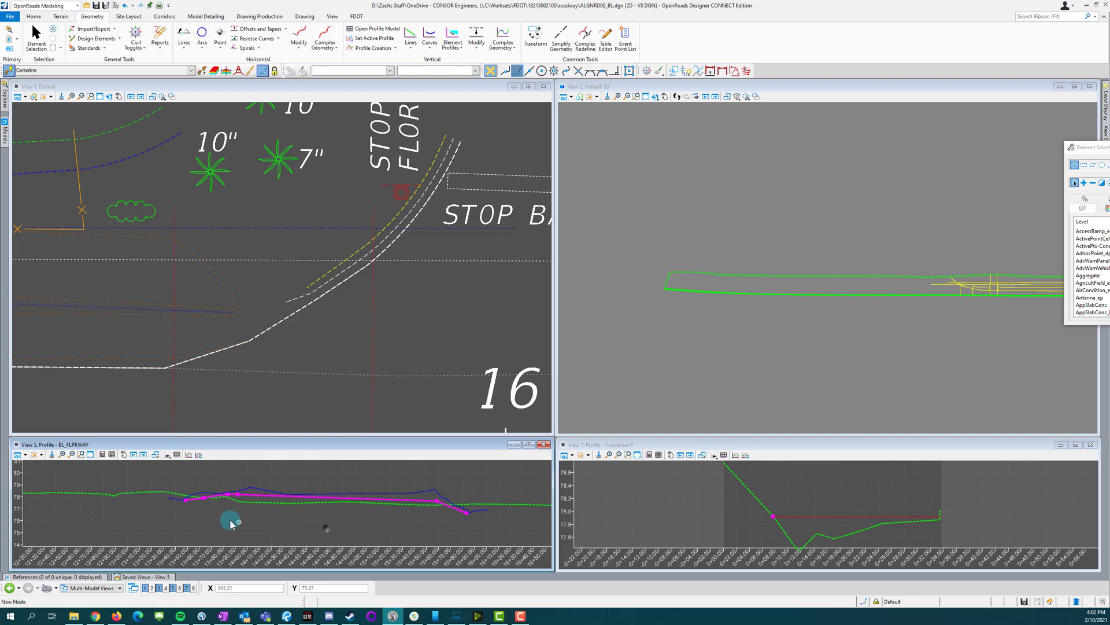
scroll(212, 512, up, 1)
scroll(209, 510, down, 1)
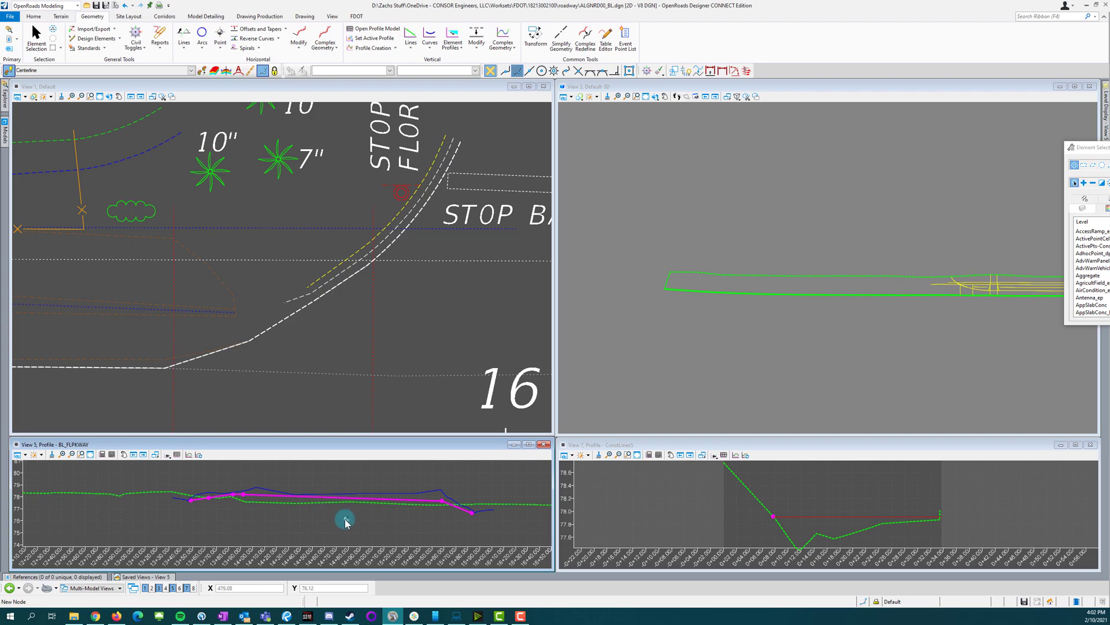
click(167, 454)
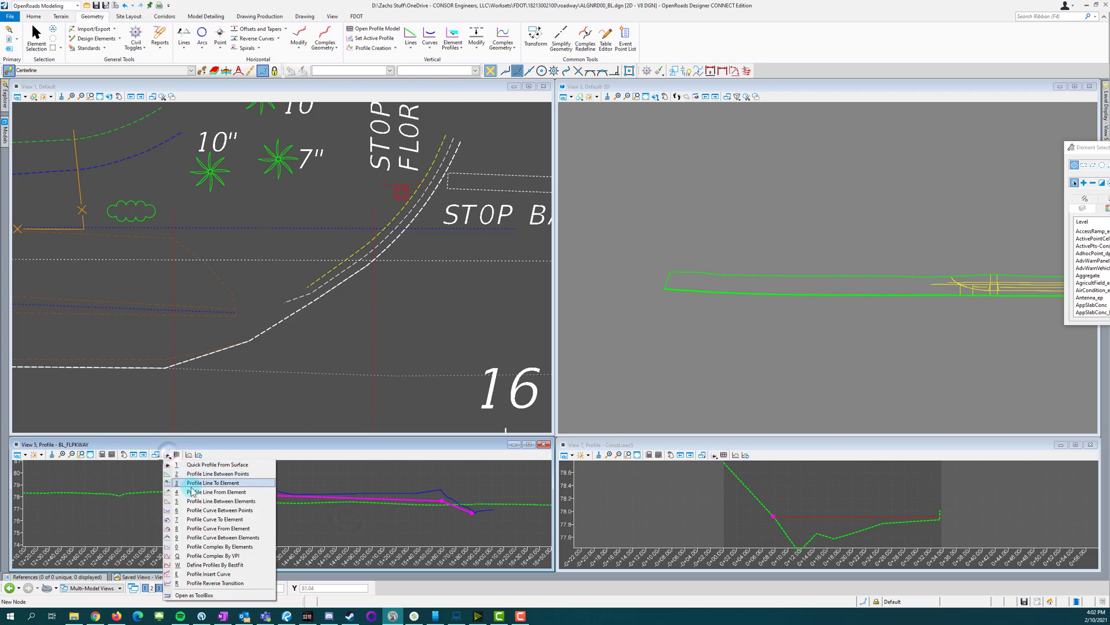
click(196, 537)
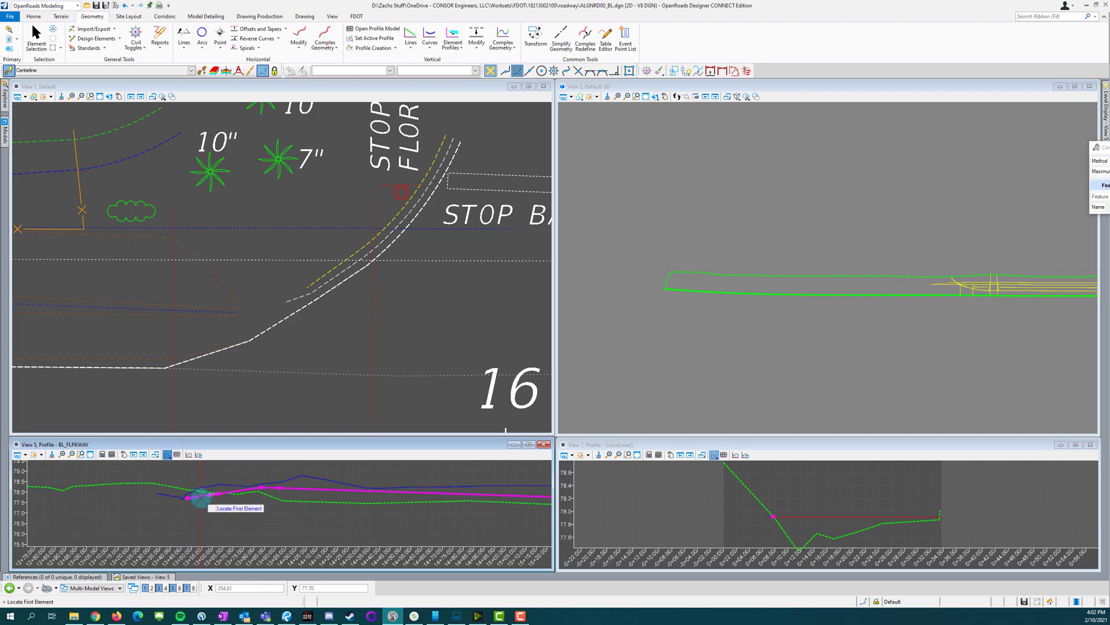
scroll(214, 514, up, 1)
key(Escape)
Step: Set the feature name of the new complex profile to BSW_Lt-1
click(255, 501)
scroll(272, 501, up, 3)
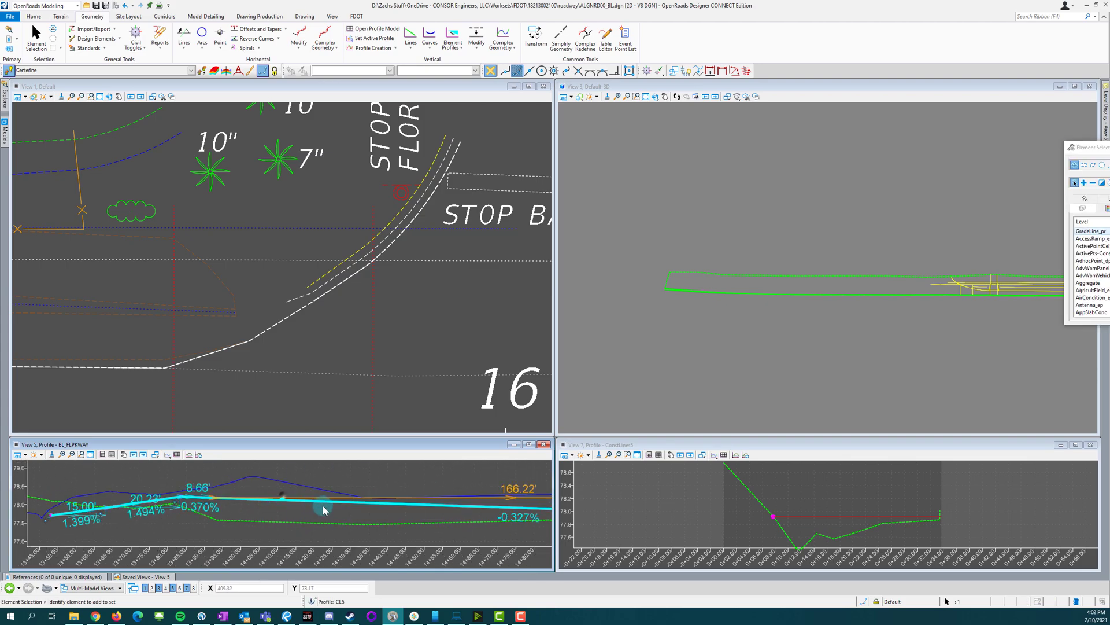
click(281, 501)
click(359, 506)
text(BSW_Lt-1)
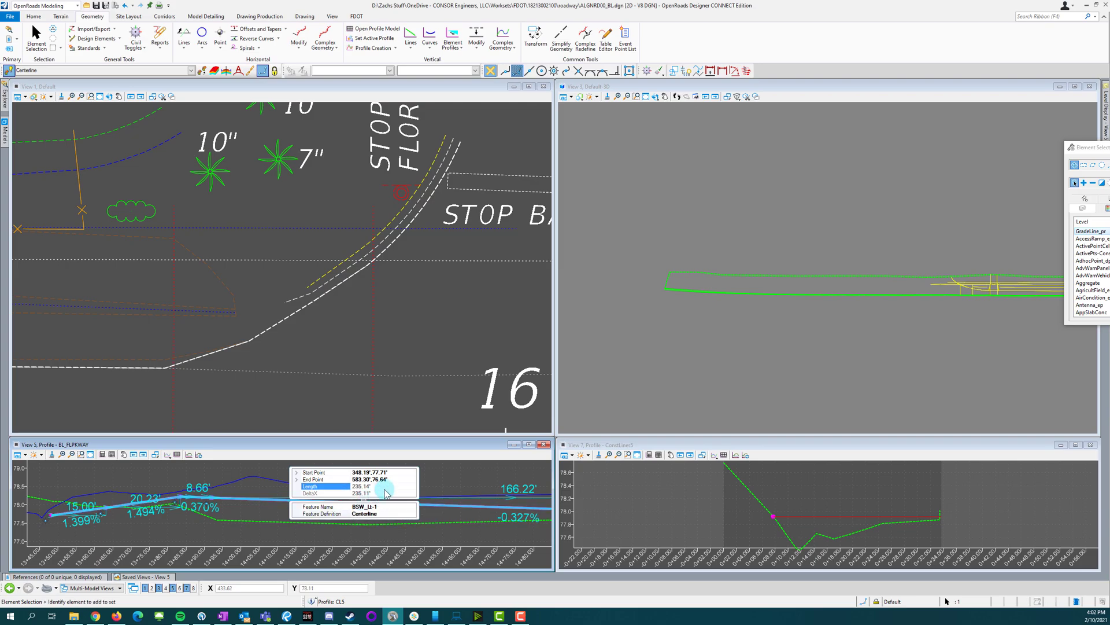
click(461, 483)
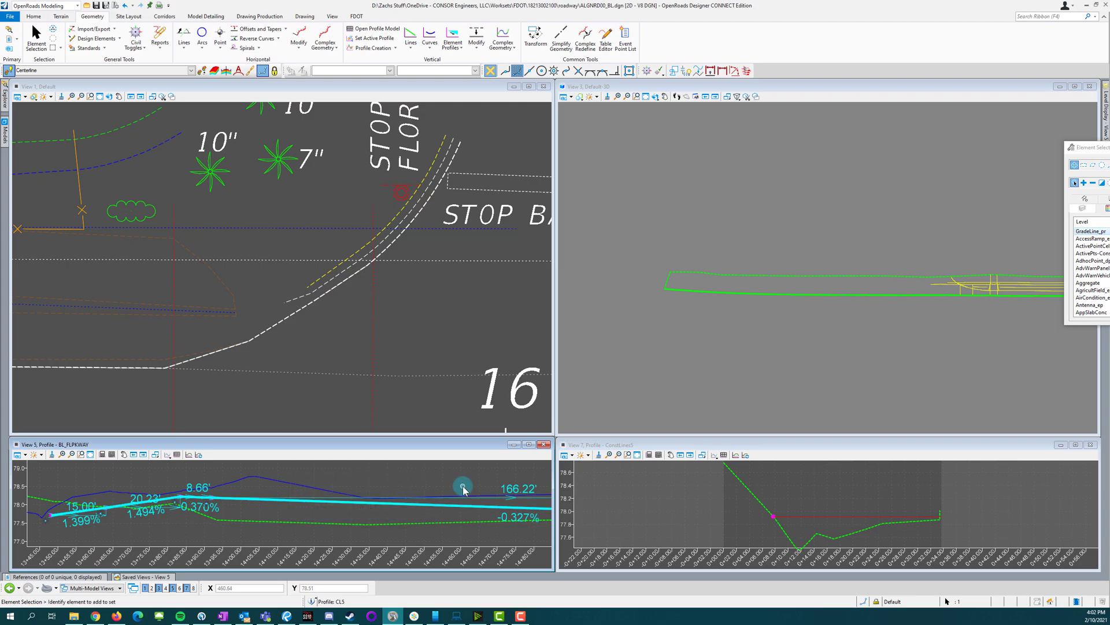
Step: Examine the combined sidewalk profile against the existing ground and the blue profile in the BL_FLPKWAY profile
scroll(229, 515, down, 2)
click(275, 506)
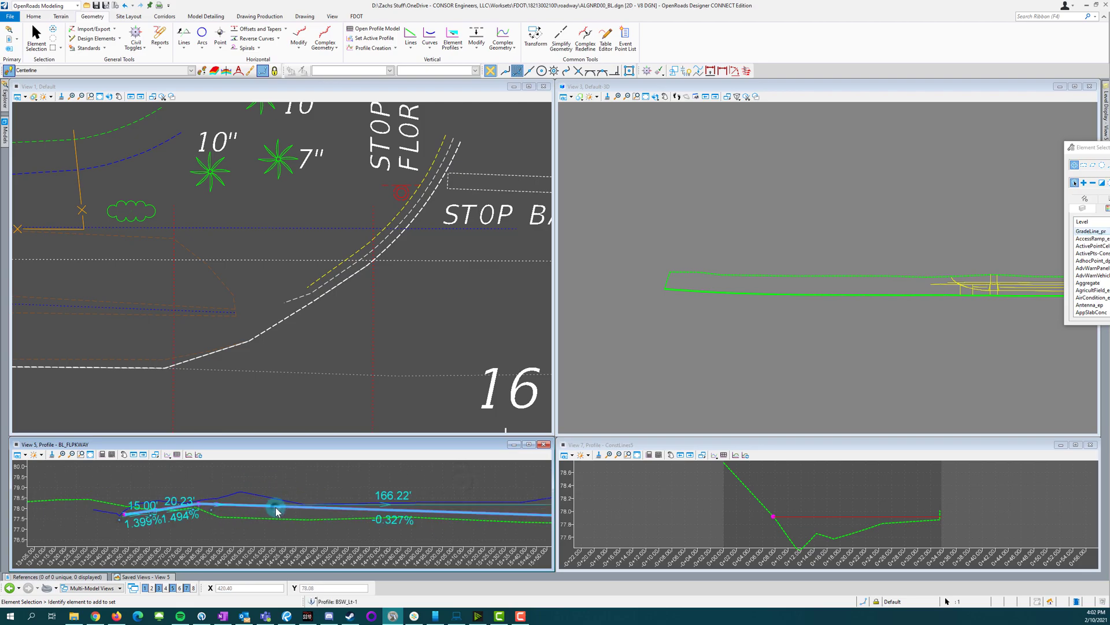
scroll(275, 509, down, 2)
click(276, 531)
scroll(277, 516, down, 2)
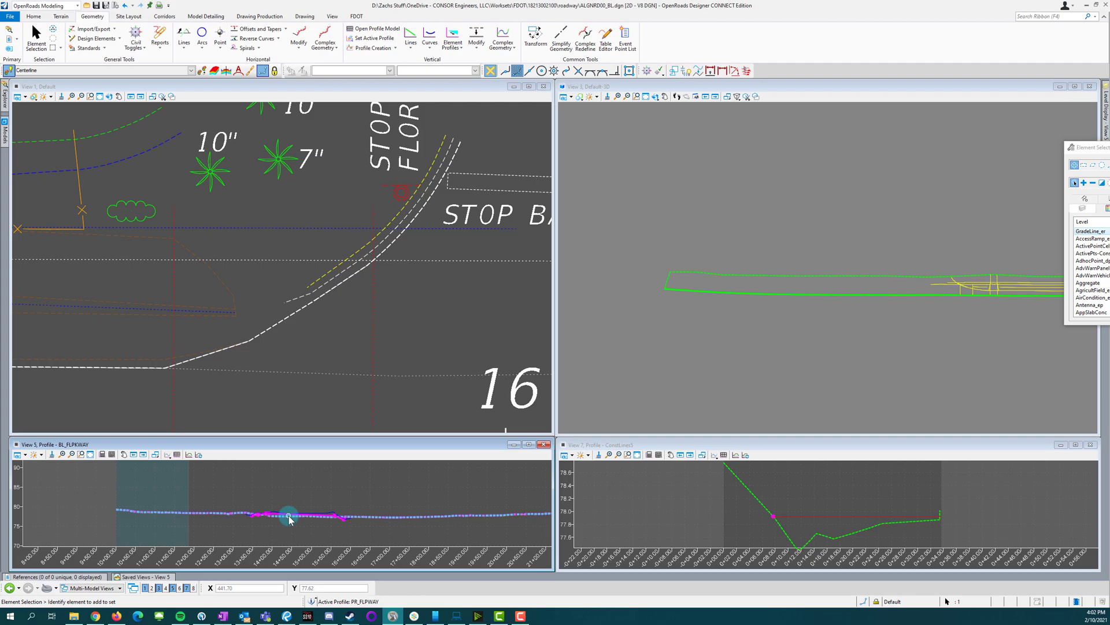
click(290, 516)
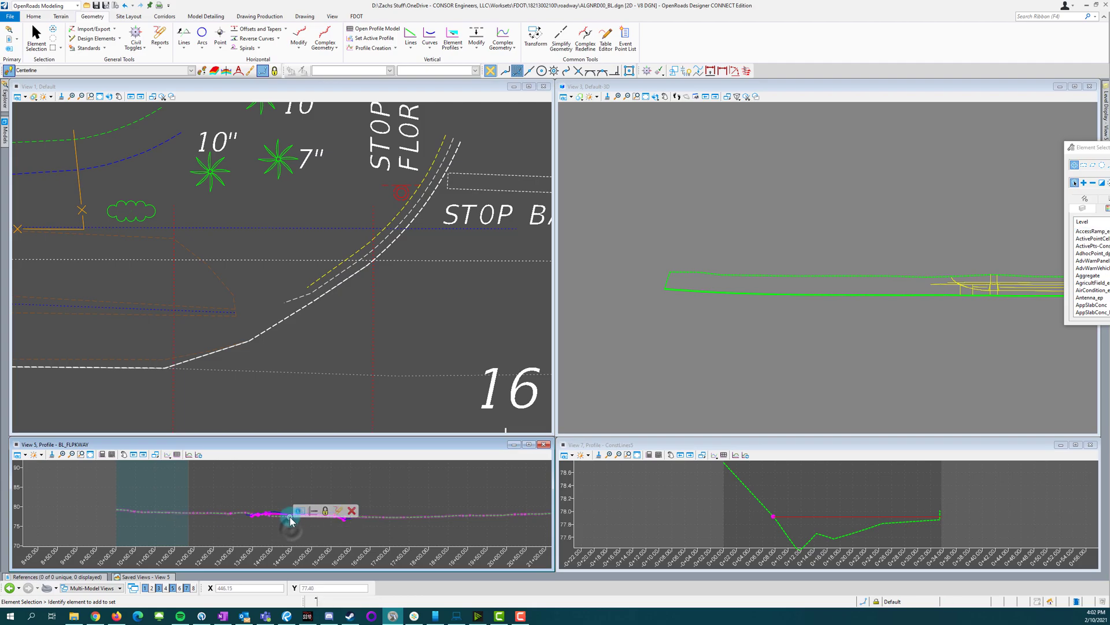
scroll(290, 518, up, 3)
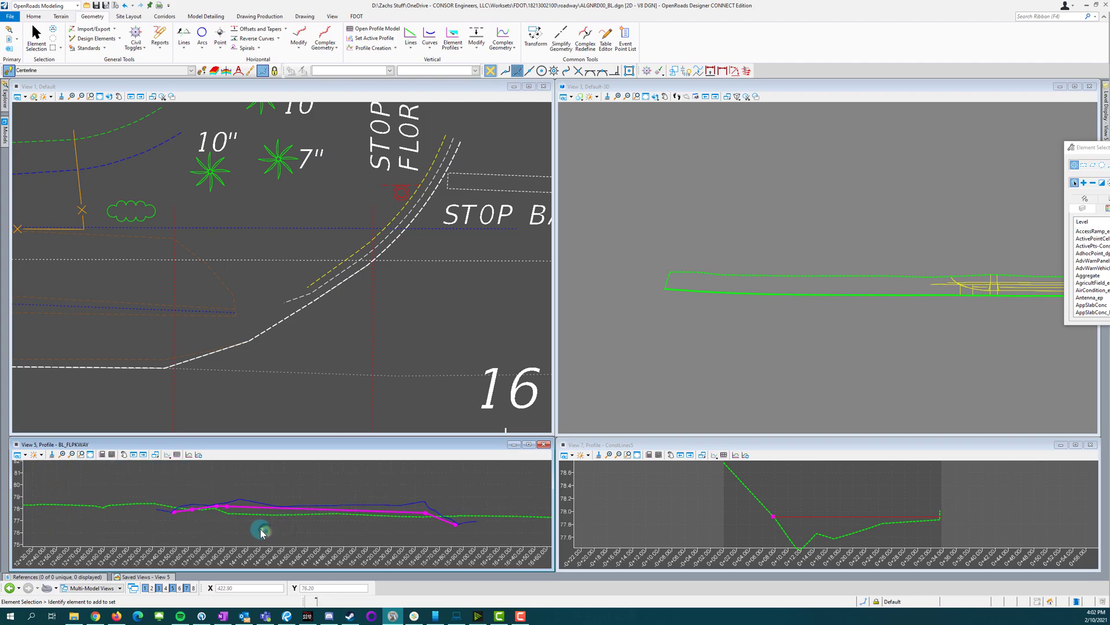
scroll(390, 315, down, 2)
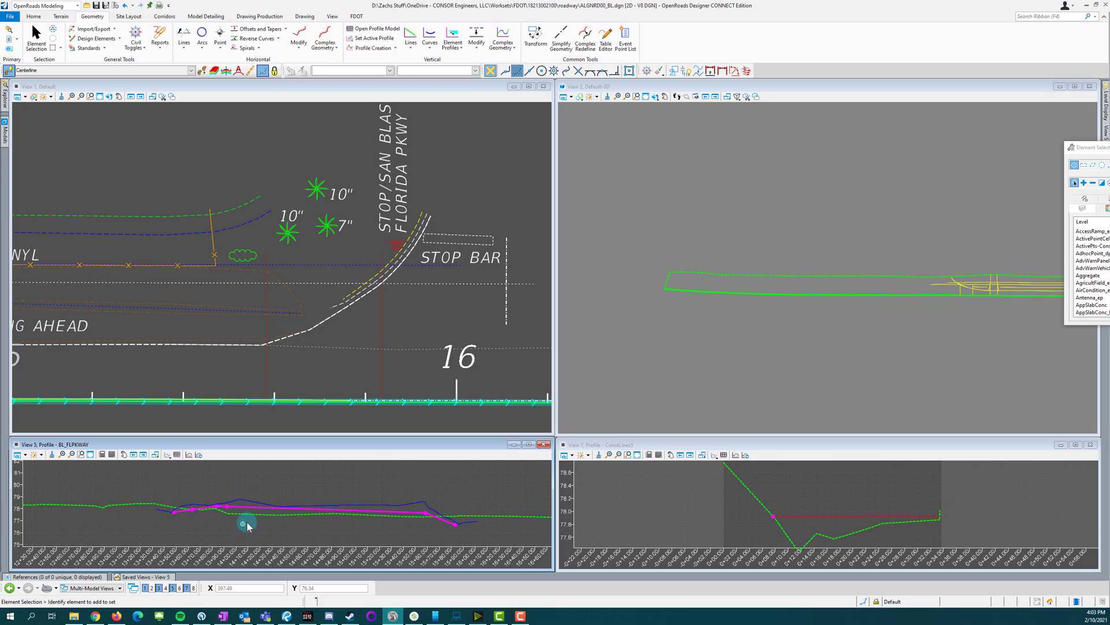
scroll(263, 526, down, 2)
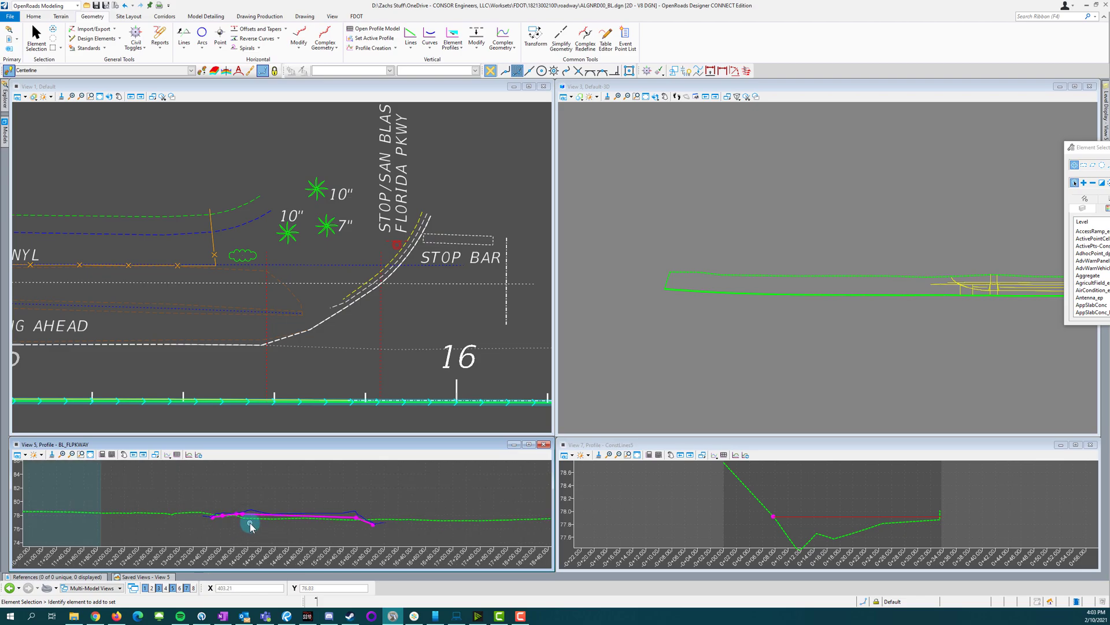
scroll(381, 496, down, 2)
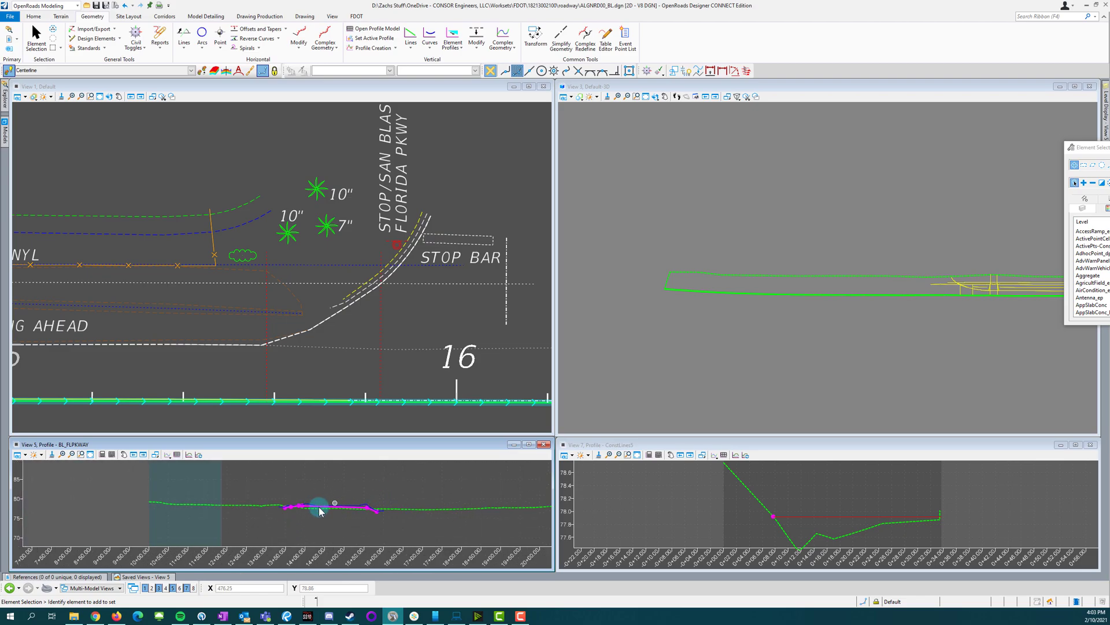
scroll(317, 509, up, 2)
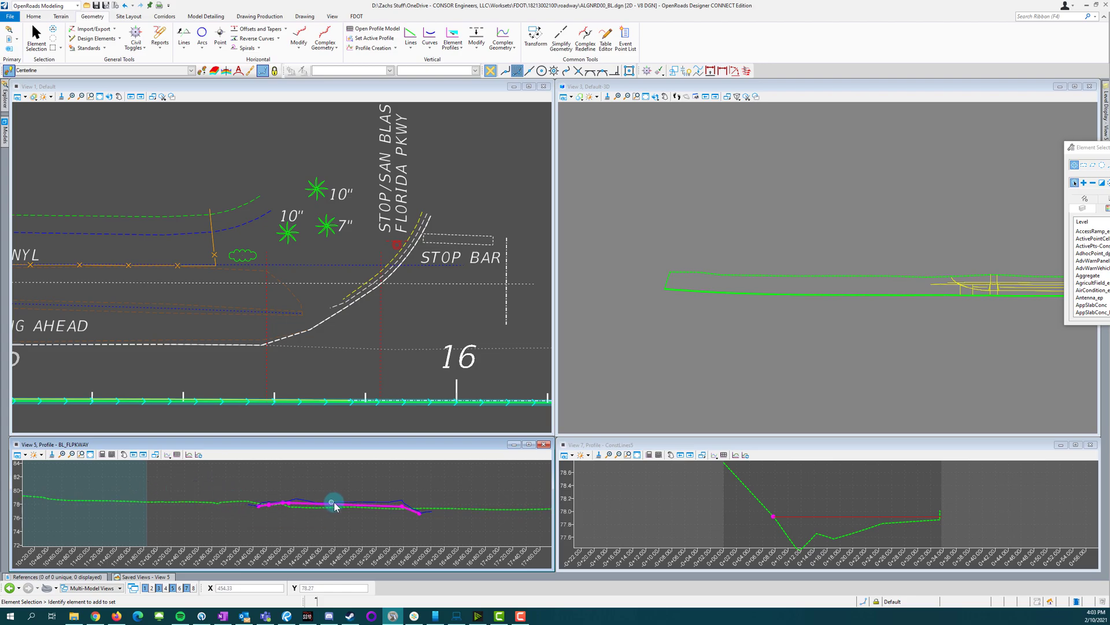
scroll(353, 504, up, 3)
click(373, 506)
scroll(370, 529, down, 2)
scroll(307, 519, down, 3)
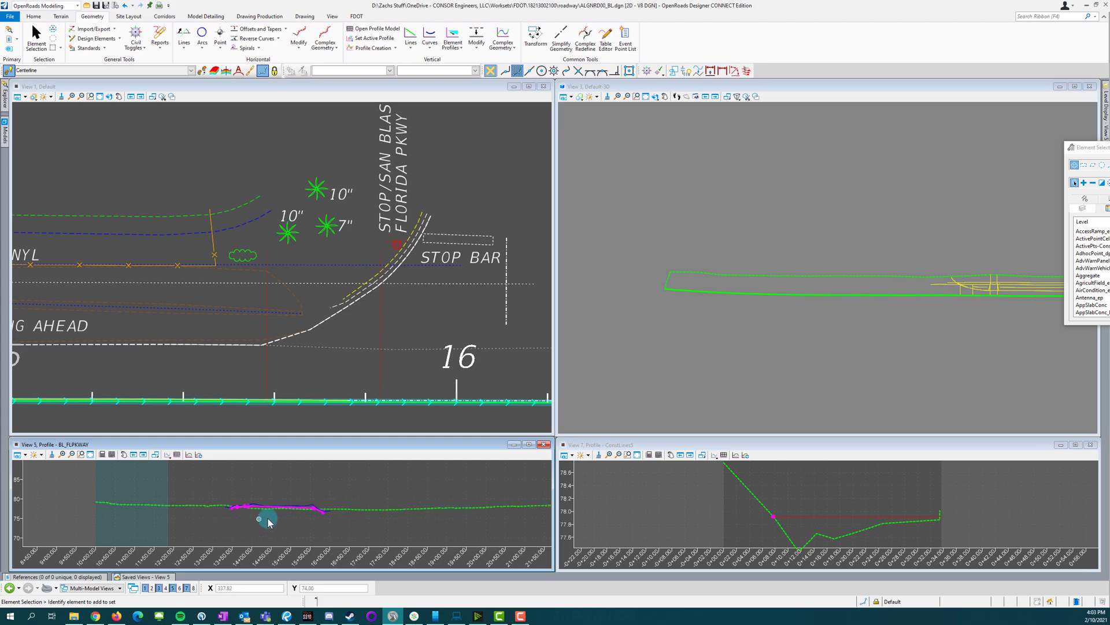
scroll(256, 519, up, 3)
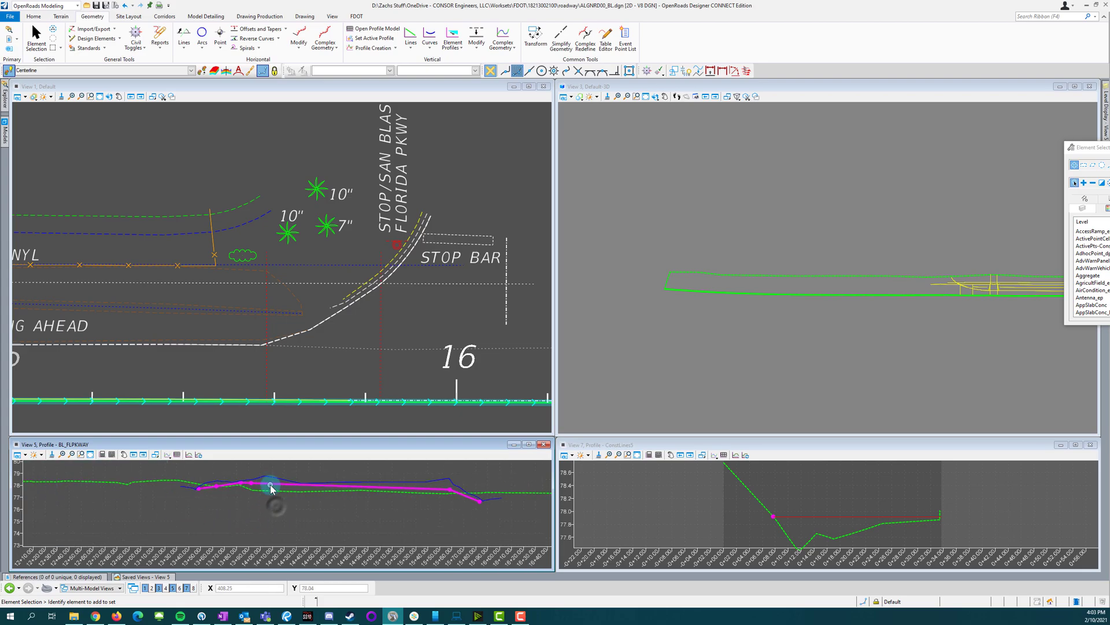
Step: Examine in plan the short blue dashed line and the concrete driveway beside the curb return near station 14
scroll(436, 327, down, 2)
scroll(436, 327, down, 2)
scroll(150, 317, up, 2)
scroll(282, 295, down, 2)
scroll(111, 315, up, 2)
scroll(107, 317, up, 2)
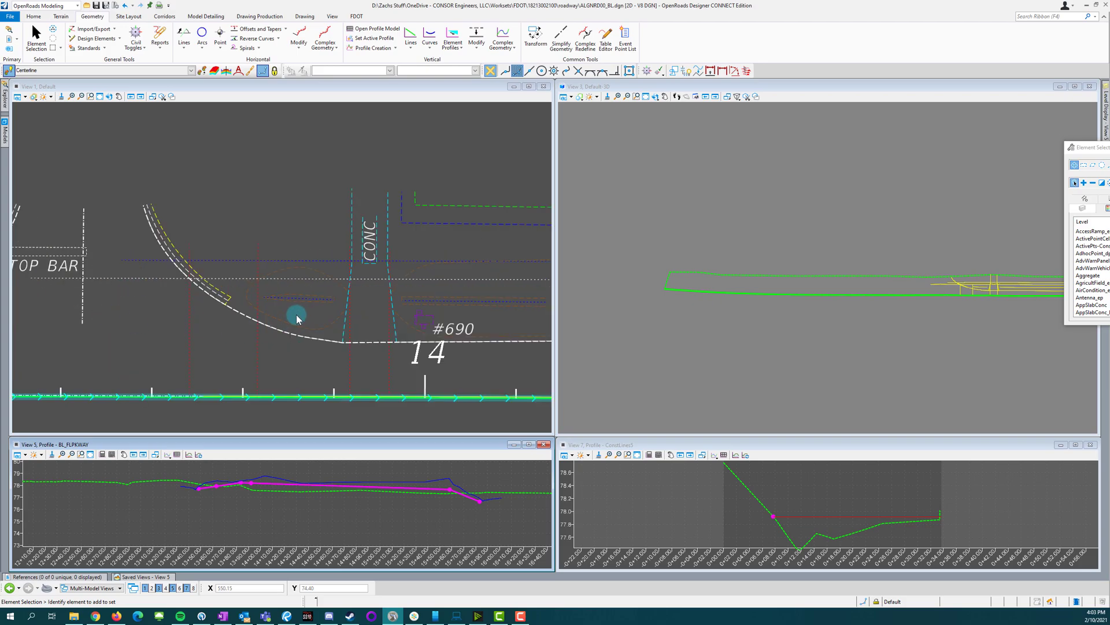
scroll(305, 305, up, 1)
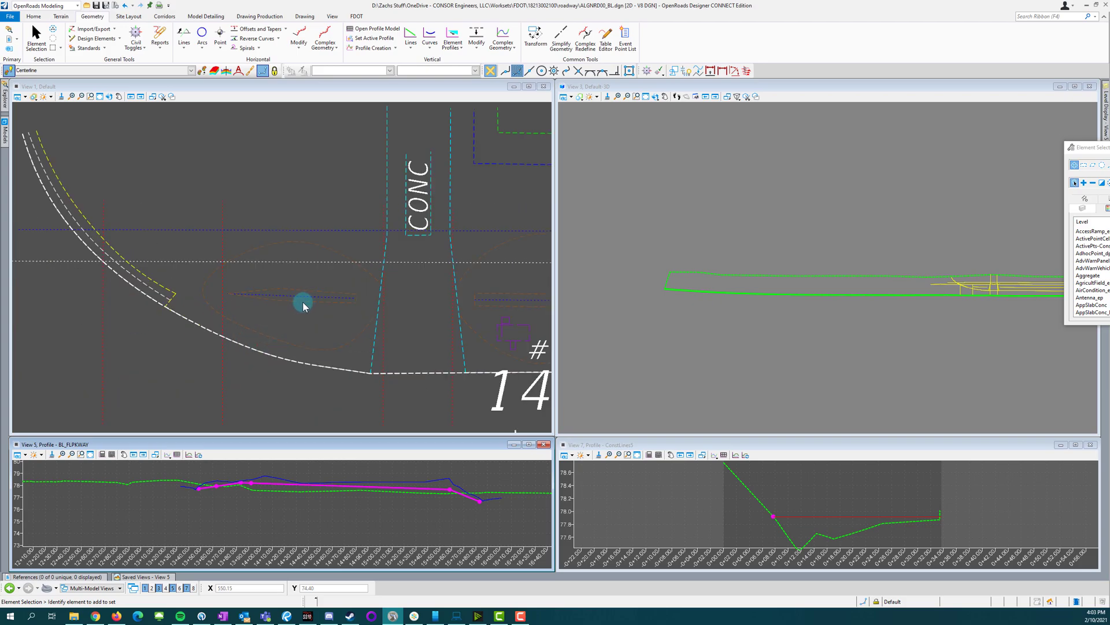
click(280, 317)
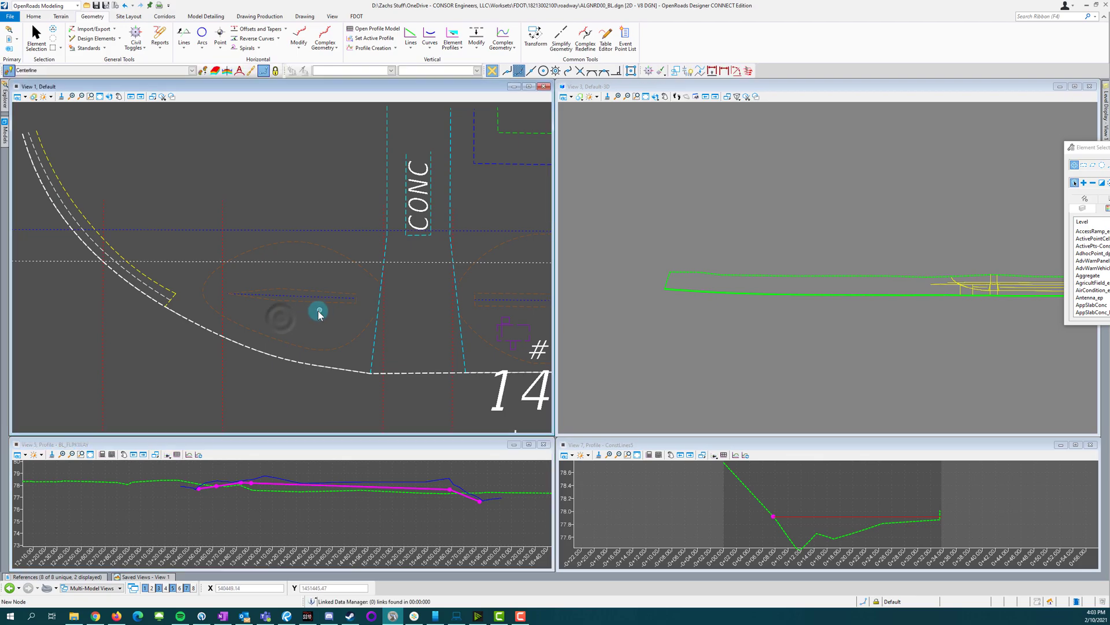
scroll(330, 318, down, 1)
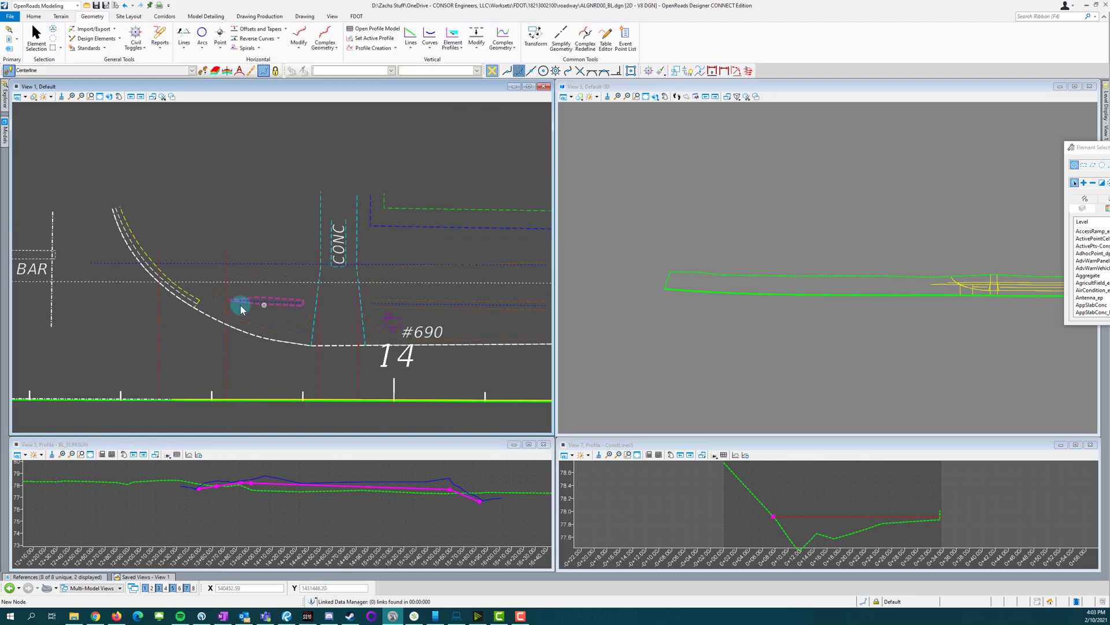
scroll(74, 300, down, 1)
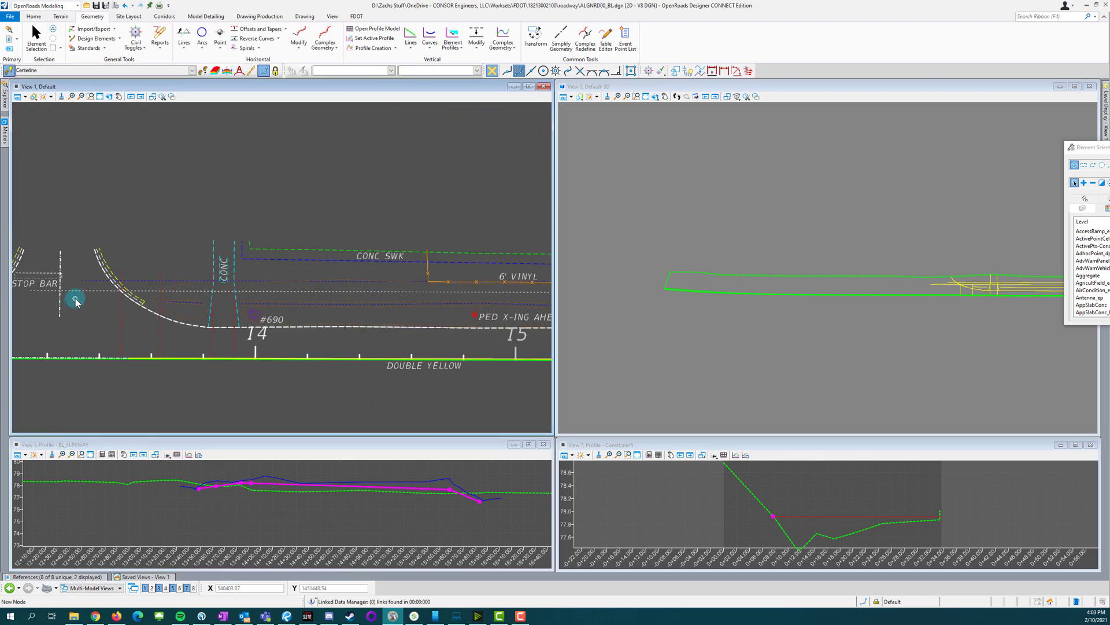
Step: Open the profile of the long blue dashed construction line ConstLines43 east of the concrete driveway in View 7
scroll(242, 306, up, 1)
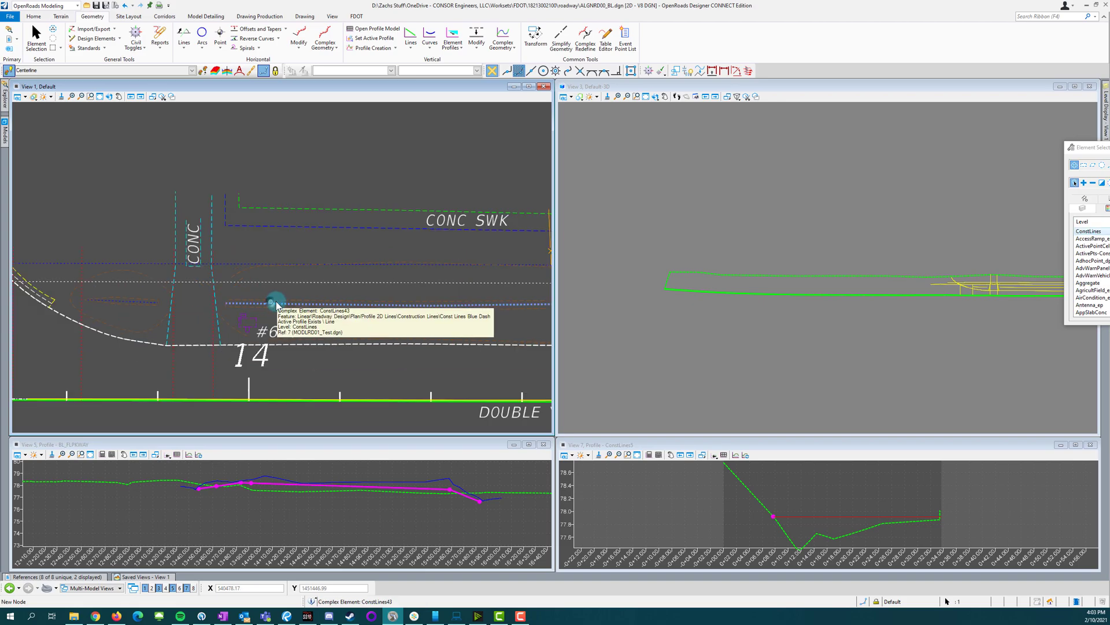
click(309, 299)
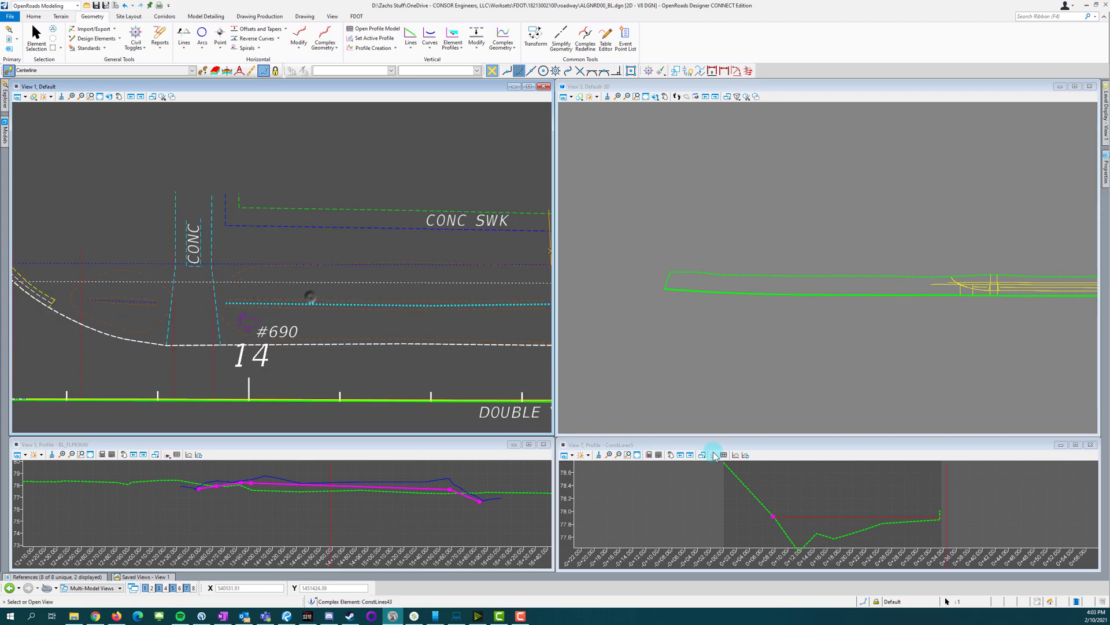
click(902, 505)
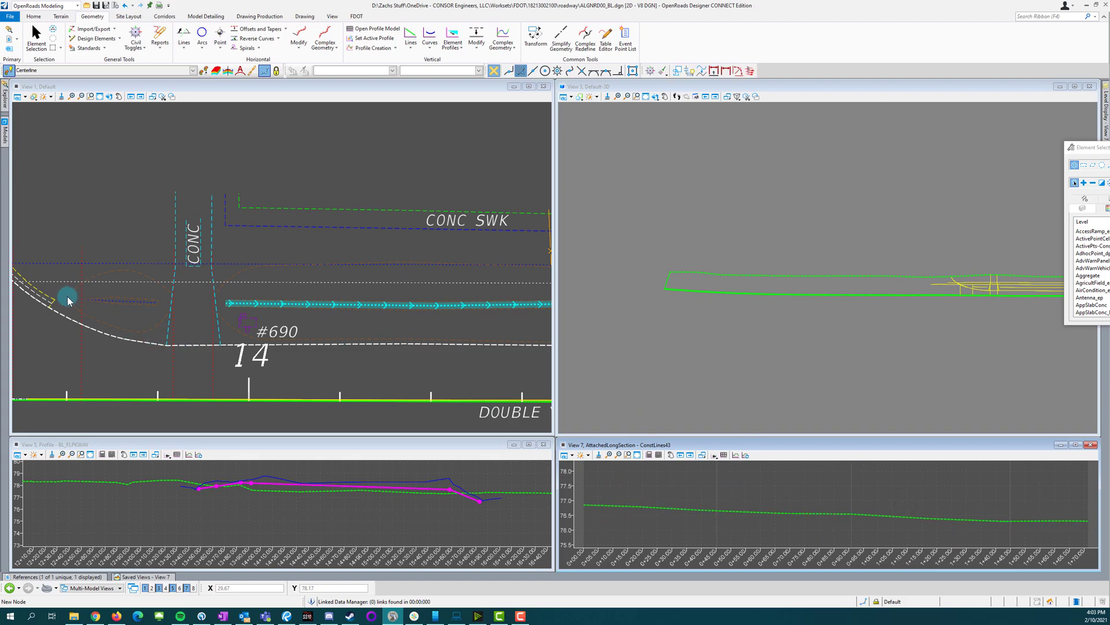
Step: Examine in plan the blue dashed construction lines on both sides of the concrete driveway, from station 14 towards the curb return near station 16
scroll(74, 296, up, 3)
scroll(82, 300, down, 3)
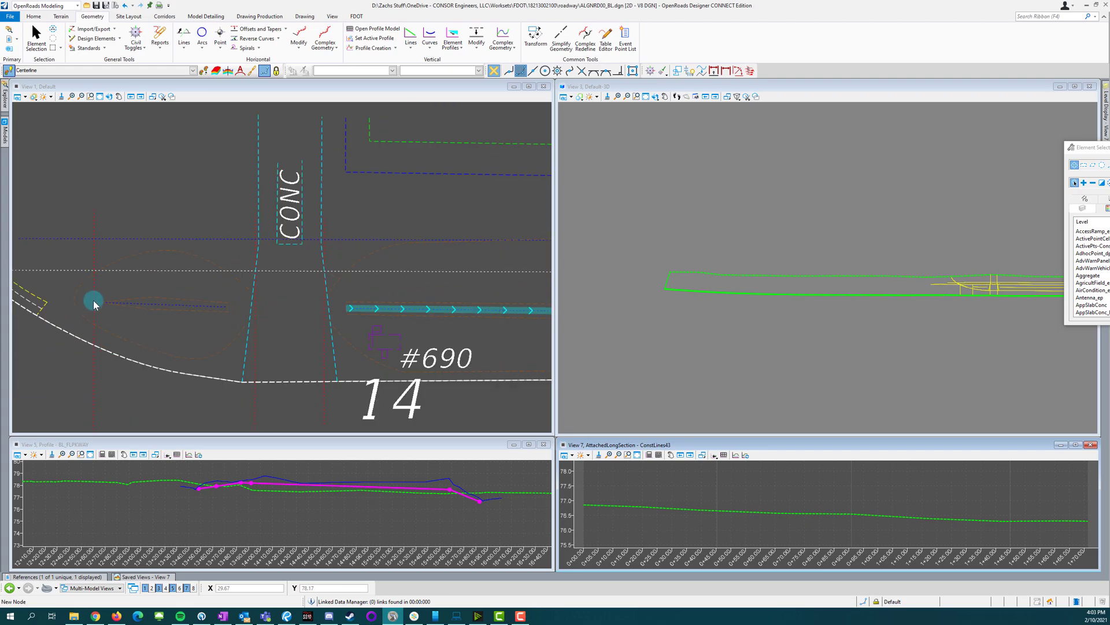
scroll(138, 299, up, 2)
click(137, 301)
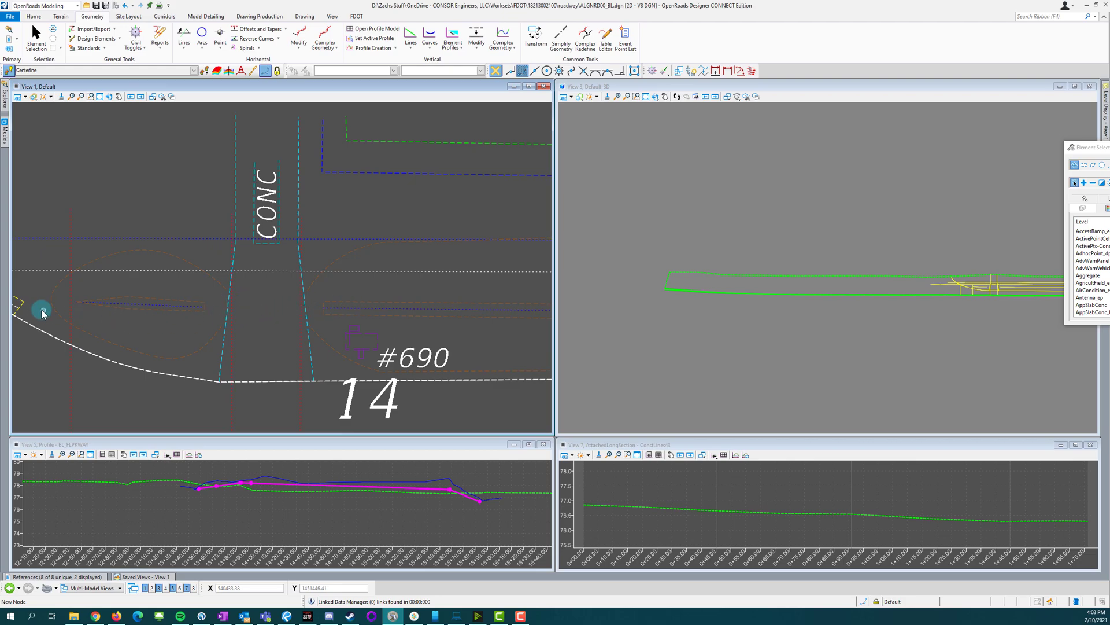
scroll(82, 306, down, 3)
scroll(361, 319, up, 3)
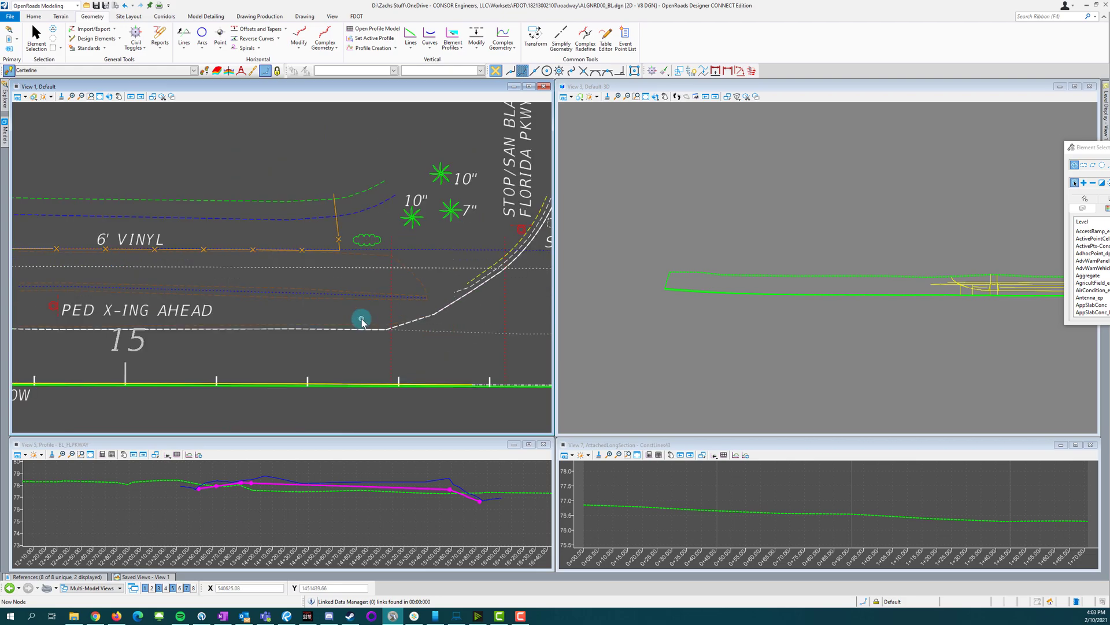
scroll(453, 318, down, 2)
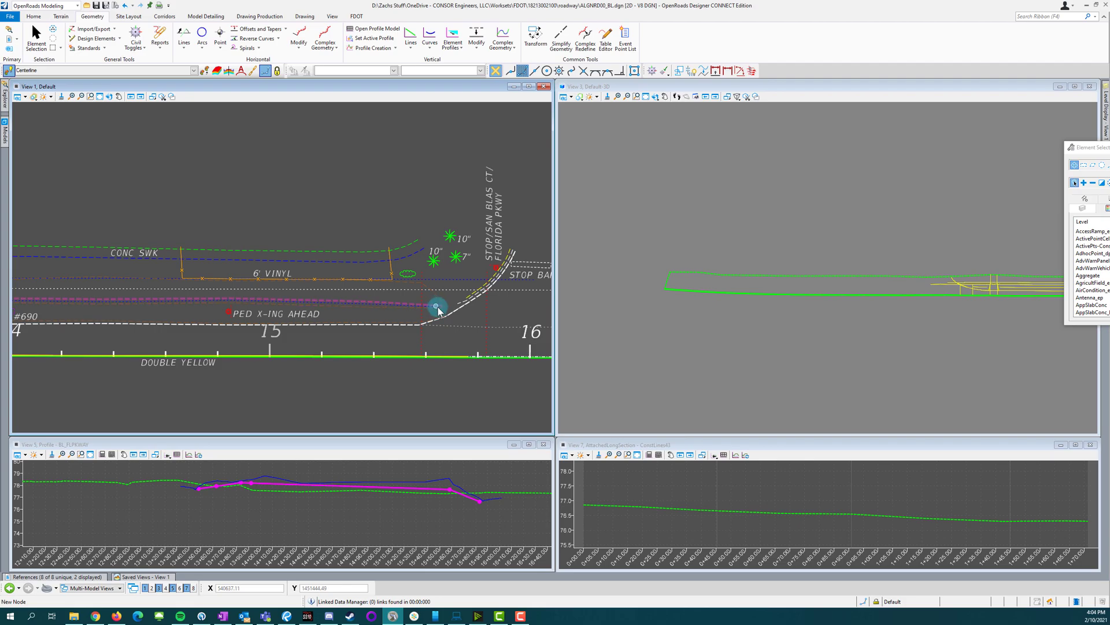
scroll(441, 310, down, 3)
scroll(143, 305, up, 3)
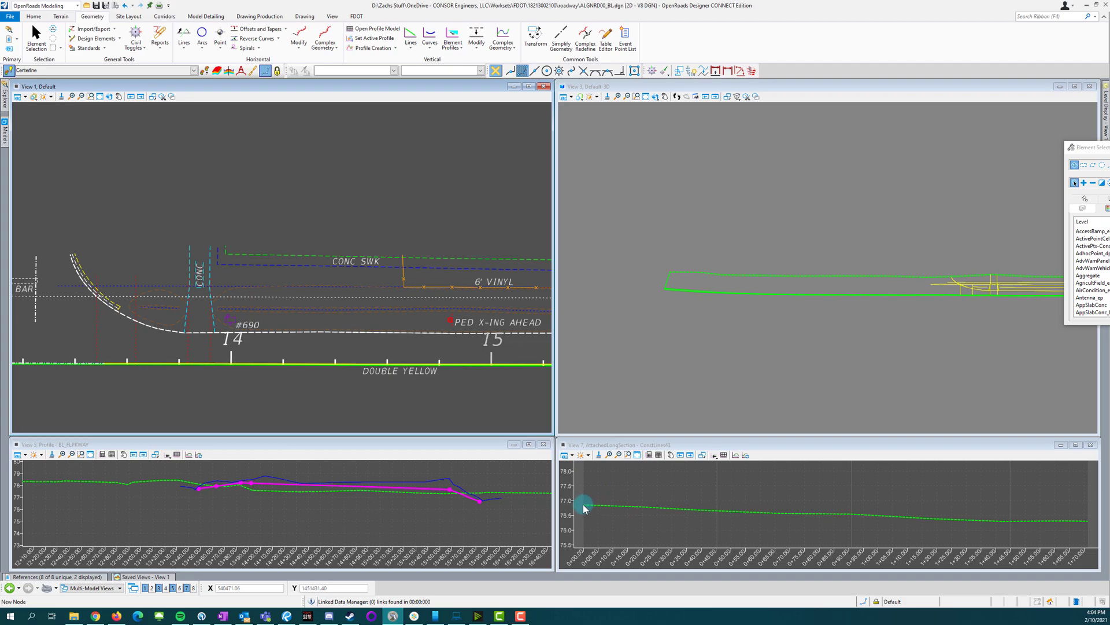
click(736, 455)
scroll(154, 308, up, 2)
scroll(135, 313, up, 3)
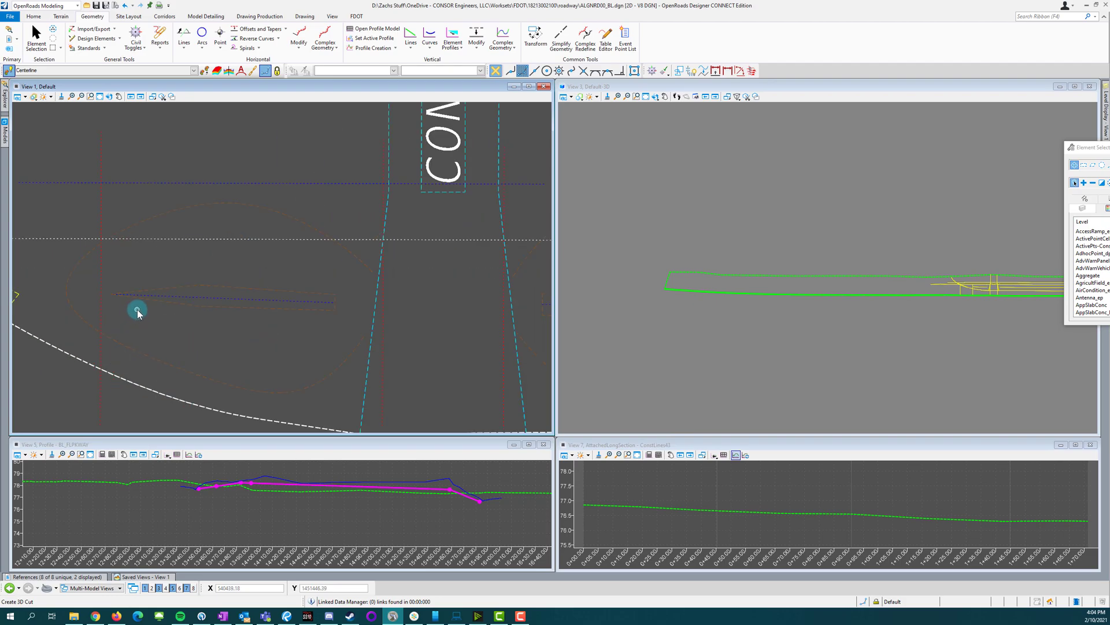
Step: Examine in plan the invert elevations labelled at both ends of the 6" PVC pipes near station 14
scroll(145, 314, down, 2)
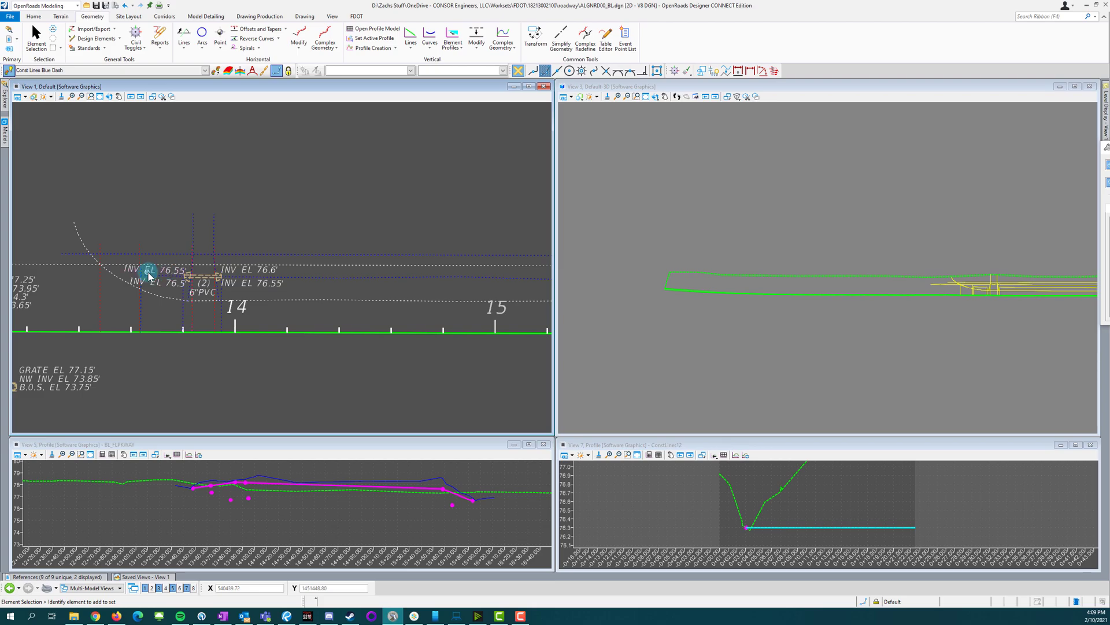
scroll(149, 274, up, 3)
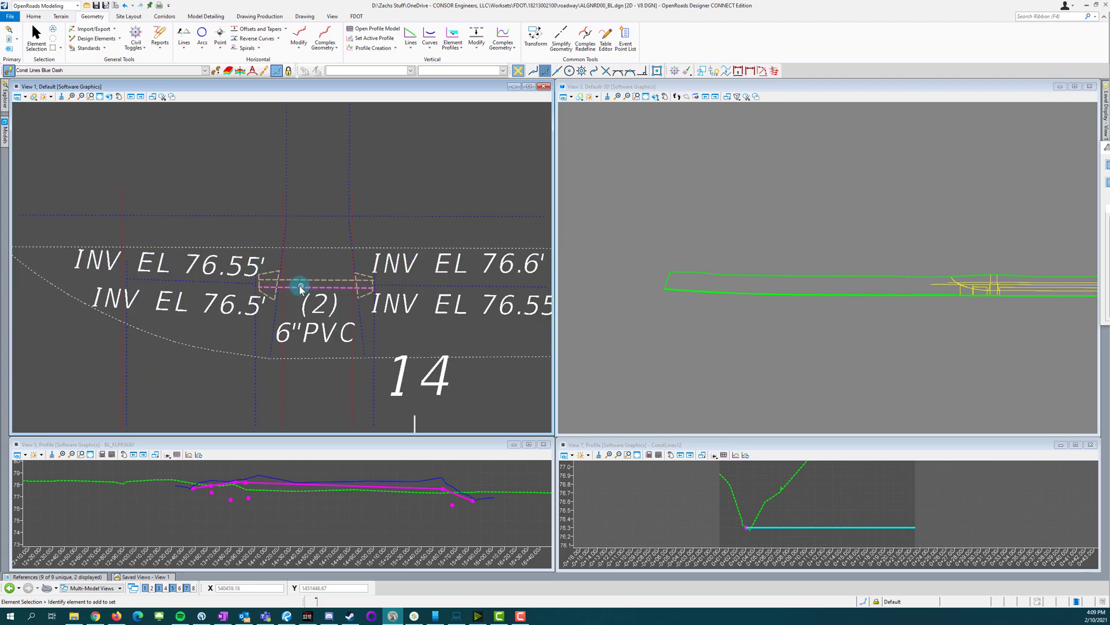
scroll(148, 296, down, 2)
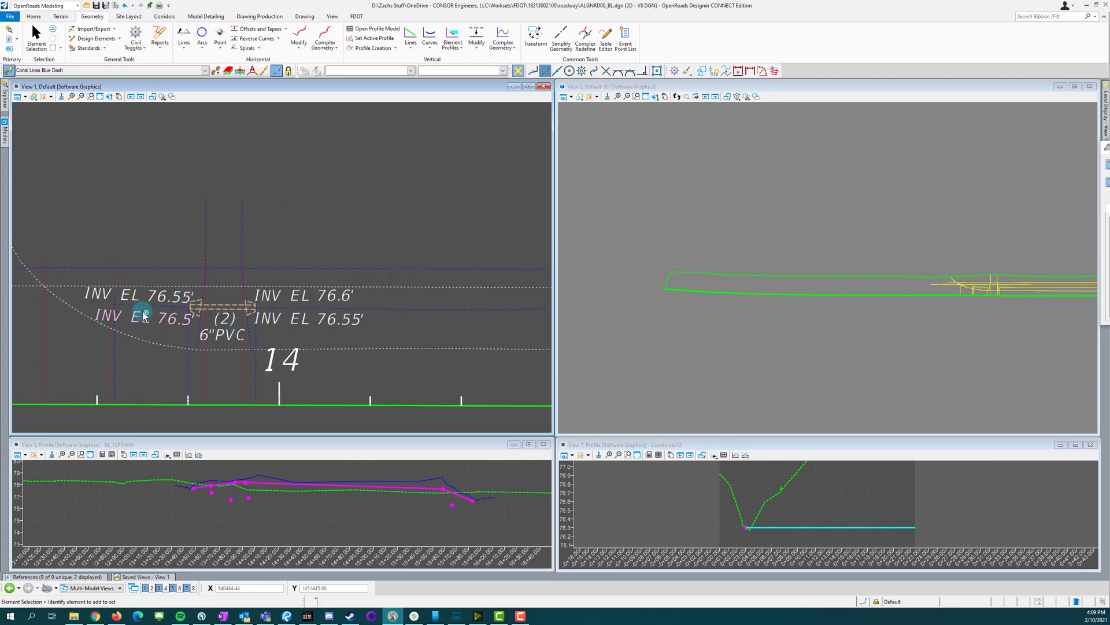
scroll(91, 340, down, 2)
scroll(104, 345, up, 2)
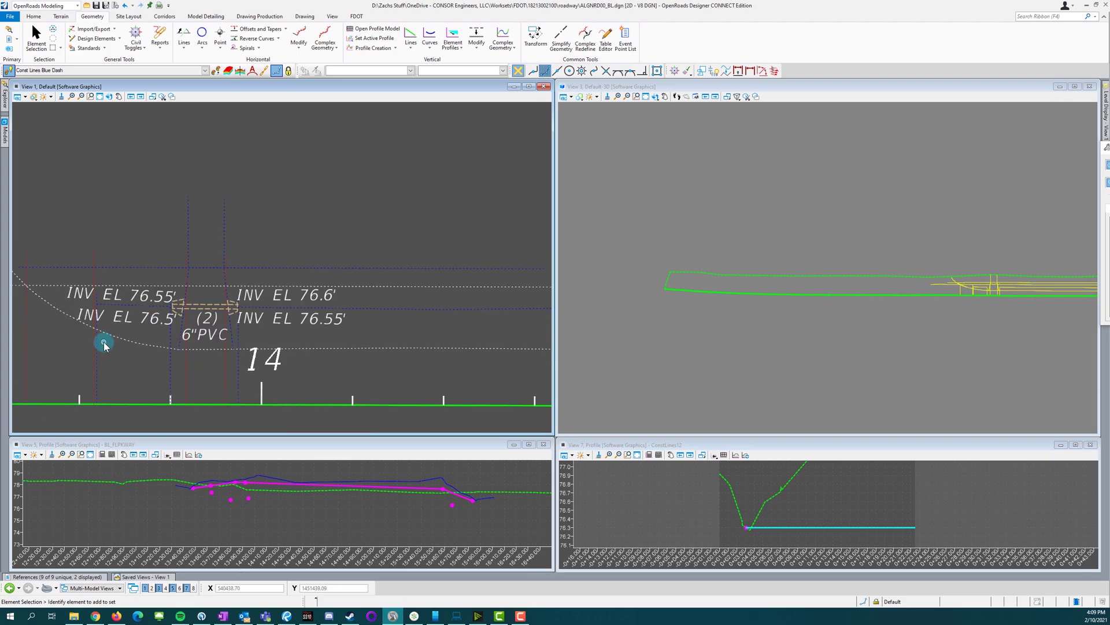
Step: Open in View 7 the profile of the perpendicular construction line at the PVC pipes' end before station 14, and delete its horizontal profile line
click(170, 370)
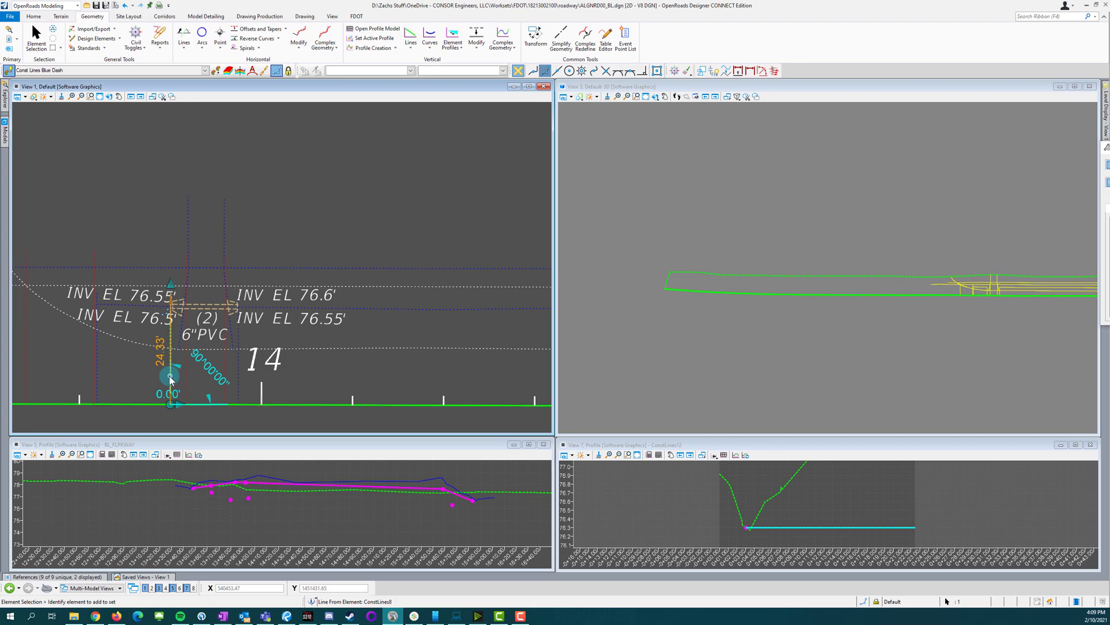
click(187, 368)
click(903, 496)
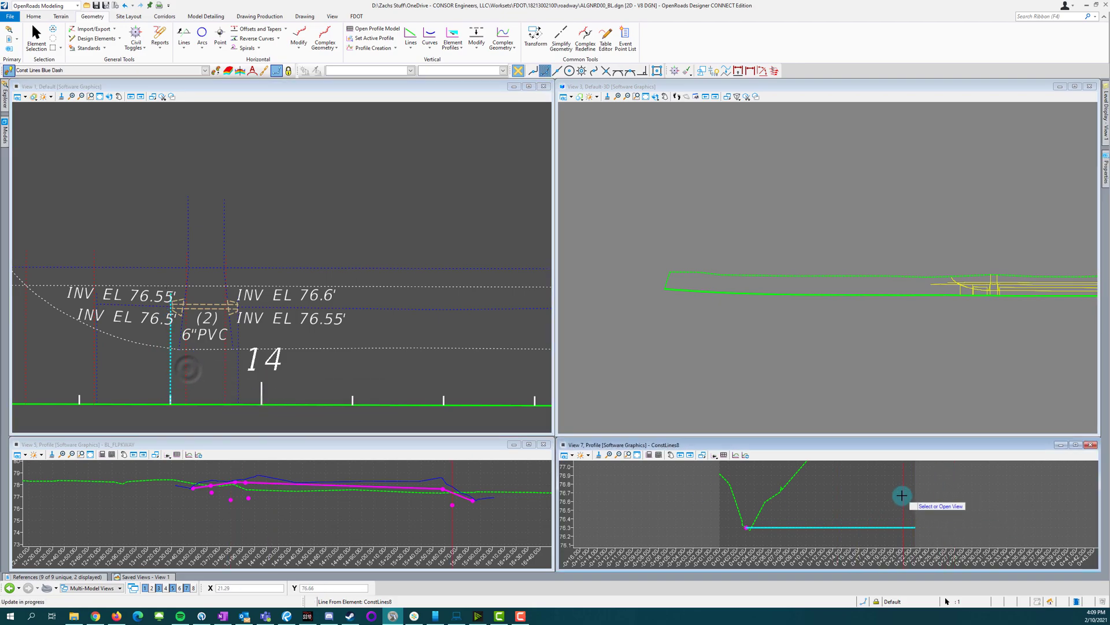
scroll(743, 487, down, 1)
scroll(759, 519, up, 3)
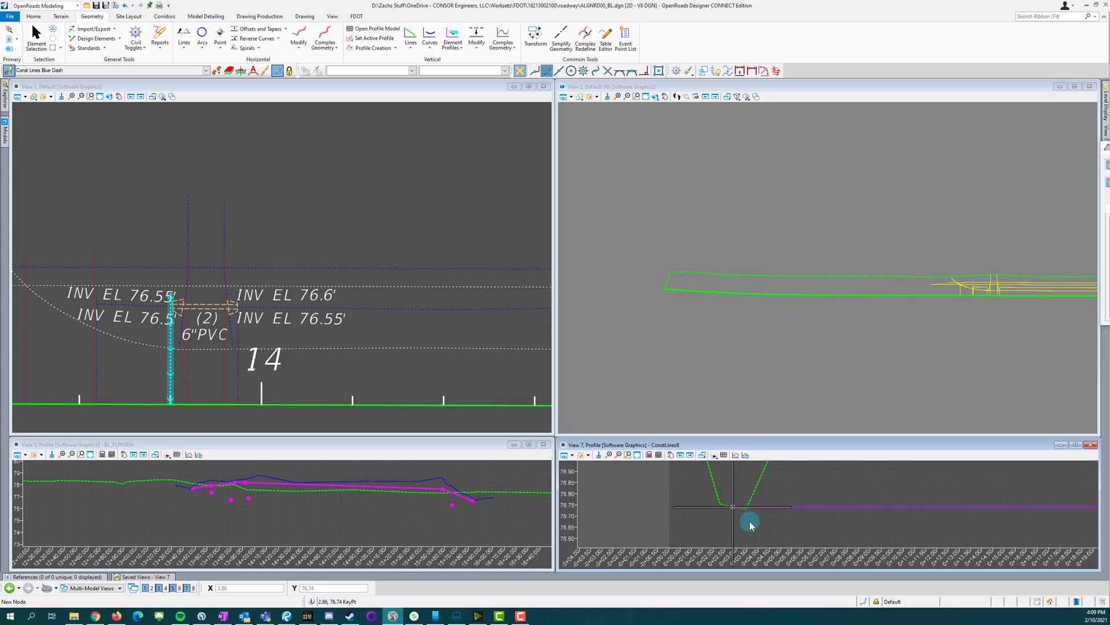
scroll(750, 527, down, 2)
drag(717, 519, 887, 528)
key(Delete)
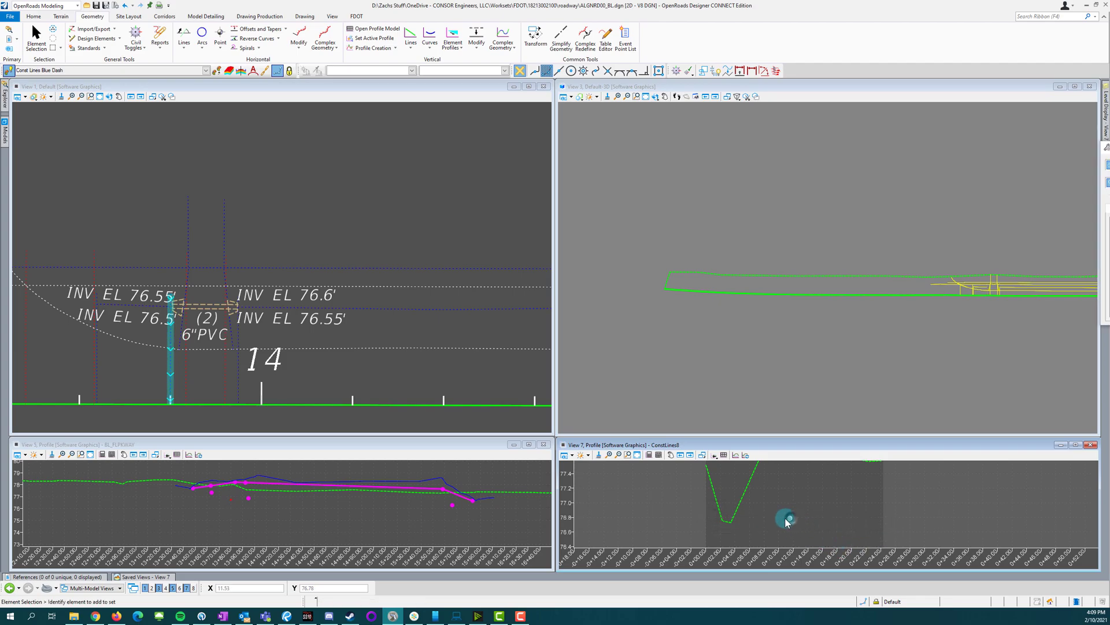
Step: Examine the remaining projected points below the sidewalk profile in the BL_FLPKWAY profile
click(421, 280)
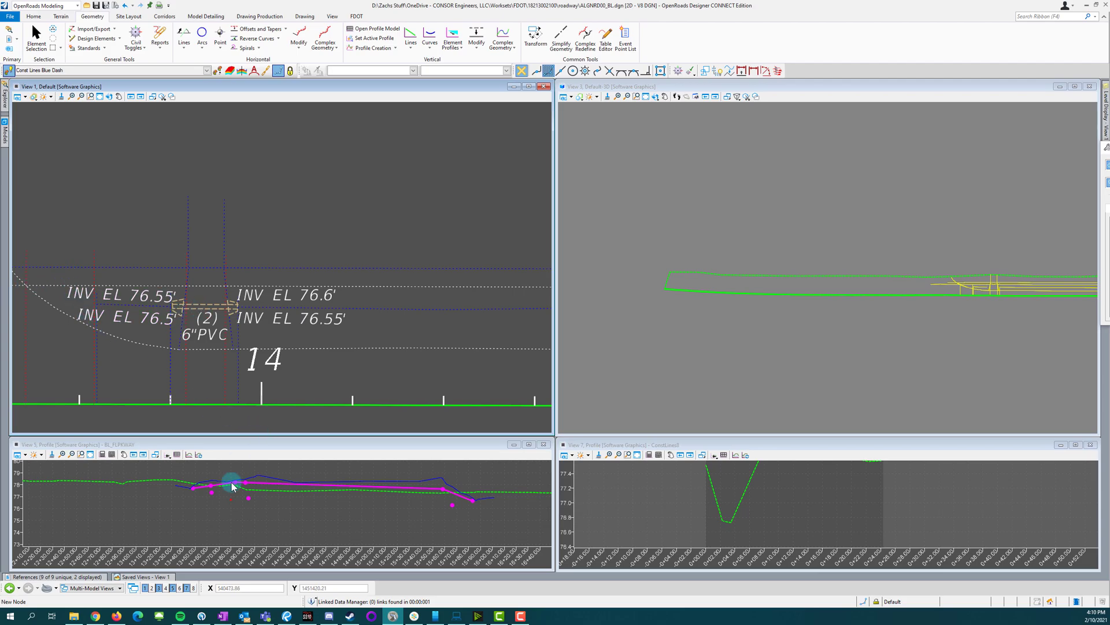
scroll(221, 499, up, 3)
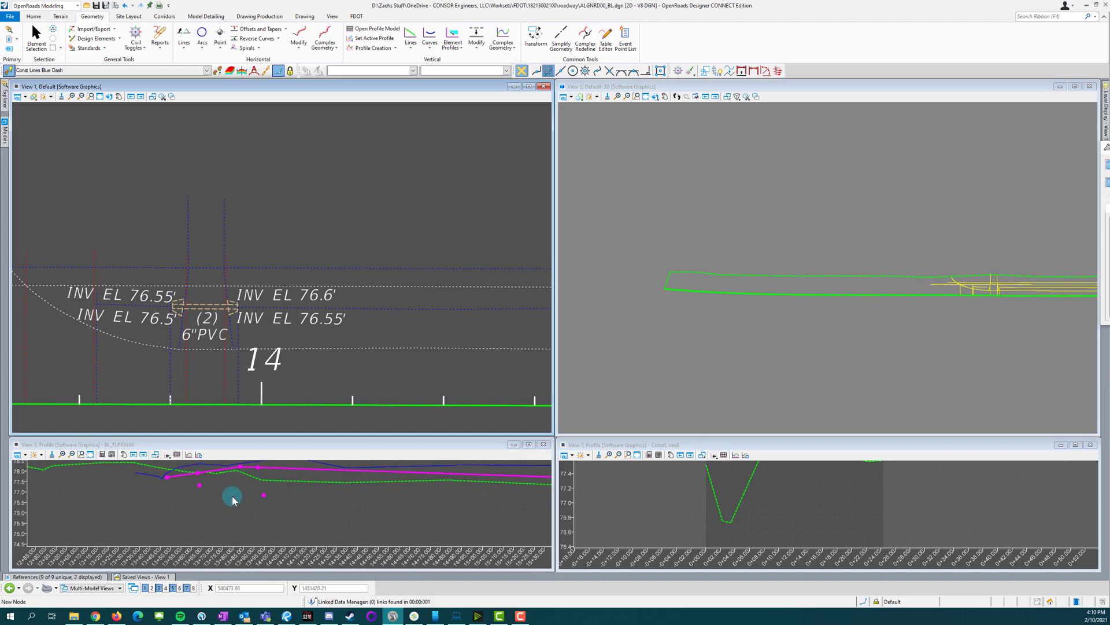
scroll(255, 494, down, 4)
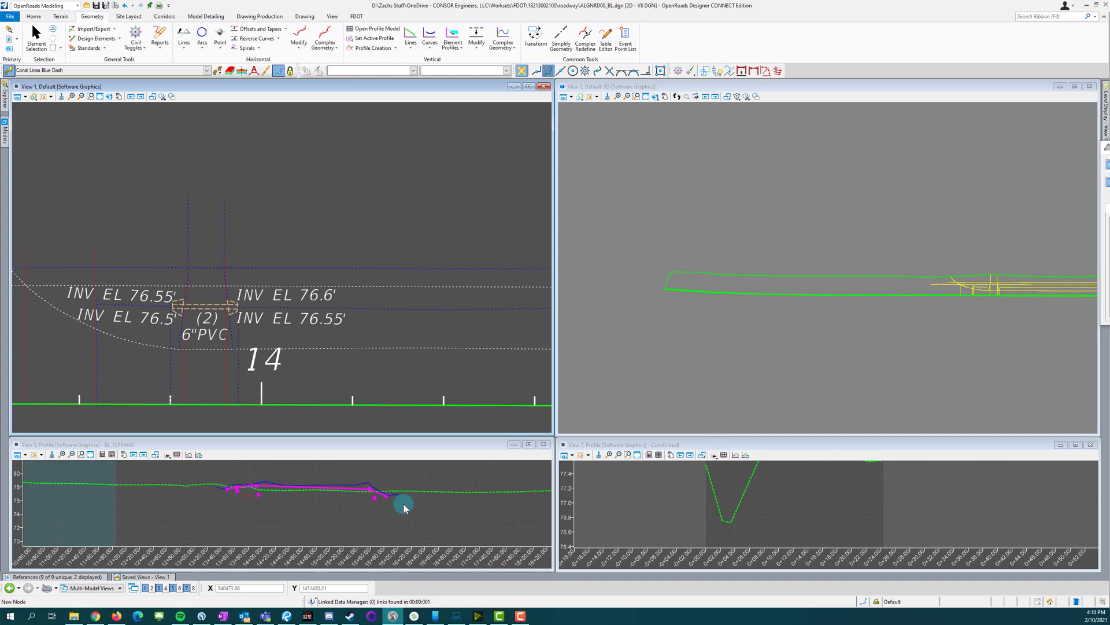
Step: Compare in plan the grate inlet near station 16 with the 6" PVC pipe inverts near station 14 and the projected profile points
scroll(120, 304, down, 5)
scroll(380, 312, up, 5)
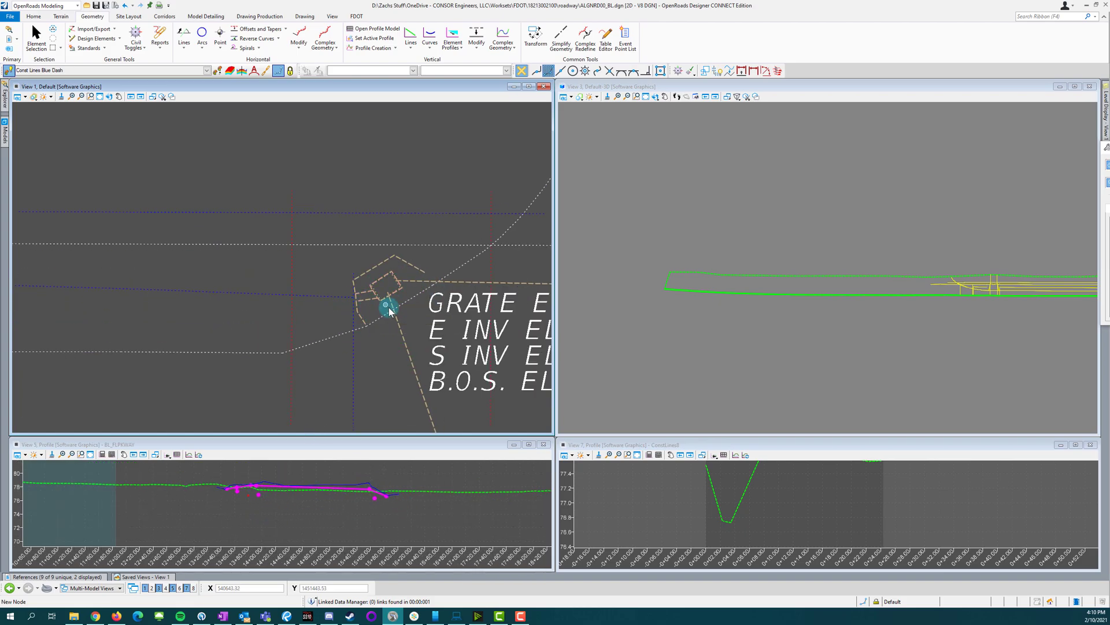
scroll(370, 304, down, 5)
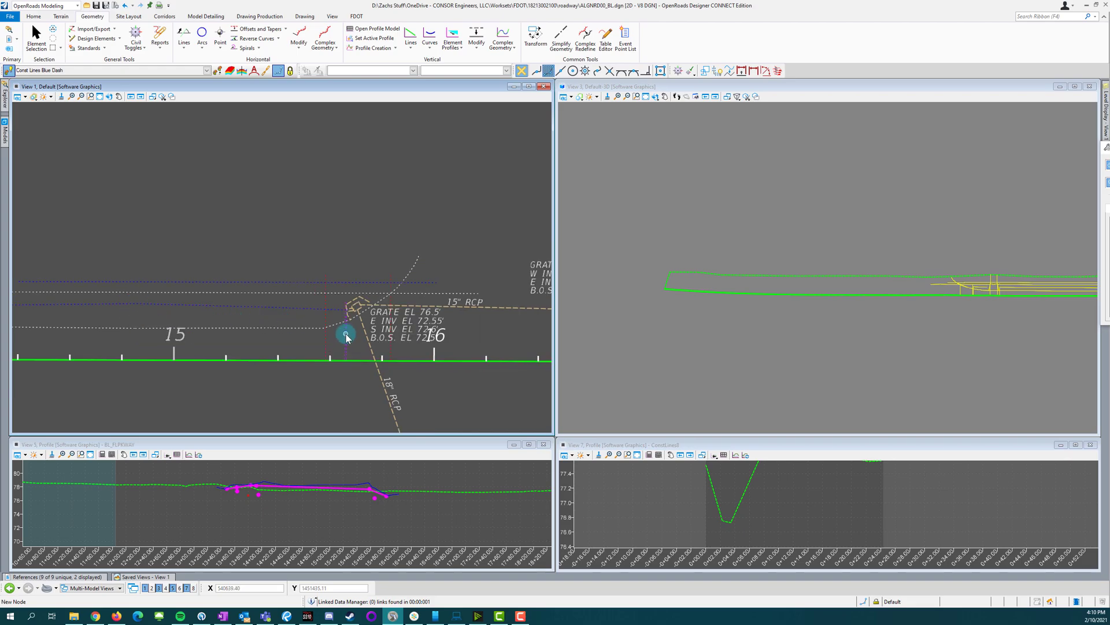
scroll(338, 328, down, 3)
scroll(173, 323, up, 5)
scroll(100, 322, up, 2)
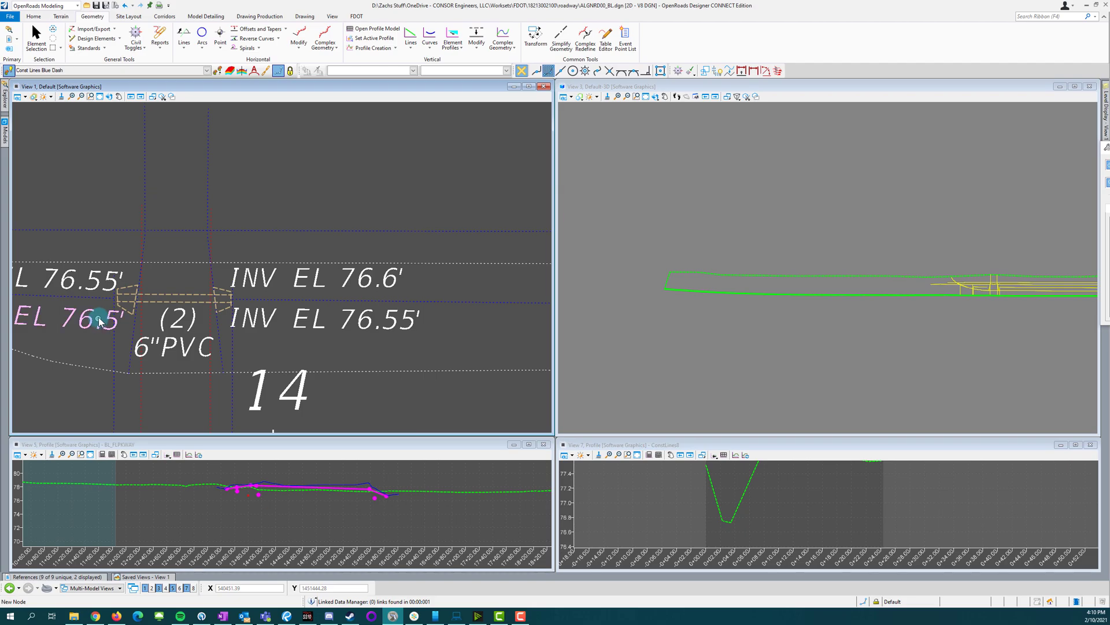
scroll(243, 495, up, 3)
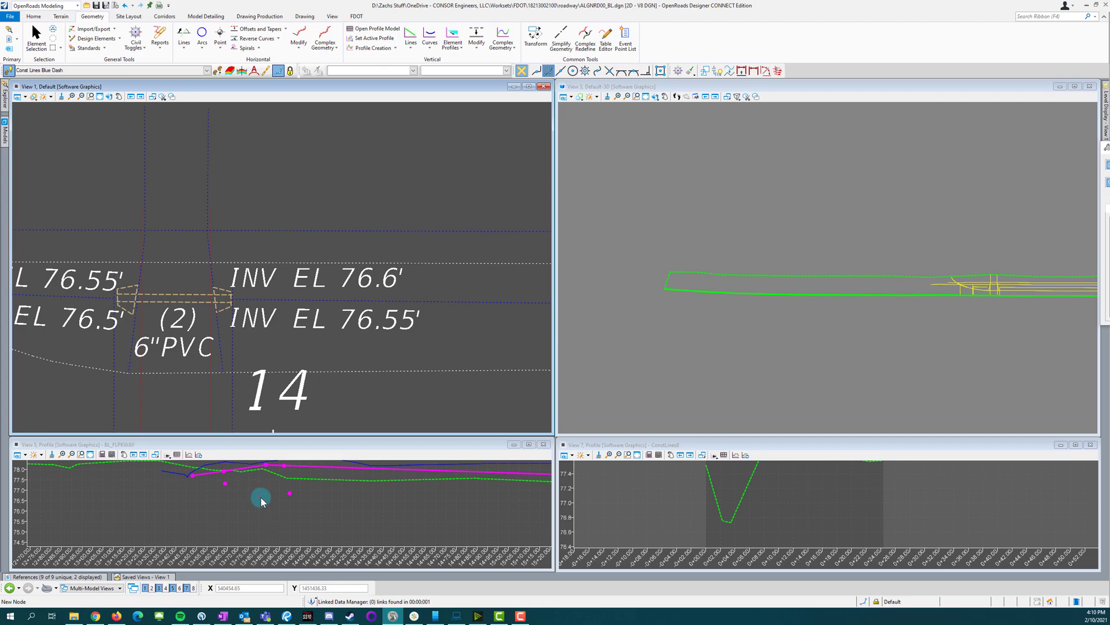
scroll(116, 308, down, 2)
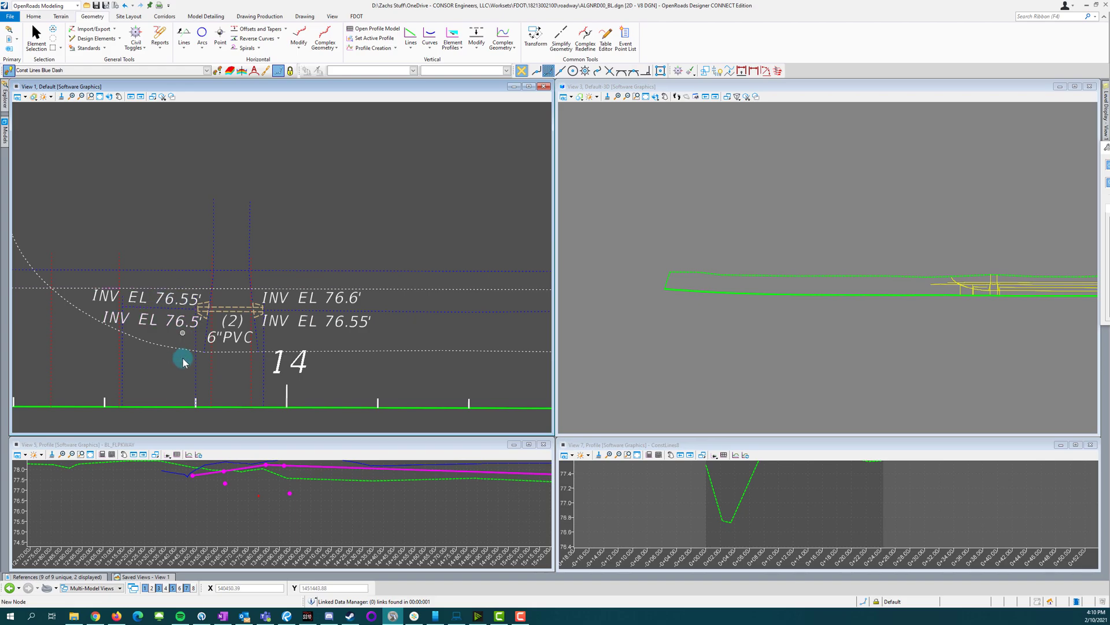
Step: Give the perpendicular construction line at the PVC pipes' end farther before station 14 a constant-elevation profile at 76.55
click(225, 484)
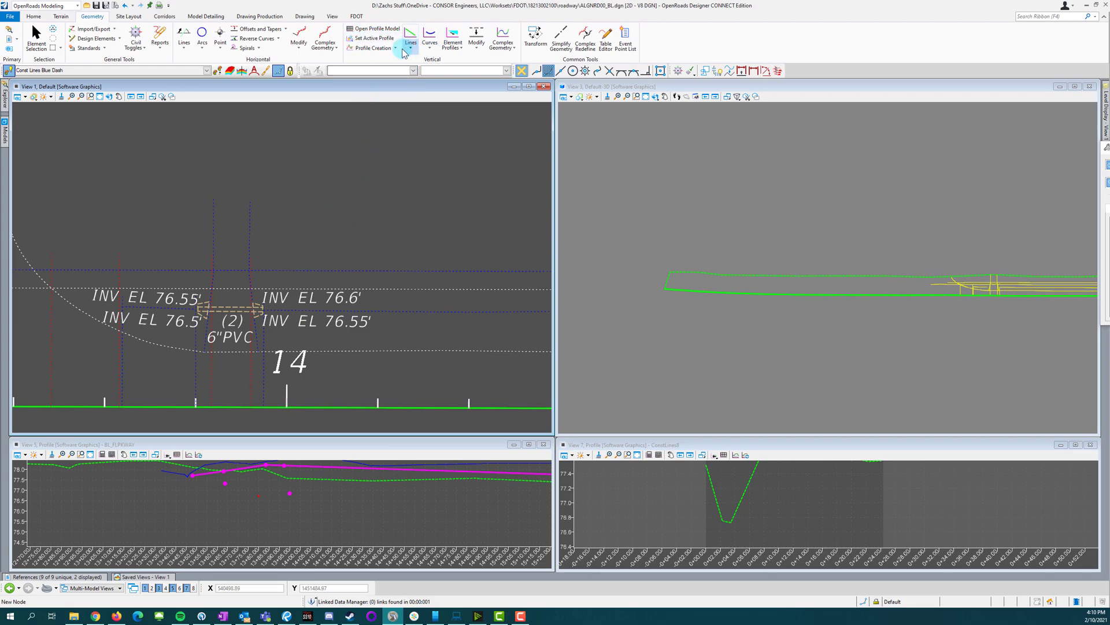
click(463, 52)
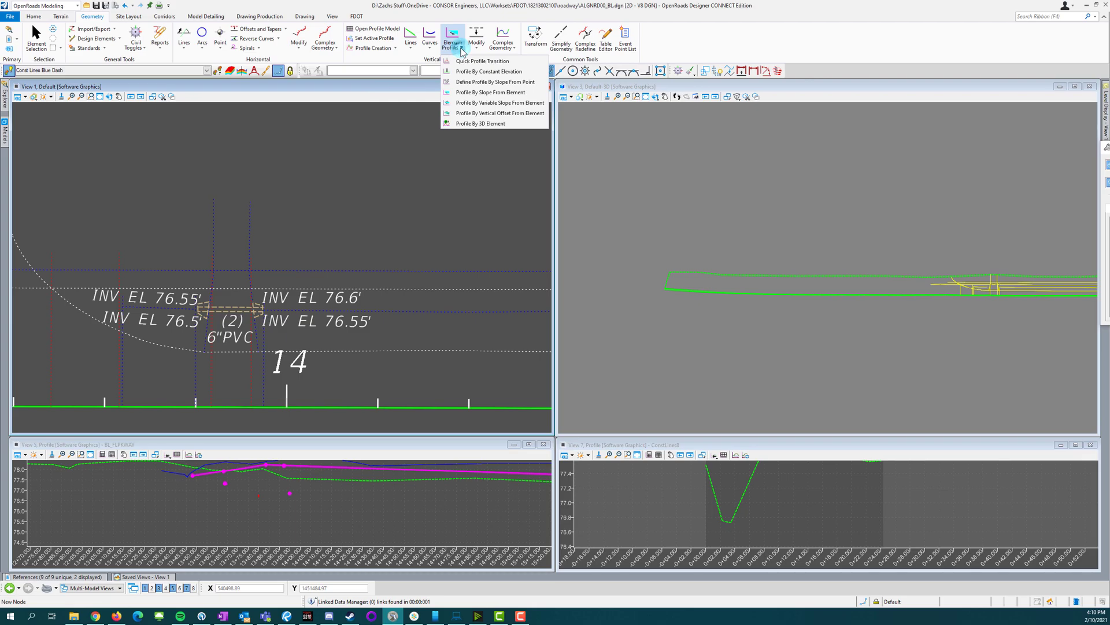
click(457, 72)
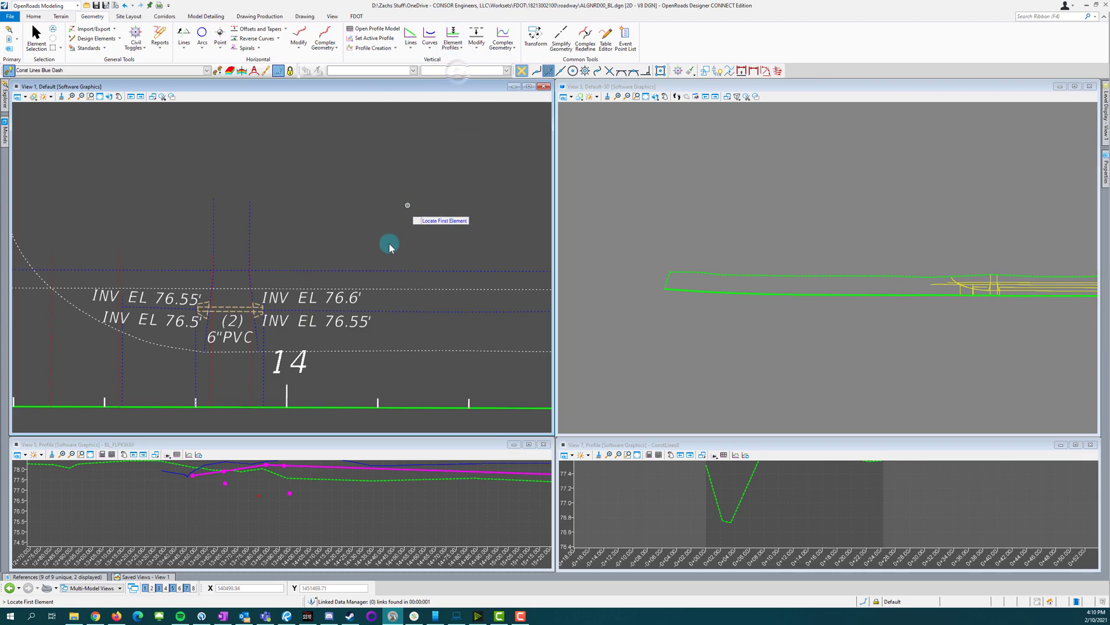
click(191, 365)
text(76.55)
click(174, 364)
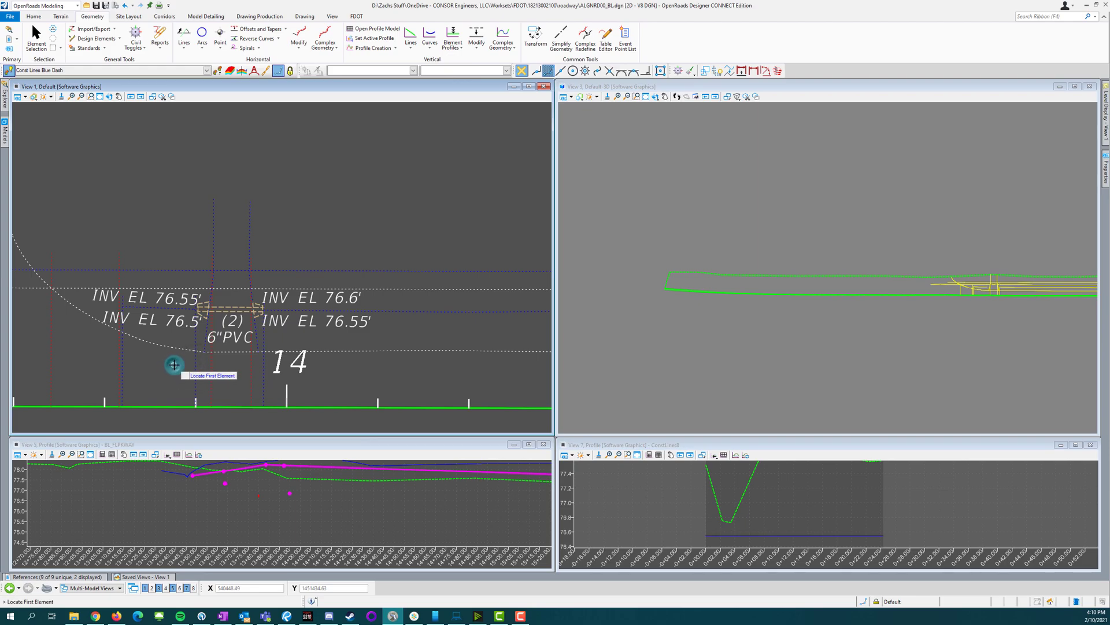
Step: Make the new constant-elevation line in View 7 the active profile of the construction line at the PVC pipes' far end
key(Escape)
click(831, 524)
click(820, 536)
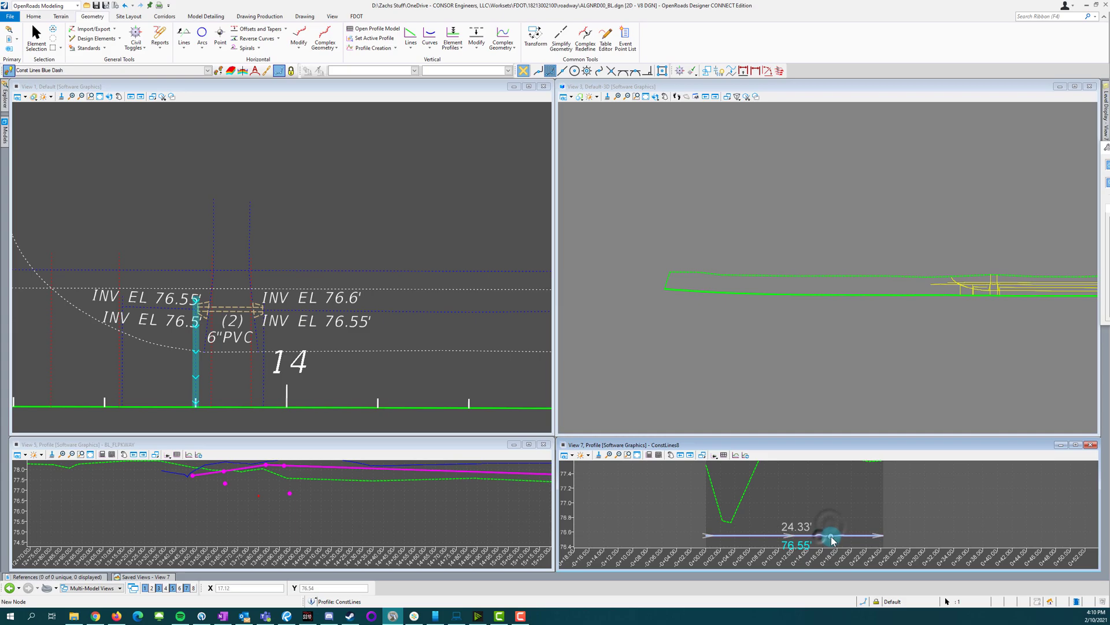
click(836, 537)
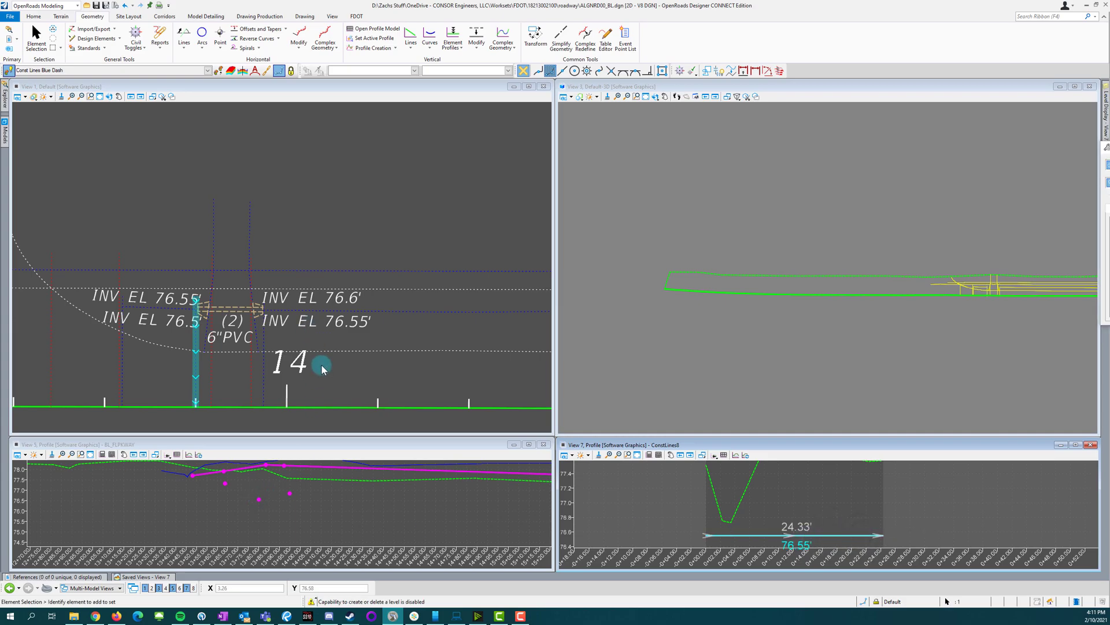
Step: Open in View 7 the profile of the perpendicular construction line at the PVC pipes' end nearest station 14, and delete its horizontal profile line
click(307, 375)
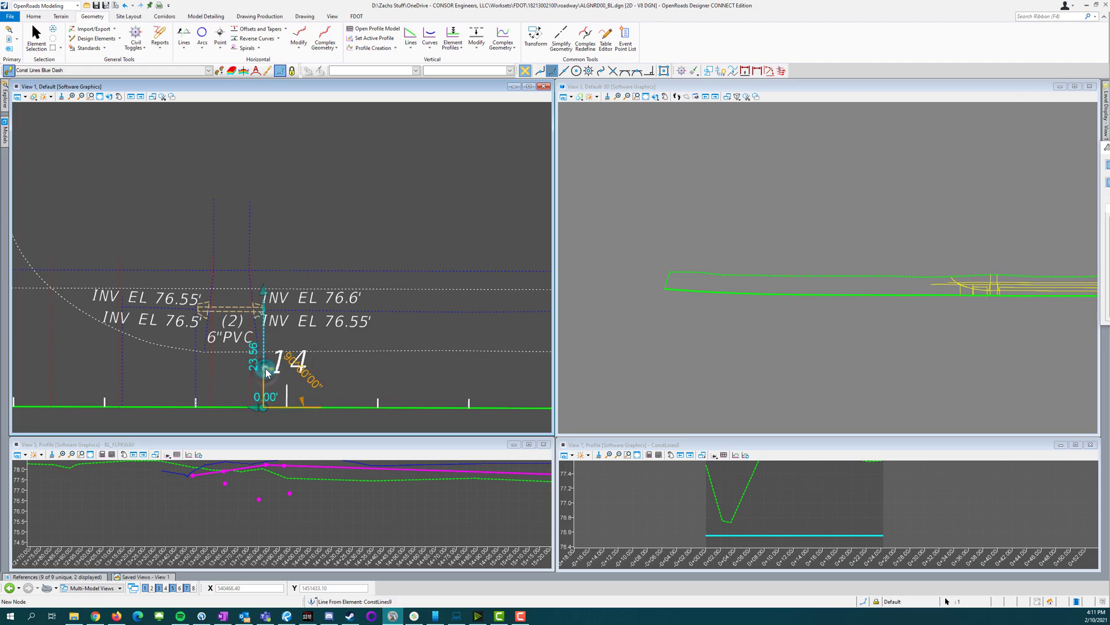
scroll(267, 367, up, 3)
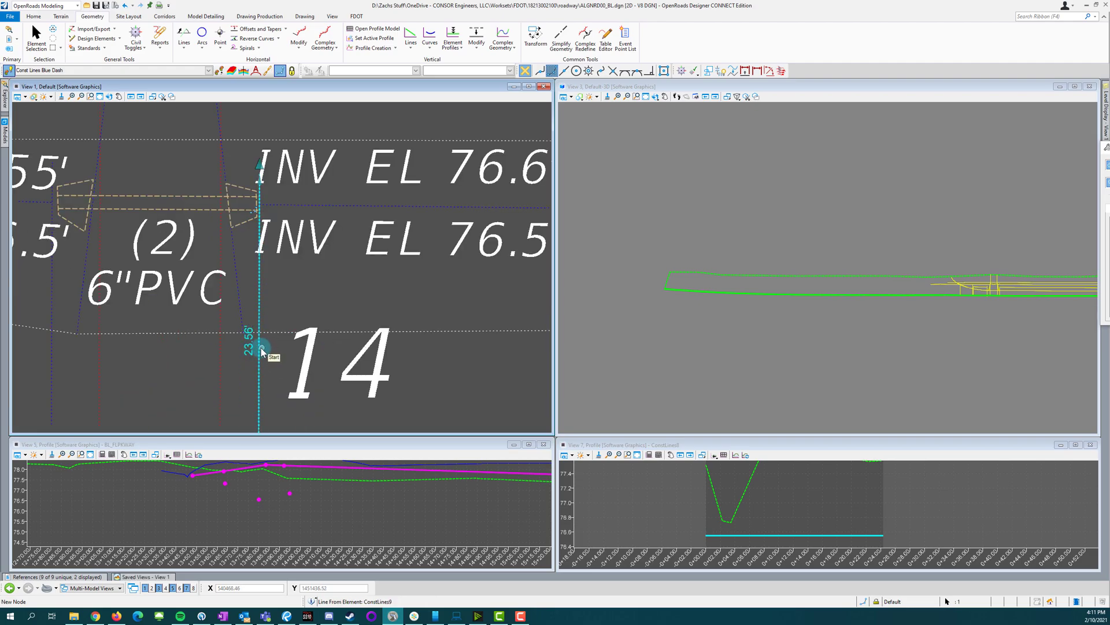
click(795, 509)
scroll(740, 497, down, 2)
scroll(754, 495, up, 2)
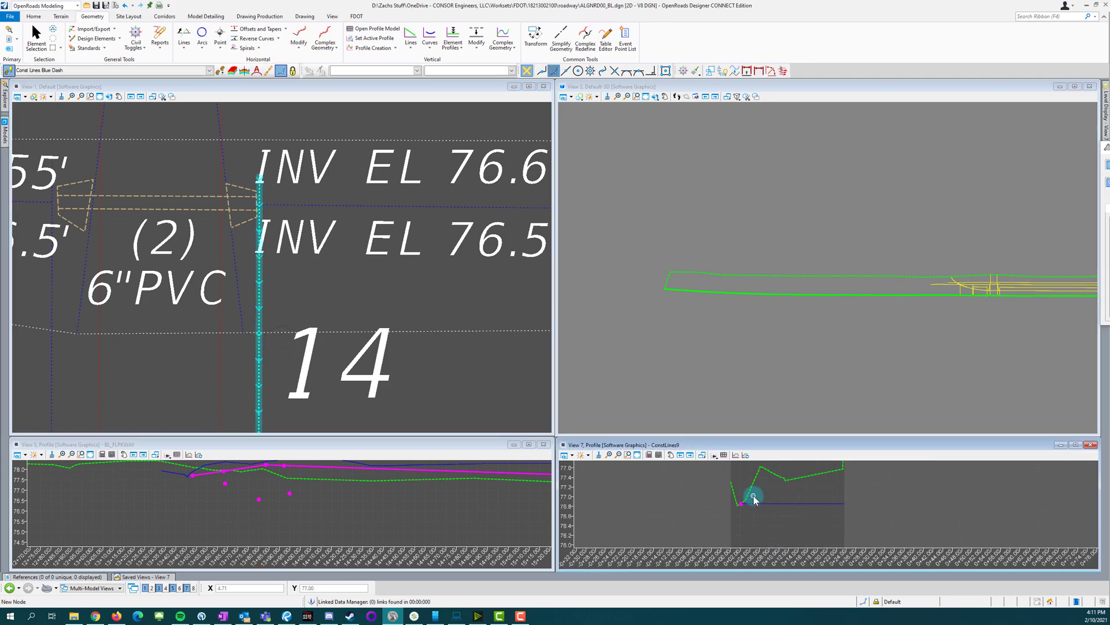
middle_click(752, 503)
middle_click(751, 509)
click(753, 513)
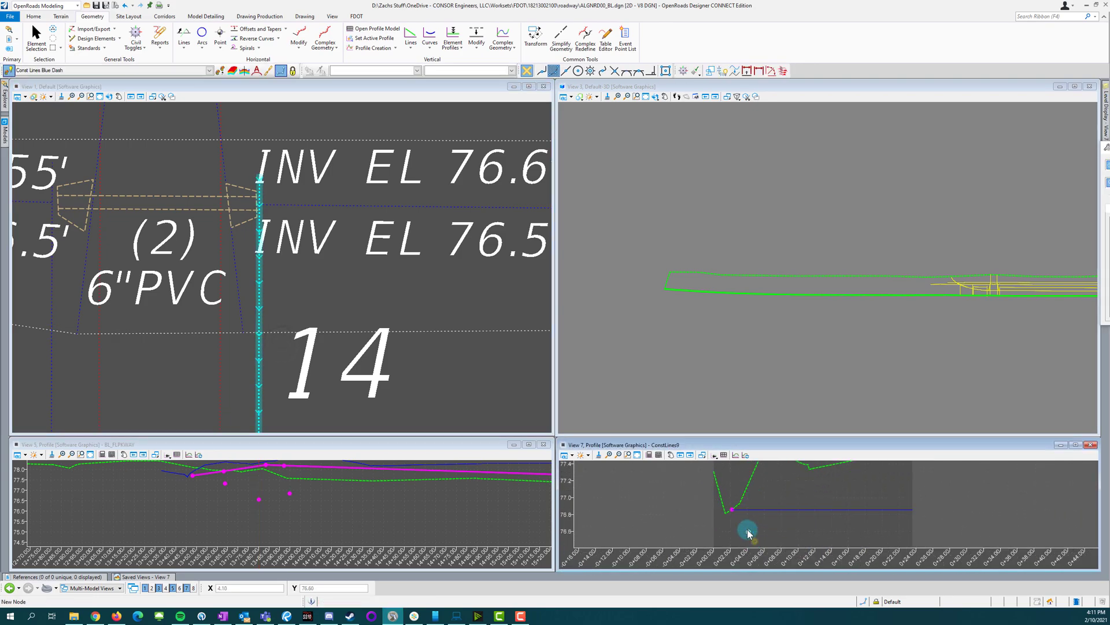
middle_click(746, 511)
click(744, 524)
right_click(880, 528)
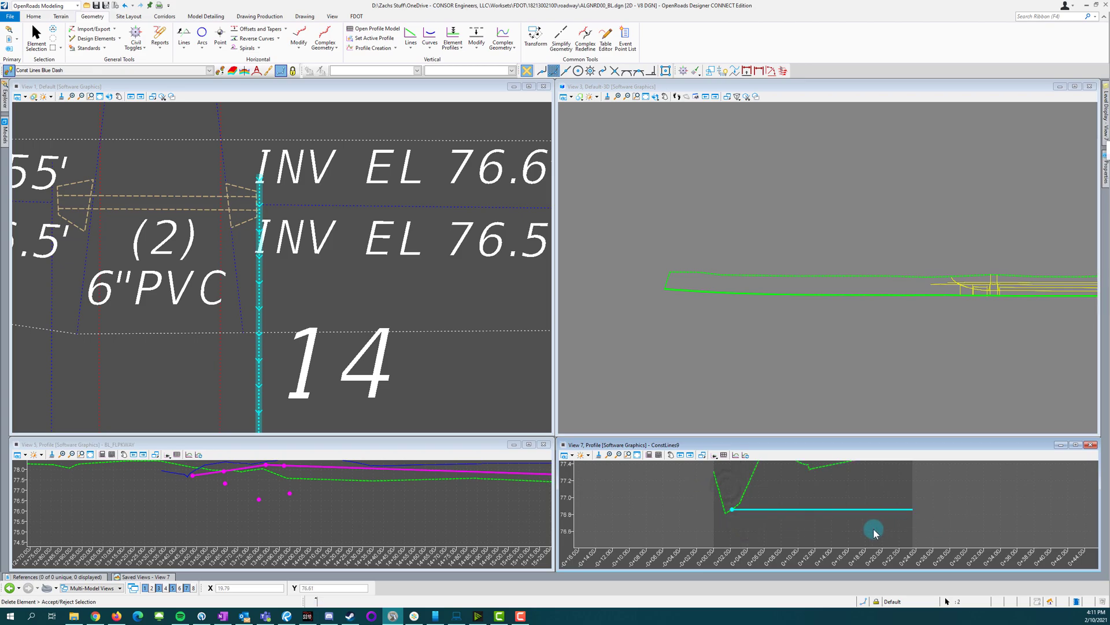
click(474, 340)
Step: Give the construction line at the PVC pipes' end nearest station 14 a constant-elevation profile at 76.55, and make it the active profile
click(455, 31)
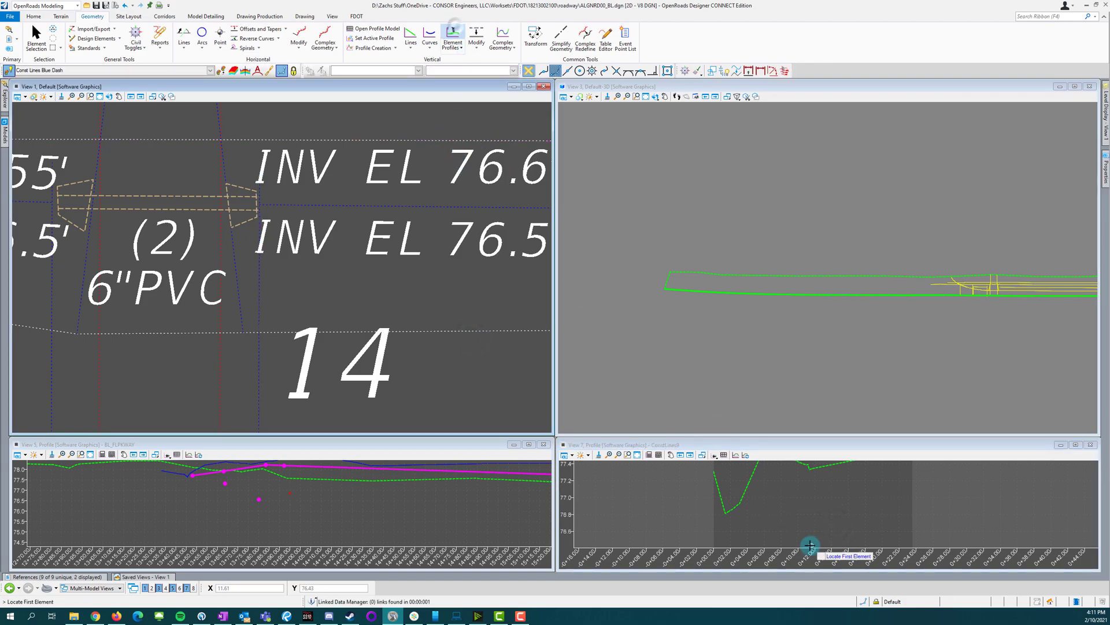
click(254, 272)
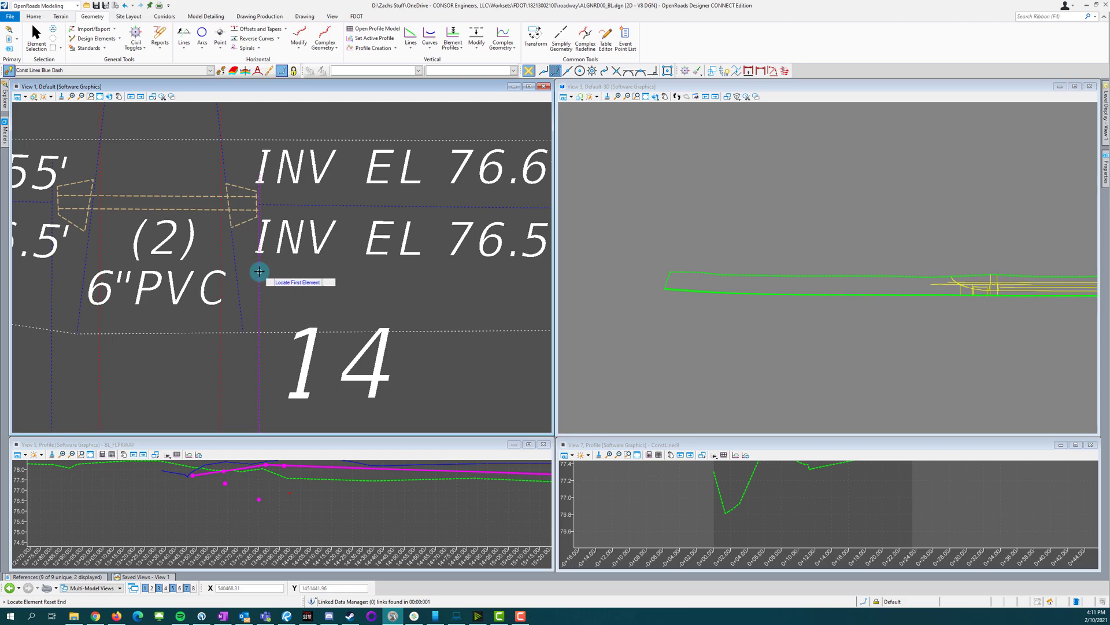
click(307, 279)
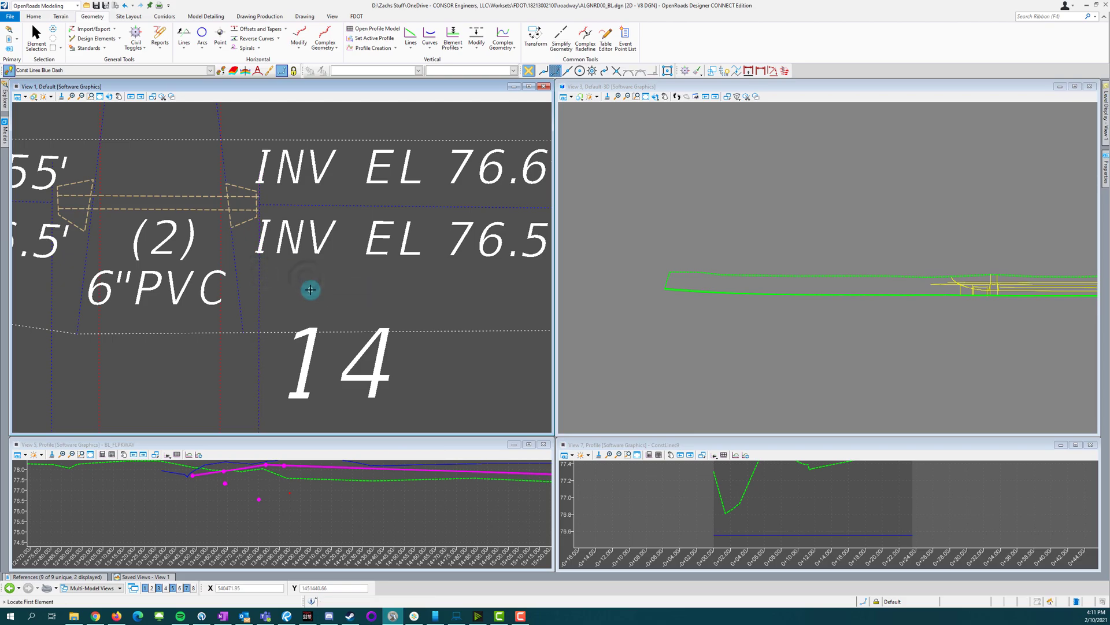
click(805, 533)
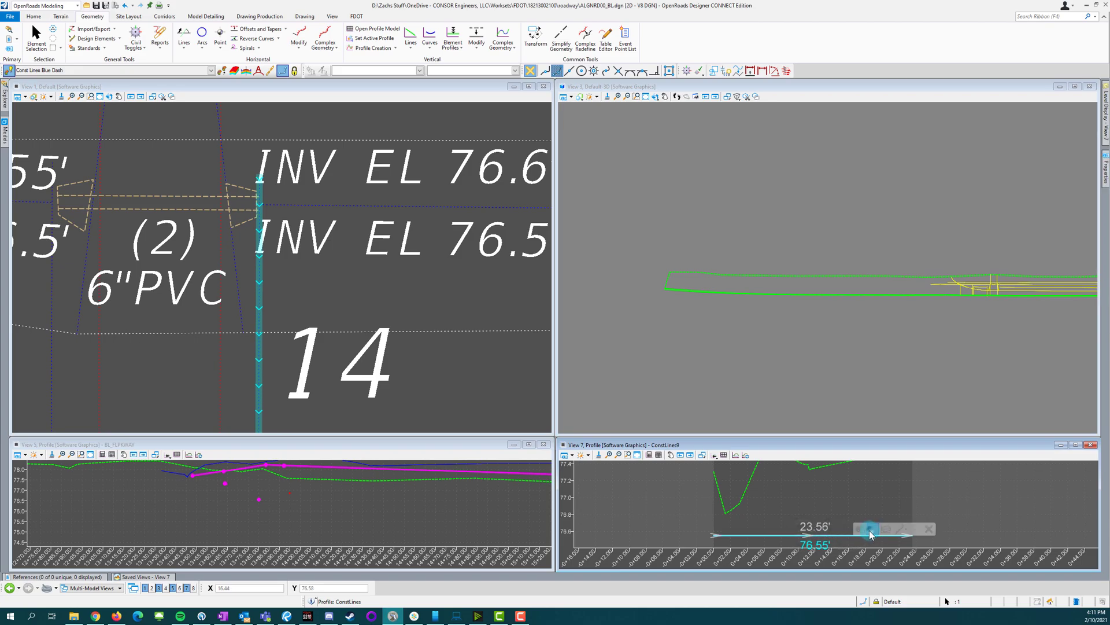
click(337, 502)
scroll(193, 473, down, 3)
click(259, 491)
scroll(215, 483, up, 3)
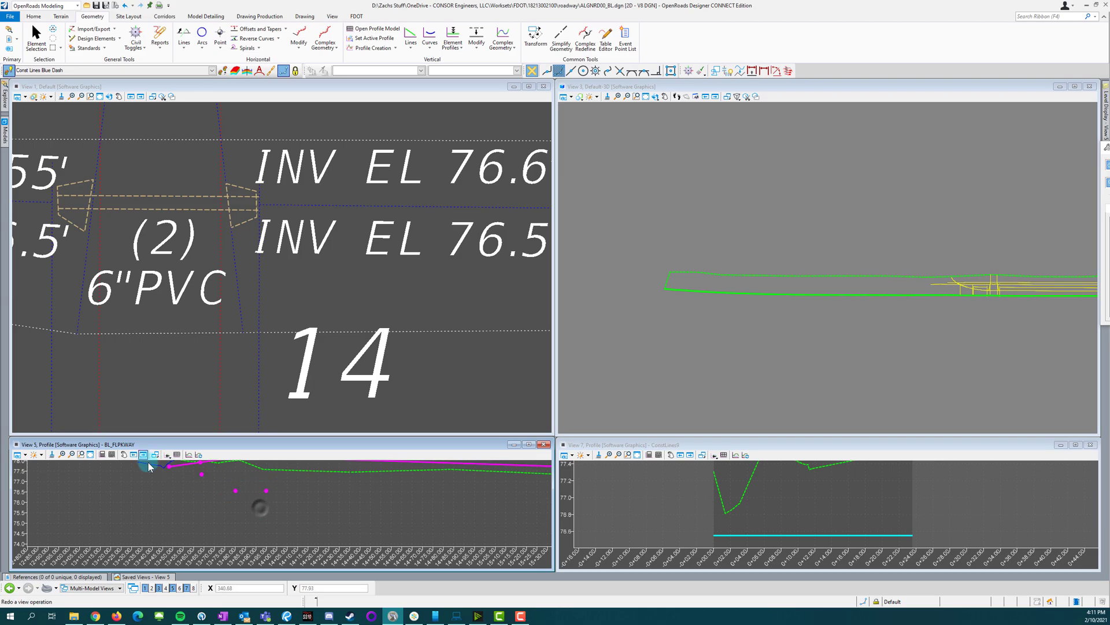
scroll(226, 494, down, 3)
scroll(186, 476, up, 3)
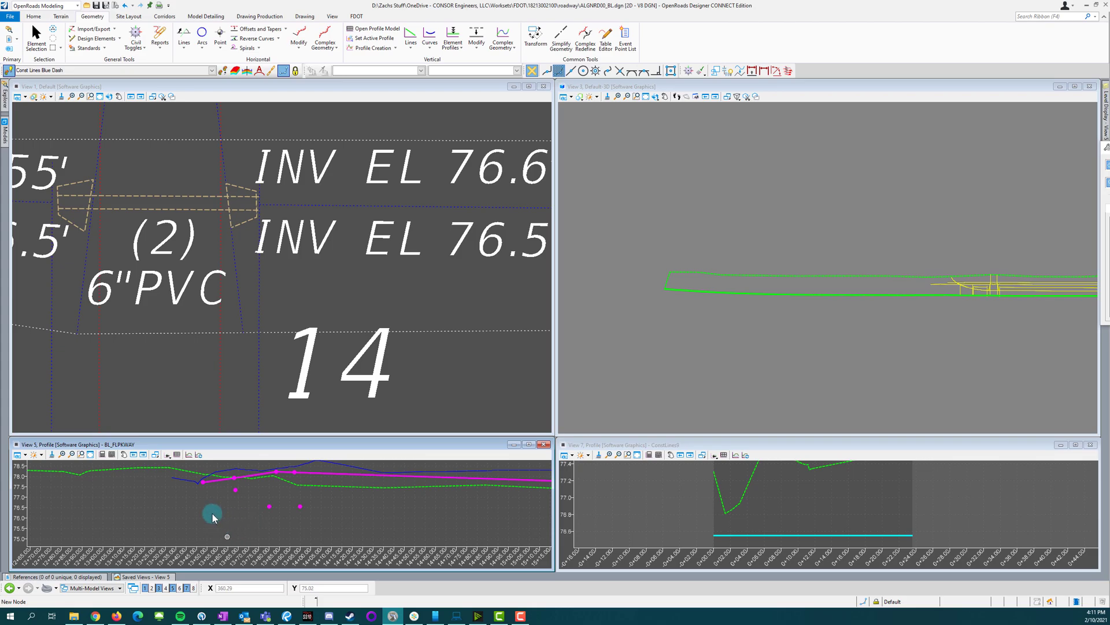
Step: Set the active feature definition to Profile Grade Line Left PGL LT from the Pavement group
click(213, 70)
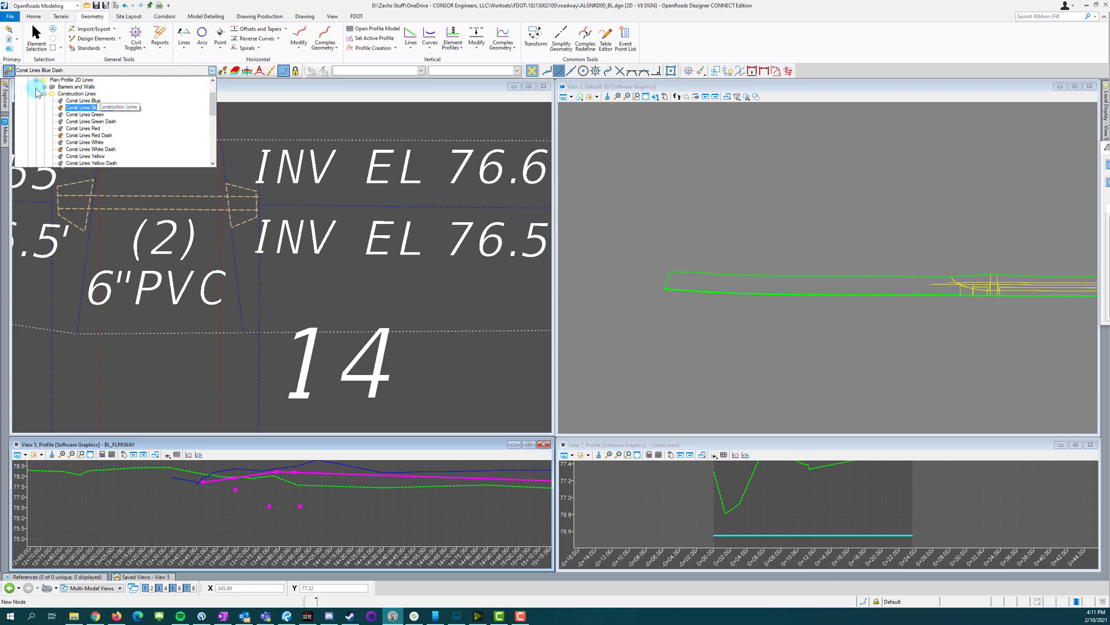
click(45, 94)
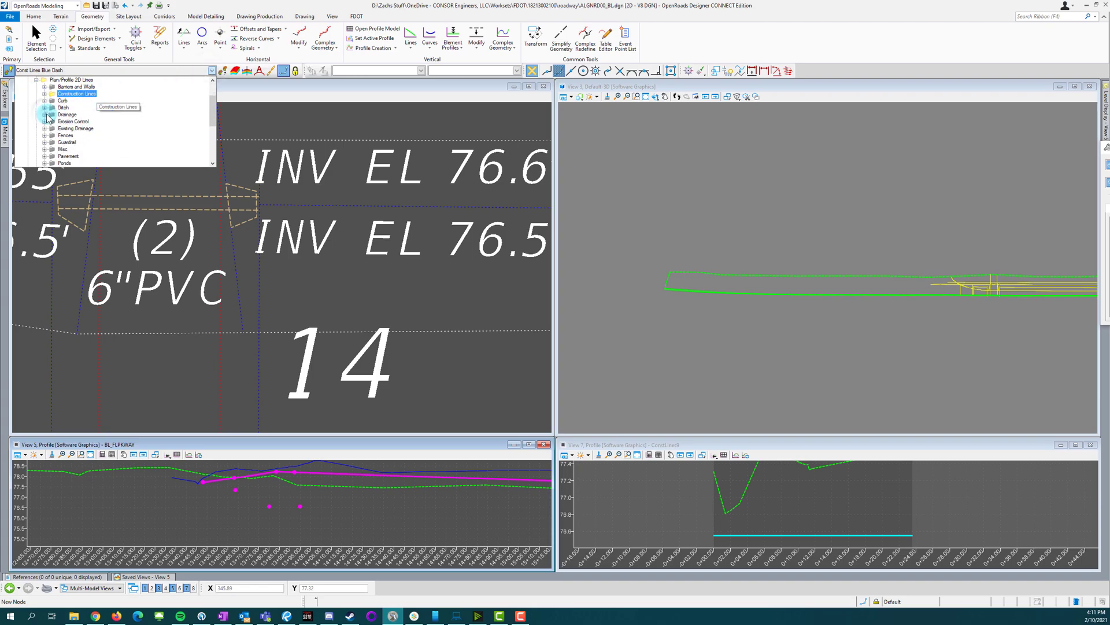
scroll(96, 162, up, 2)
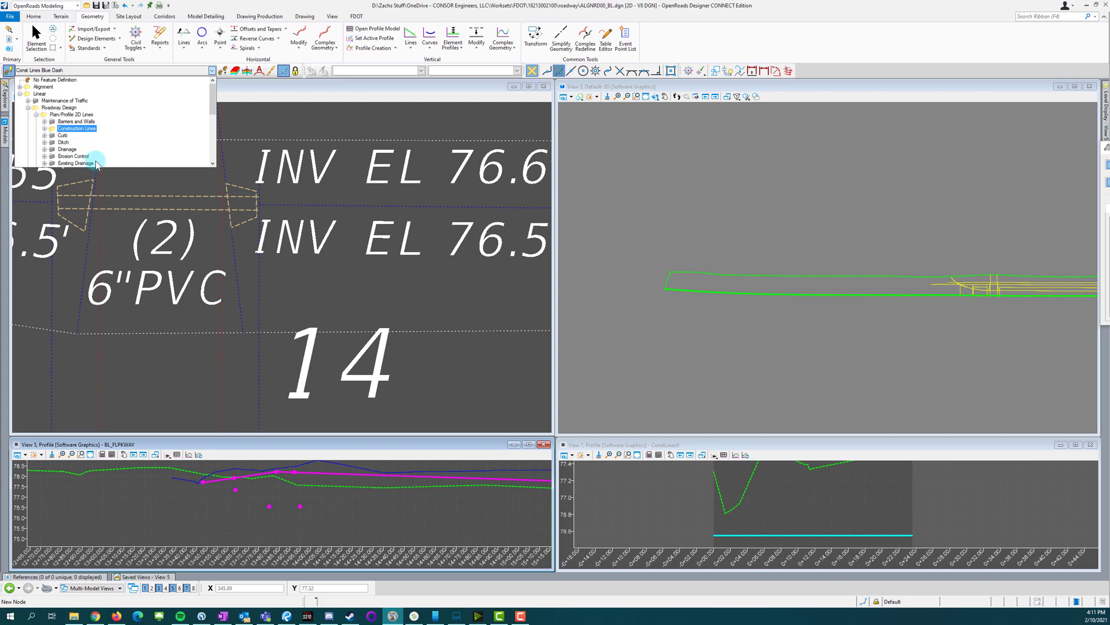
click(20, 86)
click(20, 87)
scroll(107, 142, down, 5)
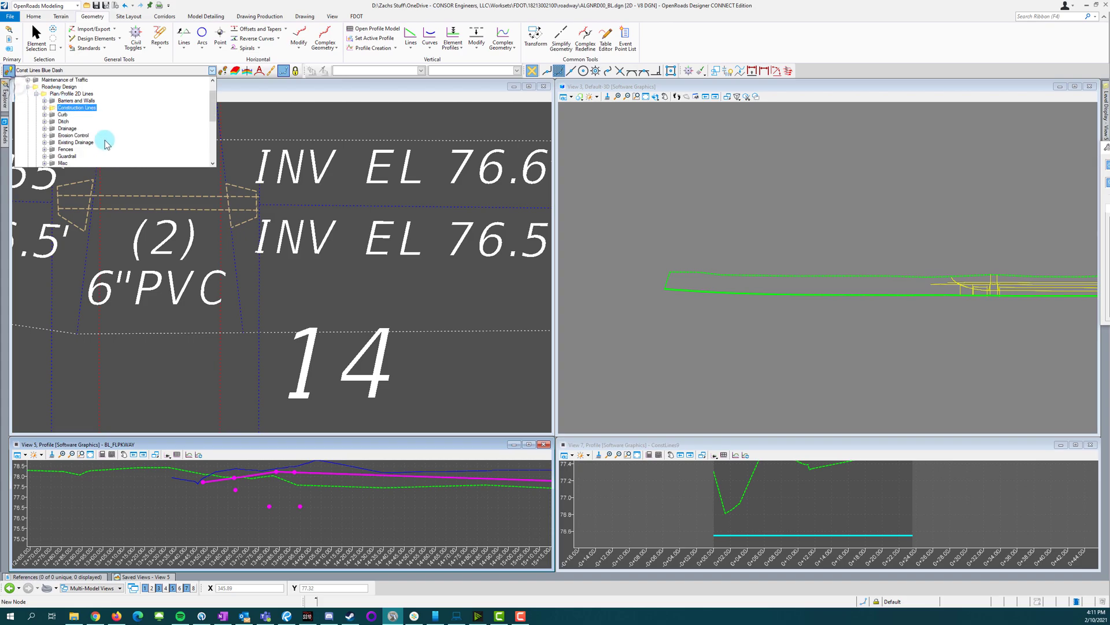
scroll(93, 113, up, 2)
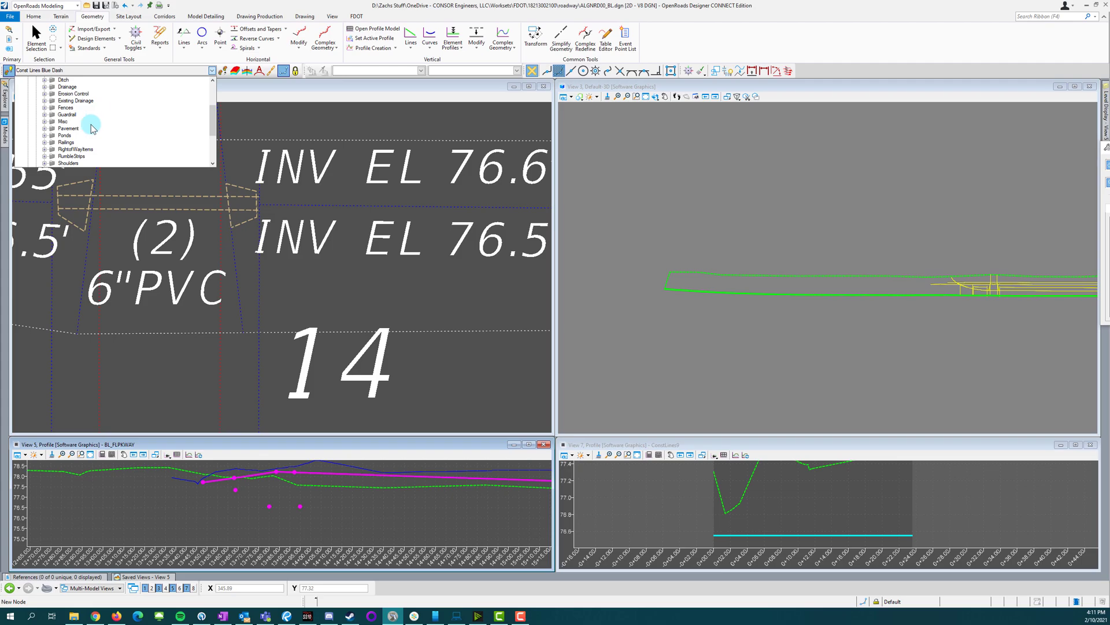
click(44, 127)
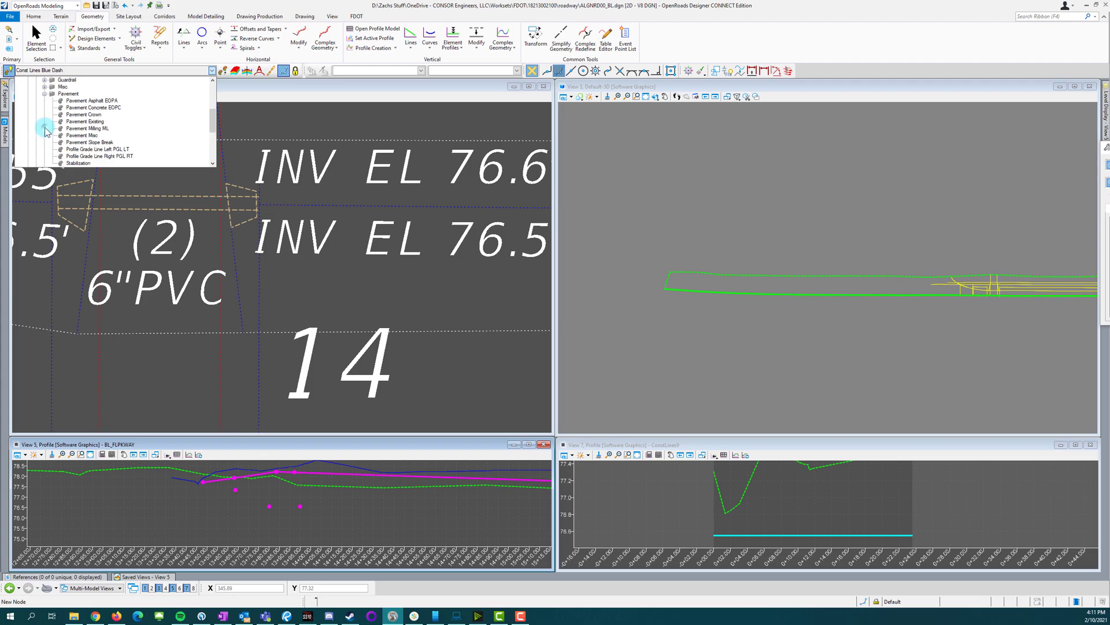
click(124, 149)
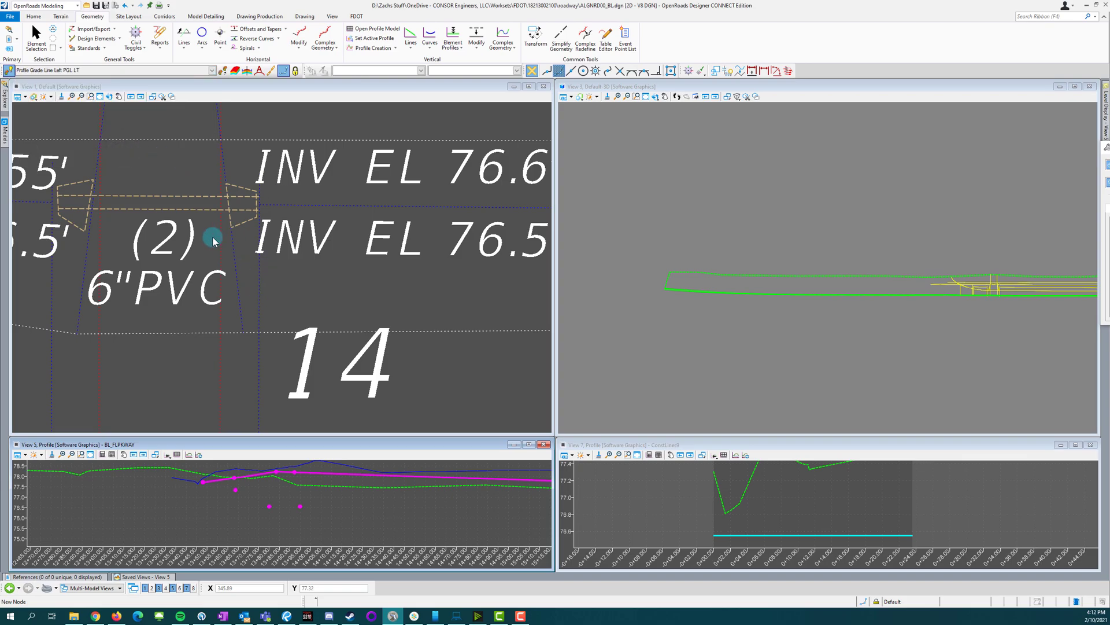
Step: Draw a profile line in BL_FLPKWAY about 16.16' long at -4.870%, from the first lower projected point down to the PVC pipes' first end point
scroll(214, 238, down, 1)
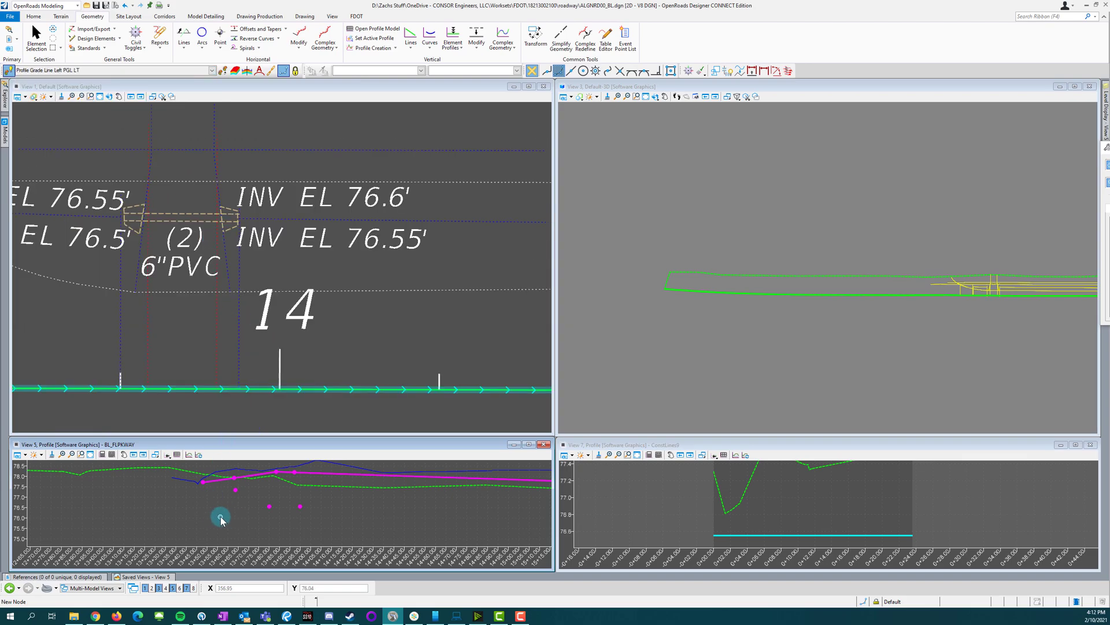
click(168, 455)
click(226, 502)
scroll(224, 497, up, 3)
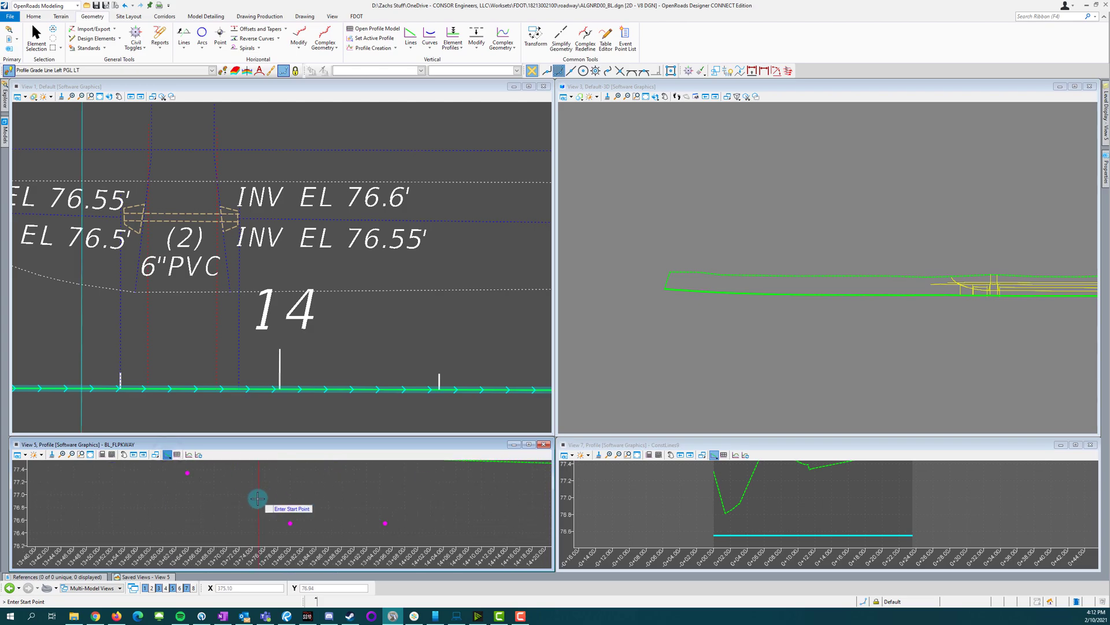
click(290, 508)
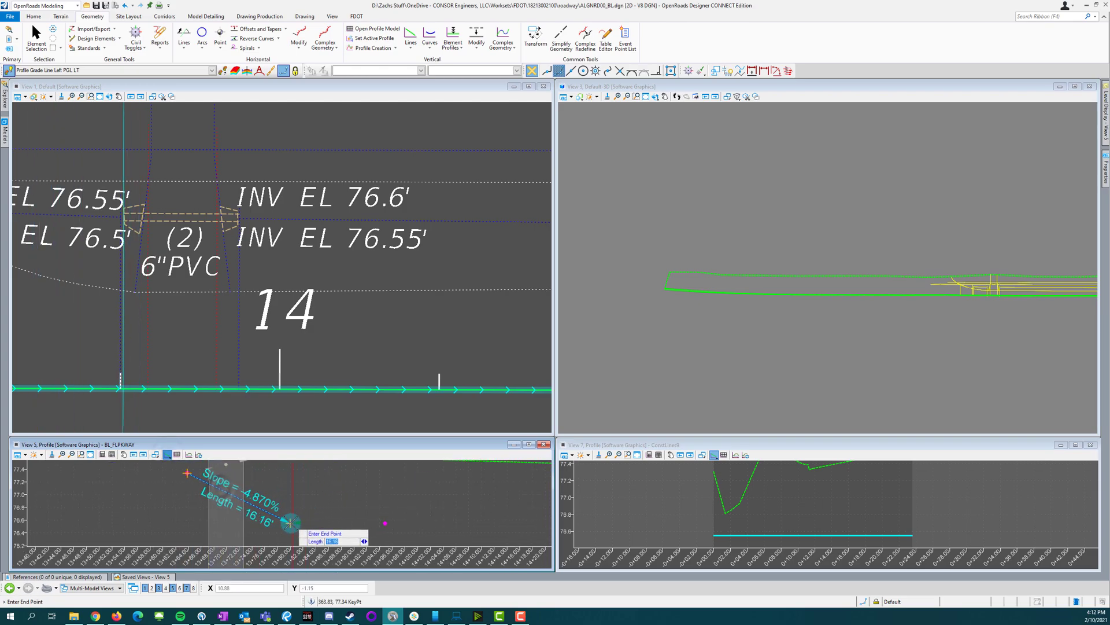
click(300, 521)
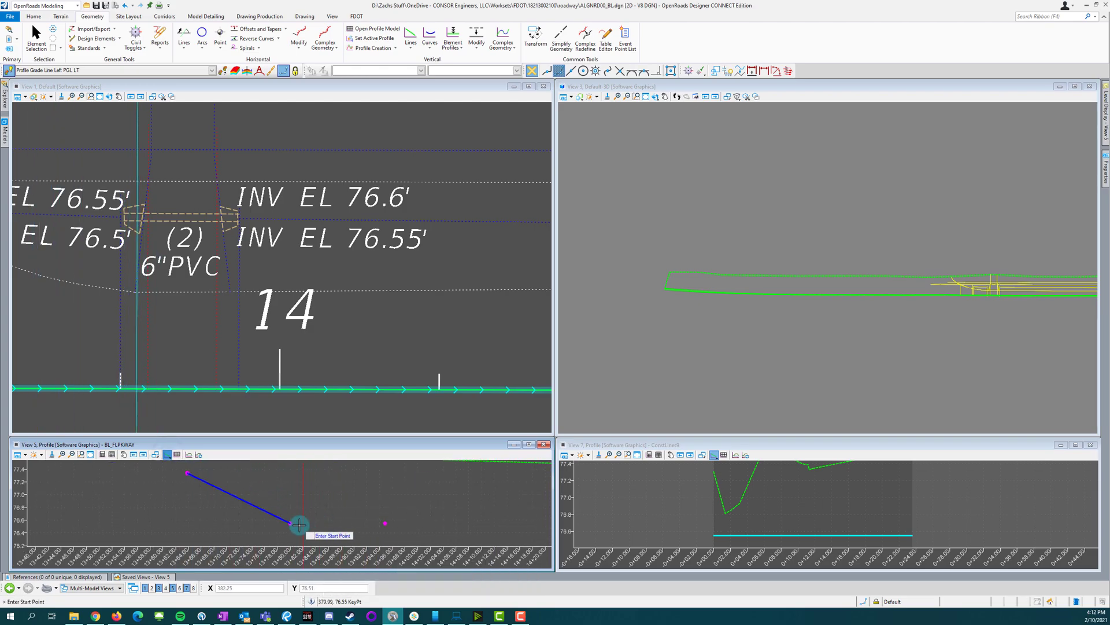
Step: Draw a level profile line about 14.88' long between the projected points at the two ends of the PVC pipes
scroll(299, 520, up, 1)
click(300, 522)
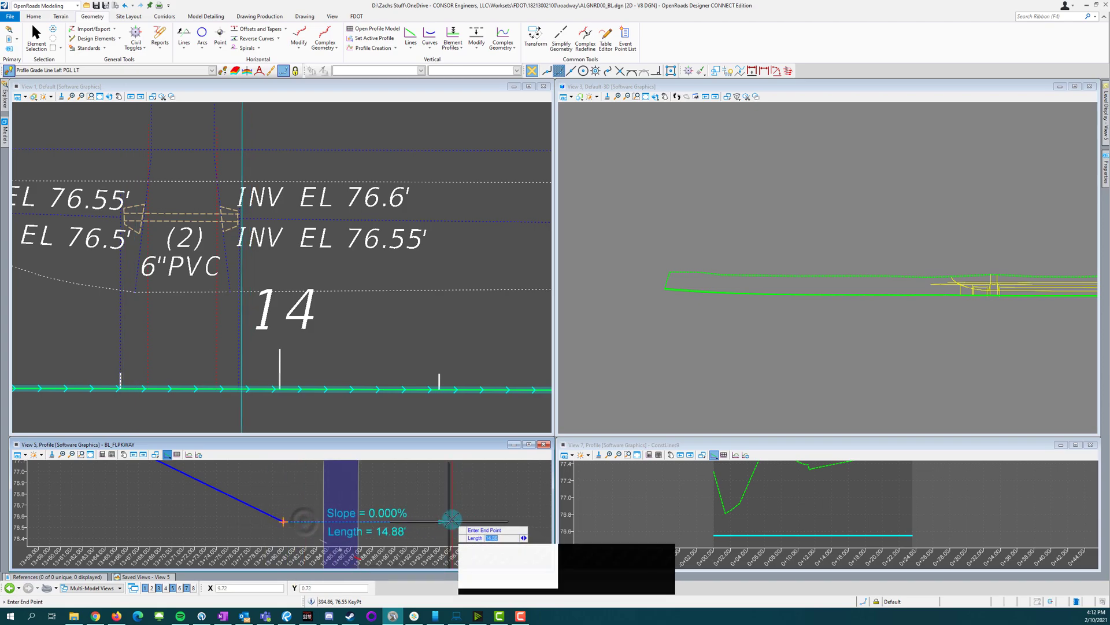
click(454, 518)
click(454, 518)
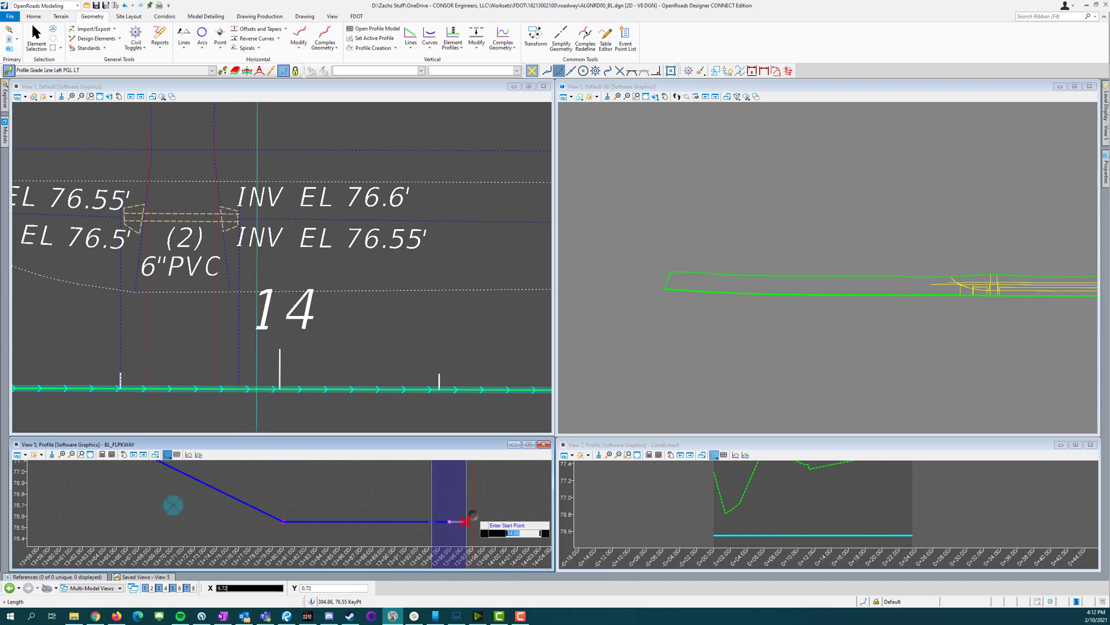
Step: Draw a profile line about 171.21' long at -0.145% from the PVC pipes' far end to the last lower projected point before station 16
scroll(211, 509, down, 2)
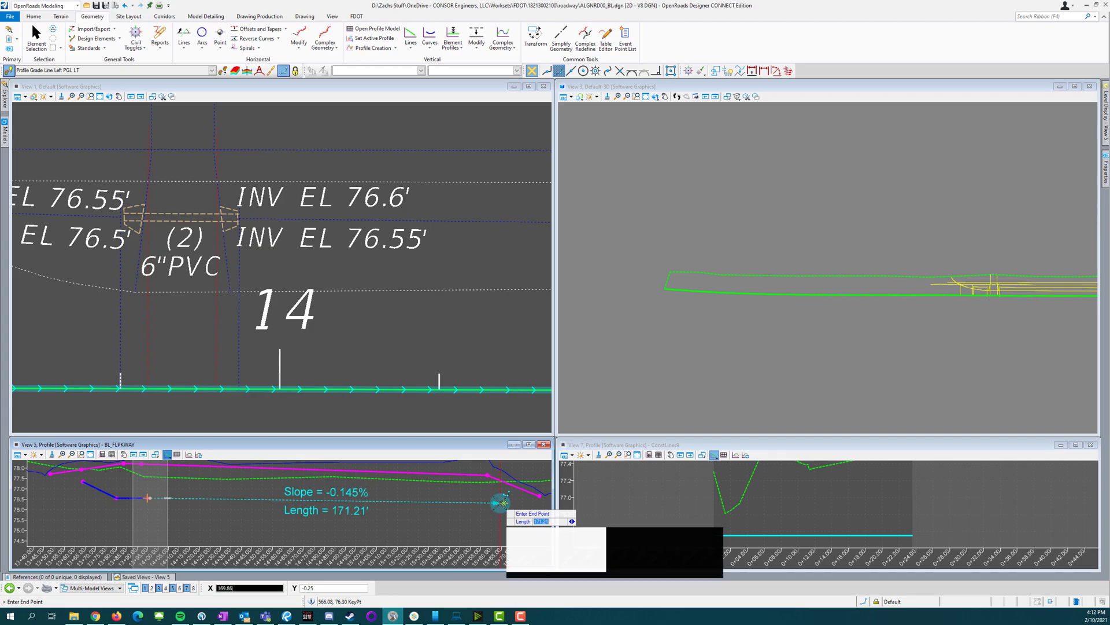
click(503, 503)
right_click(504, 504)
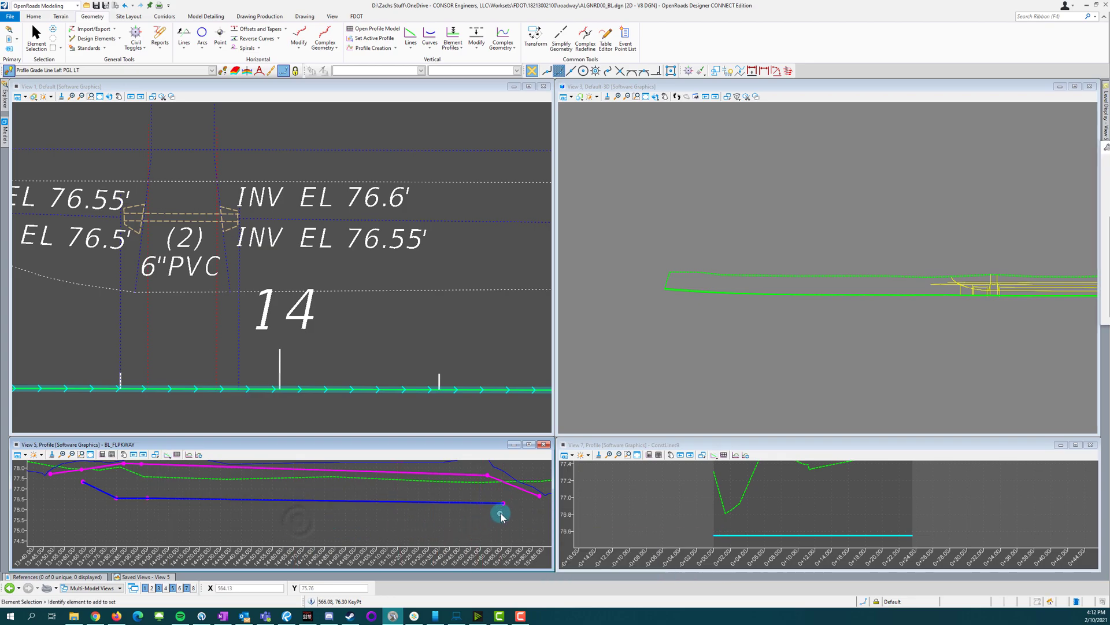
mouse_move(505, 507)
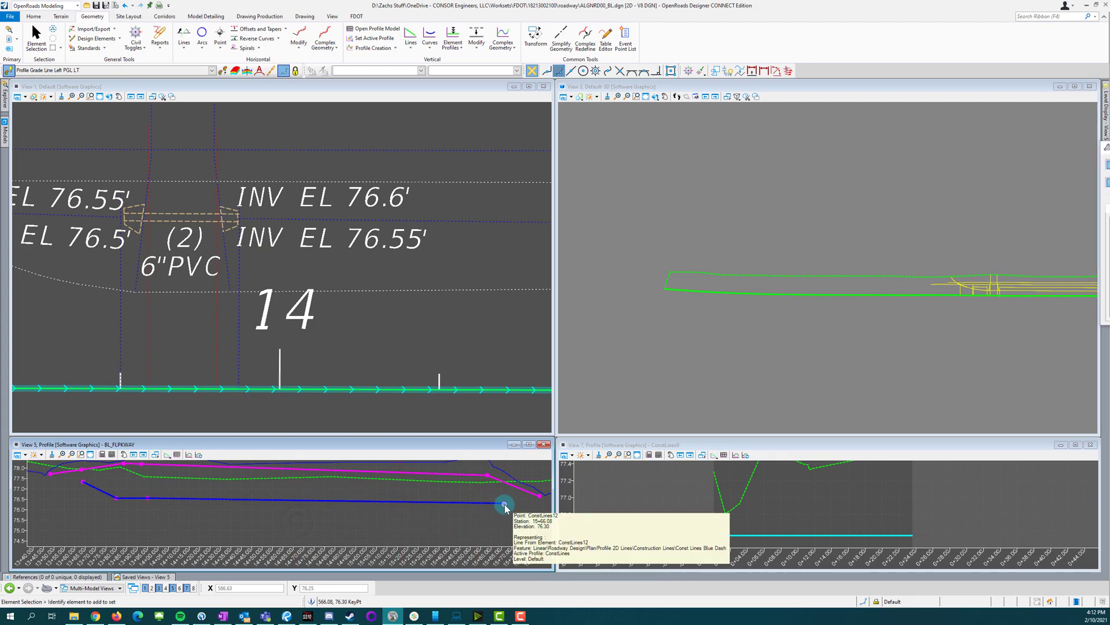
Step: Examine in plan the drainage inlet before station 16, the PVC pipes before station 14 and the line between them
scroll(359, 317, down, 3)
scroll(392, 347, up, 3)
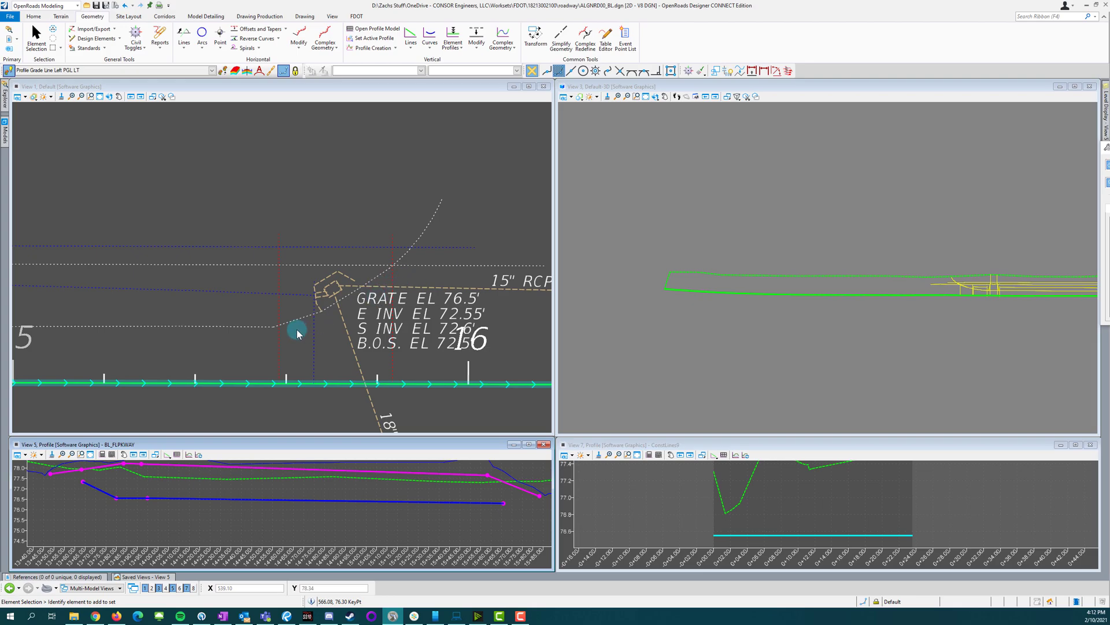
scroll(509, 331, down, 4)
scroll(365, 322, up, 4)
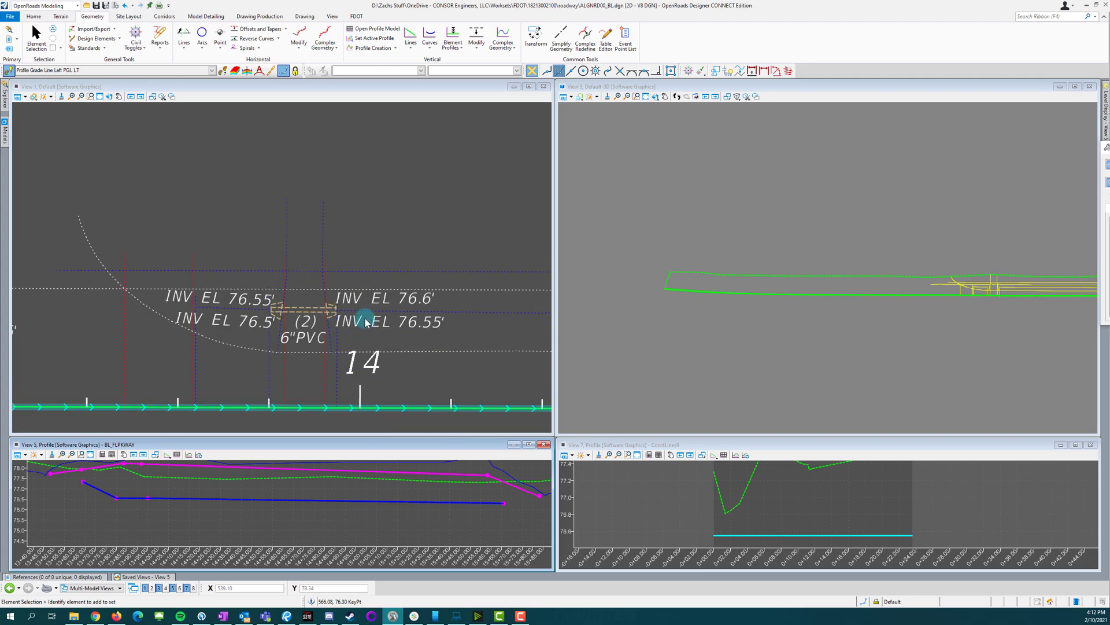
scroll(70, 327, down, 2)
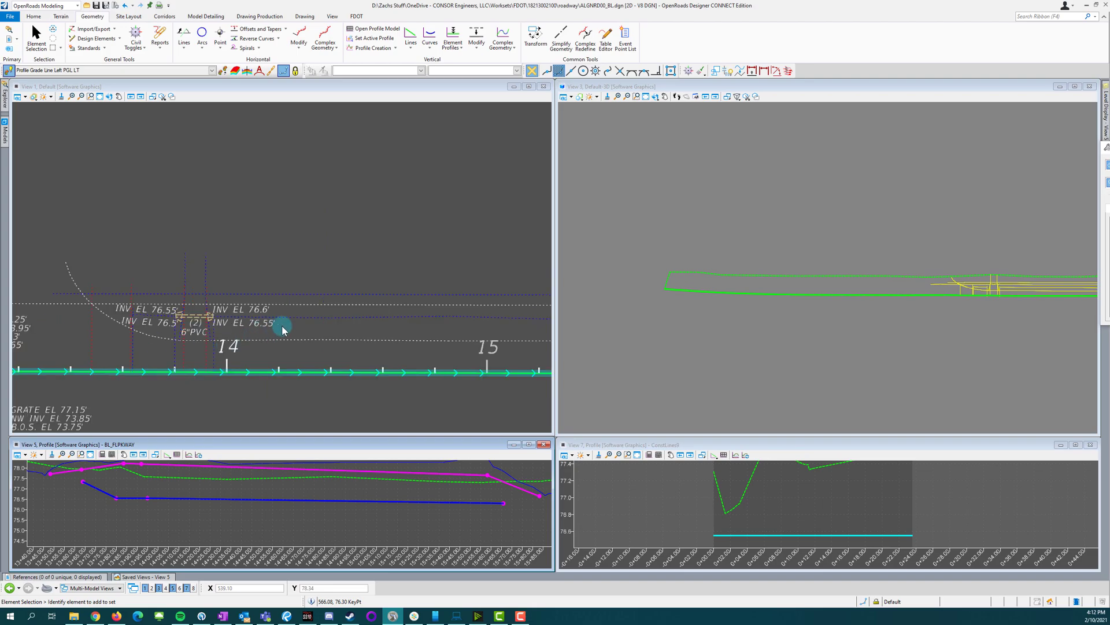
scroll(75, 335, down, 2)
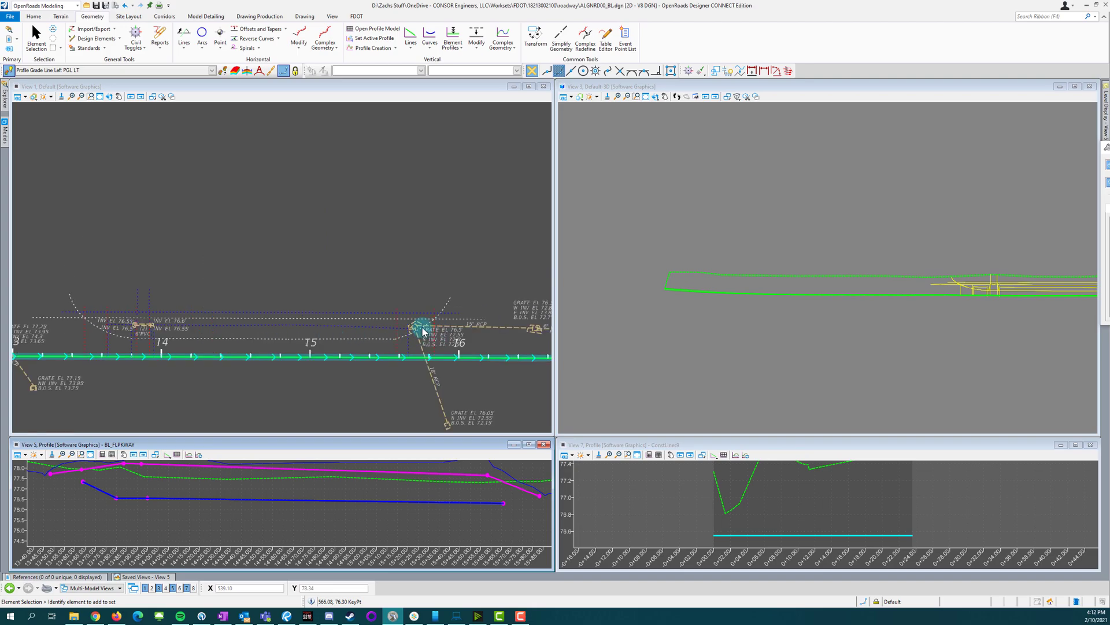
scroll(423, 332, up, 2)
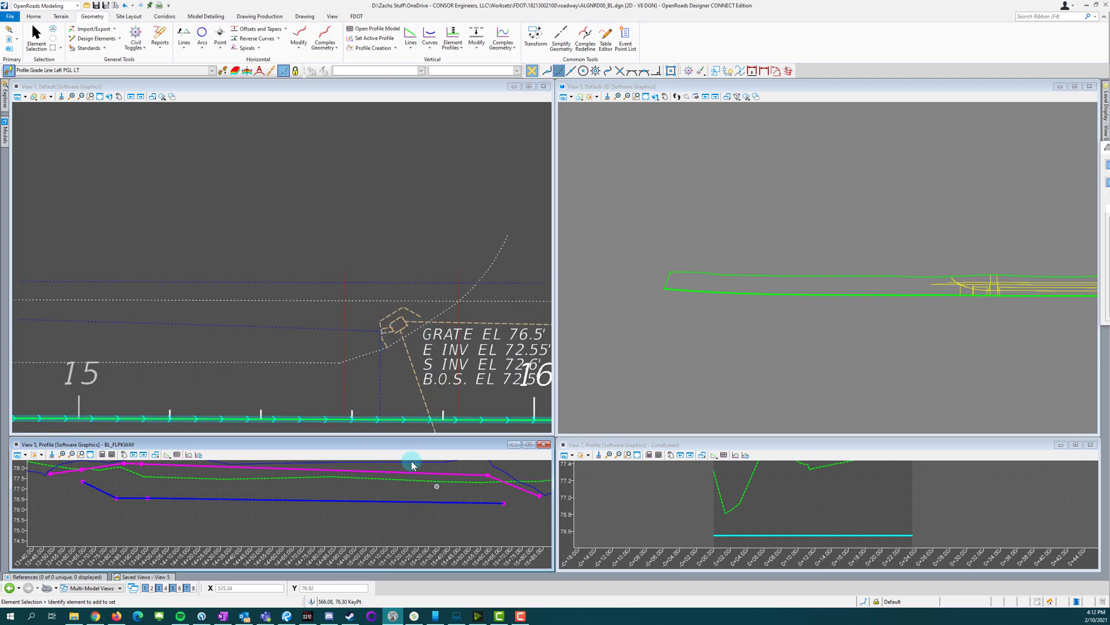
scroll(463, 512, down, 2)
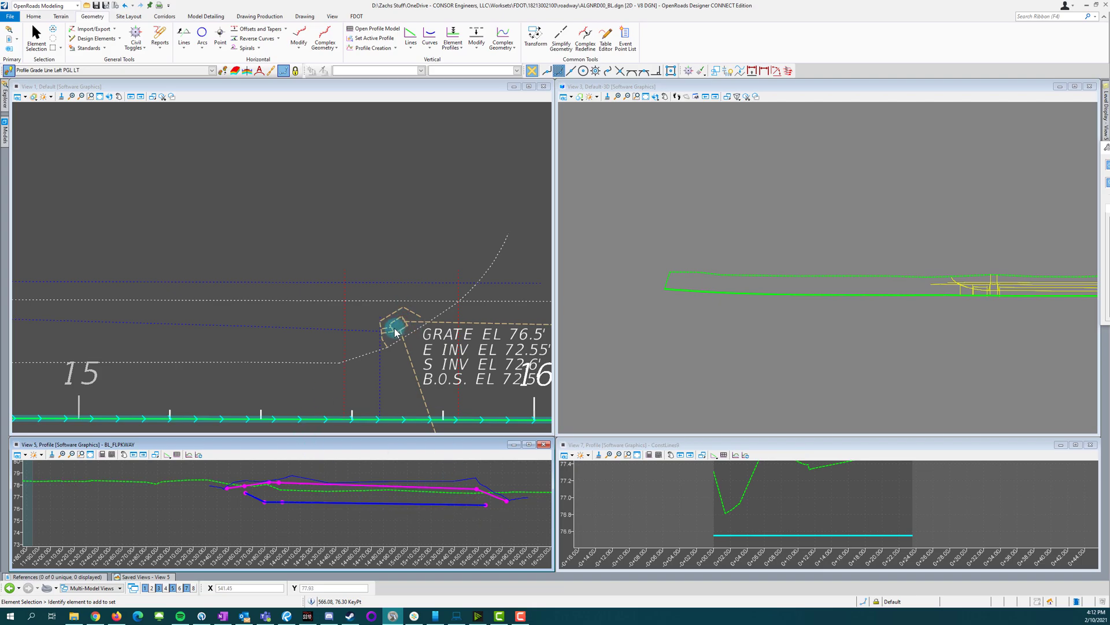
scroll(395, 330, up, 2)
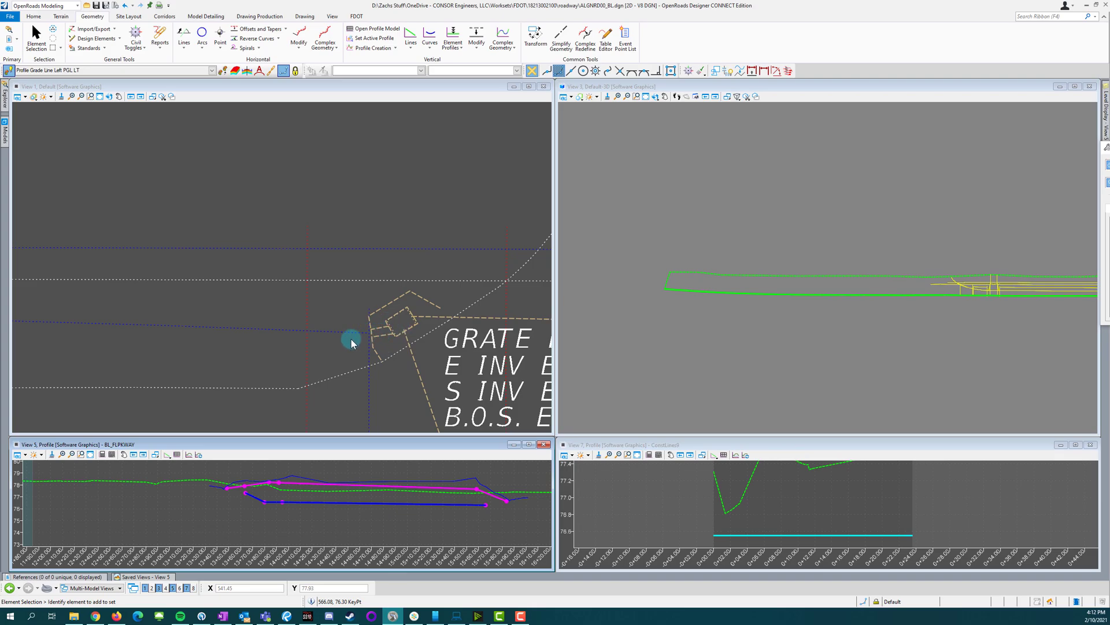
scroll(409, 322, down, 4)
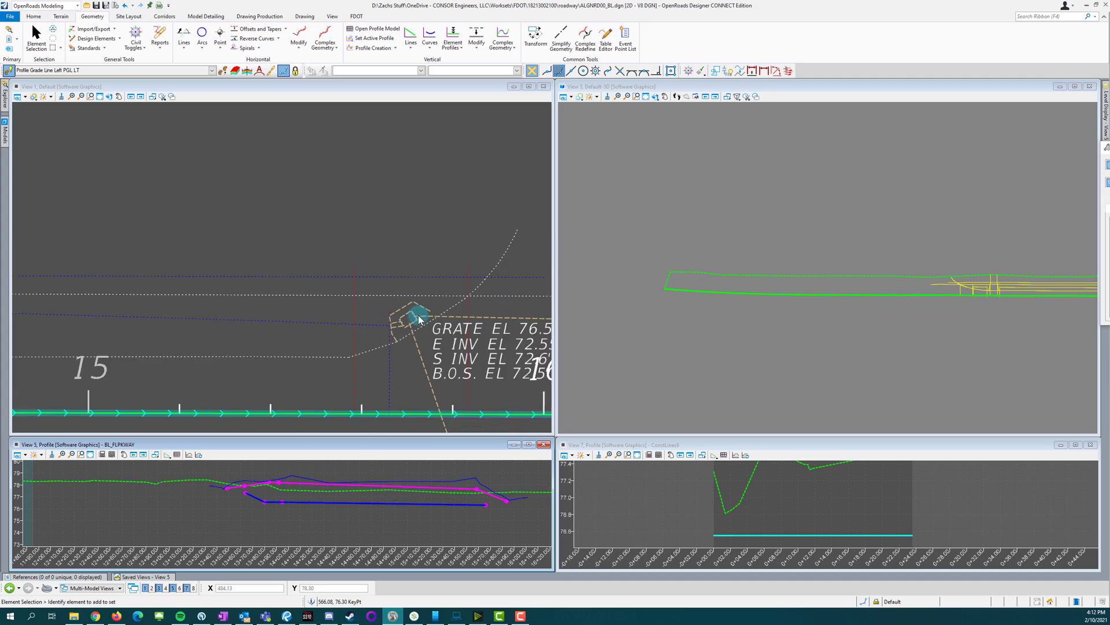
scroll(107, 331, up, 2)
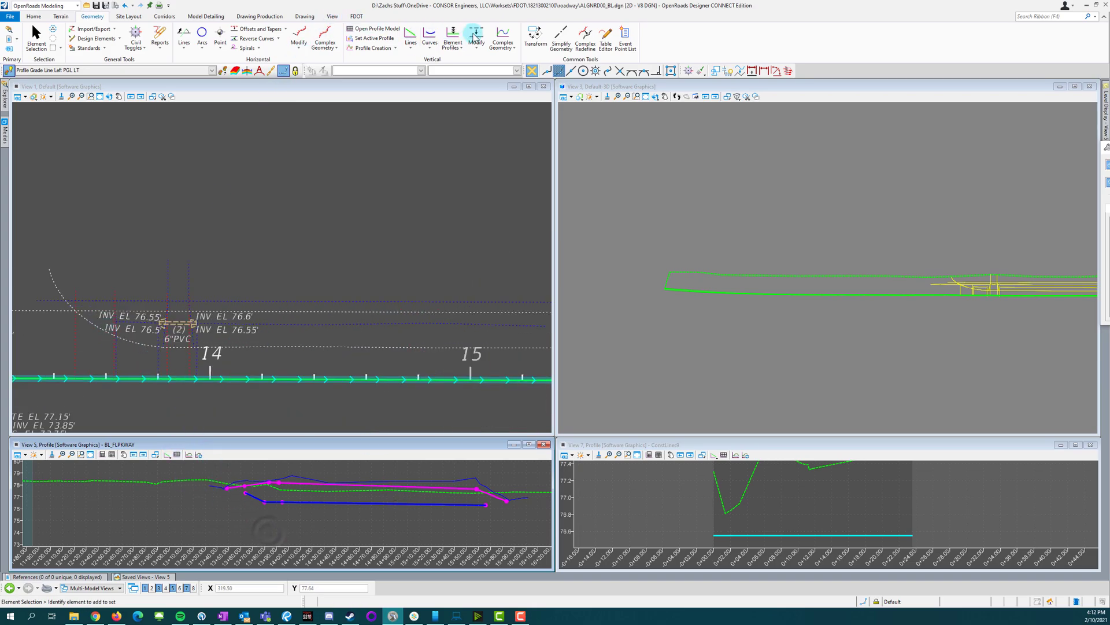
Step: Join the three lower profile lines in BL_FLPKWAY into one complex profile
click(498, 44)
scroll(250, 506, up, 3)
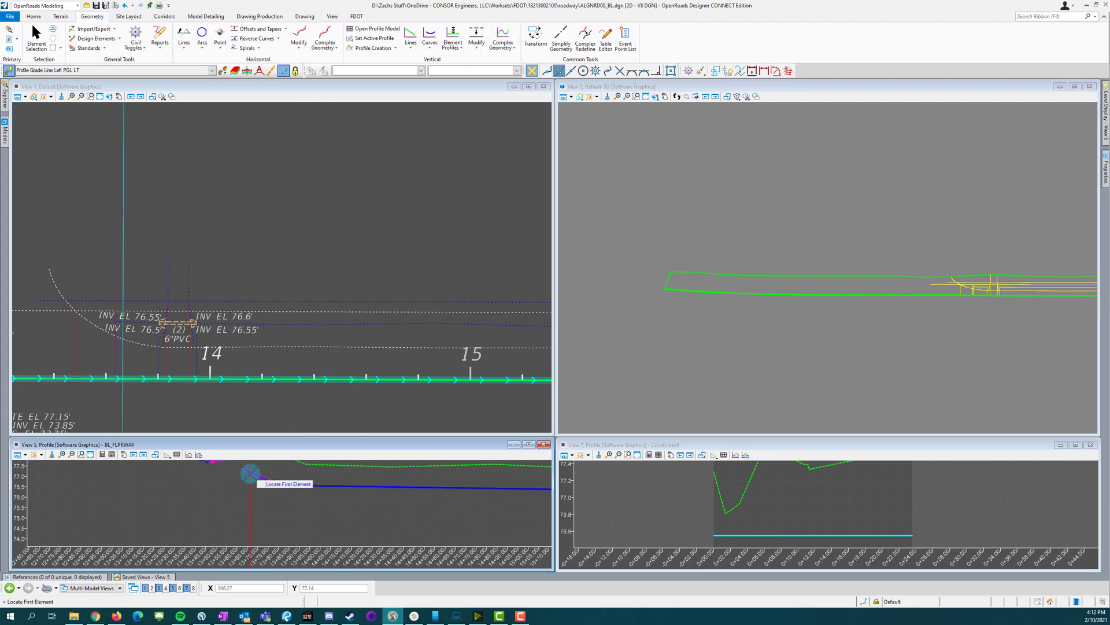
click(317, 519)
scroll(260, 510, up, 1)
scroll(260, 510, down, 1)
key(Escape)
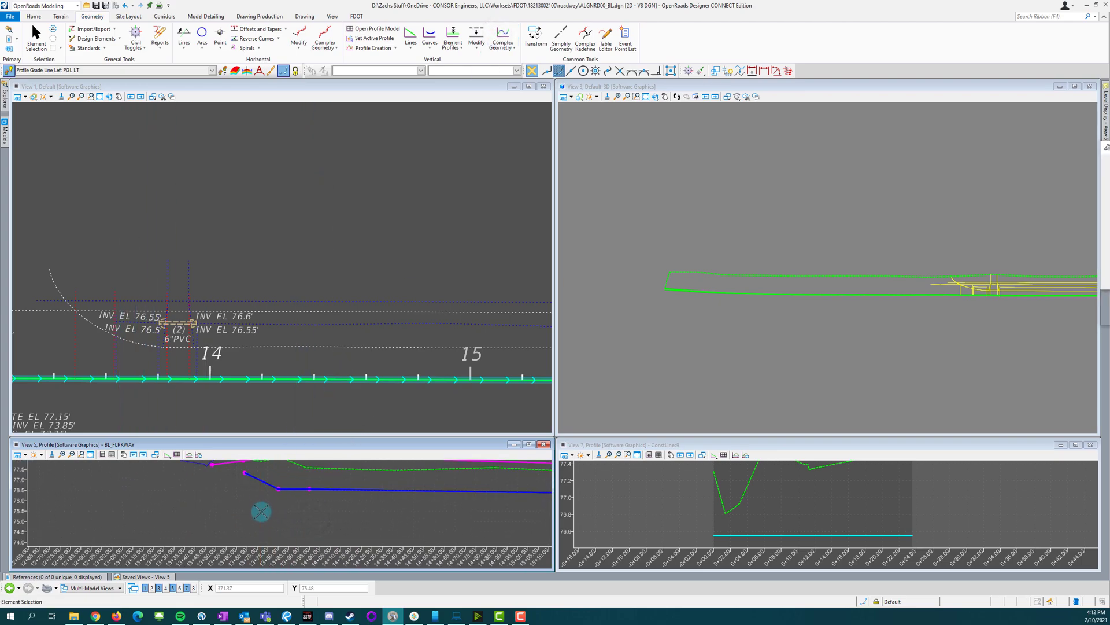
Step: Rename the lower complex profile as DITCH_LT
scroll(260, 511, down, 1)
click(310, 500)
scroll(315, 499, up, 2)
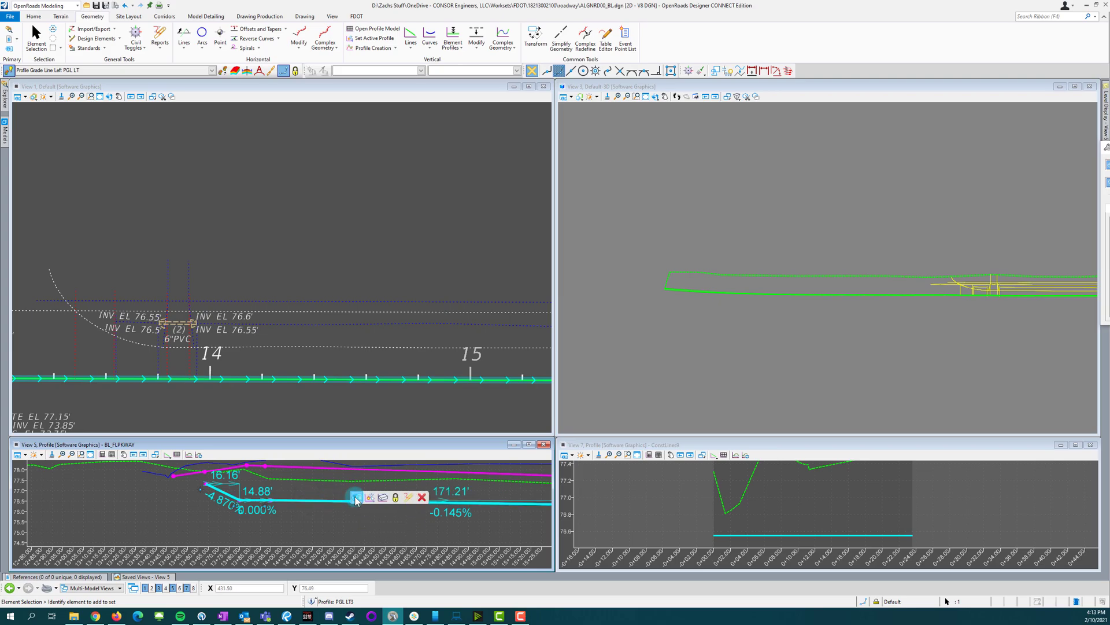
click(356, 496)
click(443, 508)
text(Di)
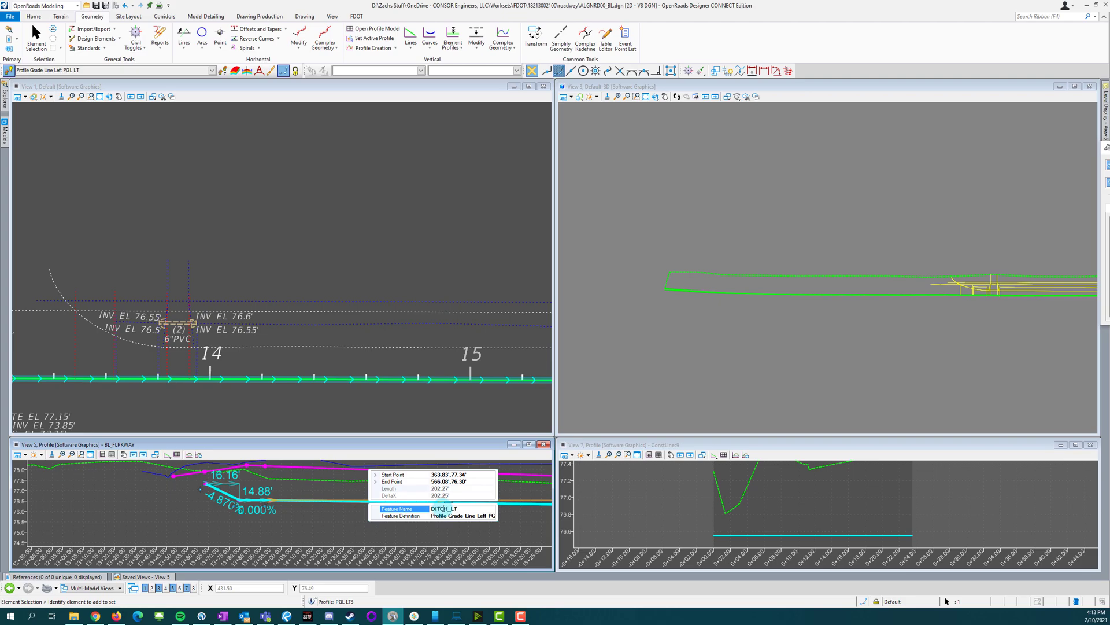
key(Return)
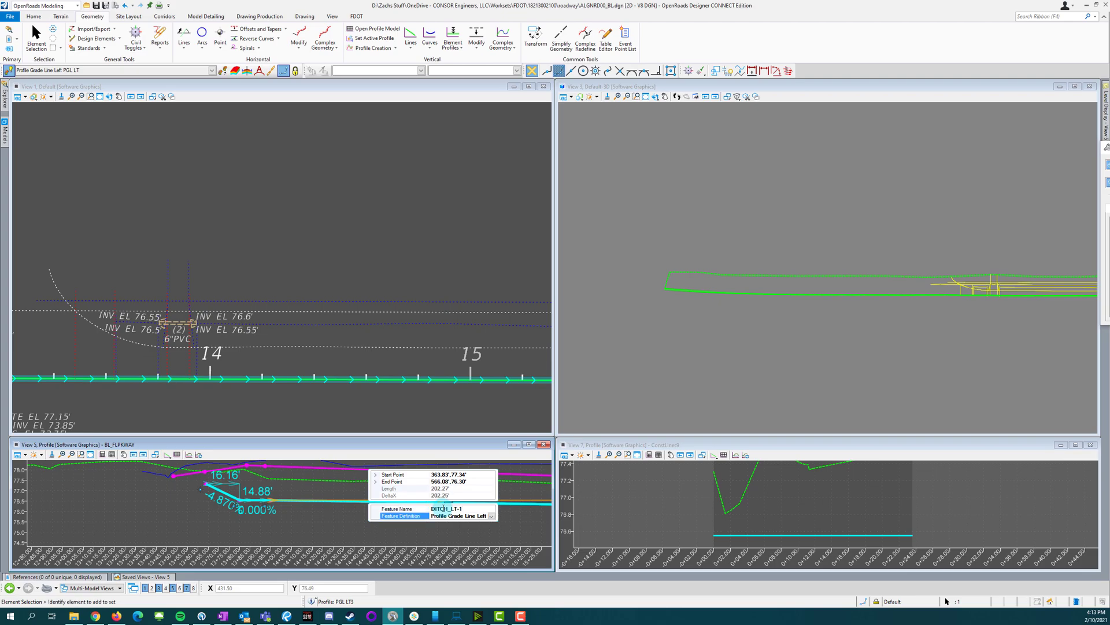
Step: Correct the upper sidewalk profile's feature name to use uppercase BSW_LT, and recheck the name
click(319, 469)
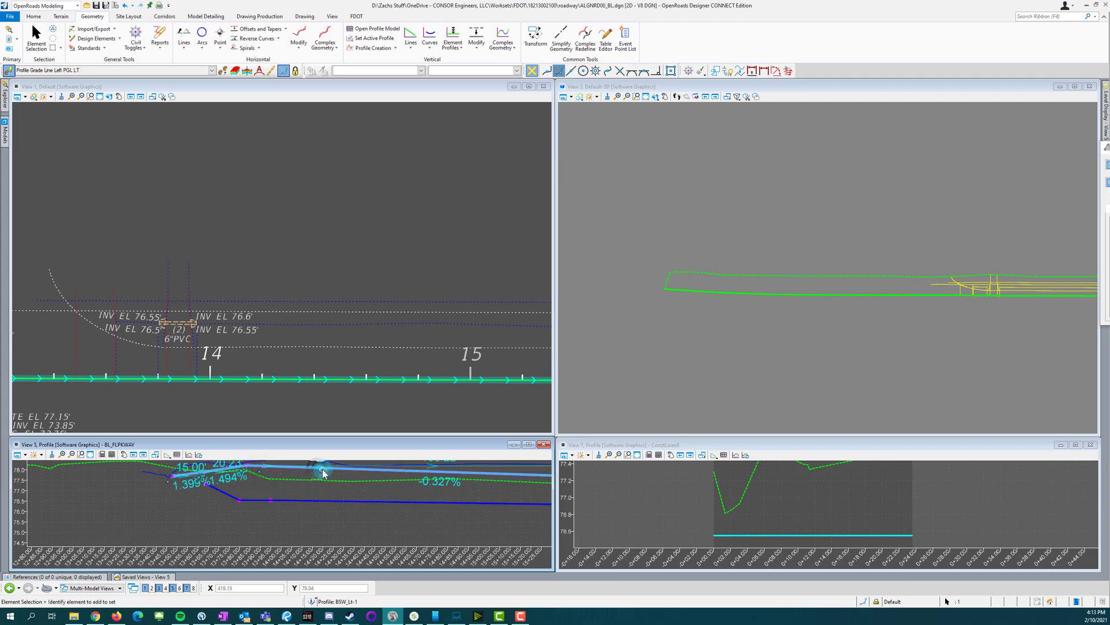
mouse_move(322, 473)
click(439, 478)
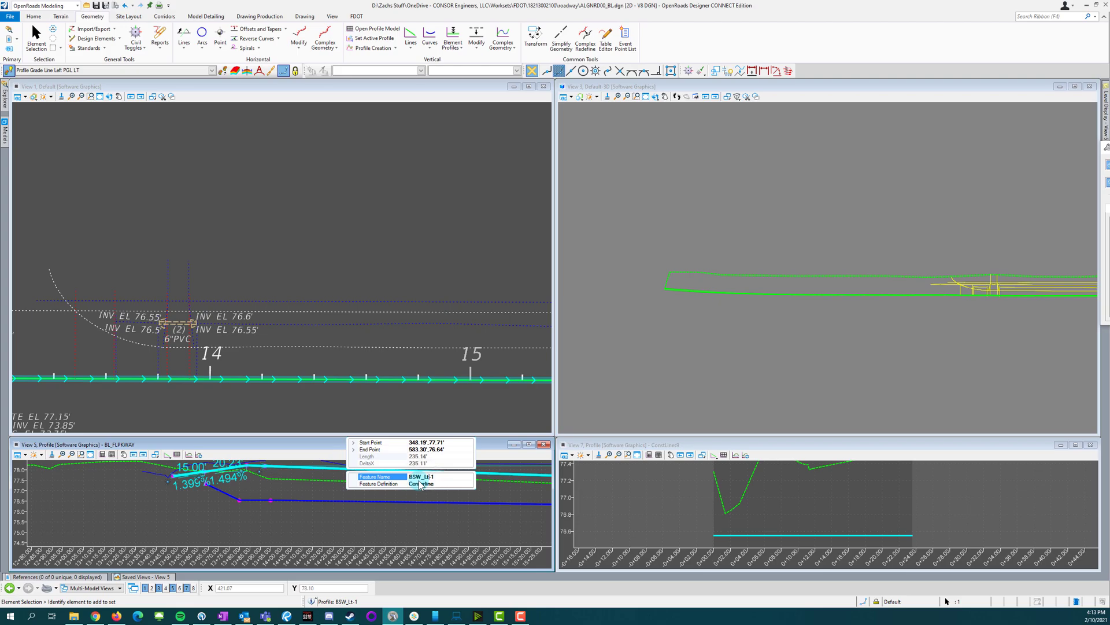
key(Return)
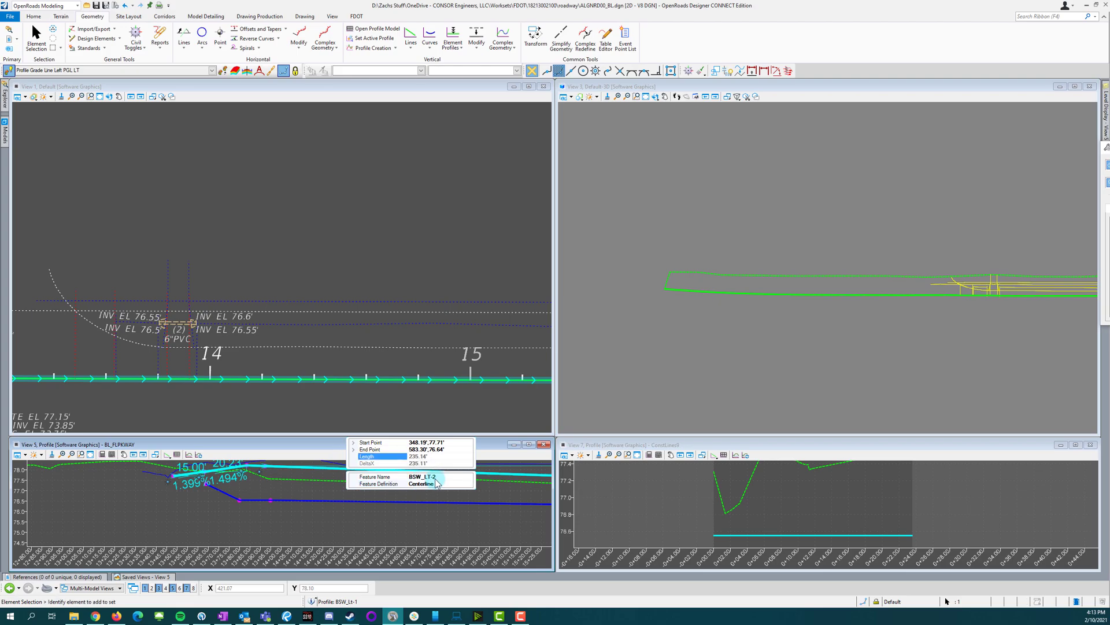
click(315, 465)
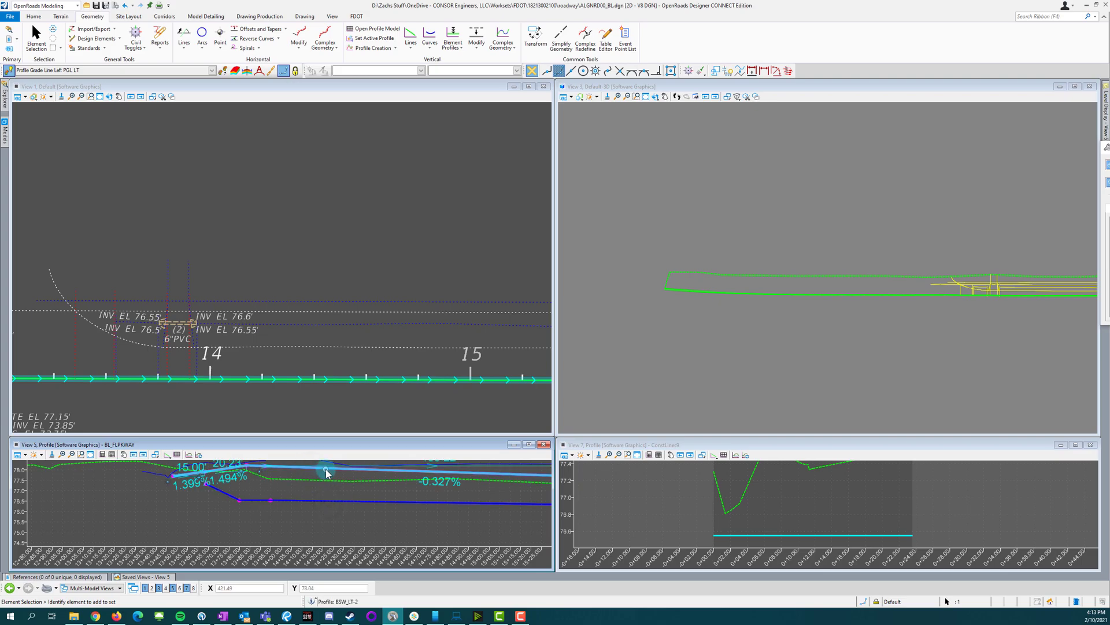
click(440, 474)
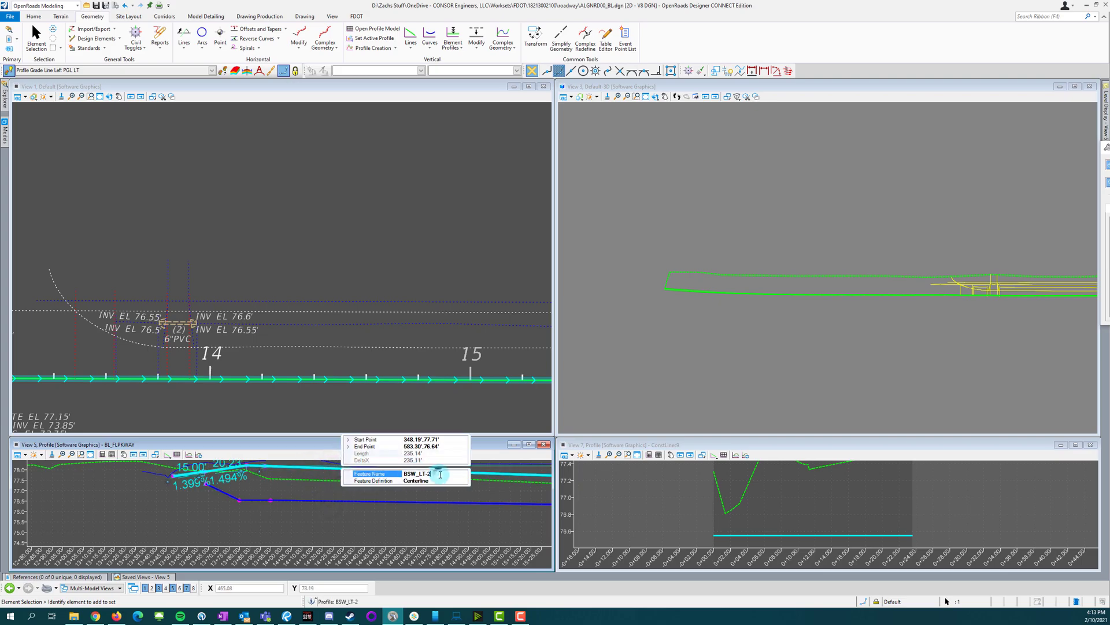
click(377, 514)
click(386, 469)
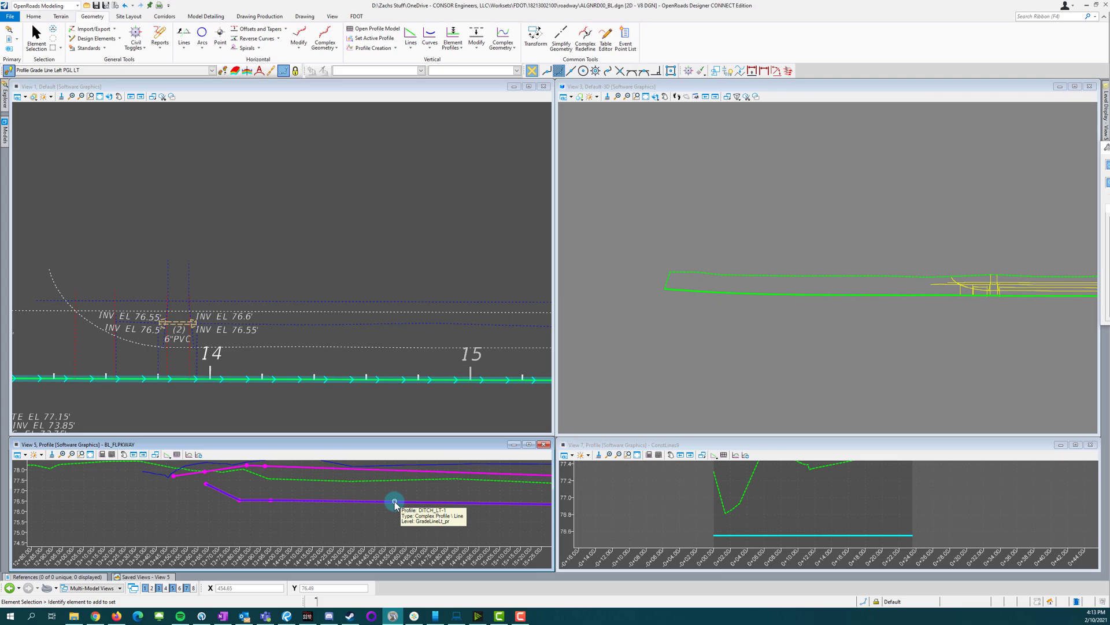
scroll(230, 520, down, 2)
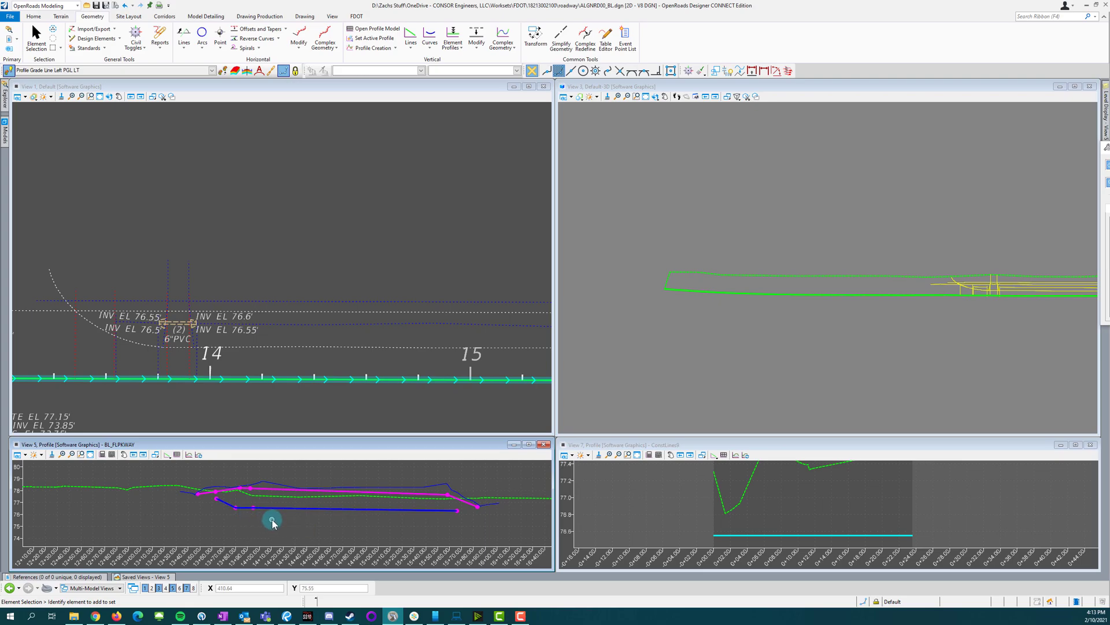
scroll(135, 289, down, 1)
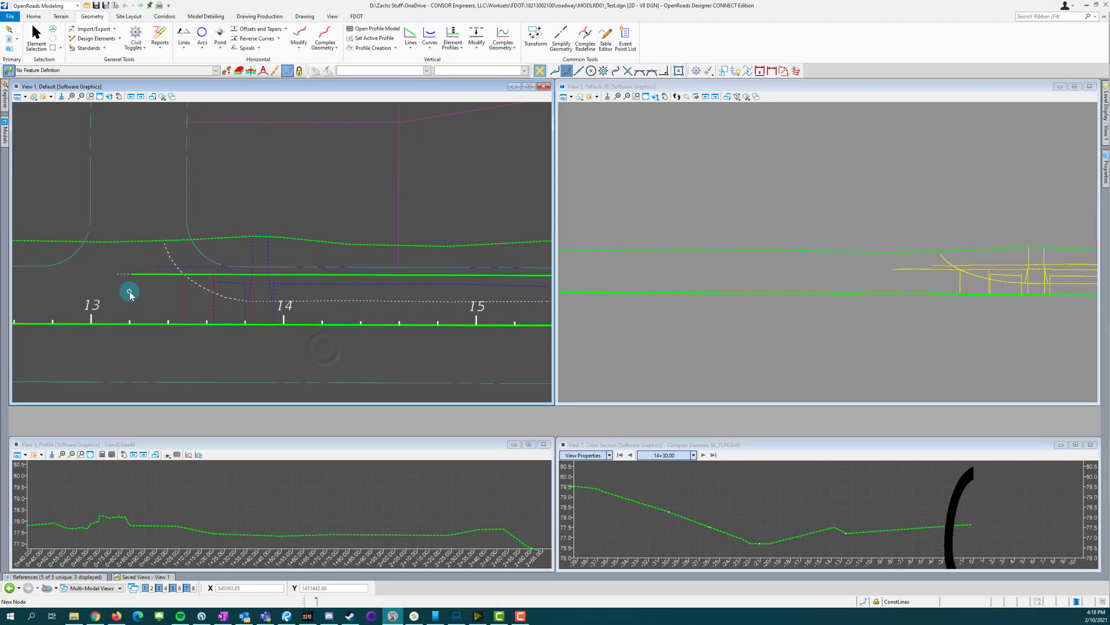
Step: Rename the 283.41' sidewalk centerline offset element running above stations 13 to 15 as BSW_LT
scroll(243, 302, down, 5)
scroll(158, 297, up, 5)
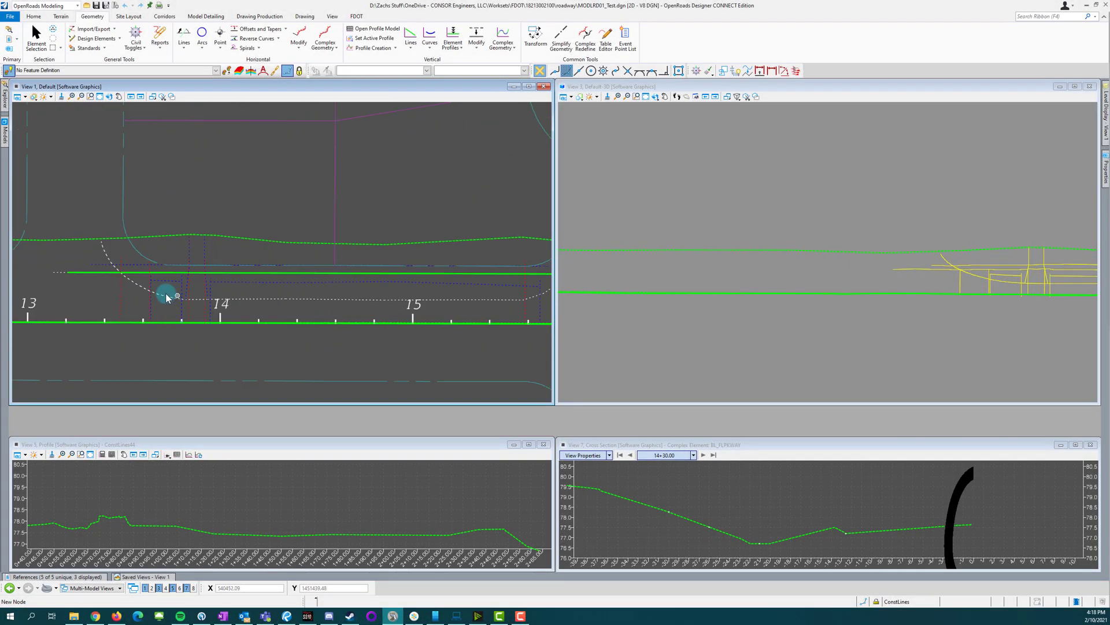
click(107, 273)
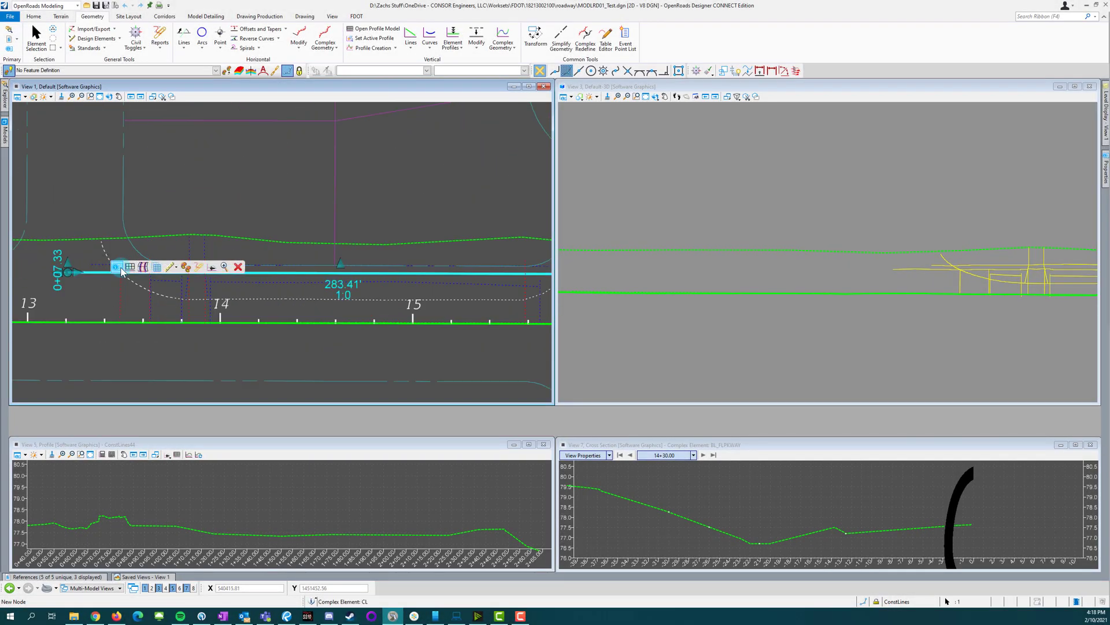
click(119, 267)
click(208, 239)
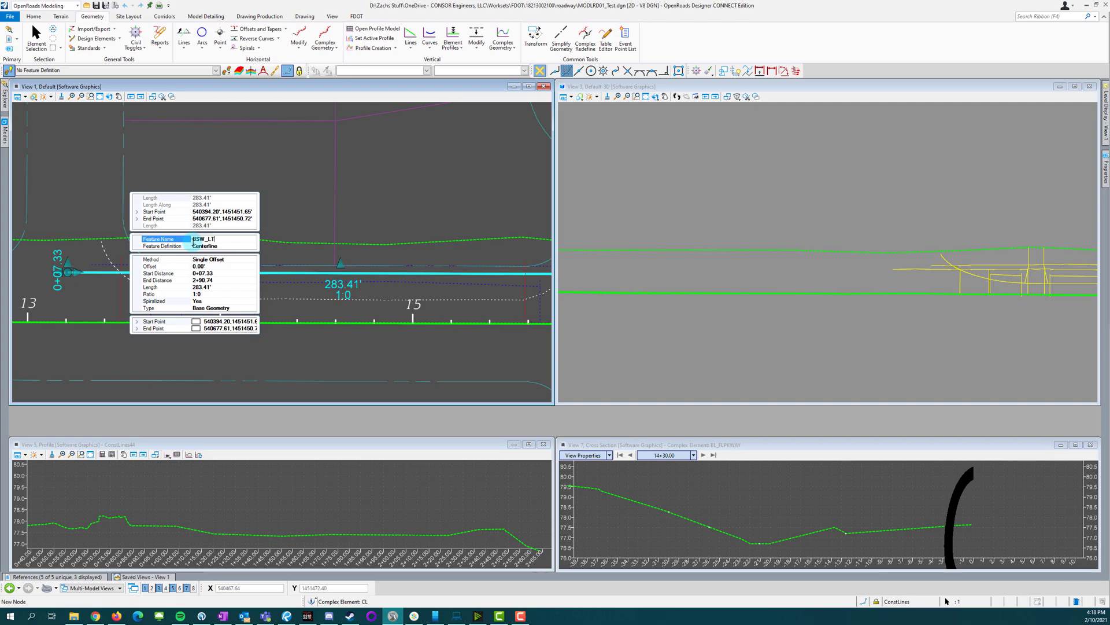
key(Return)
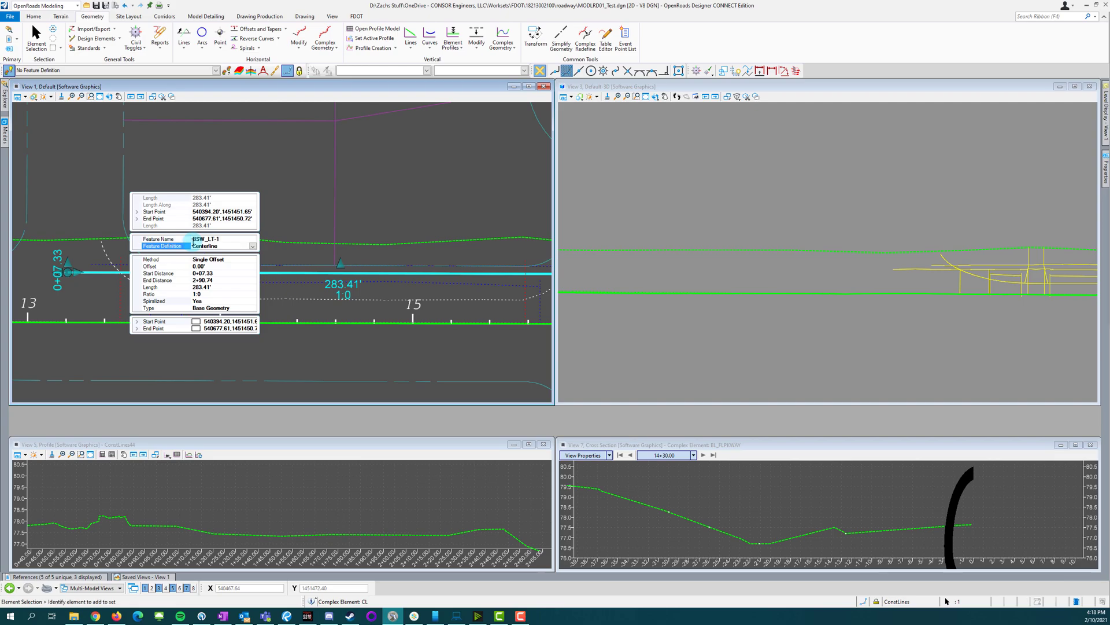
click(375, 209)
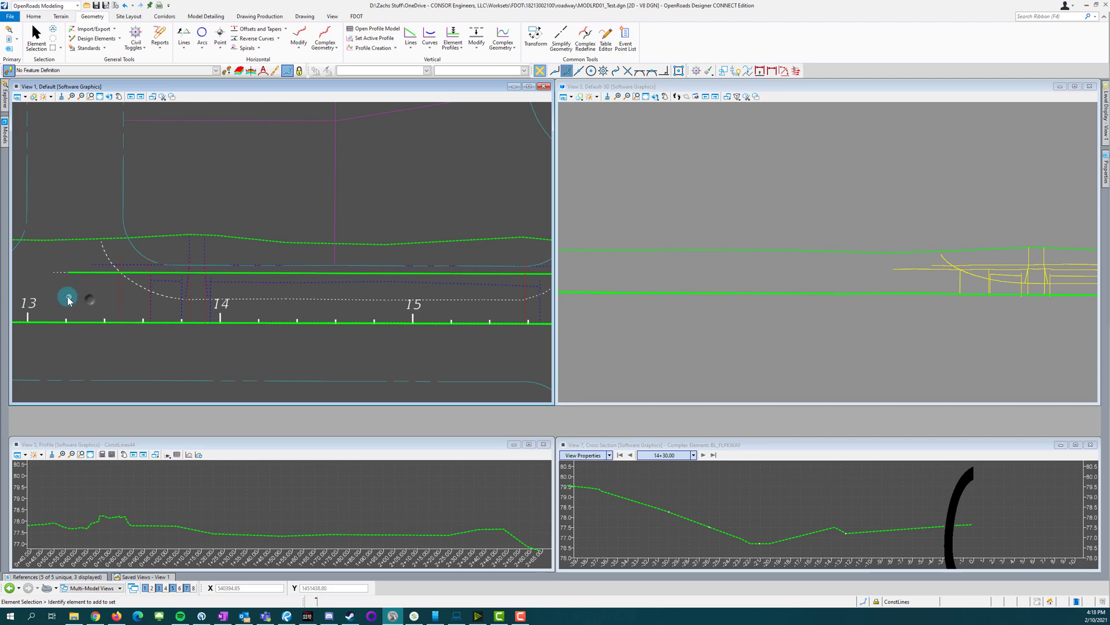
Step: Create a corridor named BSW_LT along the BL_FLPKWAY baseline using its active profile
scroll(222, 294, down, 2)
scroll(177, 313, up, 2)
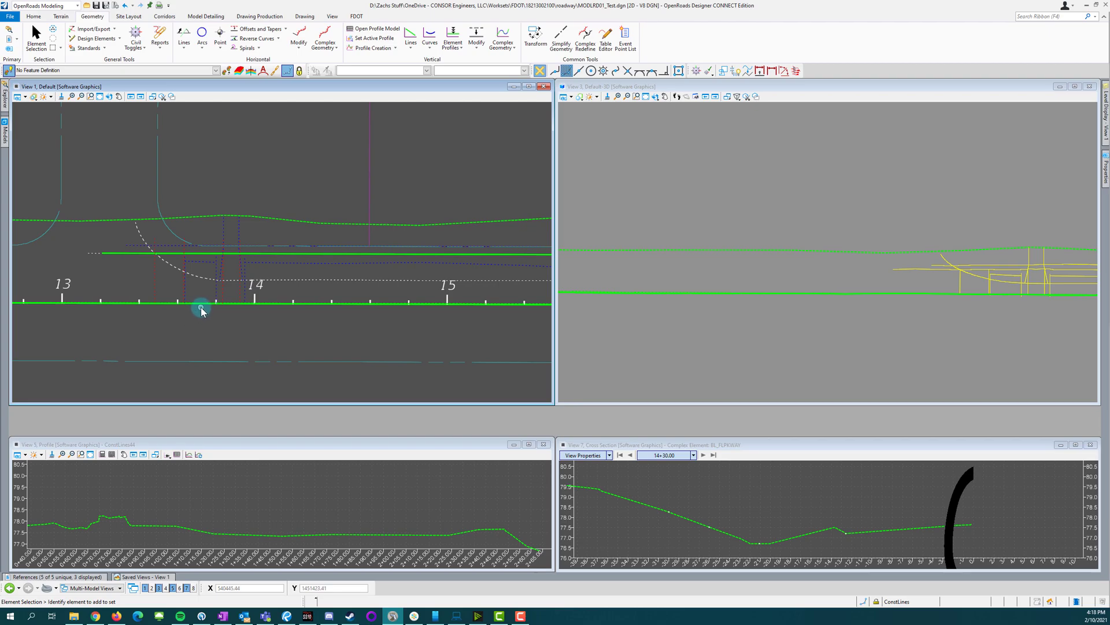
click(199, 307)
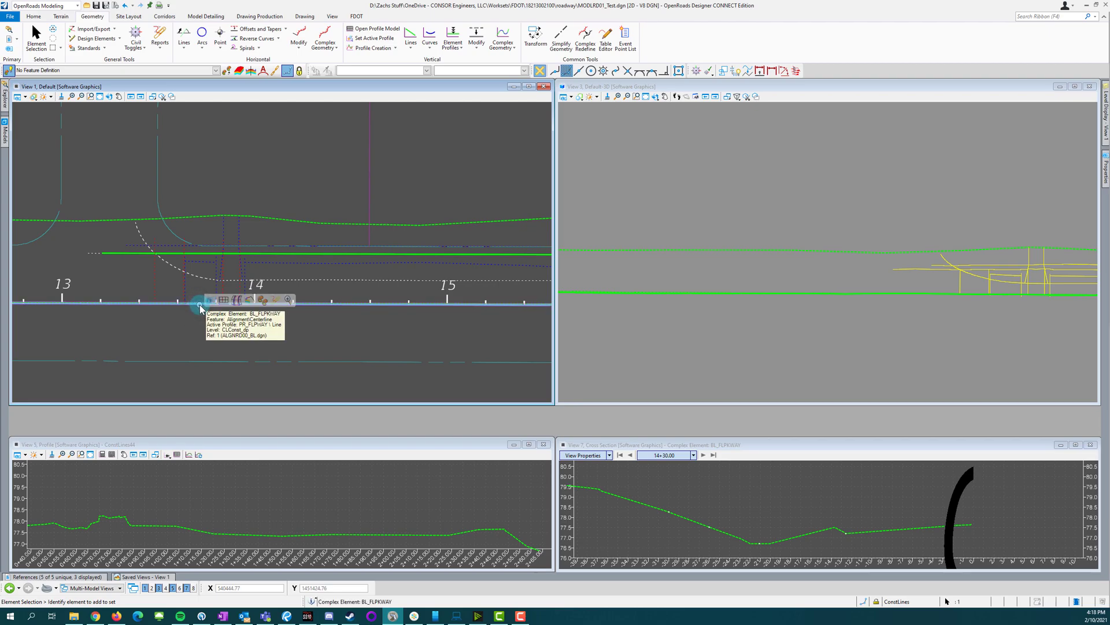
click(238, 301)
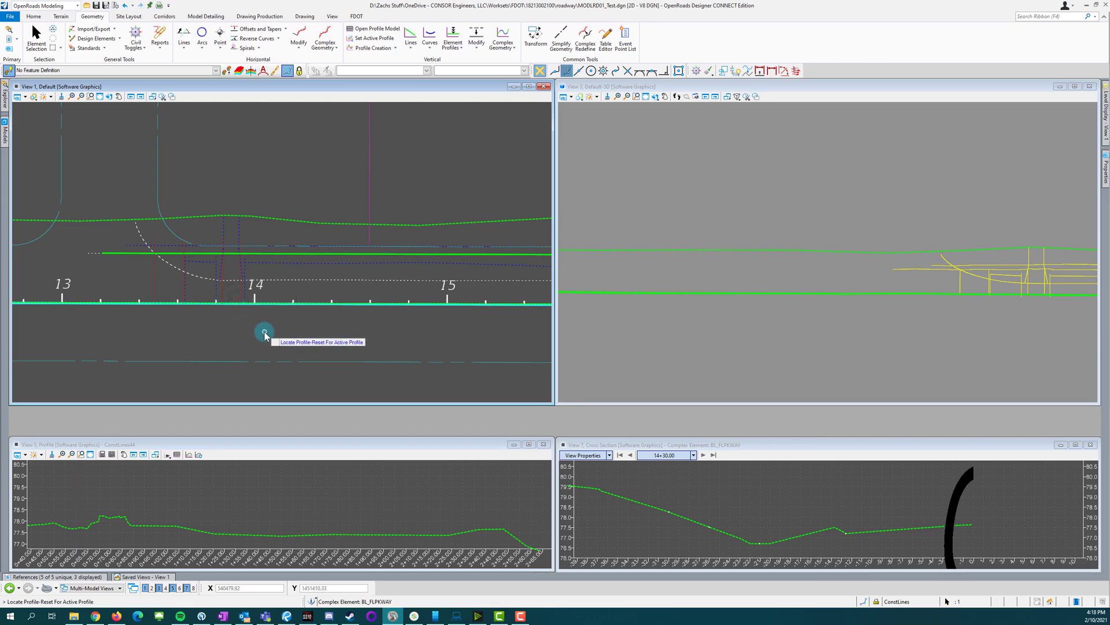
right_click(254, 331)
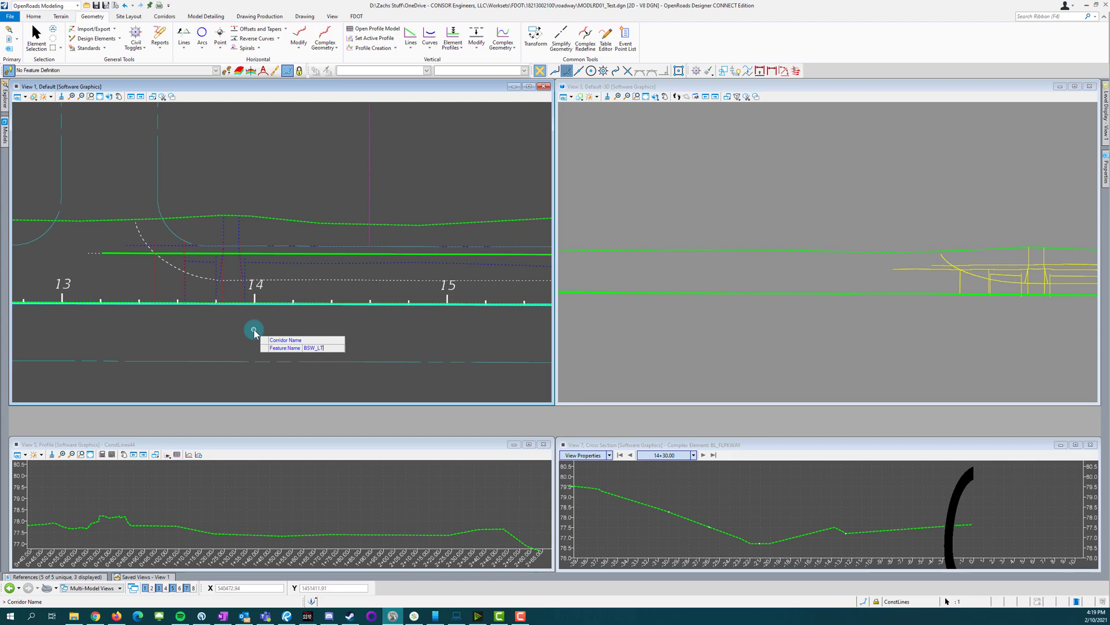
click(254, 331)
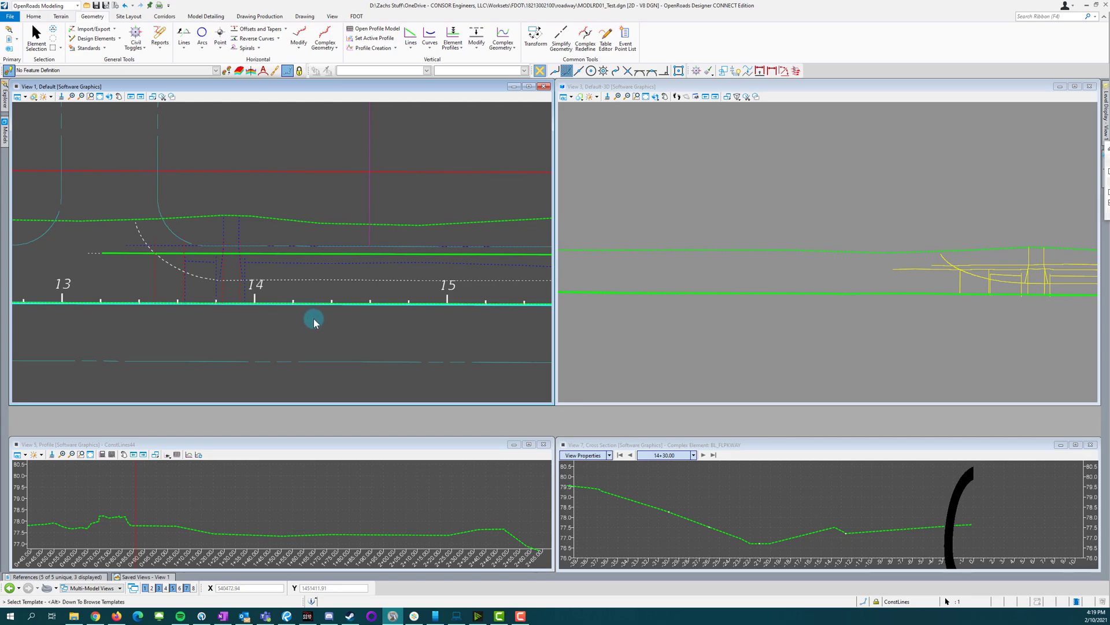
Step: Choose the Sidewalk_VDitch_Front_1:4_Lt template from the TEST folder of the BoggyCreek templates for the corridor's template drop
scroll(201, 310, down, 5)
scroll(168, 310, up, 5)
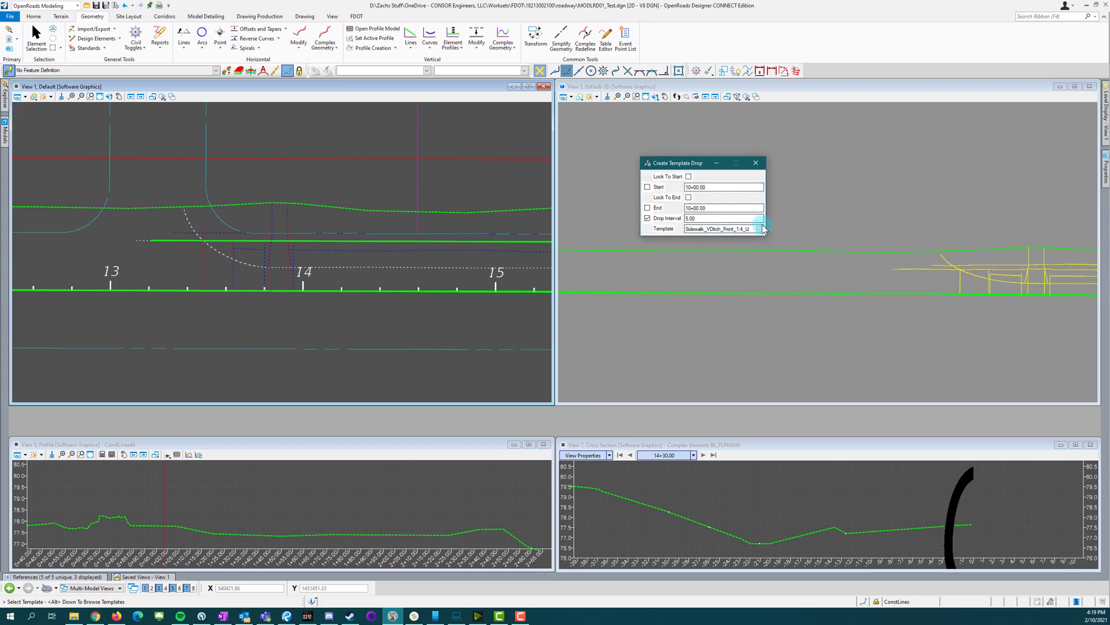
click(696, 267)
click(394, 231)
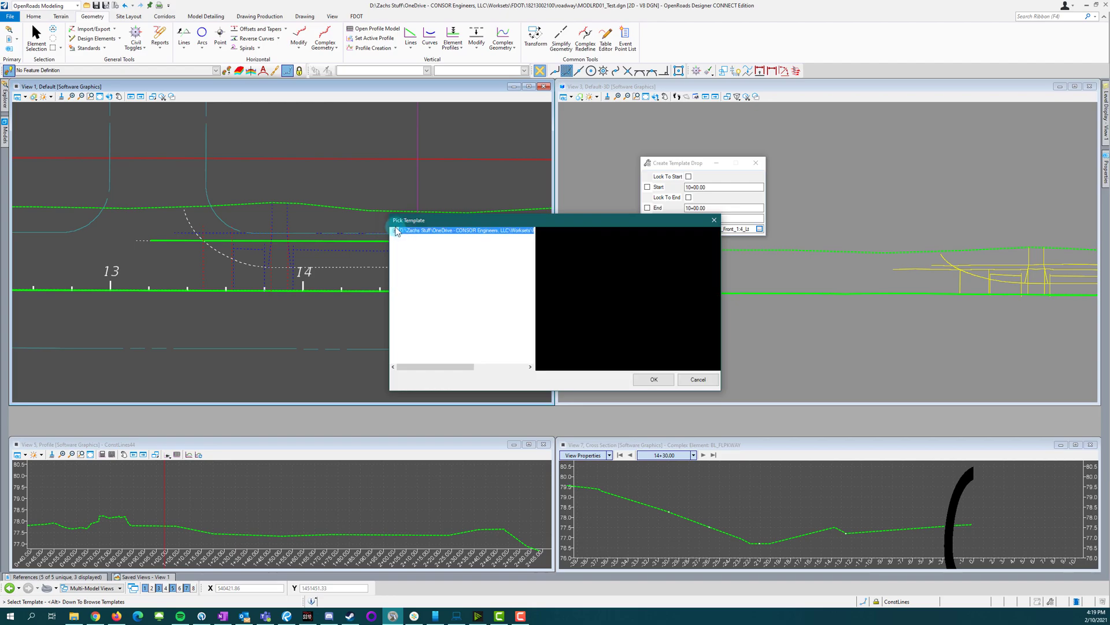
click(395, 231)
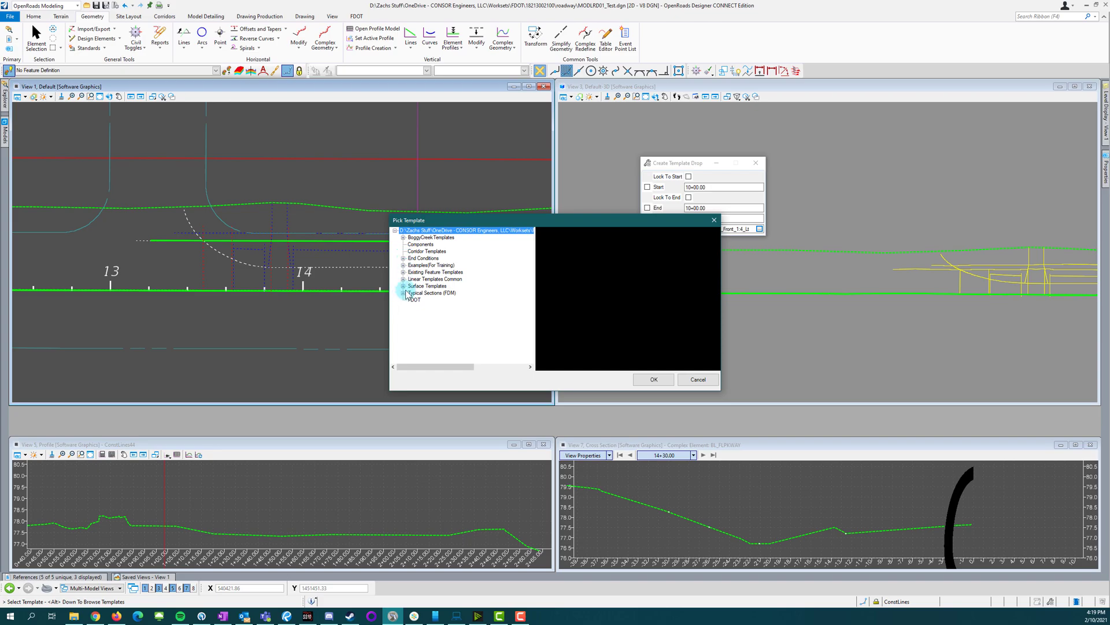
click(506, 232)
click(422, 244)
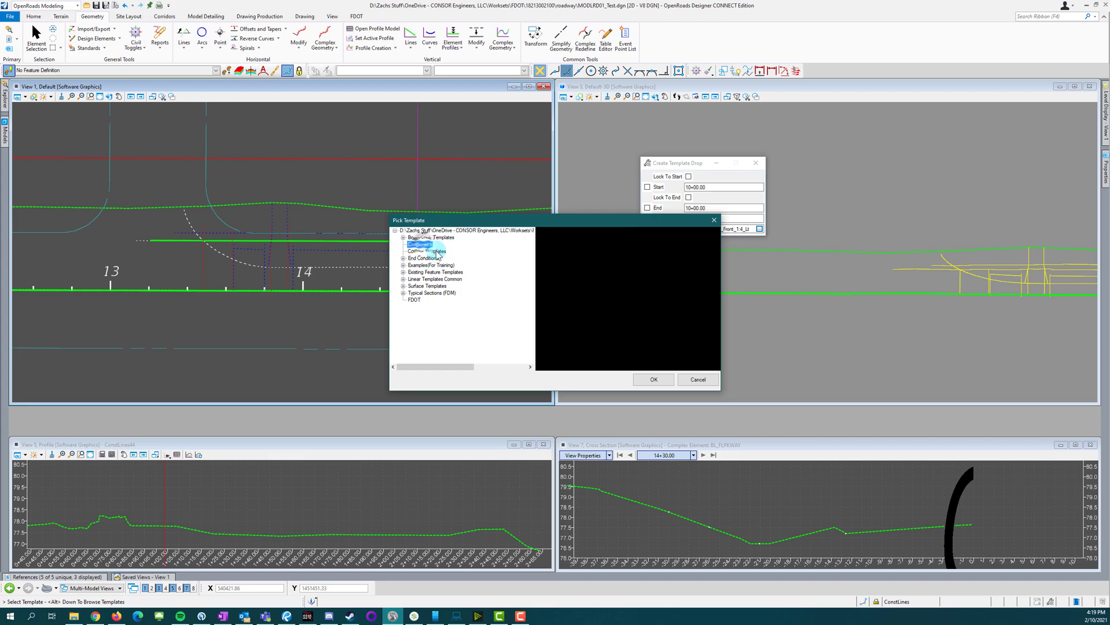
click(403, 258)
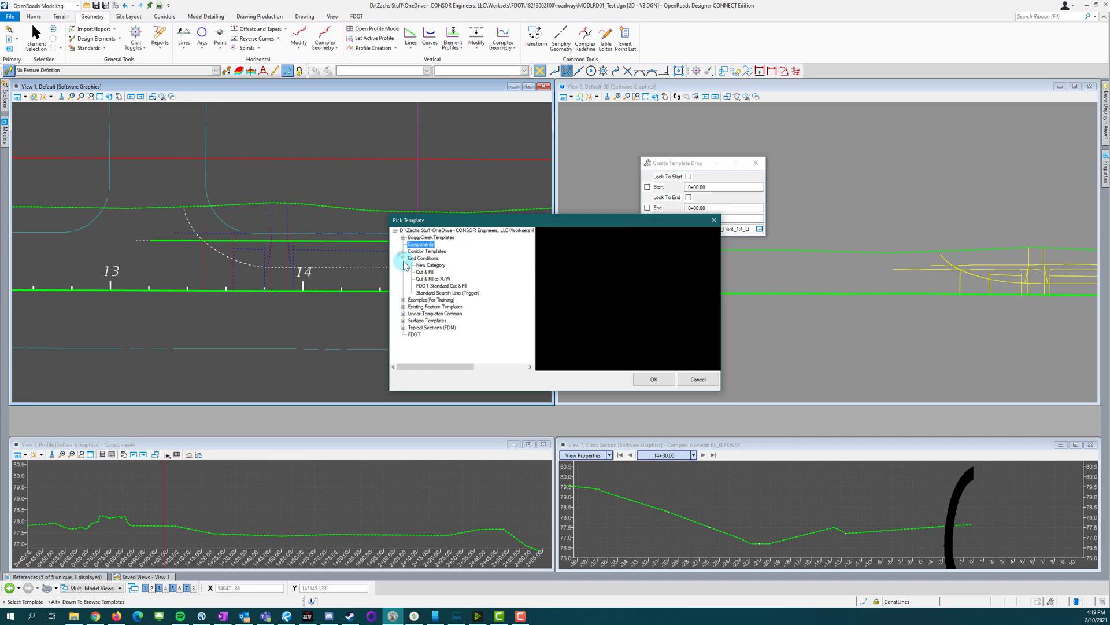
click(403, 300)
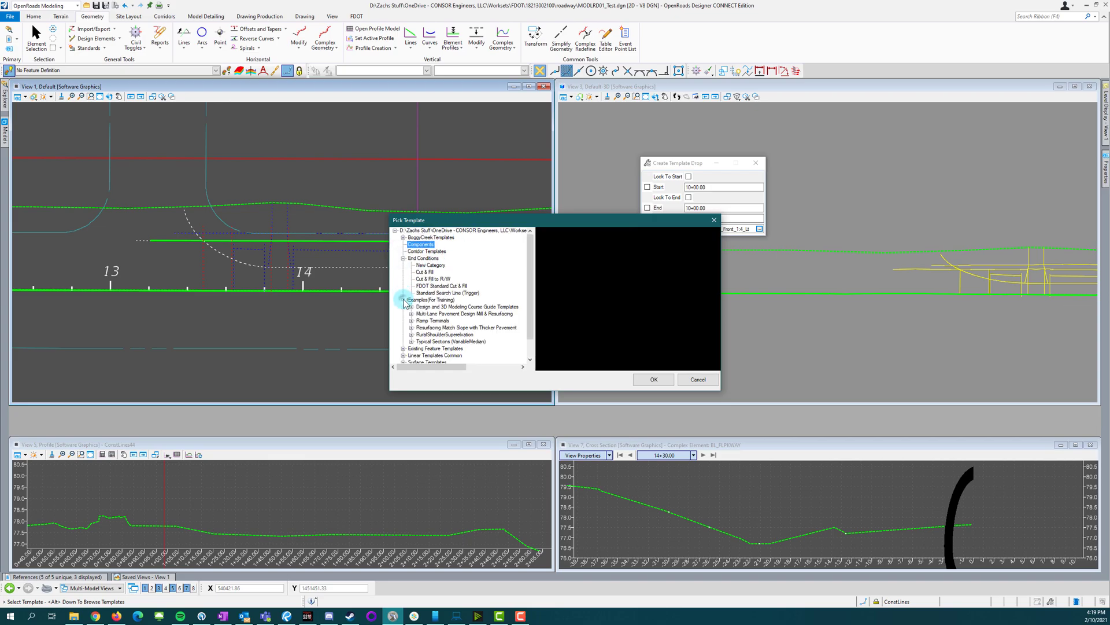
click(403, 237)
click(411, 244)
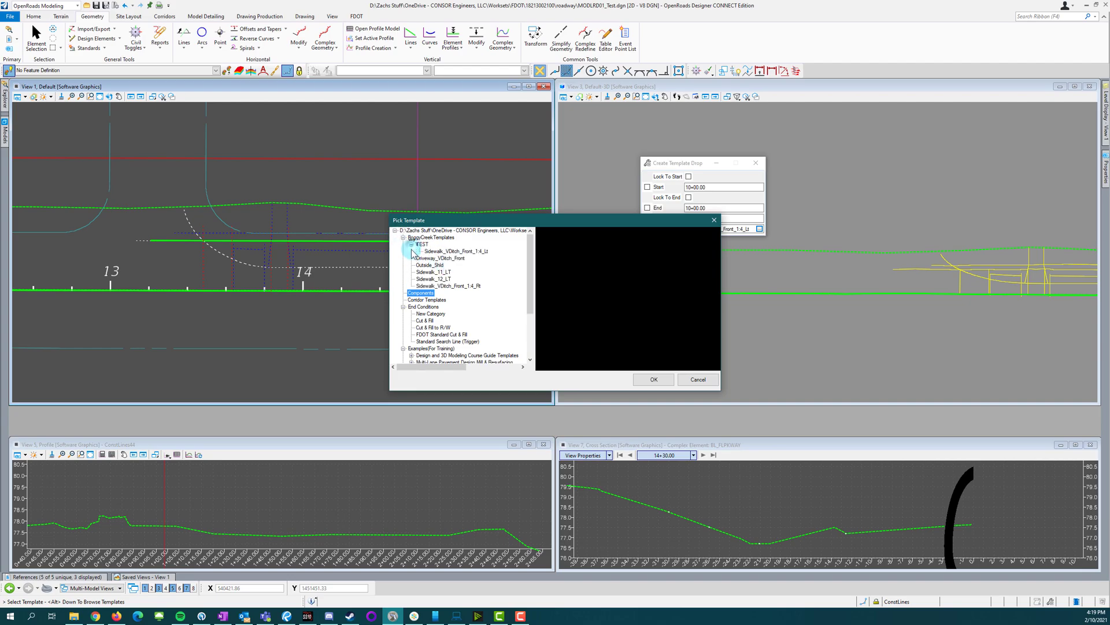
click(460, 250)
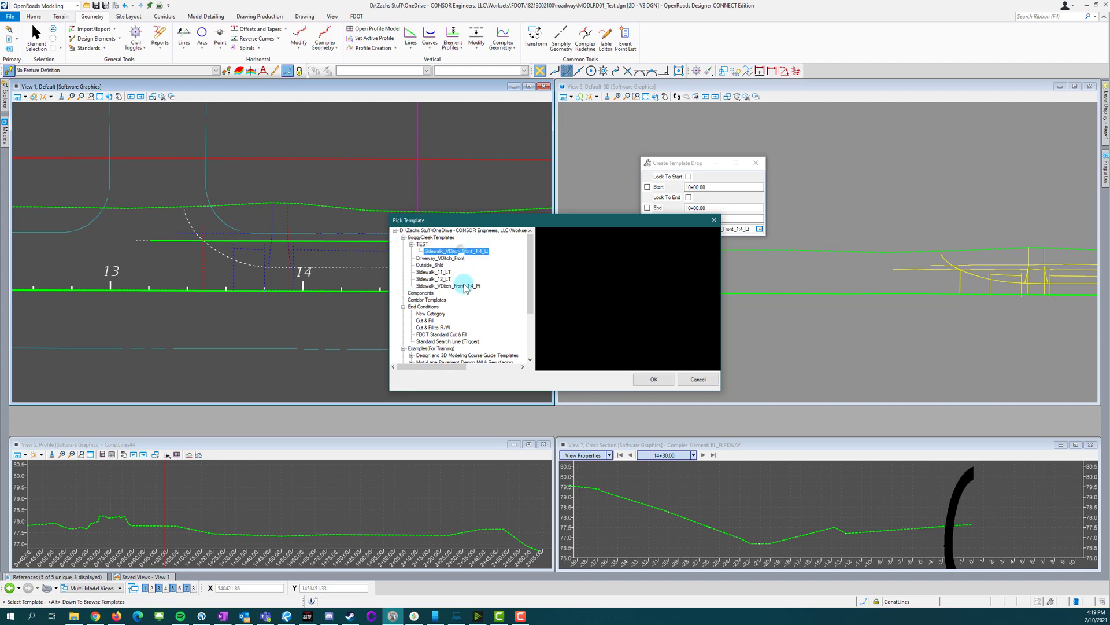
click(654, 379)
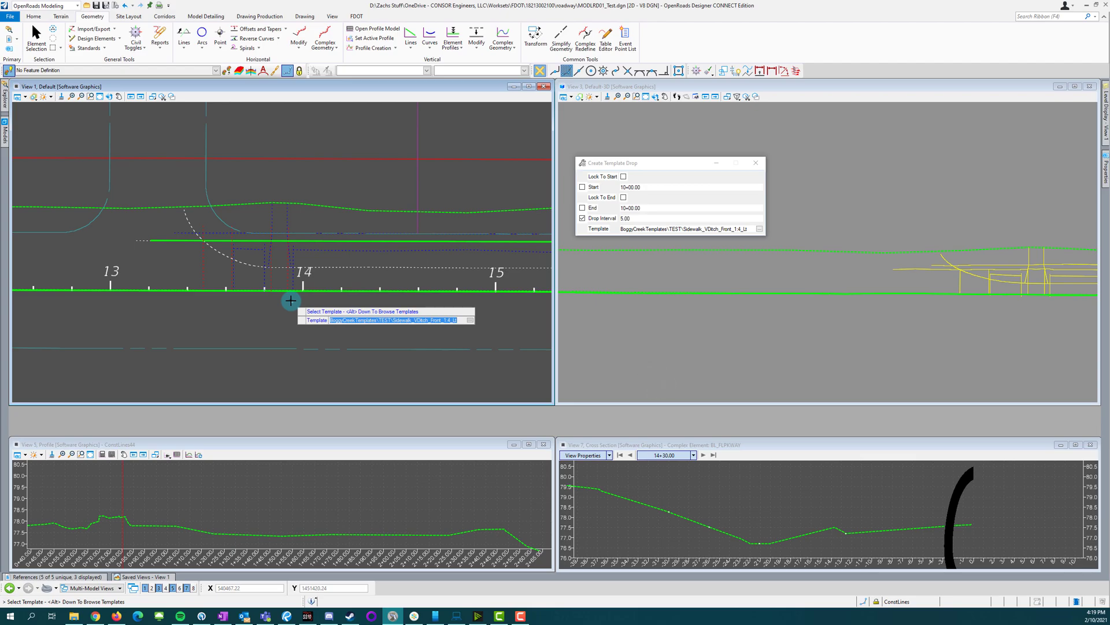
click(290, 300)
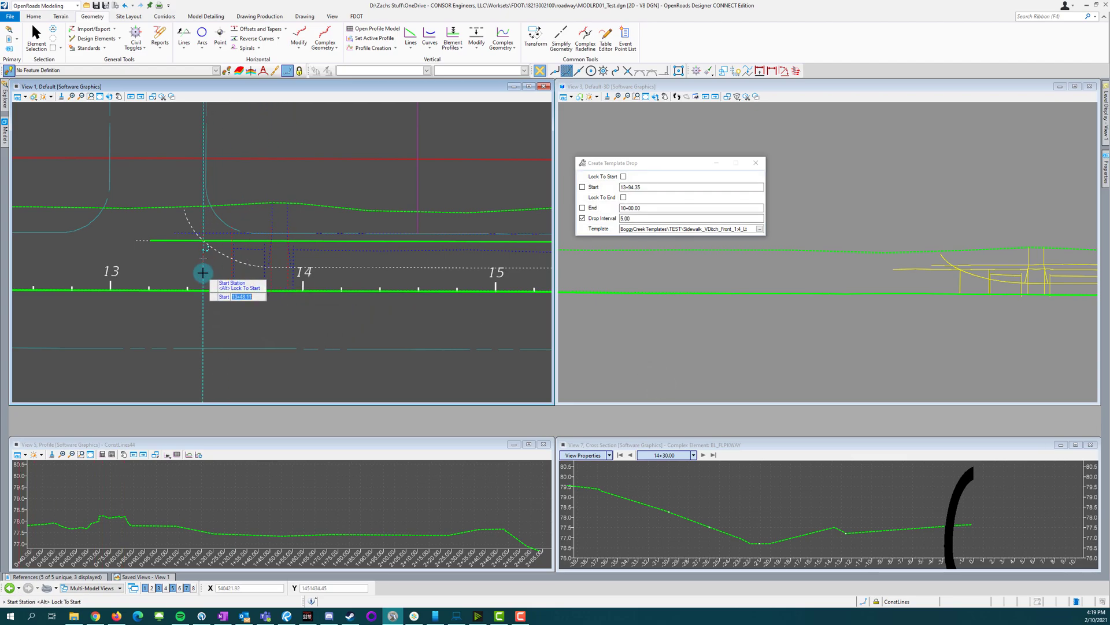
Step: Set the template drop to start at about station 13+92 and end at about 15+66, following the blue dashed sidewalk limits
scroll(207, 271, up, 2)
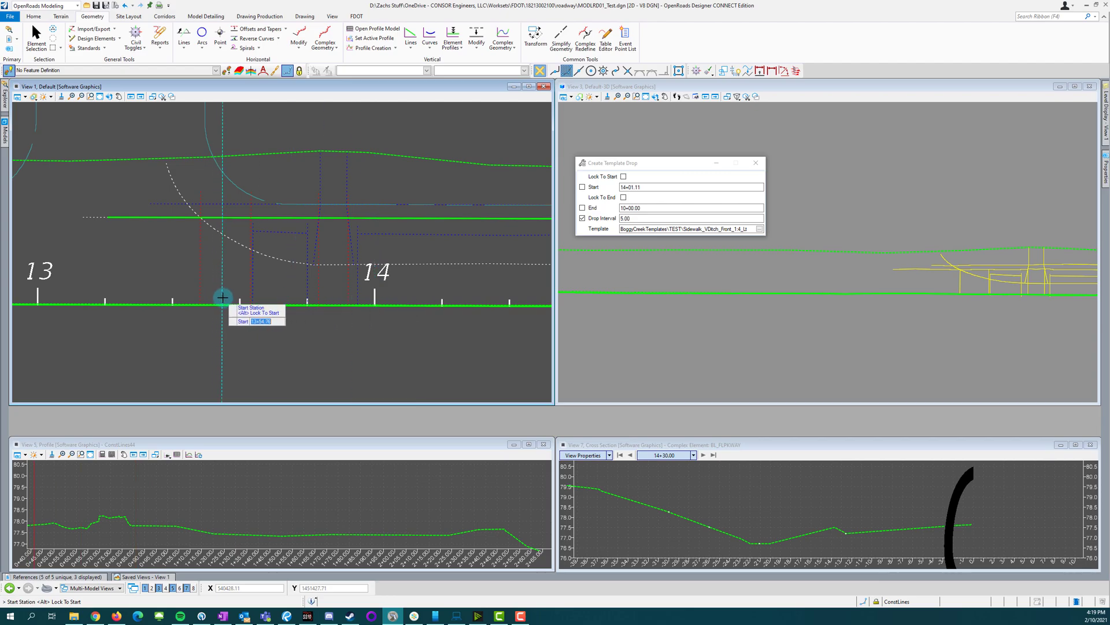
scroll(356, 281, up, 1)
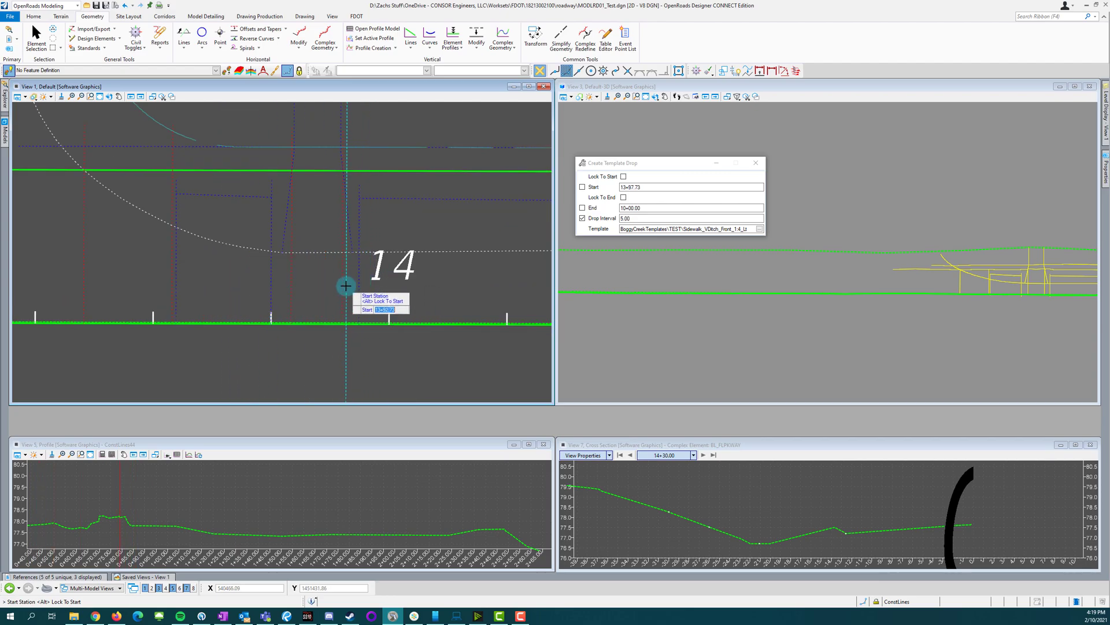
click(351, 312)
scroll(141, 308, down, 5)
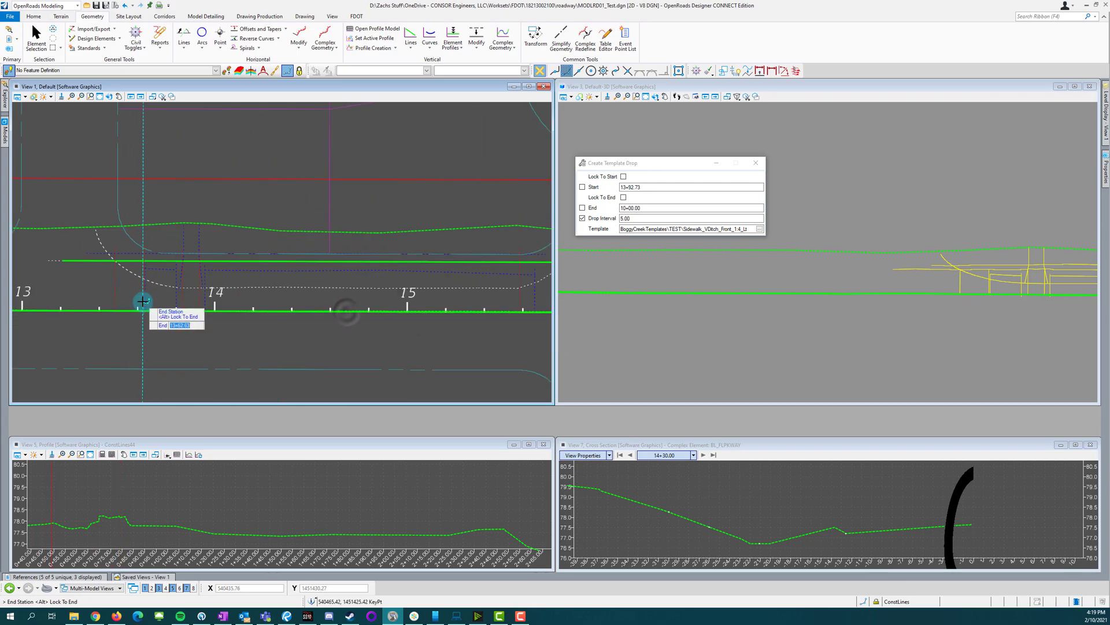
scroll(295, 288, down, 3)
scroll(428, 293, up, 4)
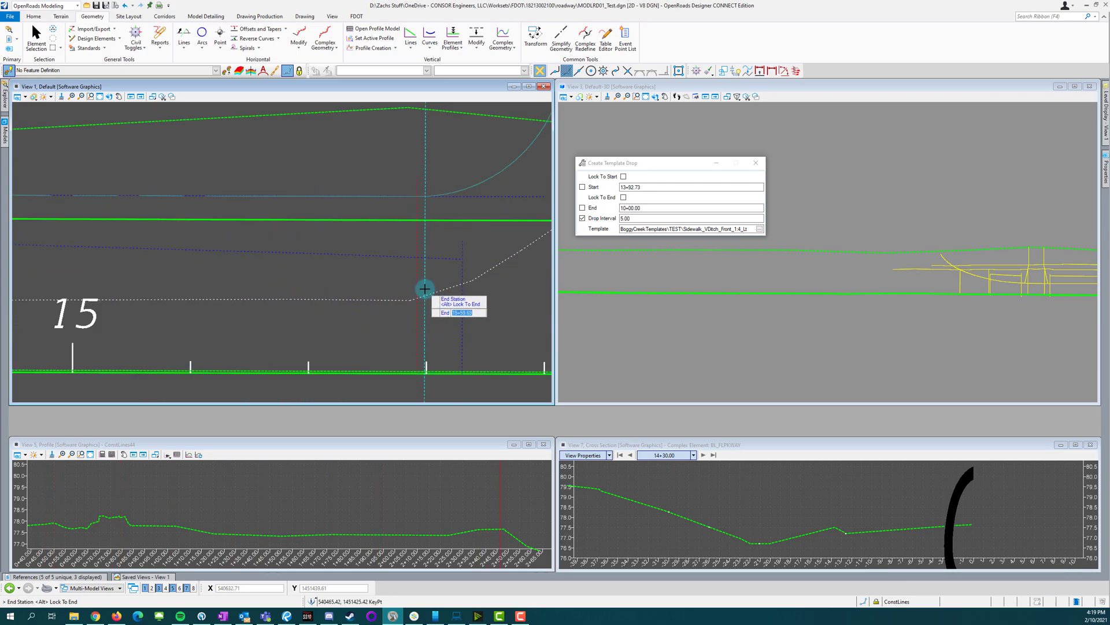
click(462, 340)
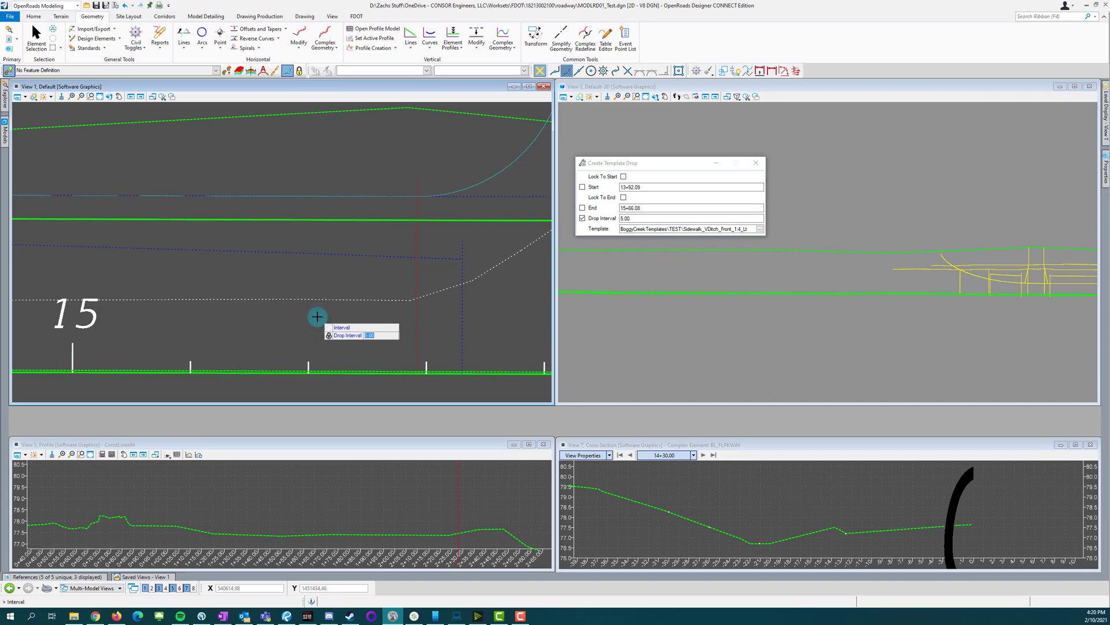
Step: Complete the template drop with a 5.00 drop interval and inspect the beginning of the modeled sidewalk in the 3D view
click(317, 317)
click(36, 36)
scroll(983, 272, up, 5)
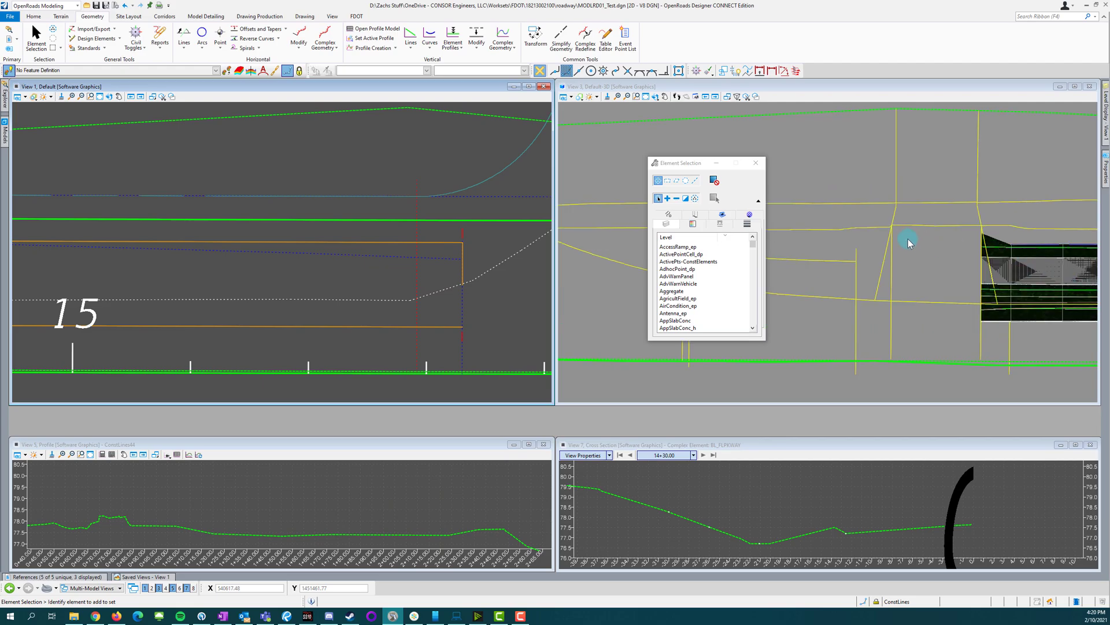
scroll(935, 263, up, 3)
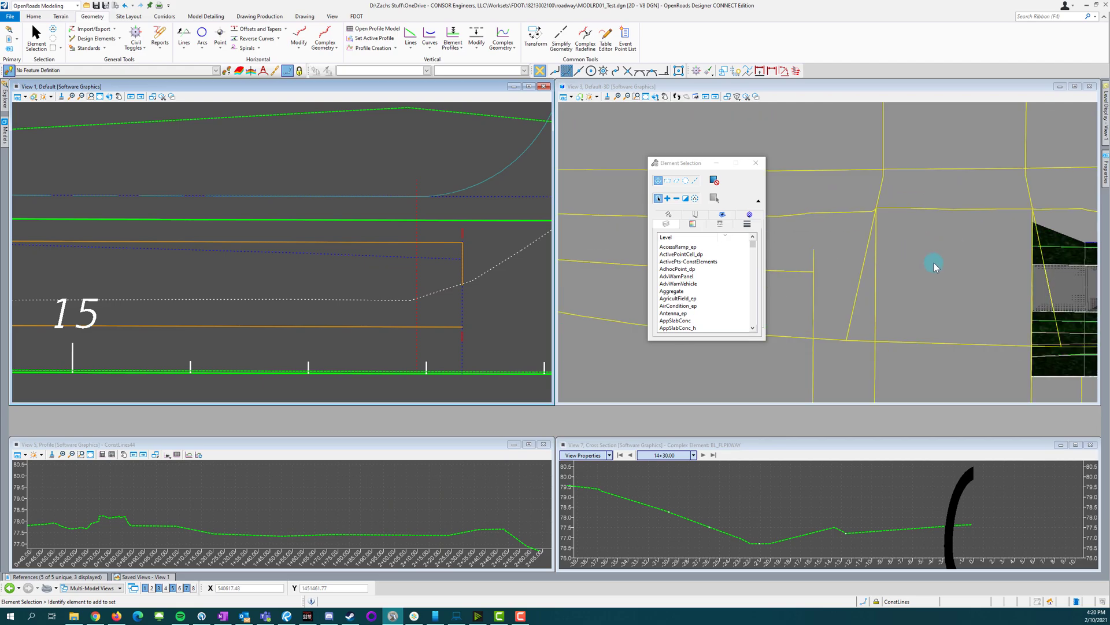
Step: Brighten the default lighting in the 3D view and rotate the model to an angled view of the sidewalk corridor
click(593, 97)
drag(646, 124, 661, 125)
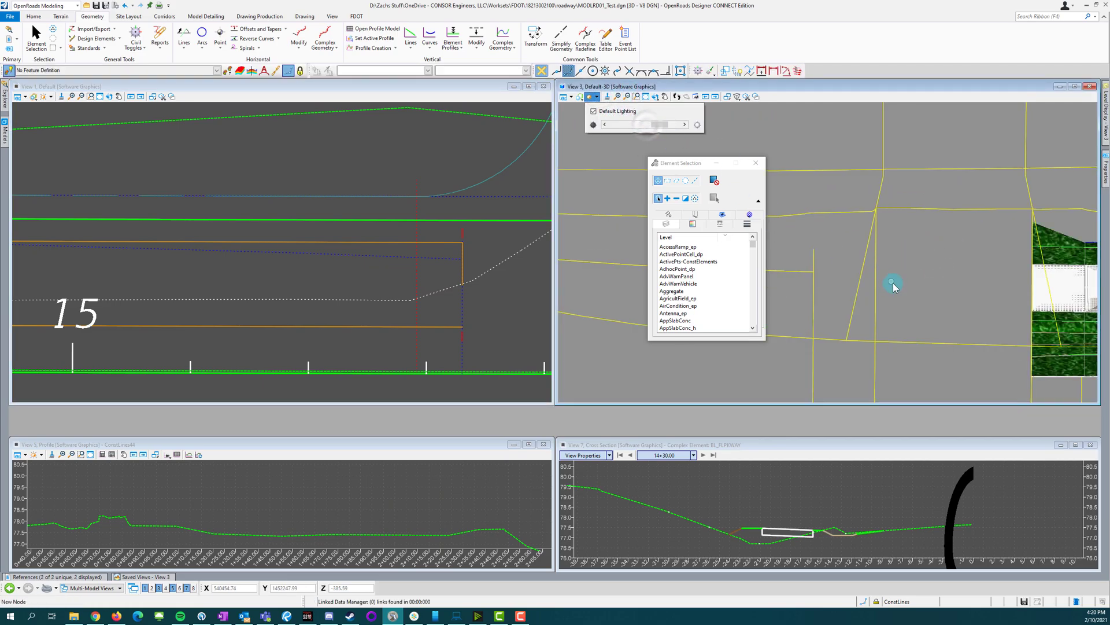
scroll(862, 306, down, 5)
click(942, 266)
click(880, 187)
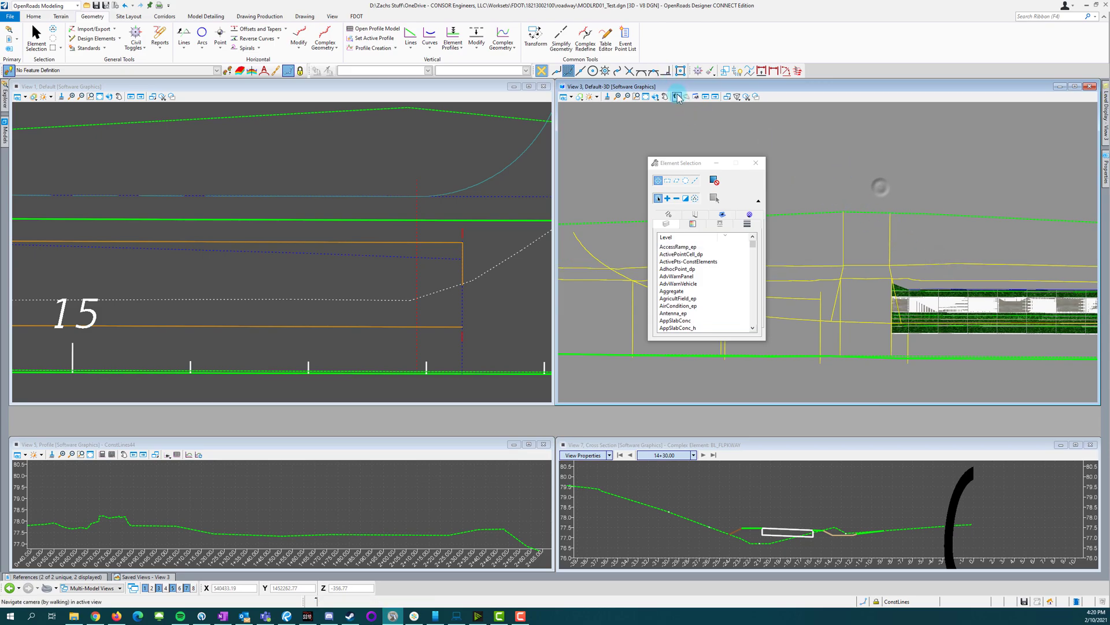
click(655, 97)
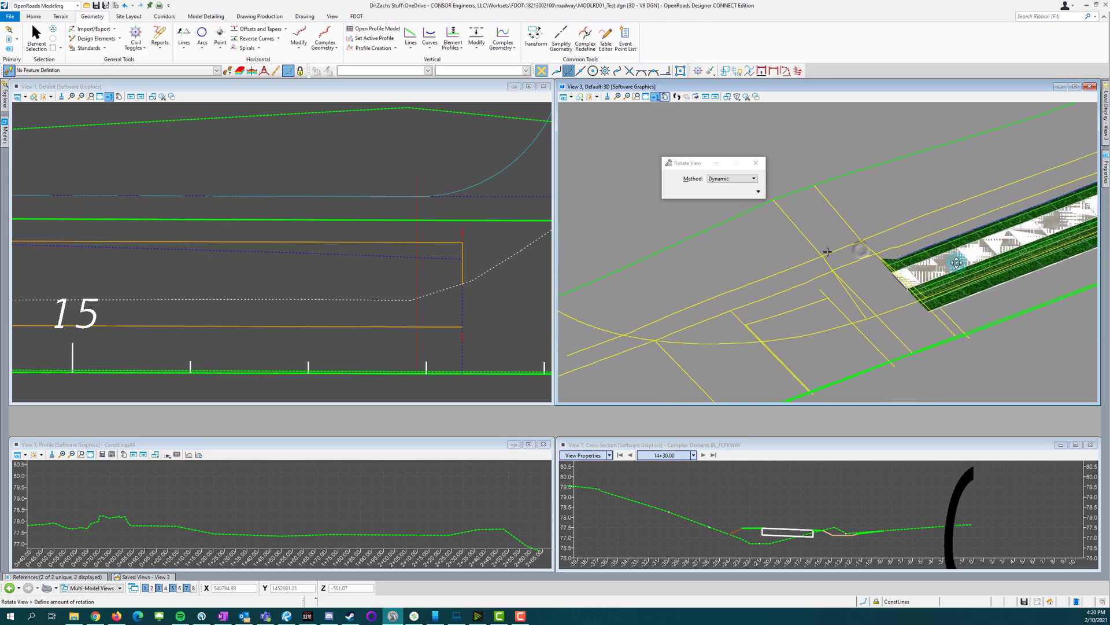
shift+middle_drag(954, 263, 962, 287)
scroll(890, 348, down, 3)
scroll(946, 306, up, 3)
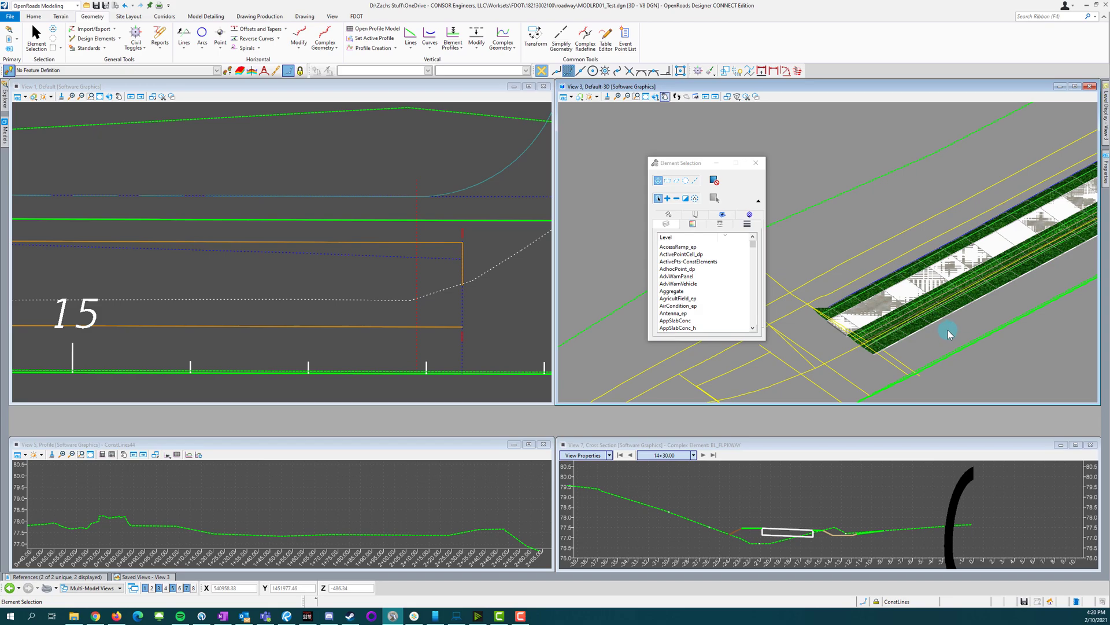
Step: Make Slopes_px the active level and turn off the Default and ConstLines levels in the main model's 3D view
click(1105, 122)
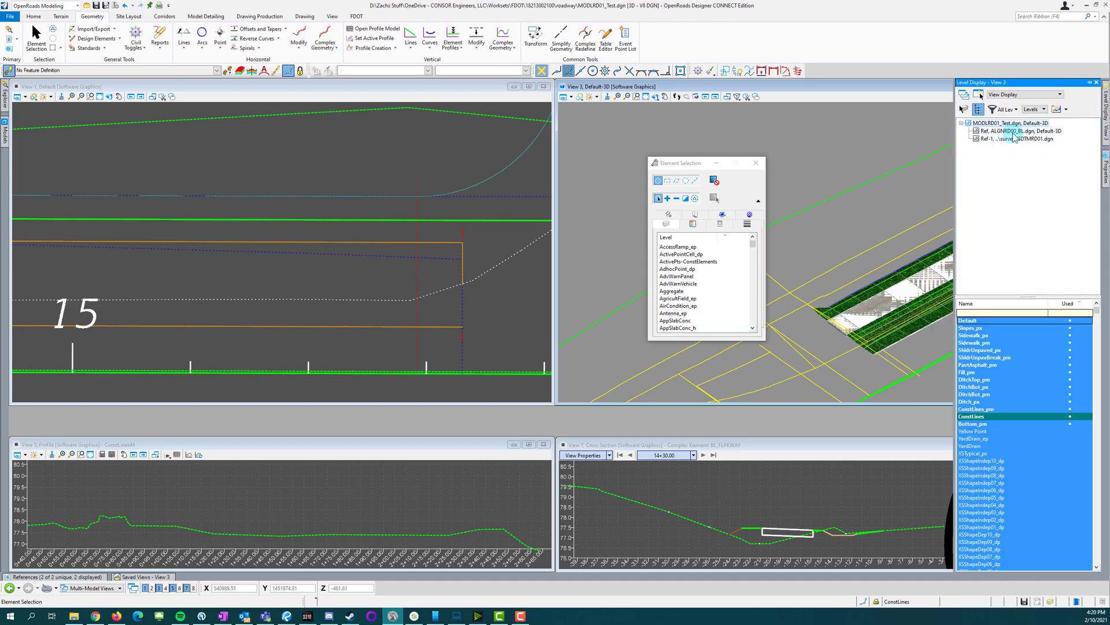
right_click(978, 328)
click(994, 328)
click(974, 321)
click(985, 416)
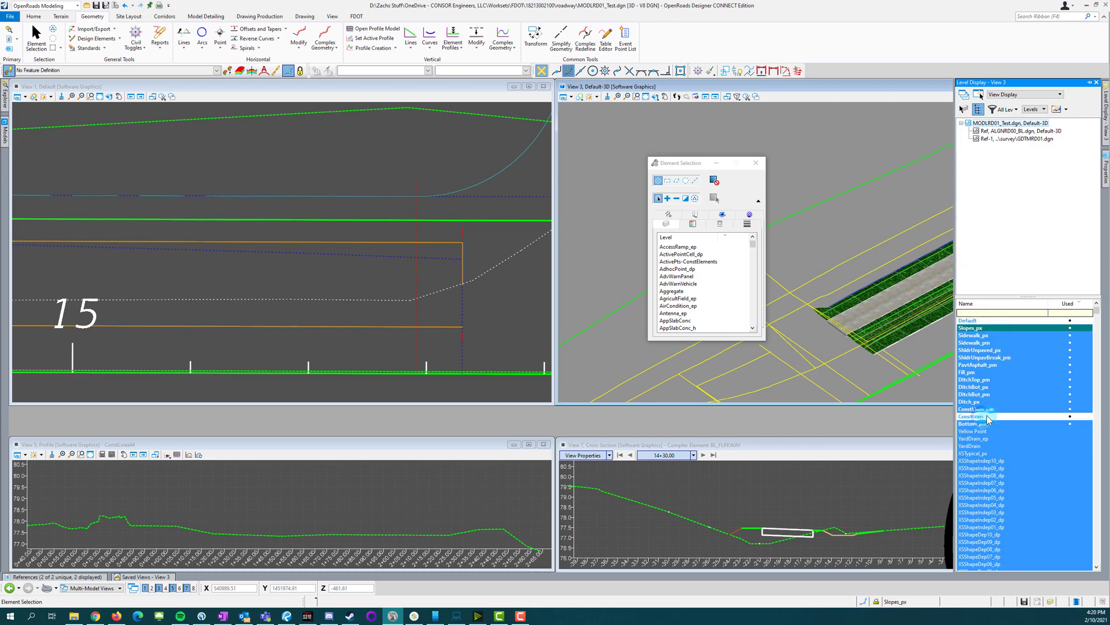
Step: Turn off levels Default through ContoursMajor_ep in the GDTMRD01.dgn survey reference and ConstLines_pm in the main model for the 3D view
click(1009, 131)
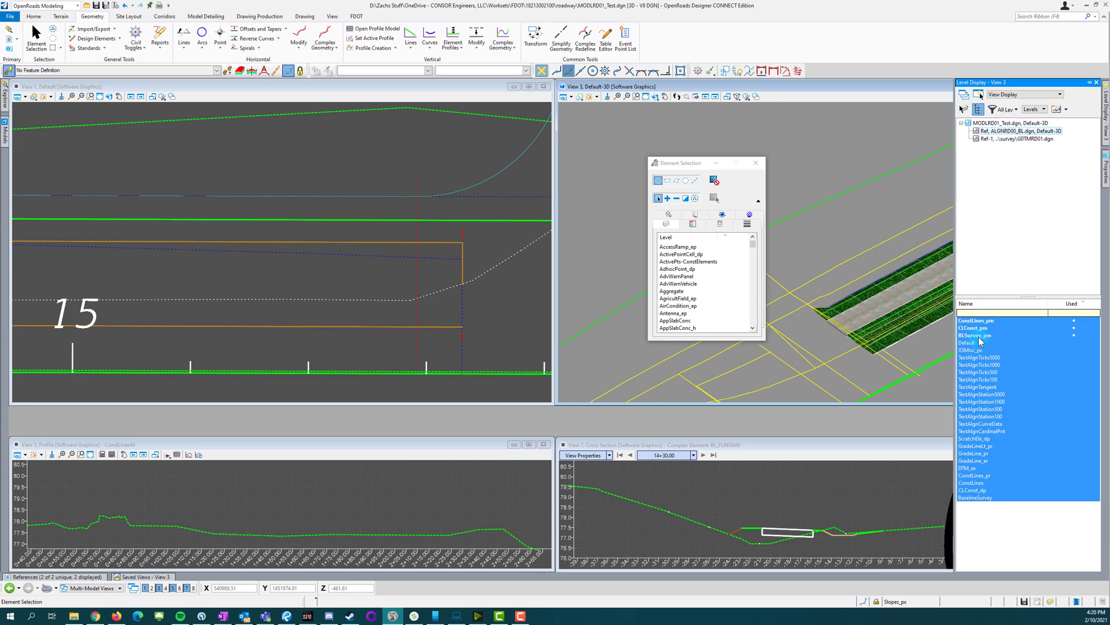
click(986, 139)
drag(967, 321, 978, 379)
click(992, 123)
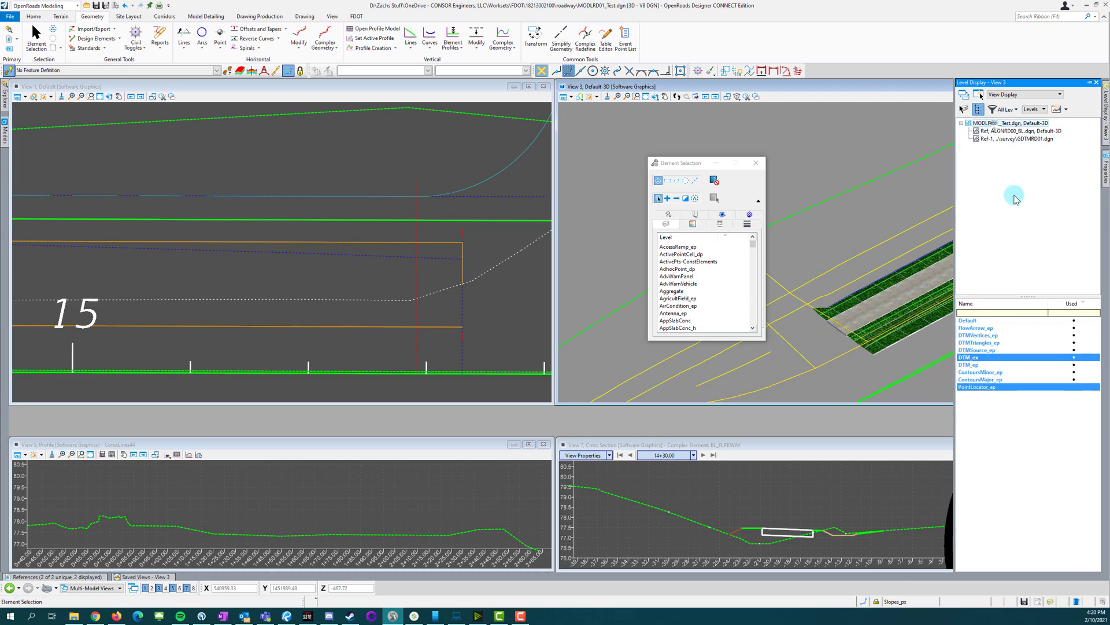
drag(986, 411, 985, 409)
scroll(846, 326, up, 3)
scroll(846, 325, up, 4)
scroll(904, 230, down, 2)
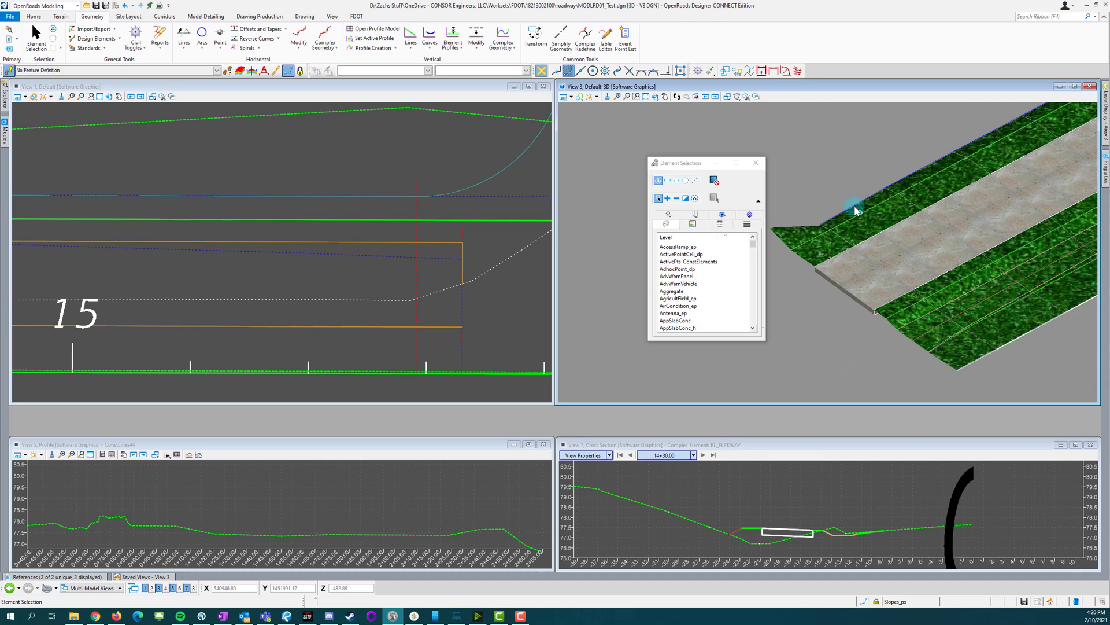
scroll(806, 272, down, 3)
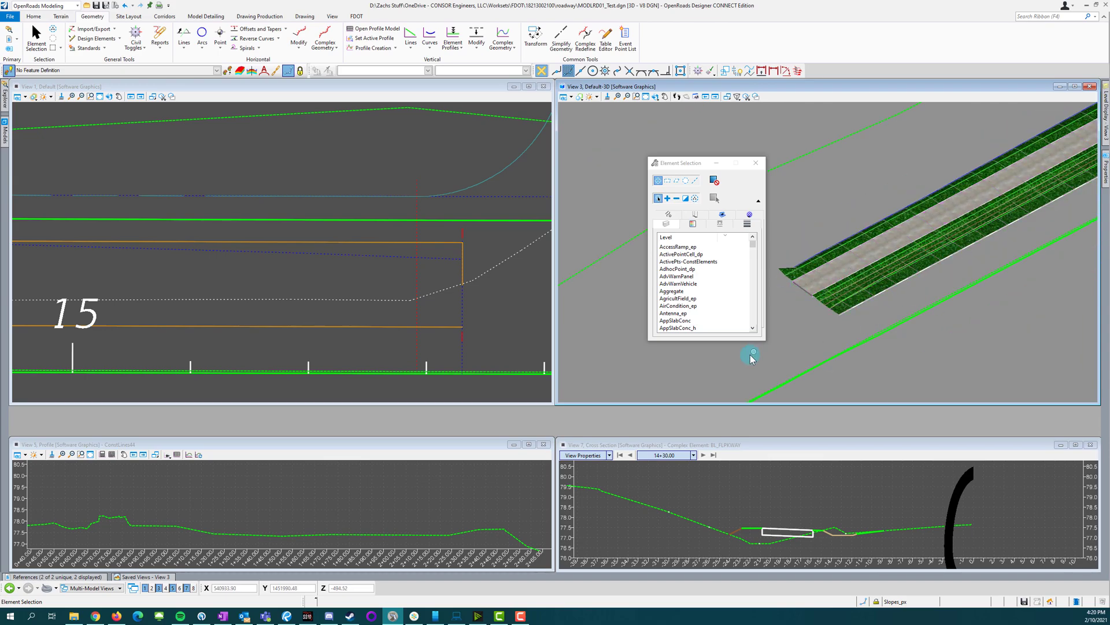
Step: Open the corridor objects of the BSW_LT-1 corridor at the point control list
scroll(474, 263, down, 5)
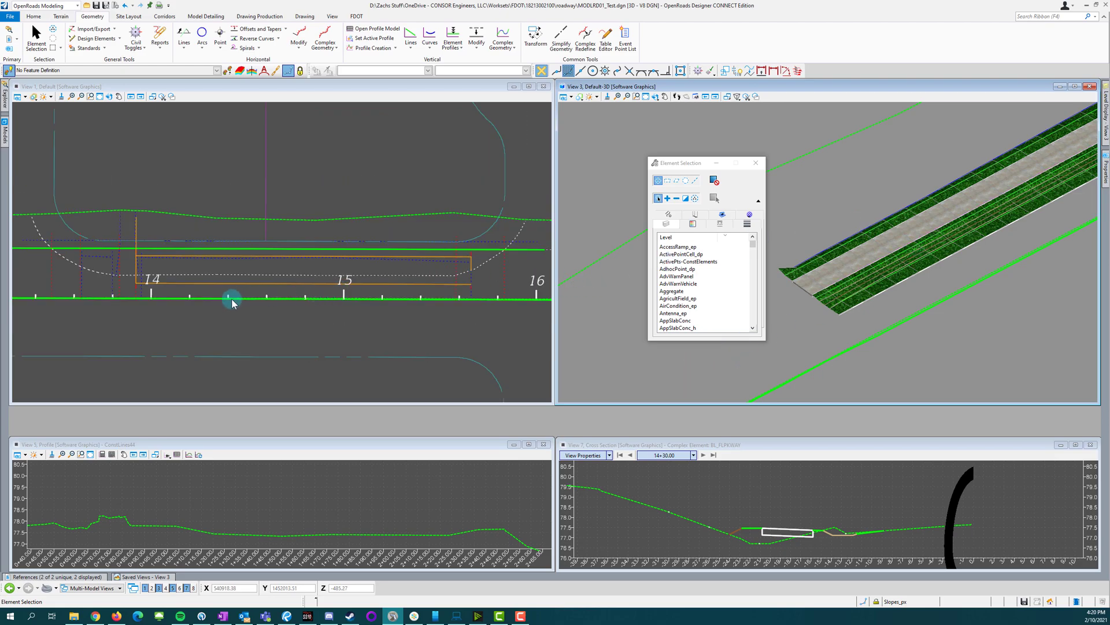
scroll(231, 306, up, 3)
click(164, 16)
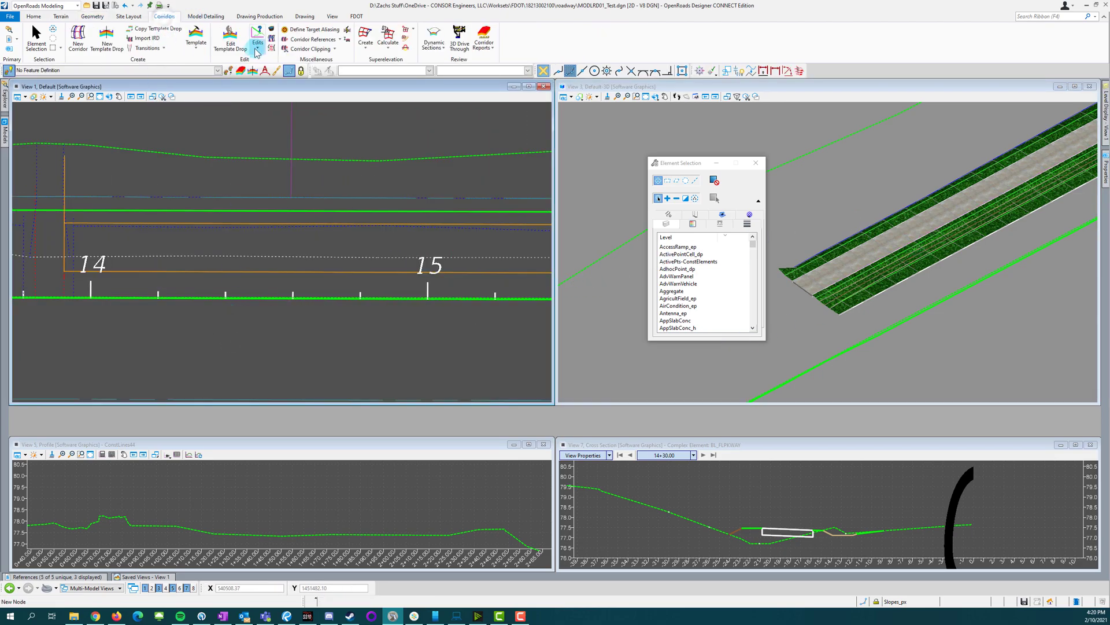
click(272, 29)
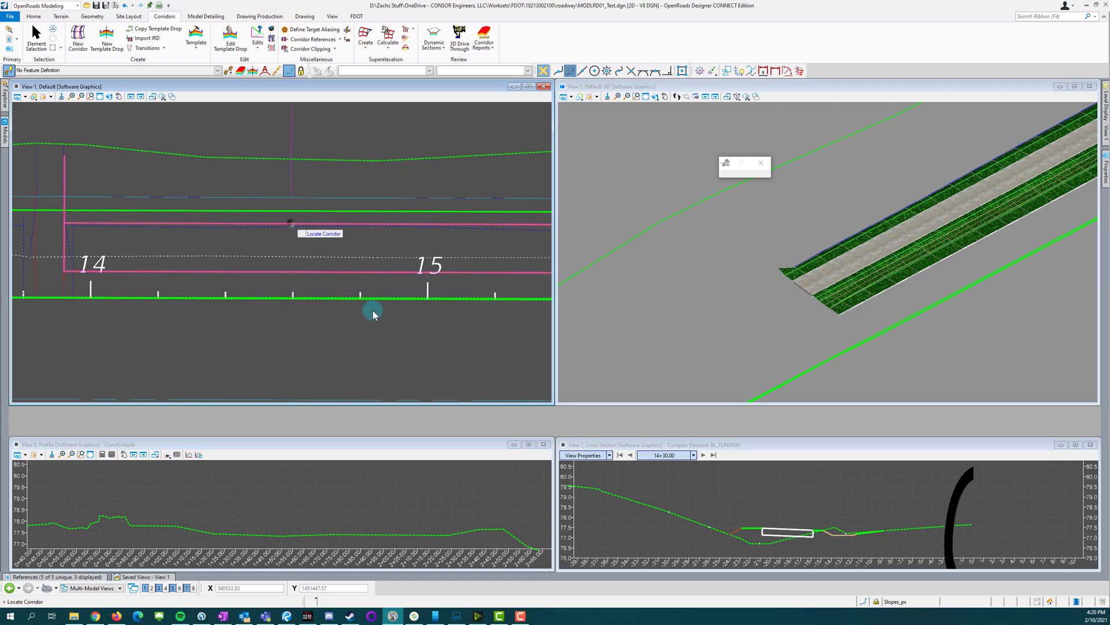
click(372, 313)
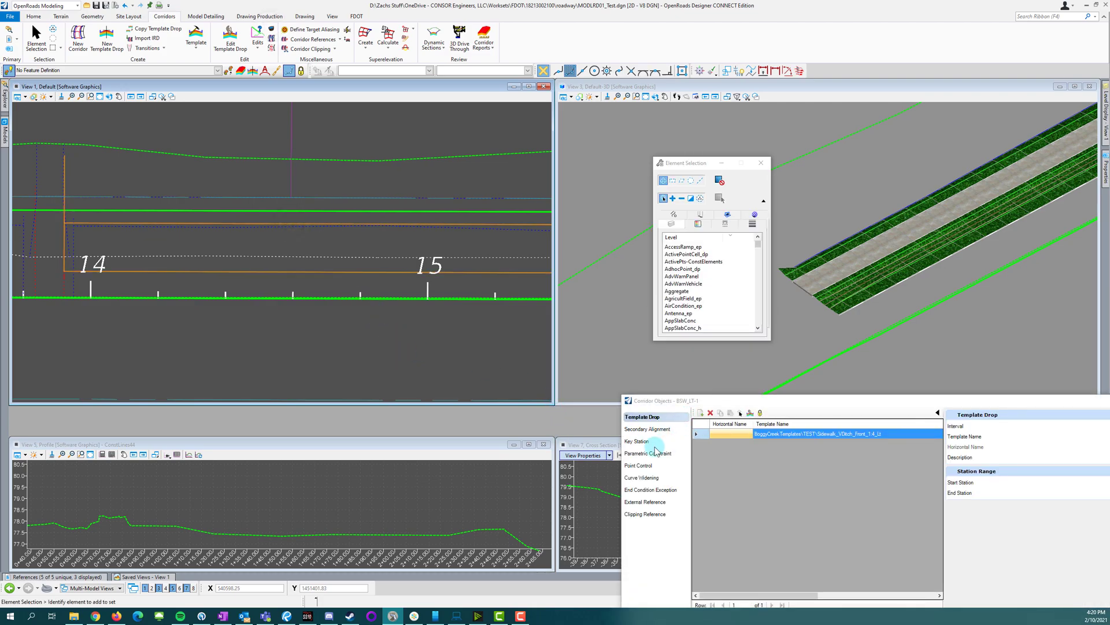
click(641, 466)
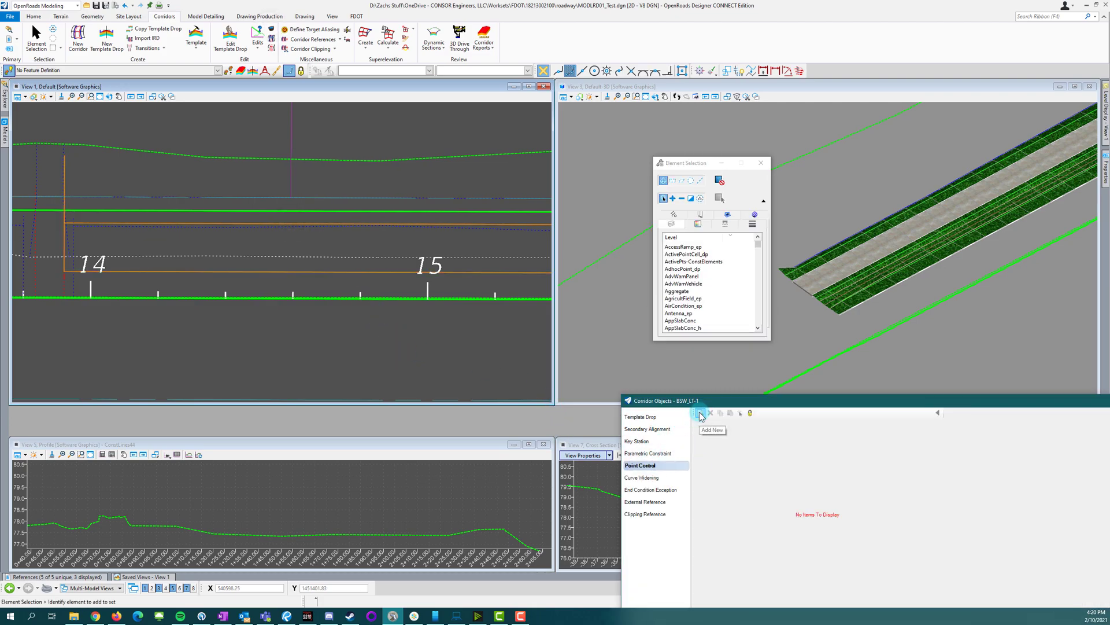
Step: Add a point control from station 13+48.19 to 15+83.30 with the description BSW
click(700, 414)
scroll(450, 338, down, 2)
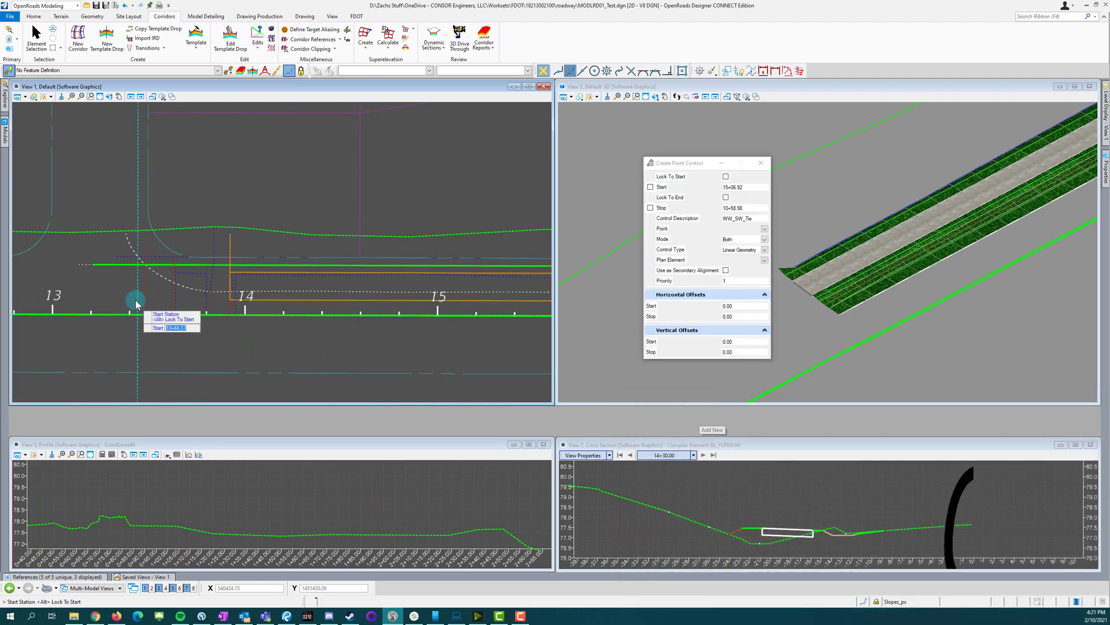
scroll(135, 300, up, 2)
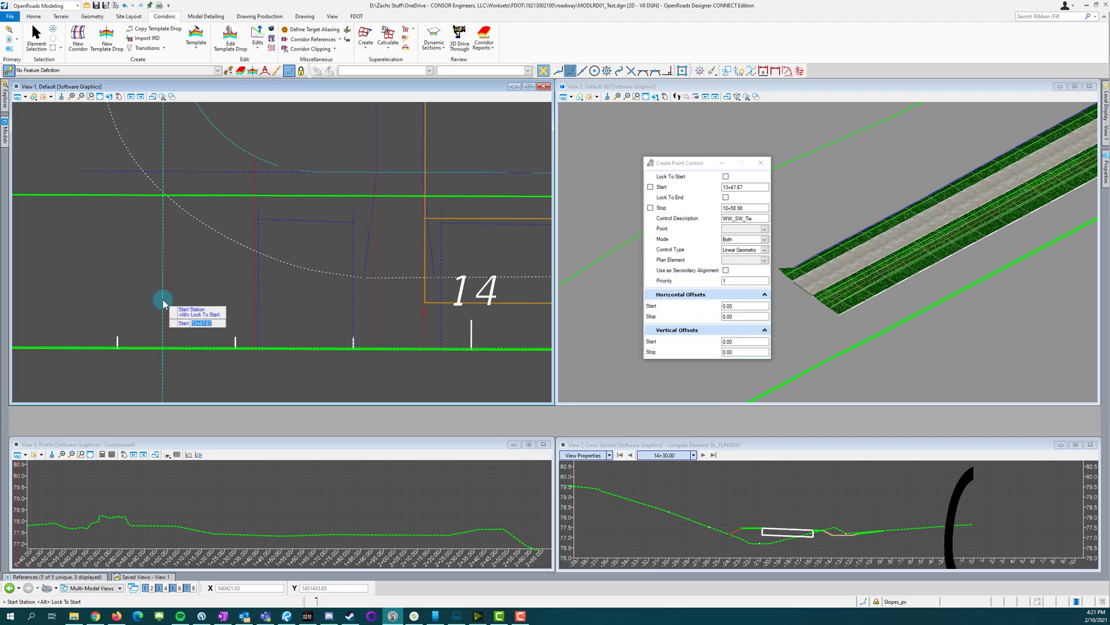
click(195, 287)
scroll(32, 275, down, 2)
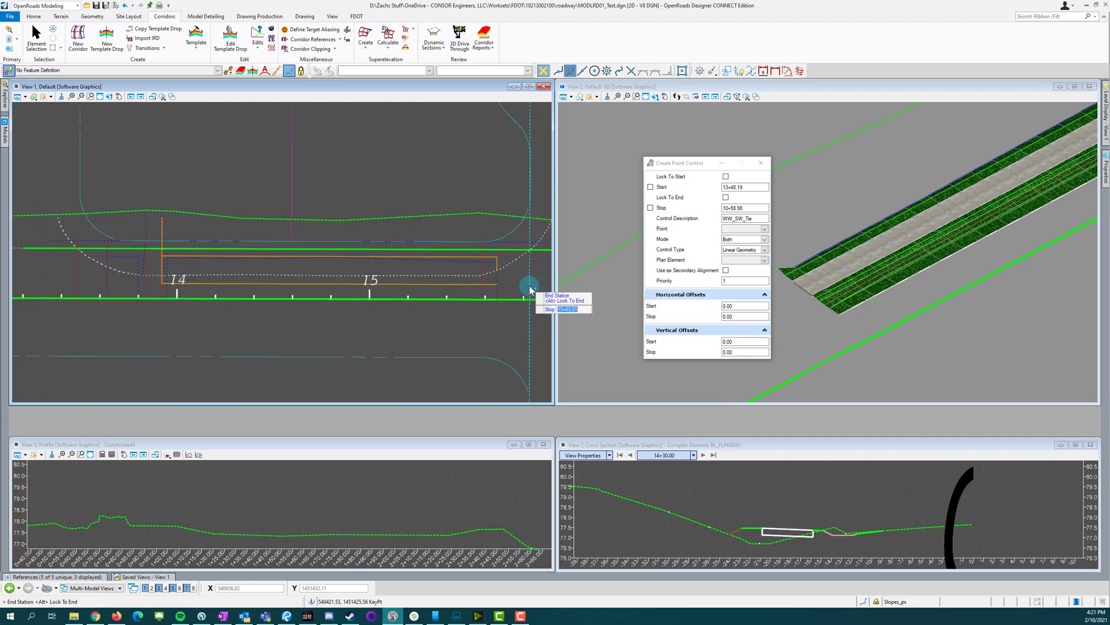
click(507, 286)
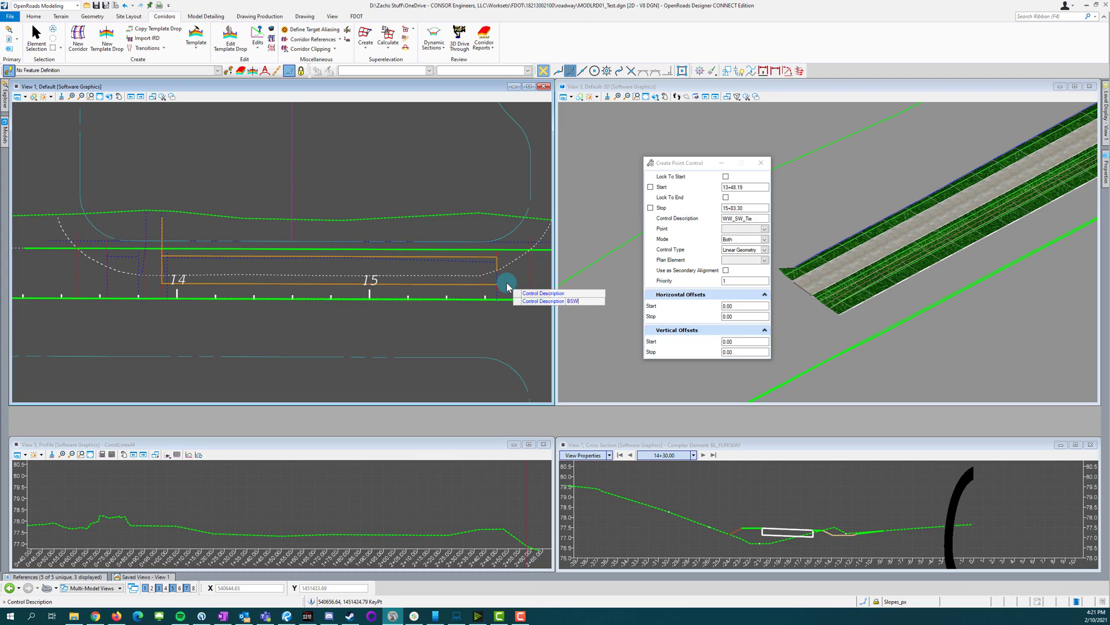
key(Return)
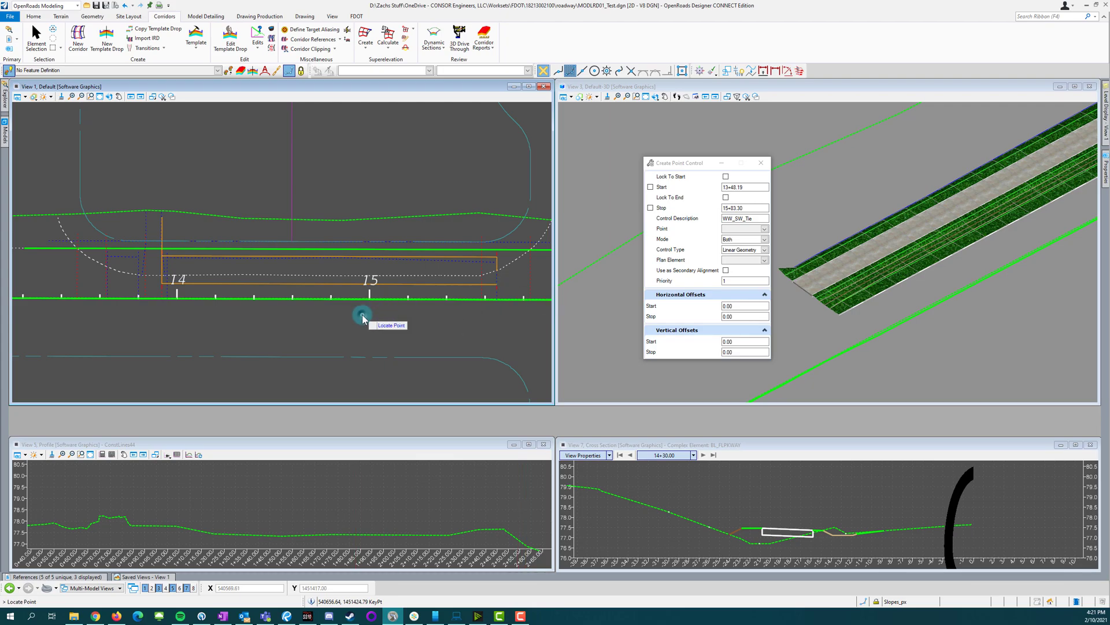
Step: Finish the BSW control on point REF with Horizontal mode, Linear Geometry and plan element BSW_LT-1, not used as secondary alignment
click(764, 230)
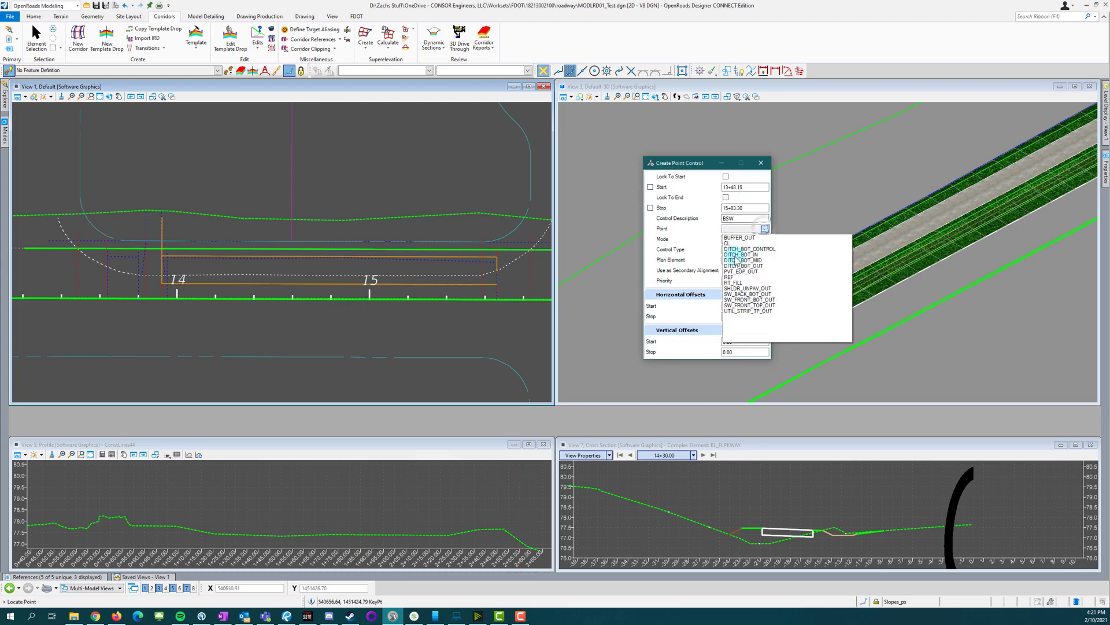
click(730, 275)
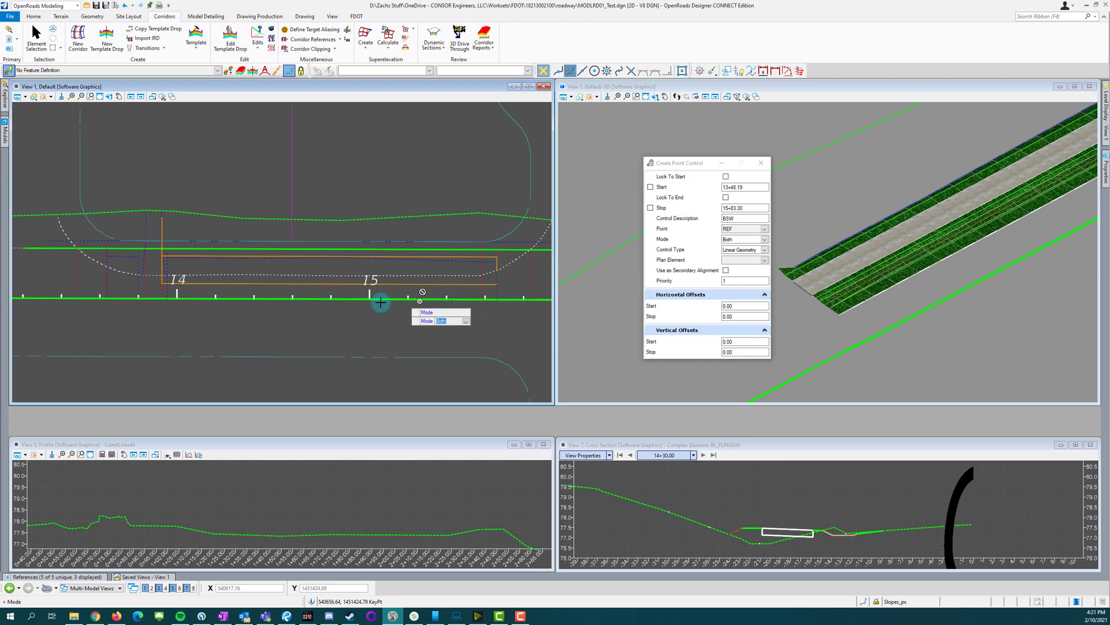
key(Down)
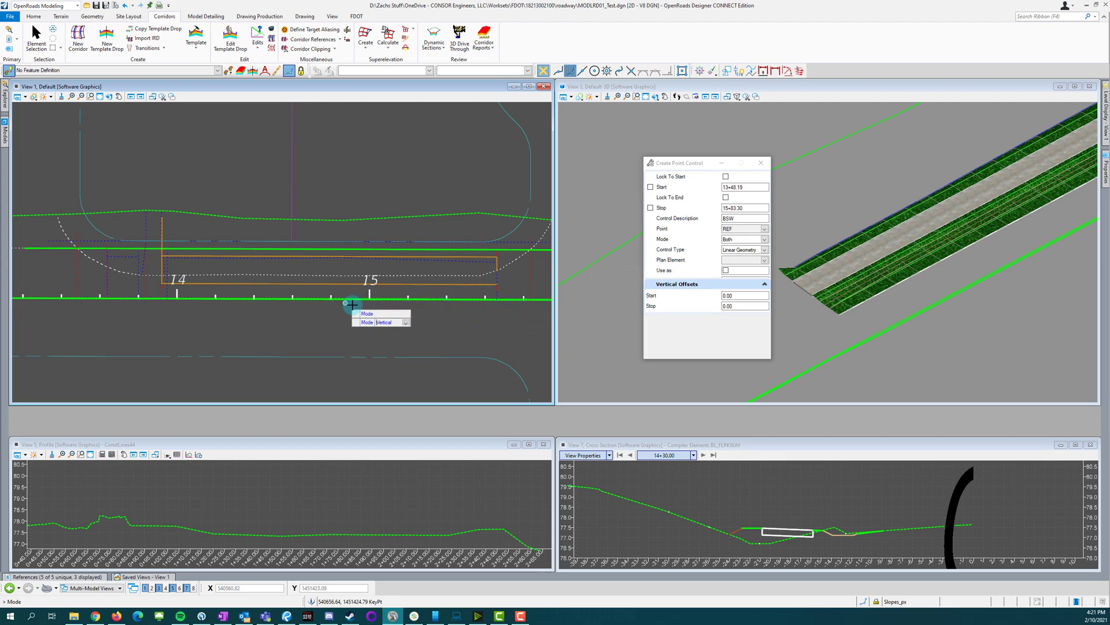
key(Return)
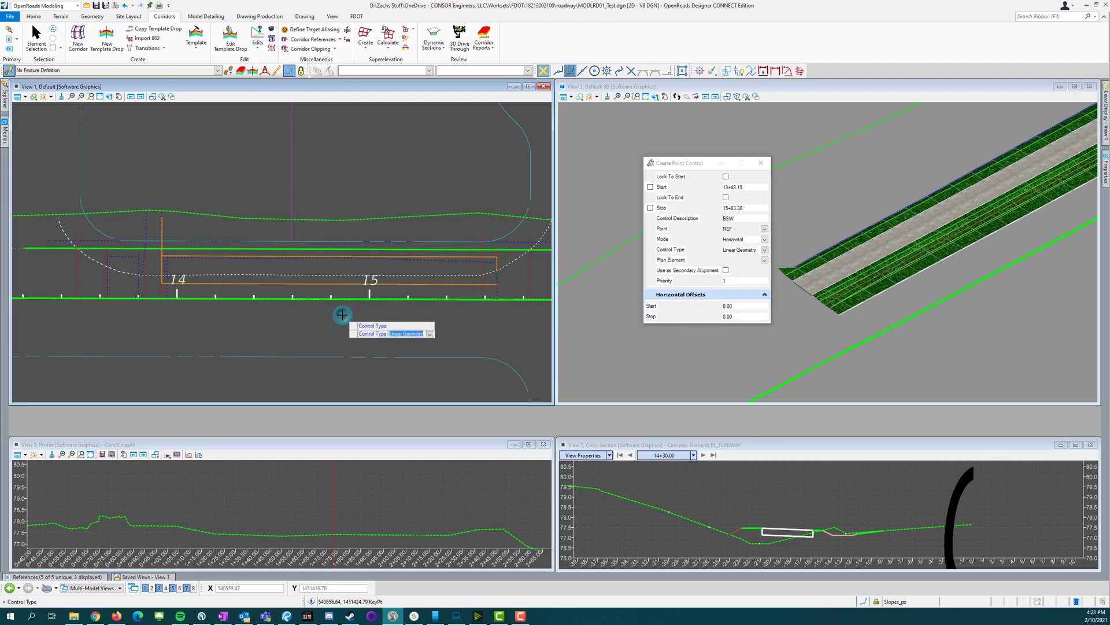
key(Return)
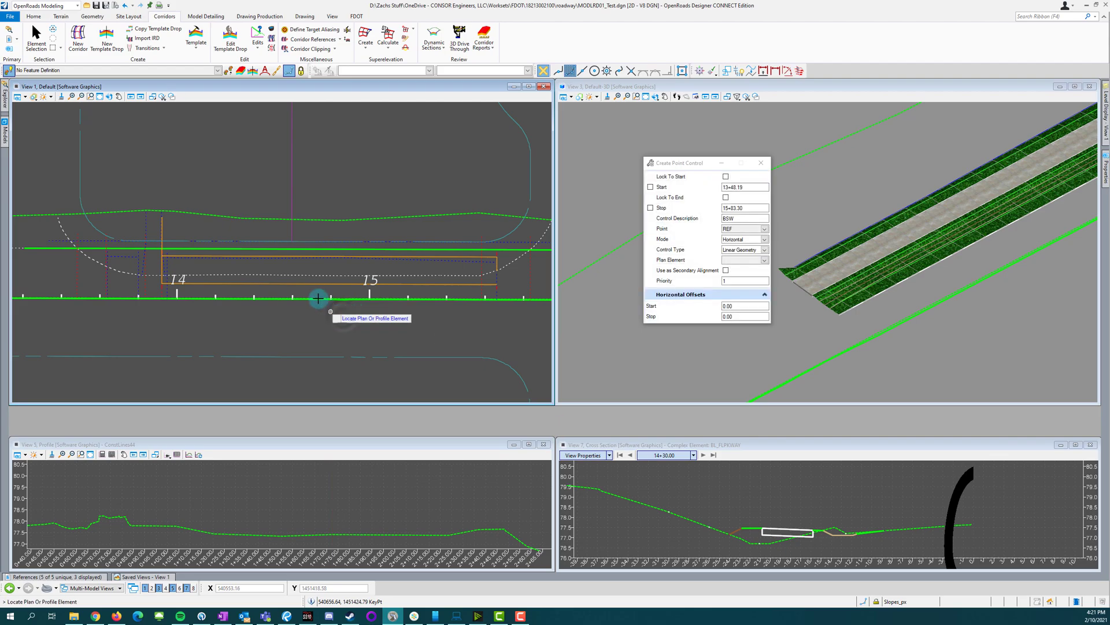
click(283, 250)
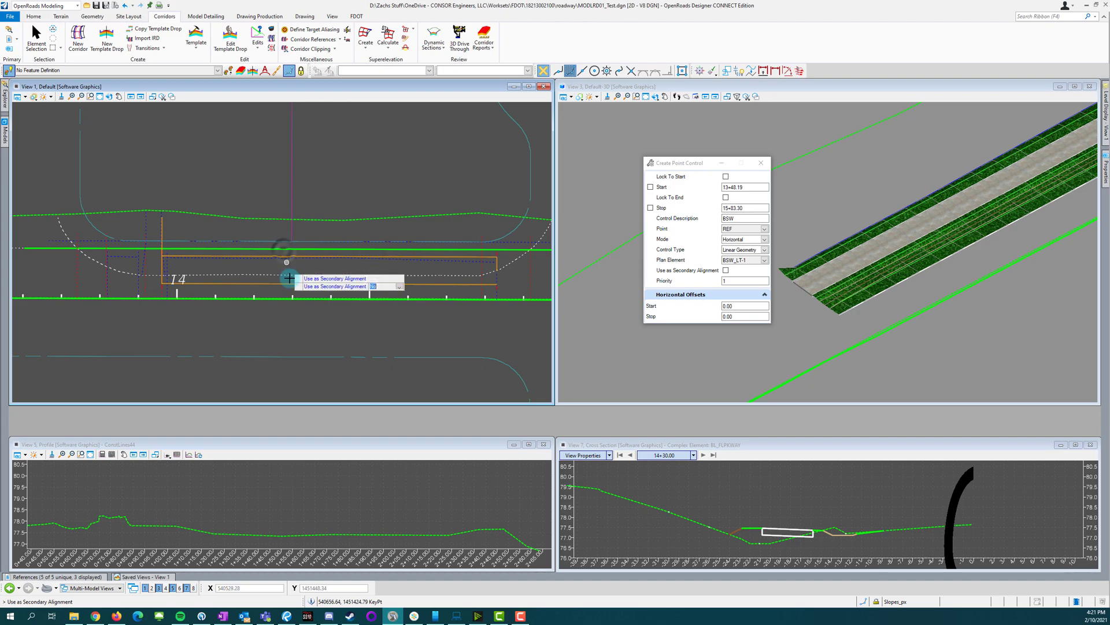
key(Return)
key(Return)
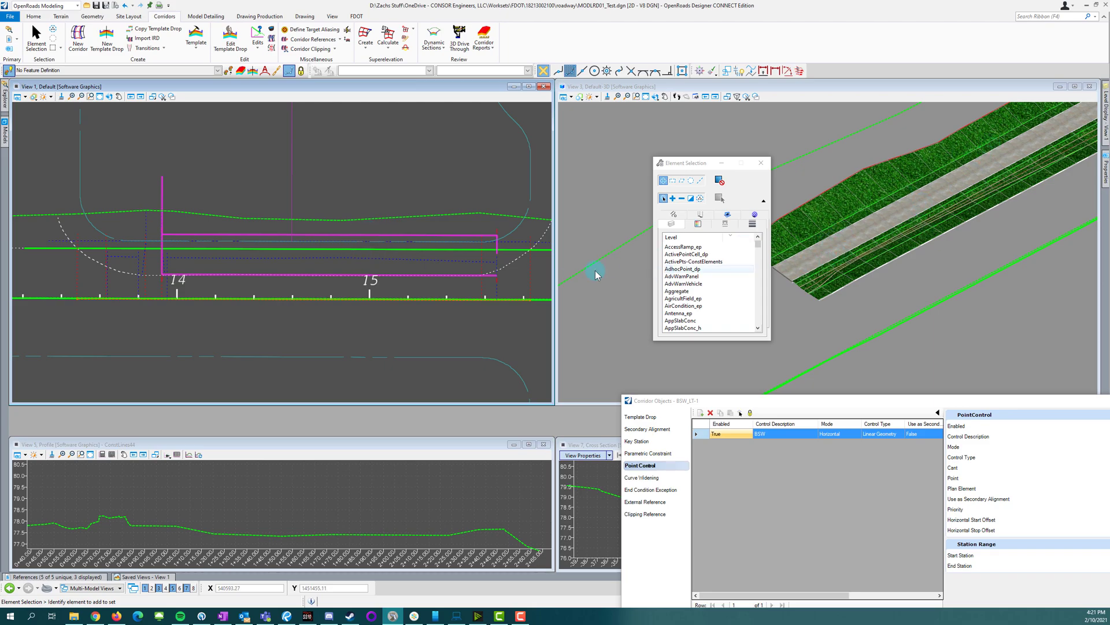
scroll(810, 280, down, 1)
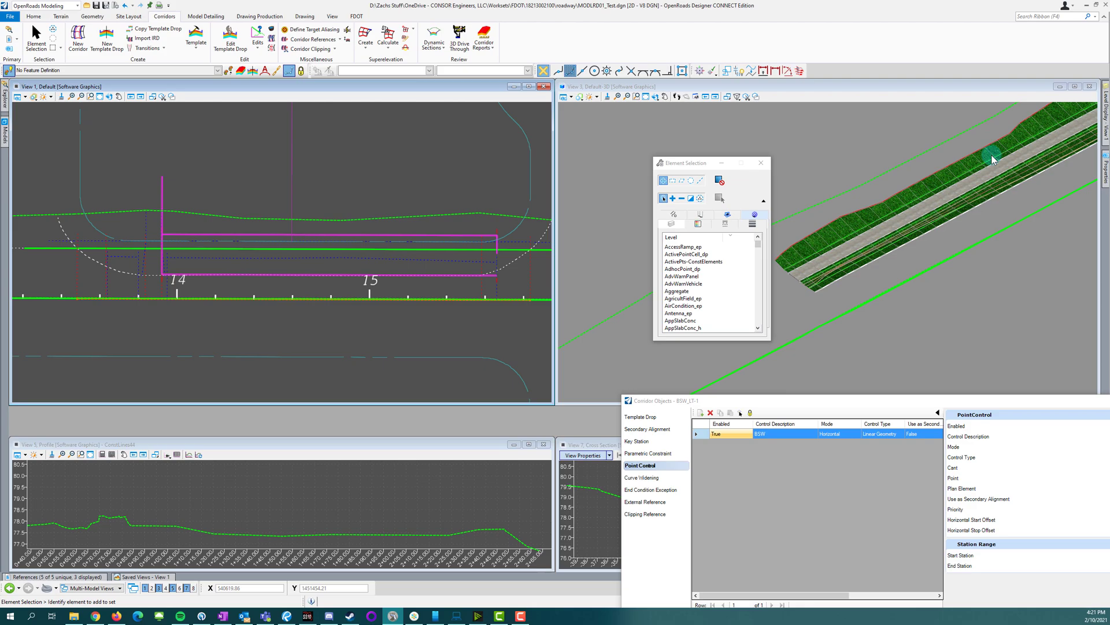
Step: Add a second point control from station 13+48.19 to 15+83.30 with the description BSW_Vert
click(701, 414)
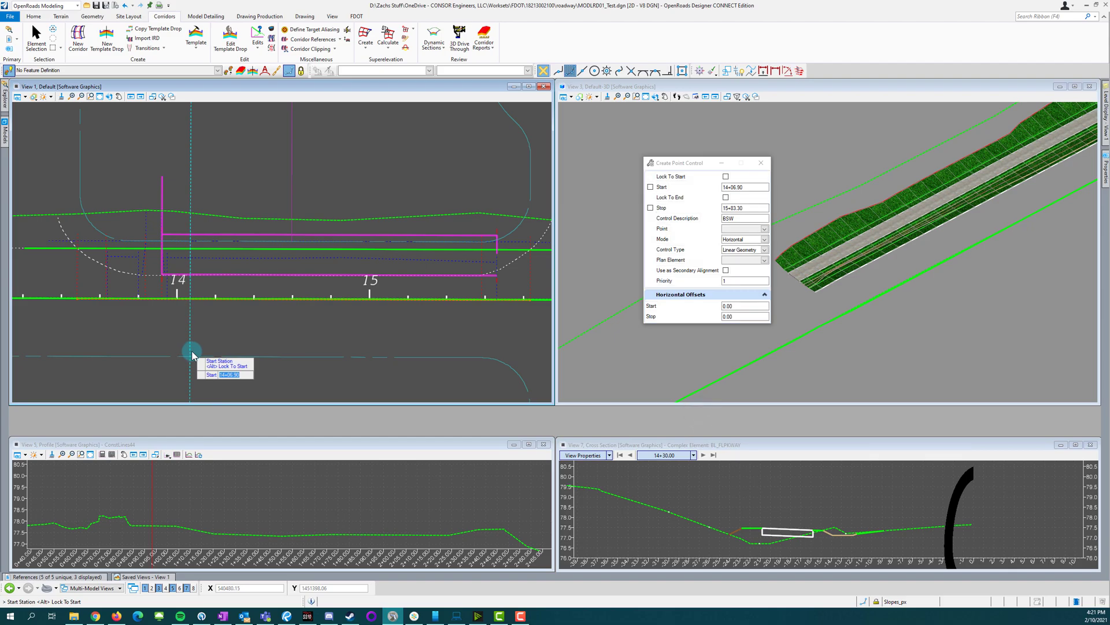
click(86, 284)
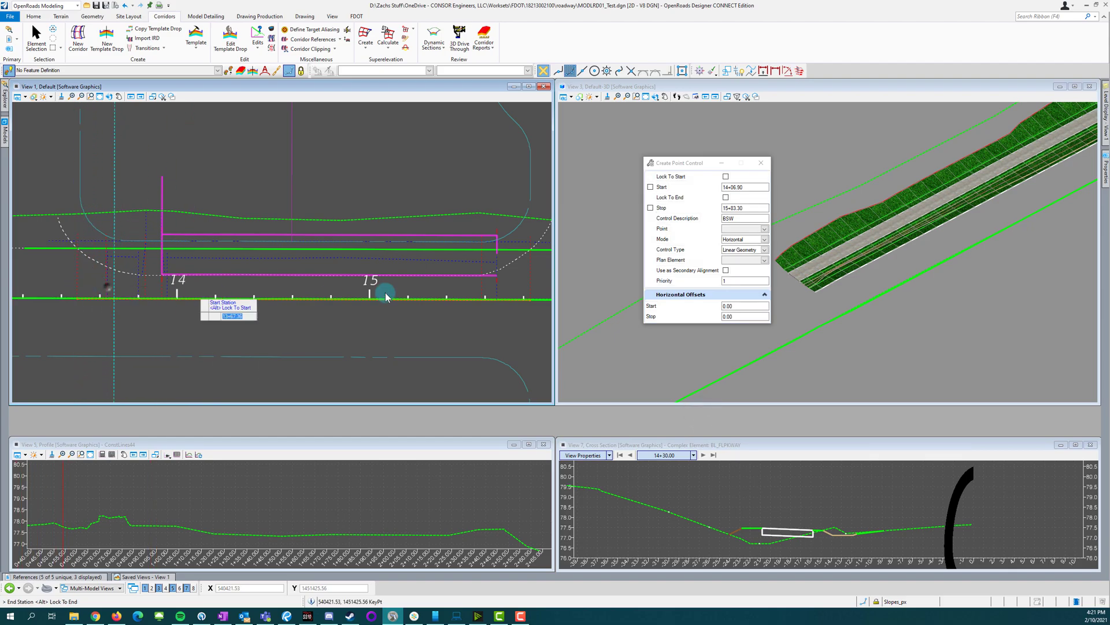
click(533, 286)
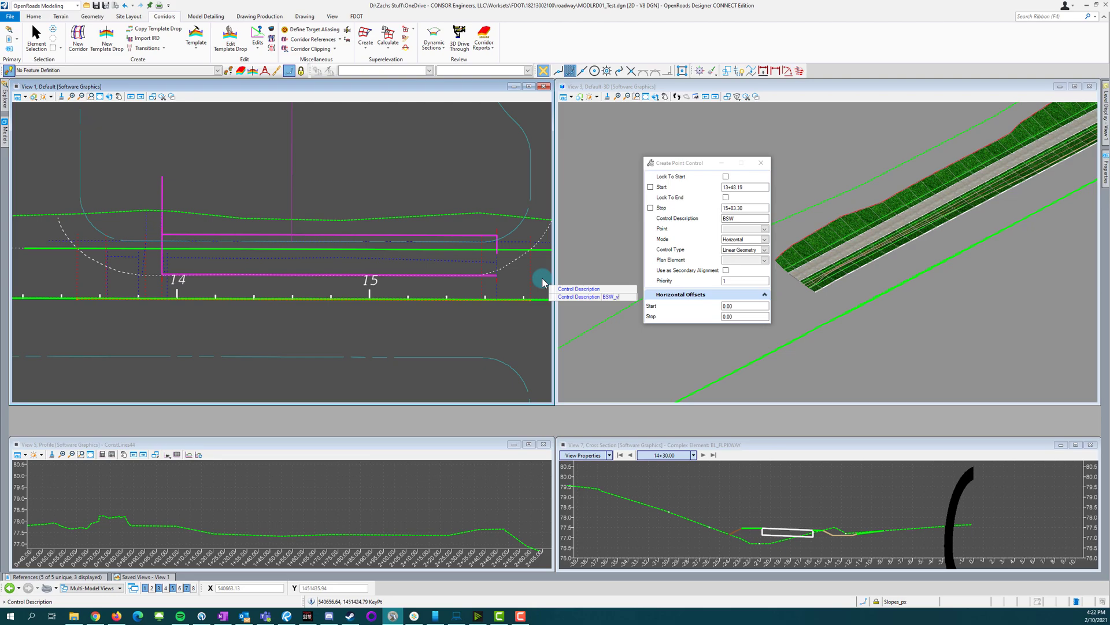
text(_V)
key(Return)
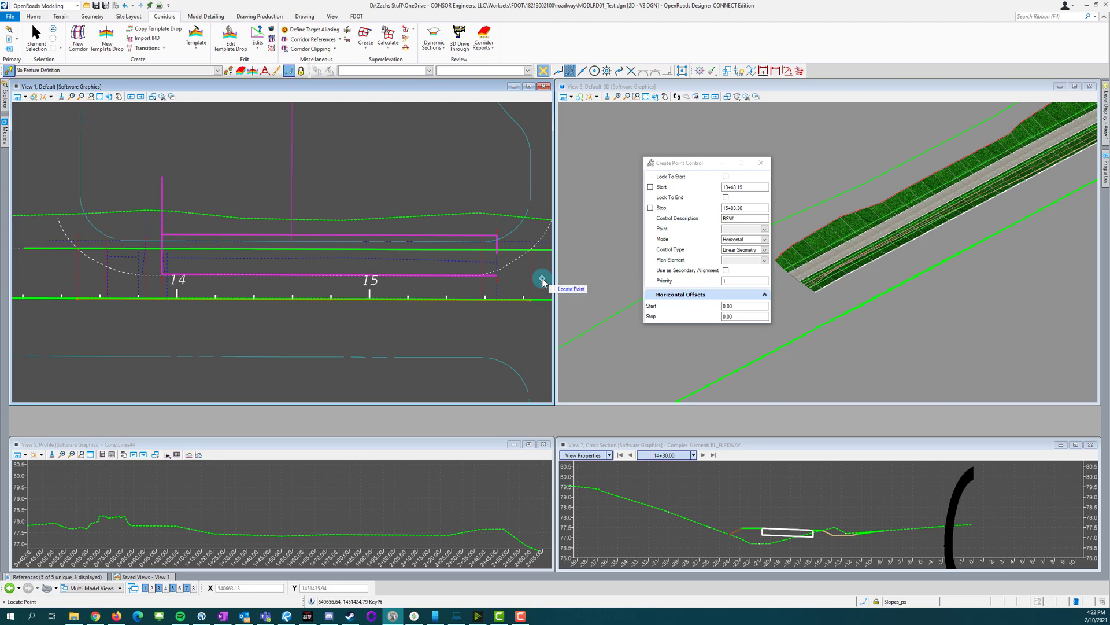
Step: Set the BSW_Vert control to point REF, Vertical mode and Linear Geometry control type
click(765, 229)
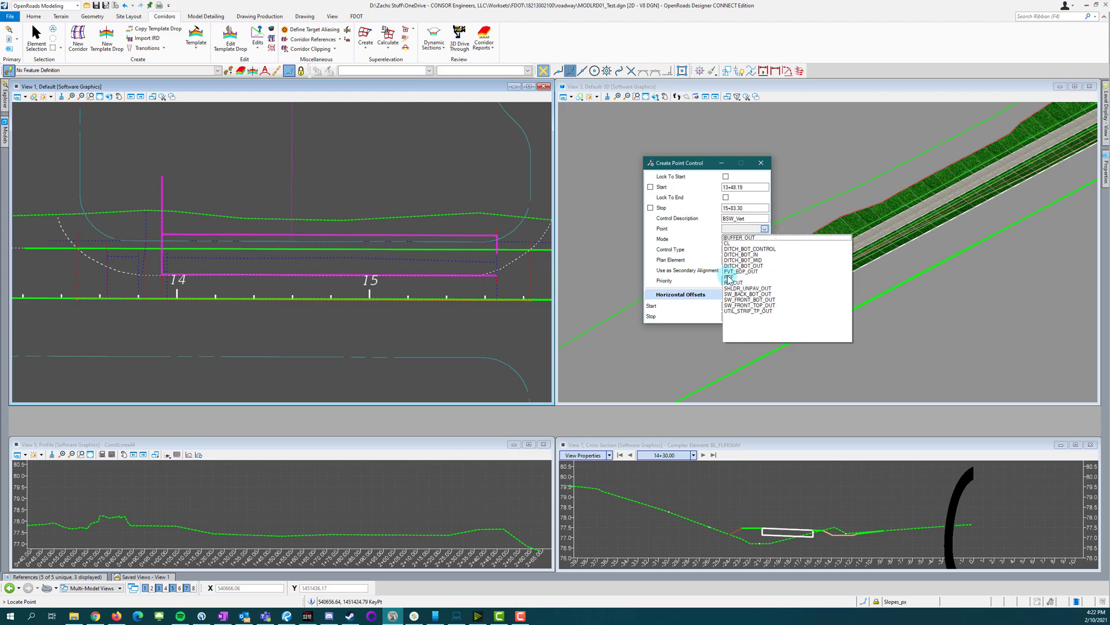
click(728, 277)
click(765, 240)
click(736, 248)
click(765, 240)
click(743, 255)
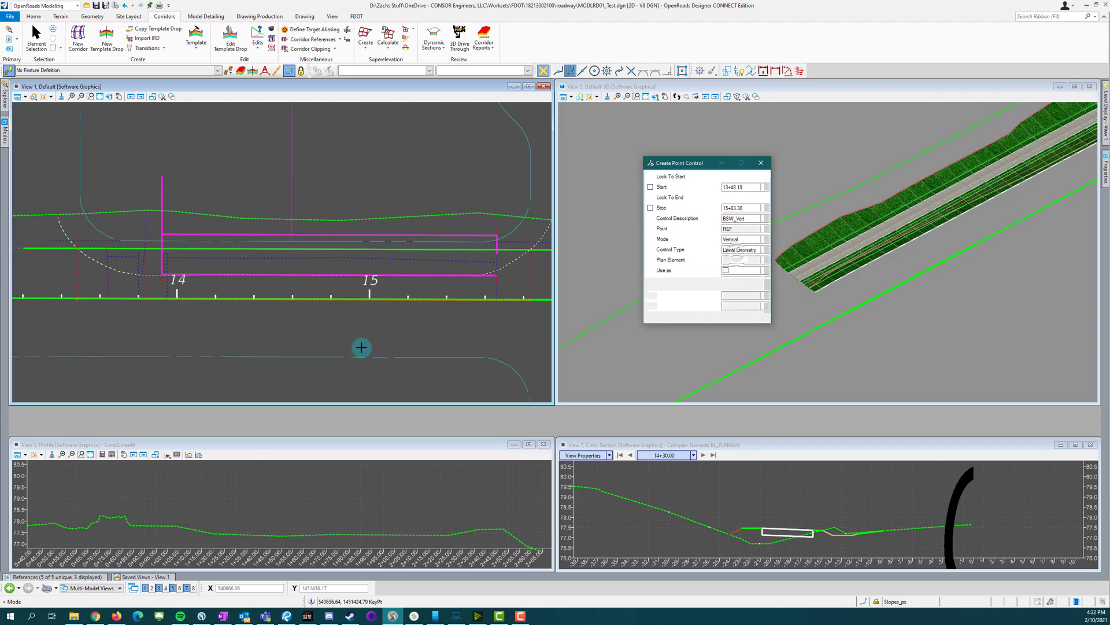
click(349, 328)
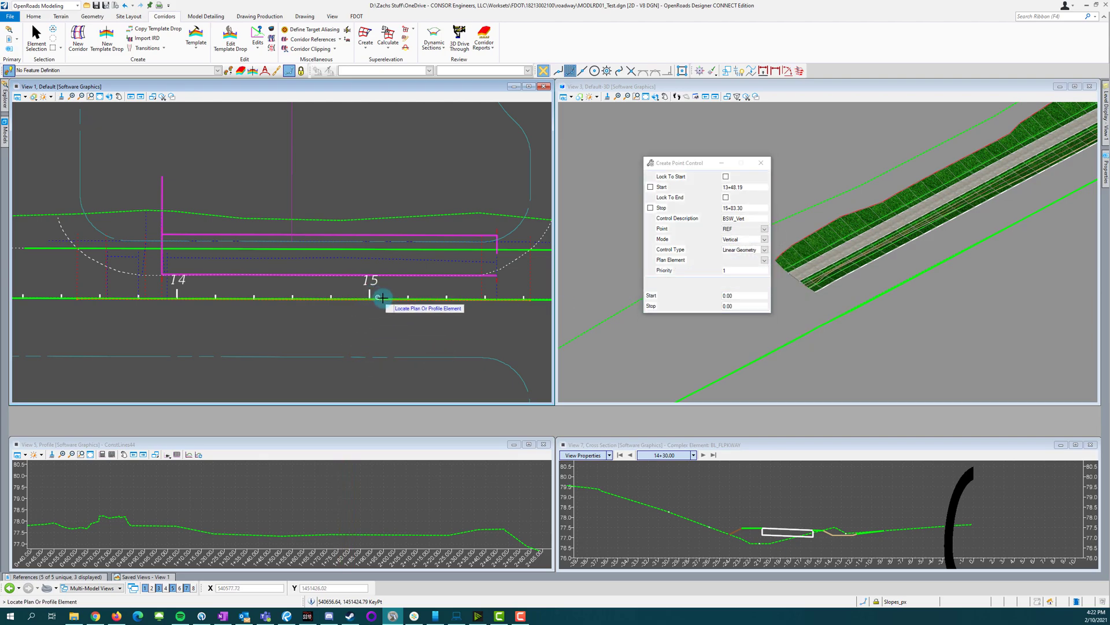
Step: Finish the BSW_Vert control with BL_FLPKWAY as the plan element and BSW_LT-1 as the profile element
scroll(543, 309, up, 3)
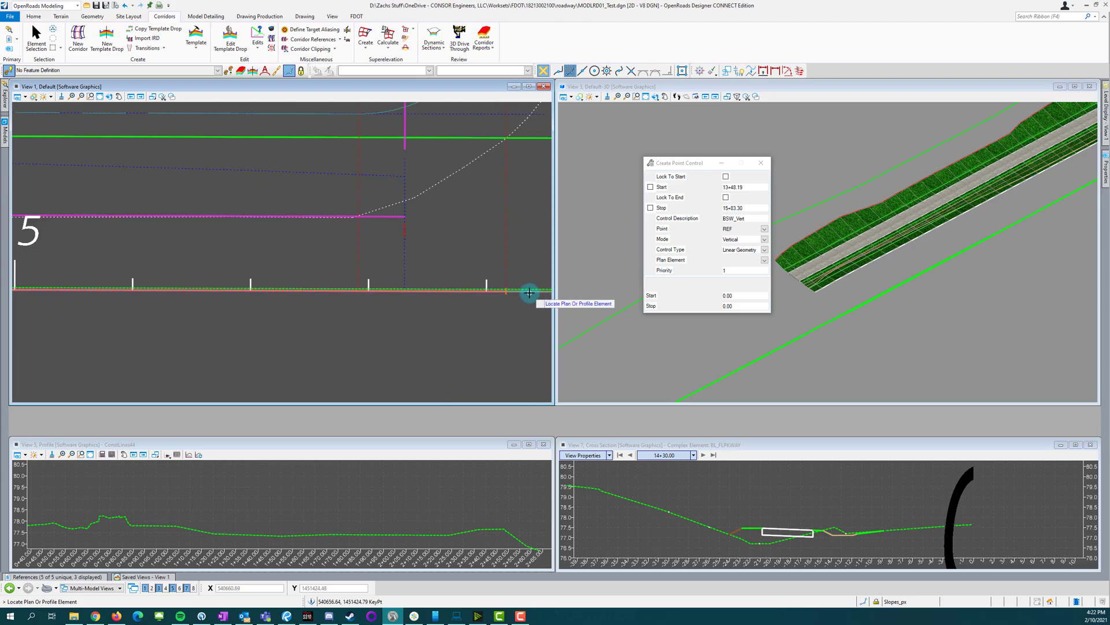
click(529, 292)
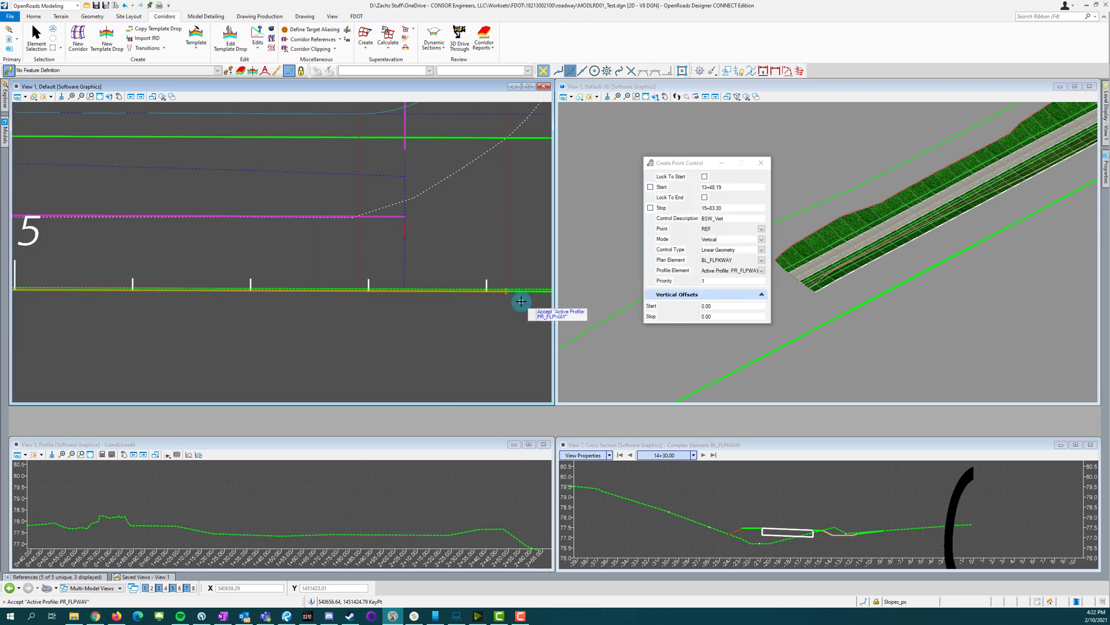
click(762, 271)
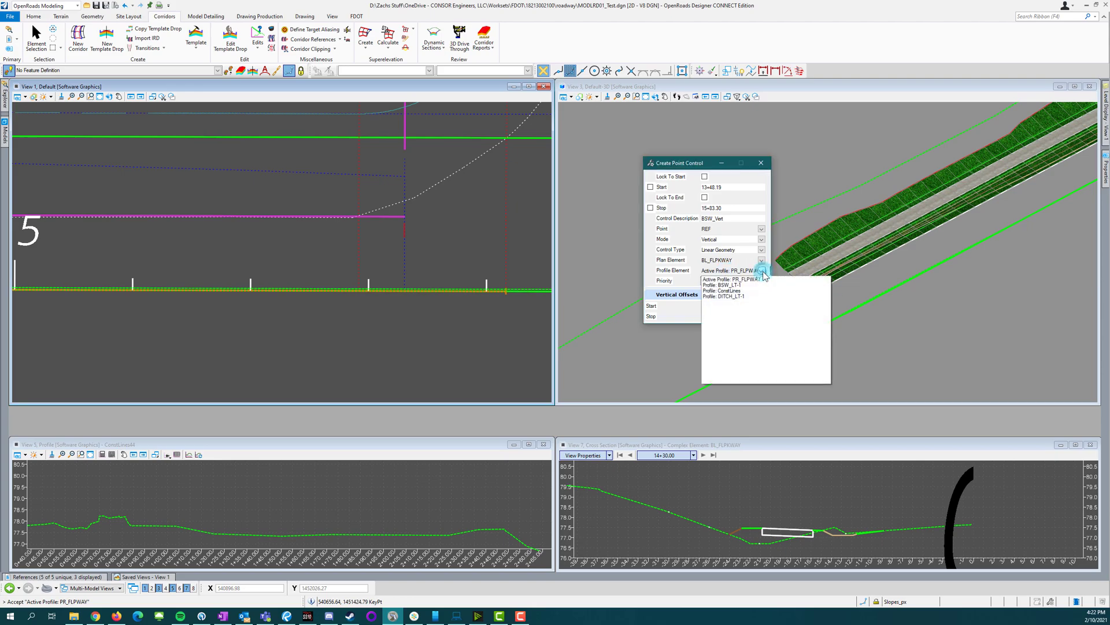
click(723, 285)
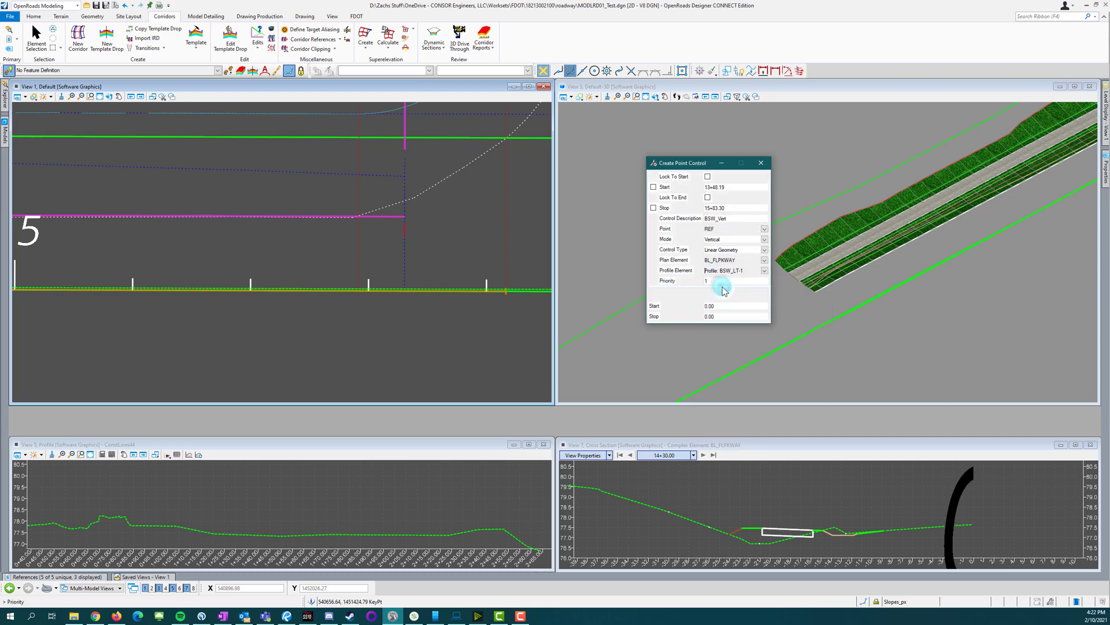
click(313, 324)
click(311, 322)
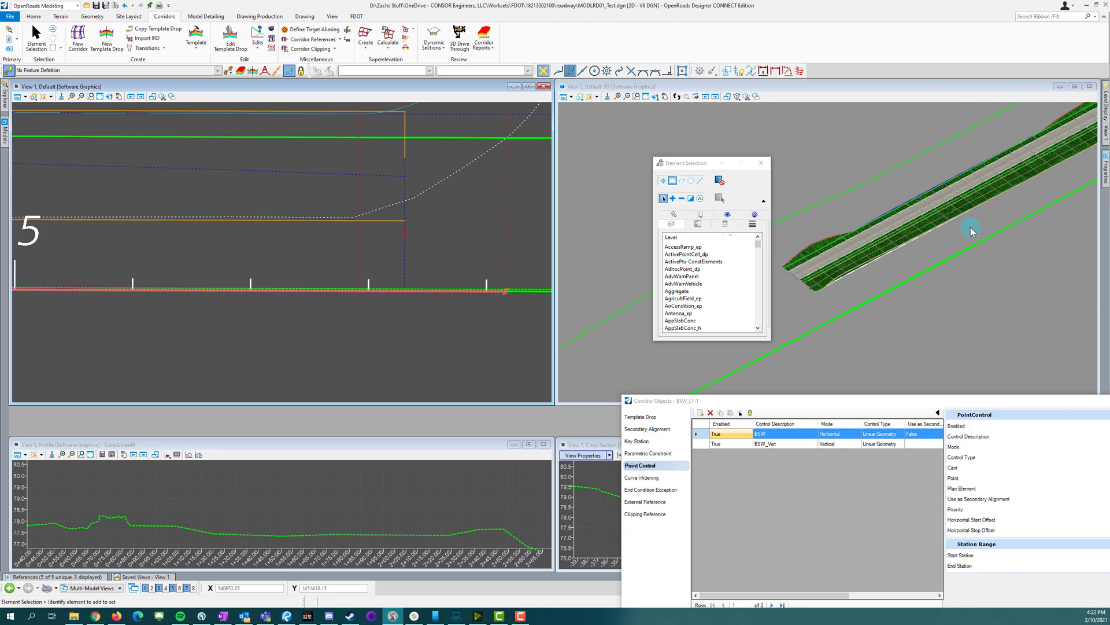
Step: Examine how the reprocessed corridor follows the back-of-sidewalk controls in the 3D view and compare its extents with the plan linework
scroll(845, 234, up, 2)
scroll(977, 174, up, 3)
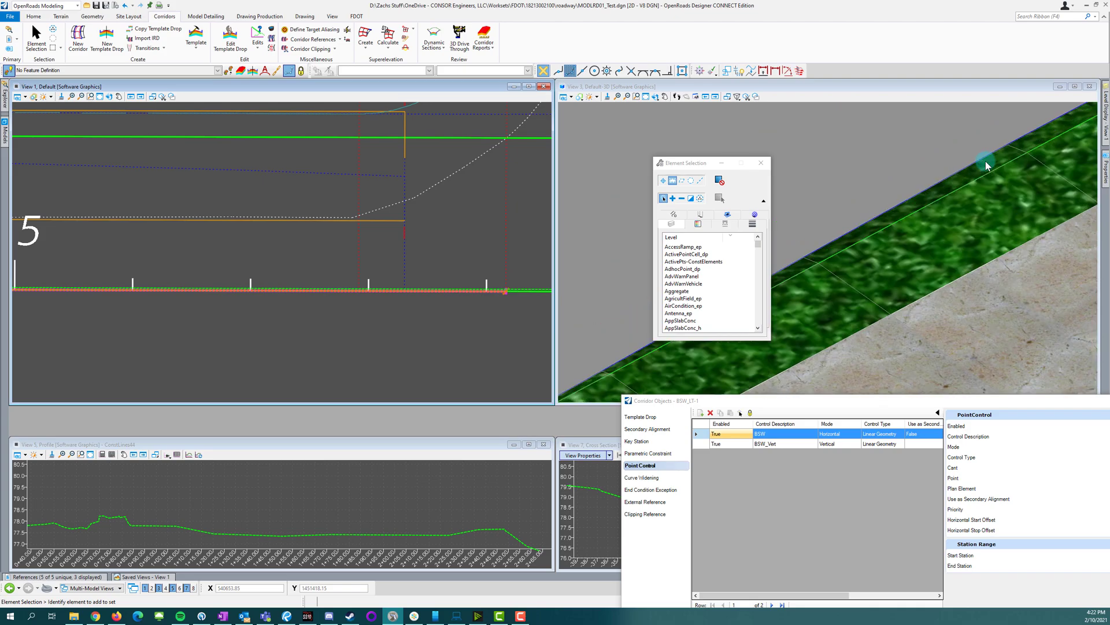
scroll(975, 183, down, 2)
click(265, 344)
drag(680, 168, 940, 347)
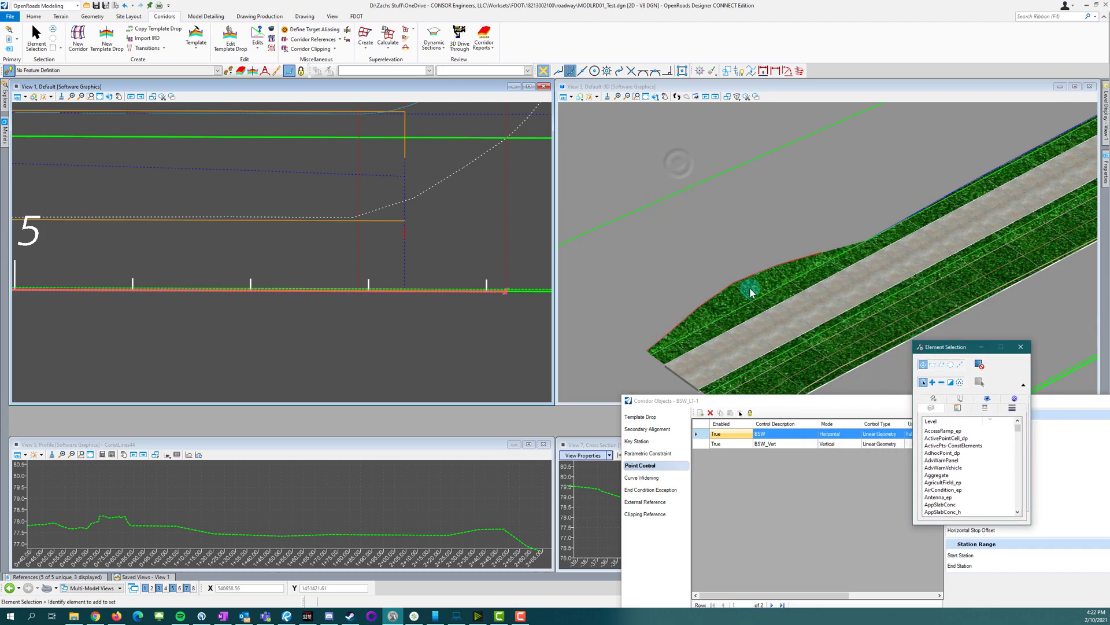
scroll(606, 283, down, 3)
scroll(864, 195, up, 2)
scroll(864, 195, down, 4)
scroll(702, 270, up, 3)
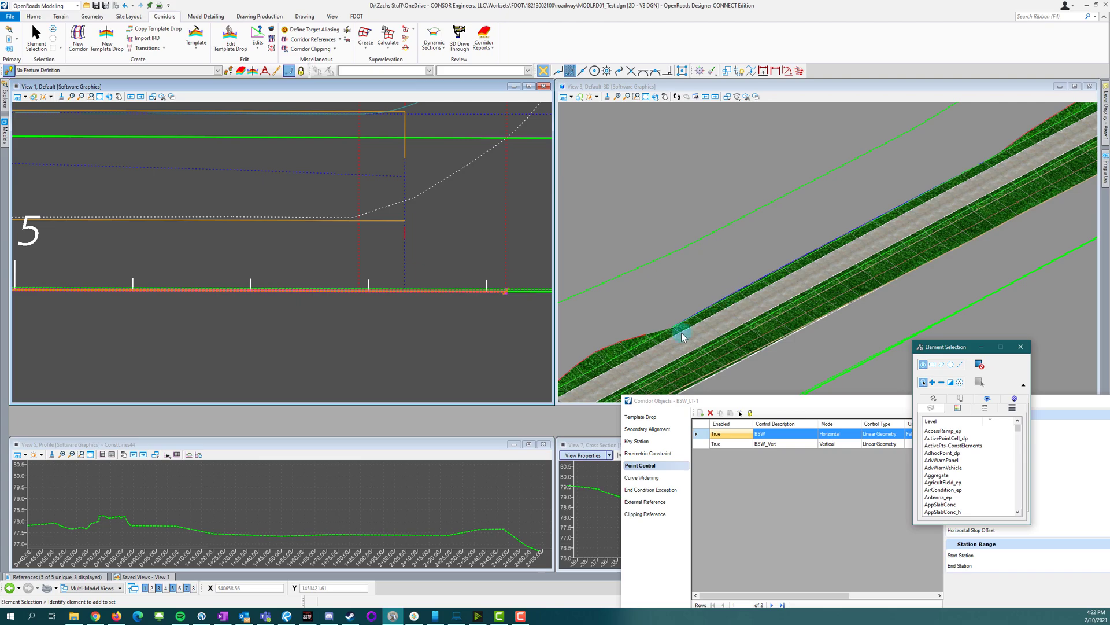
scroll(675, 304, down, 3)
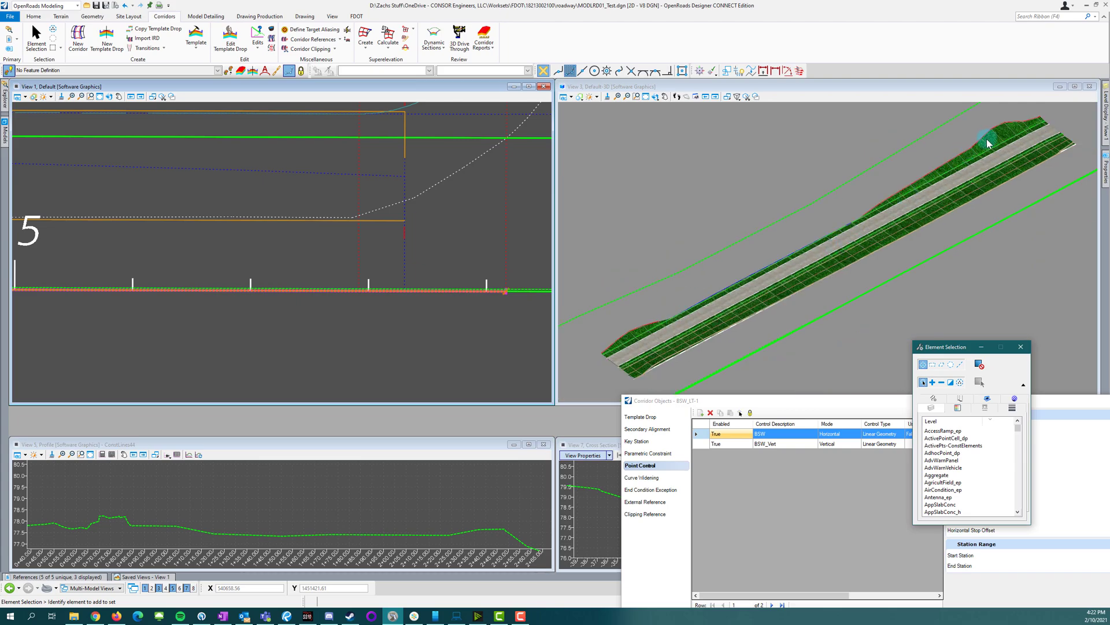
scroll(363, 298, down, 3)
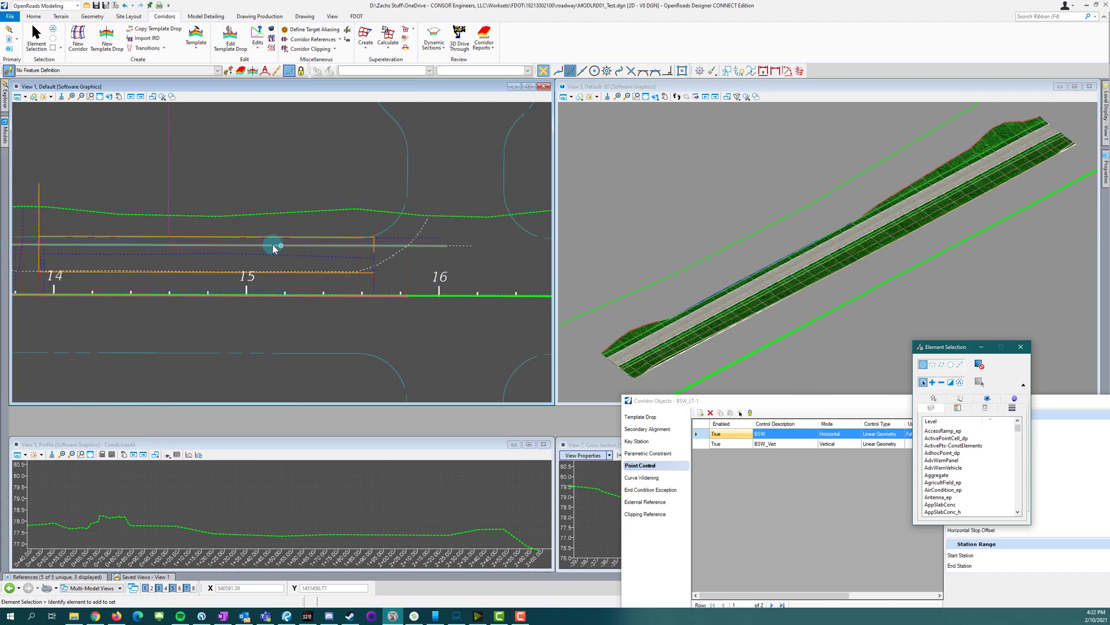
scroll(154, 248, up, 3)
scroll(470, 259, down, 3)
scroll(139, 259, down, 2)
scroll(386, 272, up, 3)
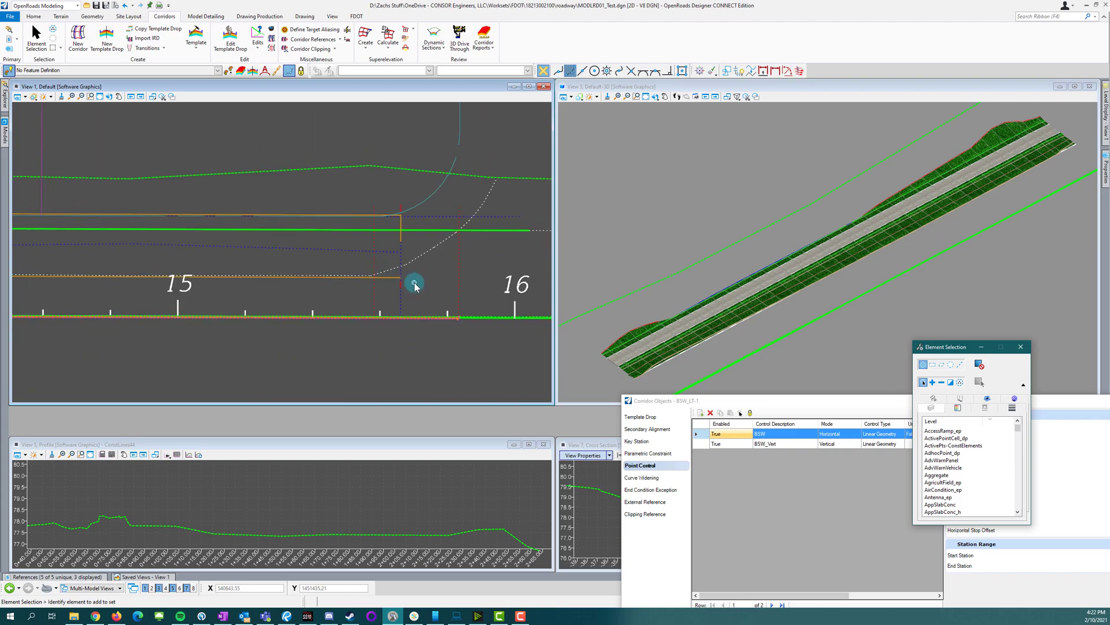
click(718, 302)
scroll(449, 244, down, 2)
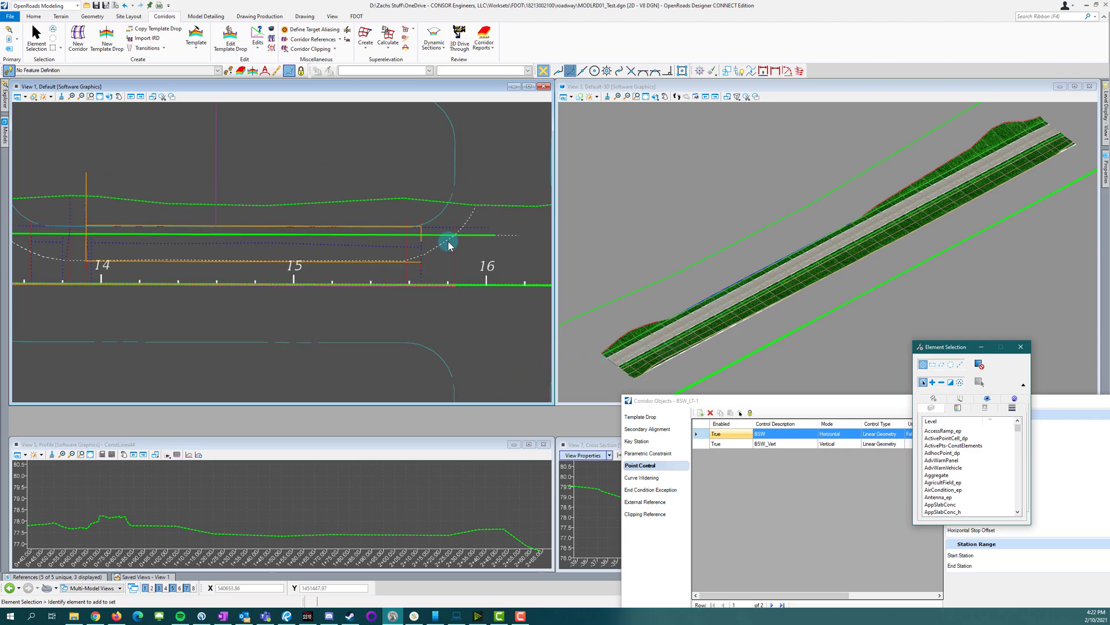
Step: Add a third point control from station 13+48.19 to 15+83.30 with the description EOP_Exist
click(700, 413)
middle_drag(363, 308, 187, 310)
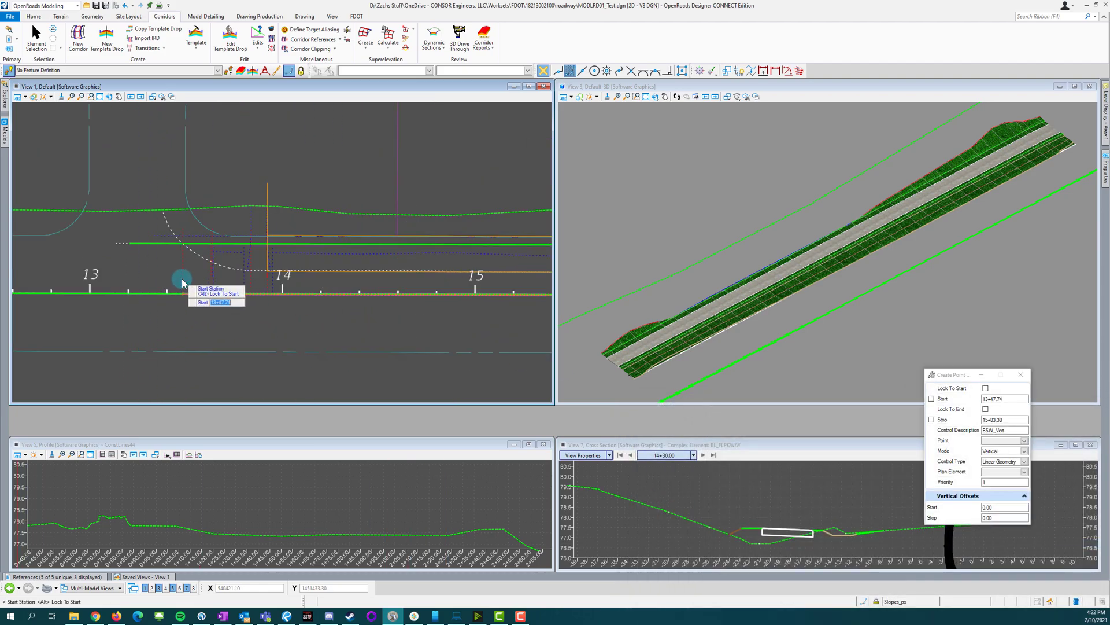
click(191, 276)
scroll(180, 278, down, 2)
scroll(428, 285, up, 4)
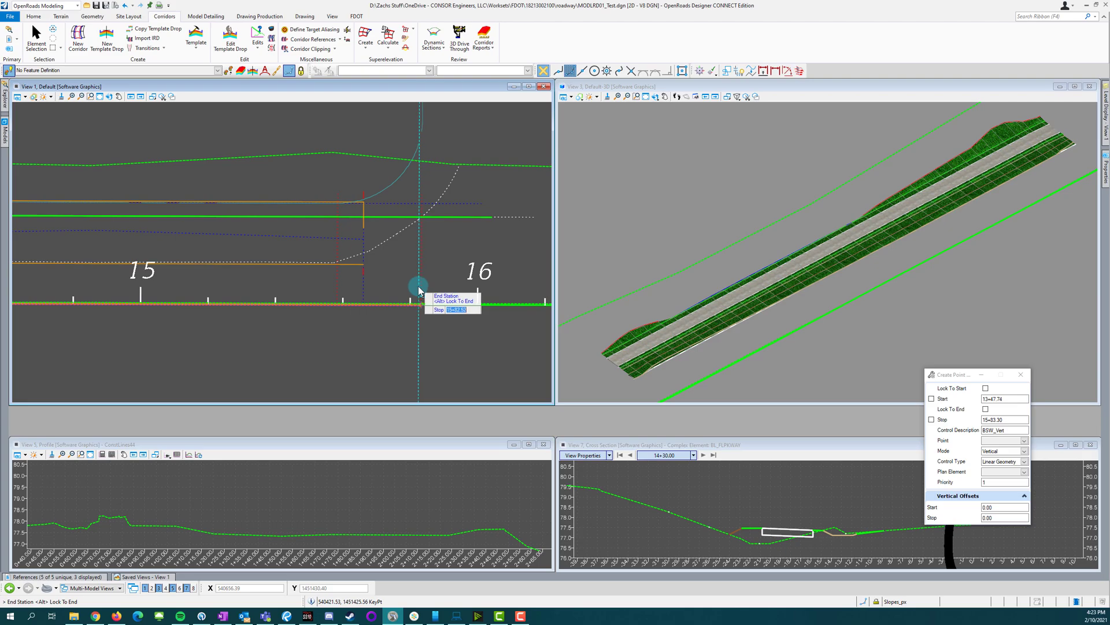
click(432, 283)
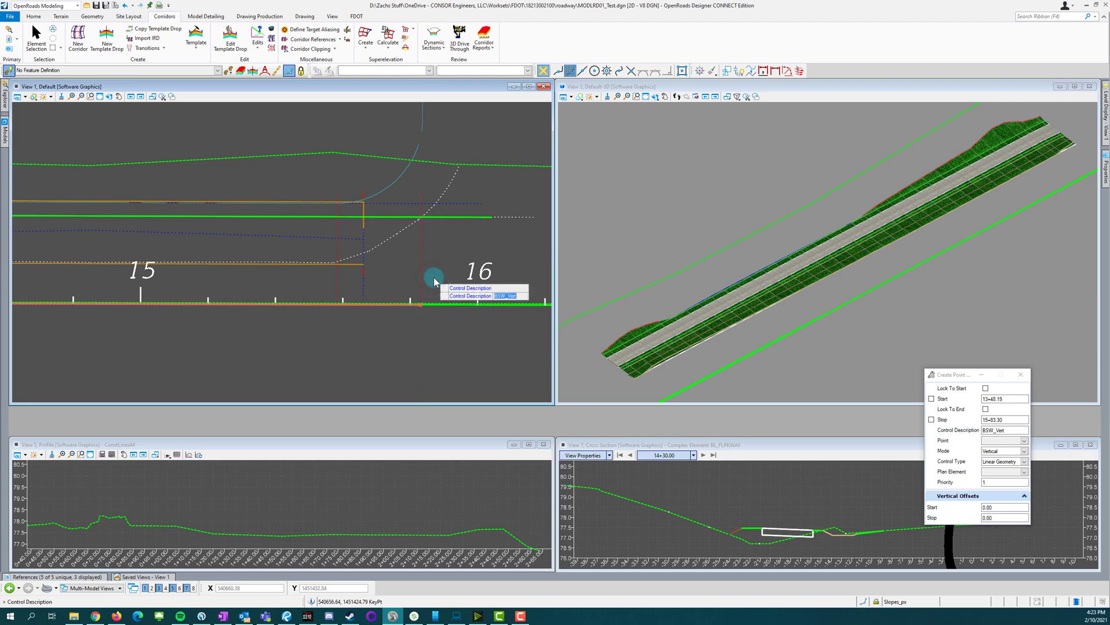
text(EOP_Exist)
click(435, 273)
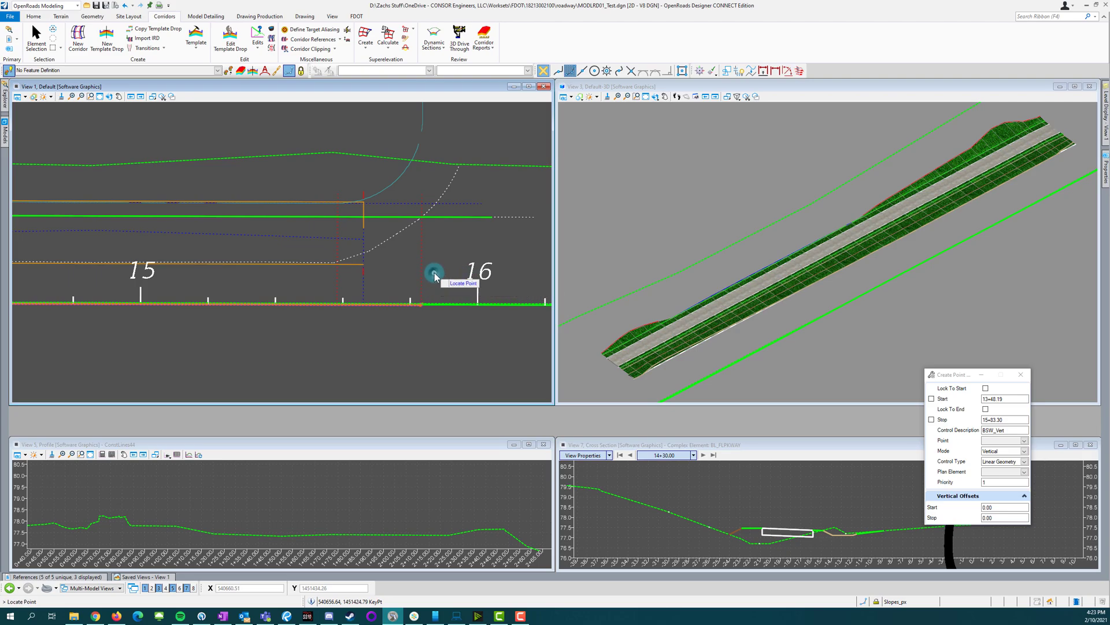
Step: Finish EOP_Exist on point PVT_EOP_OUT in Both mode with Linear Geometry, using the dotted existing edge-of-pavement line and its active profile
click(1025, 441)
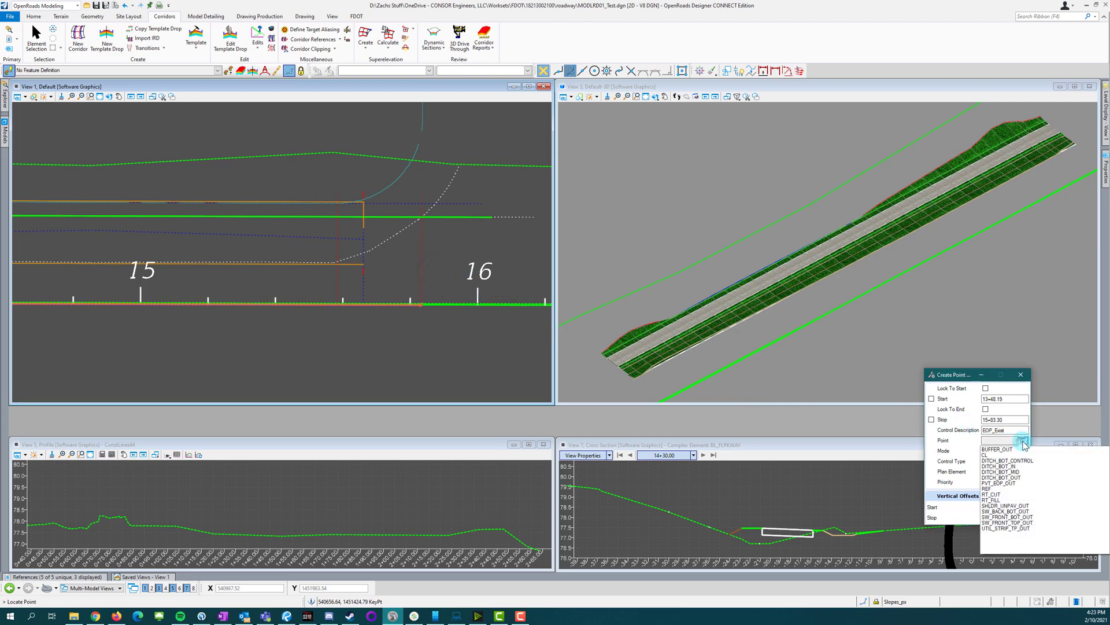
click(1015, 483)
click(1024, 451)
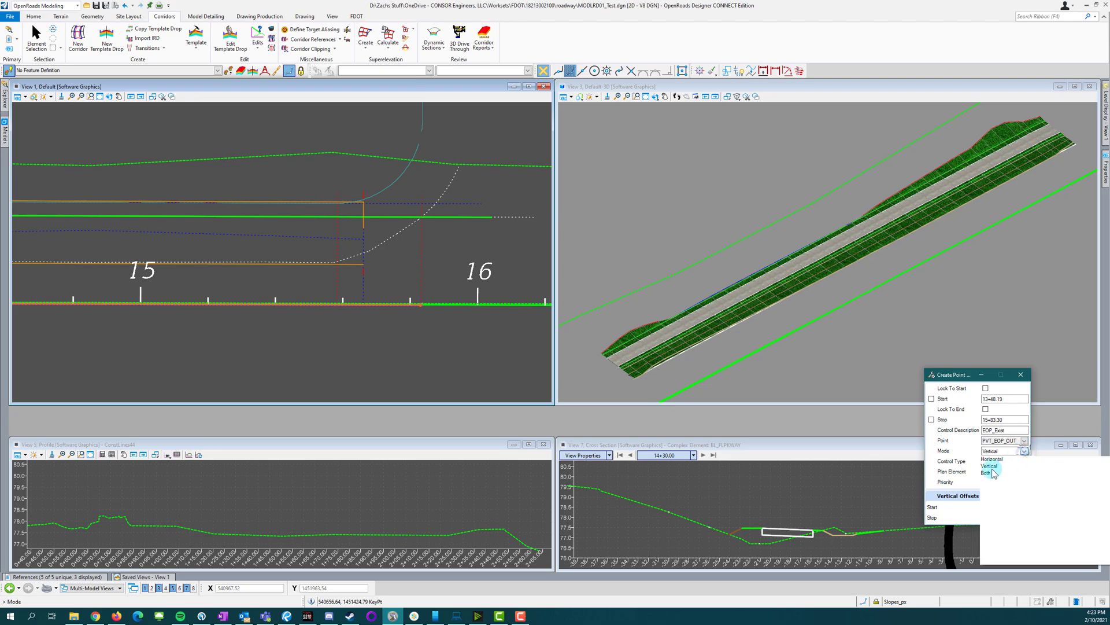
click(986, 473)
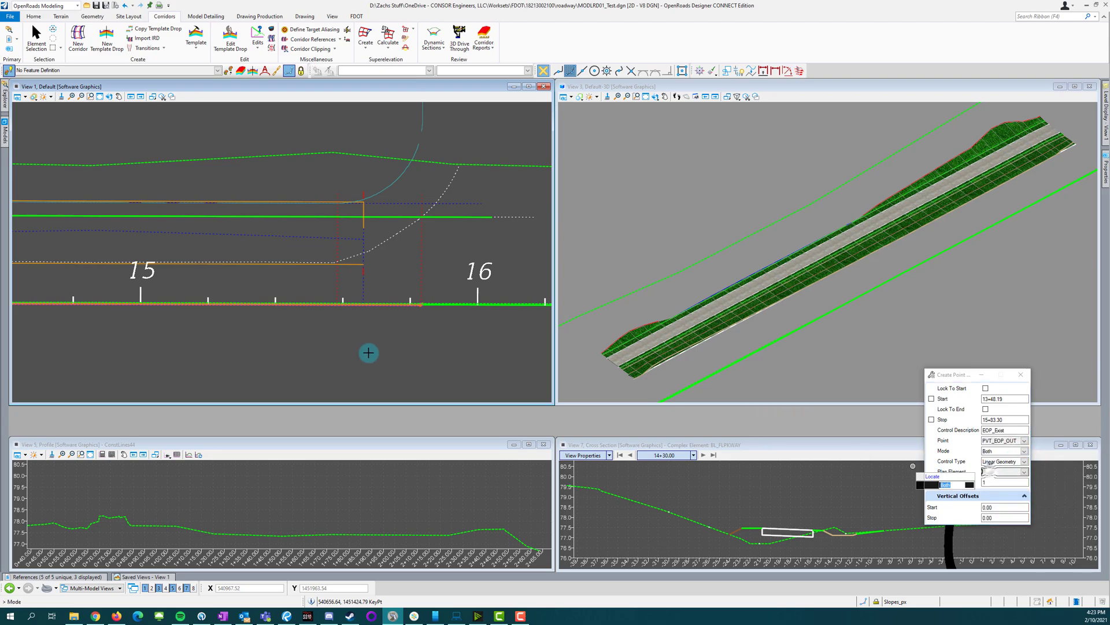
click(359, 324)
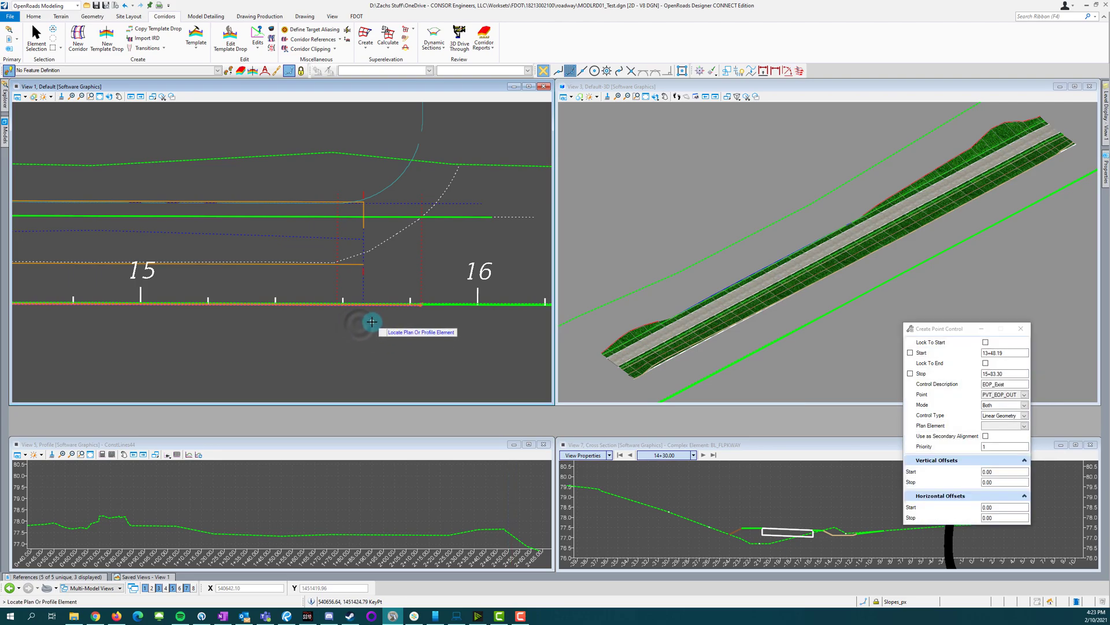
click(386, 241)
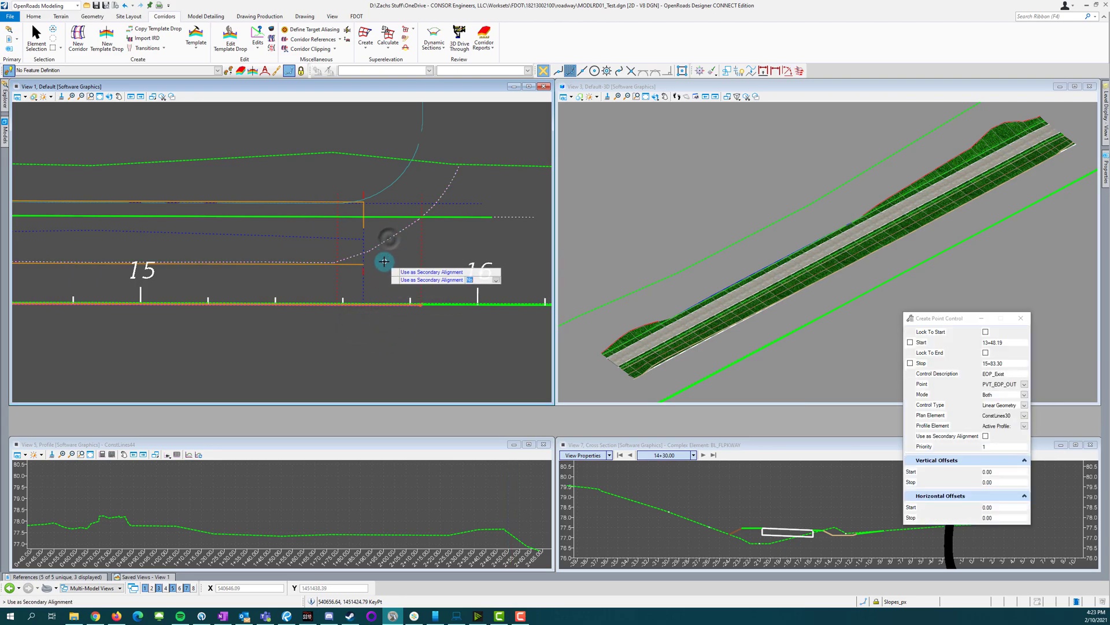
click(384, 277)
click(383, 273)
click(384, 273)
click(384, 273)
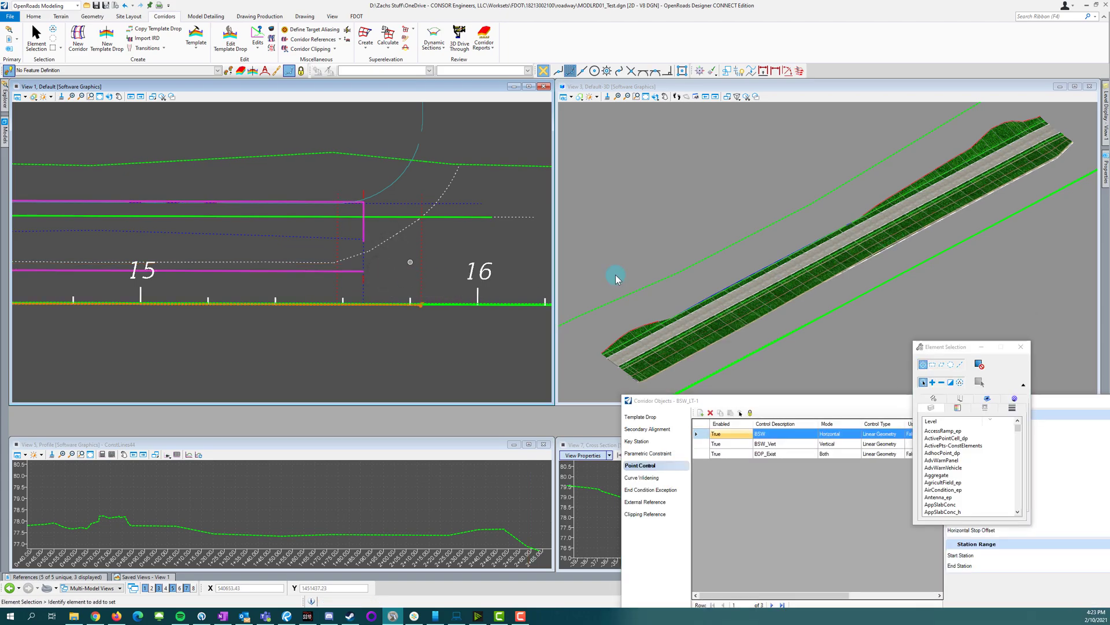
Step: Rotate the 3D view and examine the corridor's pavement-side edge and its end near the driveway
scroll(650, 370, up, 3)
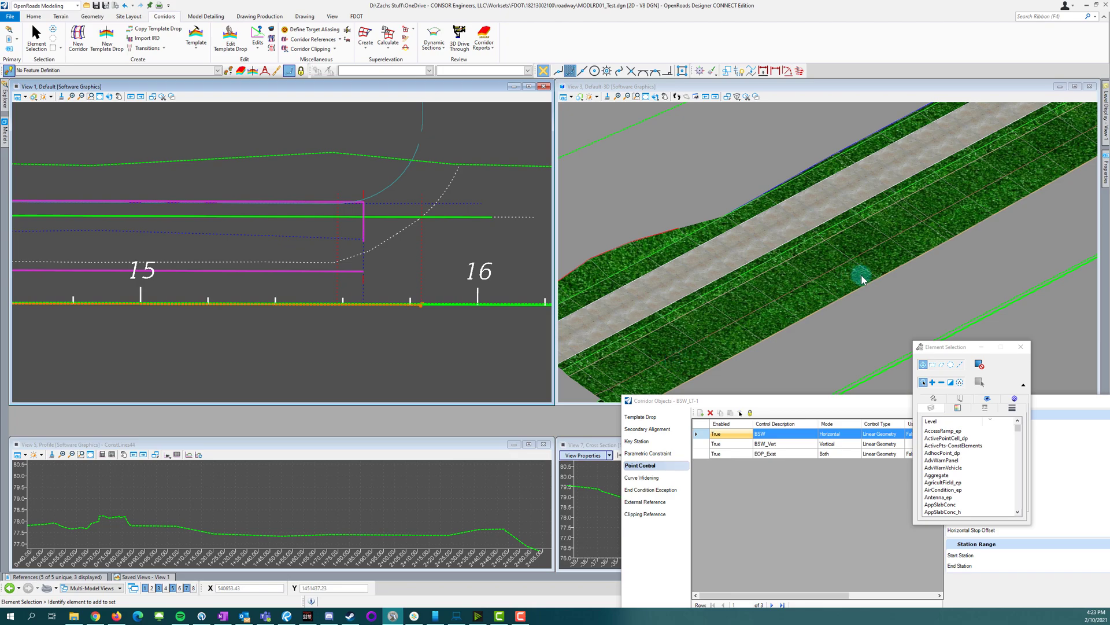
scroll(868, 289, down, 2)
click(875, 302)
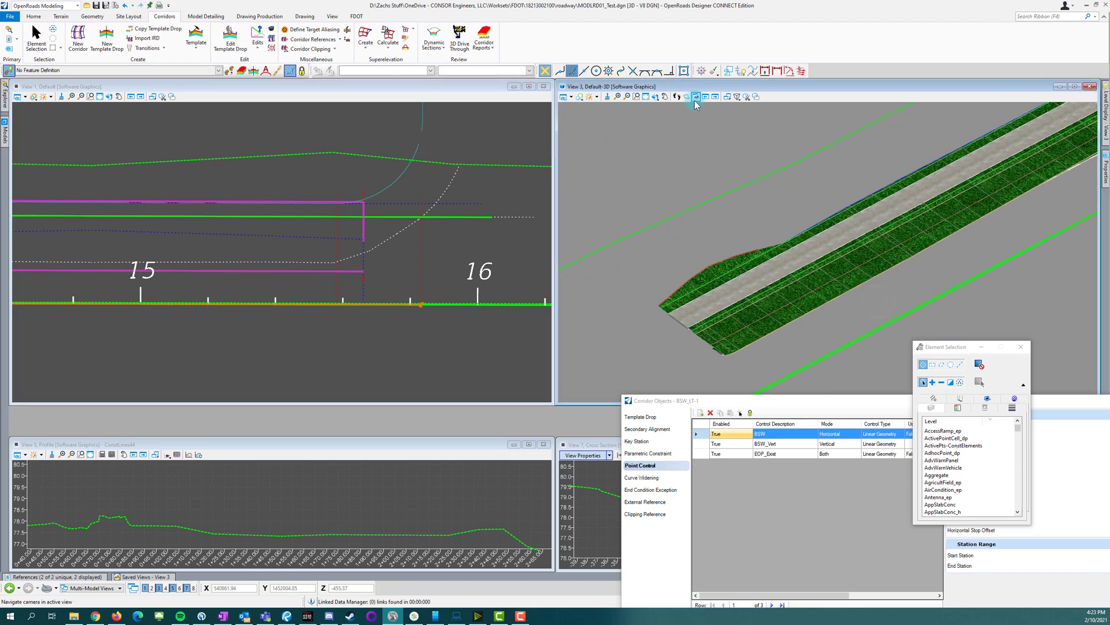
click(657, 98)
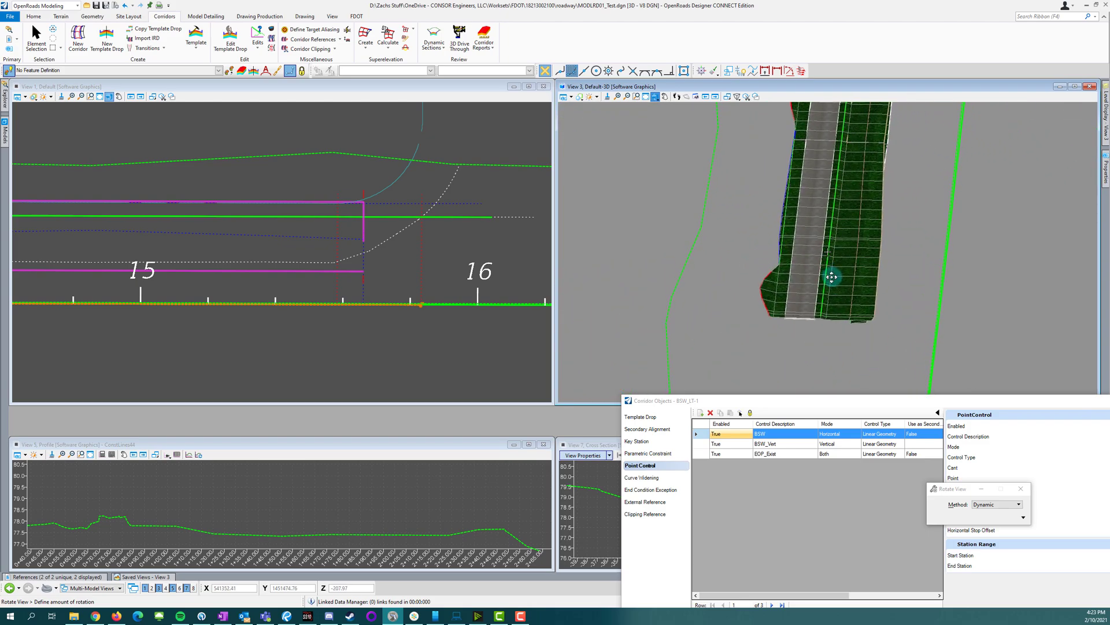
shift+middle_drag(795, 275, 720, 312)
scroll(838, 252, down, 2)
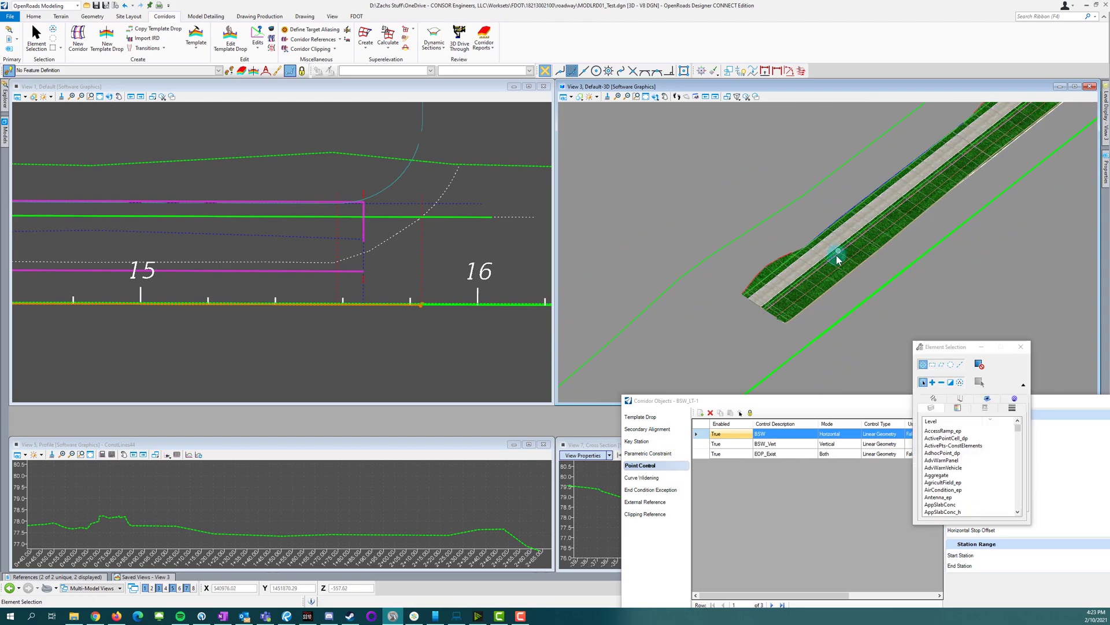
scroll(758, 328, up, 2)
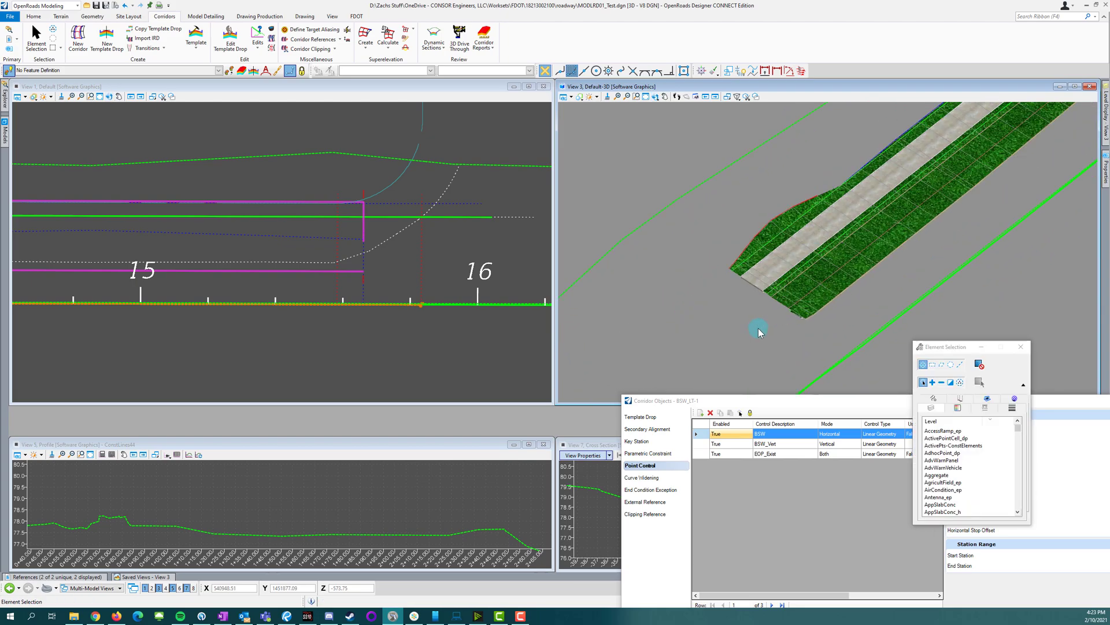
click(298, 340)
Step: Add a fourth point control from station 13+63.83 to 15+66.08 with the description Ditch_Lt-1
click(752, 429)
click(701, 414)
scroll(439, 251, down, 2)
scroll(201, 267, up, 2)
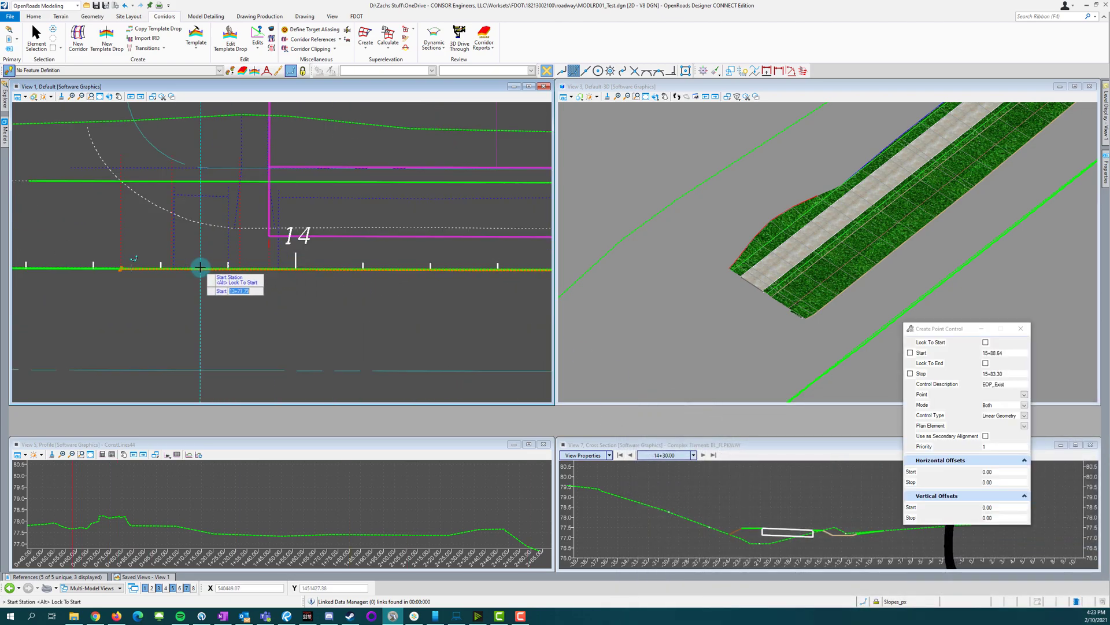
scroll(173, 254, up, 2)
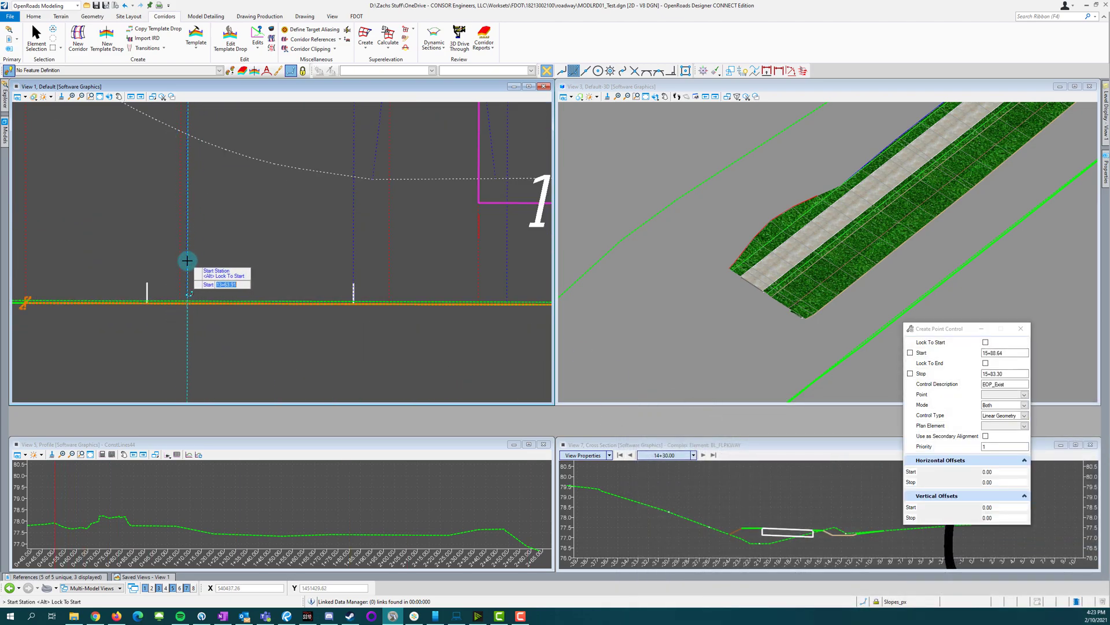
click(187, 261)
scroll(104, 290, down, 2)
scroll(352, 289, up, 5)
click(290, 281)
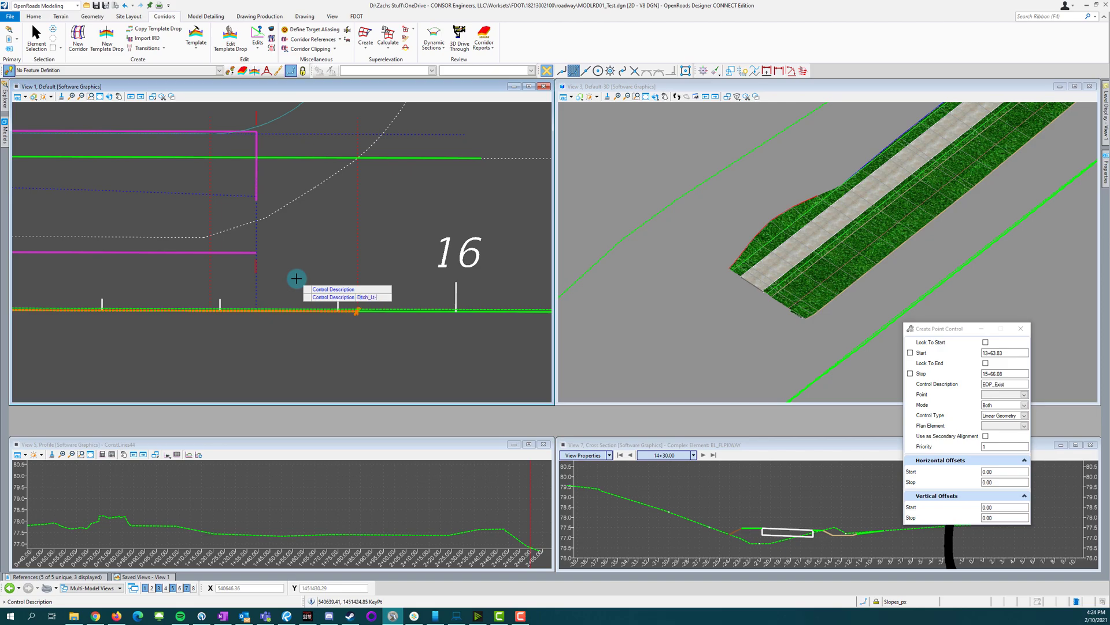
key(Return)
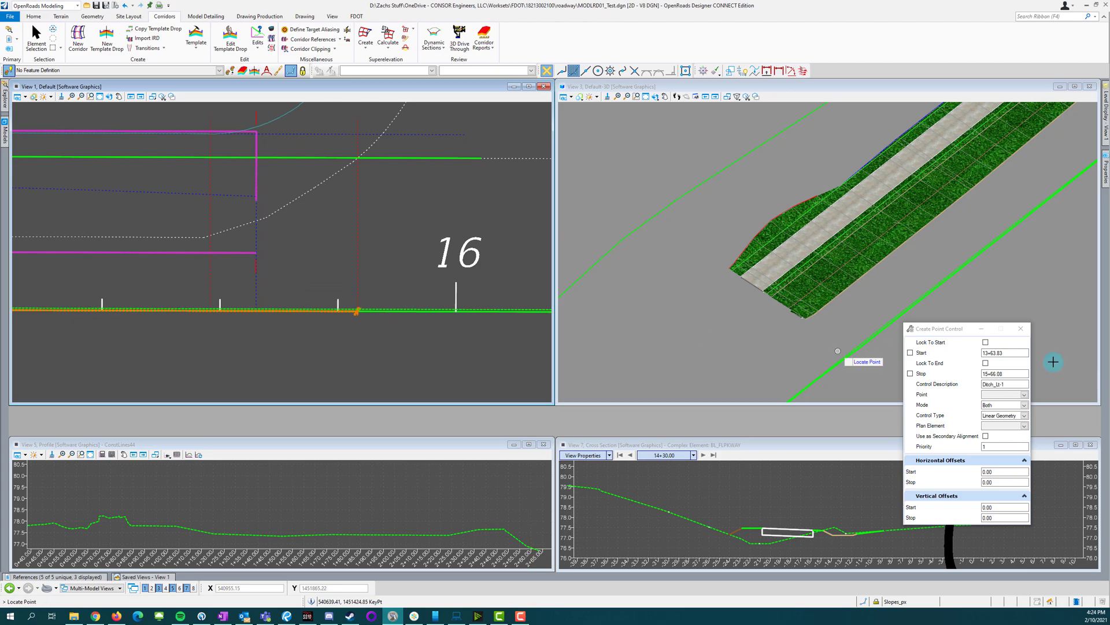
Step: Assign the Ditch_Lt-1 control to point DITCH_BOT_CONTROL in Vertical mode with Linear Geometry
click(1024, 396)
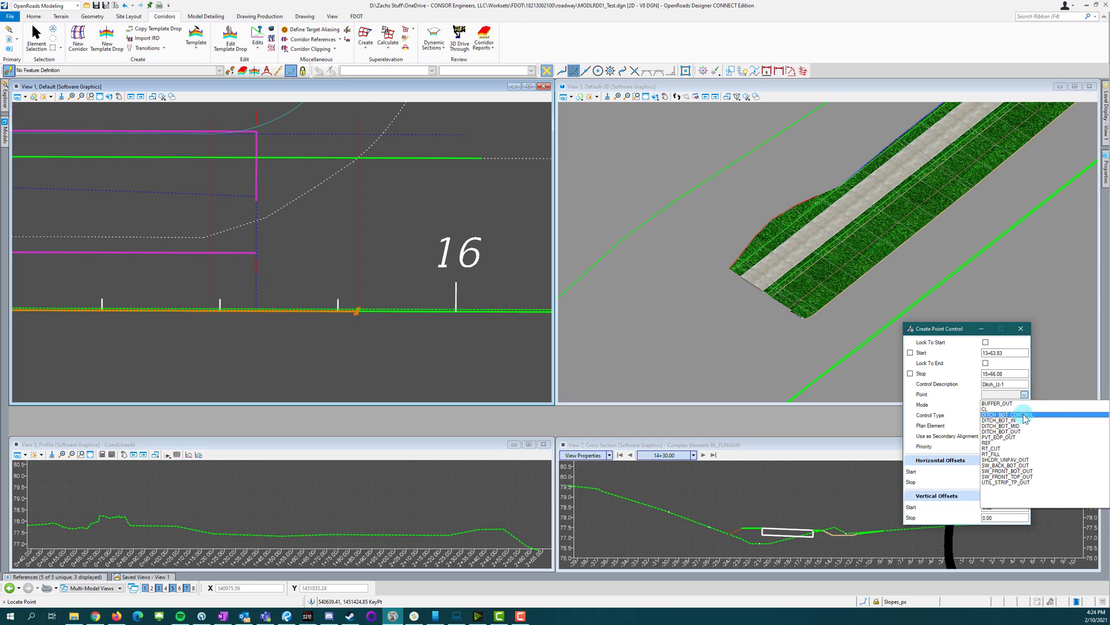
click(1023, 415)
click(1025, 407)
click(995, 428)
click(399, 362)
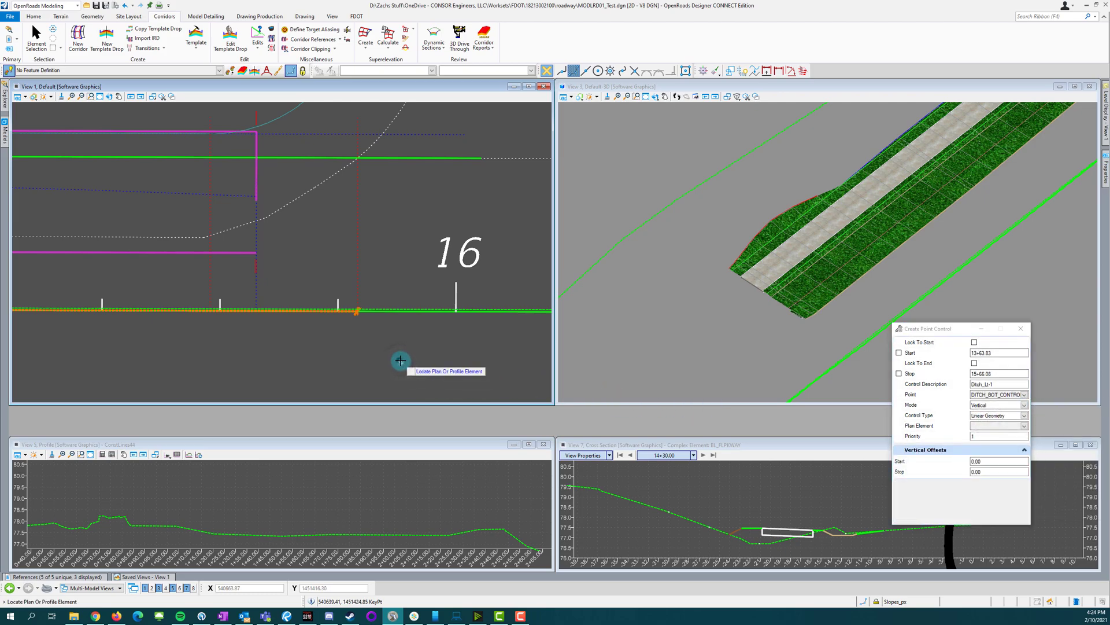
Step: Finish the ditch control with plan element BL_FLPKWAY, profile DITCH_LT-1 and vertical offsets of 0.00
click(414, 317)
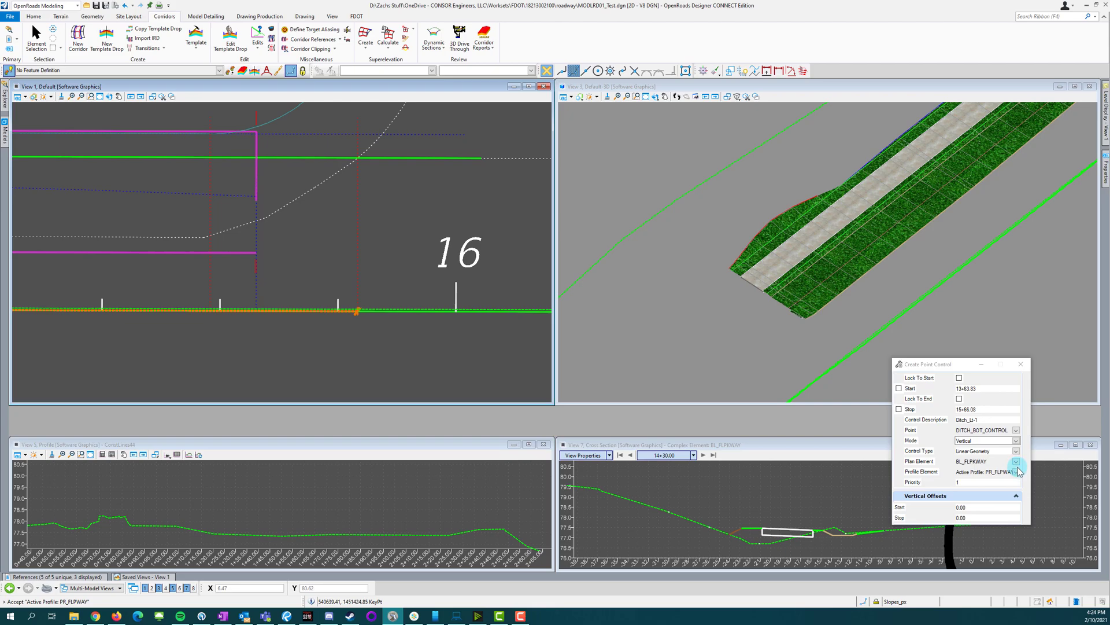
click(1016, 472)
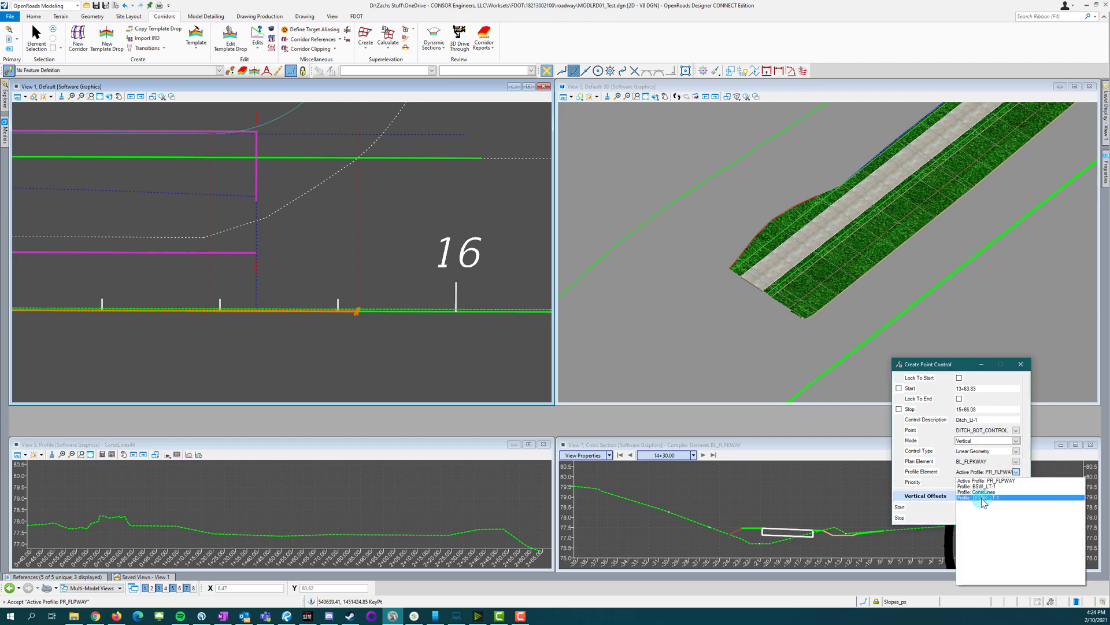
click(983, 500)
click(355, 355)
click(329, 342)
click(332, 341)
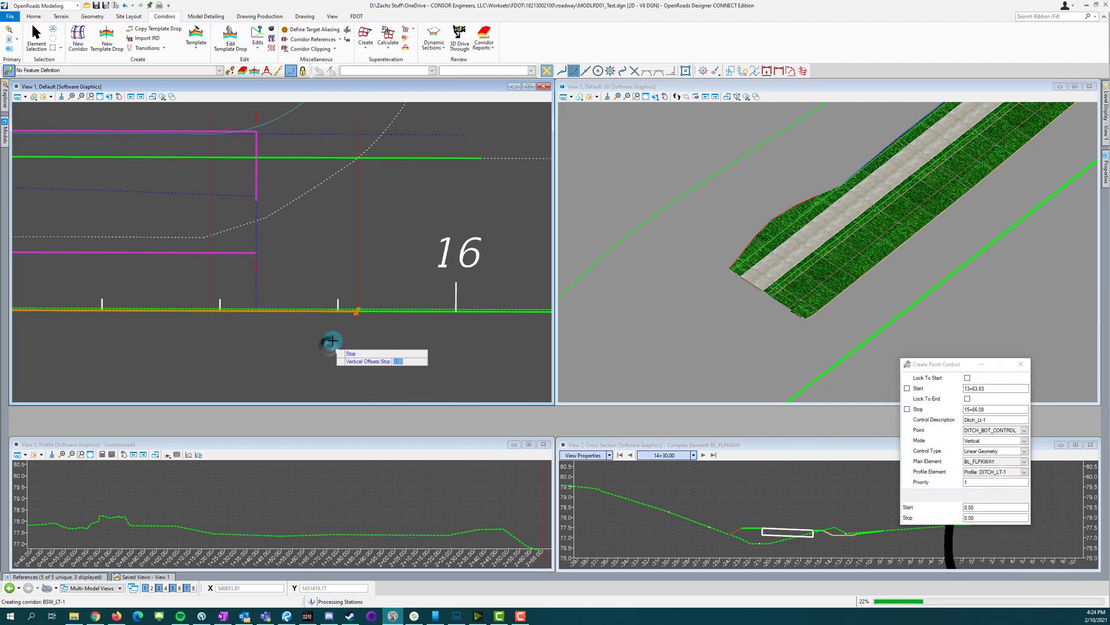
right_click(366, 349)
Step: Rotate the 3D view and examine the ditch side at the corridor's end
scroll(857, 272, up, 5)
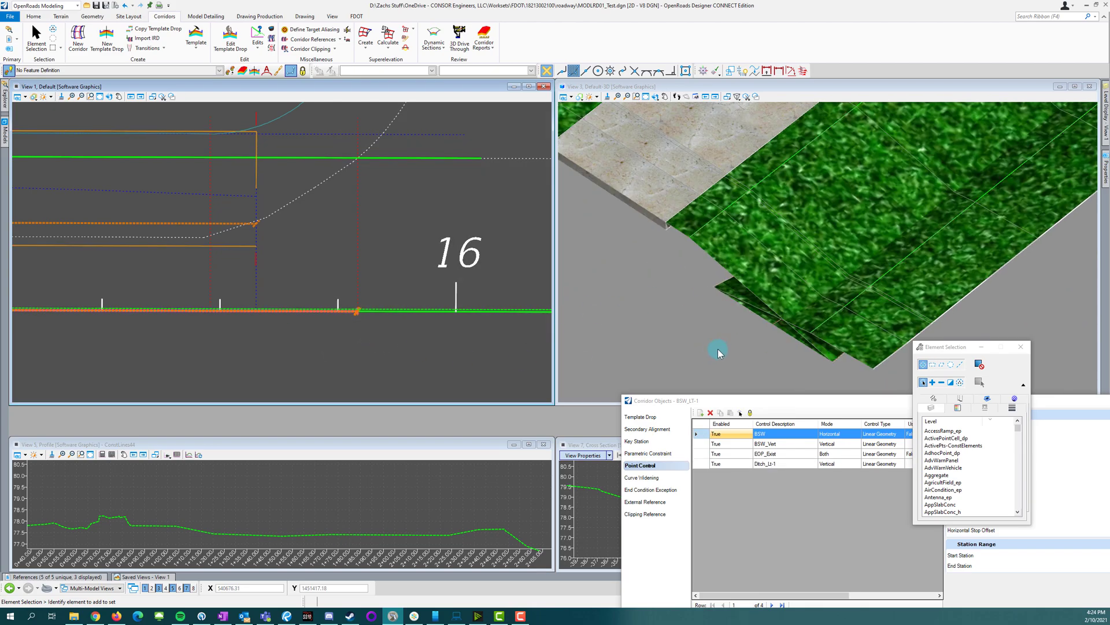
scroll(705, 255, down, 3)
click(707, 301)
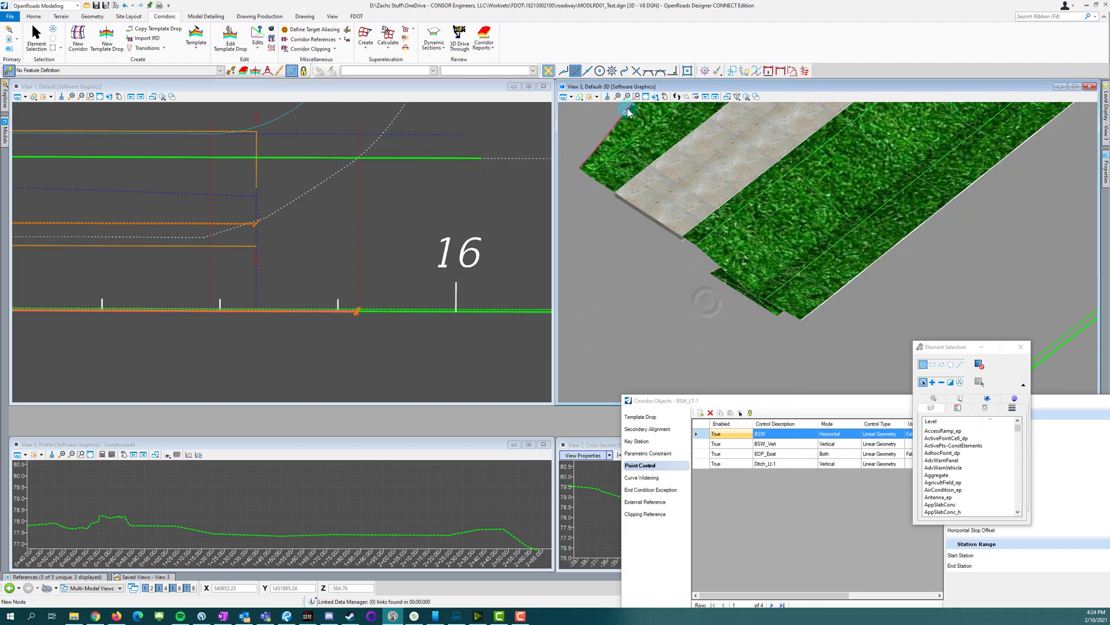
click(655, 98)
drag(705, 312, 830, 253)
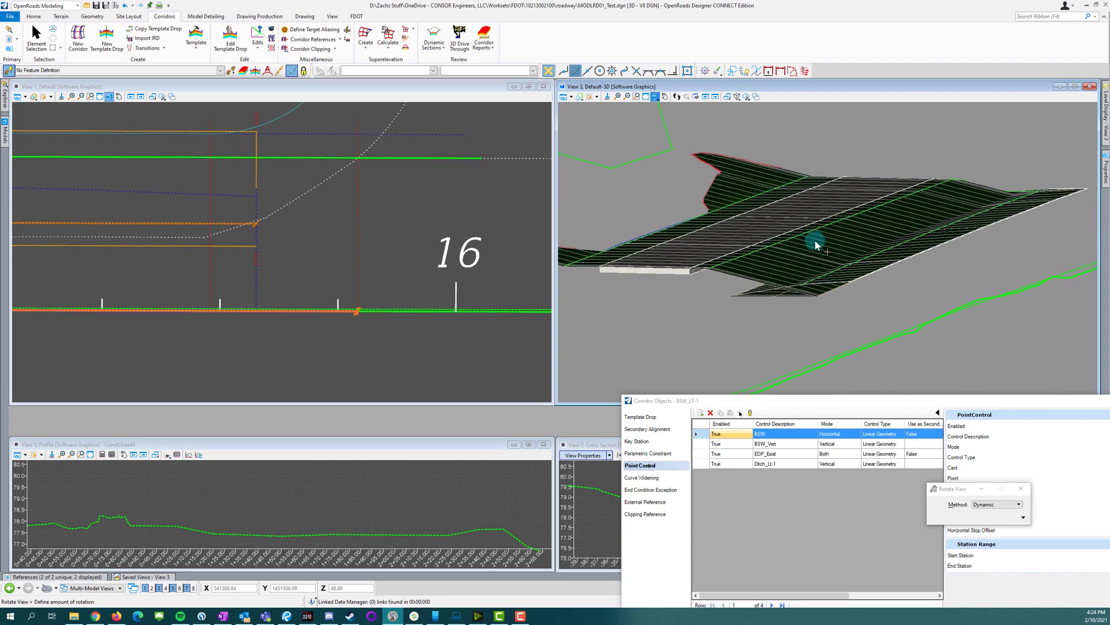
click(727, 280)
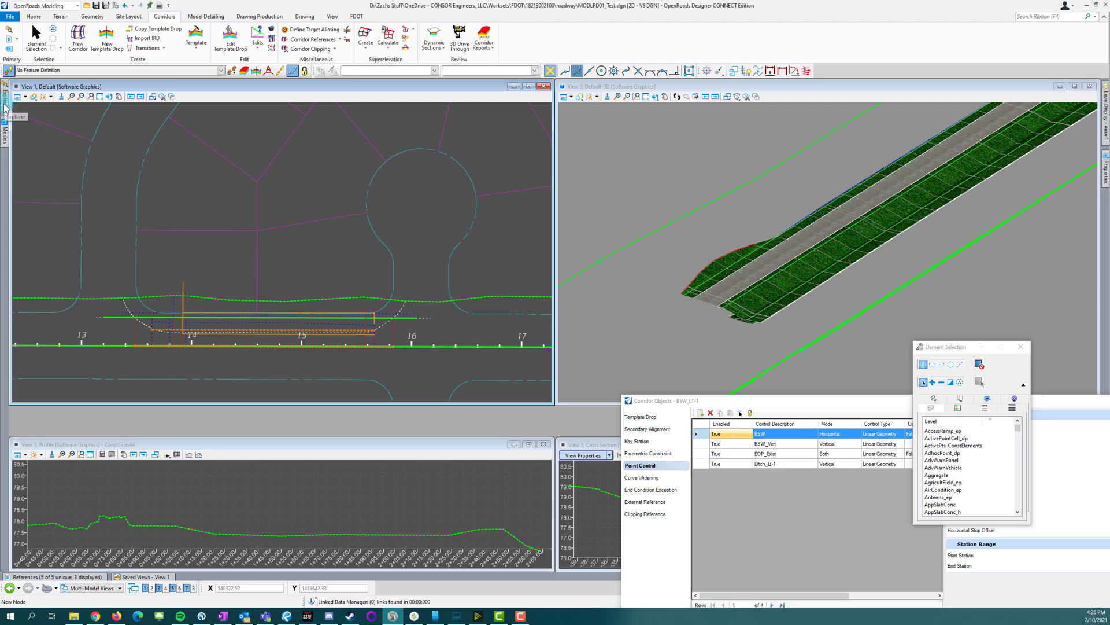
Step: Turn on Create Template Geometry for the Cut_pm template point feature definition in MODLRD01_Test.dgn's Roadway Design standards
mouse_move(6, 99)
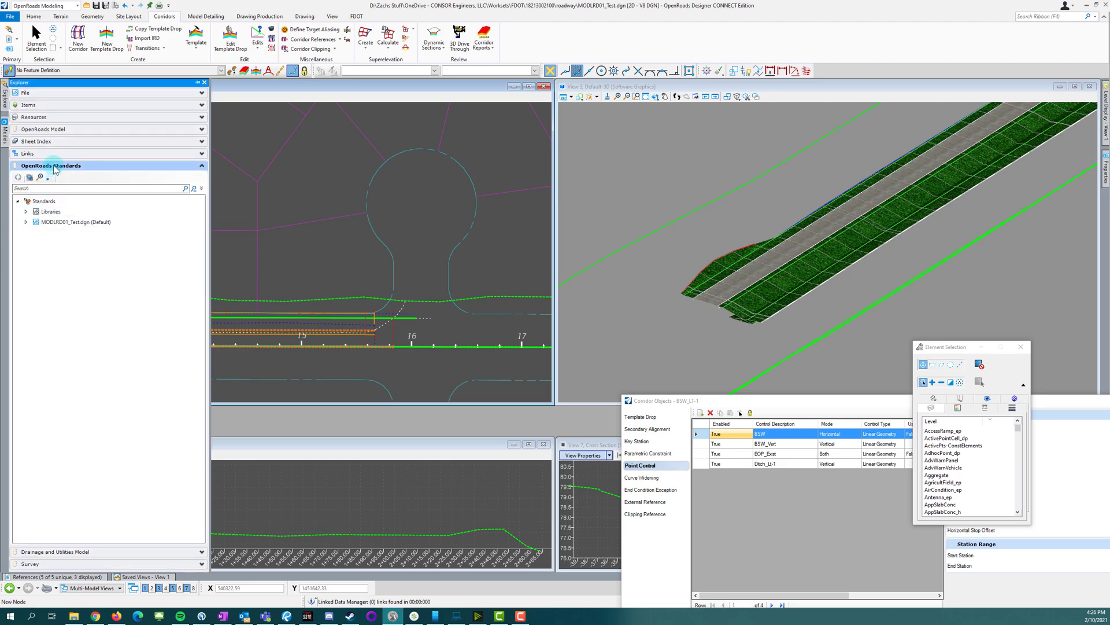
click(26, 221)
click(34, 232)
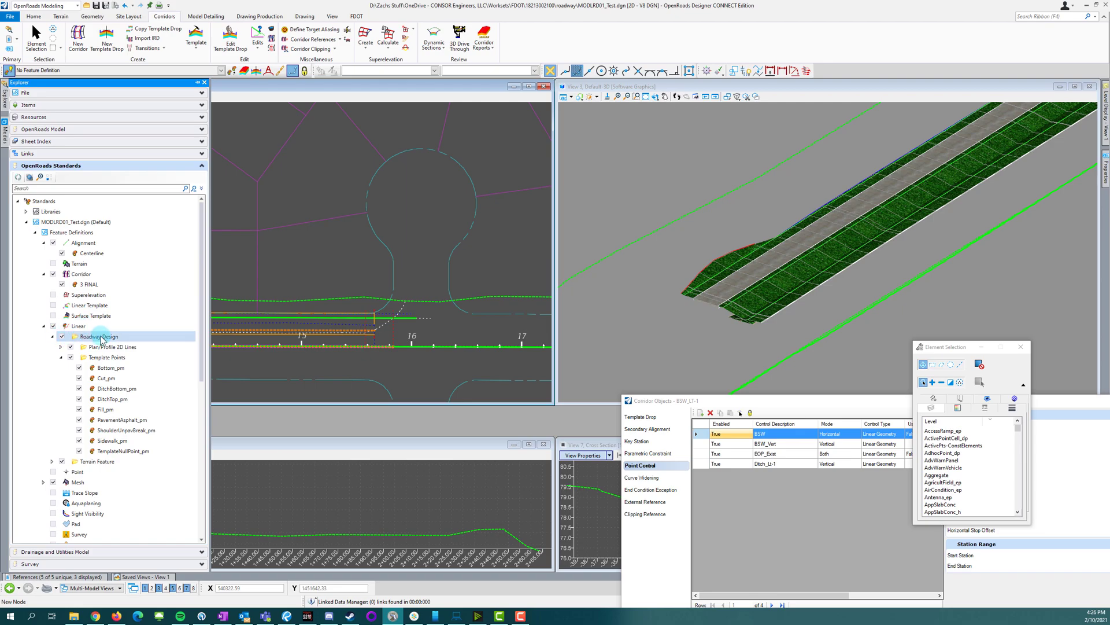
right_click(110, 380)
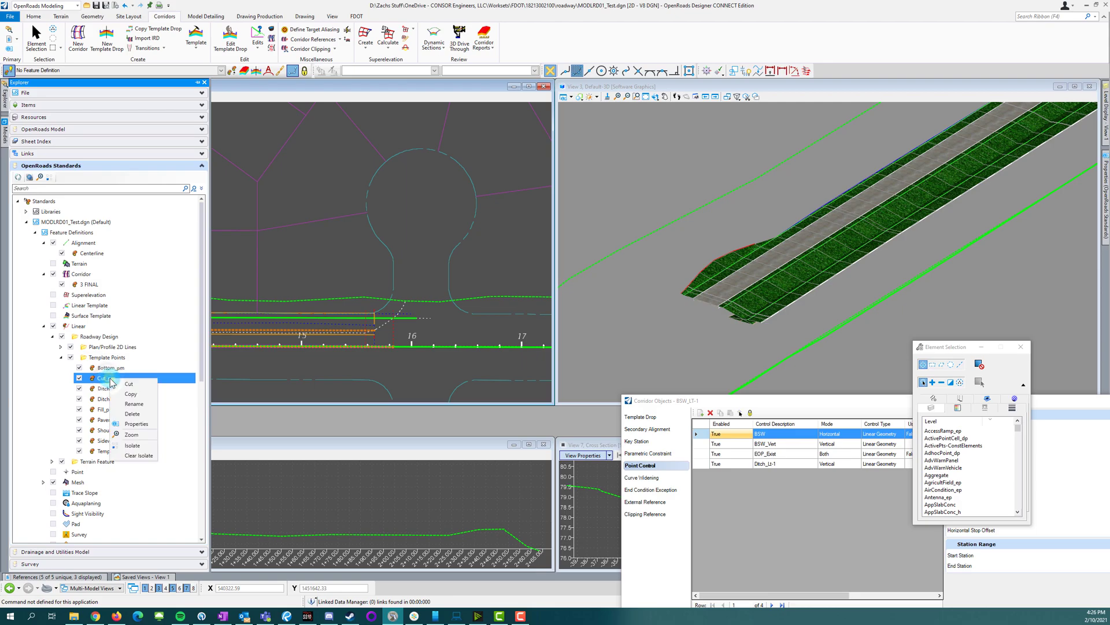
click(137, 424)
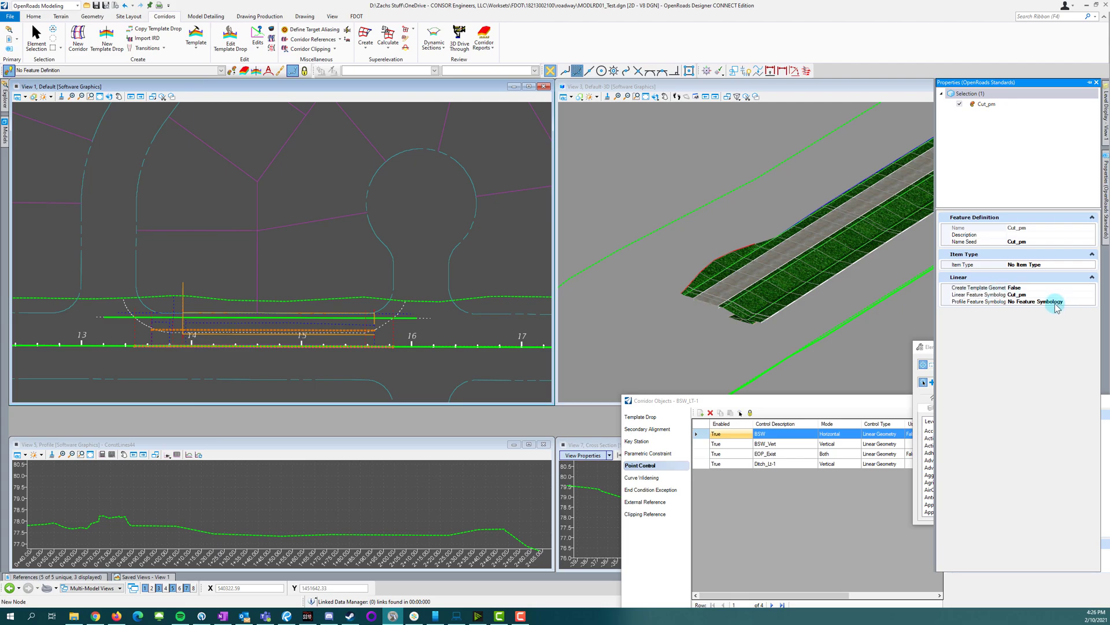
click(1028, 288)
click(1087, 288)
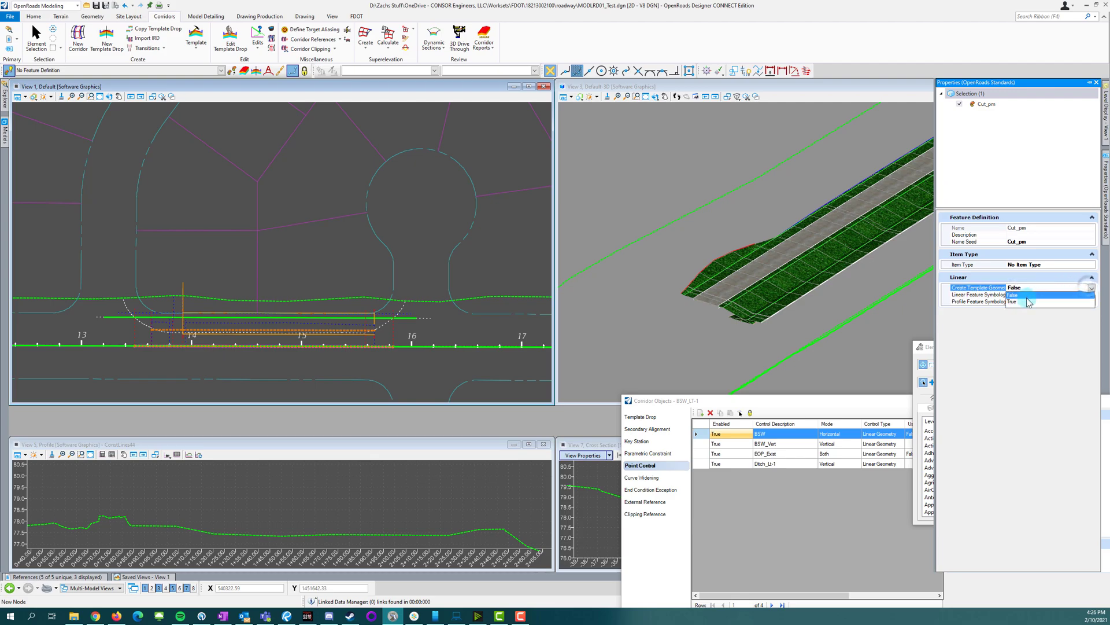
click(1034, 301)
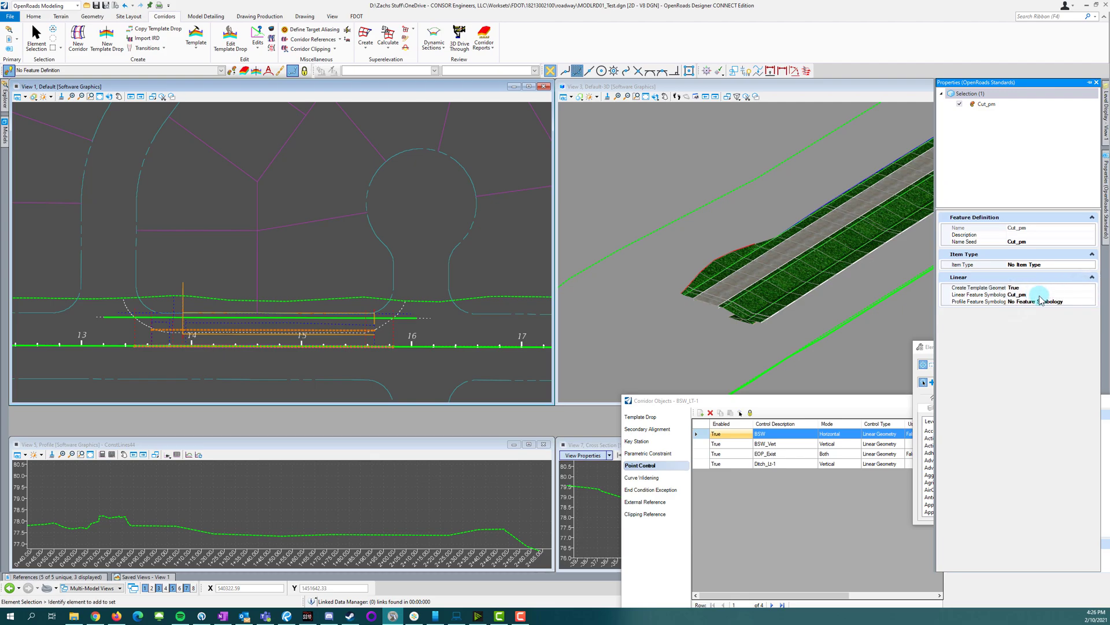
Step: Set the linear feature symbology of Cut_pm to ConstLinesYellowDash from the construction lines
click(1038, 295)
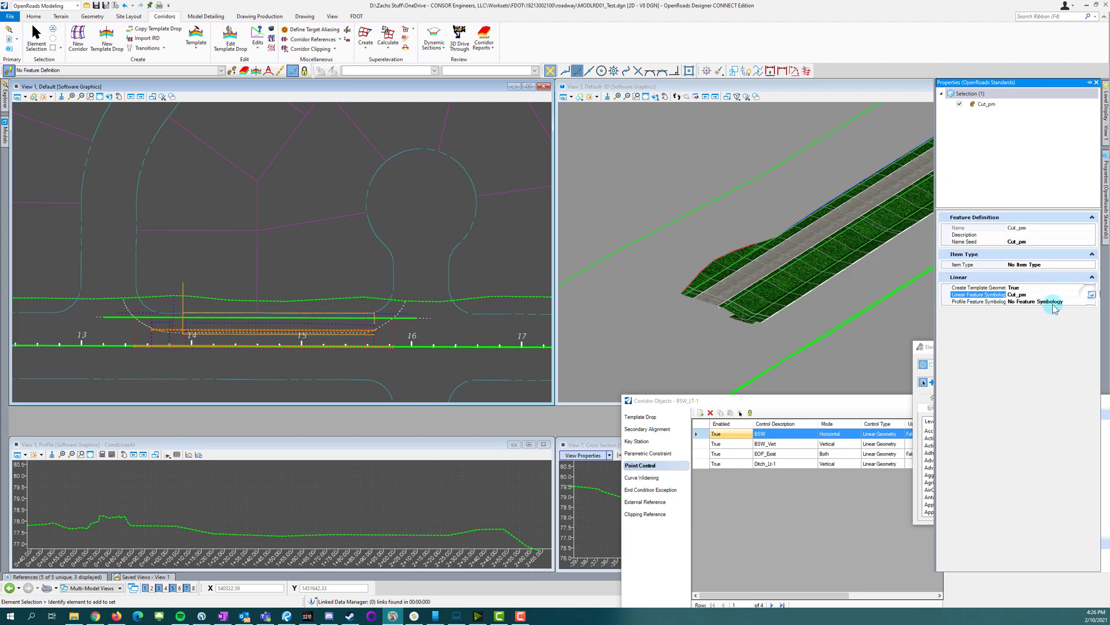
click(1092, 296)
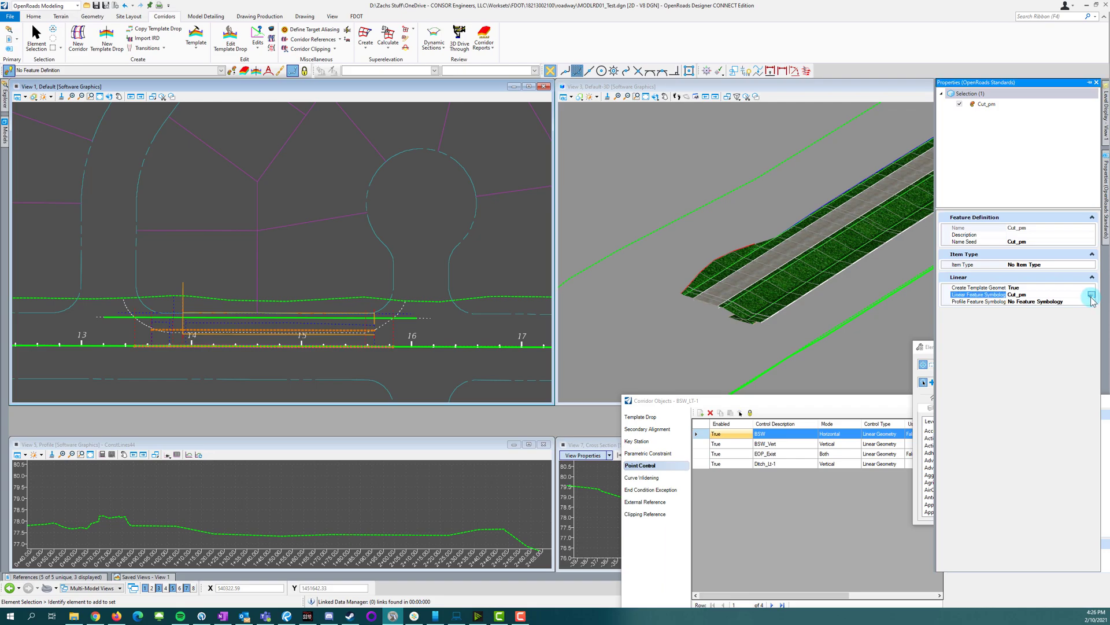
click(1092, 296)
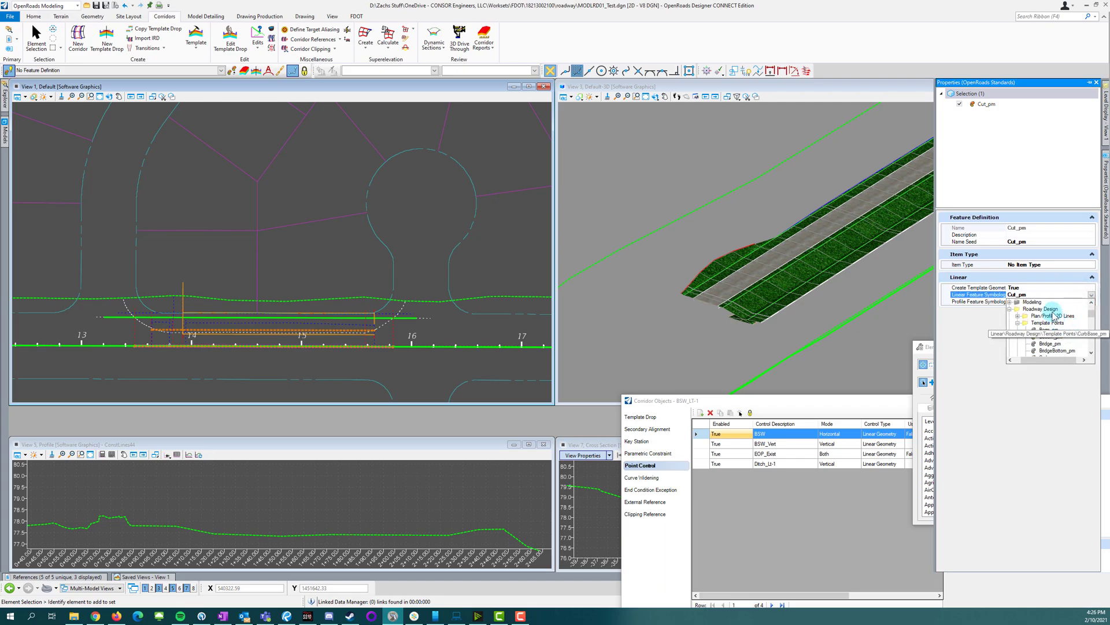
double_click(1049, 309)
double_click(1055, 324)
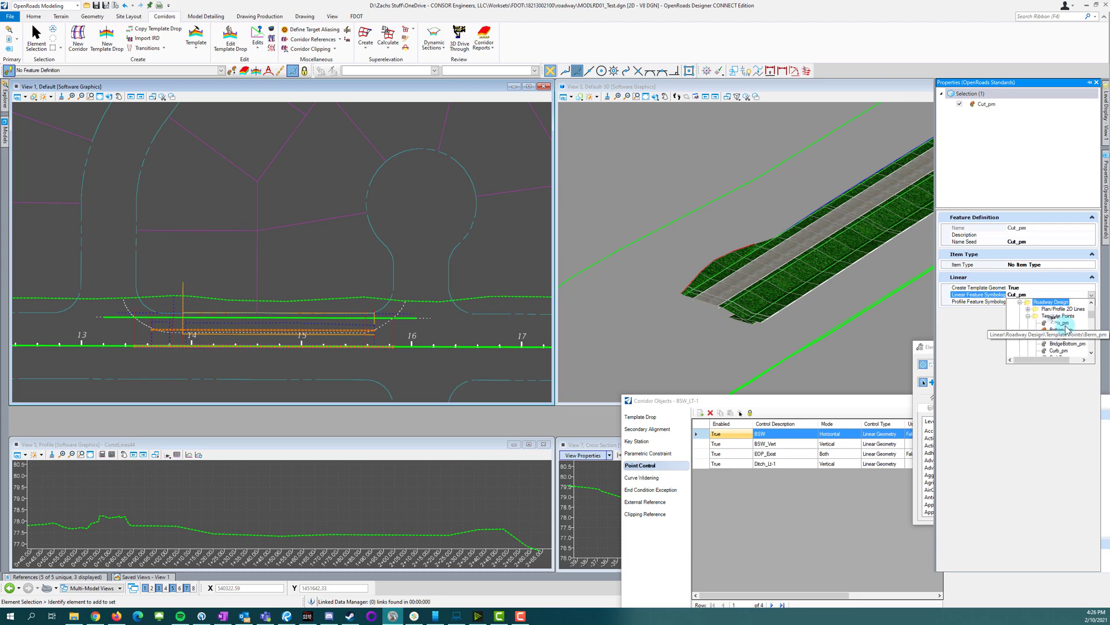
double_click(1063, 308)
double_click(1063, 315)
scroll(1083, 350, down, 2)
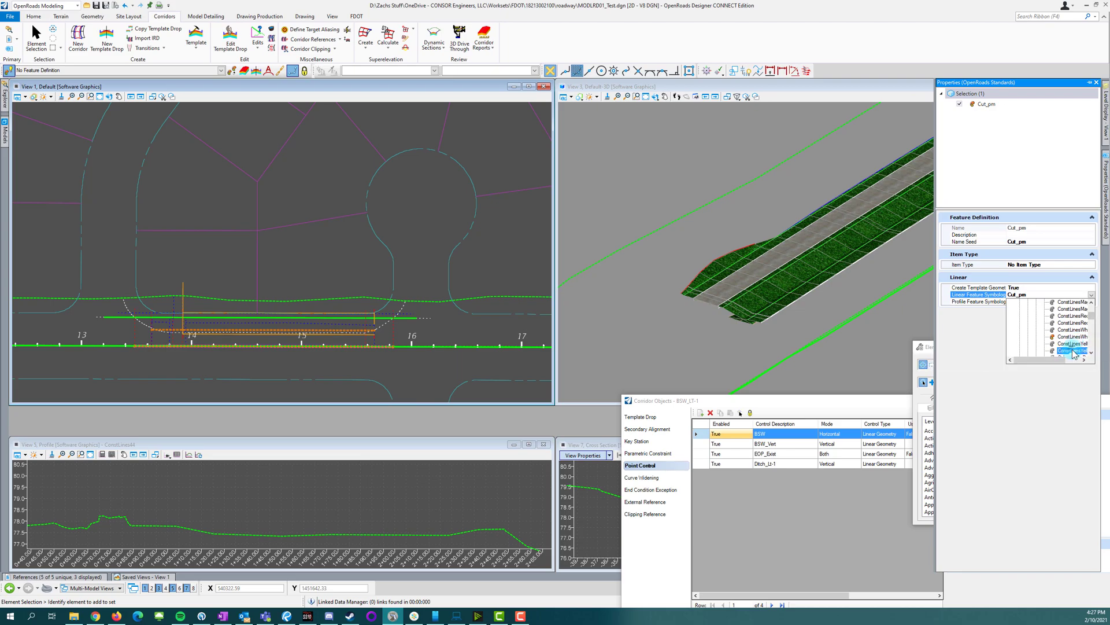
click(1073, 350)
click(1071, 300)
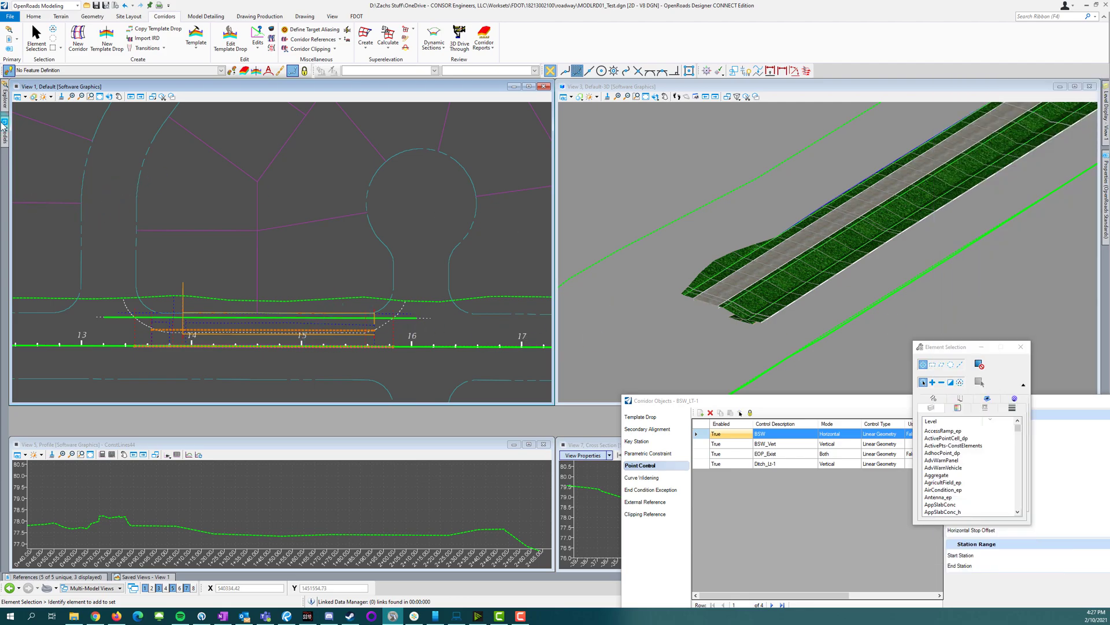
Step: Turn on Create Template Geometry for the Fill_pm template point feature definition
mouse_move(4, 101)
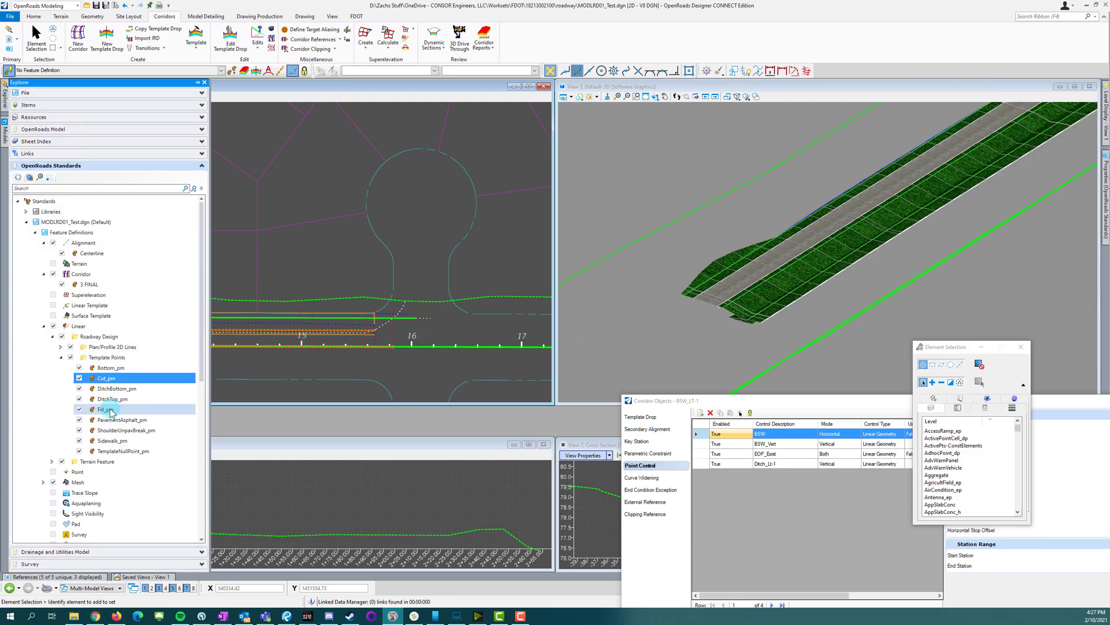
right_click(112, 412)
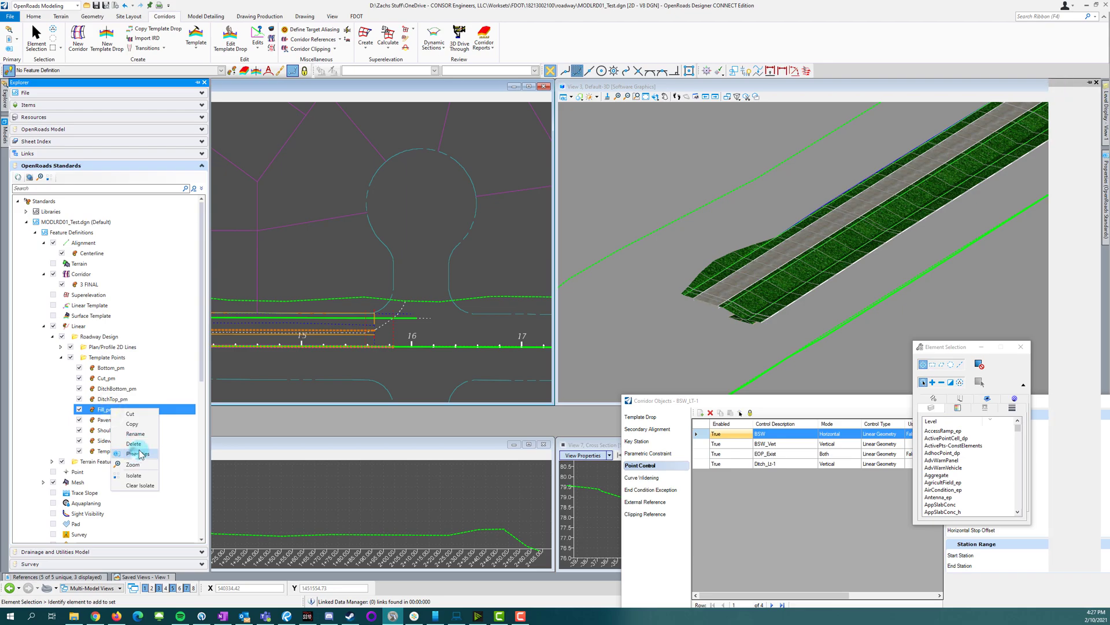
click(138, 454)
click(1049, 287)
click(1048, 288)
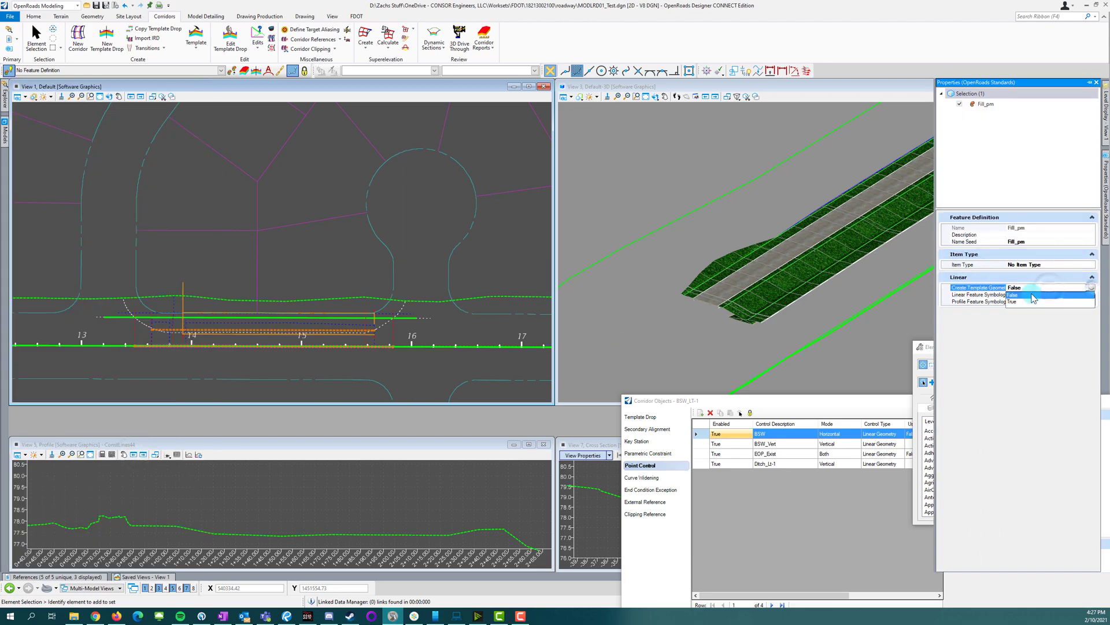
click(1032, 301)
Step: Set the linear feature symbology of Fill_pm to ConstLinesYellowDash
click(1090, 295)
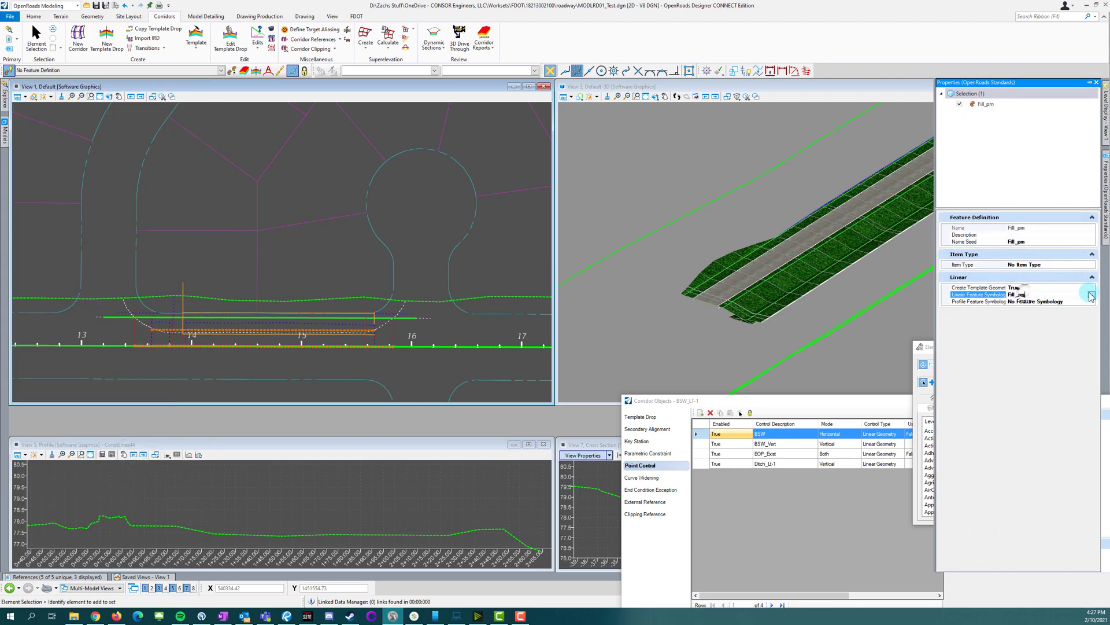
click(1091, 295)
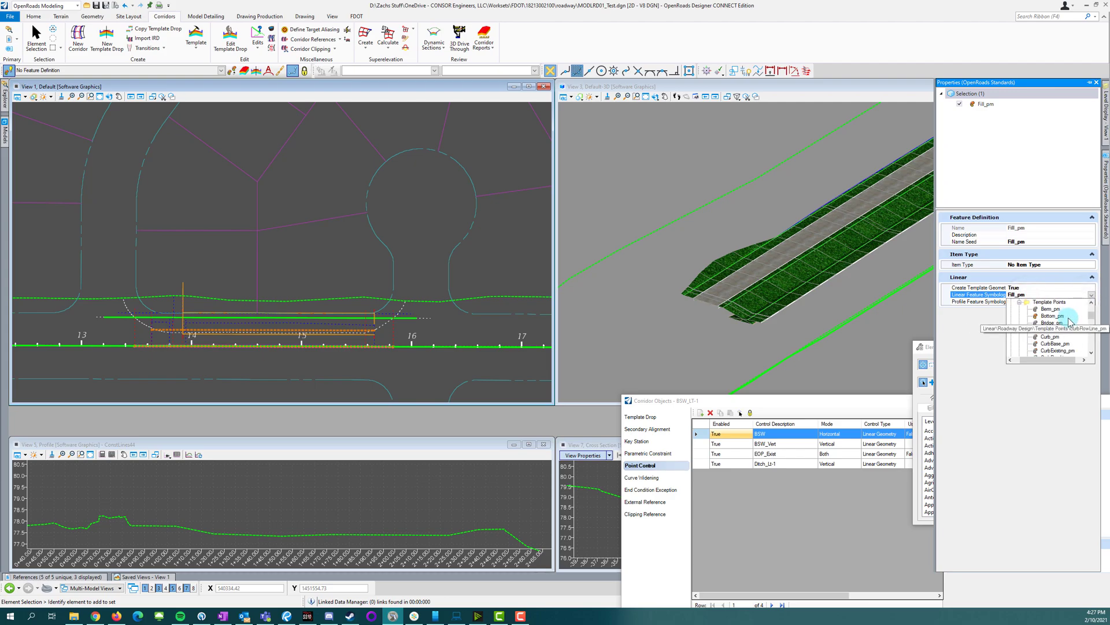
scroll(1069, 324, up, 3)
scroll(1070, 342, down, 3)
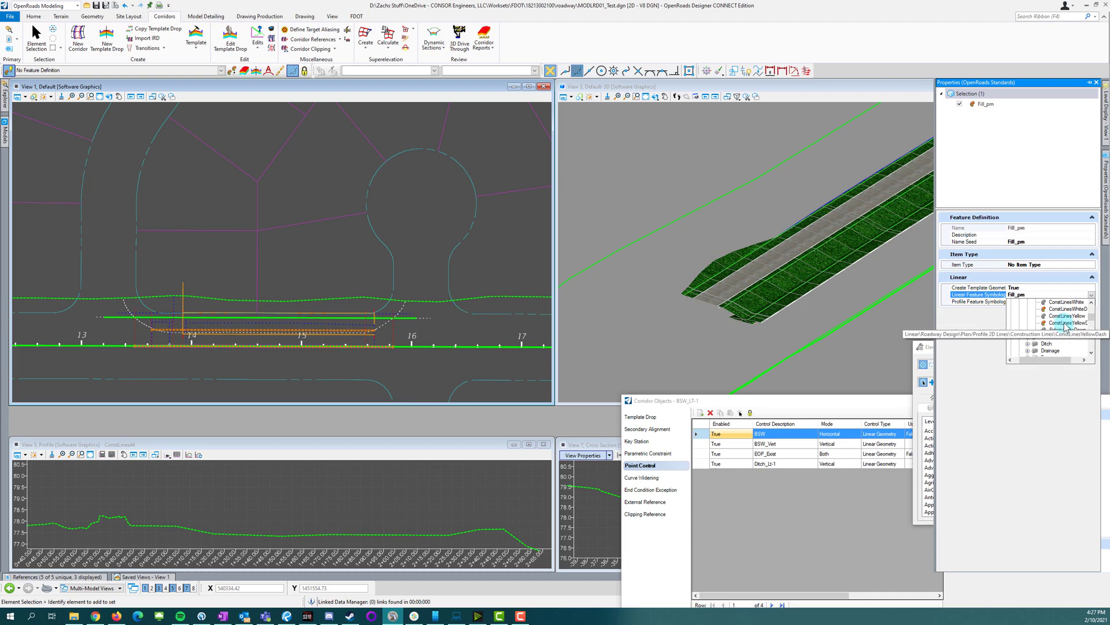
click(1065, 323)
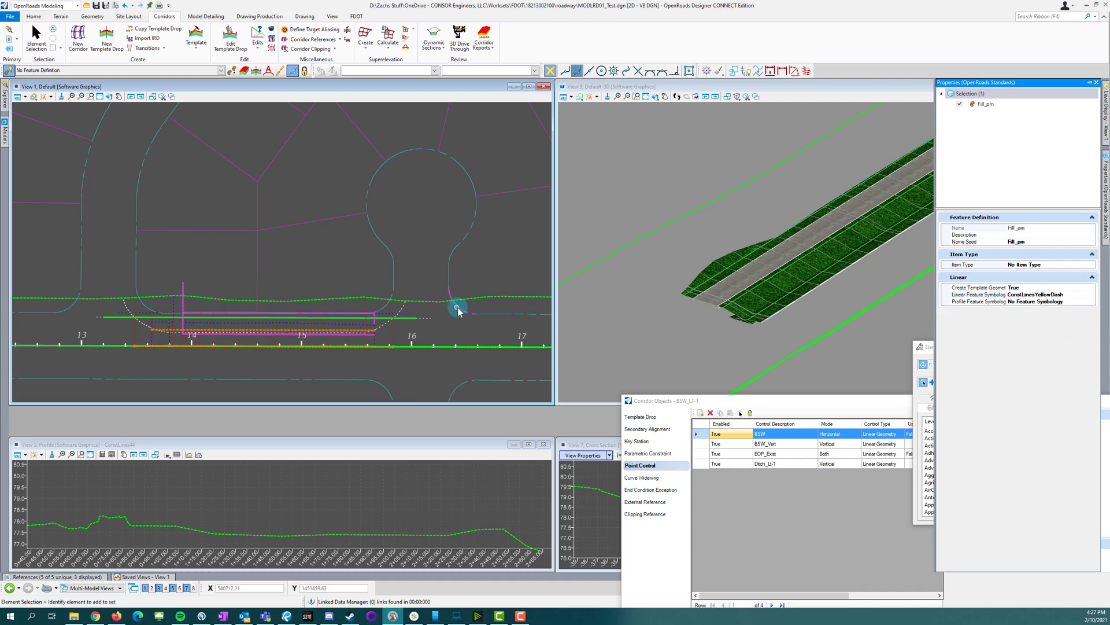
click(357, 365)
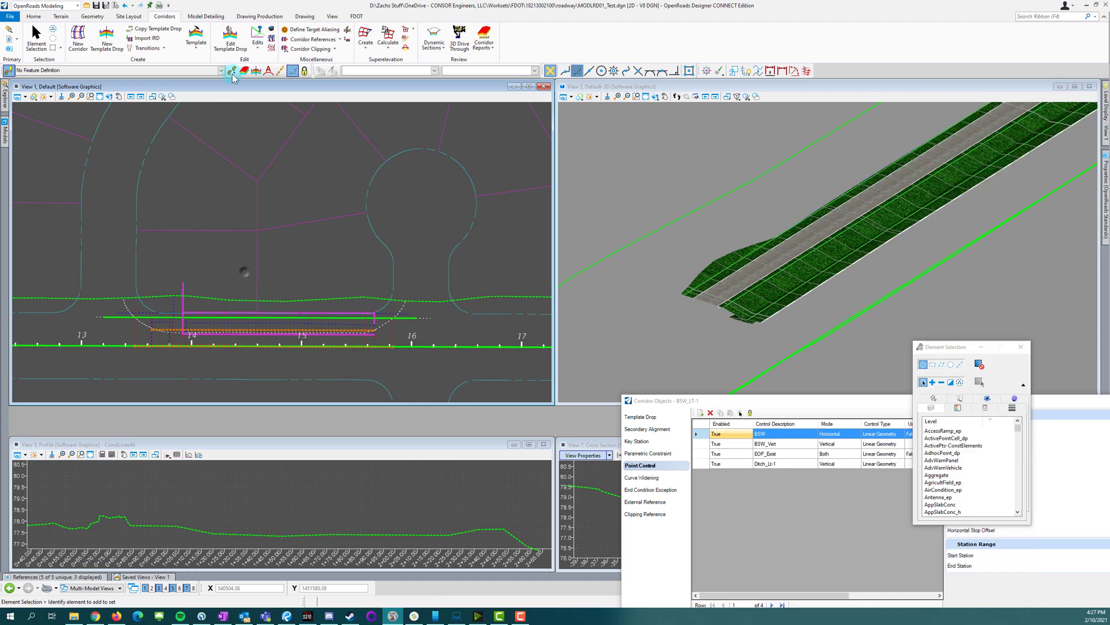
Step: Reprocess the BSW_LT-1 corridor in the plan view
click(272, 40)
scroll(286, 335, up, 2)
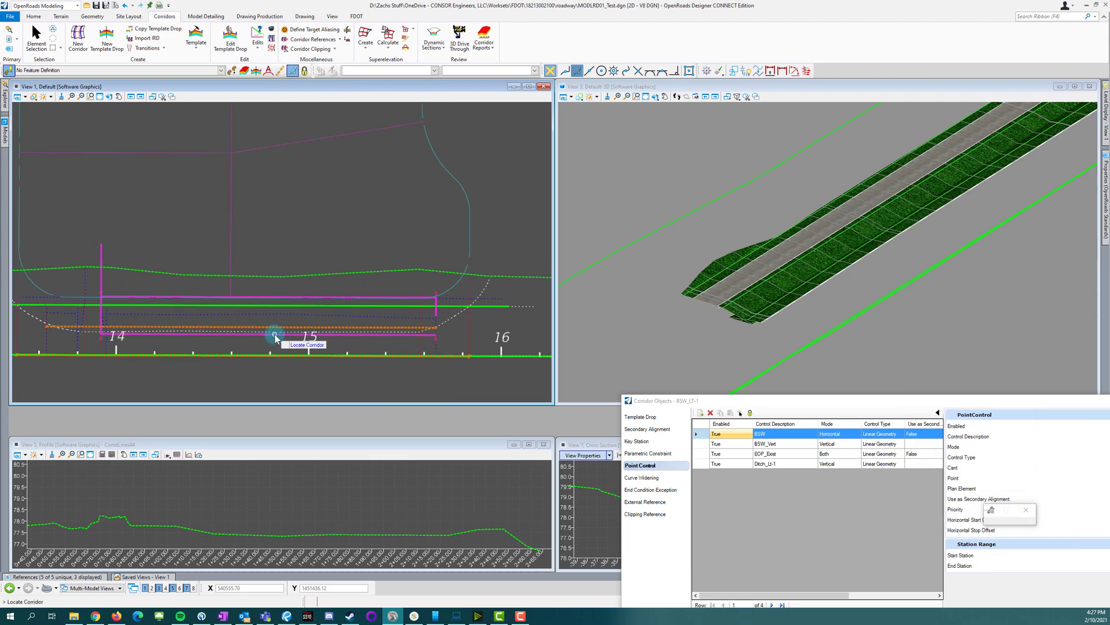
click(274, 335)
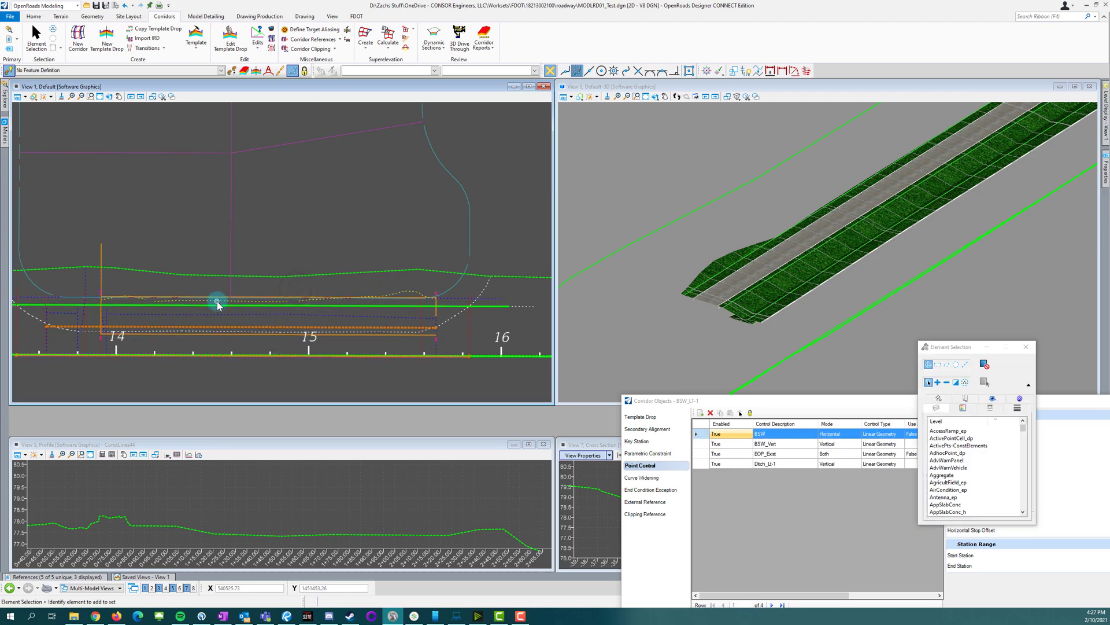
Step: Examine the yellow dashed cut and fill lines along the sidewalk corridor in plan and compare them with the 3D model
scroll(378, 306, up, 3)
scroll(161, 288, down, 3)
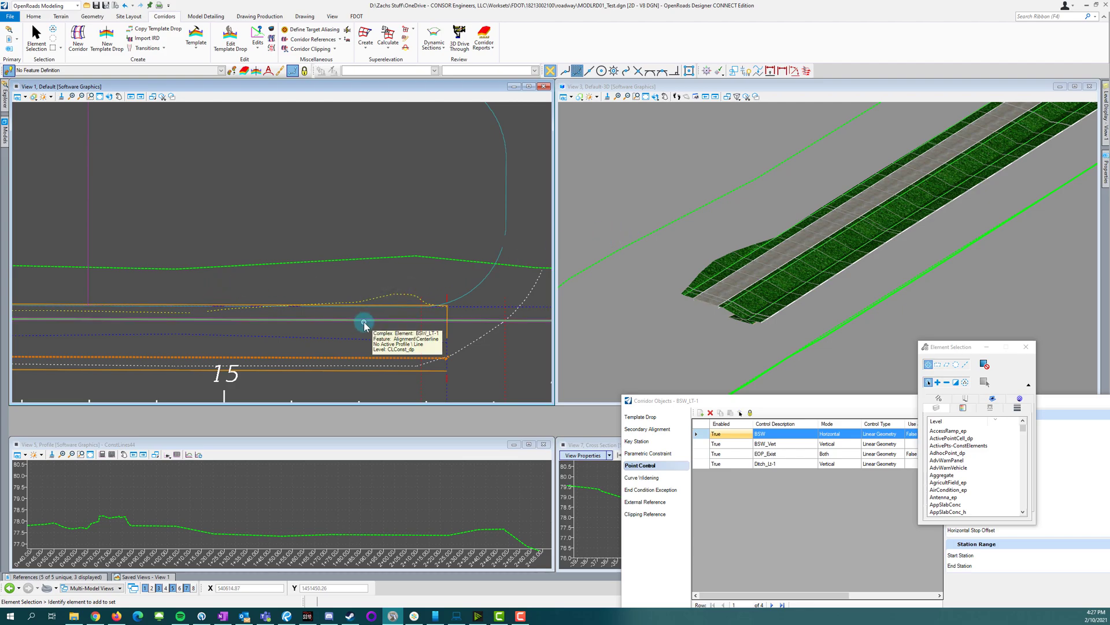
scroll(694, 327, down, 2)
scroll(863, 217, up, 3)
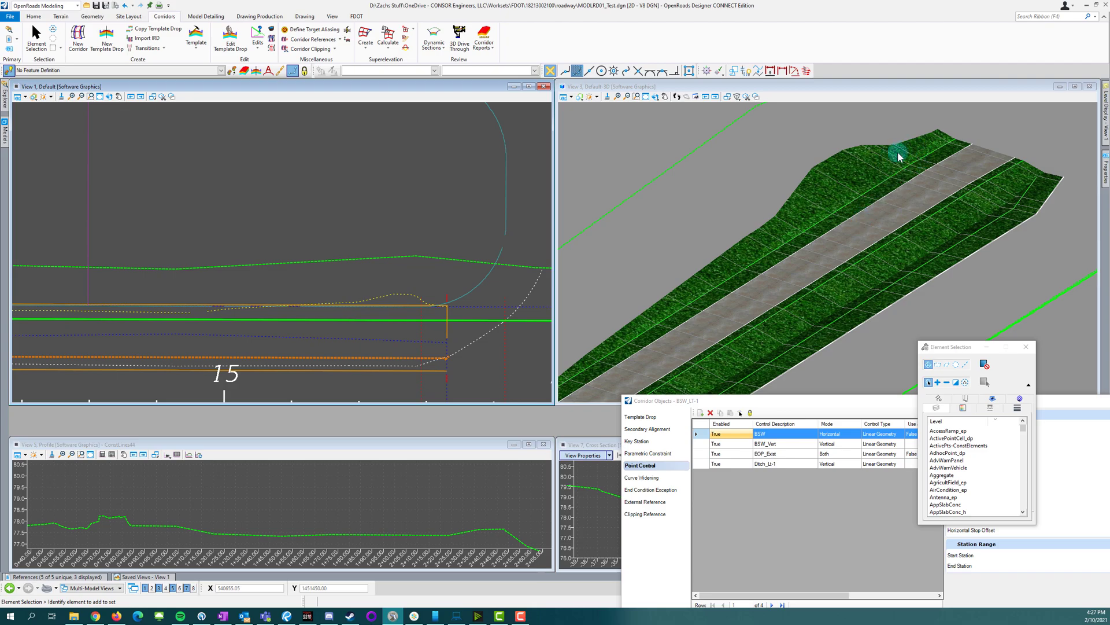
scroll(990, 161, down, 3)
scroll(785, 313, up, 3)
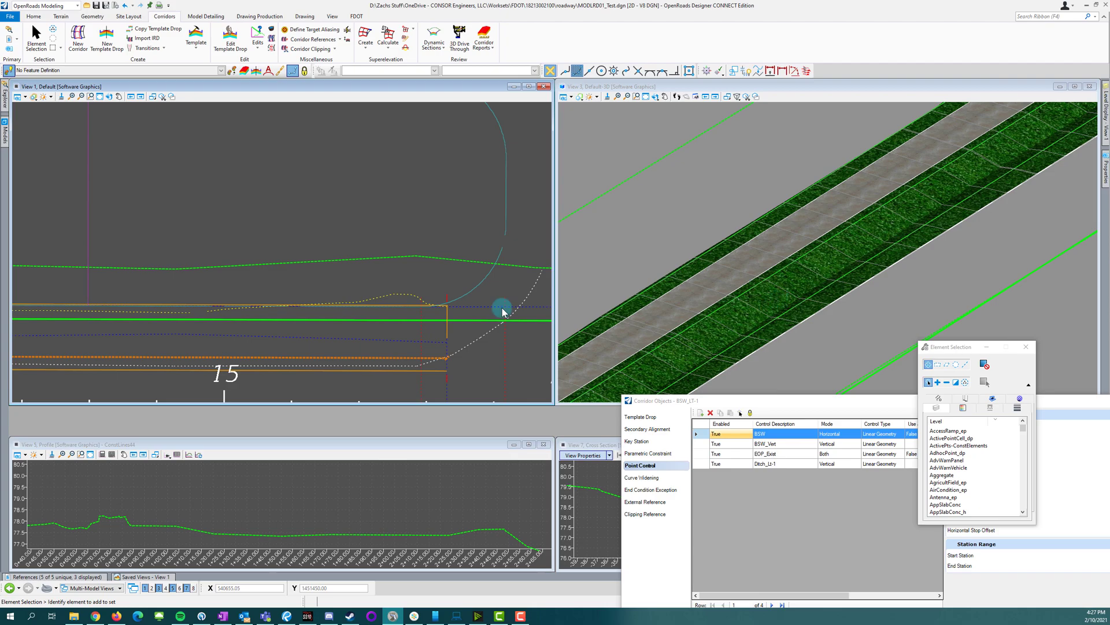
scroll(429, 281, down, 2)
scroll(909, 210, down, 2)
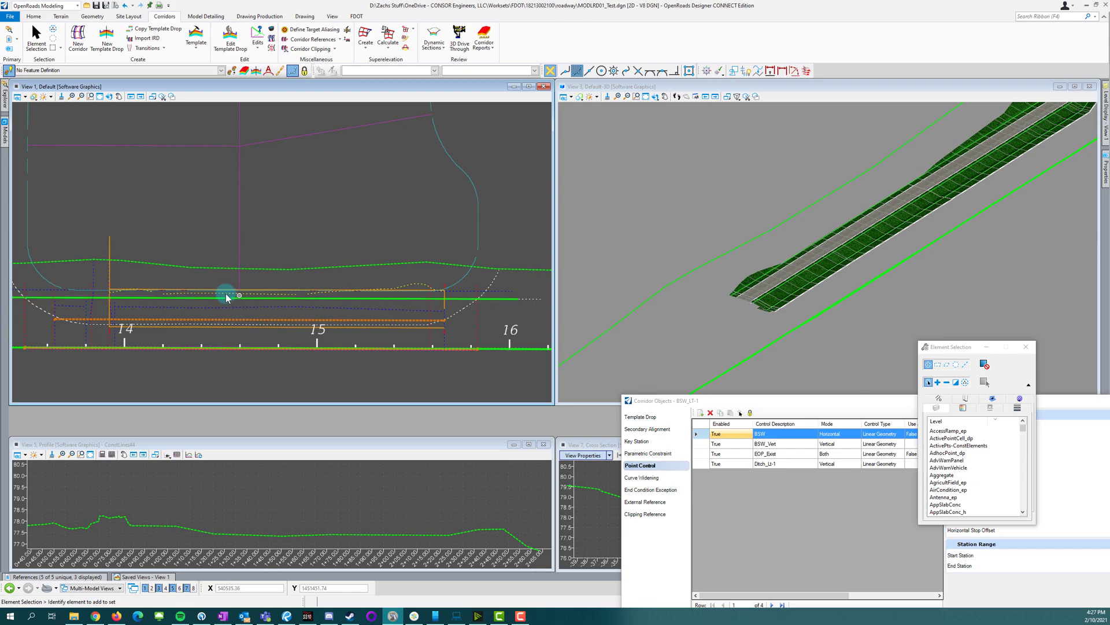
Step: Rotate the 3D view and examine the side slopes and end sections along the full length of the sidewalk corridor
scroll(833, 238, up, 2)
scroll(765, 255, up, 2)
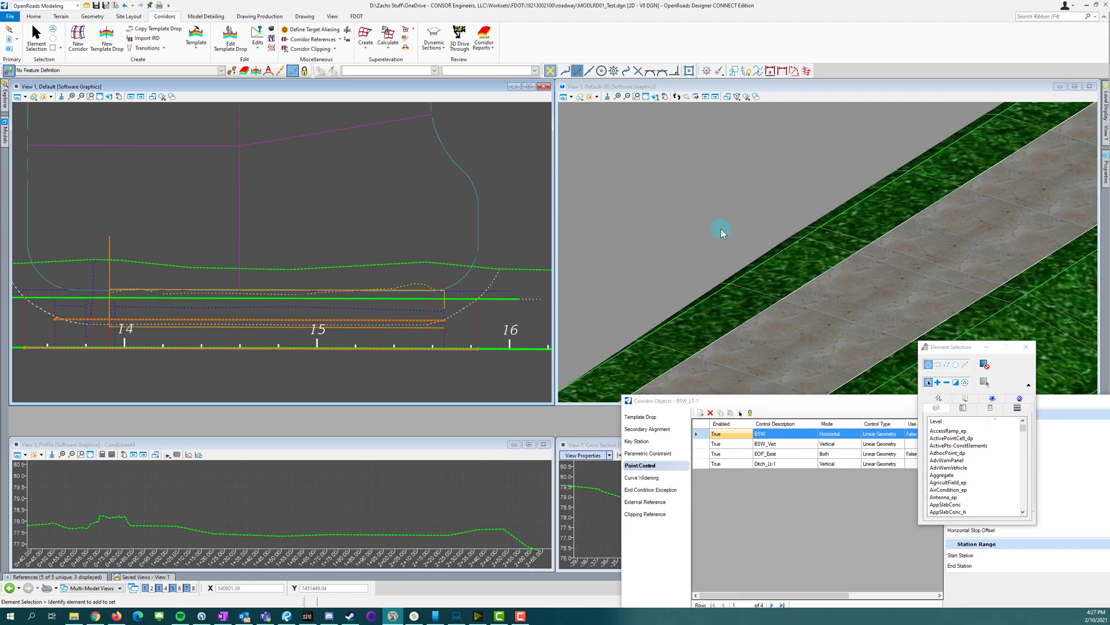
scroll(721, 230, down, 3)
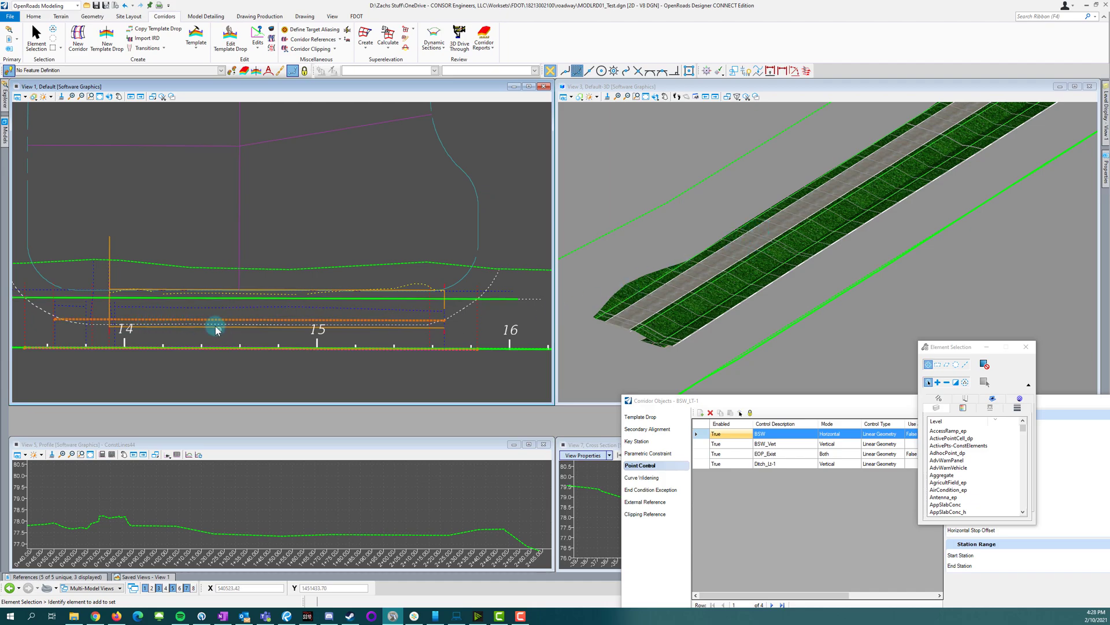
scroll(696, 269, up, 3)
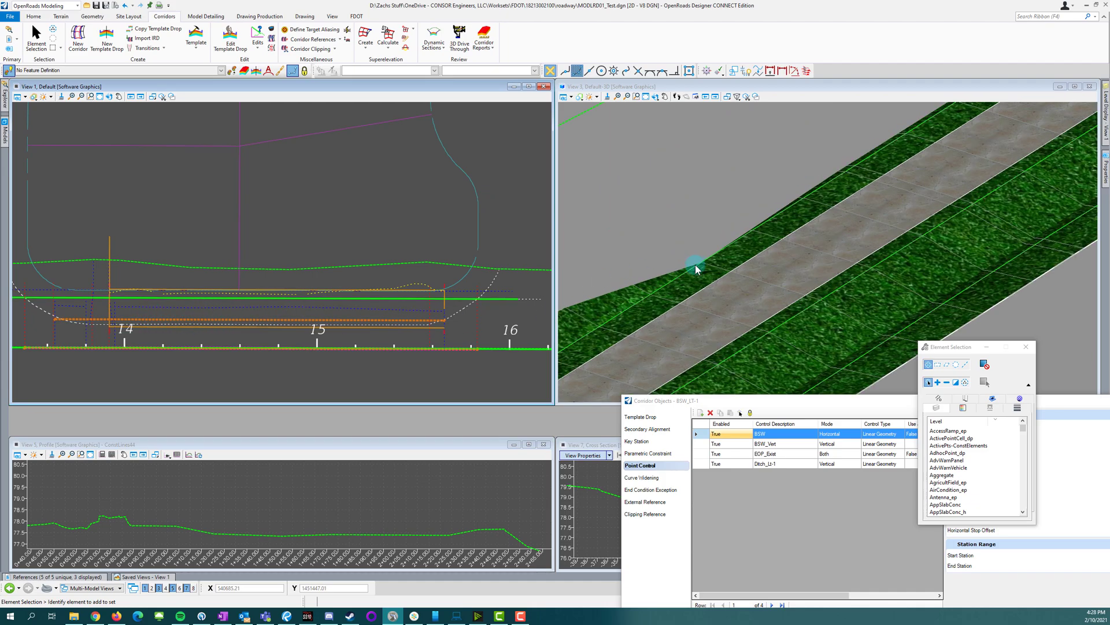
click(680, 236)
click(655, 98)
drag(650, 241, 741, 223)
right_click(594, 213)
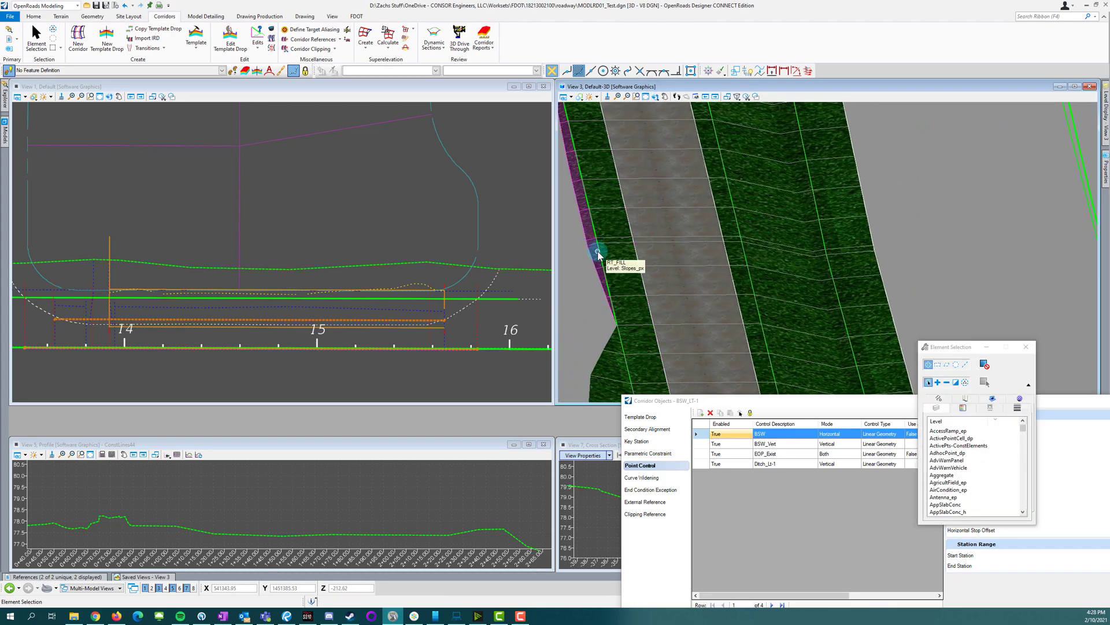
scroll(667, 254, down, 5)
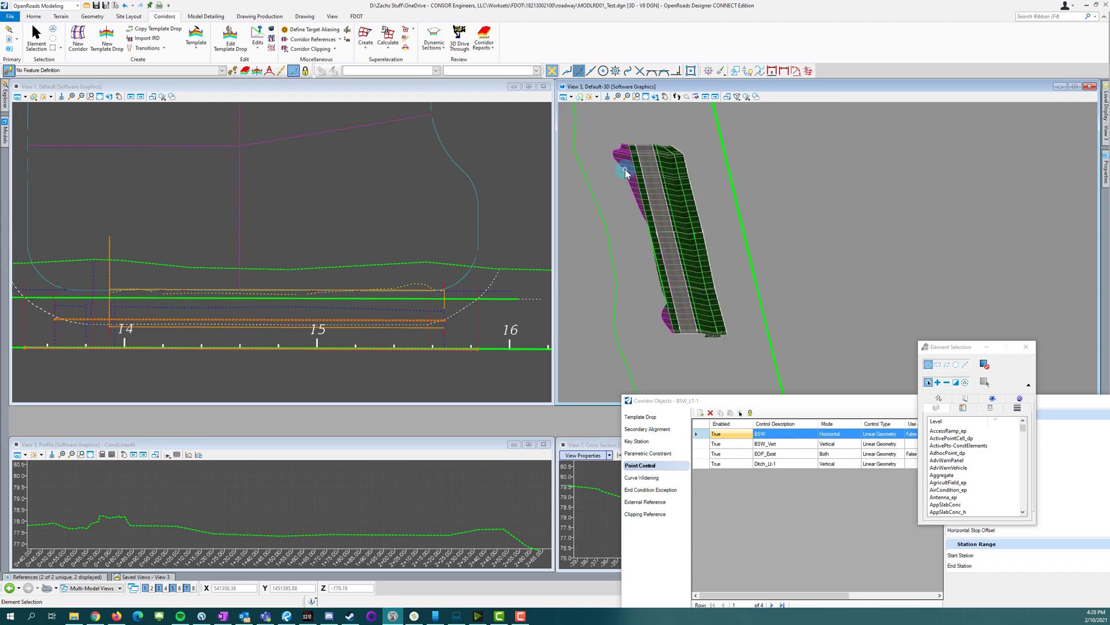
scroll(623, 161, up, 4)
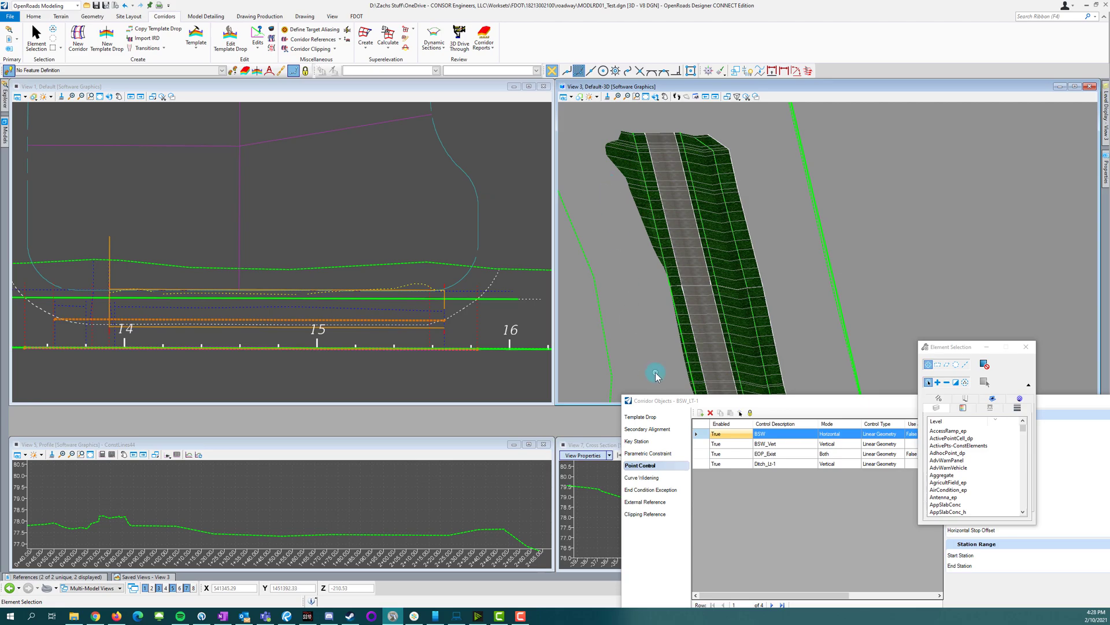
scroll(667, 288, down, 2)
scroll(685, 348, up, 2)
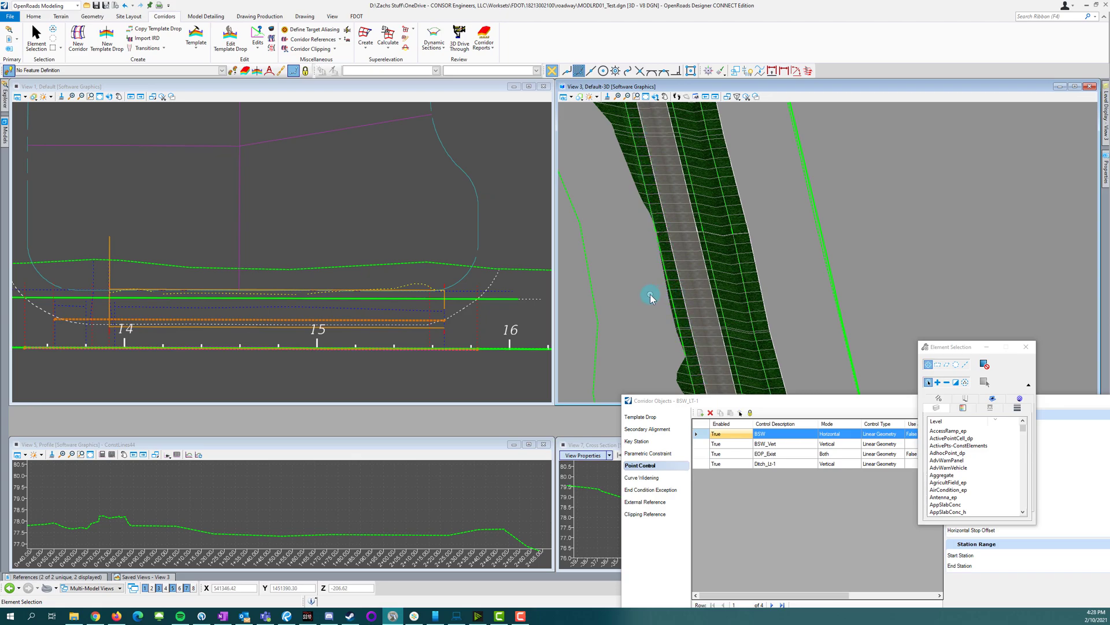
scroll(650, 294, up, 3)
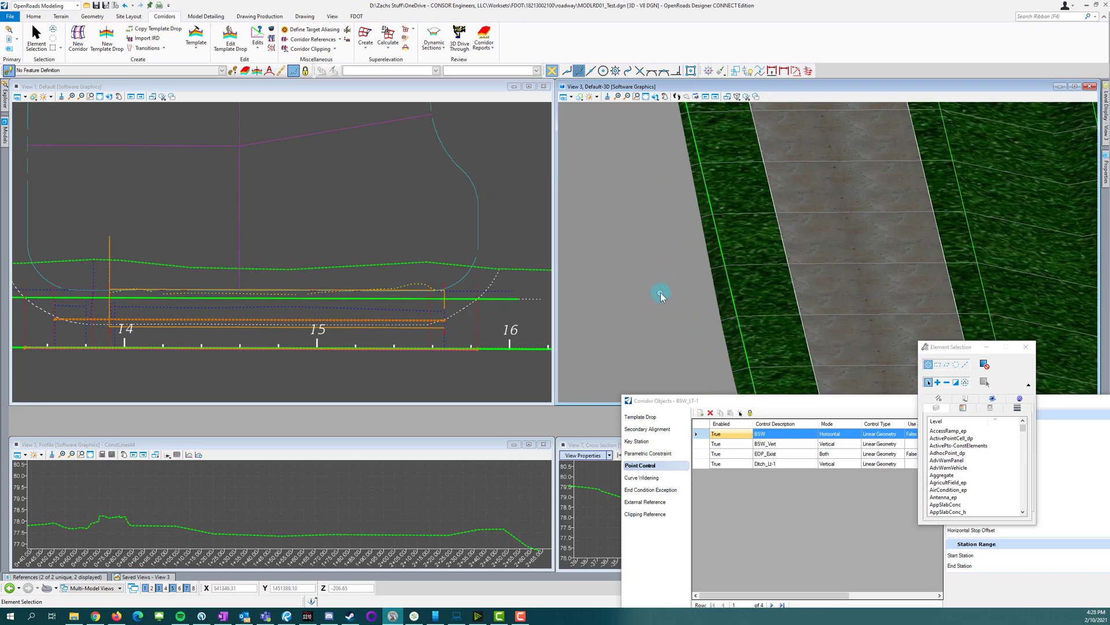
scroll(746, 278, down, 3)
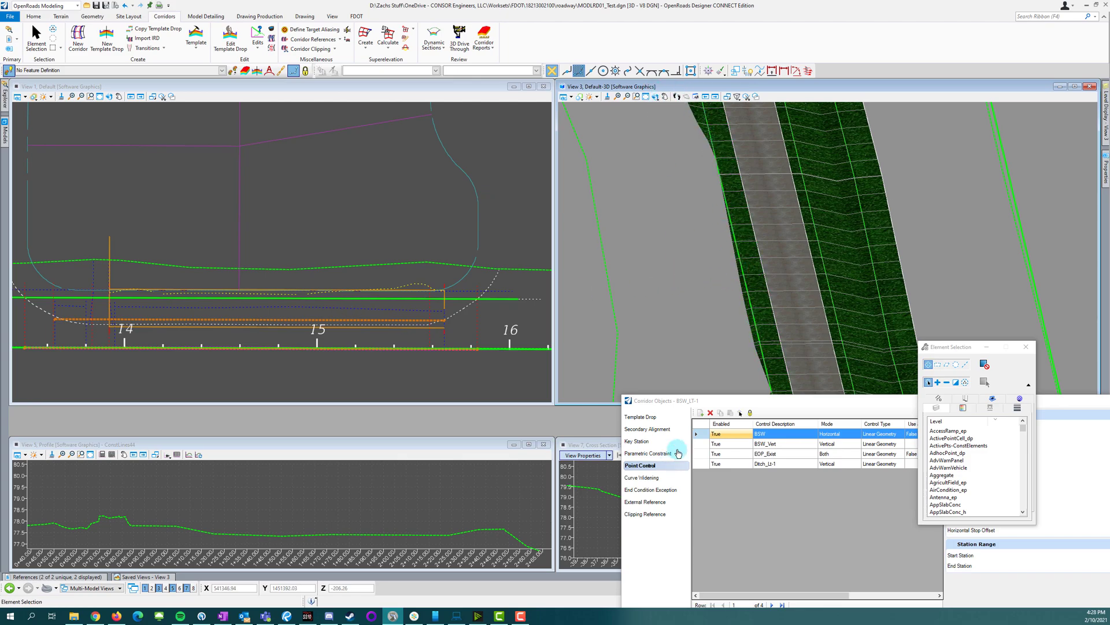
Step: Close the BSW_LT-1 corridor objects and examine the sidewalk, slopes and ditch in the cross section at station 14+30.00
drag(1059, 401, 711, 365)
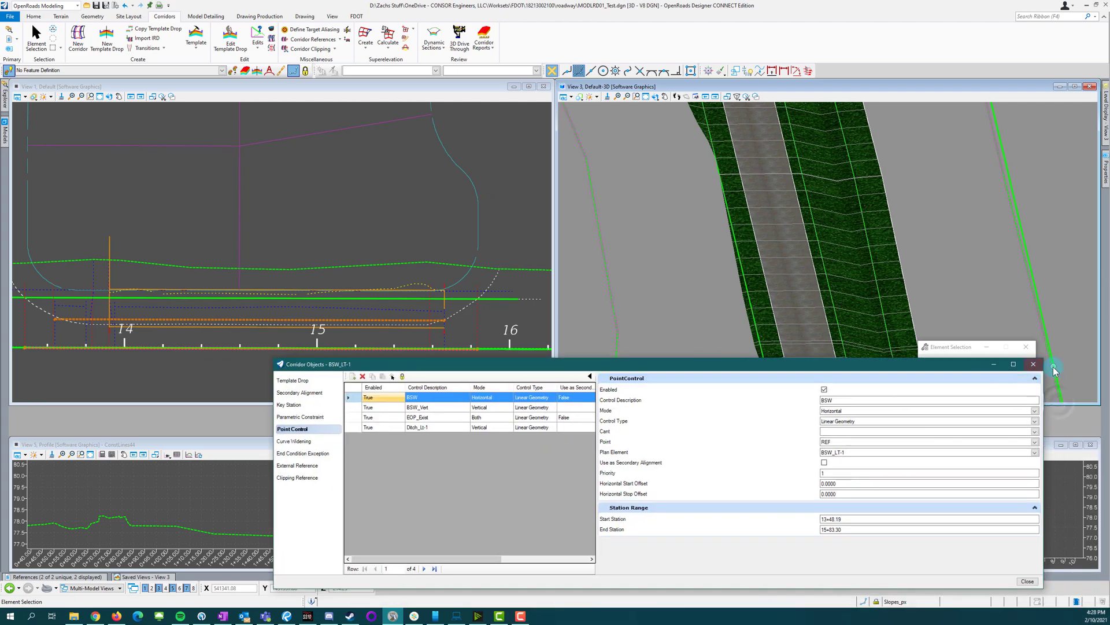
click(1034, 367)
click(741, 504)
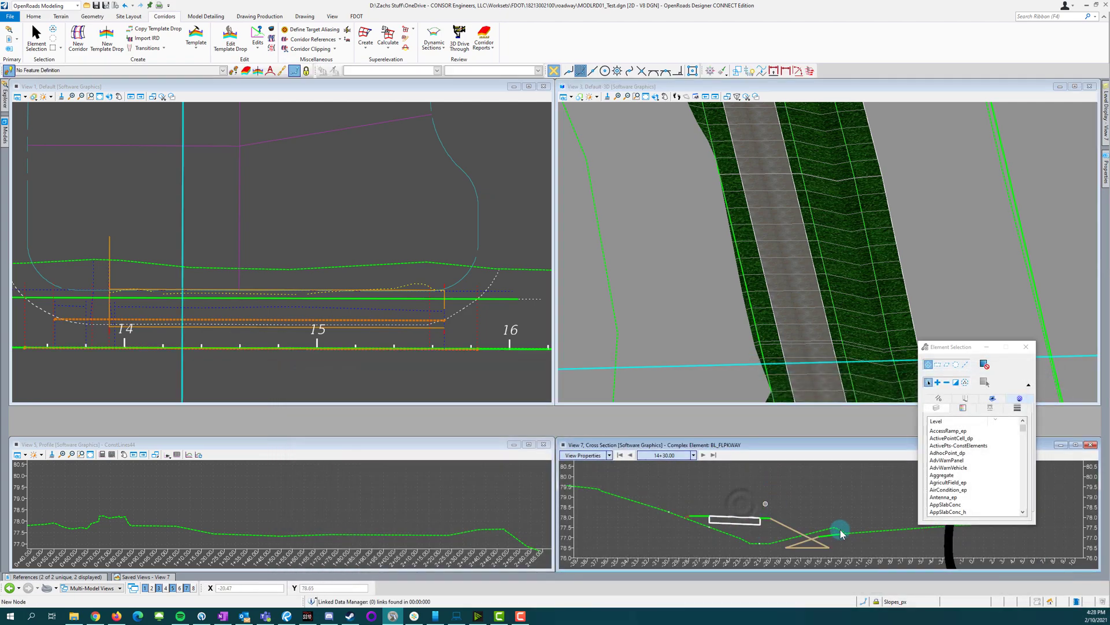
scroll(658, 519, up, 2)
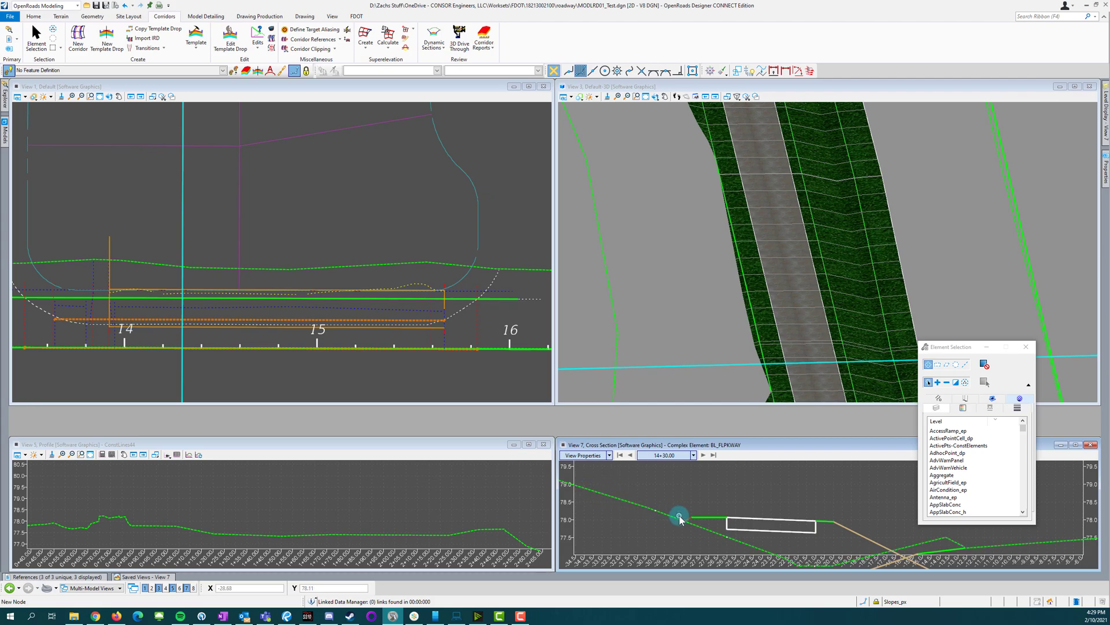
scroll(701, 481, down, 2)
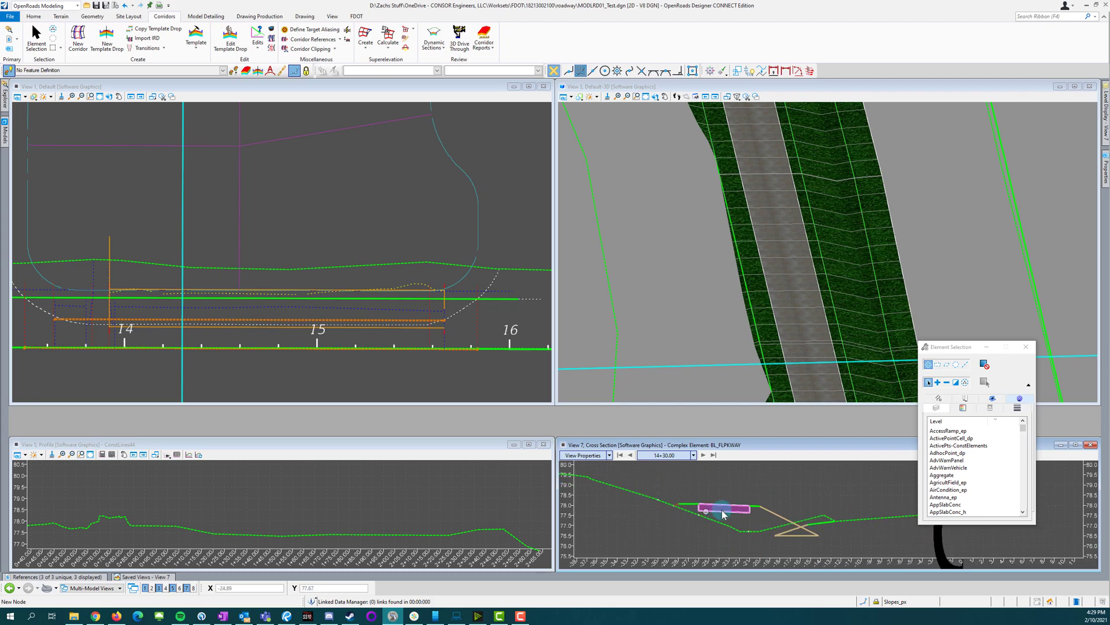
scroll(833, 540, up, 2)
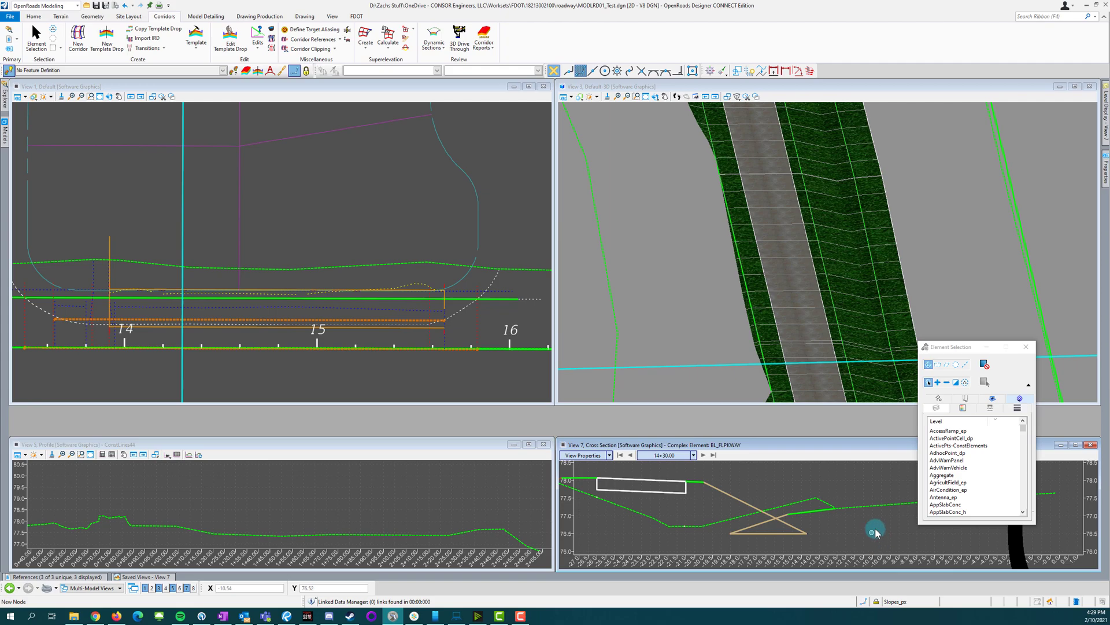
scroll(706, 509, down, 2)
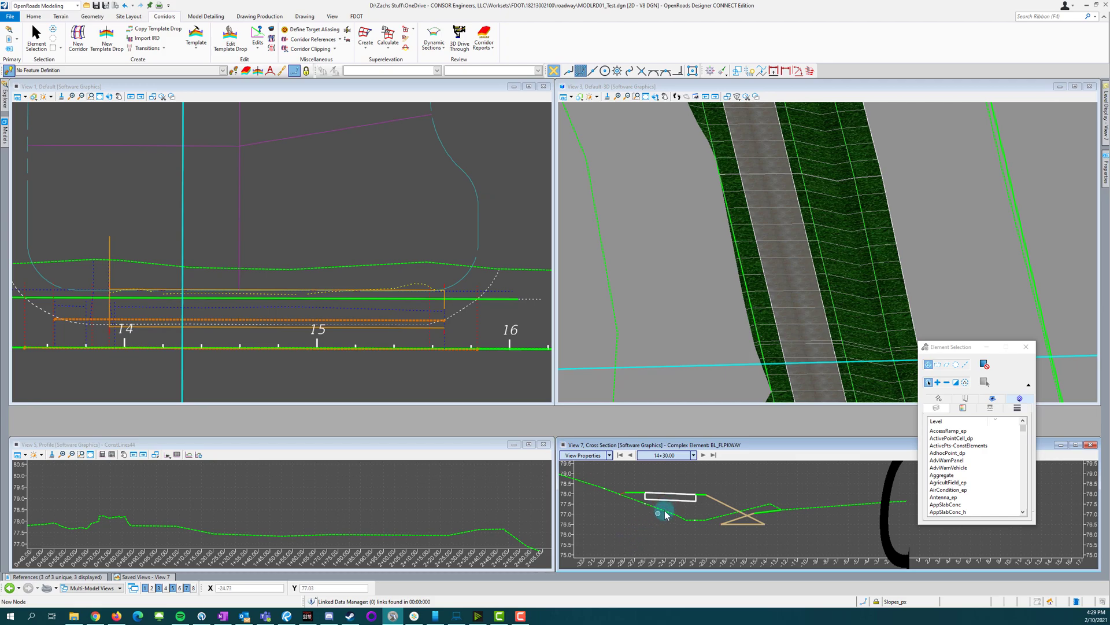
scroll(687, 502, up, 2)
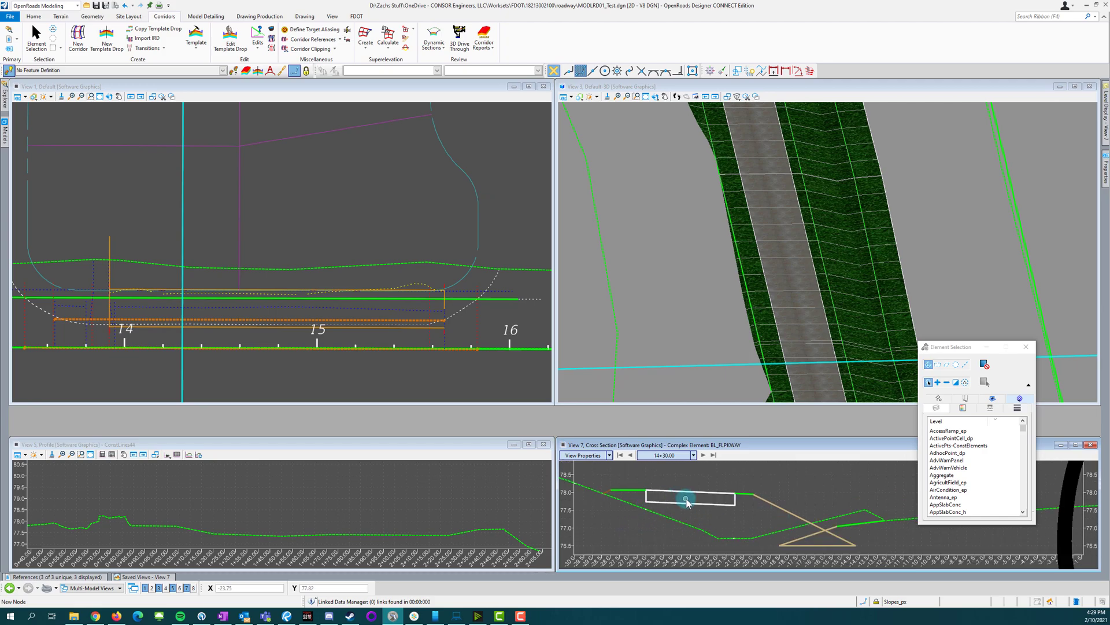
scroll(653, 519, down, 2)
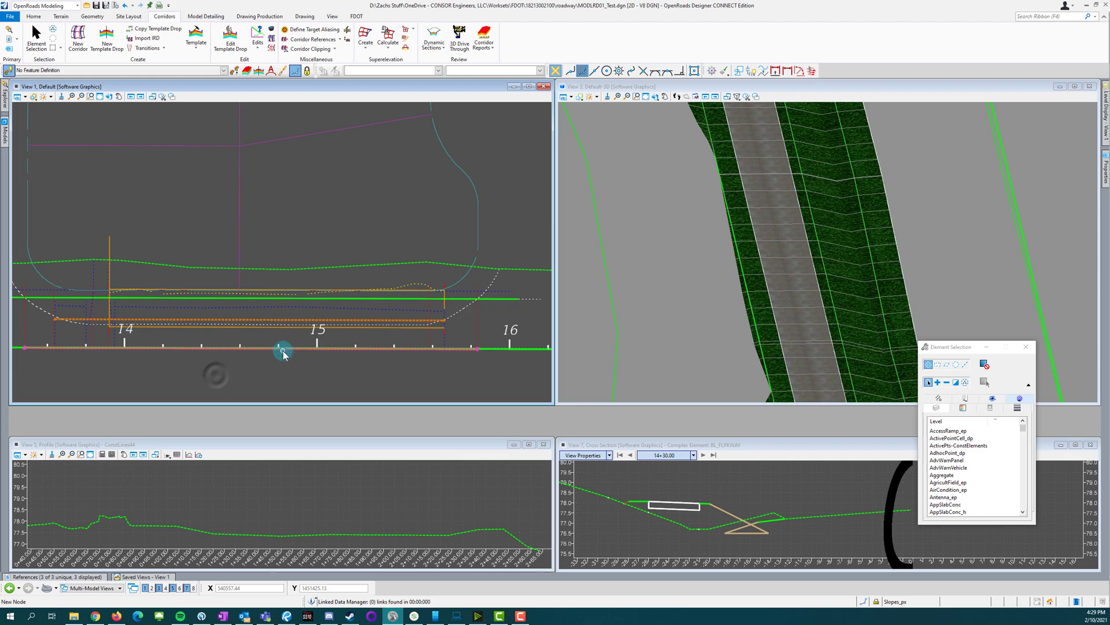
Step: Open the profile model of the BL_FLPKWAY baseline in View 5
scroll(295, 350, up, 7)
scroll(287, 351, down, 4)
scroll(428, 359, up, 3)
click(421, 353)
click(454, 340)
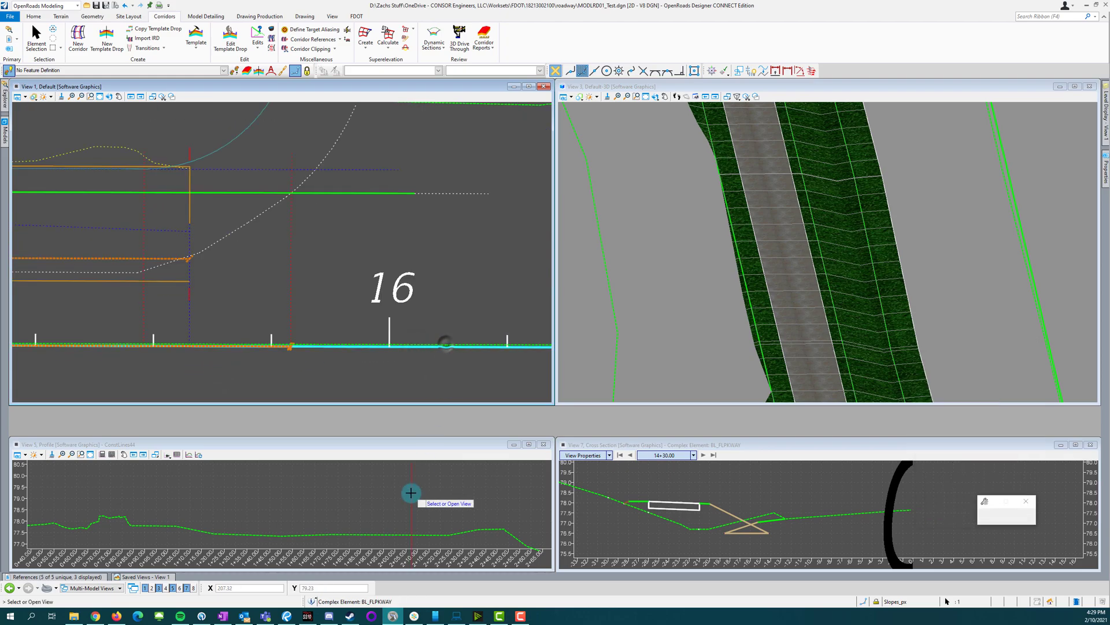
click(410, 491)
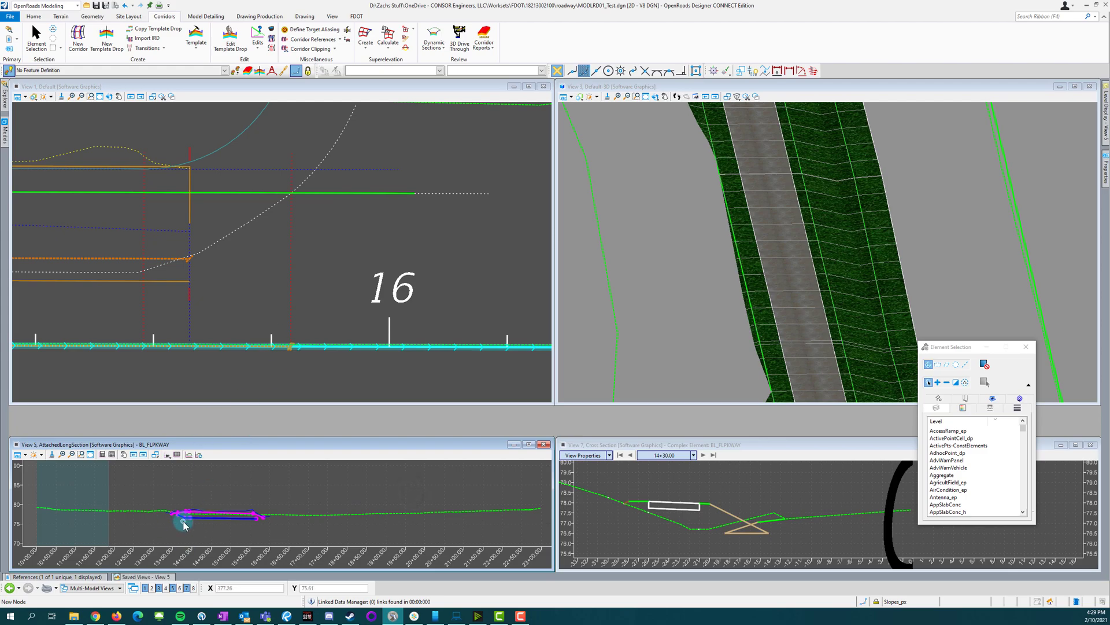
Step: Examine the sidewalk and ditch profiles against the existing ground in the BL_FLPKWAY profile
scroll(178, 521, up, 4)
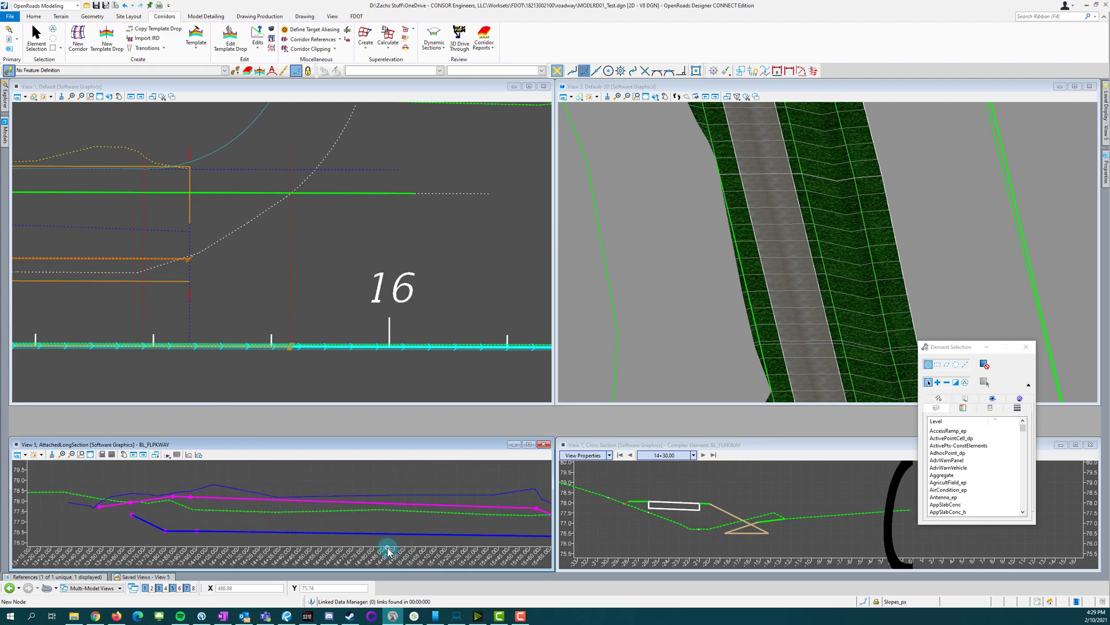
scroll(183, 498, up, 2)
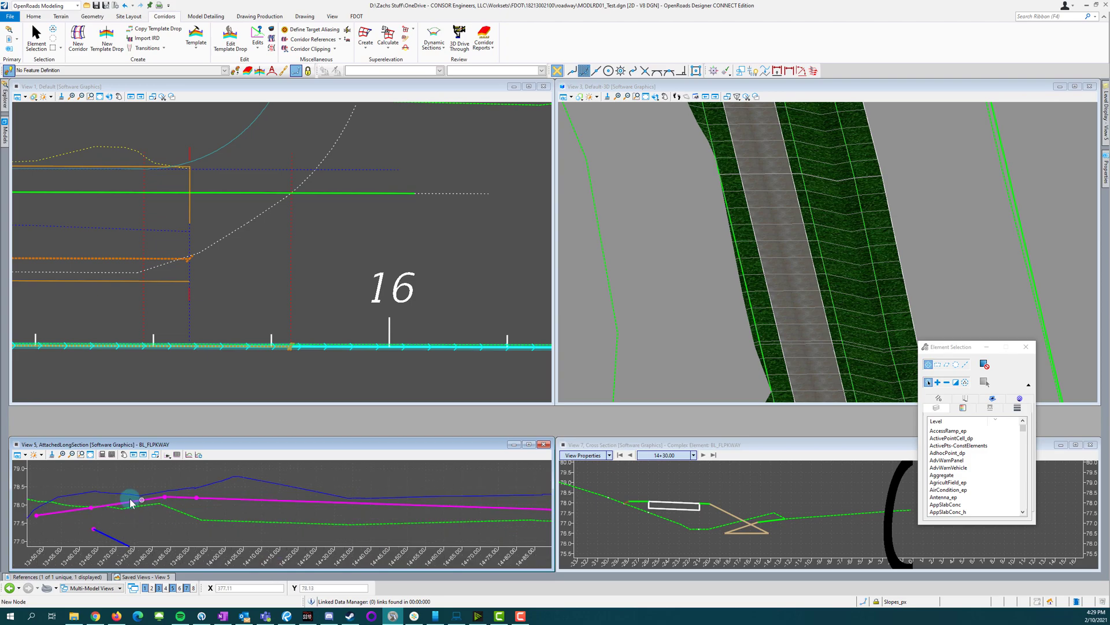
scroll(193, 501, down, 2)
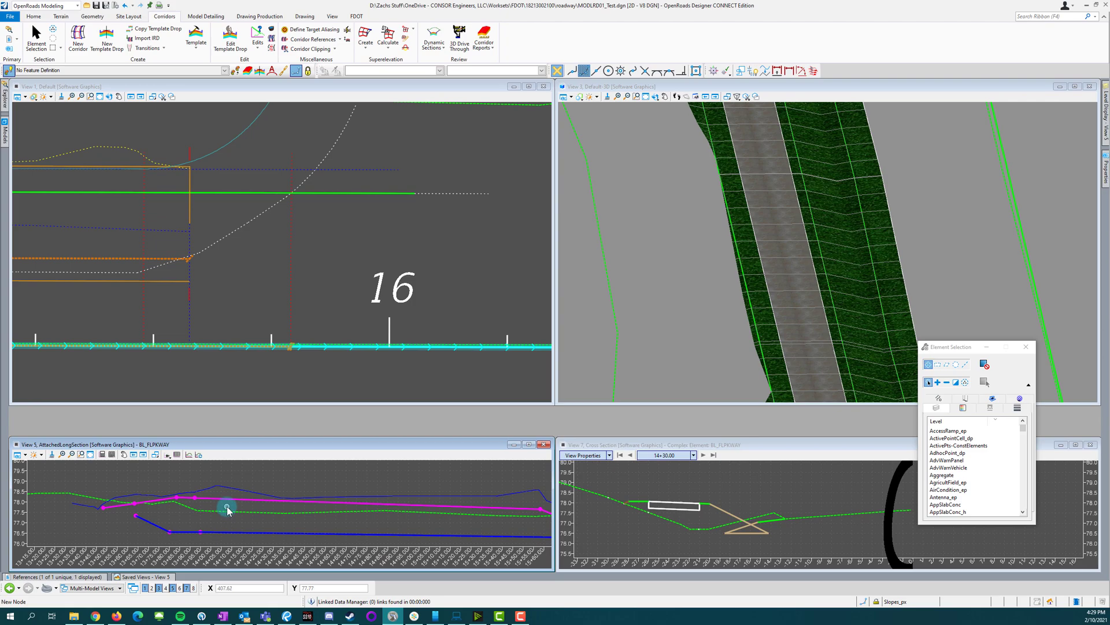
scroll(129, 524, down, 2)
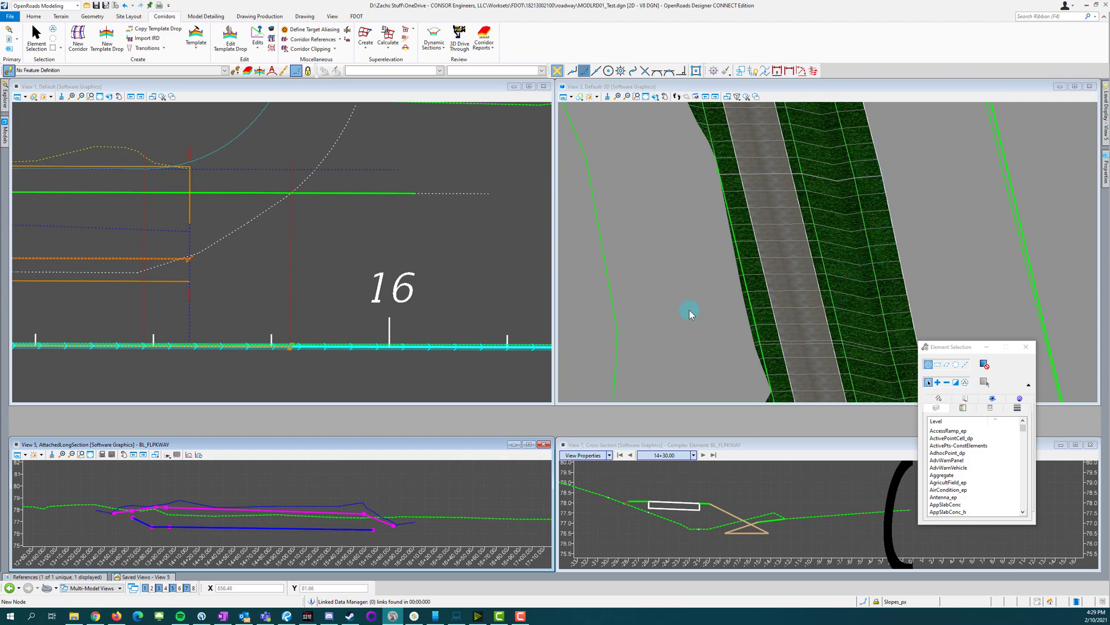
scroll(165, 515, up, 2)
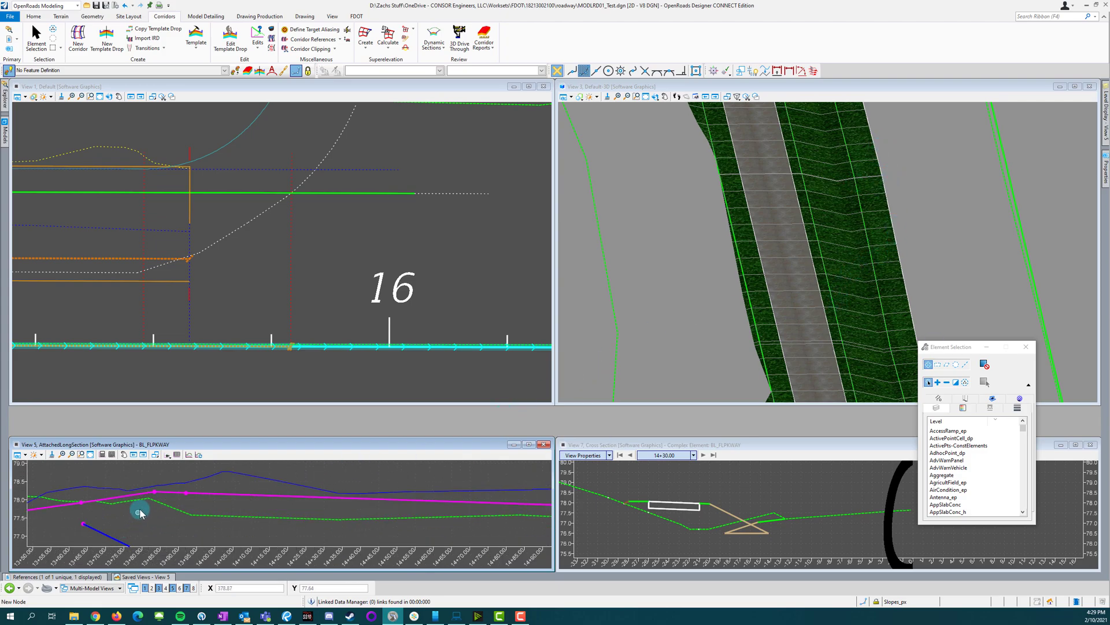
scroll(240, 477, down, 3)
scroll(179, 487, up, 3)
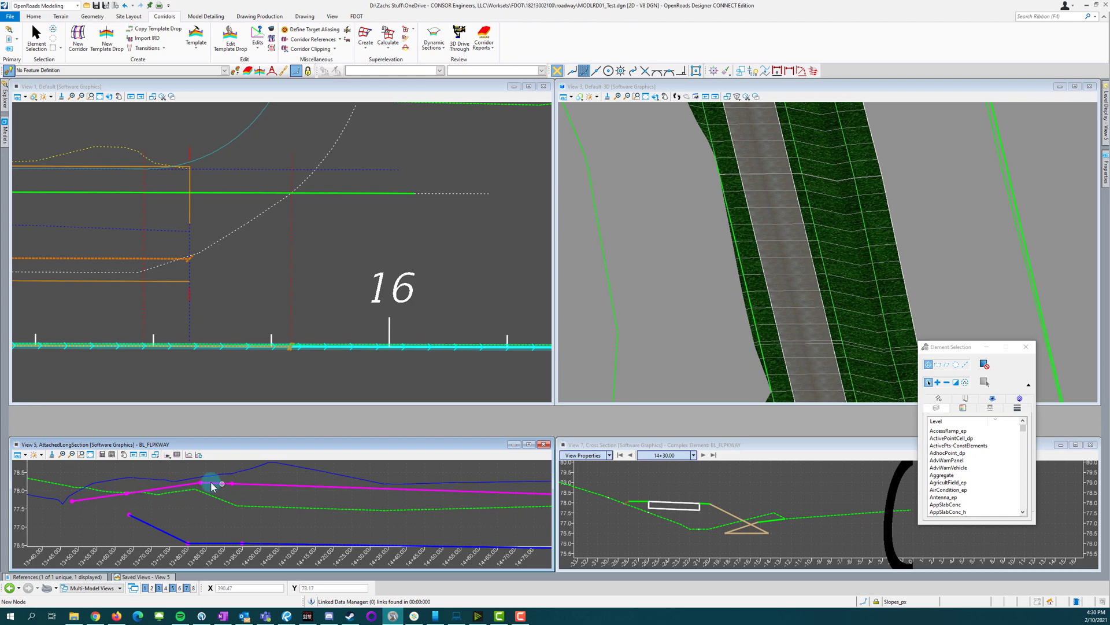
scroll(666, 217, down, 2)
scroll(806, 386, up, 1)
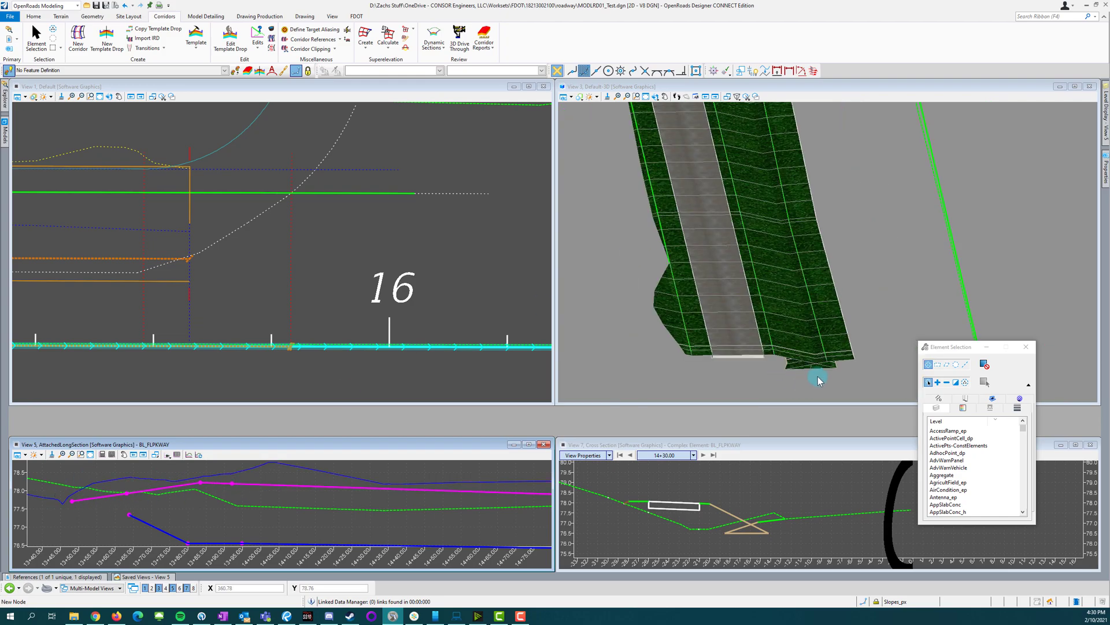
Step: Compare the corridor start near station 14 in plan with the ditch and sidewalk profiles
scroll(428, 263, down, 3)
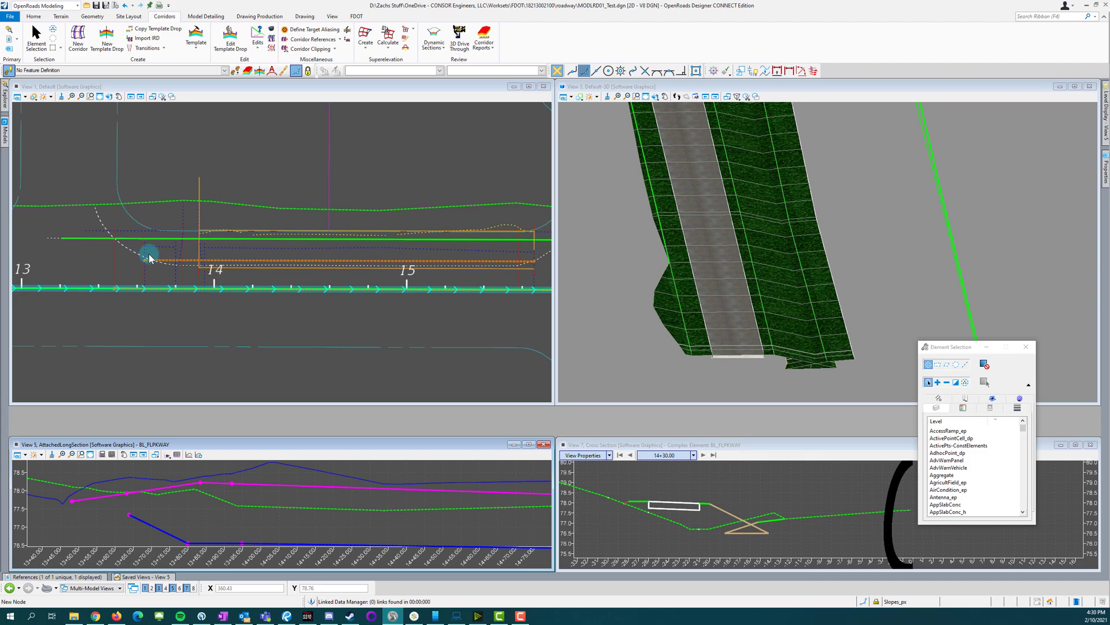
scroll(150, 256, up, 2)
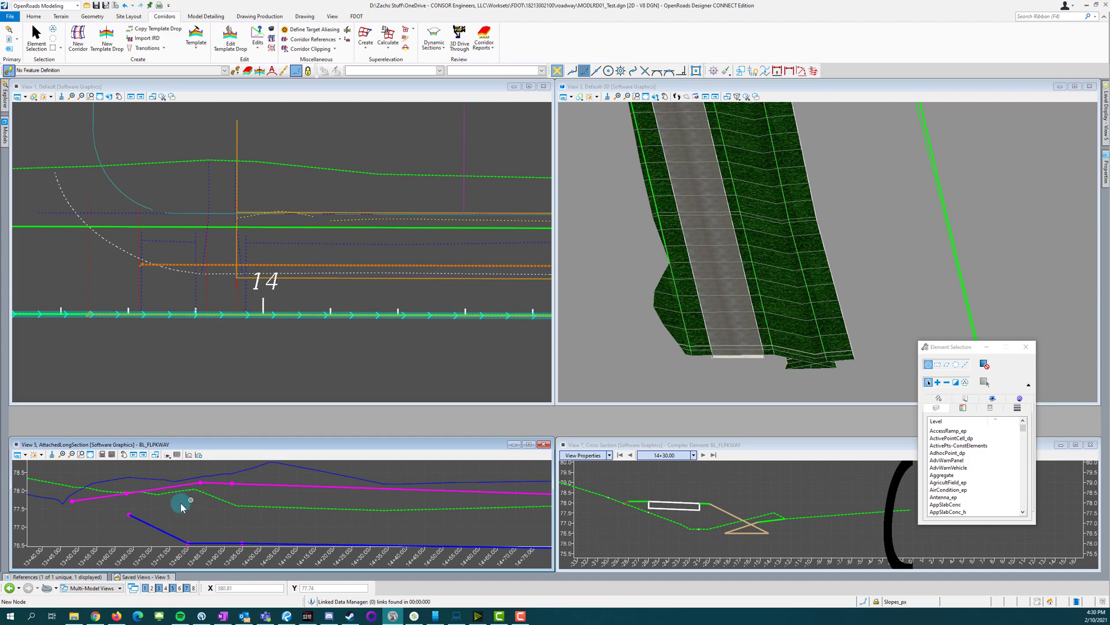
scroll(136, 501, down, 3)
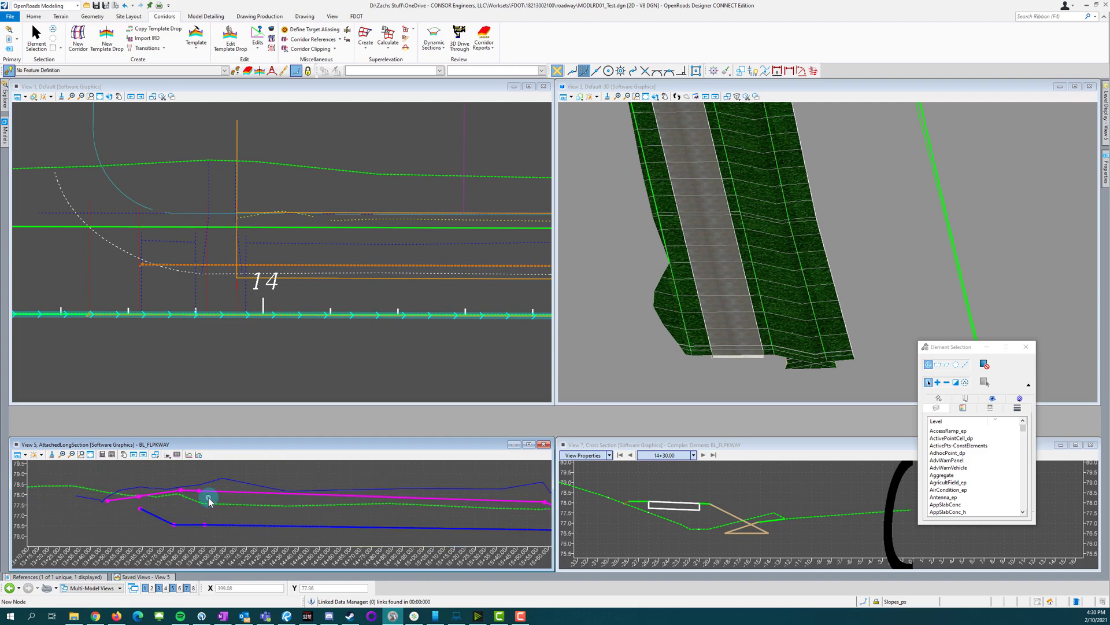
scroll(201, 494, up, 2)
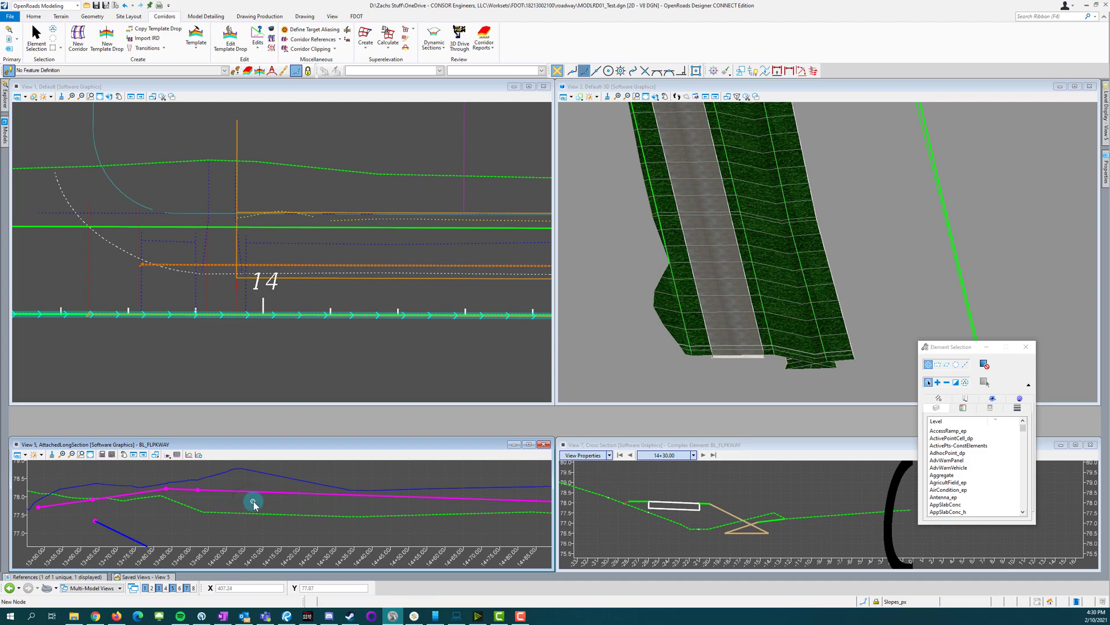
scroll(203, 503, down, 3)
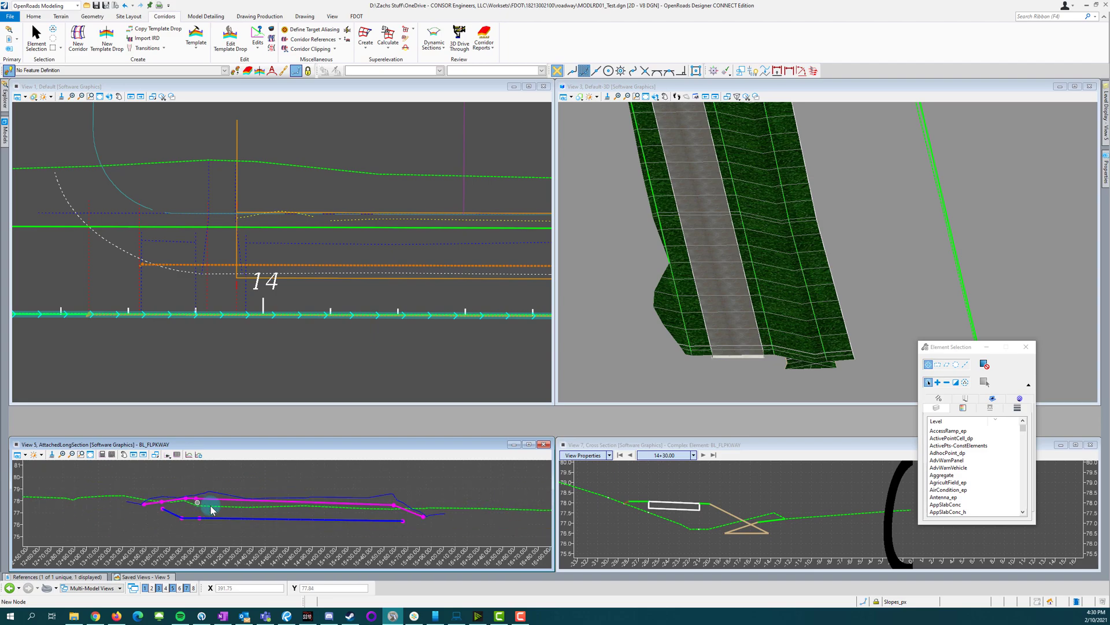
scroll(418, 508, up, 2)
scroll(218, 515, down, 2)
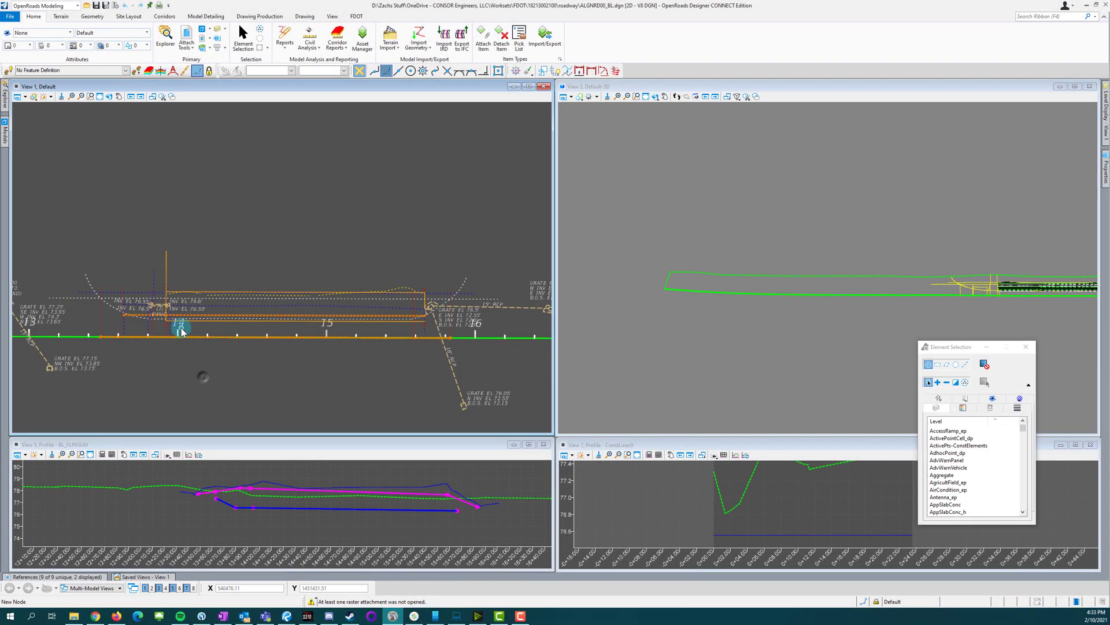
Step: Match the active feature definition to the red dashed line near station 14, Const Lines Red Dash, and turn on its use for new elements
scroll(181, 331, up, 5)
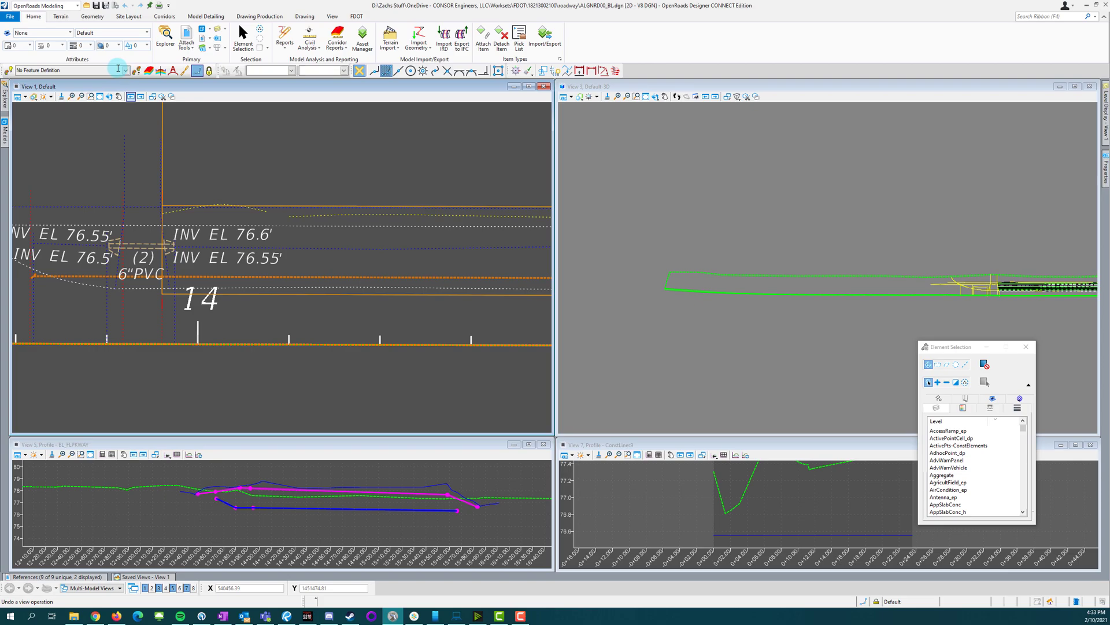
click(137, 70)
click(160, 326)
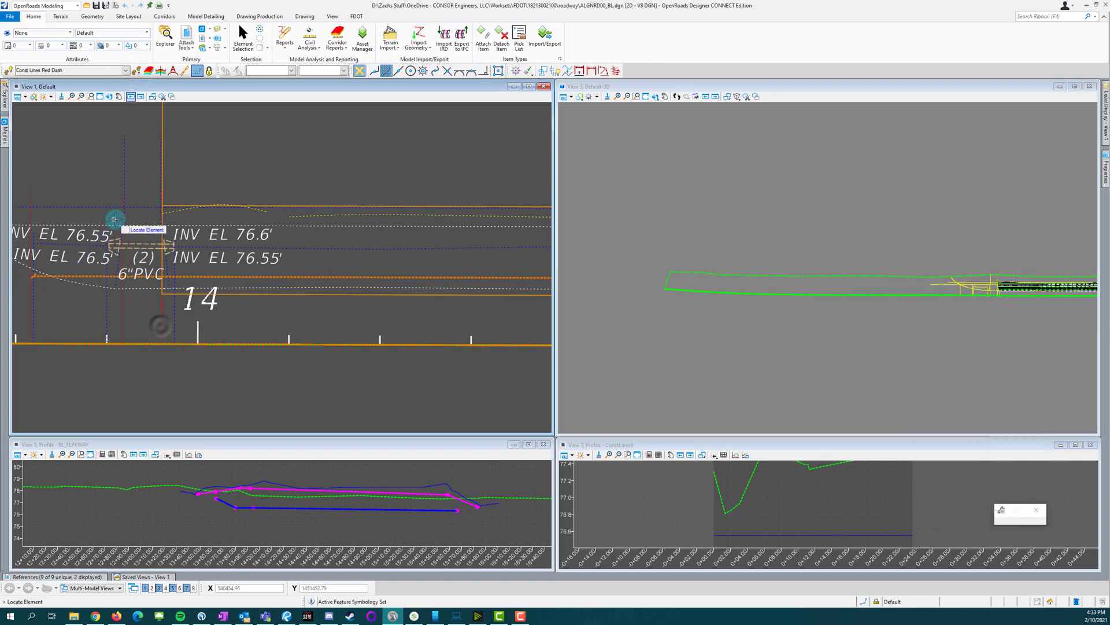
click(8, 71)
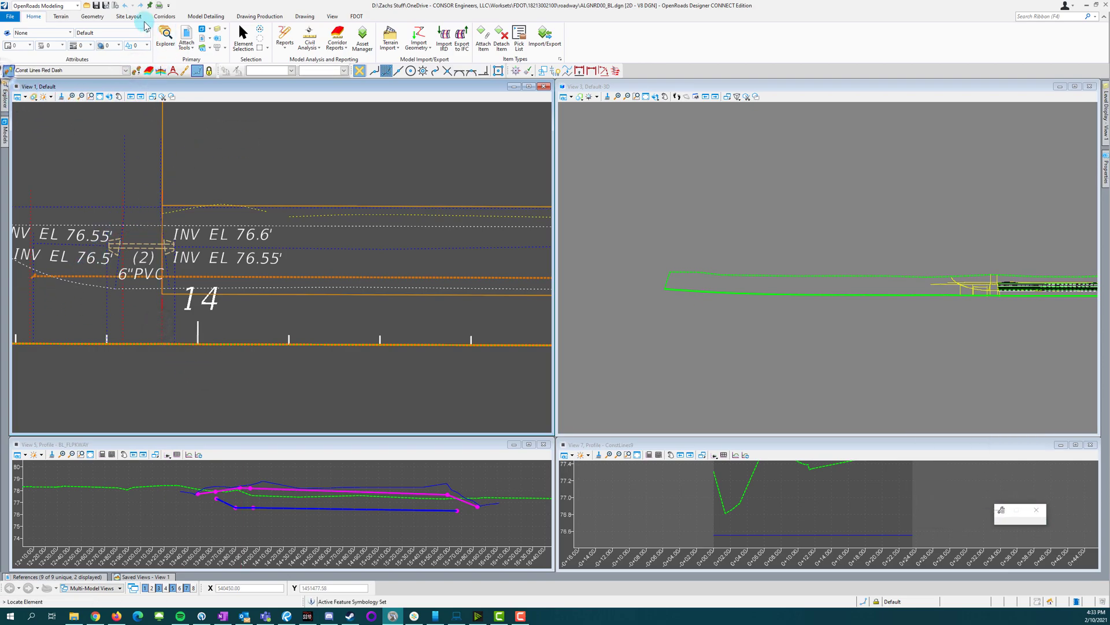
Step: Offset the red dashed construction line just before station 14 by -25.00 ft along the corridor using Single Offset Entire Element
click(93, 16)
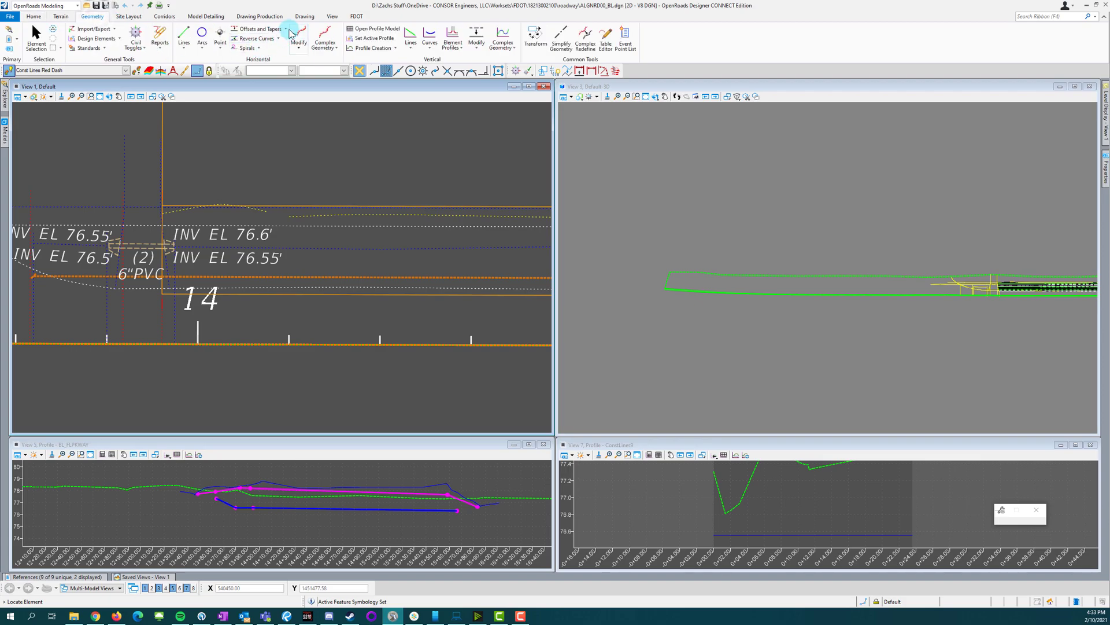
click(287, 29)
click(280, 38)
click(163, 319)
click(318, 315)
click(320, 315)
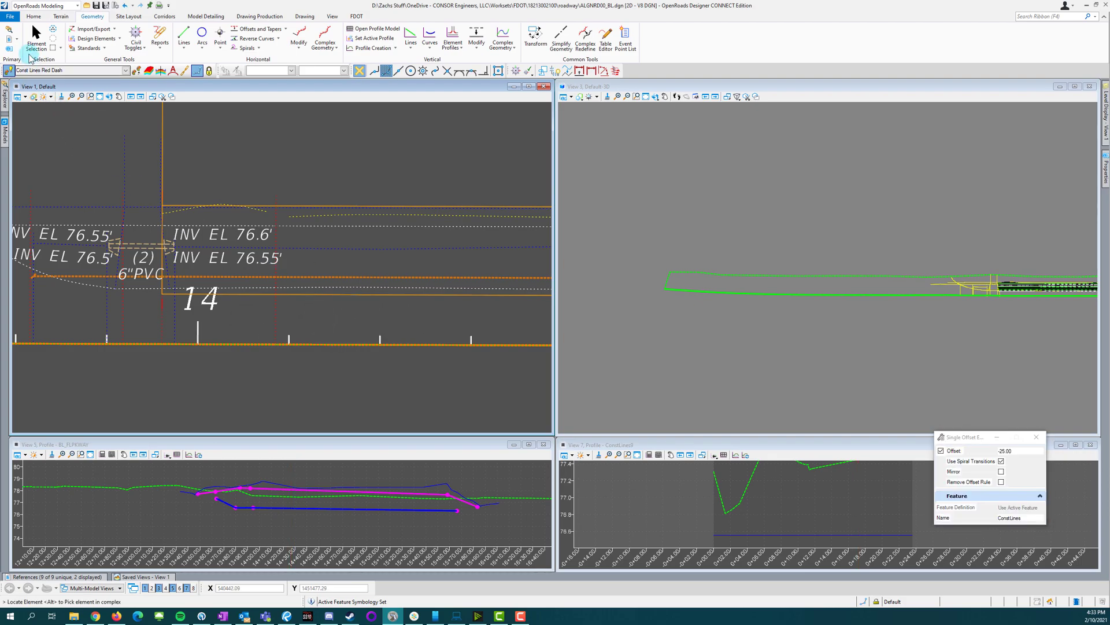
click(35, 36)
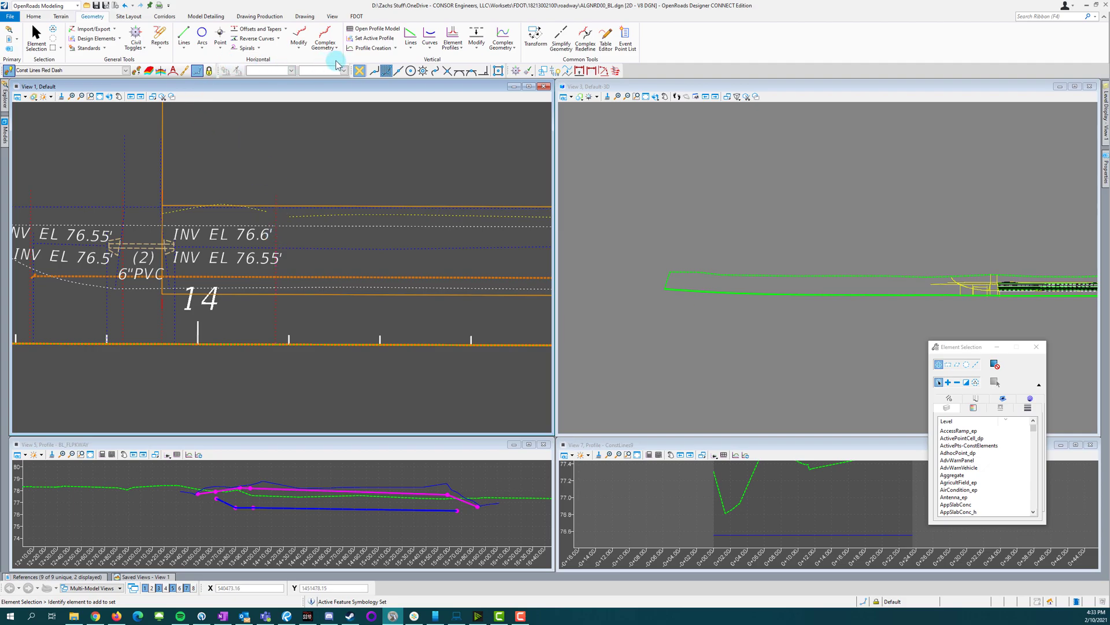
Step: Create a profile intersection point on the new offset line where the white dotted line crosses it
click(395, 50)
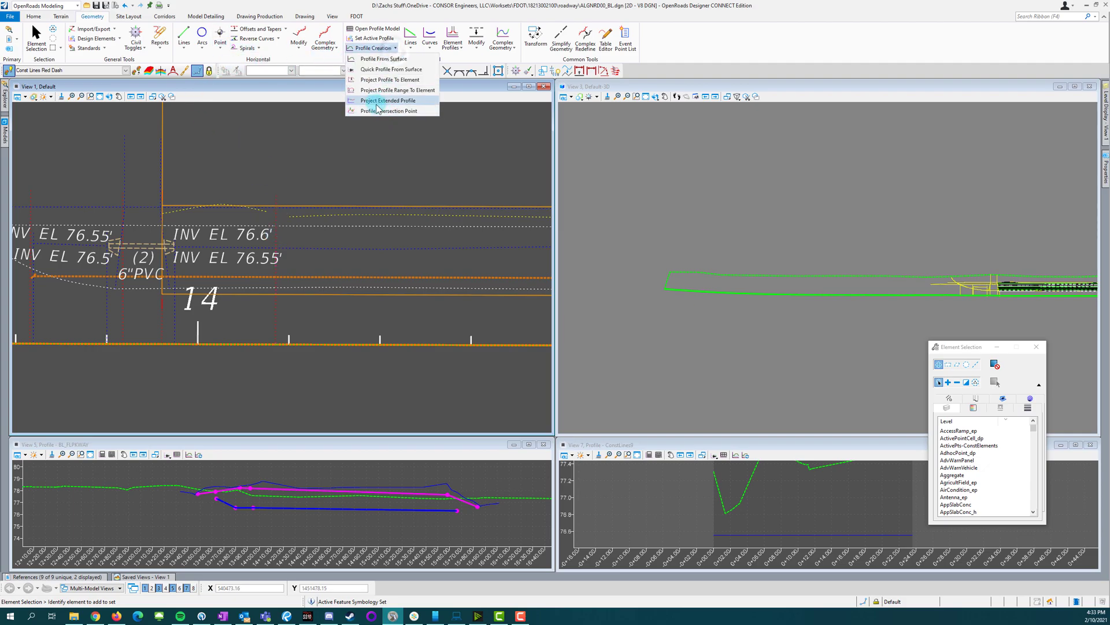
click(376, 108)
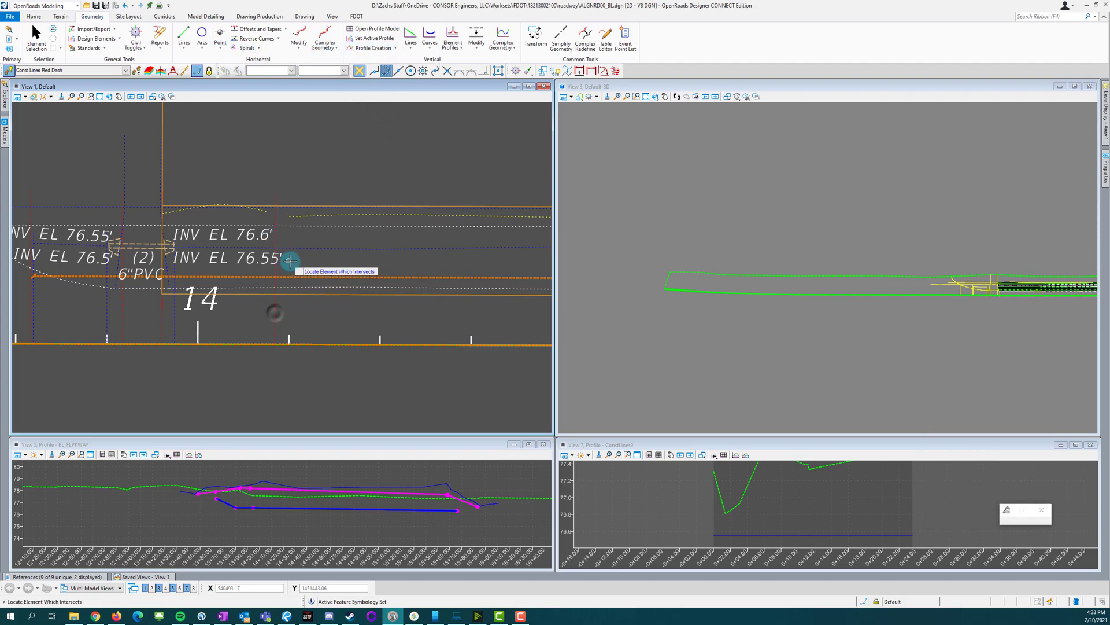
click(285, 226)
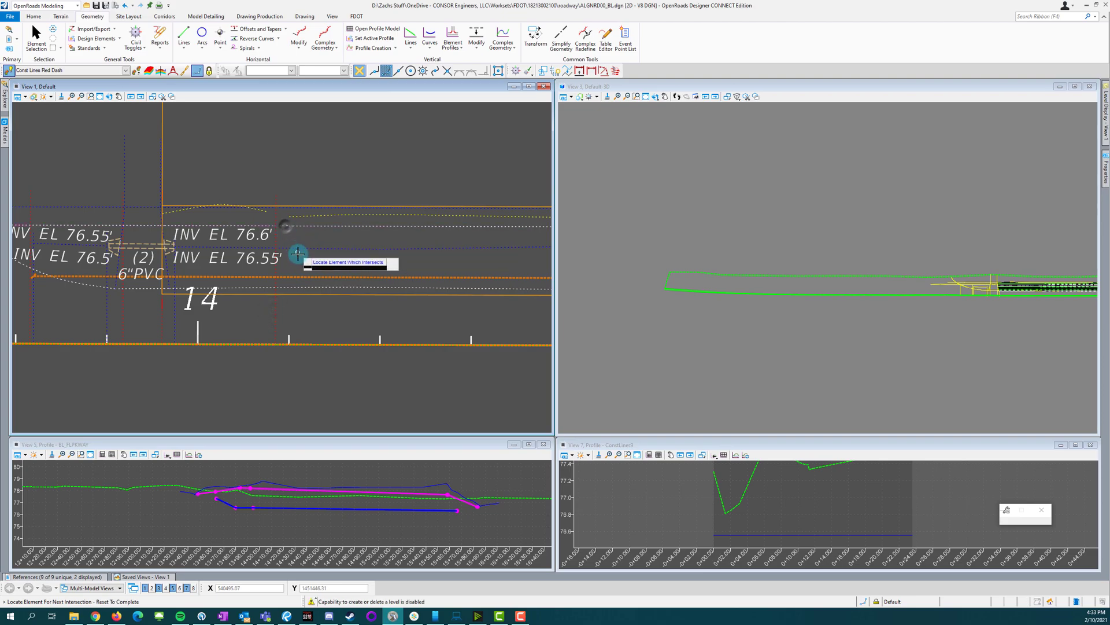
click(42, 49)
Step: Open the profile model of the new offset construction line in View 7
click(277, 312)
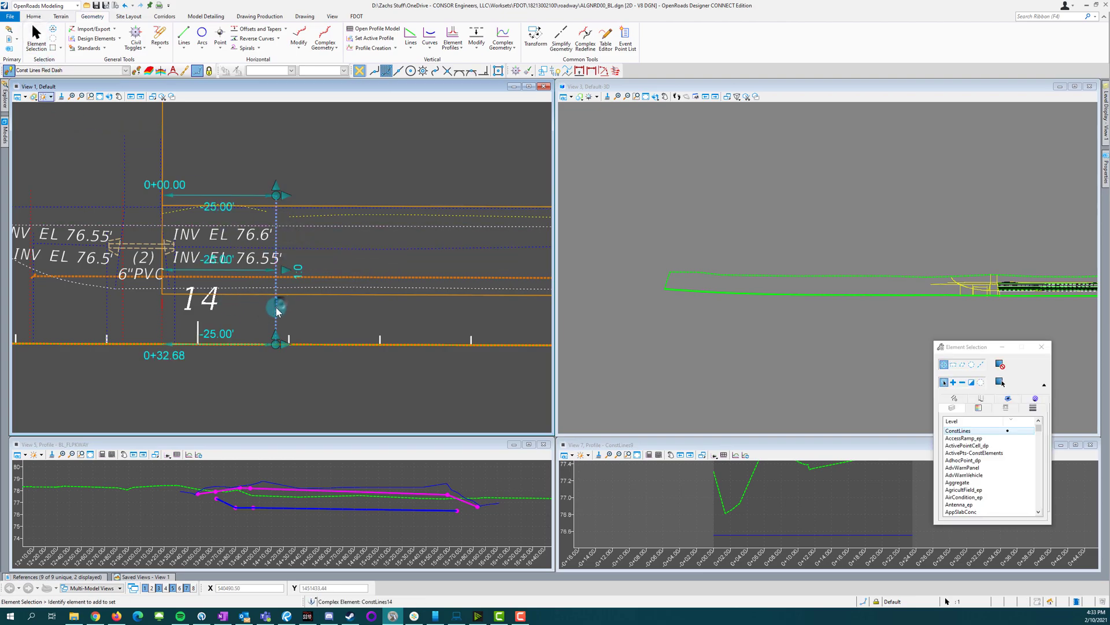
click(298, 307)
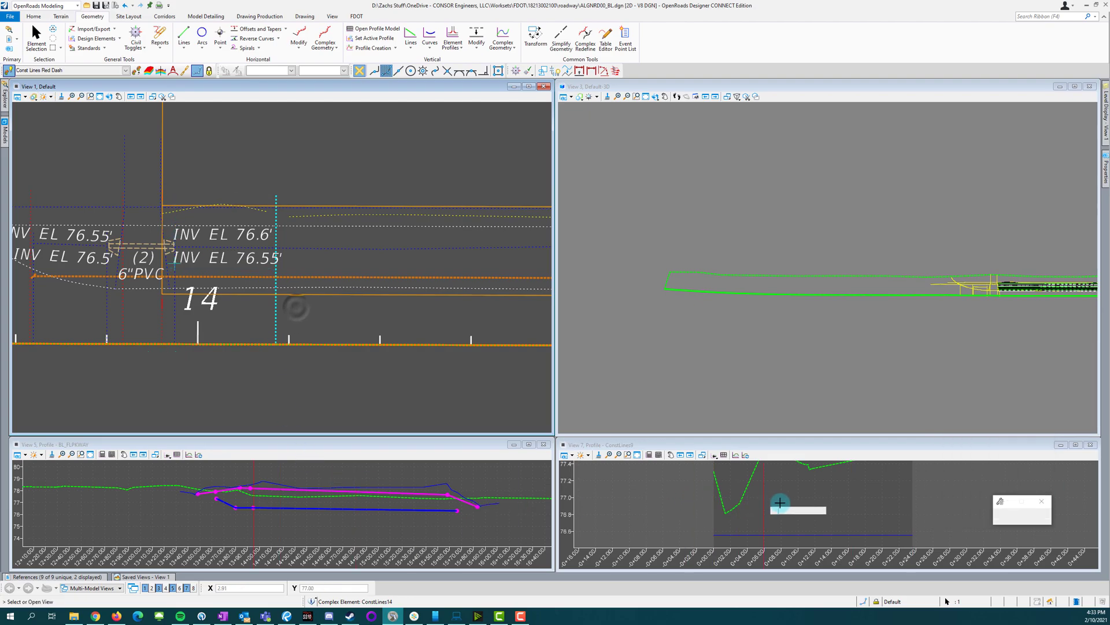
click(780, 501)
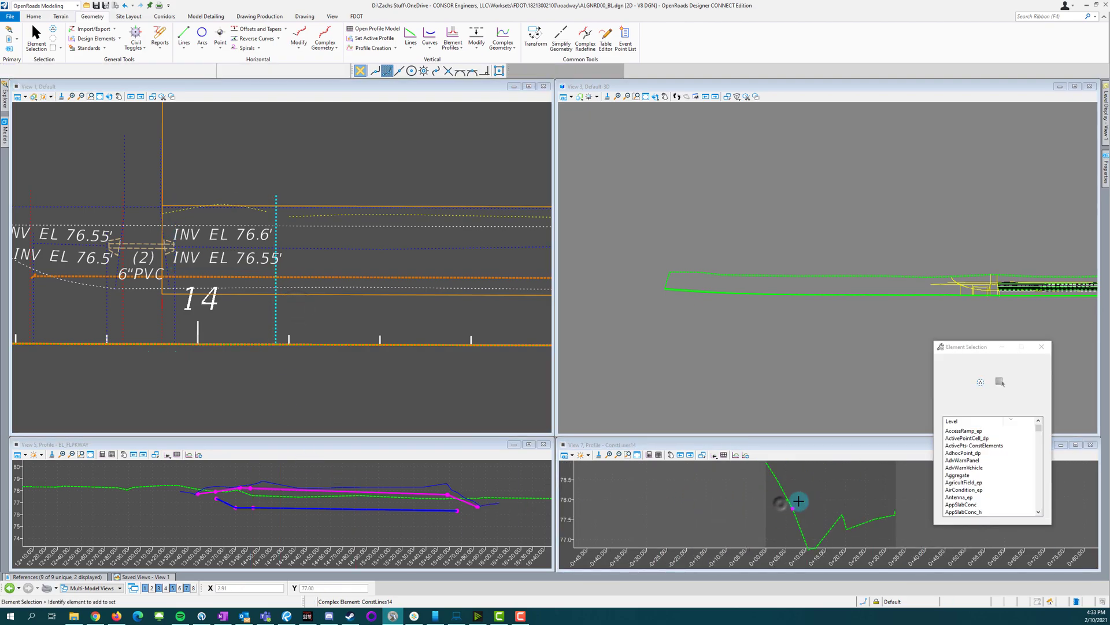
Step: Draw a profile line about 26 ft long at about 3.3% slope from the intersection point to the end of the View 7 profile
click(715, 456)
click(736, 474)
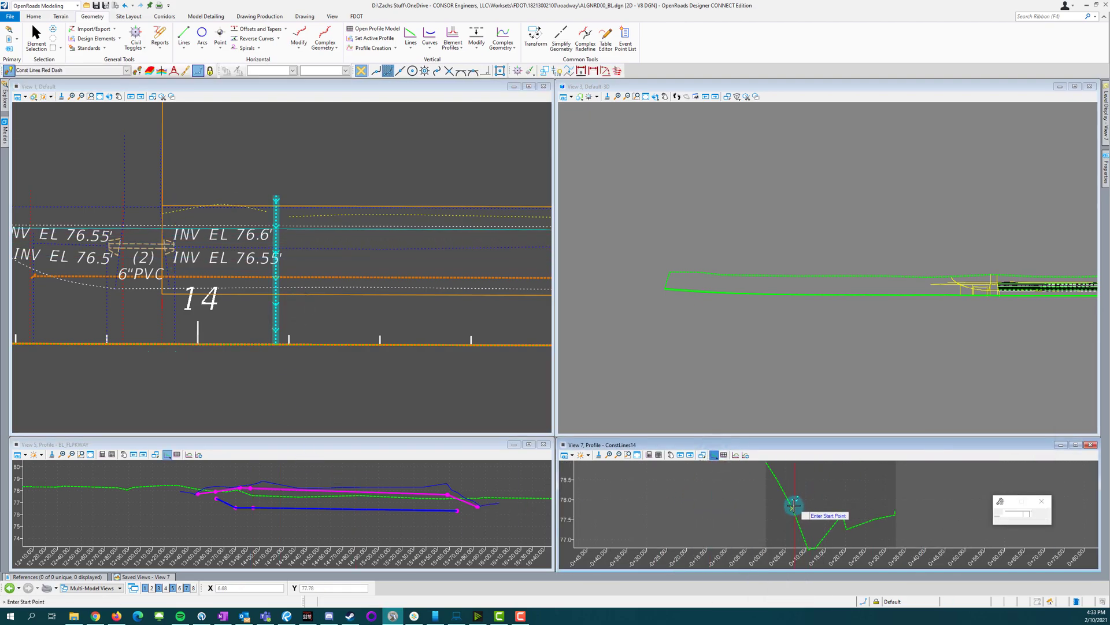
click(834, 498)
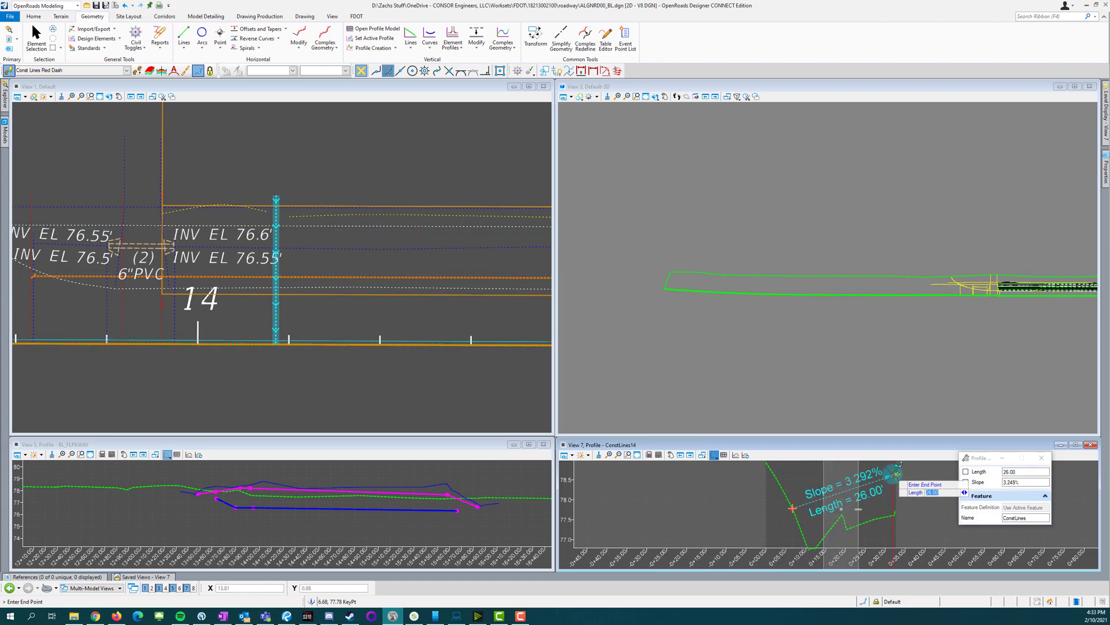
click(894, 474)
key(Escape)
Step: Make the new profile line the active profile of the offset line and set its slope to 0%
click(868, 486)
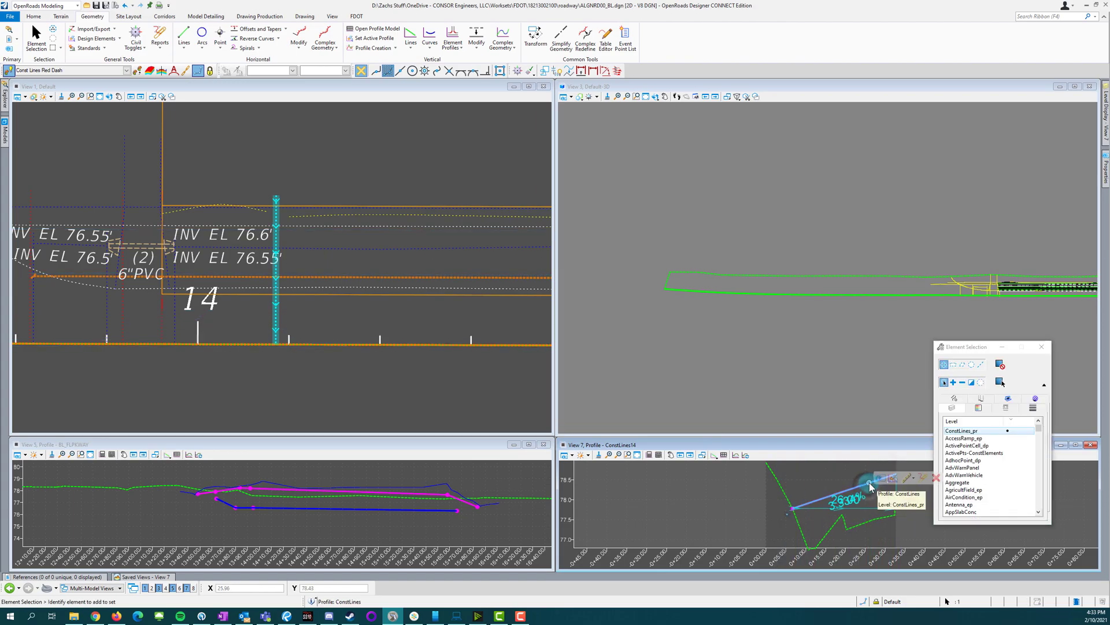
click(893, 480)
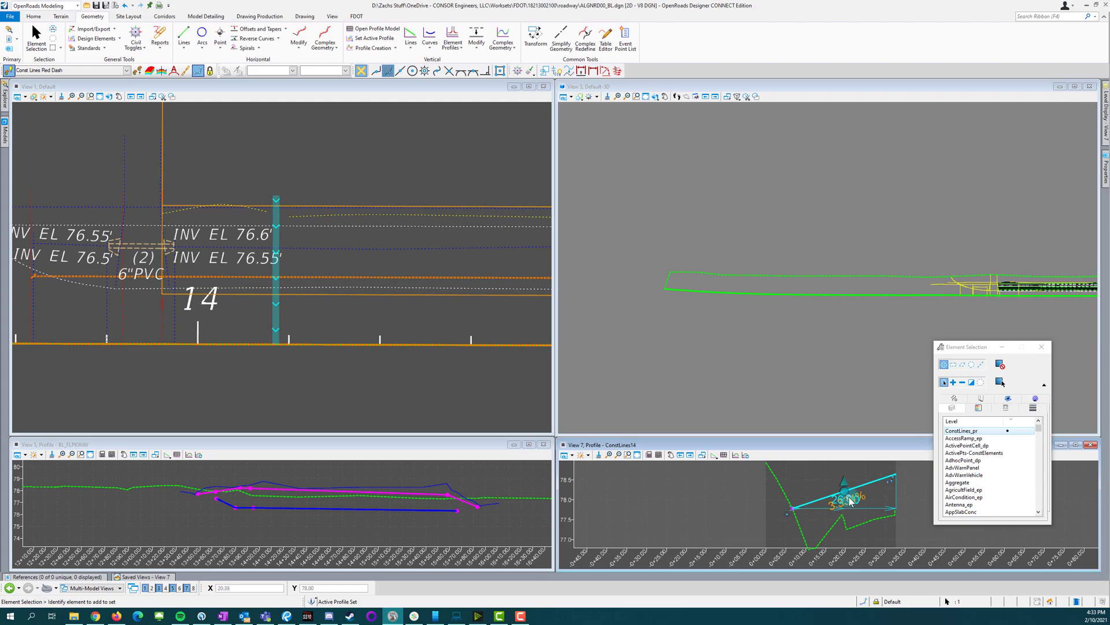
click(855, 501)
key(Return)
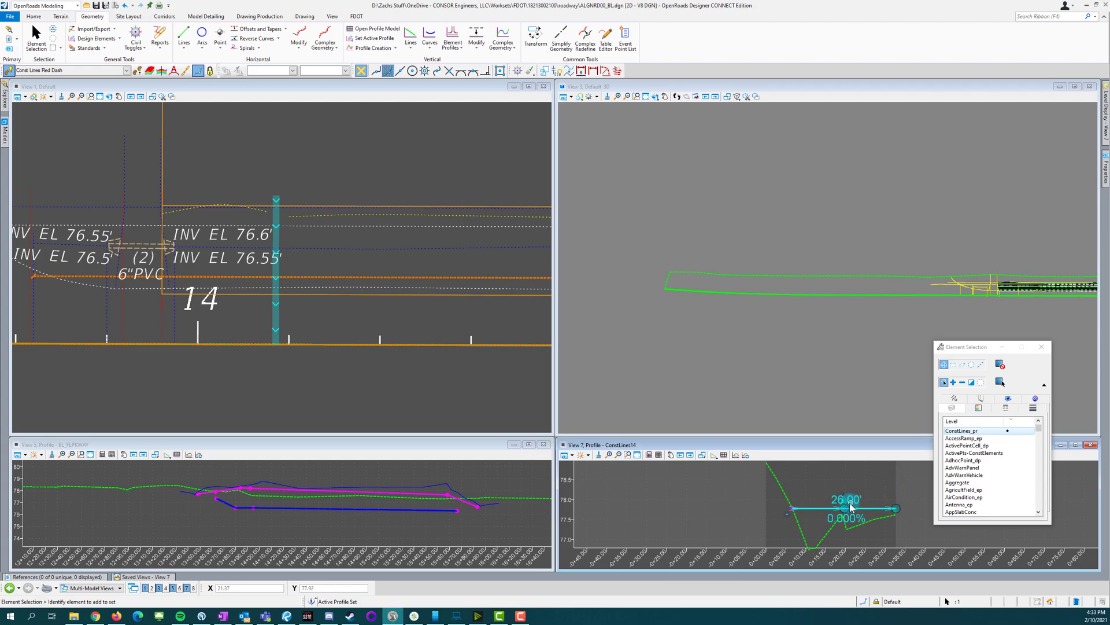
Step: Create a profile intersection point on the BL_FLPKWAY baseline where the offset construction line crosses it
click(268, 521)
click(382, 119)
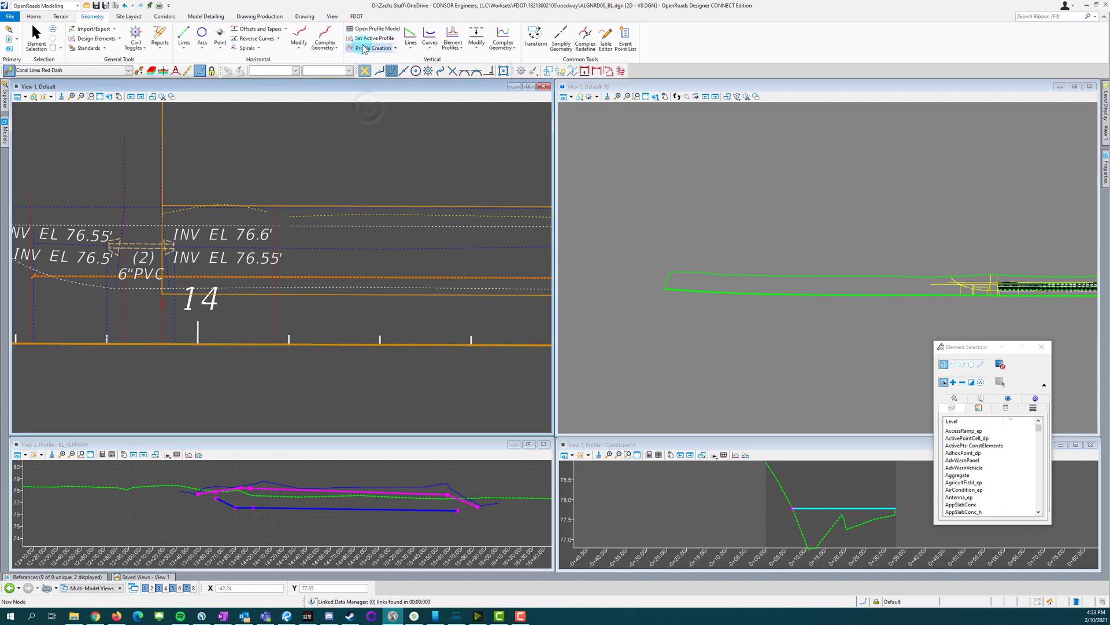
click(372, 48)
click(367, 69)
scroll(301, 350, up, 4)
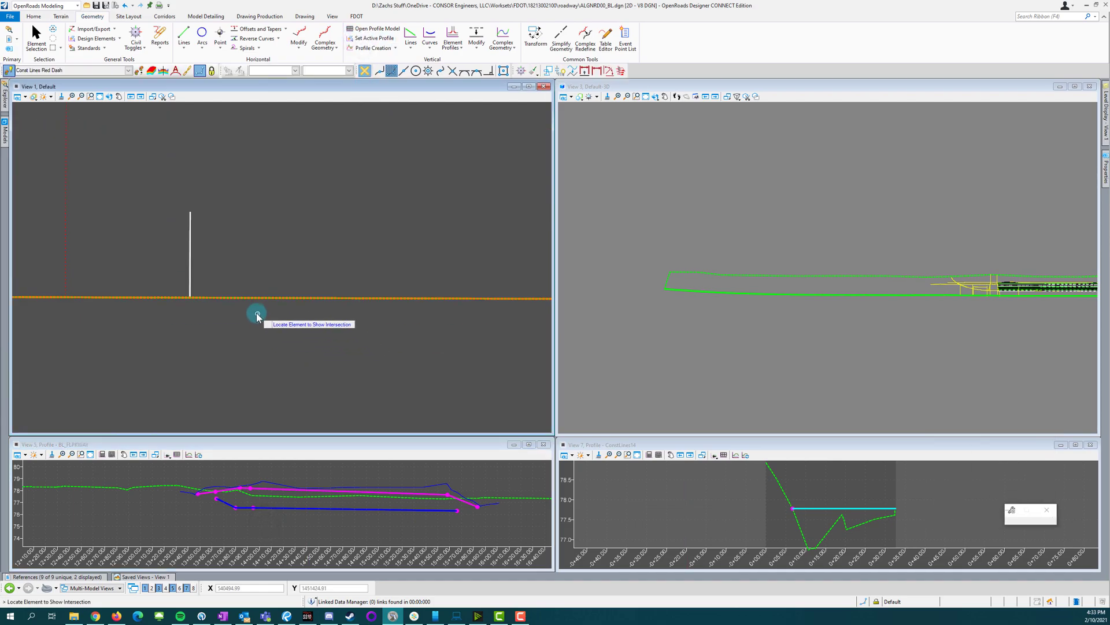
scroll(477, 329, down, 3)
scroll(342, 333, down, 1)
click(51, 325)
click(379, 306)
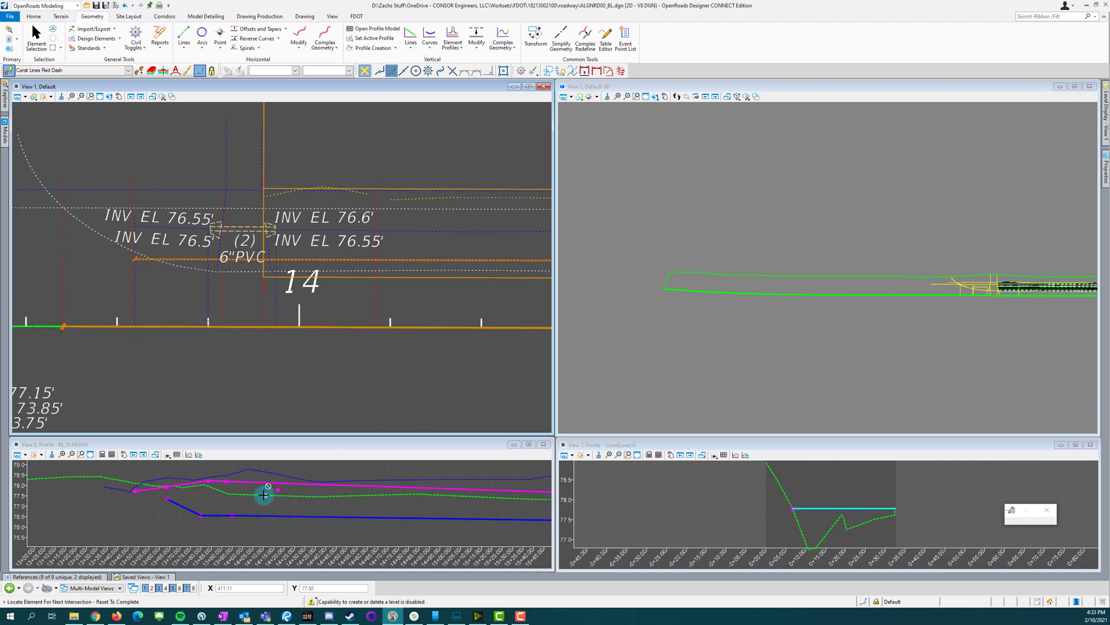
right_click(255, 491)
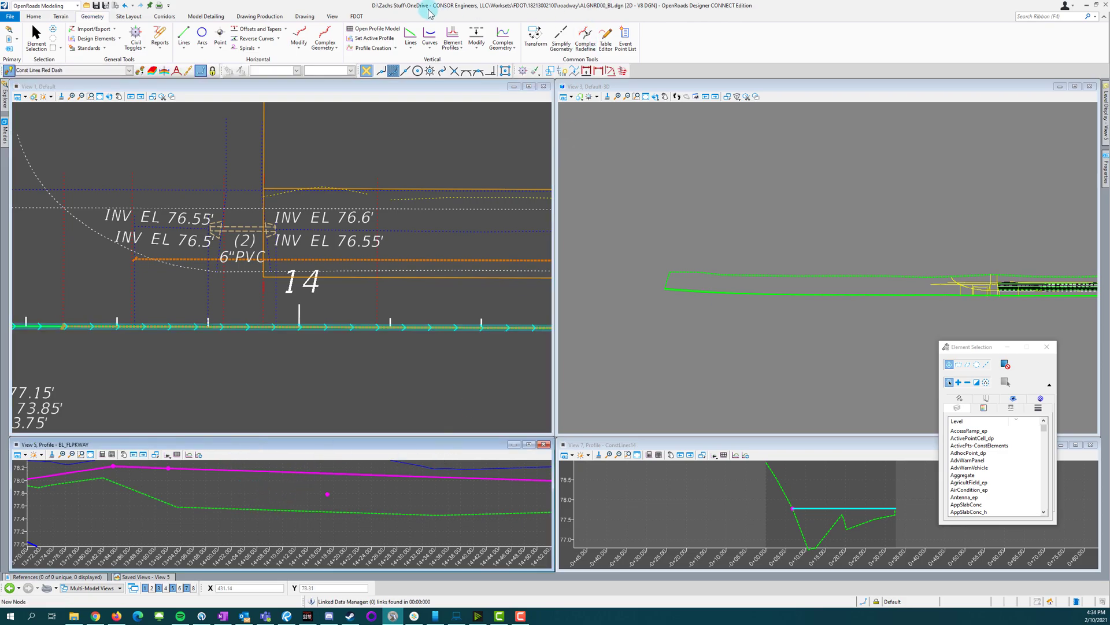
Step: Insert a vertex in the BSW_LT-1 sidewalk profile and snap it to the projected intersection point
click(304, 16)
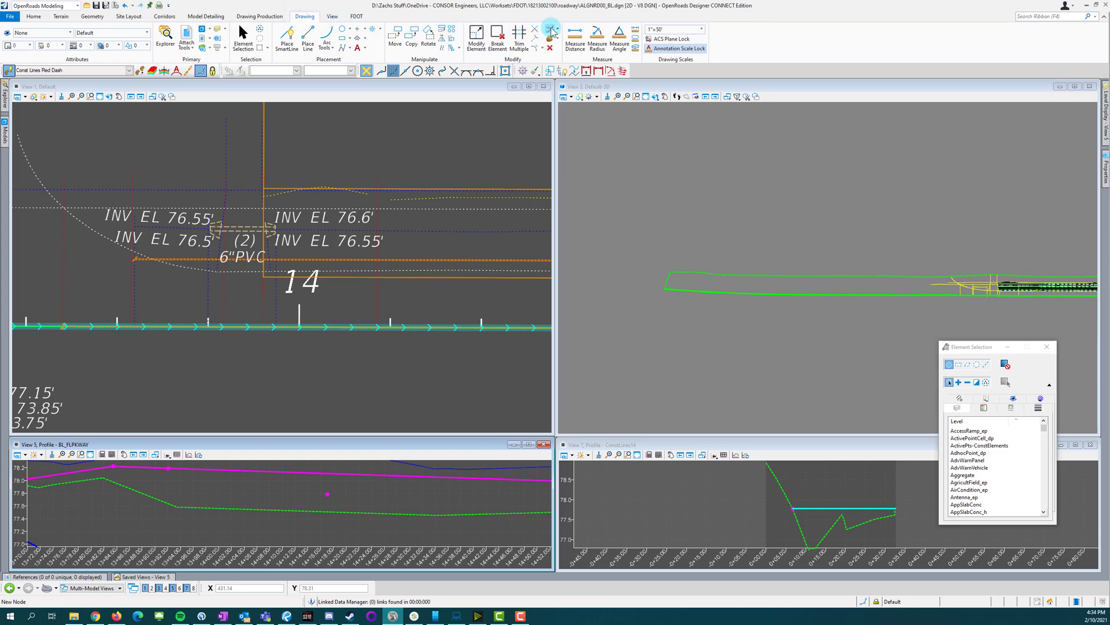
click(553, 31)
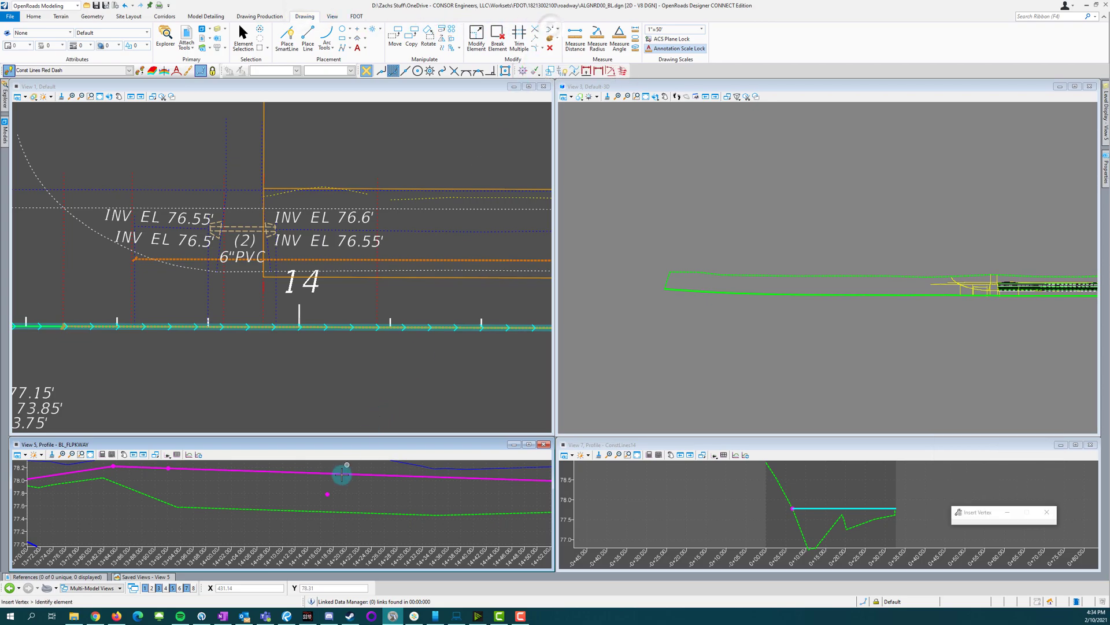
click(331, 474)
scroll(324, 489, up, 2)
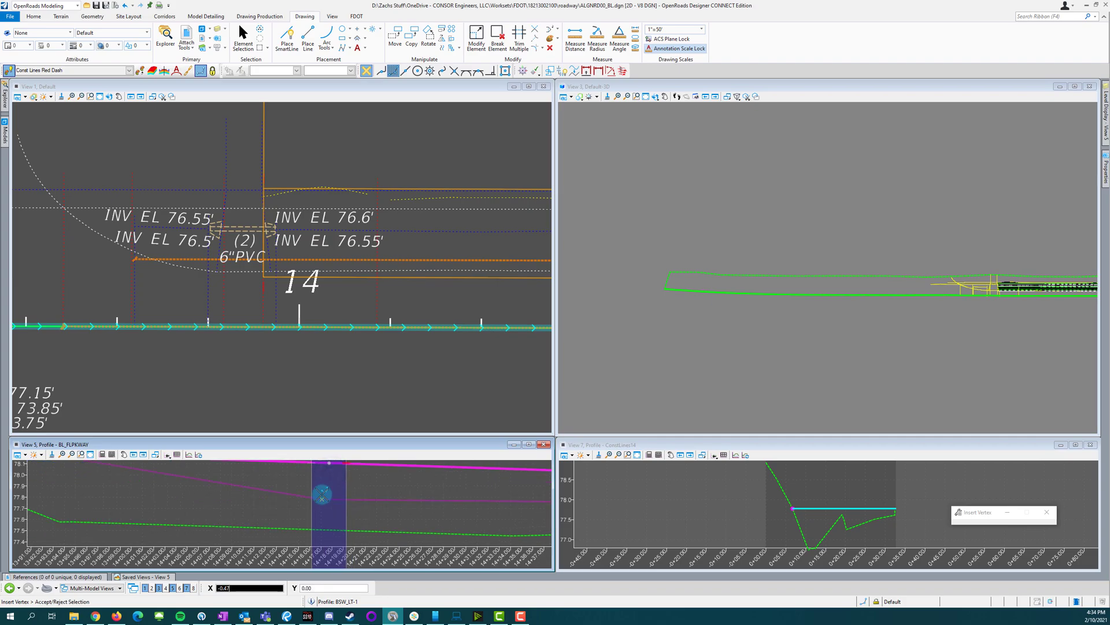
click(350, 481)
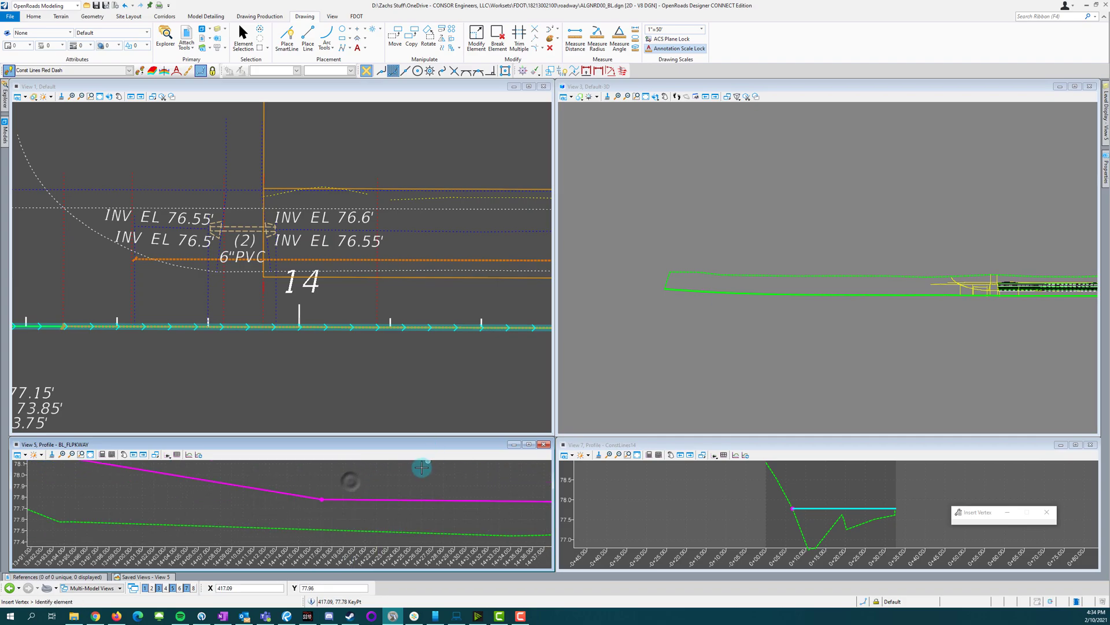
click(239, 39)
Step: Compare the reshaped sidewalk profile with the ditch profile and existing ground along BL_FLPKWAY
click(304, 496)
click(381, 523)
scroll(284, 522, down, 3)
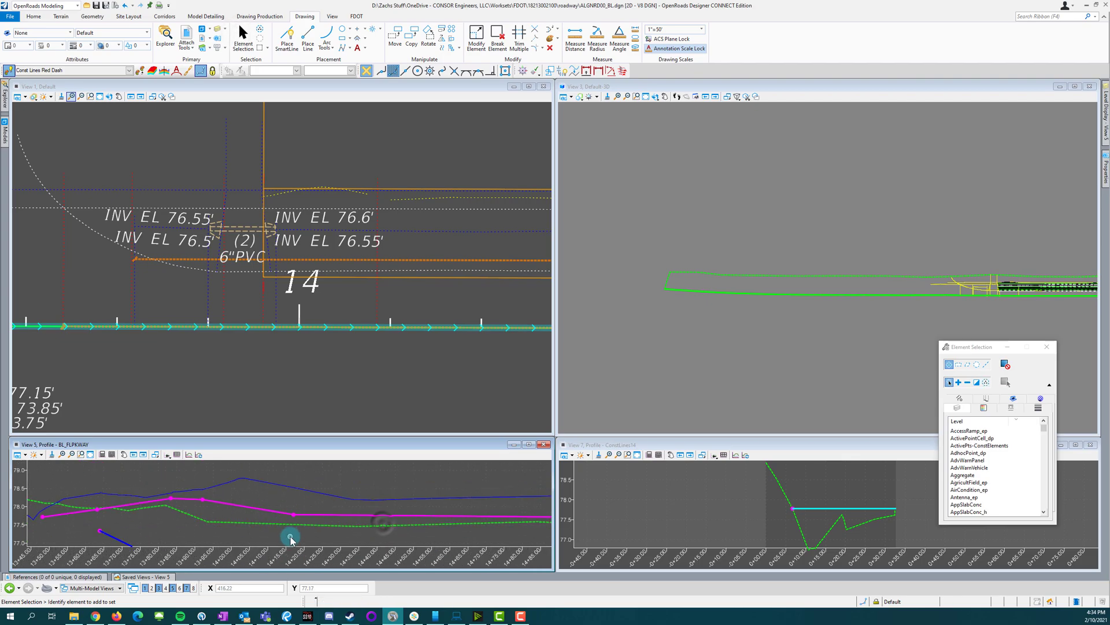
scroll(114, 515, down, 2)
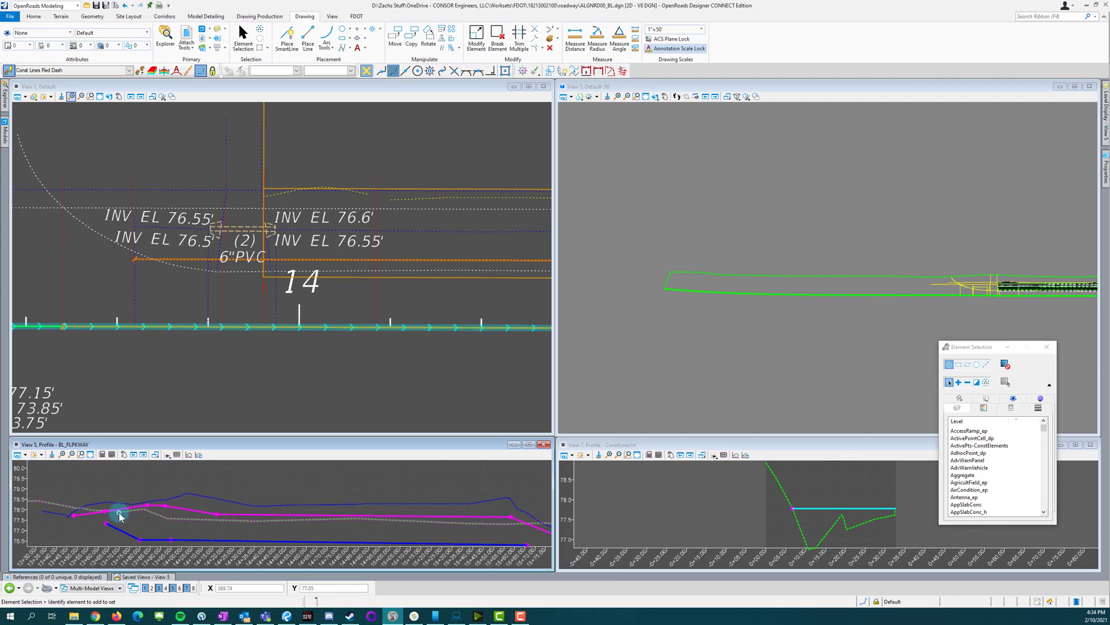
click(475, 516)
click(319, 527)
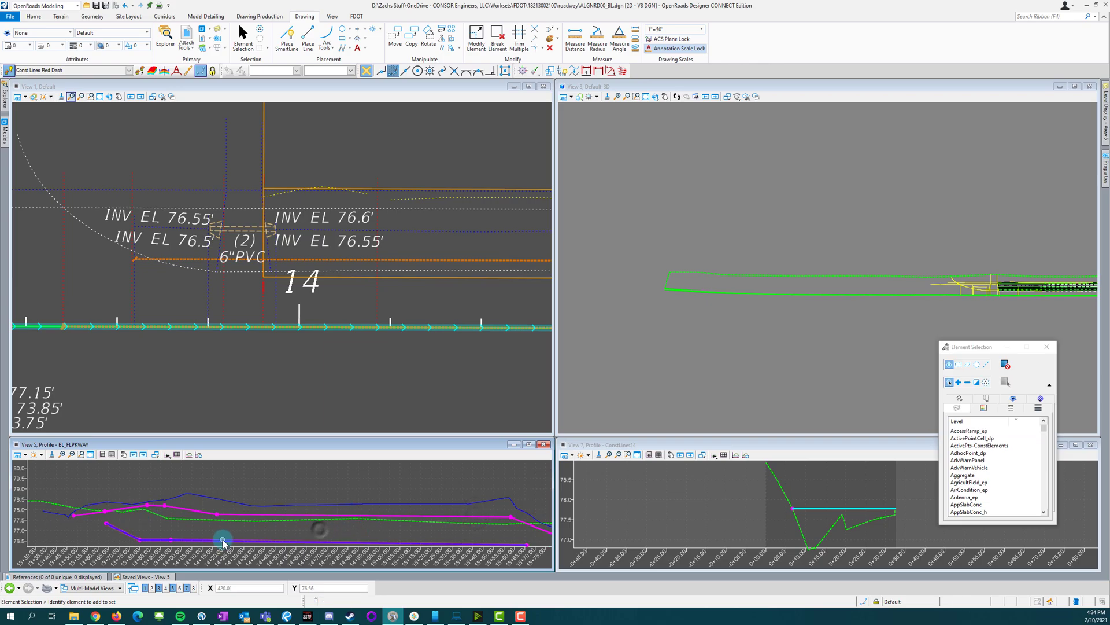
Step: Set the offset of the new red dashed construction line beyond station 14 to 20 ft
click(363, 307)
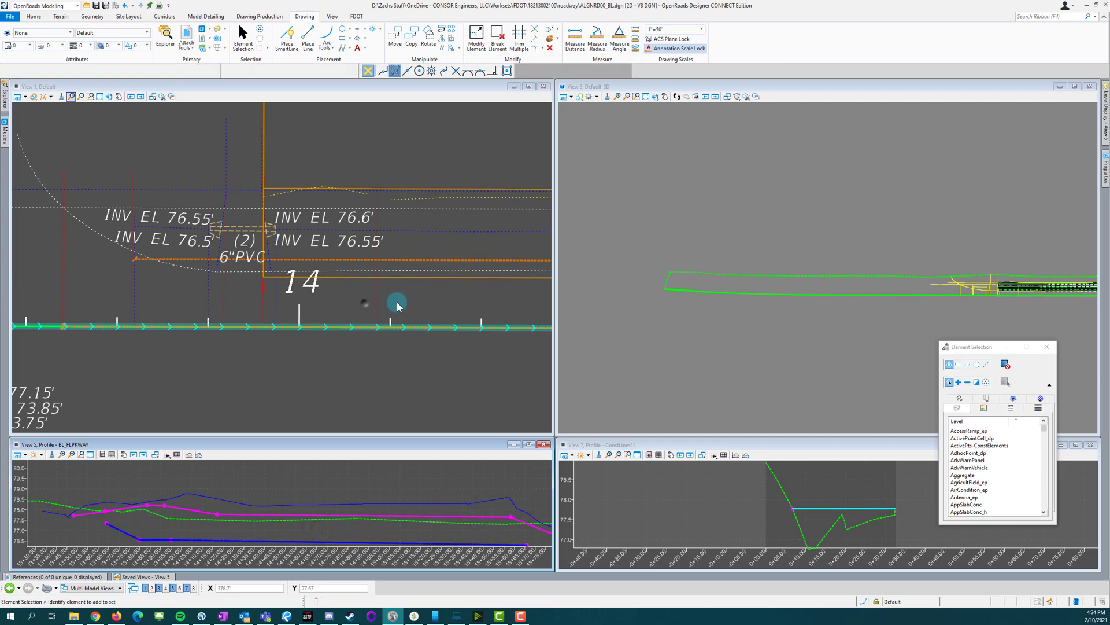
click(377, 289)
click(320, 299)
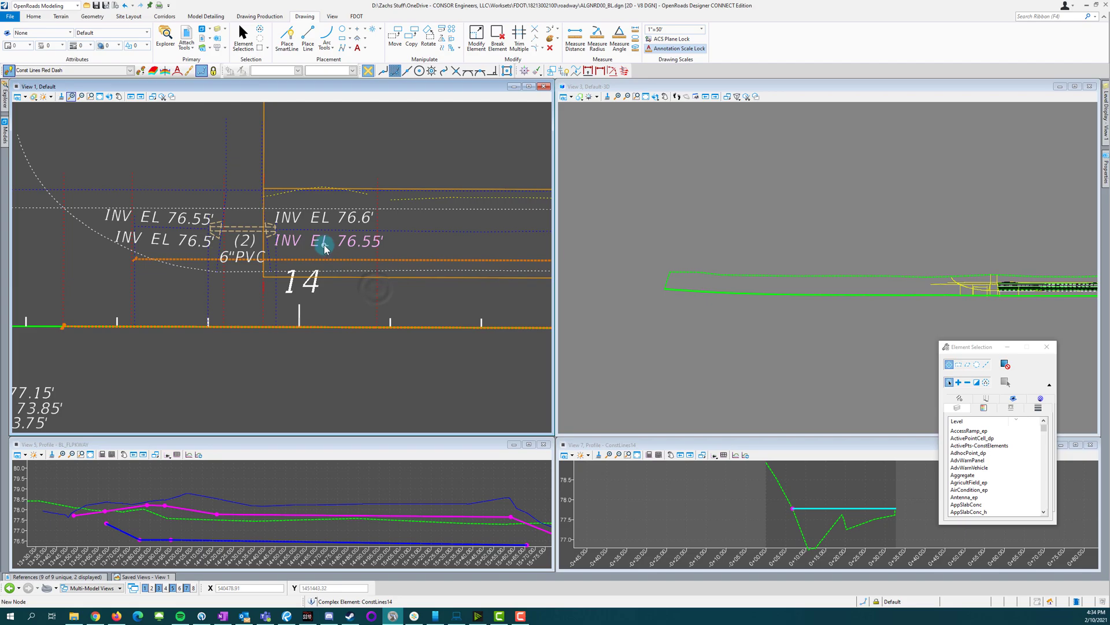
click(376, 289)
click(325, 243)
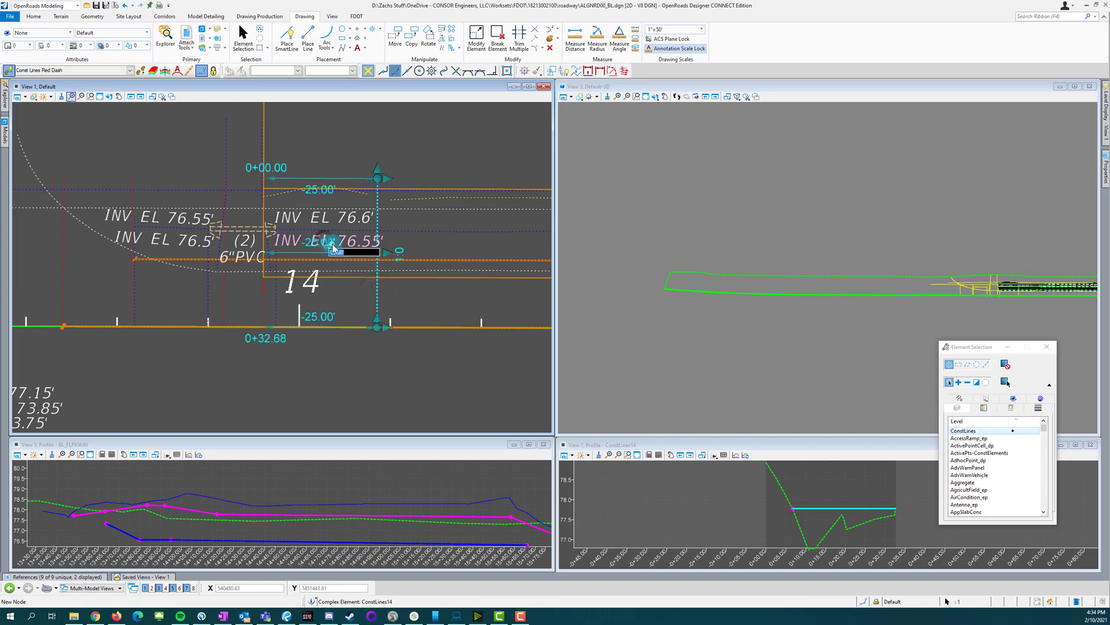
text(20)
key(Return)
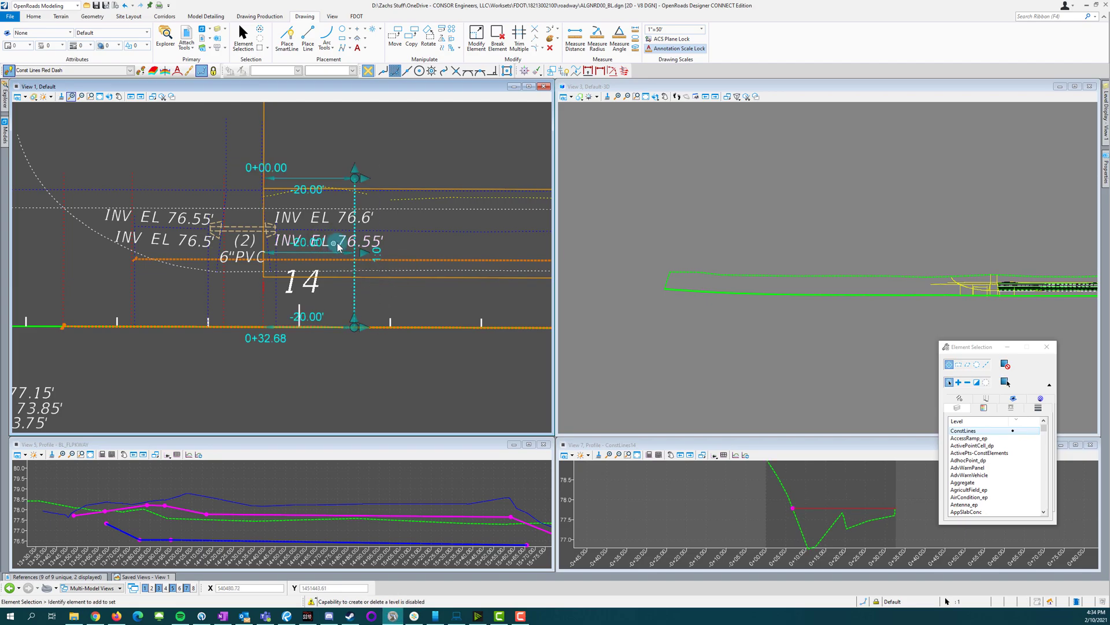
Step: Examine the grades of the BSW_LT-1 profile around the inserted vertex and along the whole sidewalk and ditch profiles
click(190, 513)
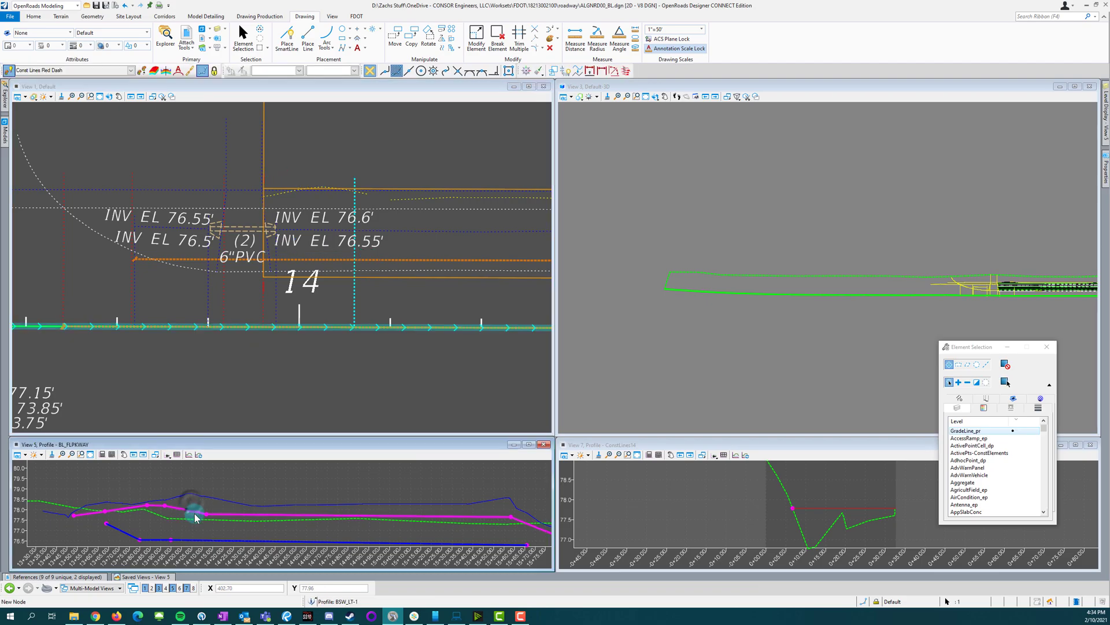
scroll(129, 524, up, 3)
click(124, 525)
scroll(258, 519, up, 3)
scroll(168, 488, down, 3)
scroll(191, 497, up, 2)
click(171, 503)
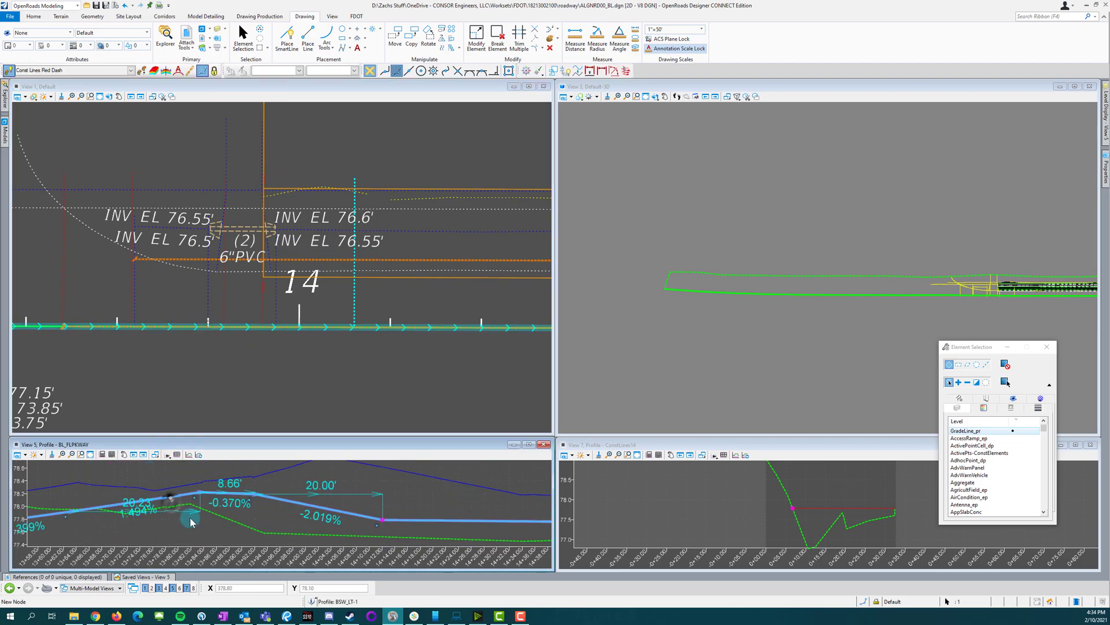
click(314, 525)
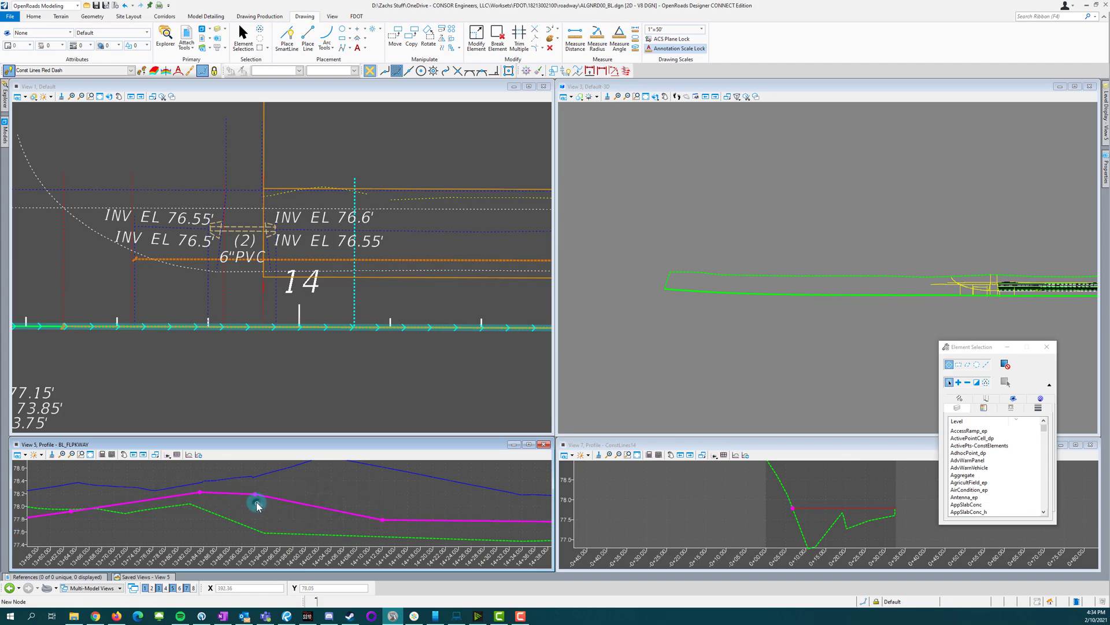
click(425, 244)
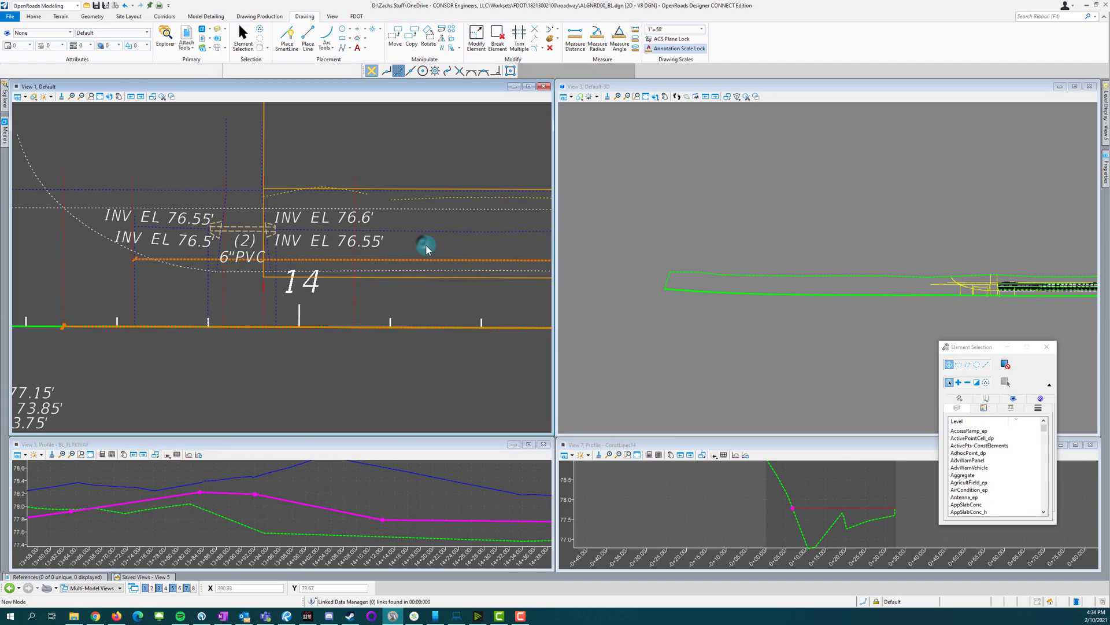
click(145, 493)
scroll(145, 494, down, 5)
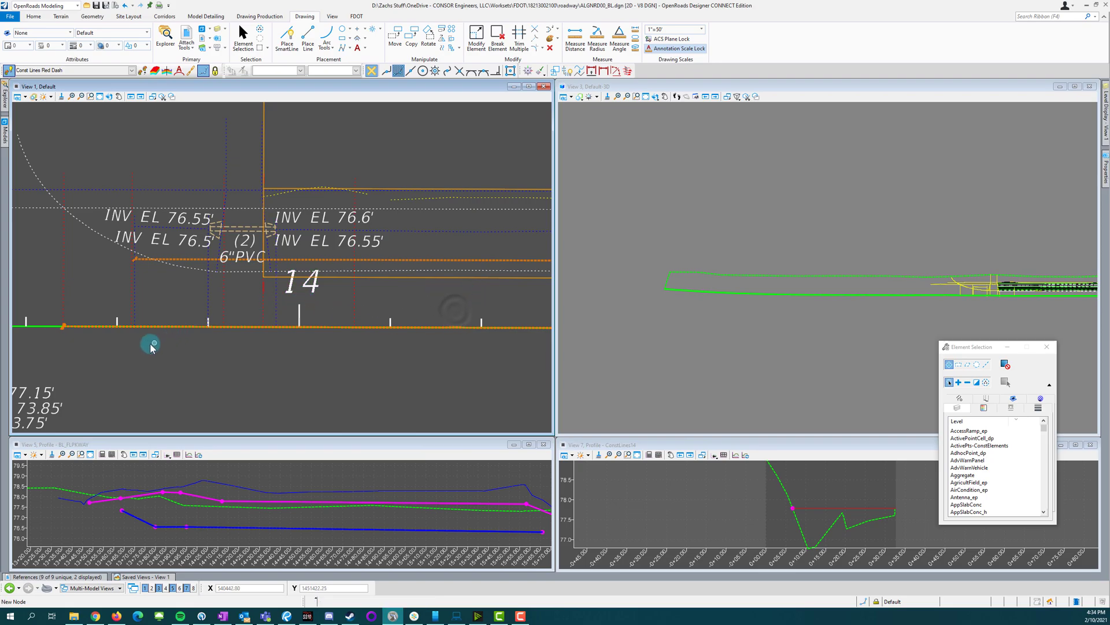
scroll(141, 352, down, 5)
scroll(143, 352, up, 2)
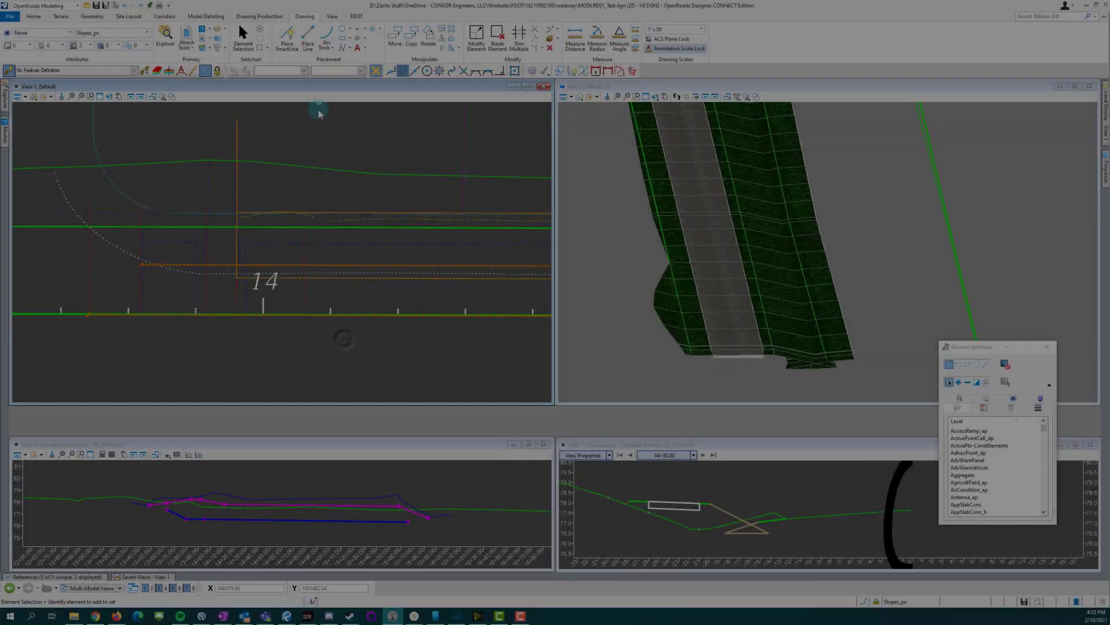
Step: Reprocess the sidewalk corridor near station 14 to update the model with the edited profile
click(694, 293)
scroll(842, 366, down, 3)
scroll(825, 341, up, 2)
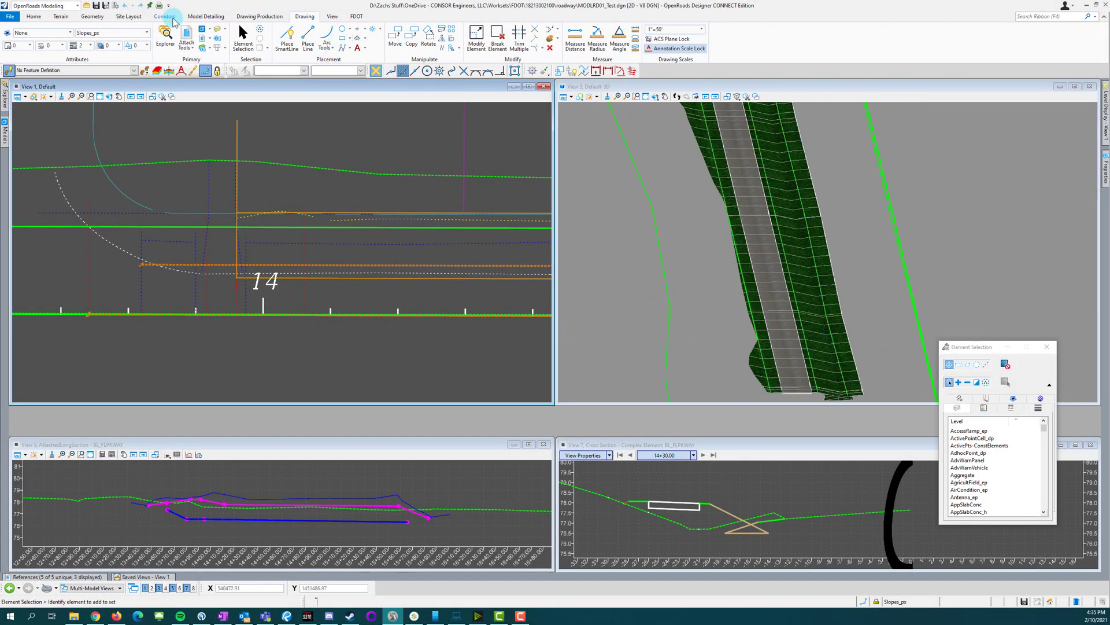
click(165, 16)
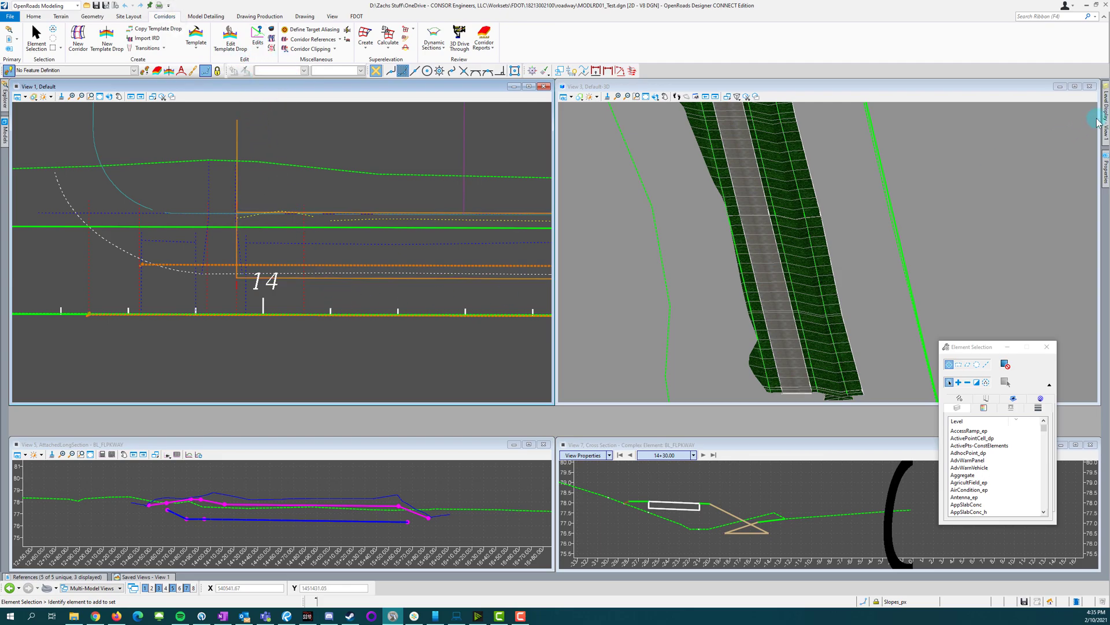
mouse_move(1106, 120)
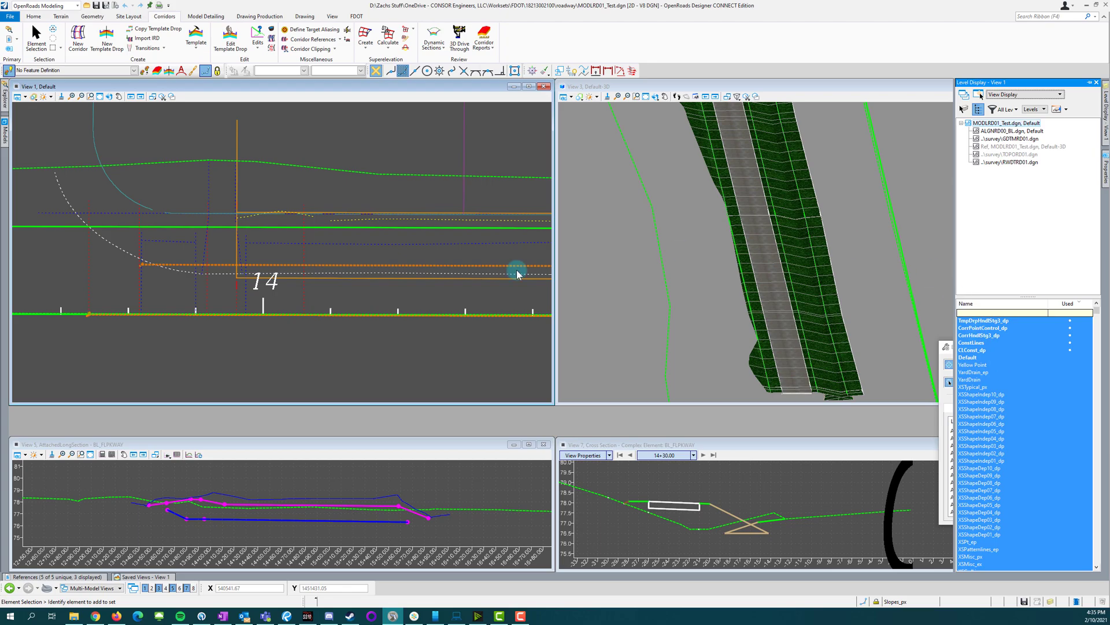
scroll(144, 356, down, 3)
scroll(266, 357, up, 2)
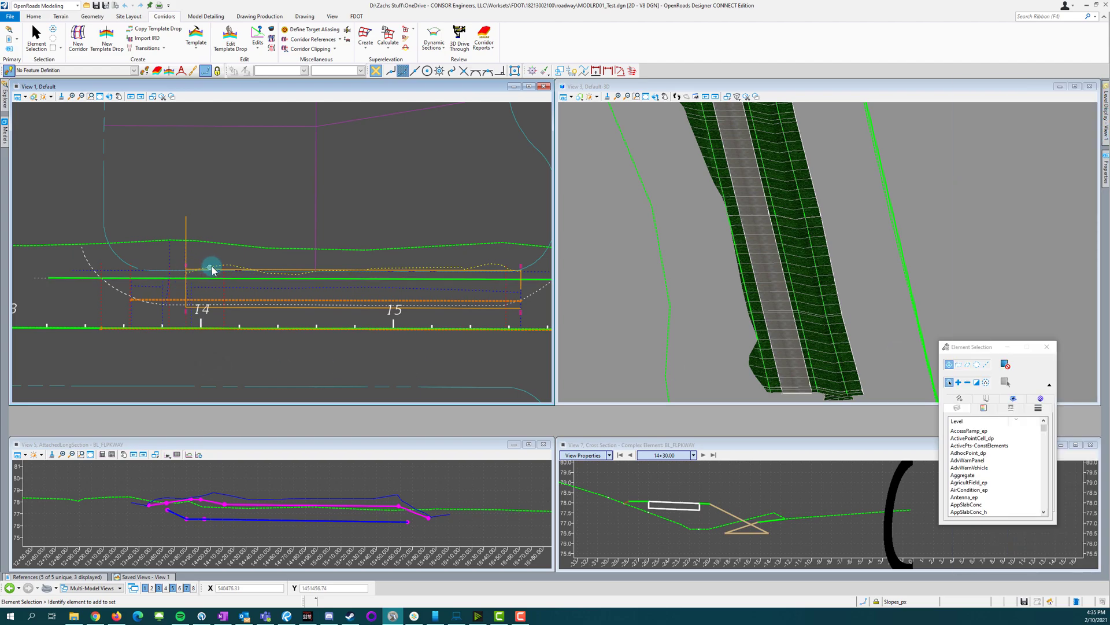
click(272, 41)
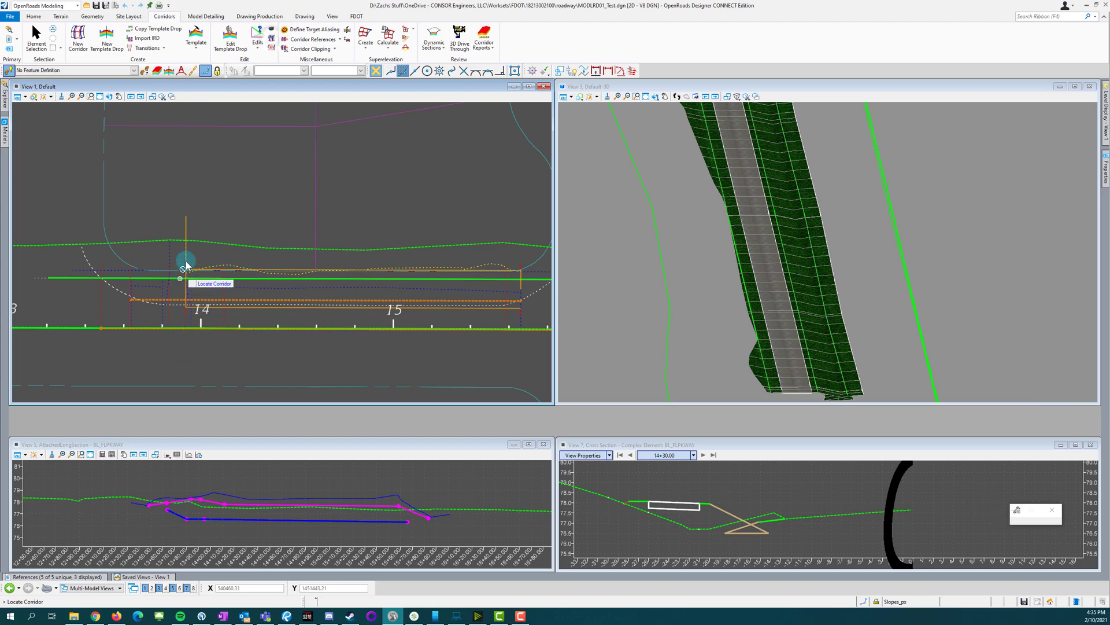
scroll(186, 272, up, 5)
click(193, 284)
click(350, 221)
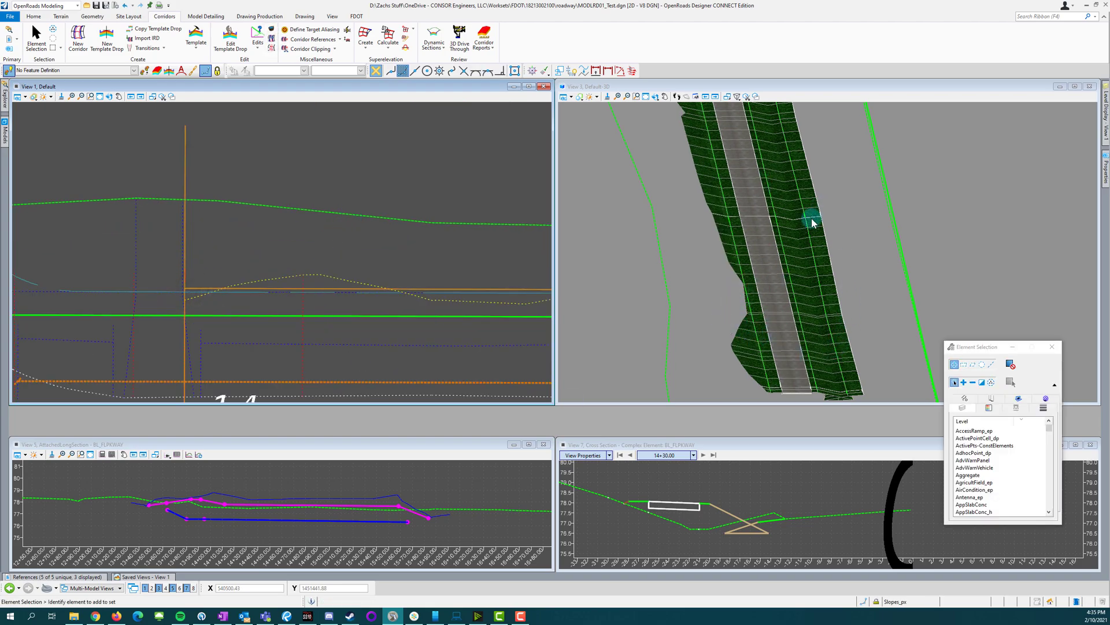
Step: Rotate the 3D model dynamically and inspect the sidewalk, ditch and side slopes at the start of the corridor
scroll(665, 267, down, 3)
scroll(732, 290, up, 3)
click(811, 289)
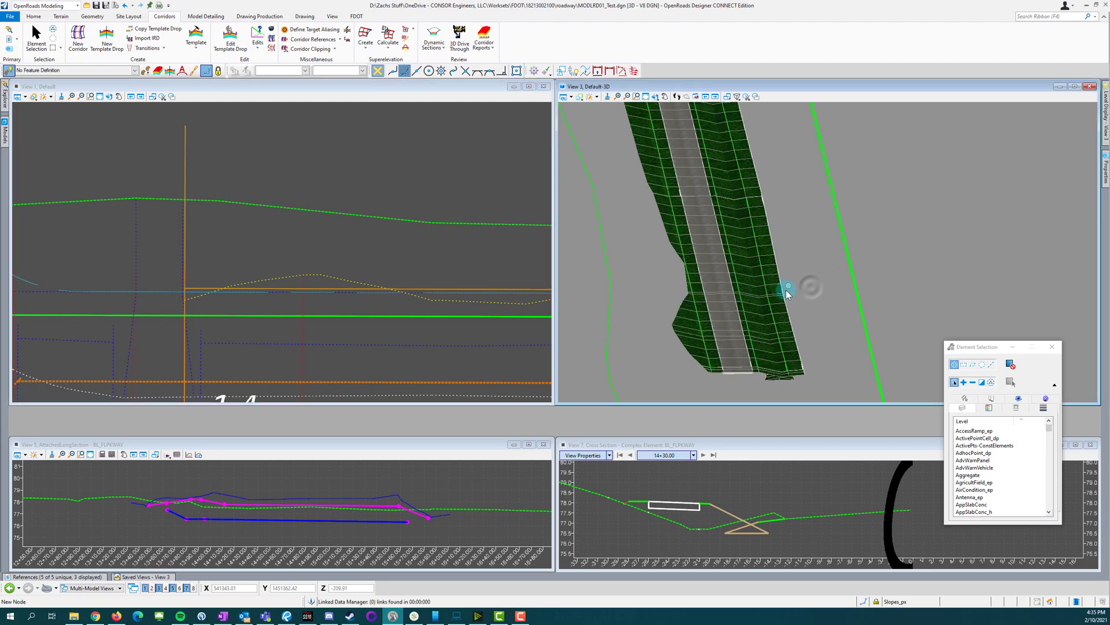
click(656, 97)
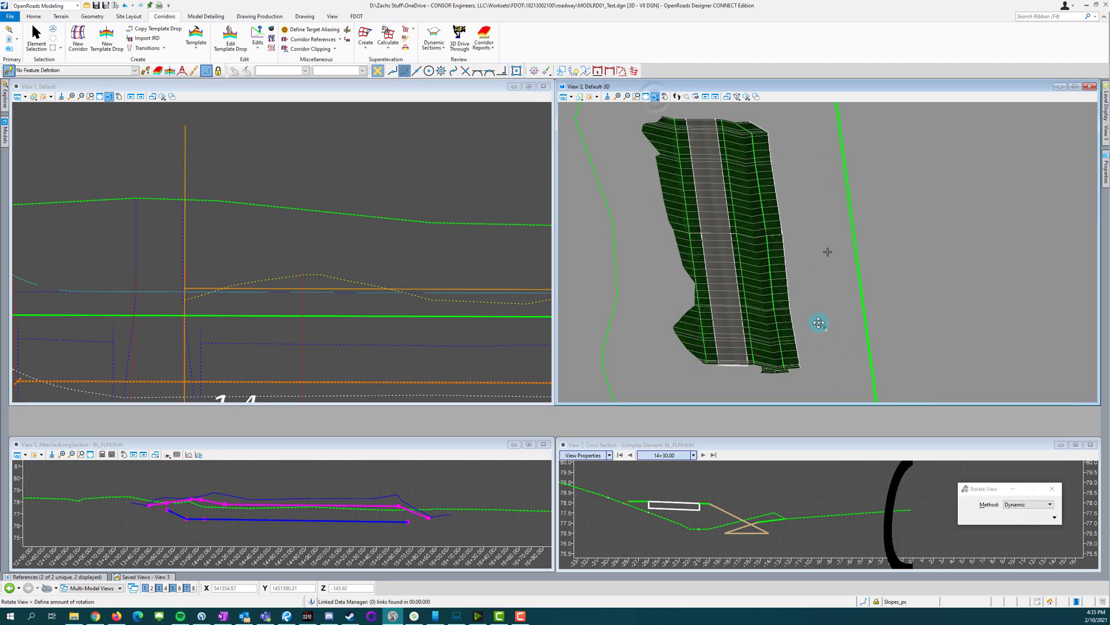
click(827, 251)
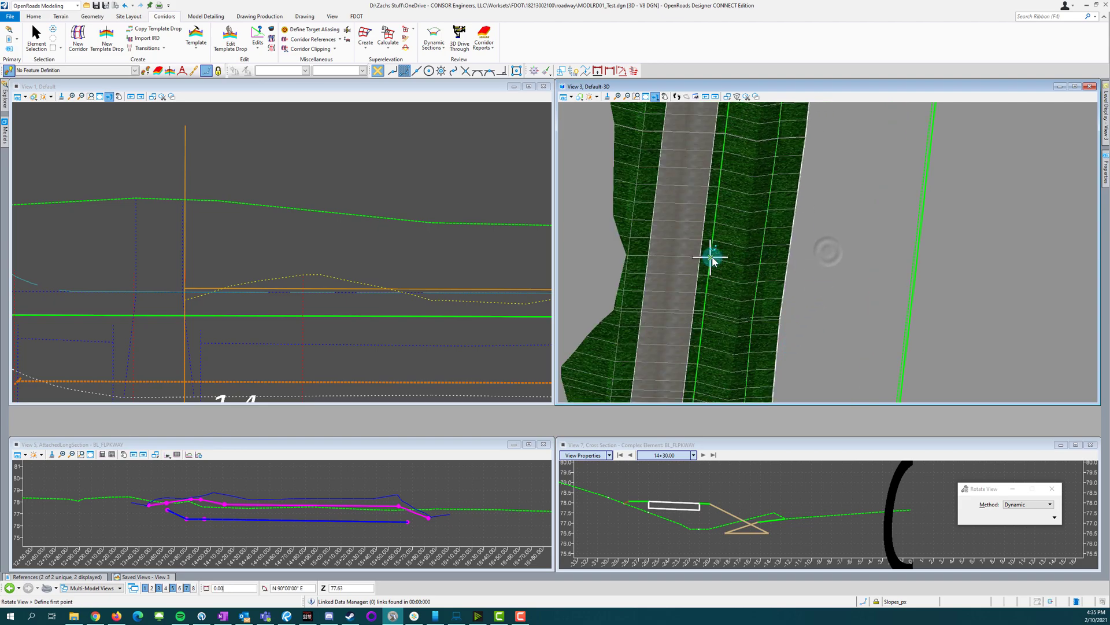
click(730, 338)
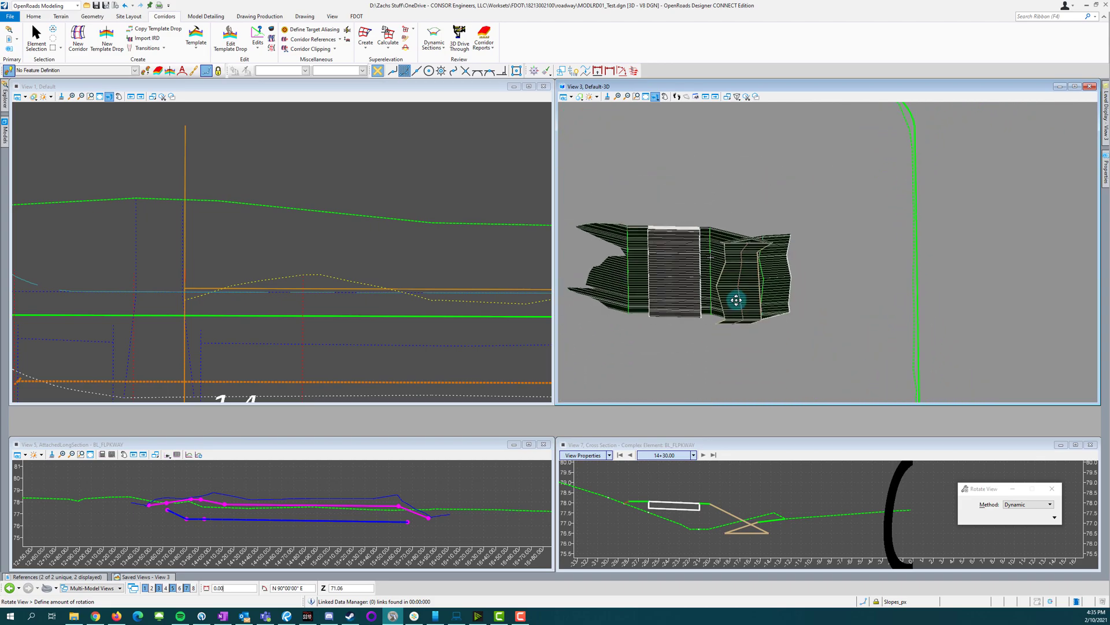
shift+middle_drag(732, 314, 731, 327)
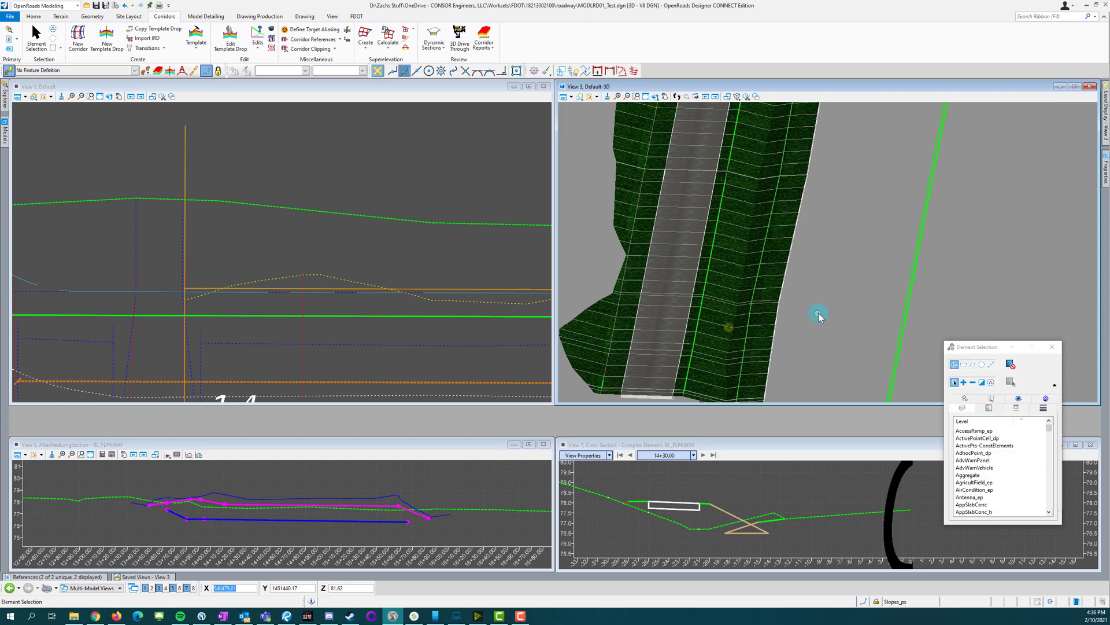
Step: Advance the BL_FLPKWAY cross section to station 14+35.00 and examine where the sidewalk slope meets the ditch
click(752, 487)
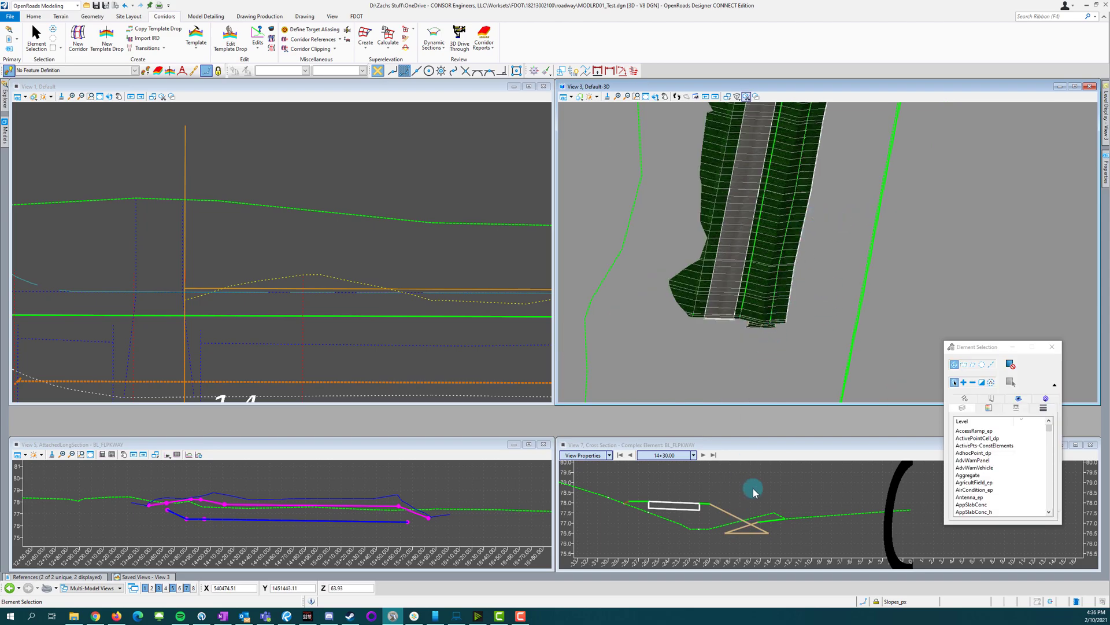
click(798, 487)
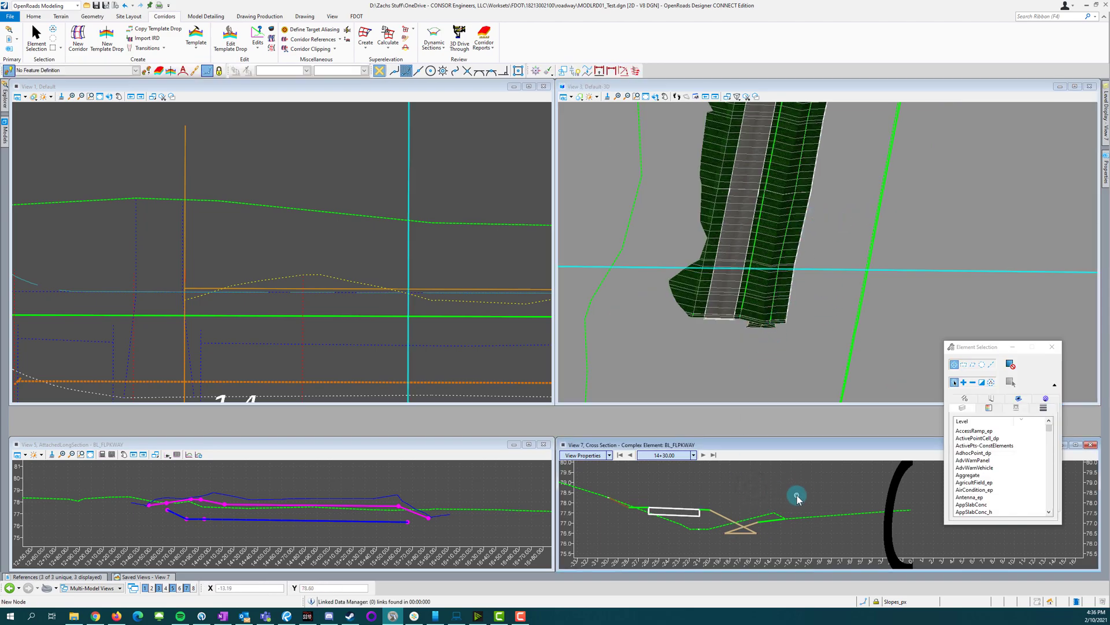
scroll(795, 497, down, 4)
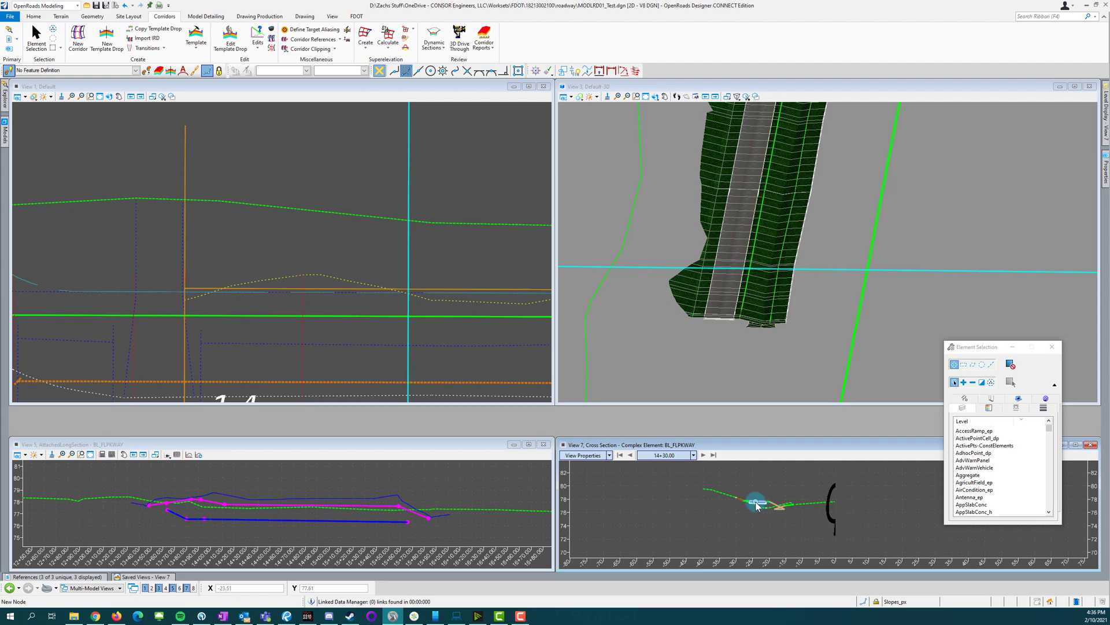
scroll(768, 515, up, 4)
click(663, 456)
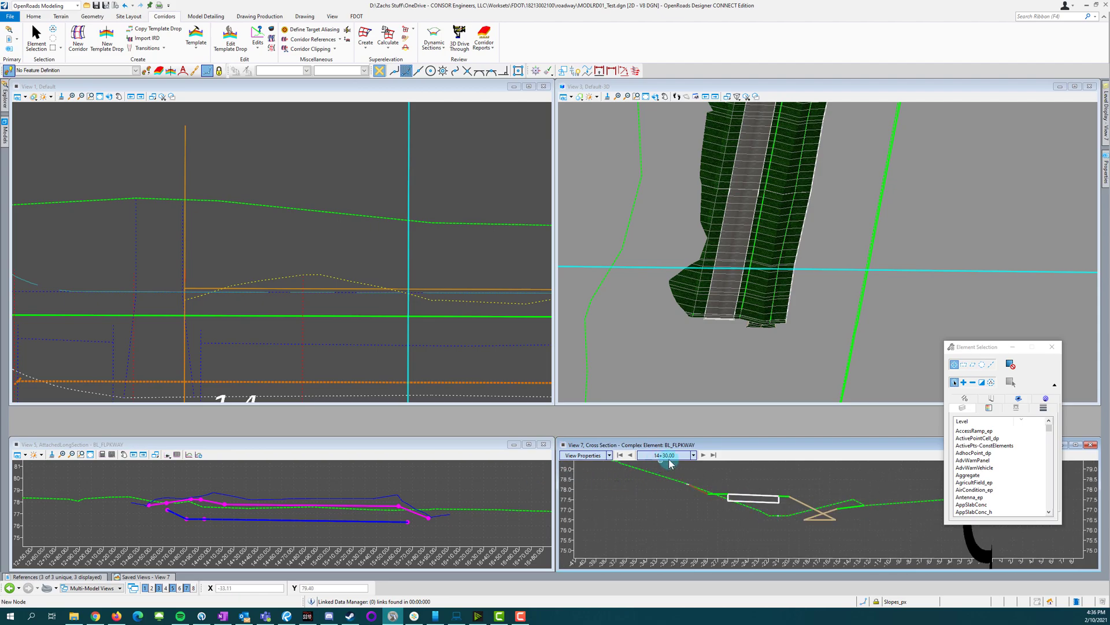
click(703, 455)
scroll(696, 513, down, 3)
scroll(771, 515, up, 6)
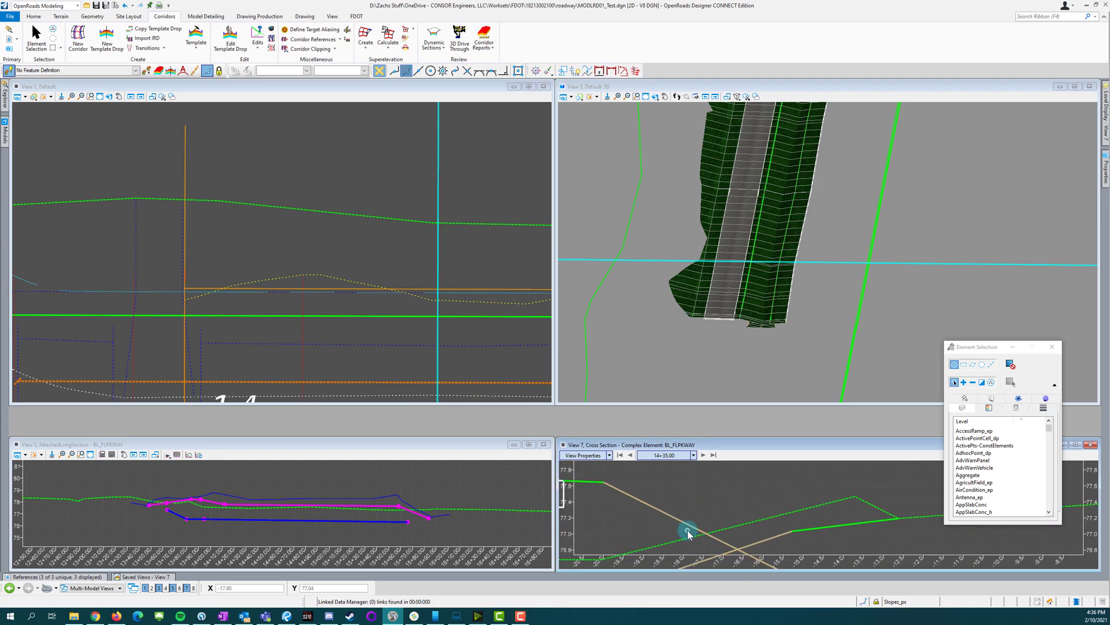
scroll(734, 501, down, 4)
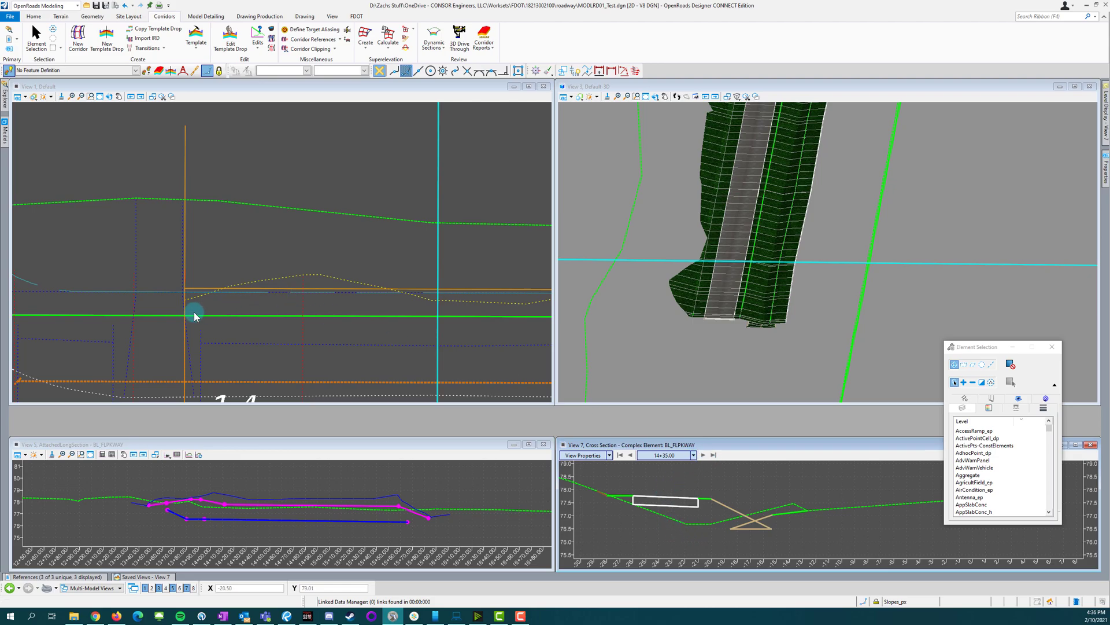
scroll(197, 316, down, 3)
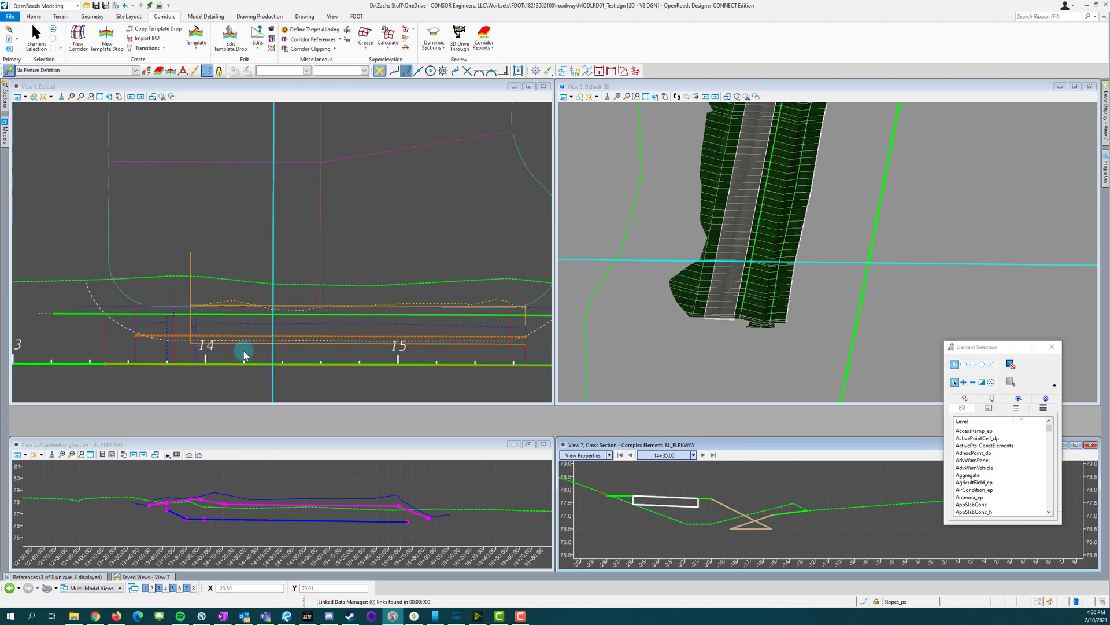
scroll(231, 328, up, 5)
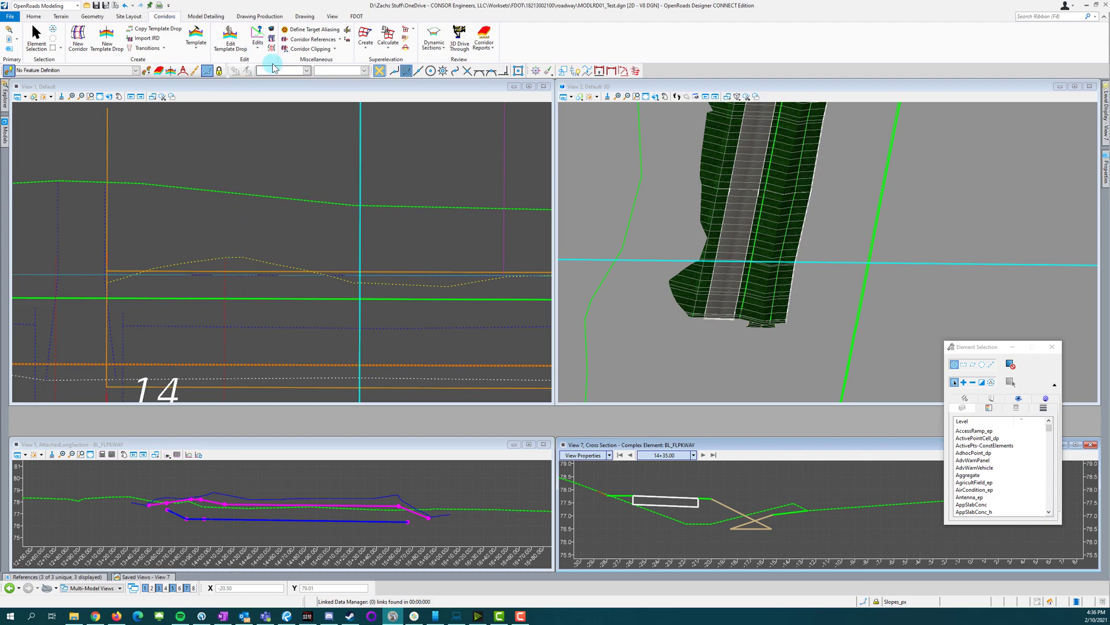
click(92, 16)
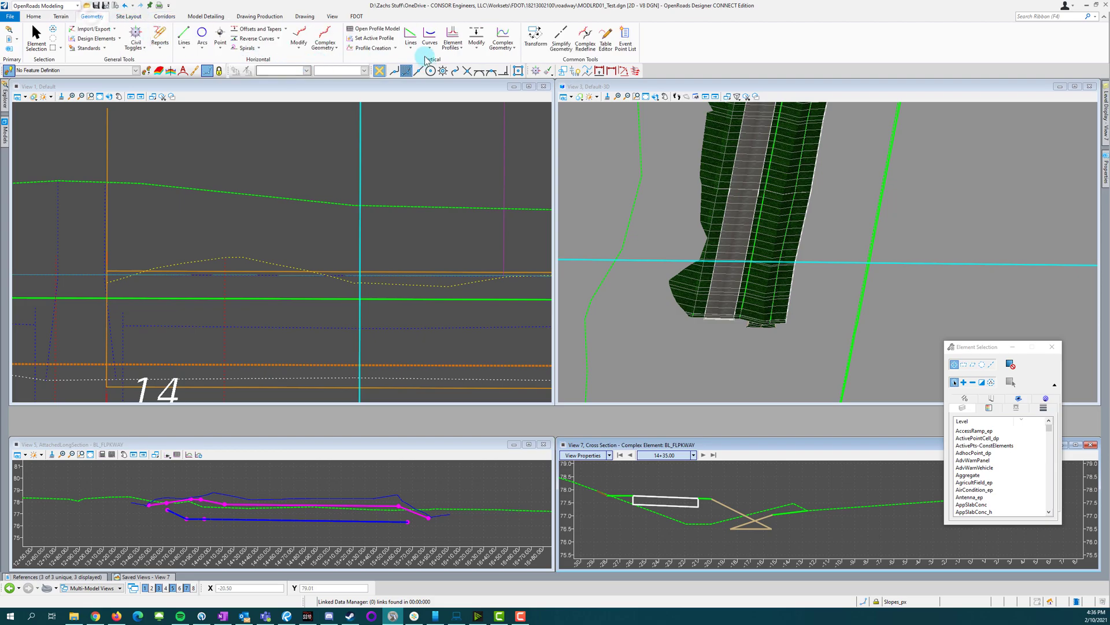
click(453, 42)
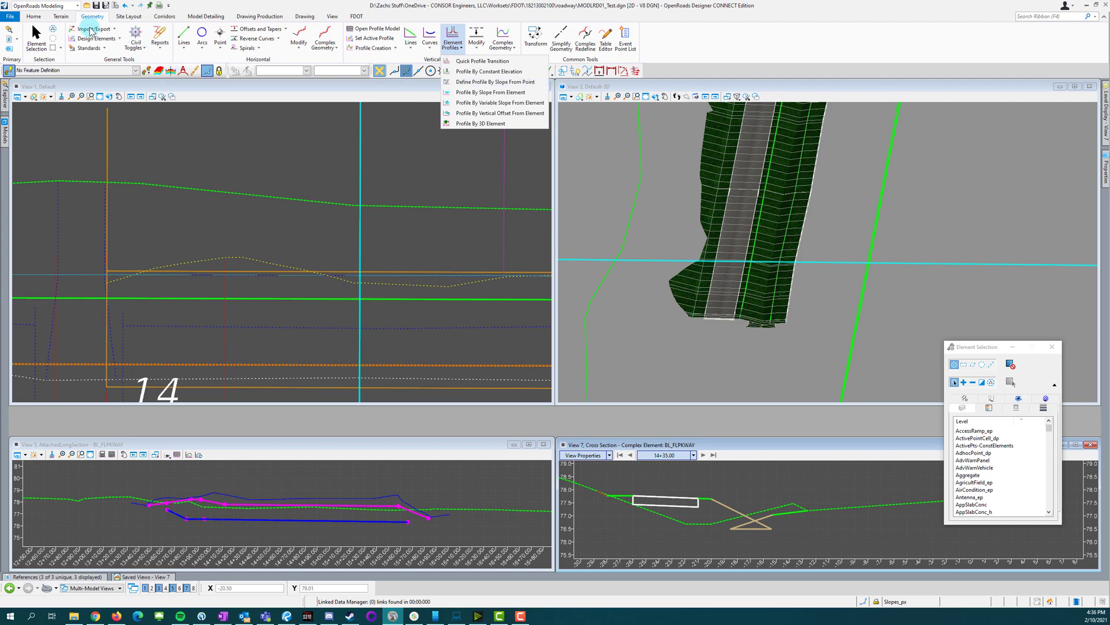
click(37, 41)
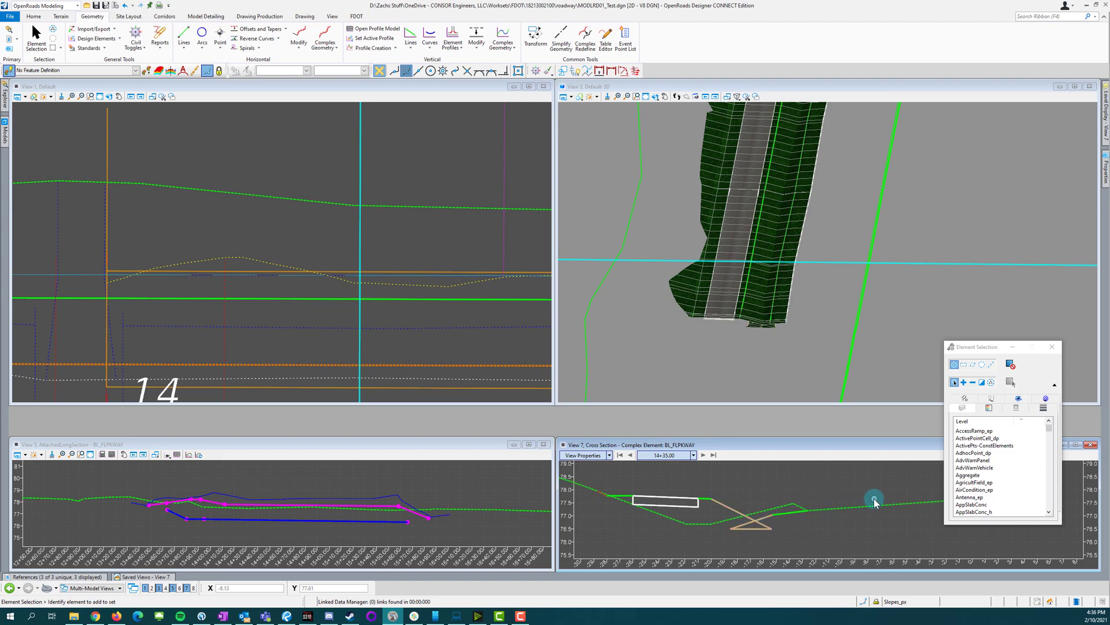
mouse_move(719, 527)
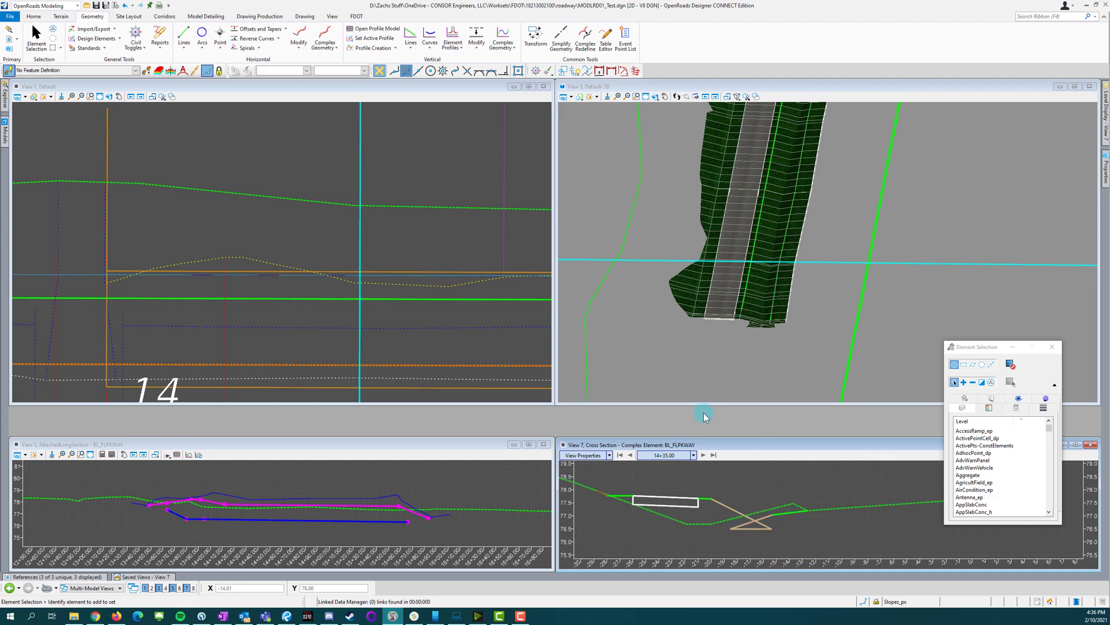
scroll(789, 525, down, 2)
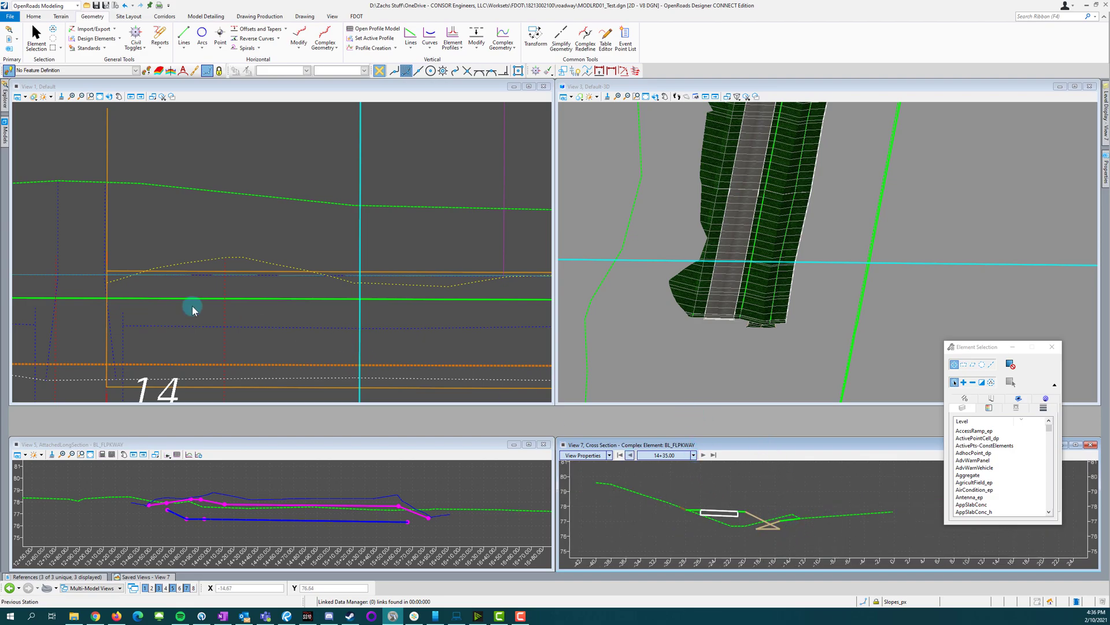
scroll(318, 328, down, 2)
scroll(379, 325, down, 2)
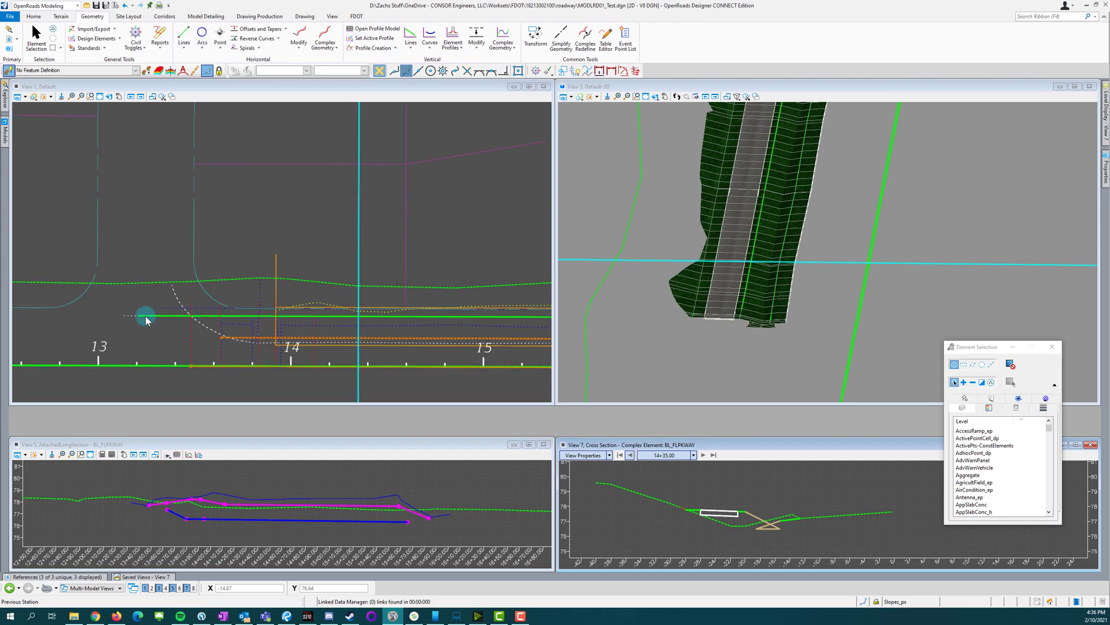
Step: Select the long green construction line starting past station 13 and check its offset, start station and extent against the sidewalk
click(115, 321)
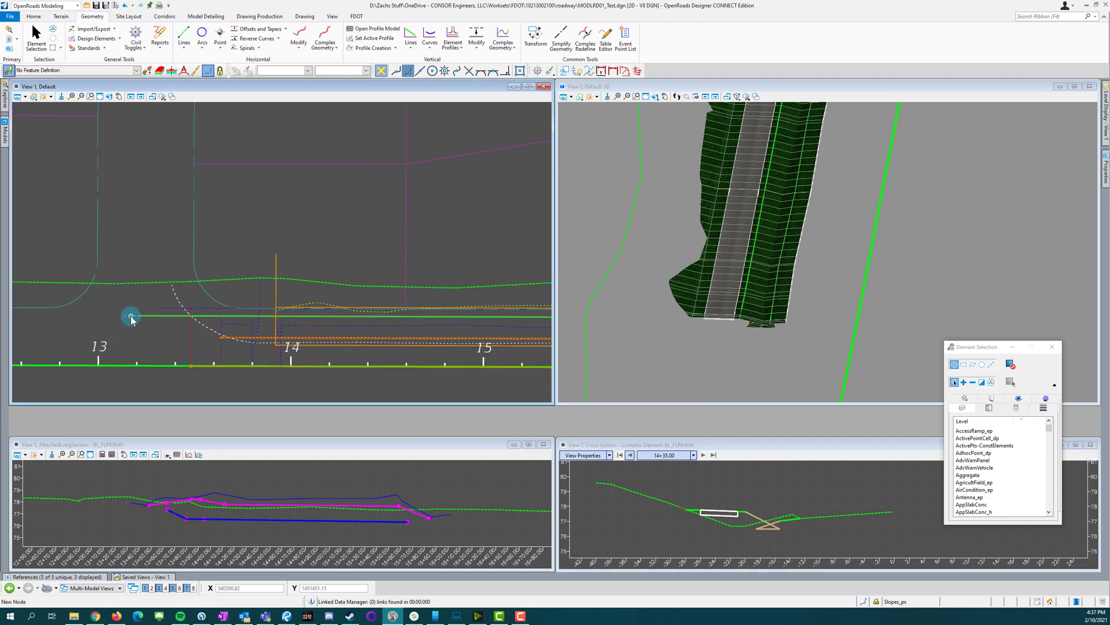
click(131, 320)
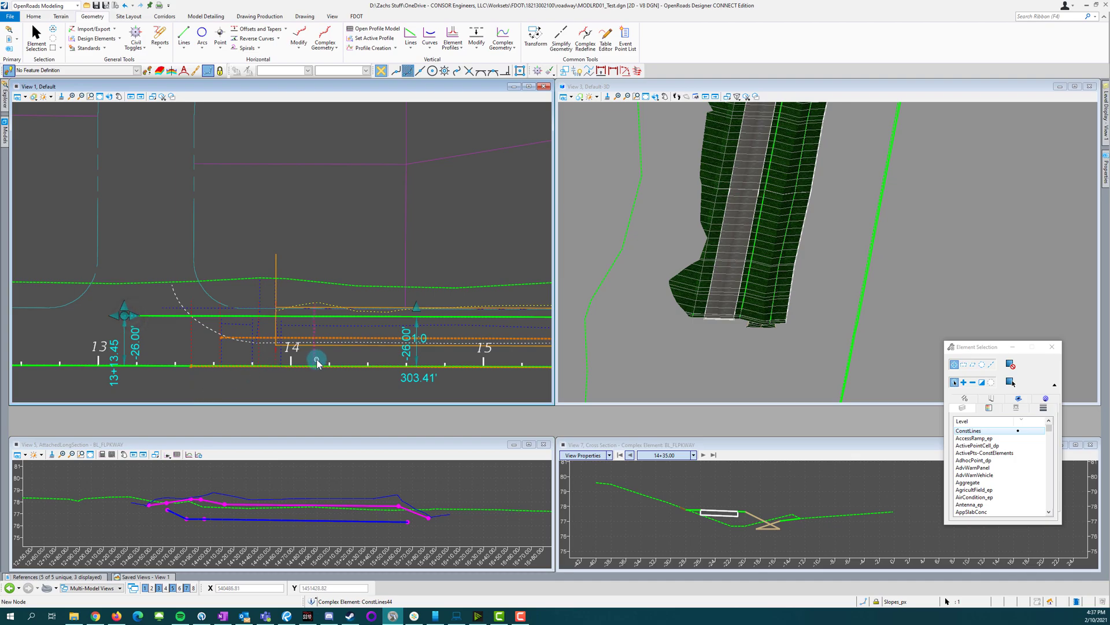
scroll(484, 356, up, 2)
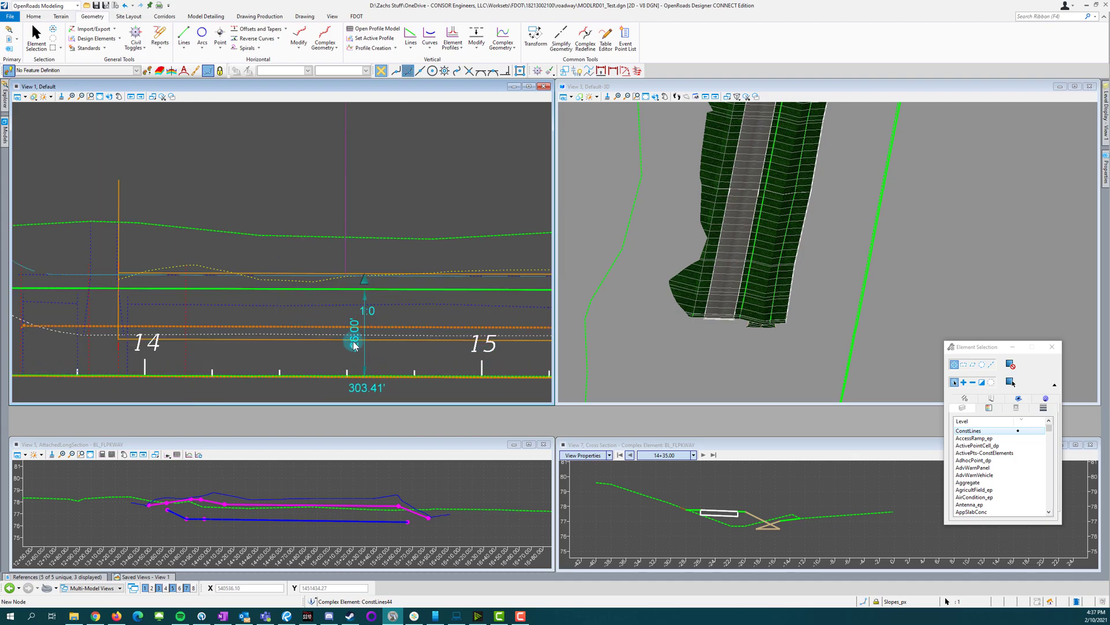
click(304, 301)
scroll(304, 300, down, 2)
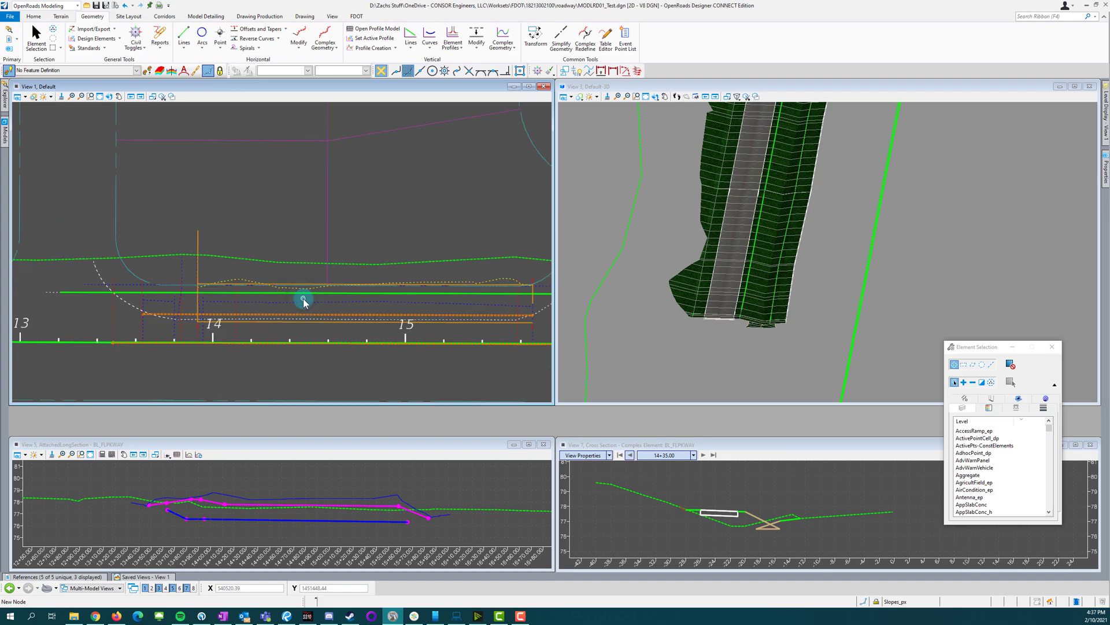
click(54, 296)
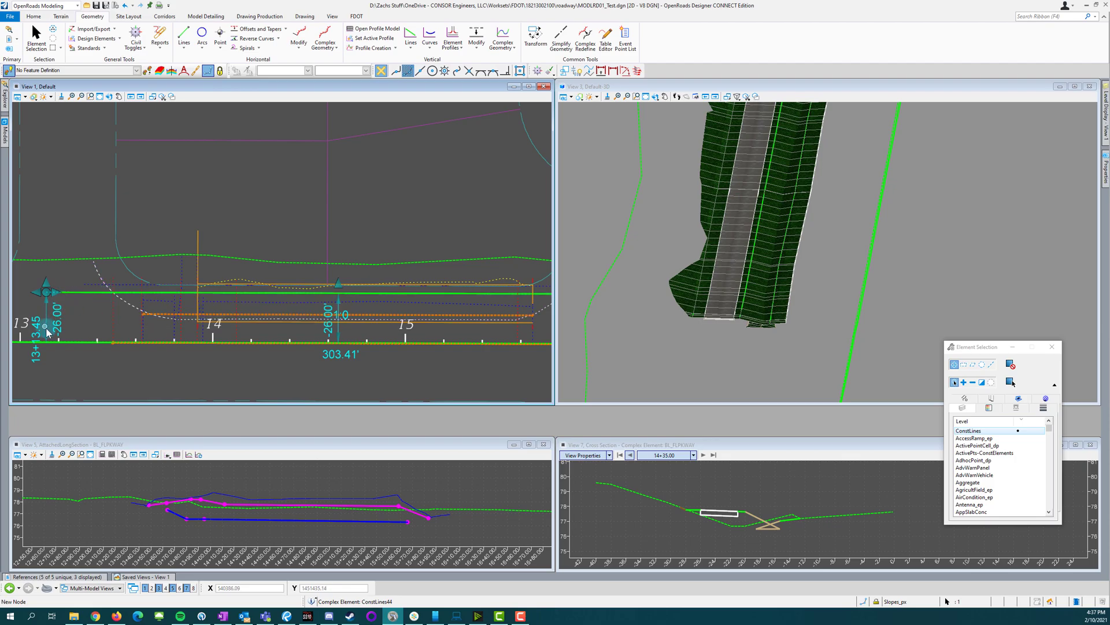
scroll(110, 298, up, 2)
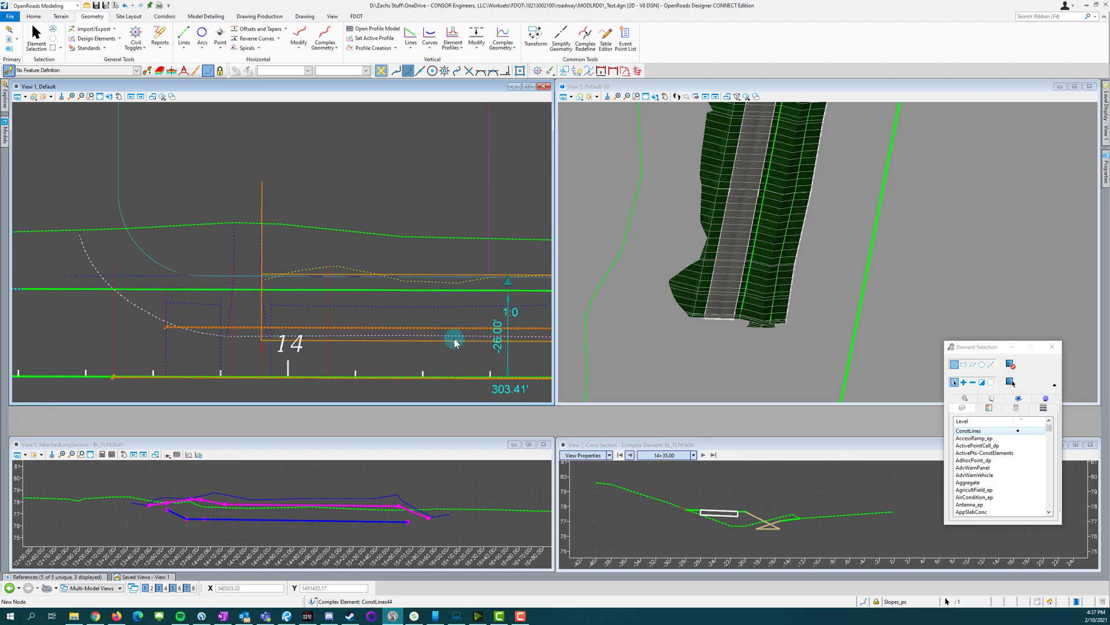
scroll(225, 295, down, 2)
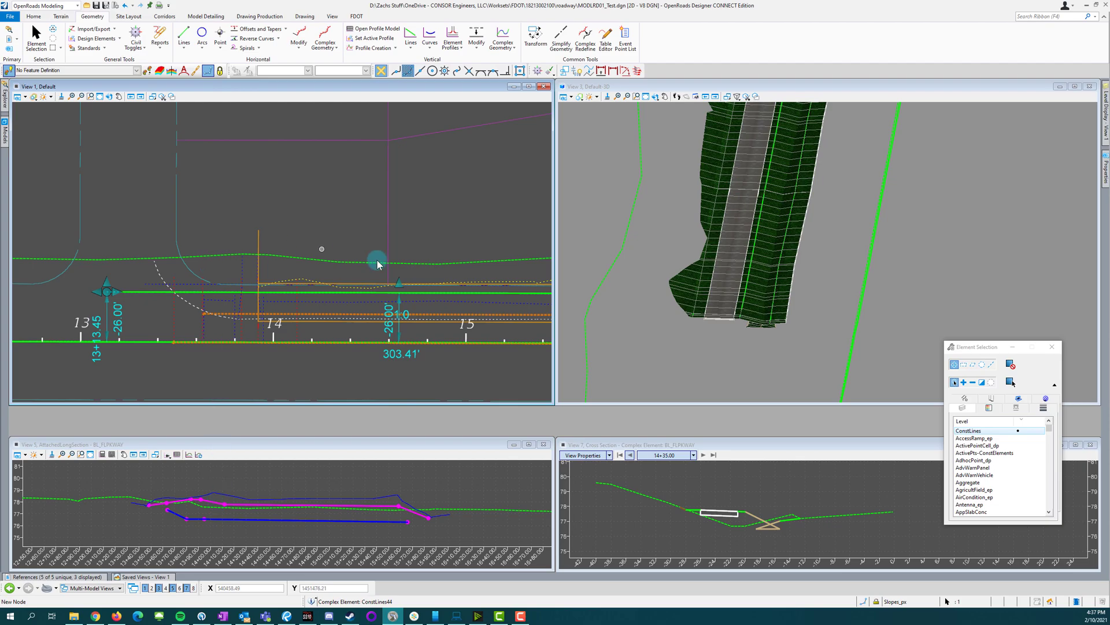
click(306, 208)
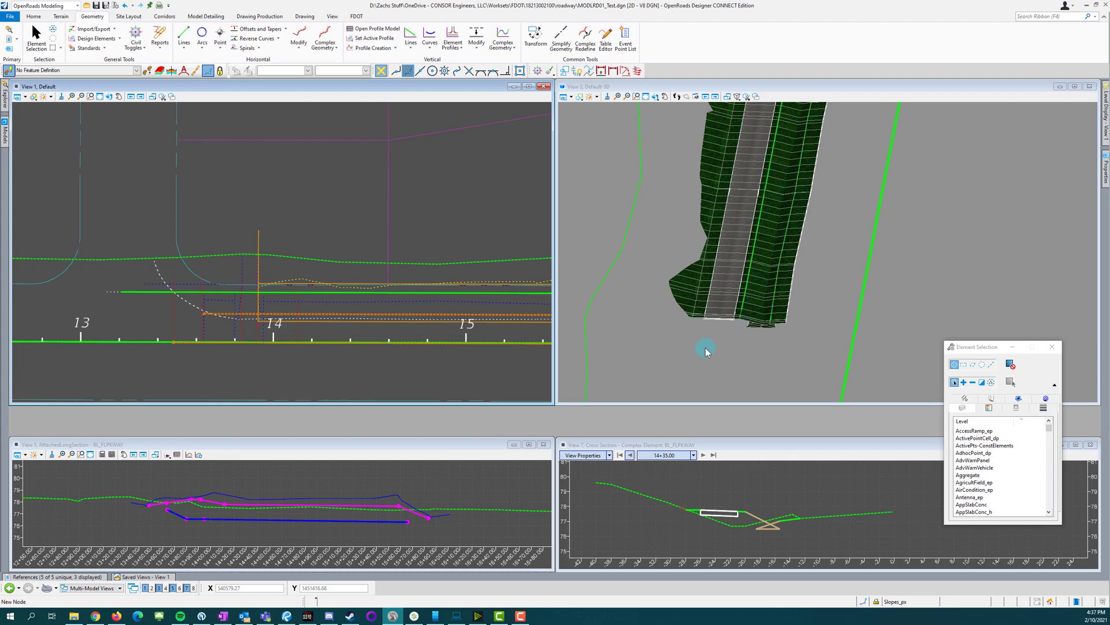
Step: Open the Sidewalk_VDitch_Front_1:4_Lt template in the template editor
click(268, 241)
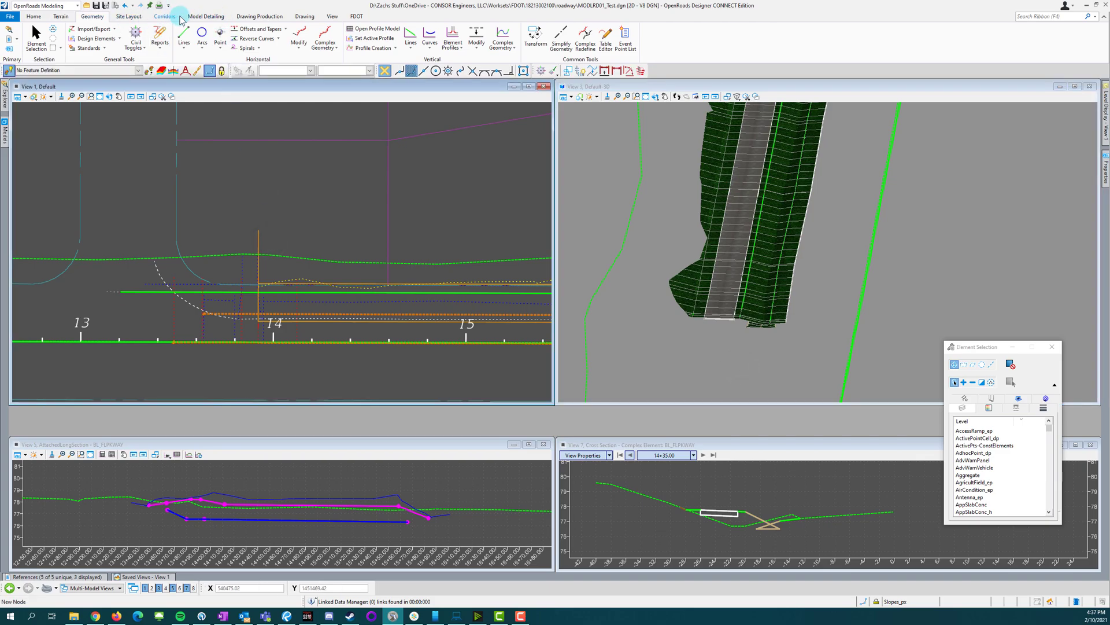
click(164, 16)
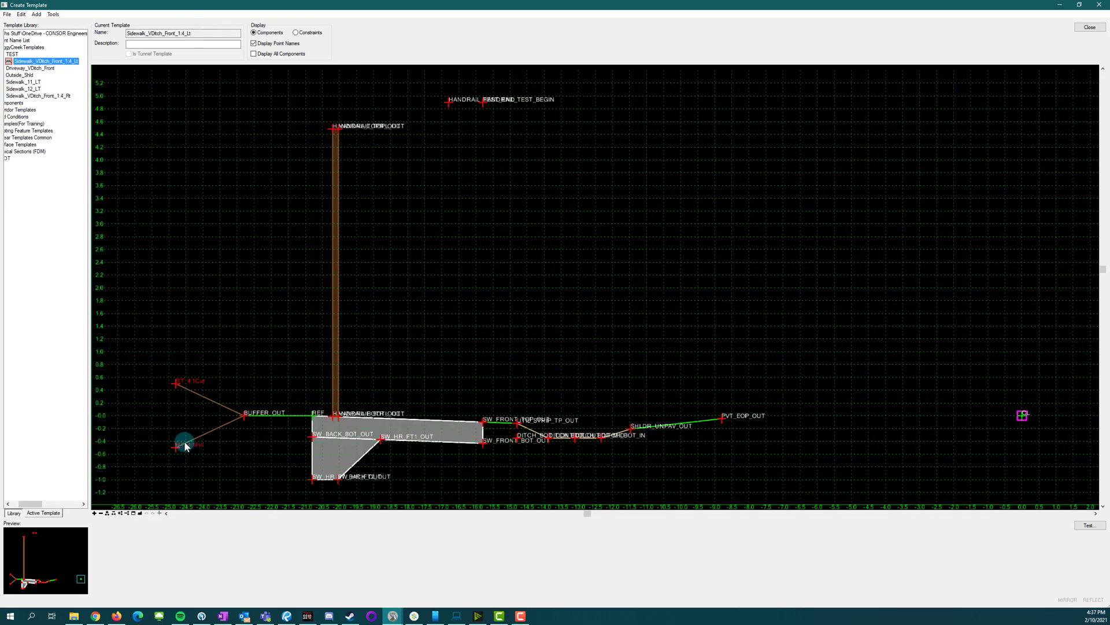
Step: Set the horizontal constraint of the BUFFER_OUT point to -1.00 from REF
scroll(211, 435, up, 1)
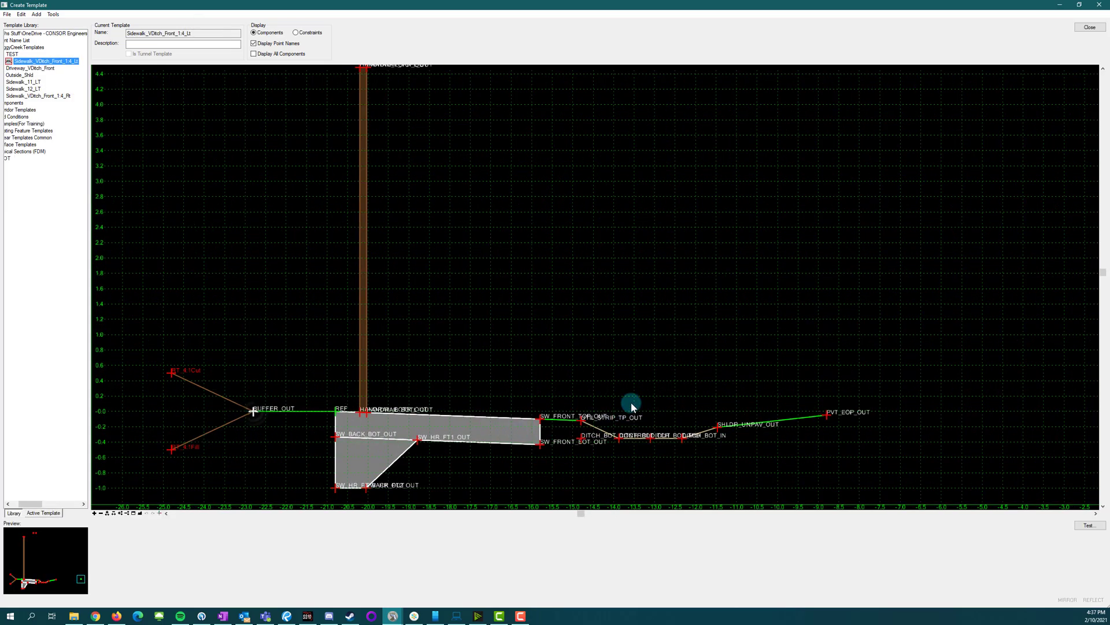
double_click(632, 329)
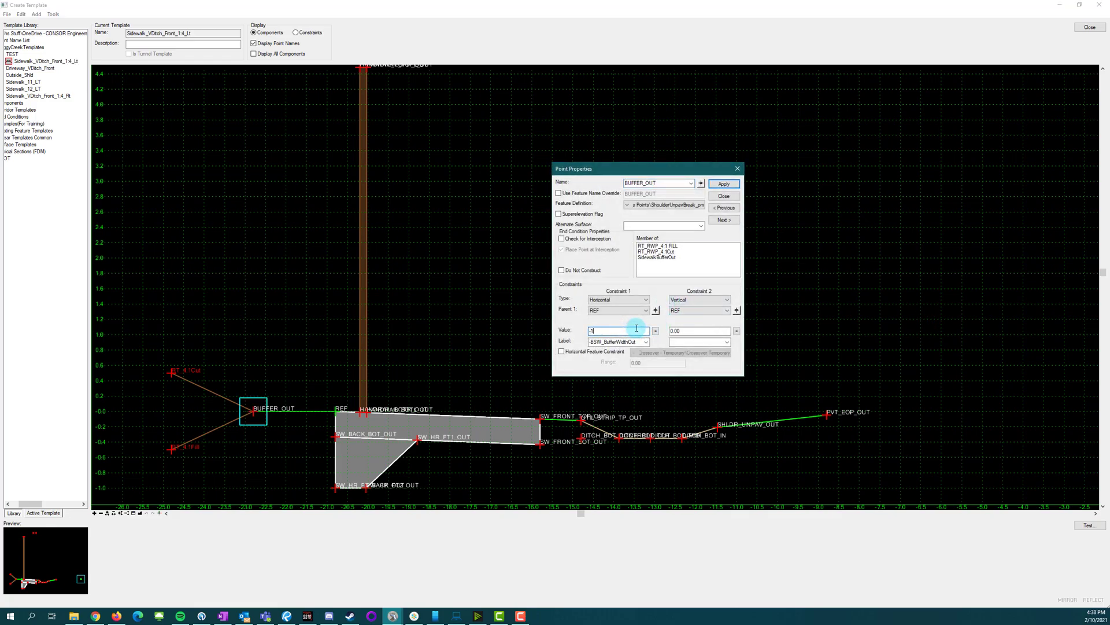
click(724, 183)
click(724, 196)
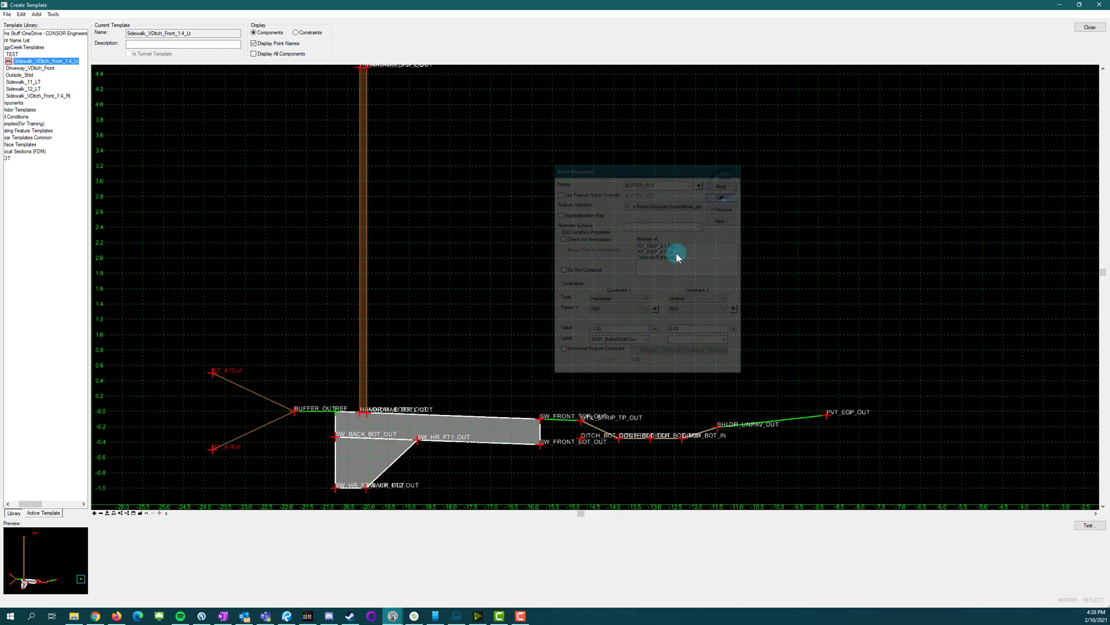
Step: Check the slope and vertical constraints of the DITCH_BOT_OUT point
mouse_move(581, 425)
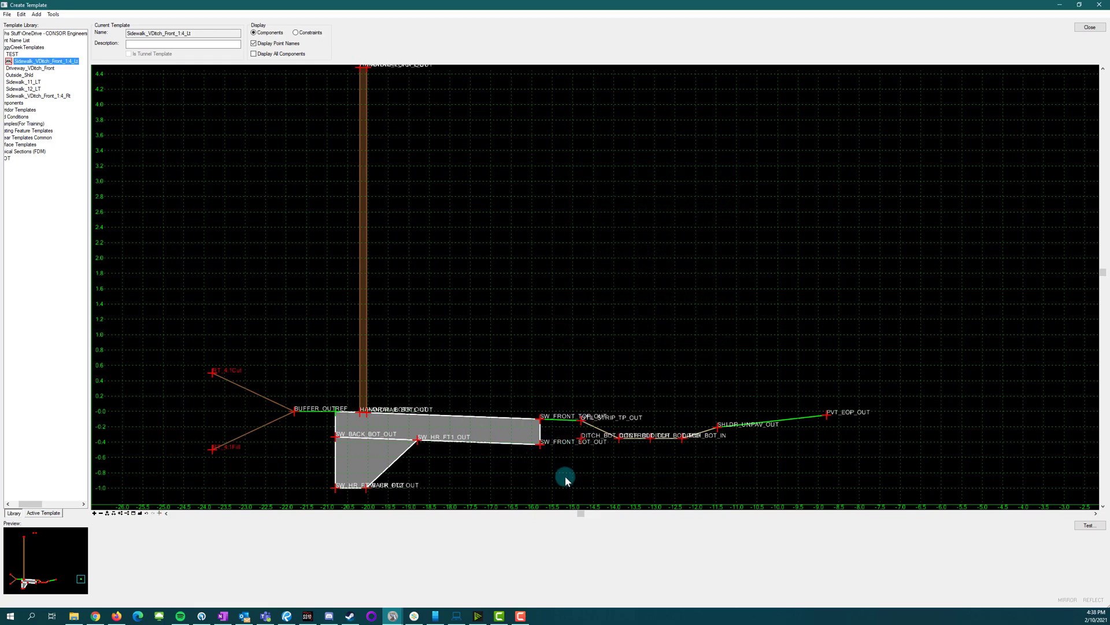
scroll(615, 437, up, 3)
double_click(633, 419)
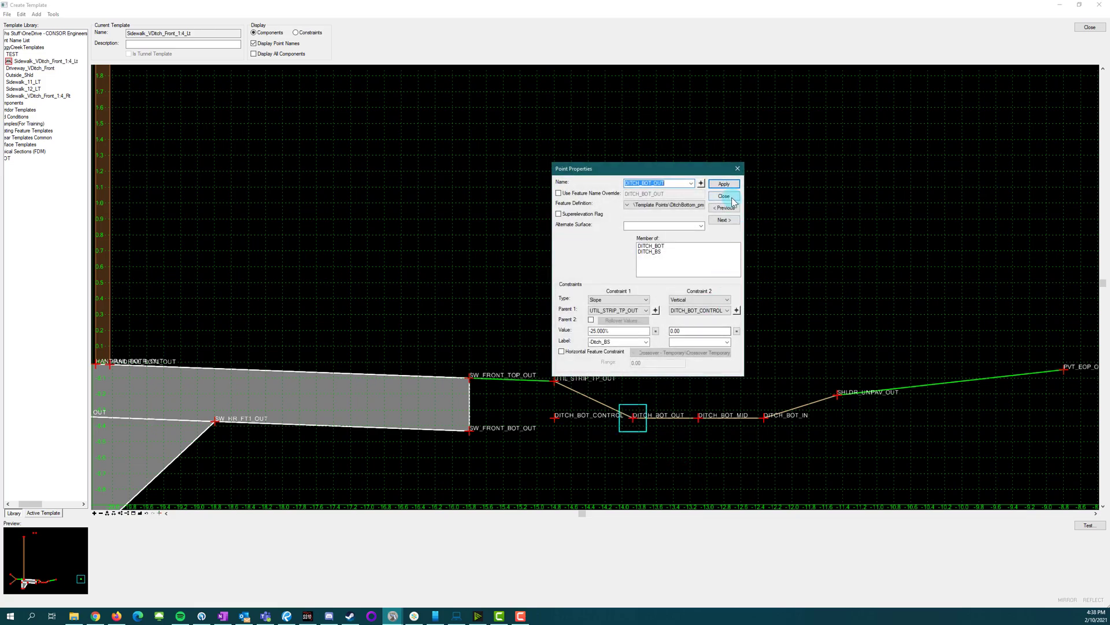
click(722, 198)
Step: Set the slope constraint of the DITCH_BOT_IN point to 25% from SHLDR_UNPAV_OUT
scroll(423, 433, down, 1)
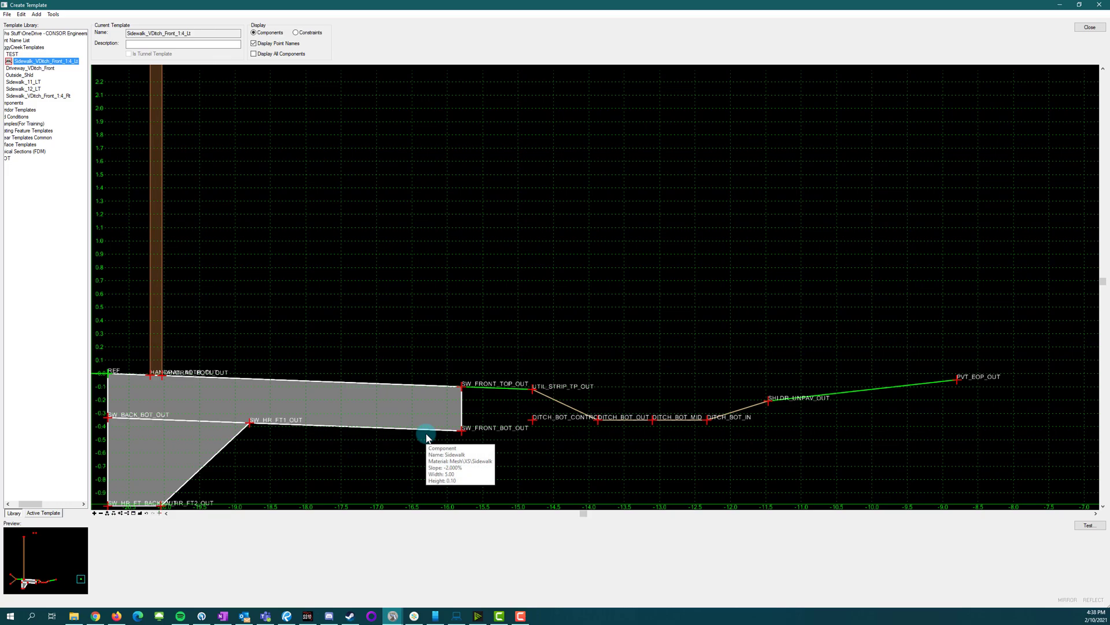
mouse_move(706, 422)
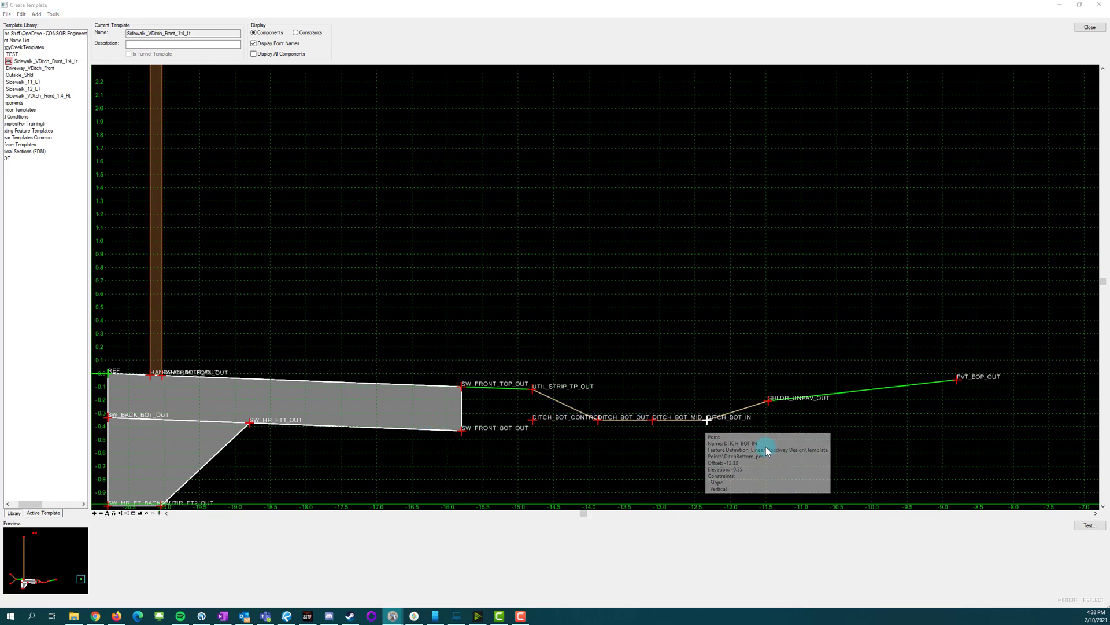
double_click(706, 419)
click(604, 331)
click(624, 334)
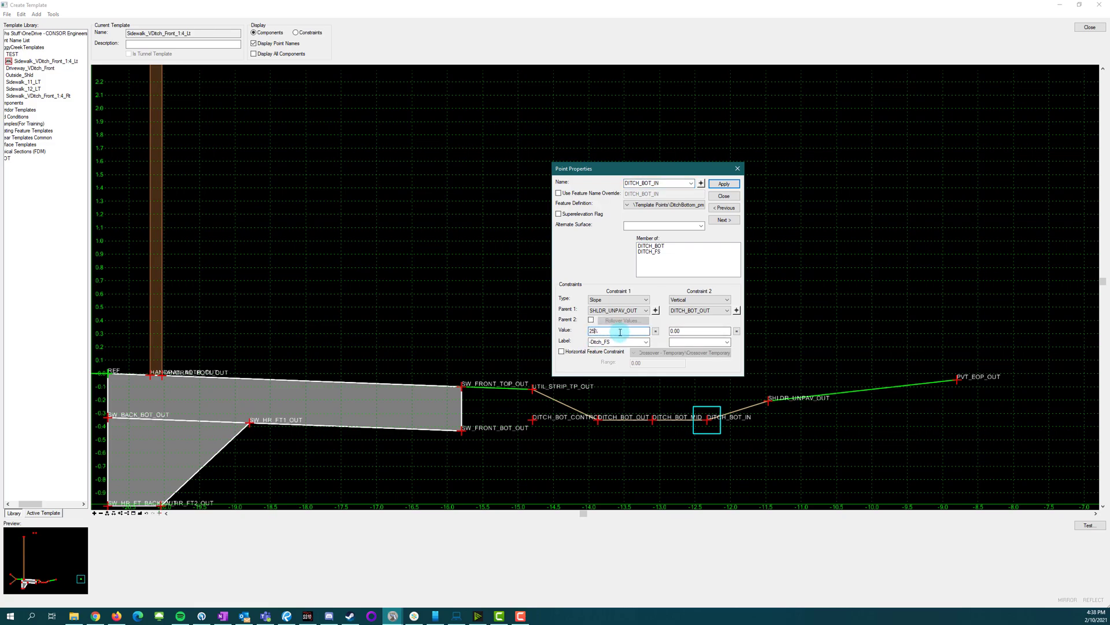
click(717, 185)
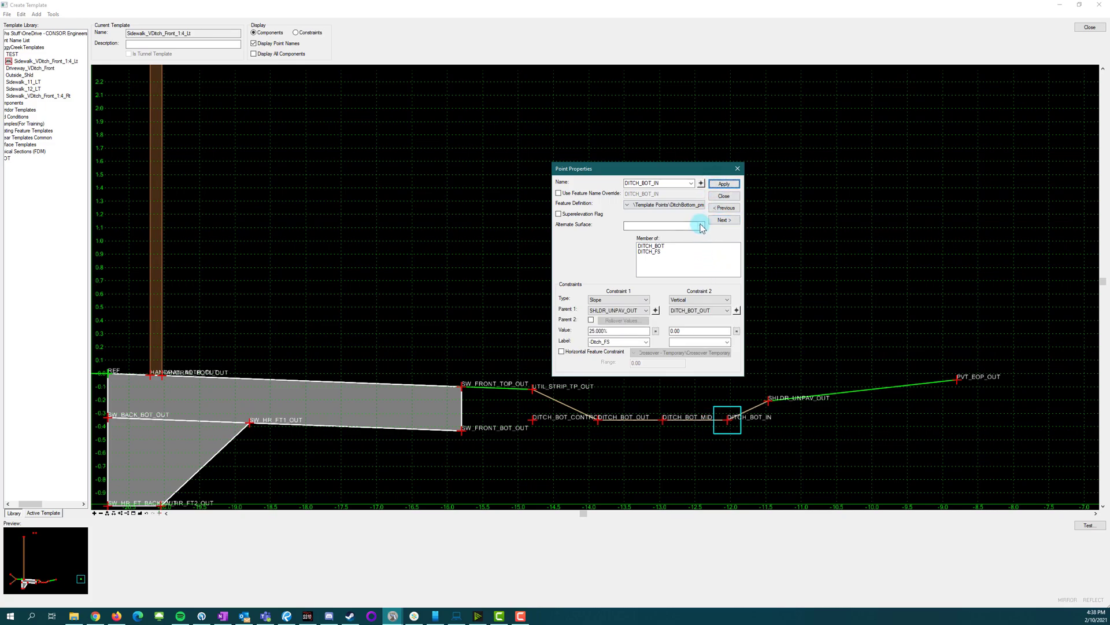
click(720, 196)
click(523, 455)
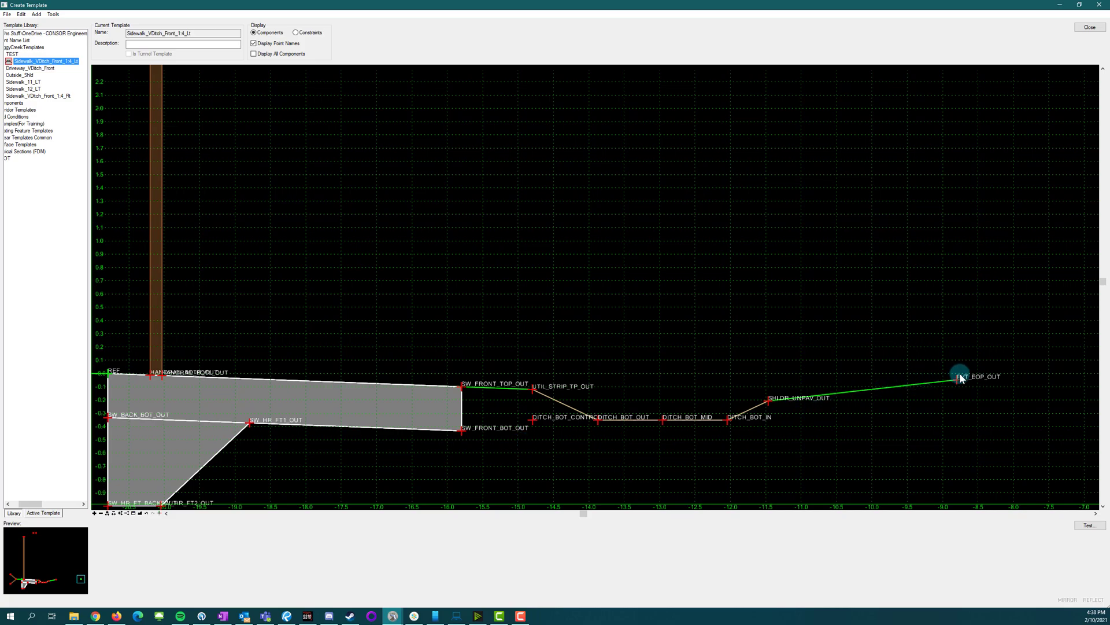
Step: Set the horizontal constraint of the SHLDR_UNPAV_OUT point to -1.00 from PVT_EOP_OUT
mouse_move(775, 401)
scroll(657, 428, down, 1)
scroll(887, 455, up, 1)
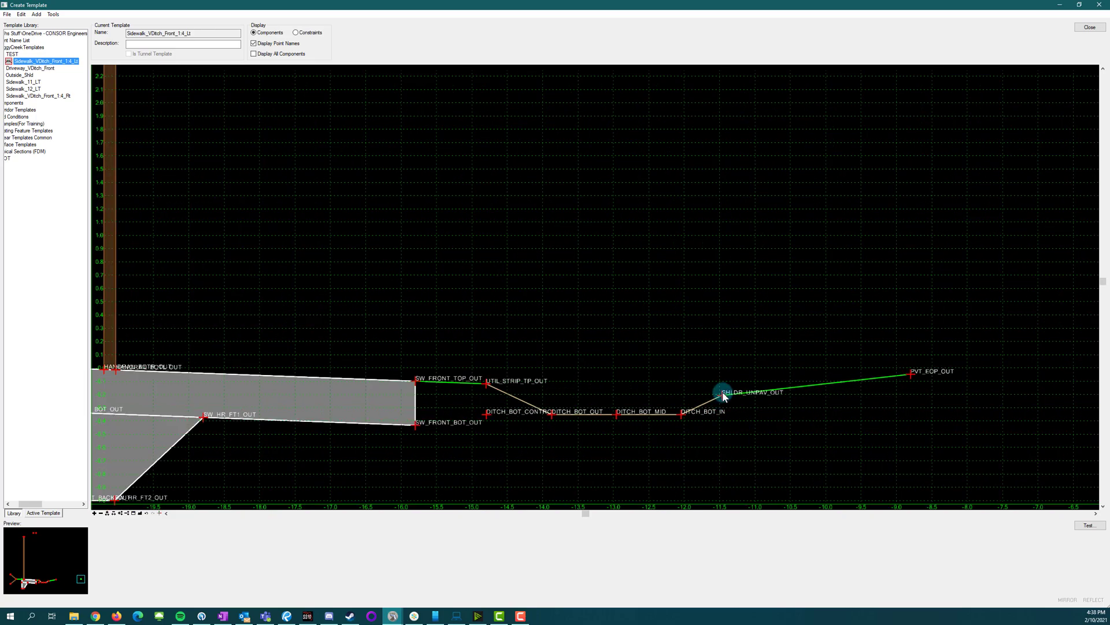
double_click(722, 395)
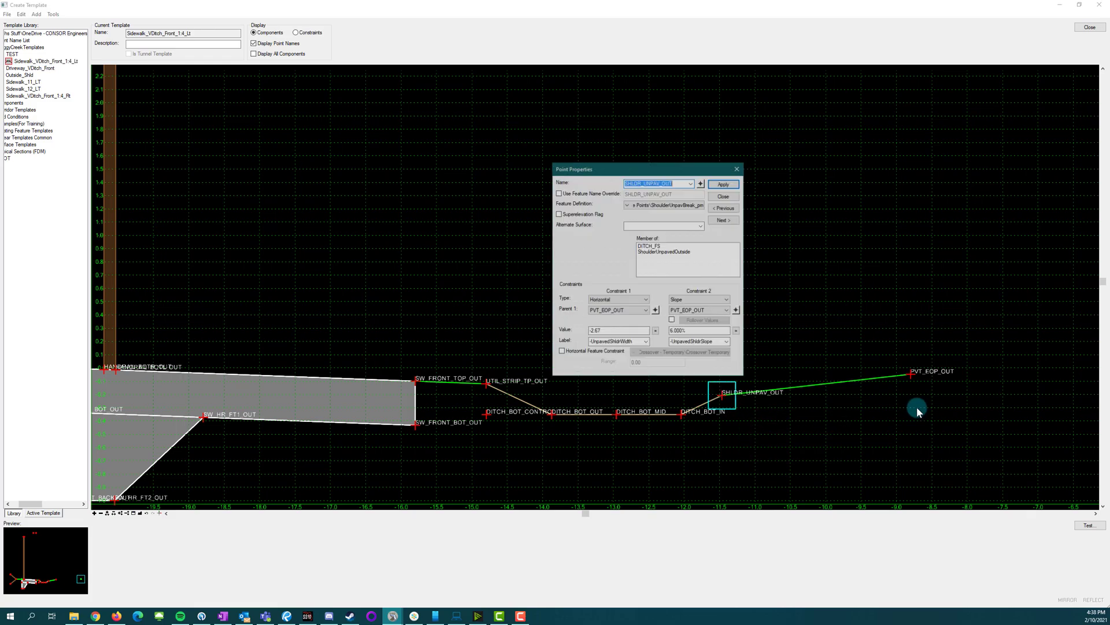
double_click(605, 331)
text(-1.00)
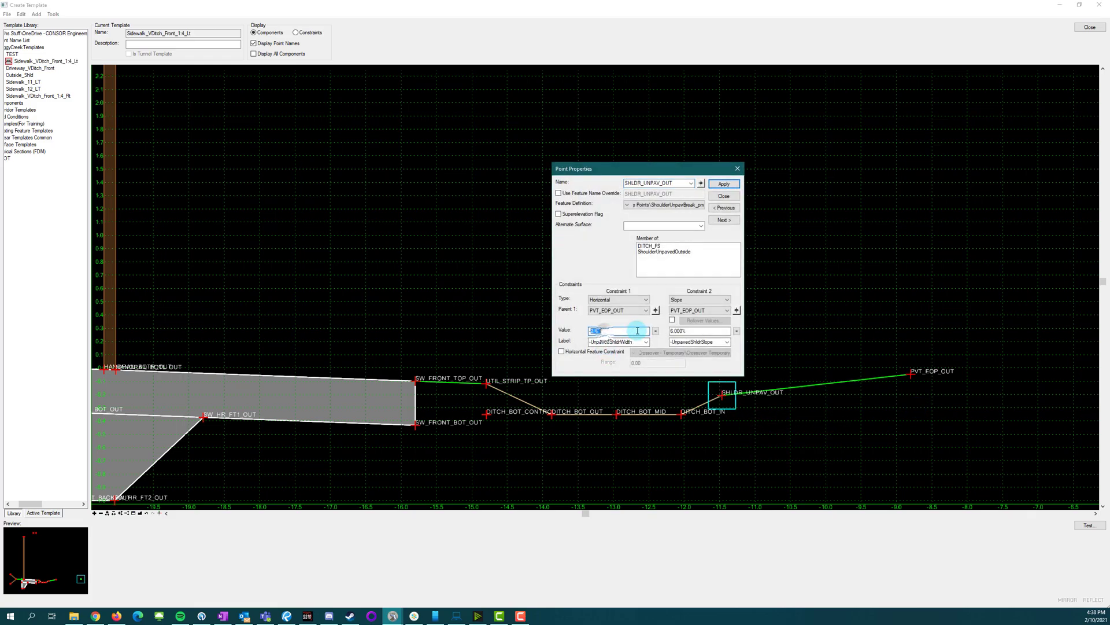
key(Tab)
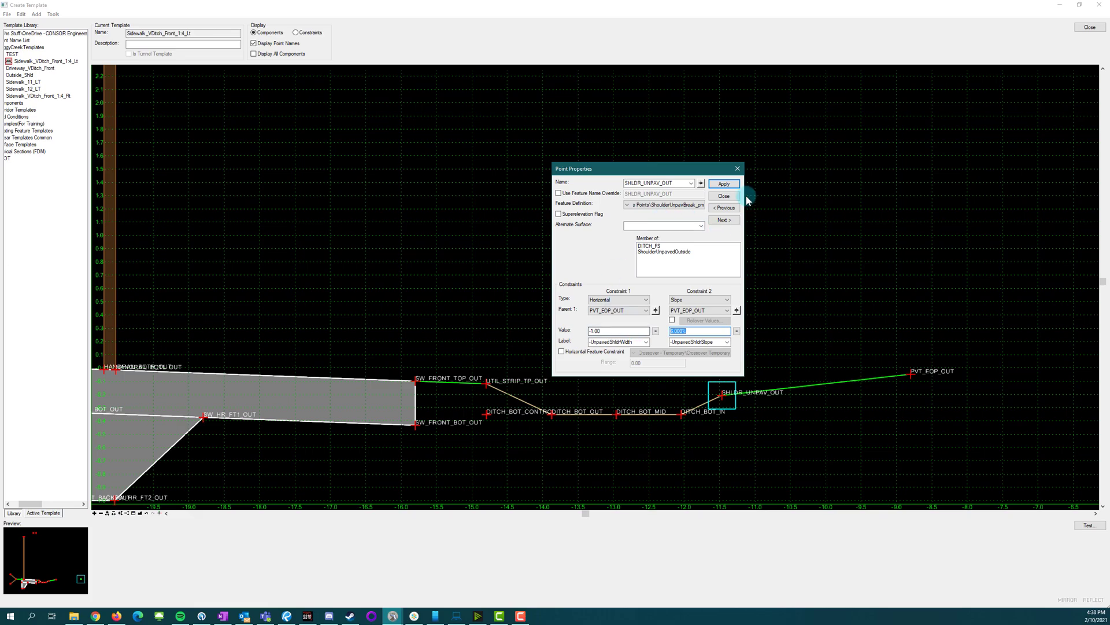
click(723, 184)
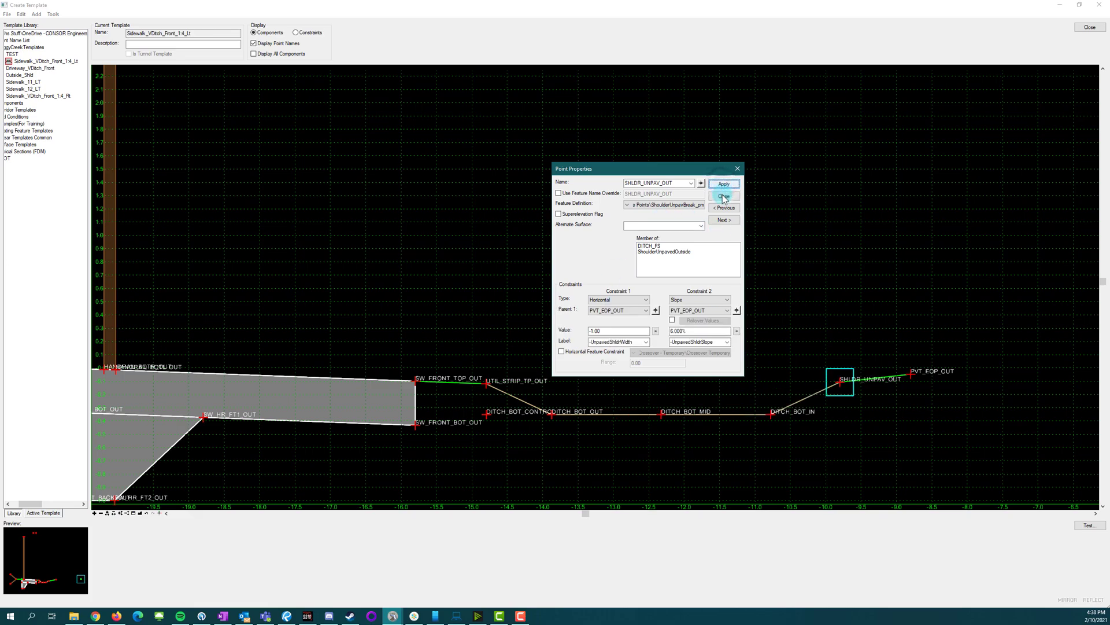
click(723, 196)
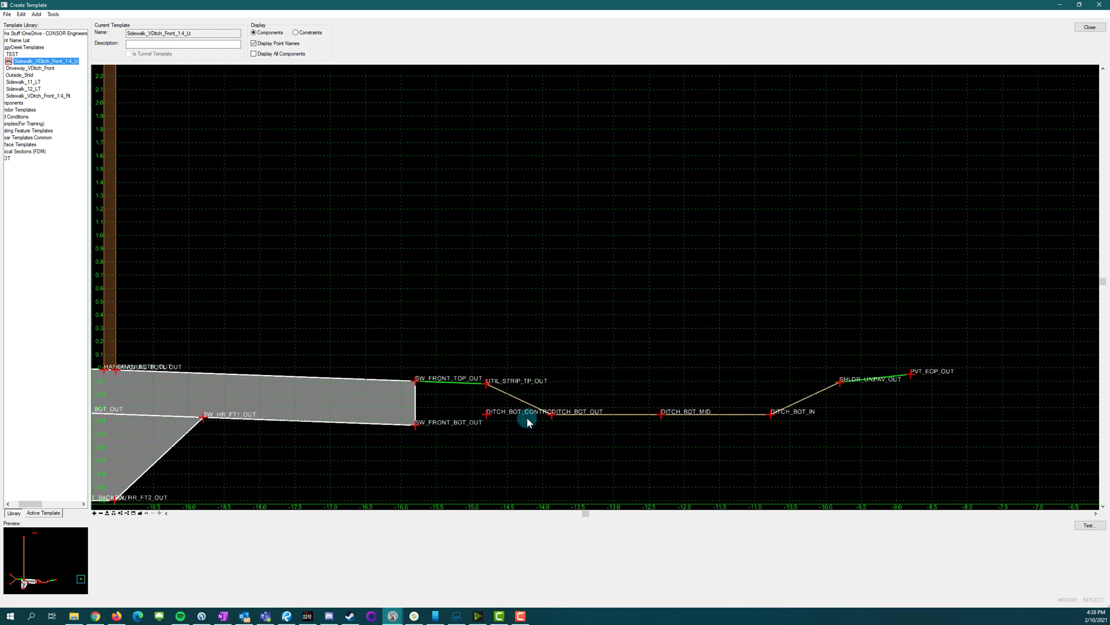
Step: Review the DITCH_BOT_OUT point's constraints again, including its slope from UTIL_STRIP_TP_OUT
mouse_move(551, 415)
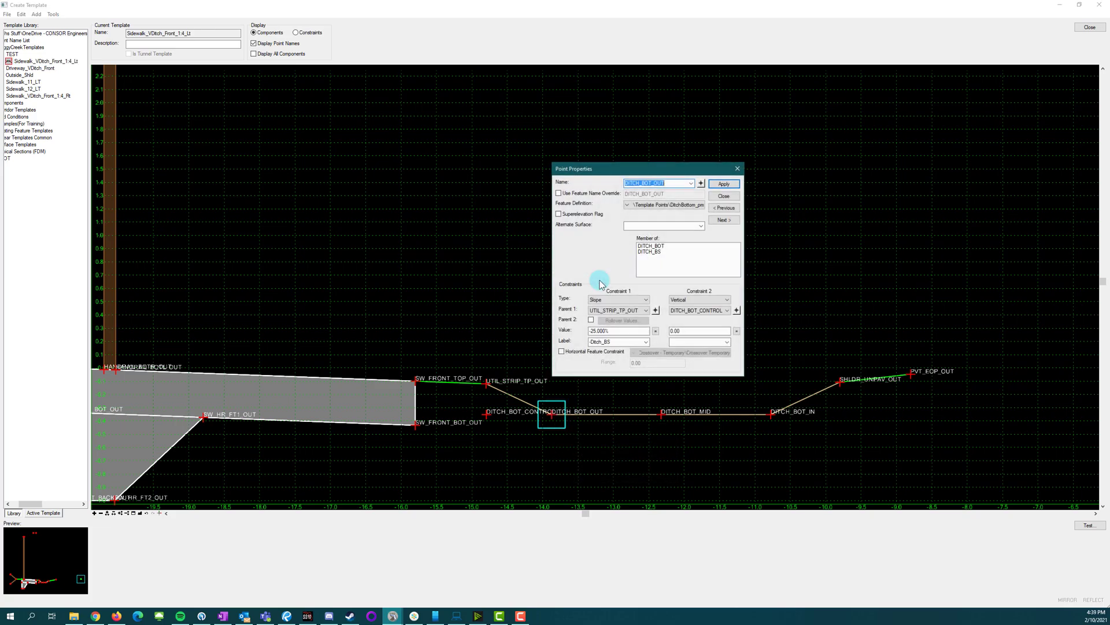
click(731, 183)
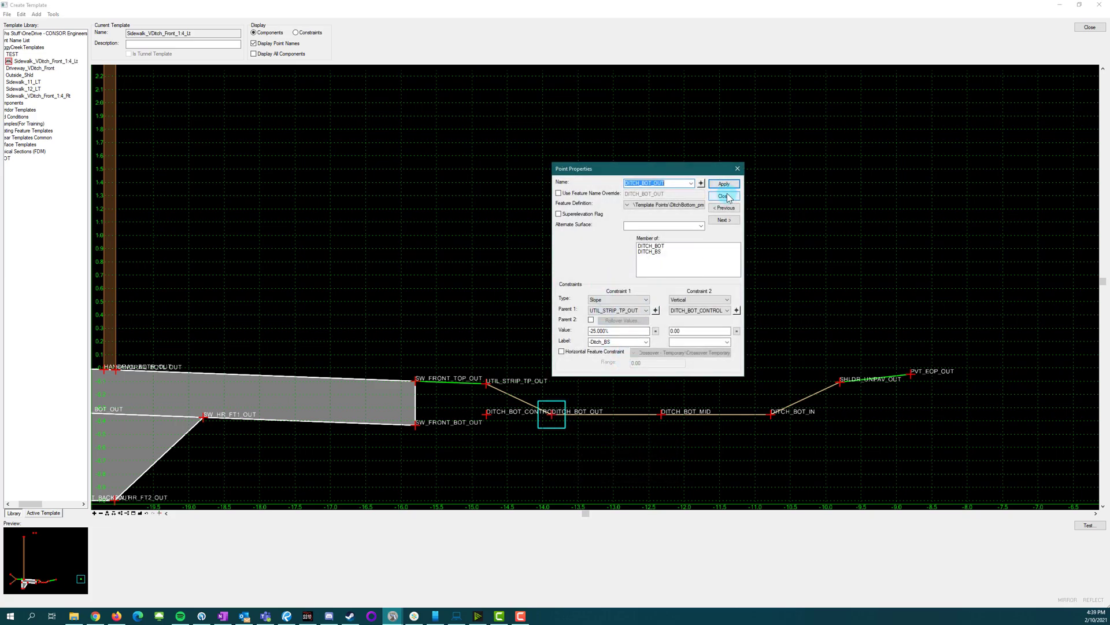
click(724, 196)
Step: Examine the whole template from the cut and fill slopes through the sidewalk and ditch to the pavement edge
scroll(925, 408, down, 2)
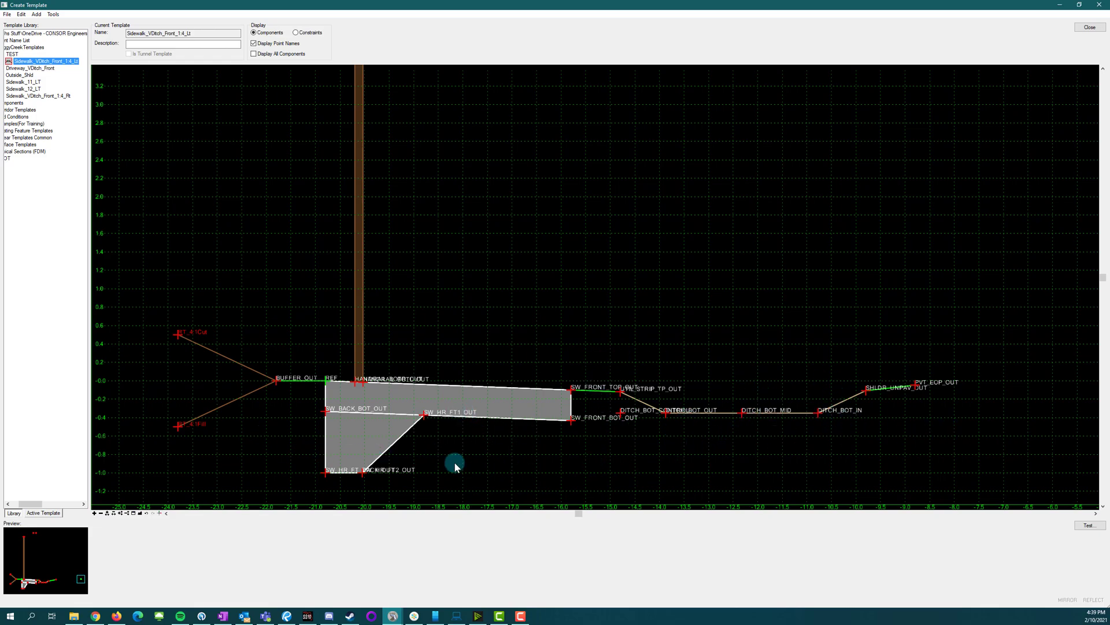
scroll(454, 461, down, 1)
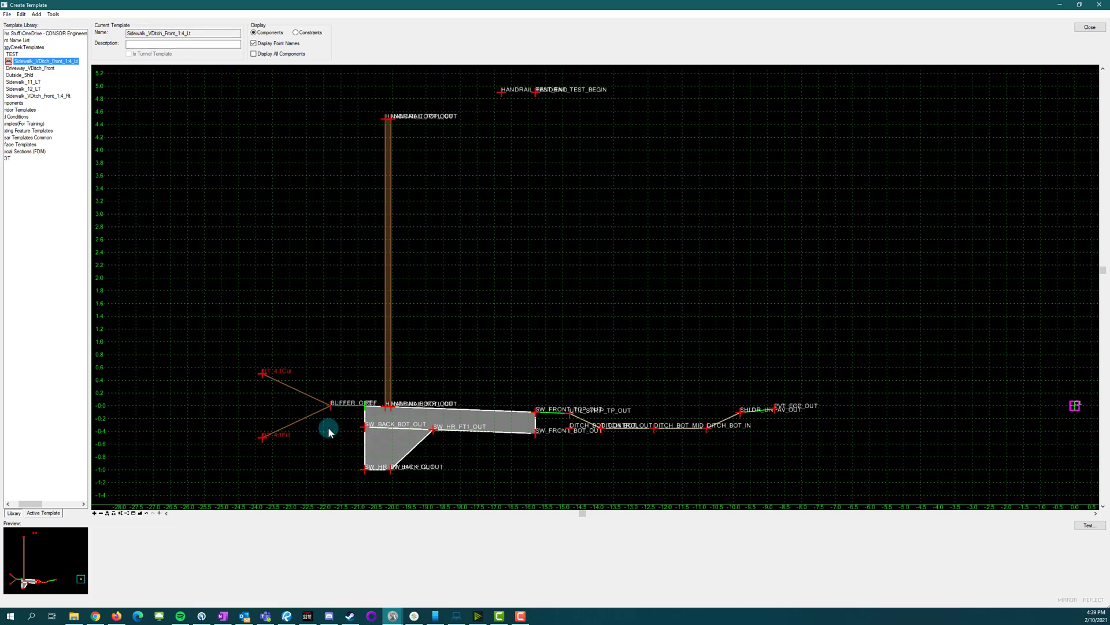
scroll(329, 411, up, 1)
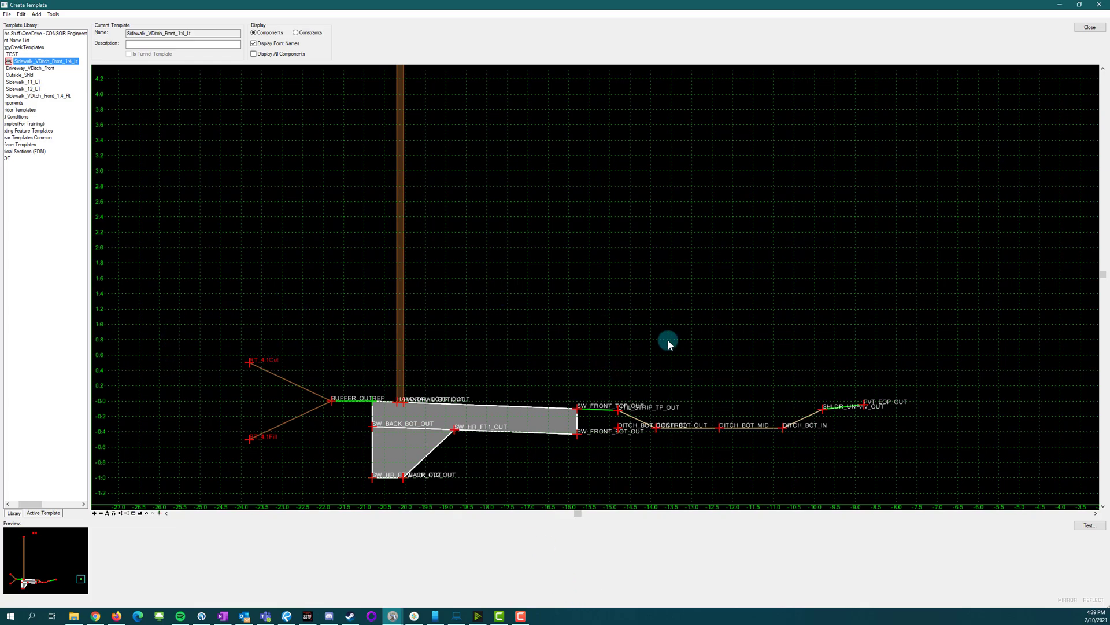
scroll(324, 370, down, 1)
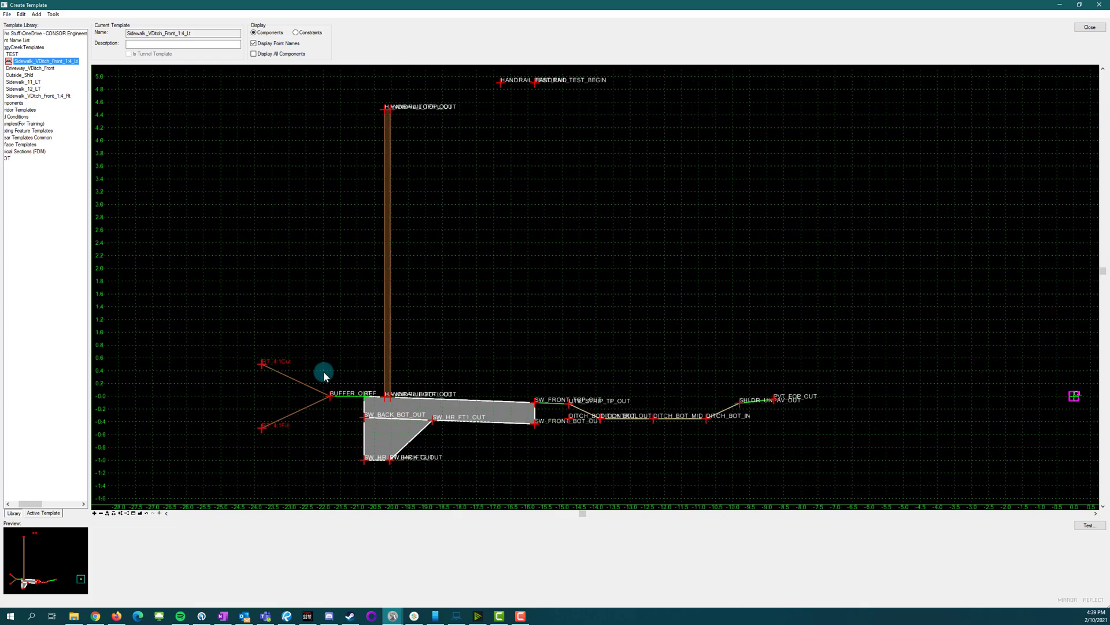
scroll(215, 391, up, 1)
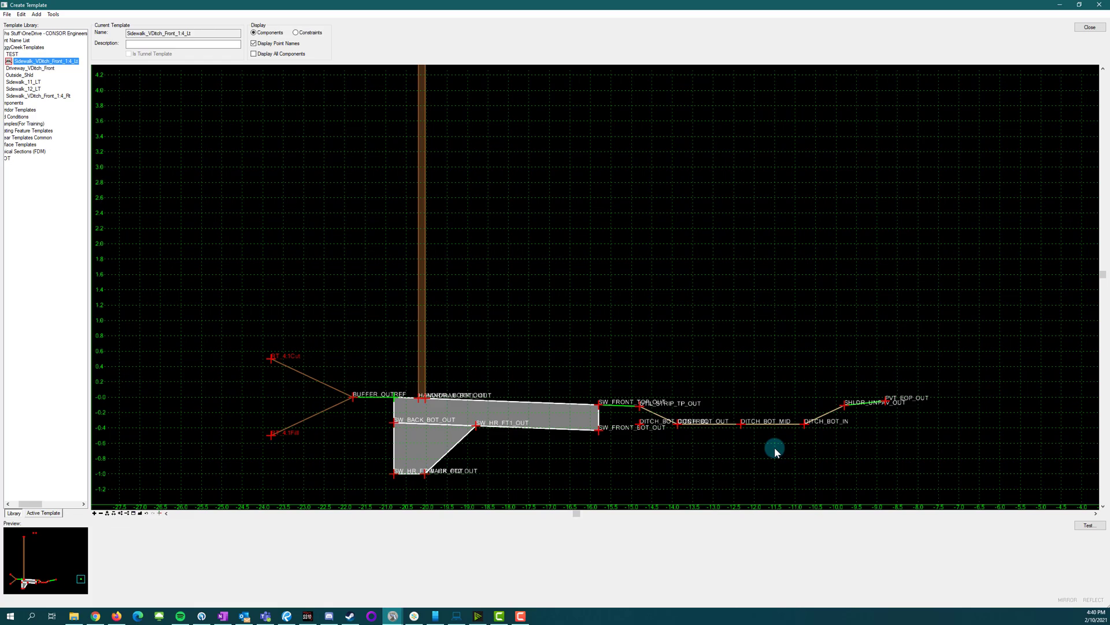
scroll(505, 411, down, 2)
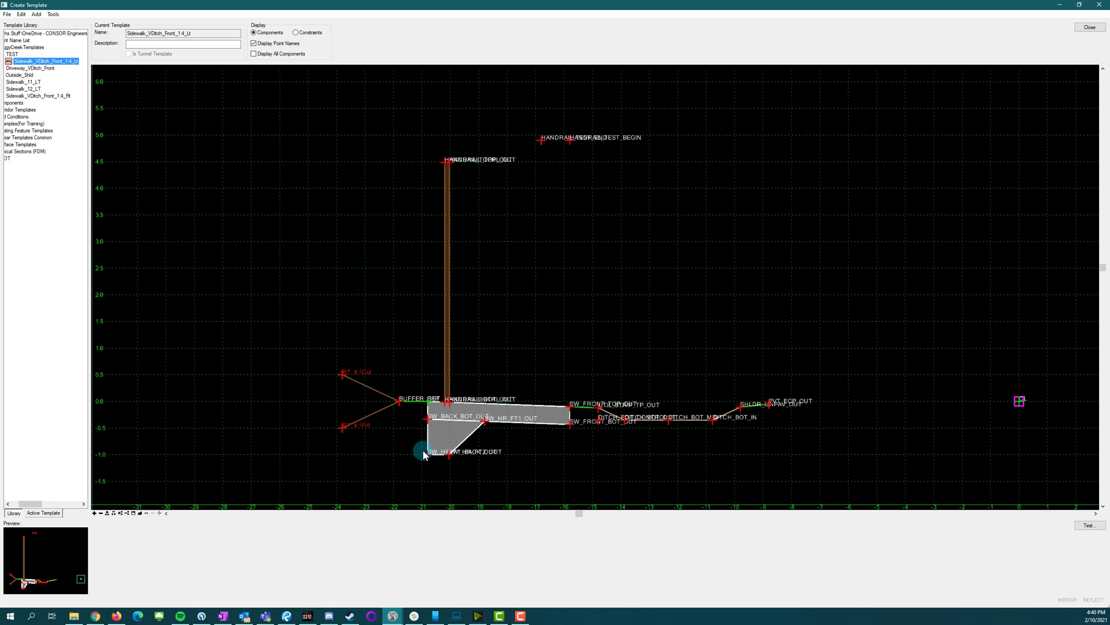
scroll(351, 400, down, 1)
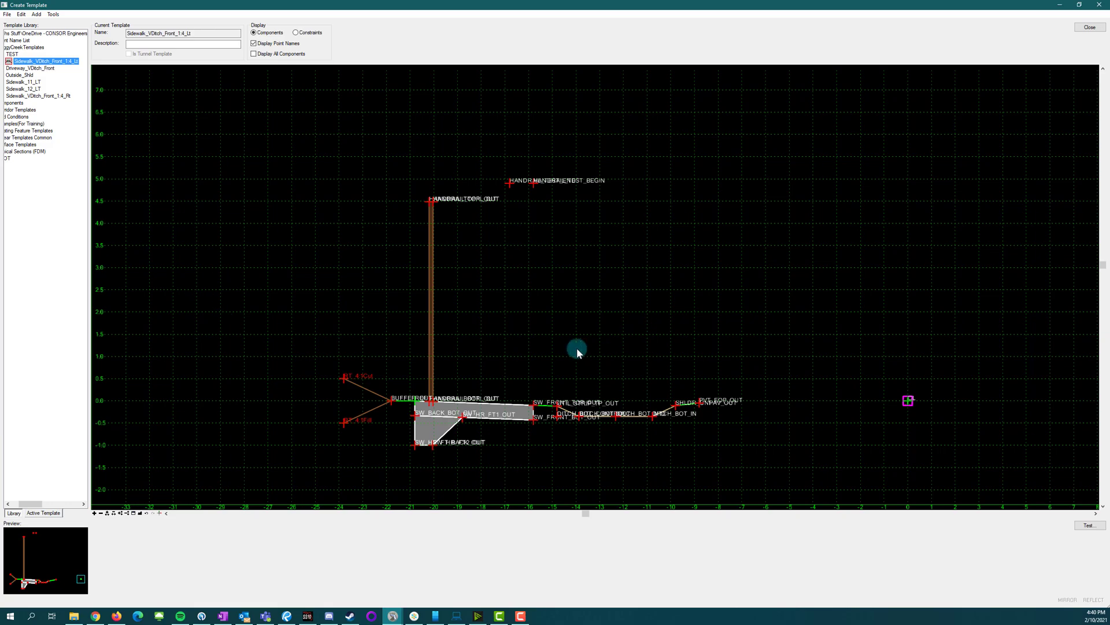
Step: Save the template library and close the template editor
right_click(382, 401)
click(357, 399)
click(6, 14)
click(21, 65)
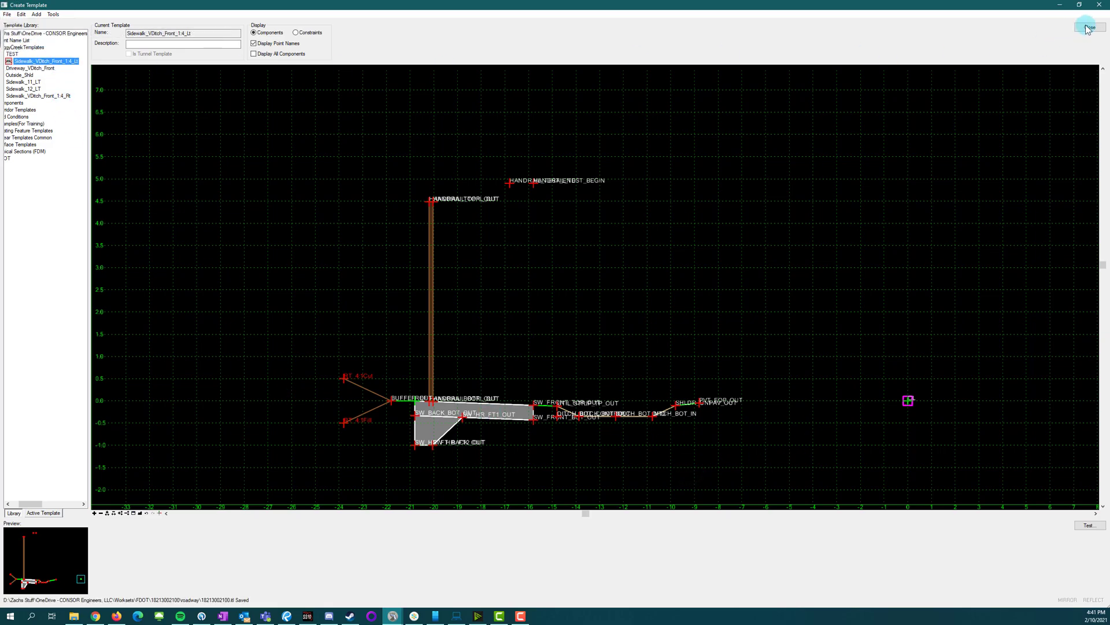
click(1090, 27)
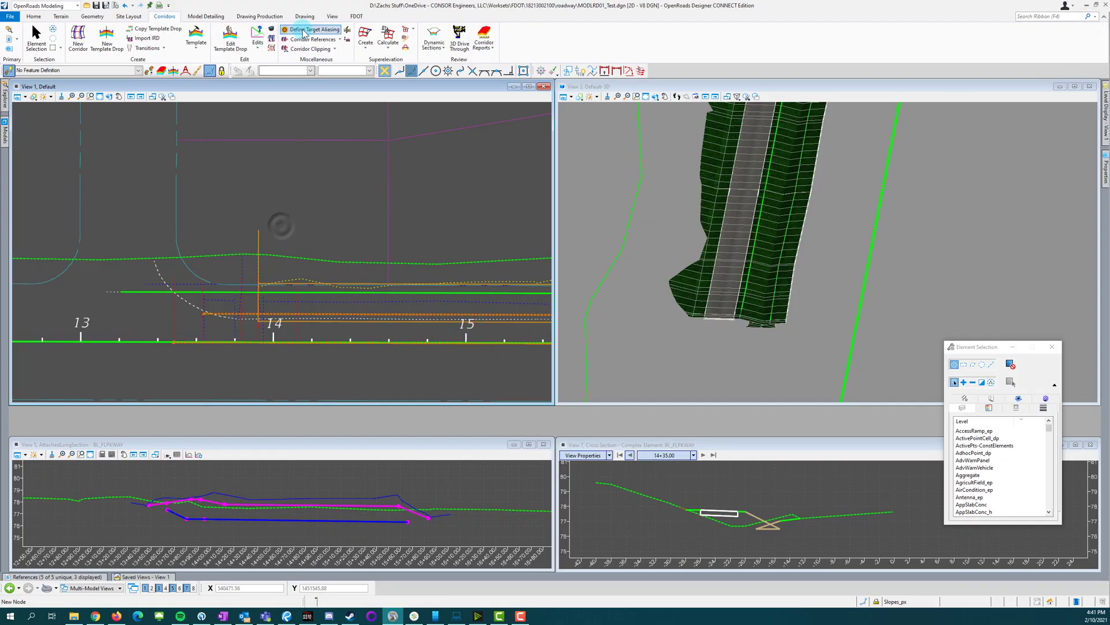
Step: Synchronize the sidewalk corridor's template drop with the template library and inspect the ditch at the corridor's start in the 3D model
click(347, 30)
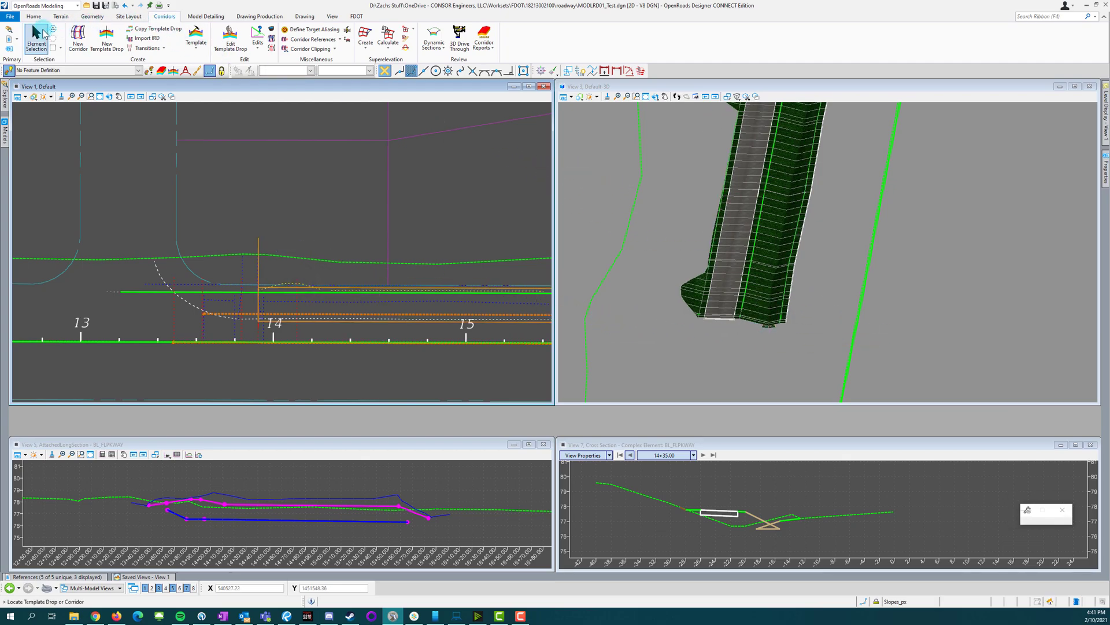
click(33, 32)
scroll(765, 334, up, 3)
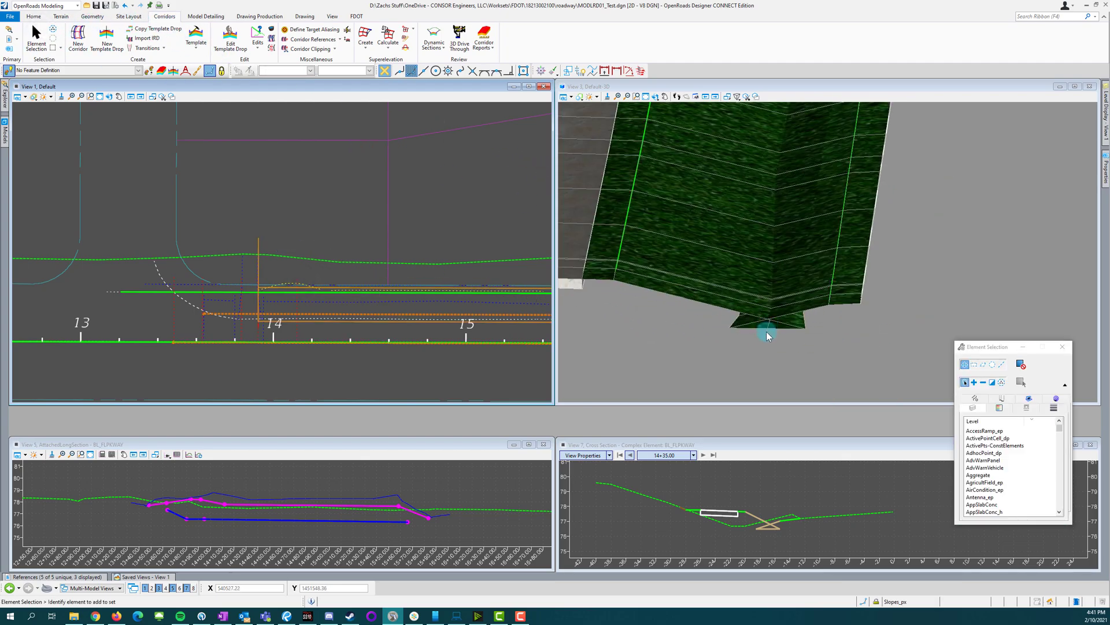
scroll(833, 293, down, 3)
click(856, 324)
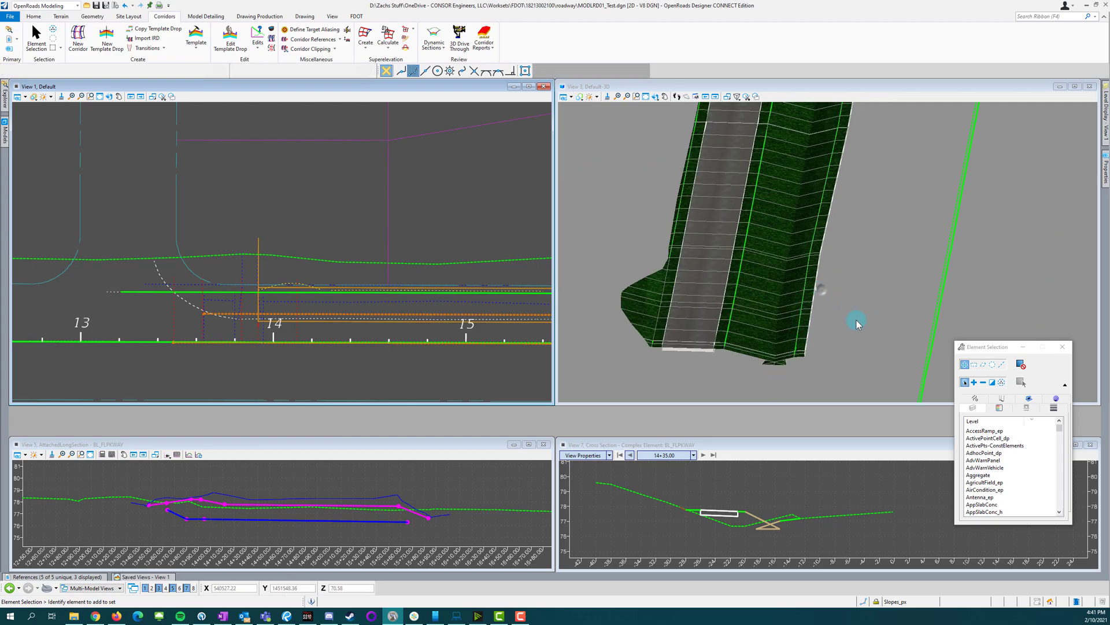
Step: Examine the narrow ditch bottom in the 14+35.00 cross section and compare it with the ditch profile and the 3D corridor
click(794, 538)
click(797, 540)
scroll(765, 532, up, 2)
scroll(792, 538, up, 2)
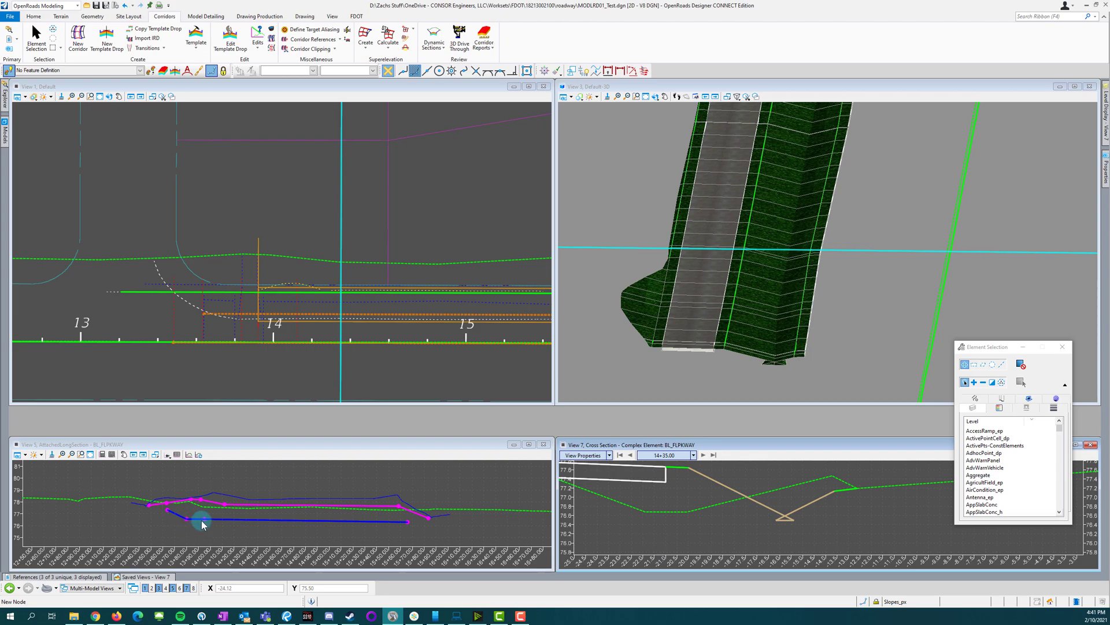
scroll(202, 524, up, 2)
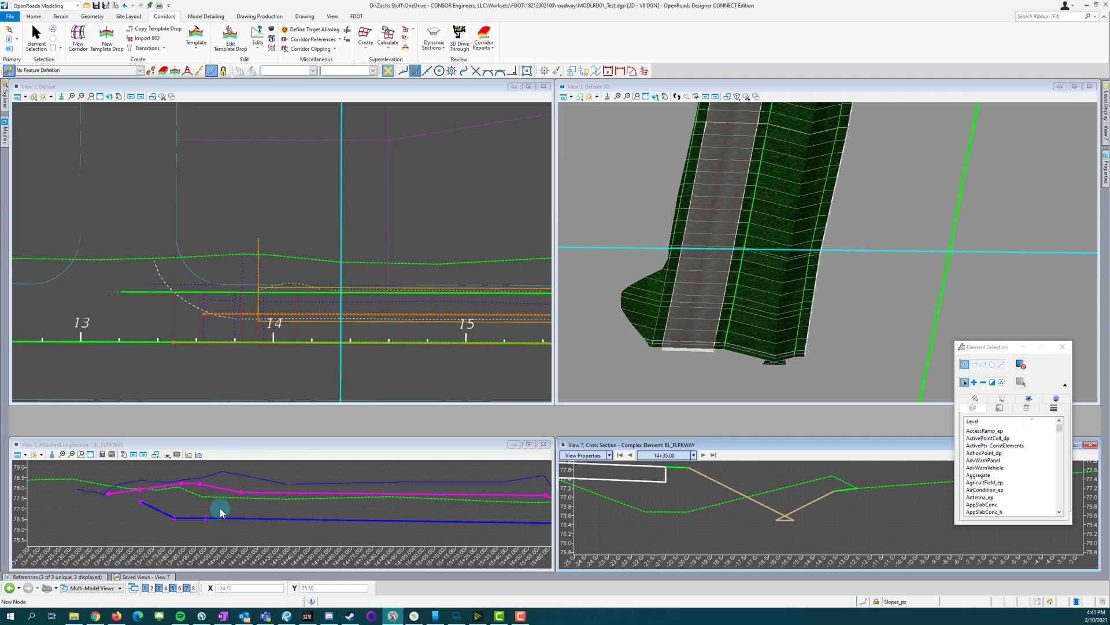
scroll(220, 512, down, 3)
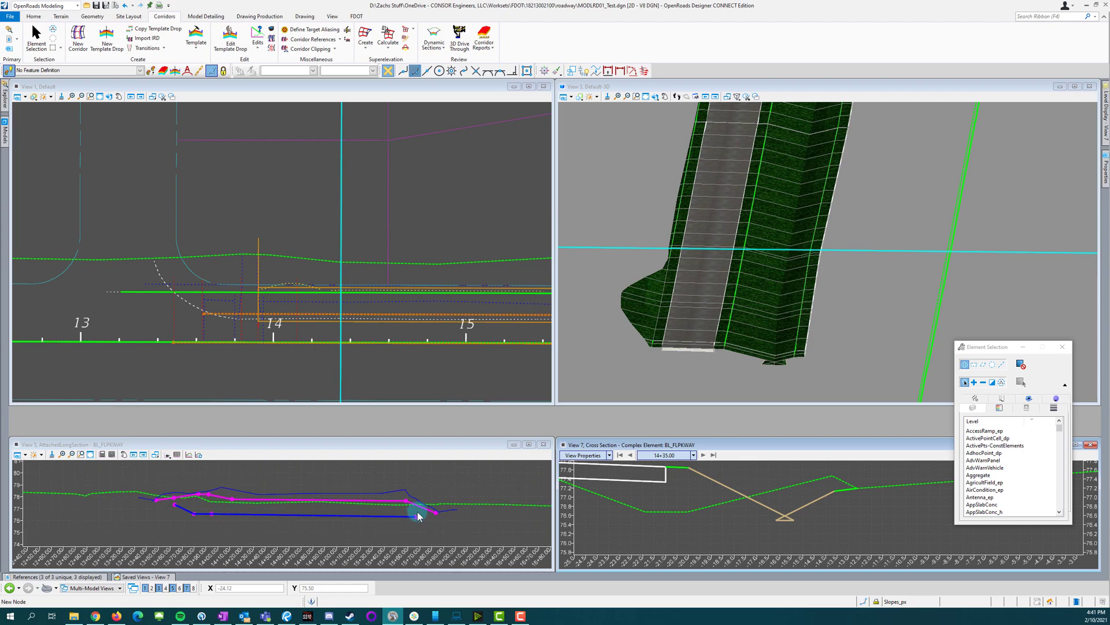
scroll(789, 181, down, 2)
scroll(806, 144, up, 5)
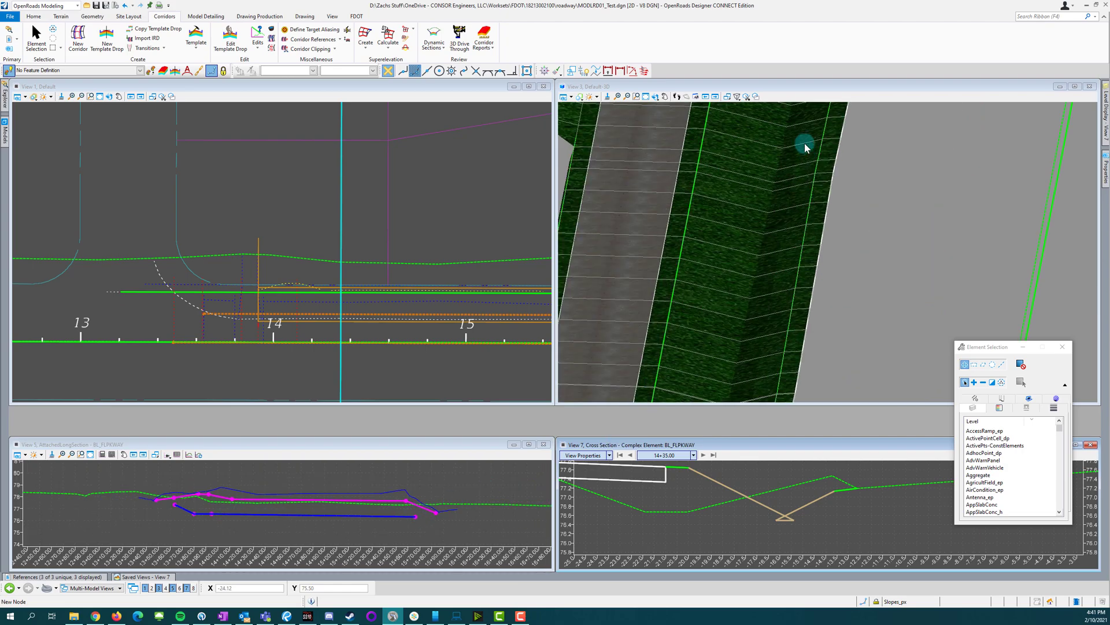
scroll(815, 202, down, 4)
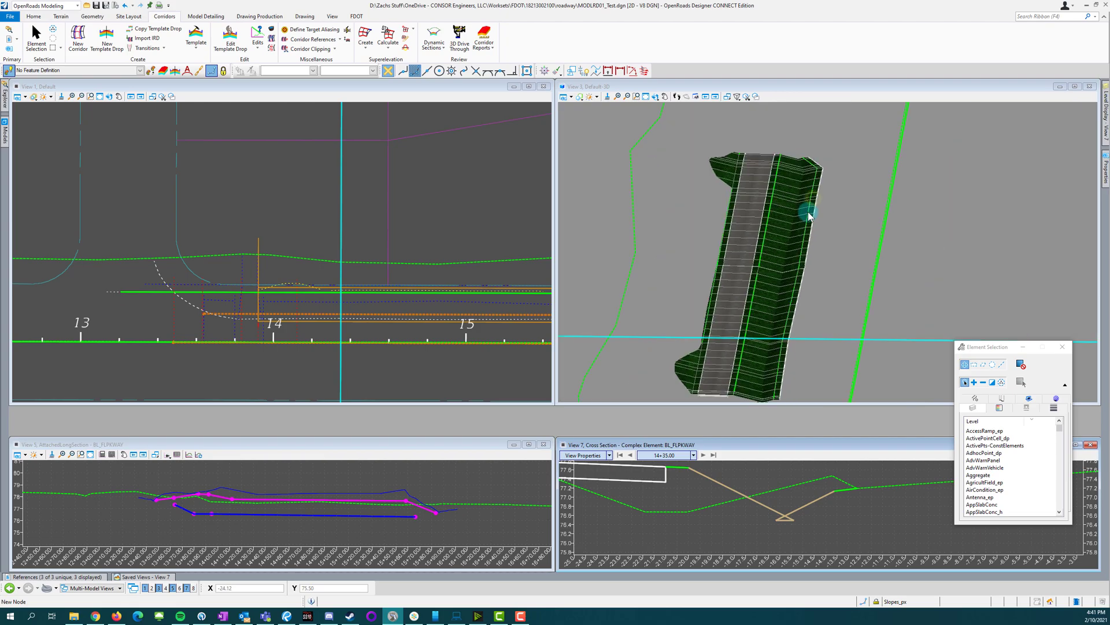
Step: Review the sidewalk's position relative to the ditch in the 3D model and the 14+35.00 cross section
scroll(806, 257, up, 3)
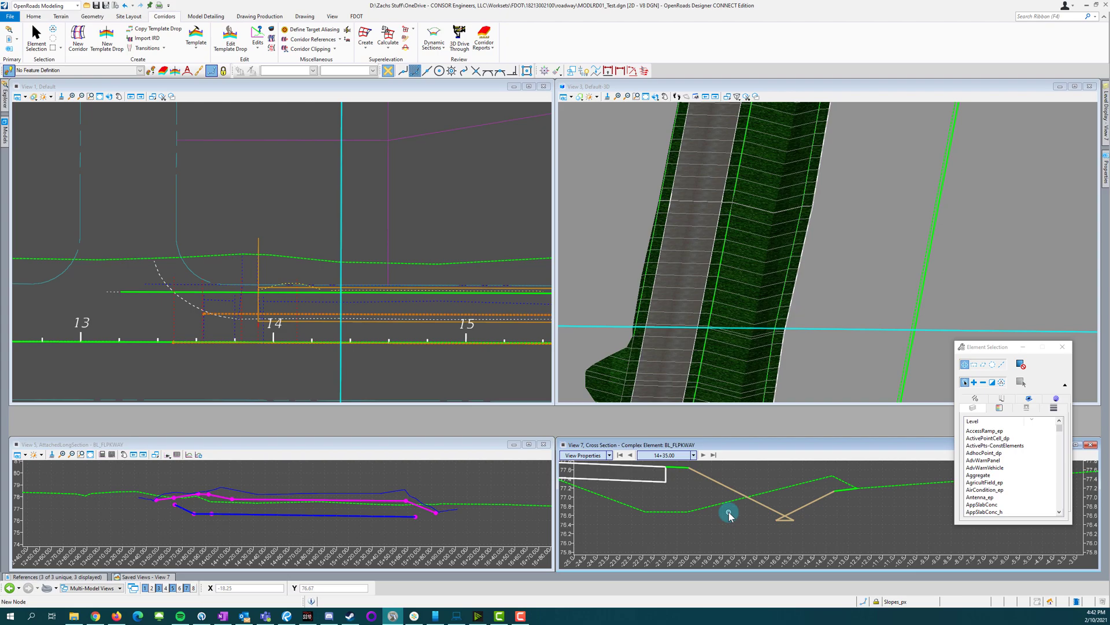
scroll(740, 512, down, 1)
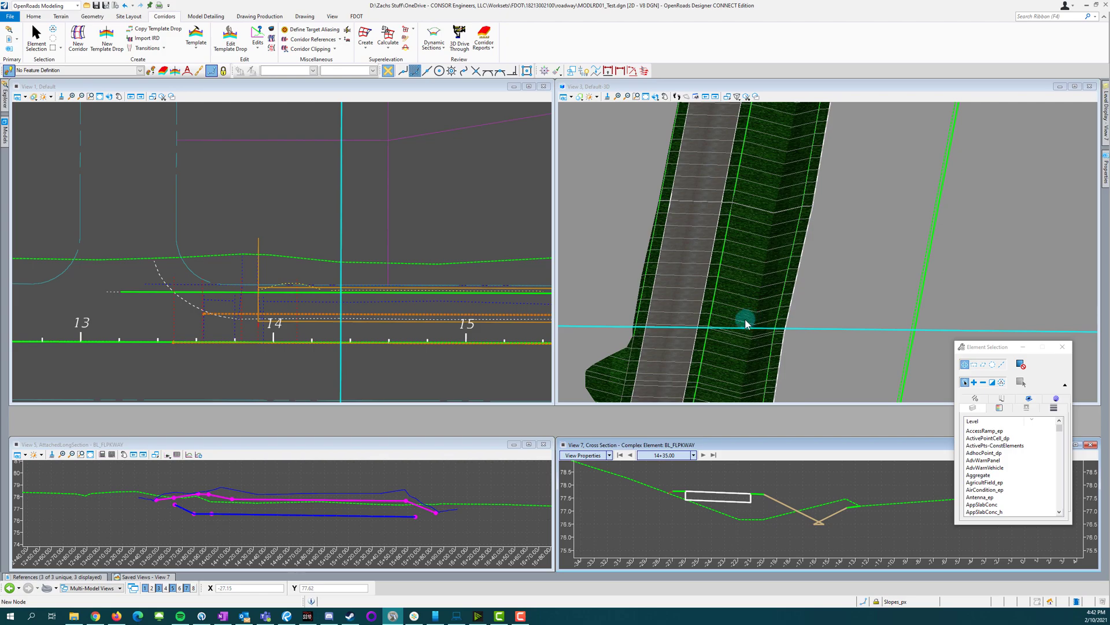
scroll(745, 318, down, 5)
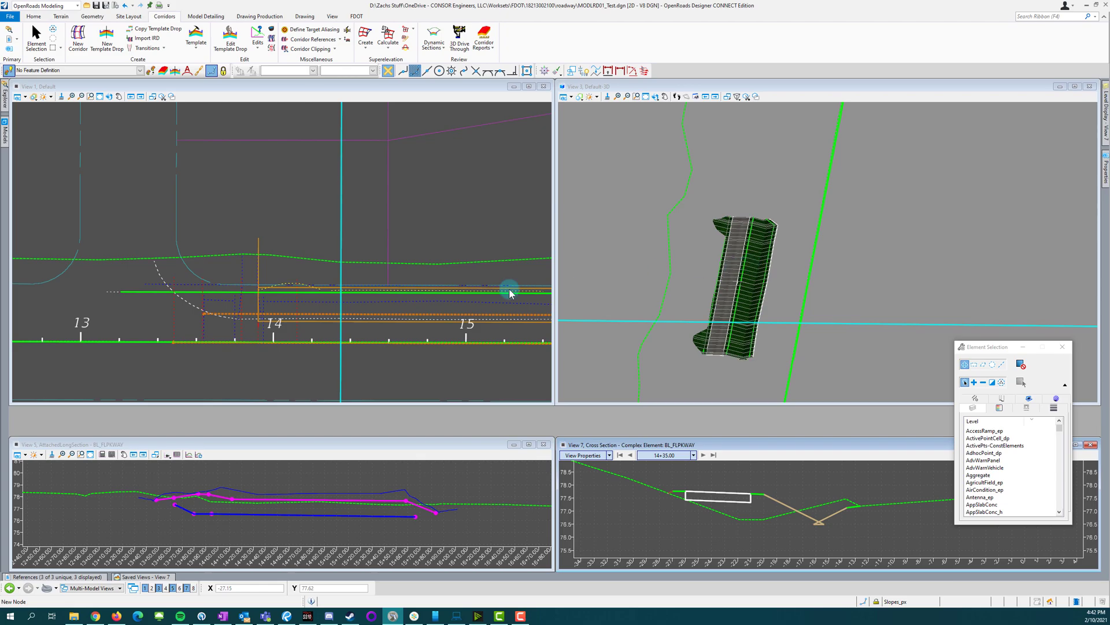
Step: Move the green sidewalk control line farther from the roadway baseline by changing its offset dimension in plan
click(363, 311)
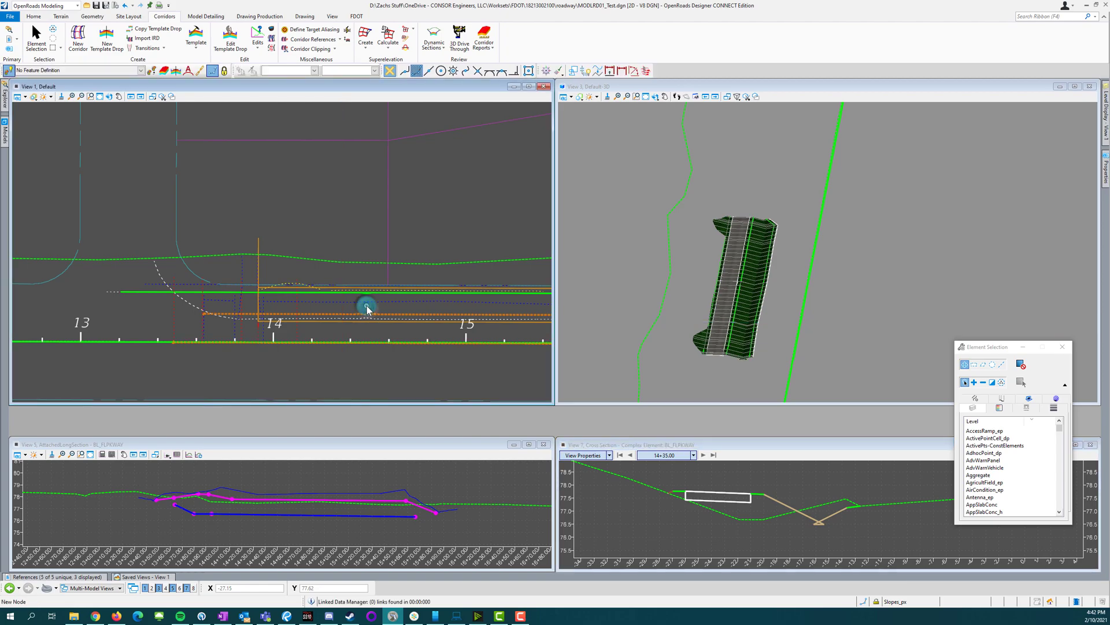
click(102, 293)
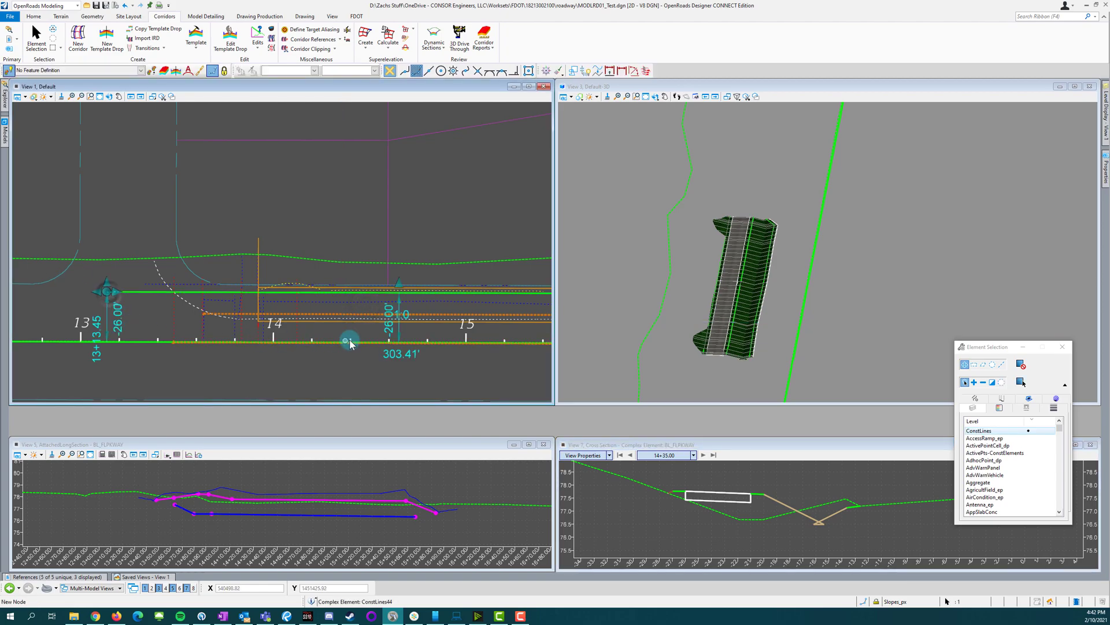
click(389, 320)
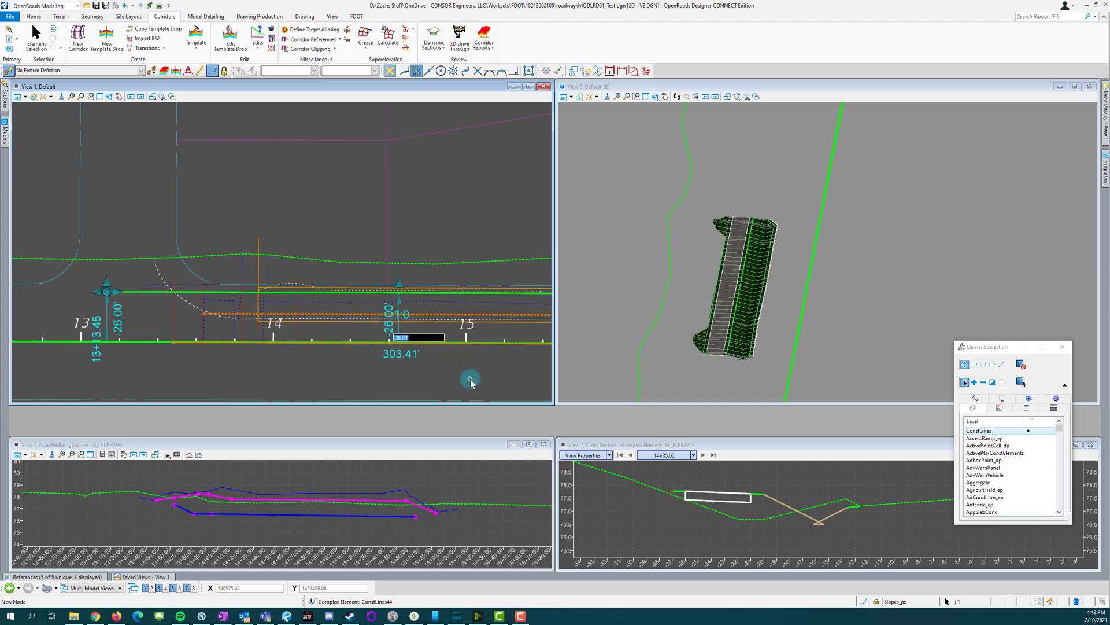
key(BackSpace)
key(Return)
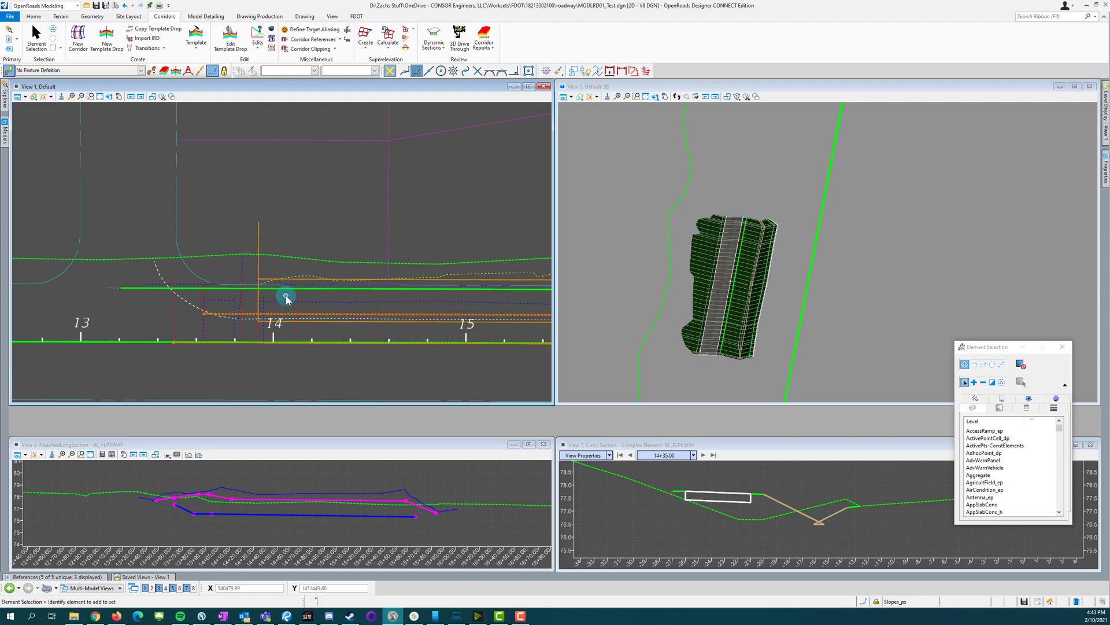
Step: Raise the long middle stretch of the sidewalk profile in the profile view
click(241, 501)
click(198, 377)
scroll(688, 359, up, 5)
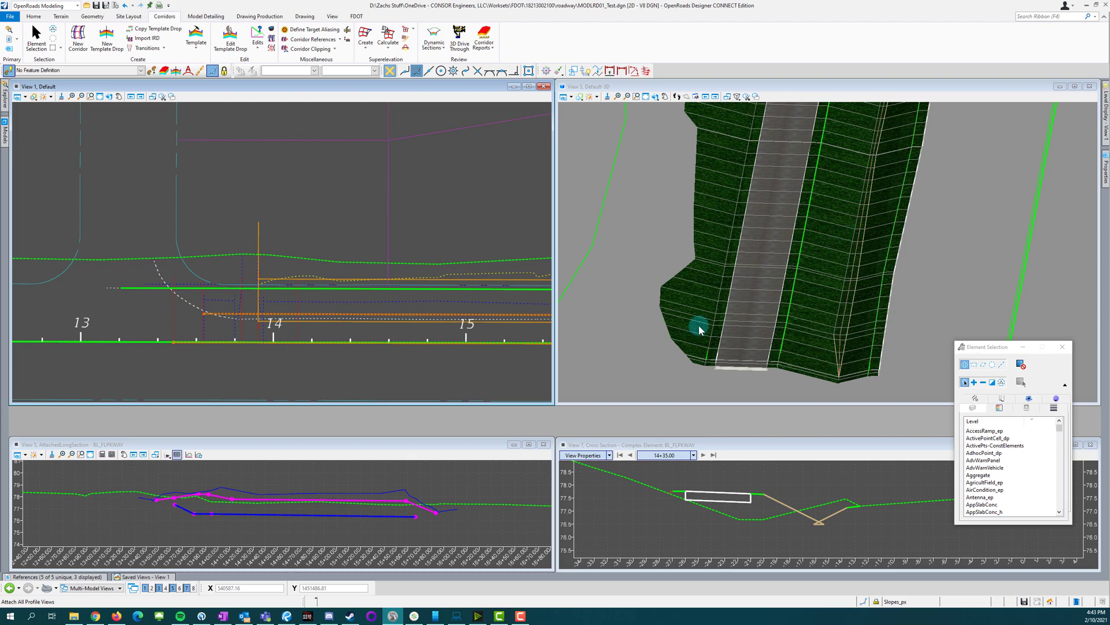
click(198, 454)
click(203, 496)
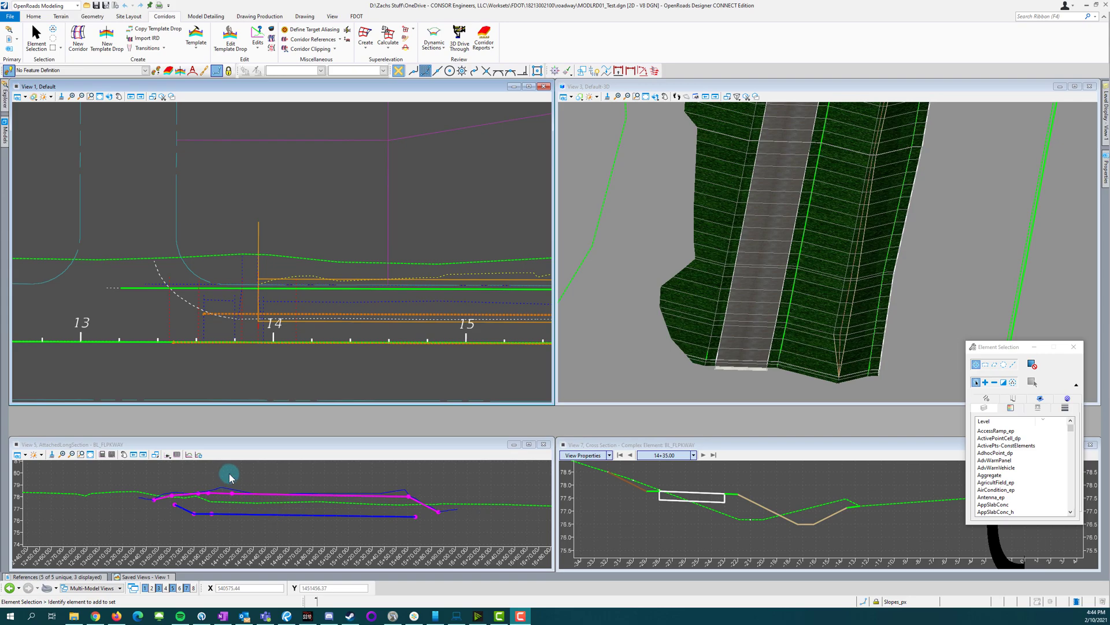
click(158, 497)
scroll(334, 500, up, 2)
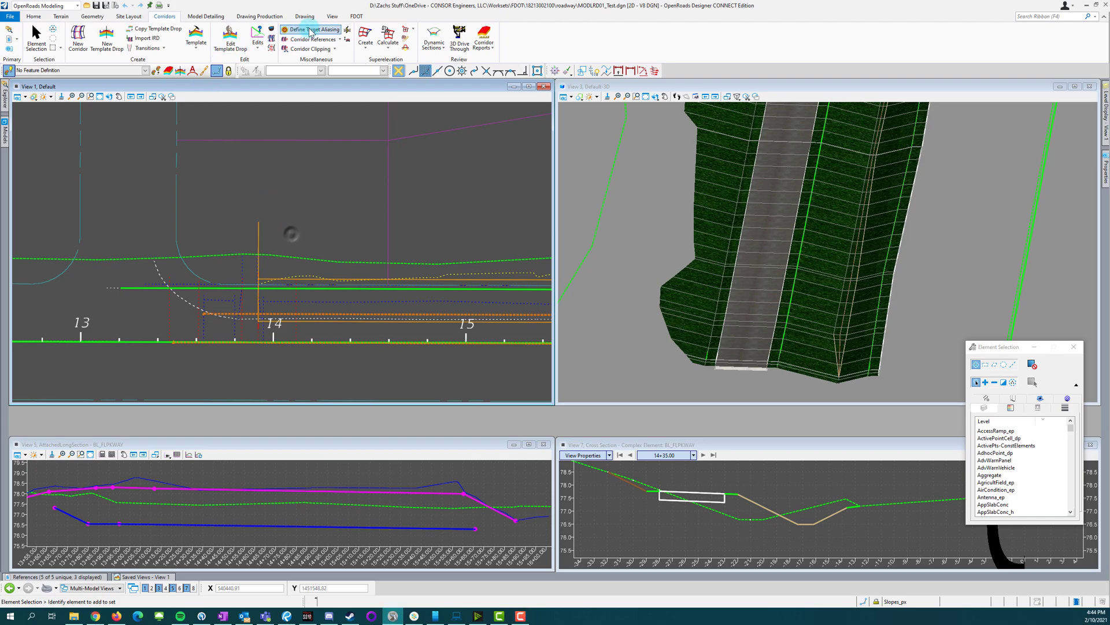
Step: Reprocess the sidewalk corridor so that it follows the edited alignment and profile
click(272, 48)
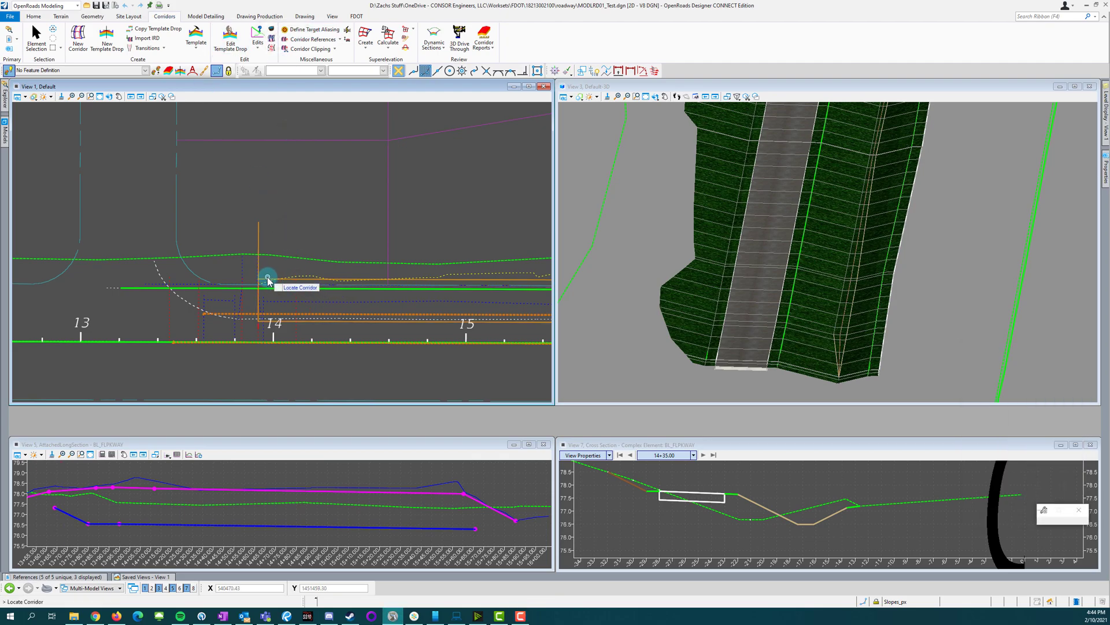
scroll(267, 289, up, 2)
click(283, 280)
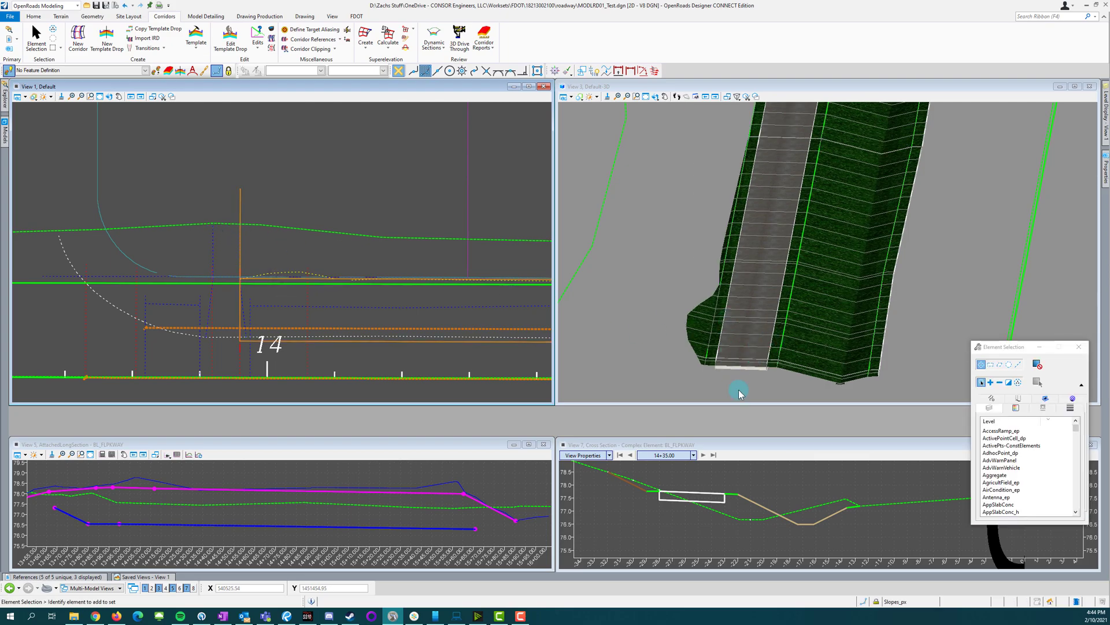
Step: Inspect the updated sidewalk, ditch and side slopes in the 3D model from a tilted viewing angle
scroll(712, 376, down, 2)
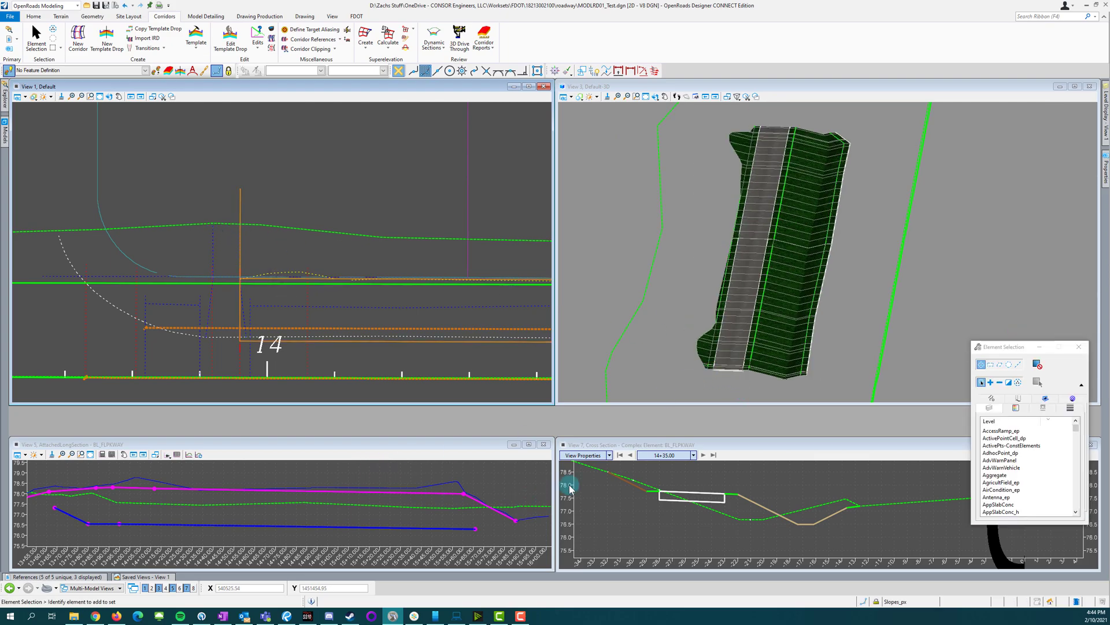
scroll(804, 272, up, 4)
scroll(804, 270, down, 2)
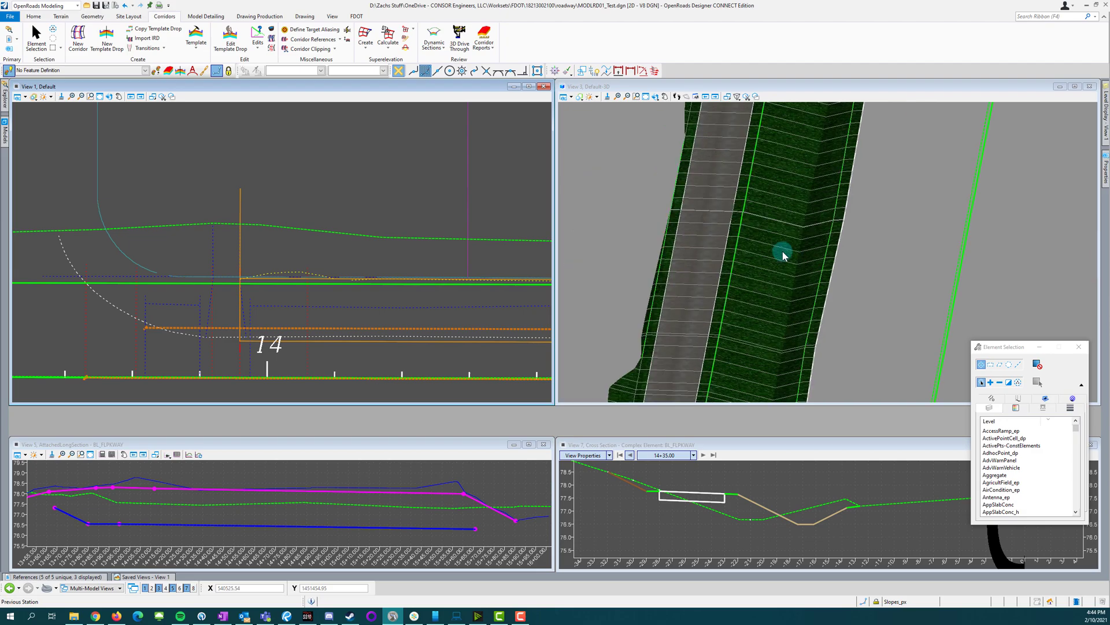
click(865, 303)
click(655, 96)
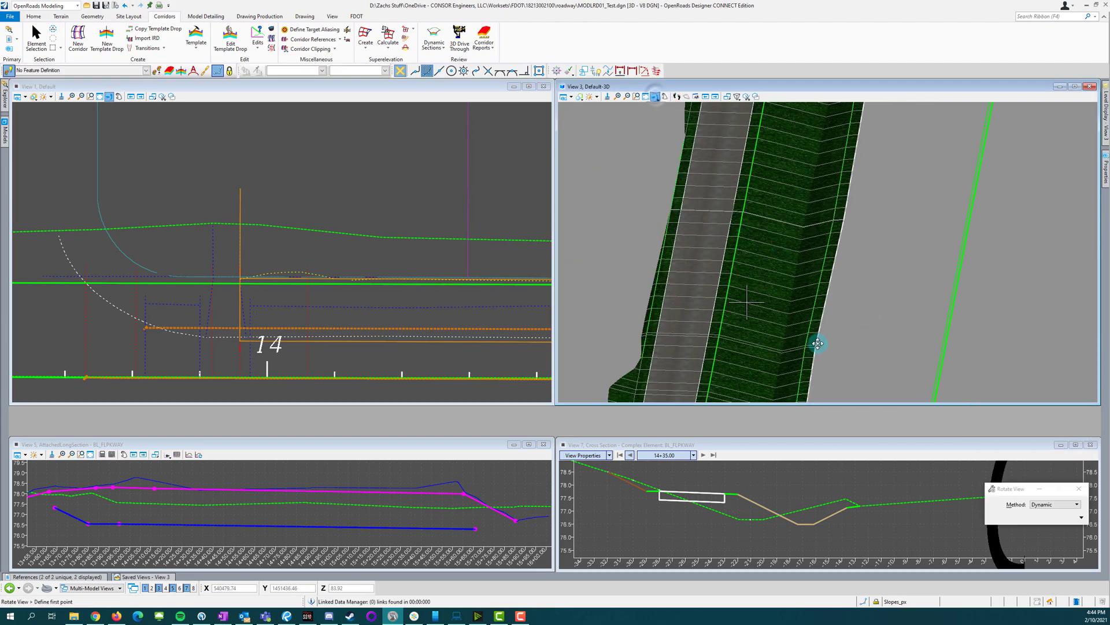
click(748, 301)
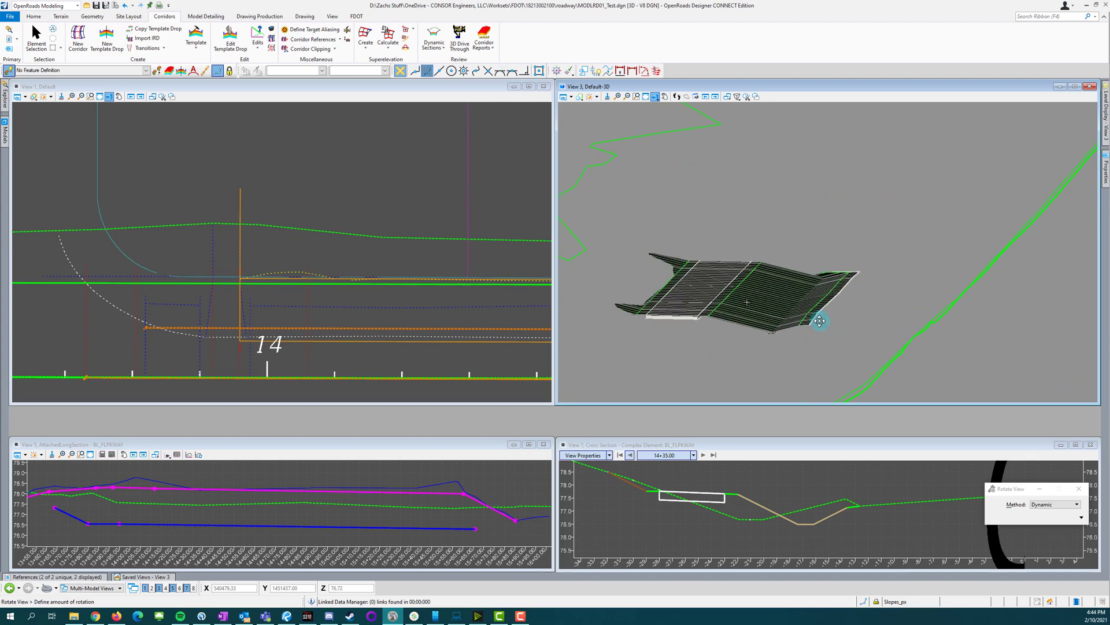
click(805, 336)
right_click(806, 336)
scroll(651, 356, down, 3)
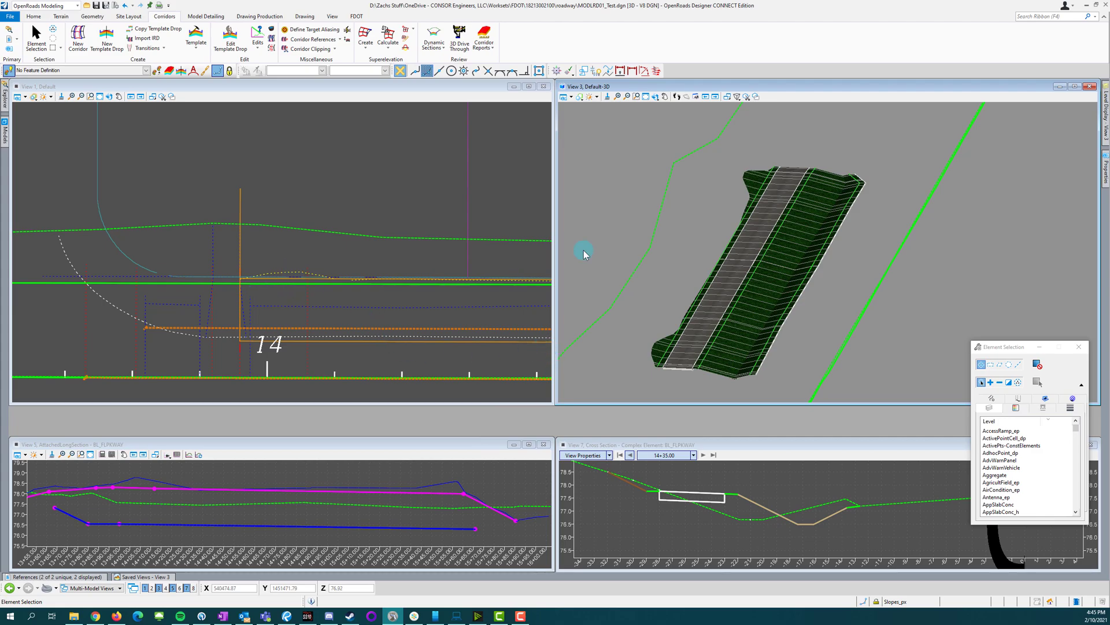
Step: Compare the flared side slopes at both ends of the corridor in the plan view and the 3D model
scroll(743, 174, up, 2)
scroll(438, 301, down, 2)
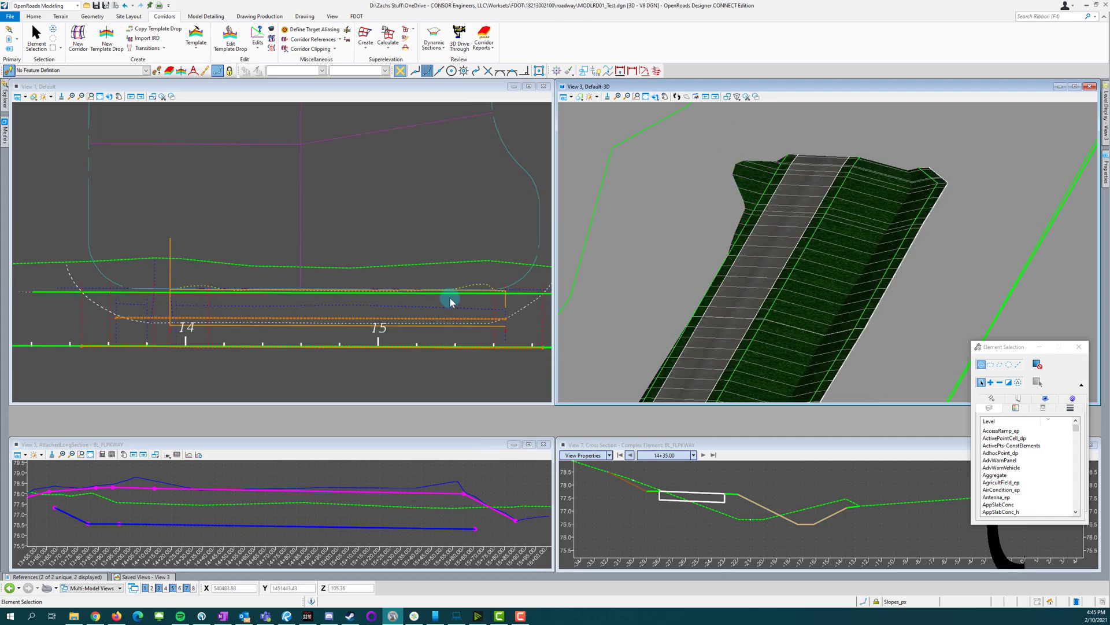
scroll(486, 289, up, 2)
scroll(401, 307, up, 2)
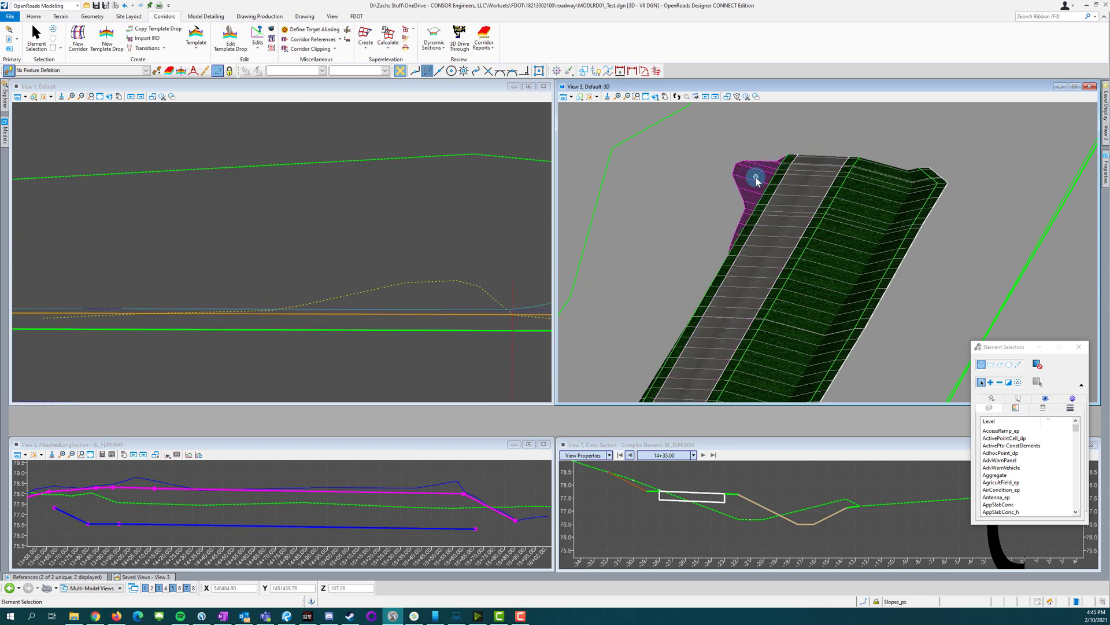
scroll(602, 288, down, 3)
scroll(714, 272, up, 3)
scroll(332, 303, down, 1)
scroll(391, 325, down, 2)
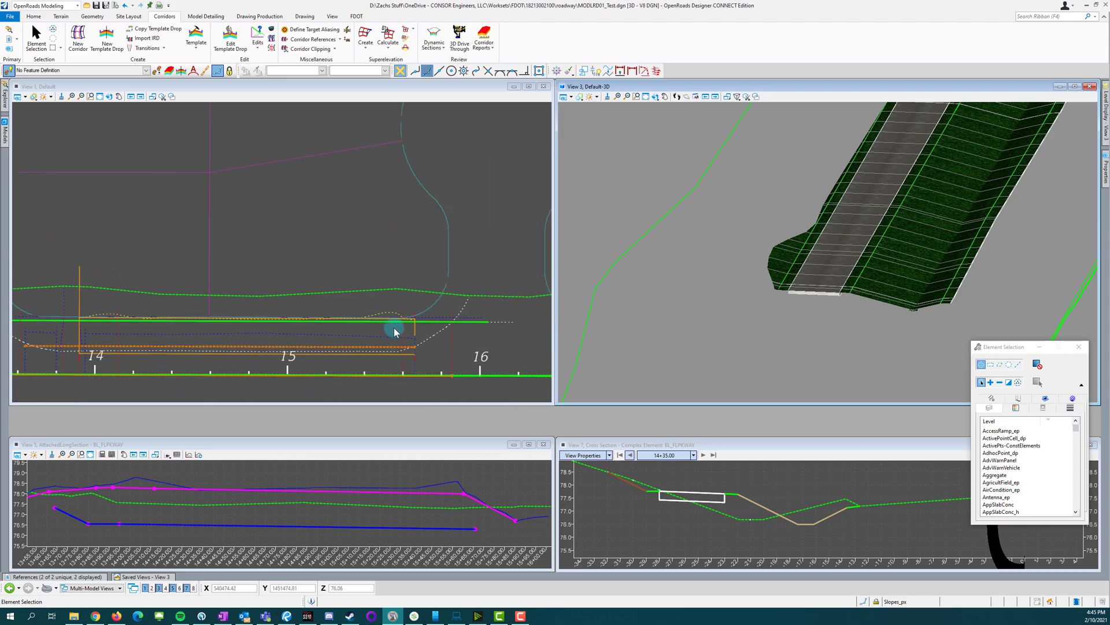
scroll(449, 314, up, 1)
Step: Turn on the display of the survey topography reference TOPORD01.dgn in the plan view
click(317, 351)
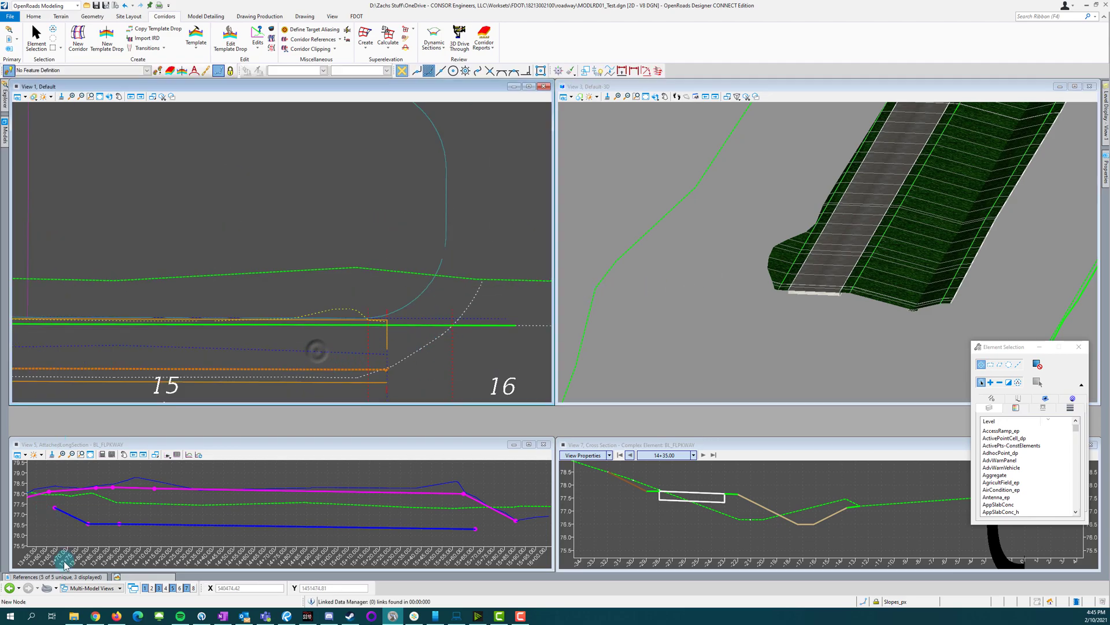
click(60, 576)
click(578, 490)
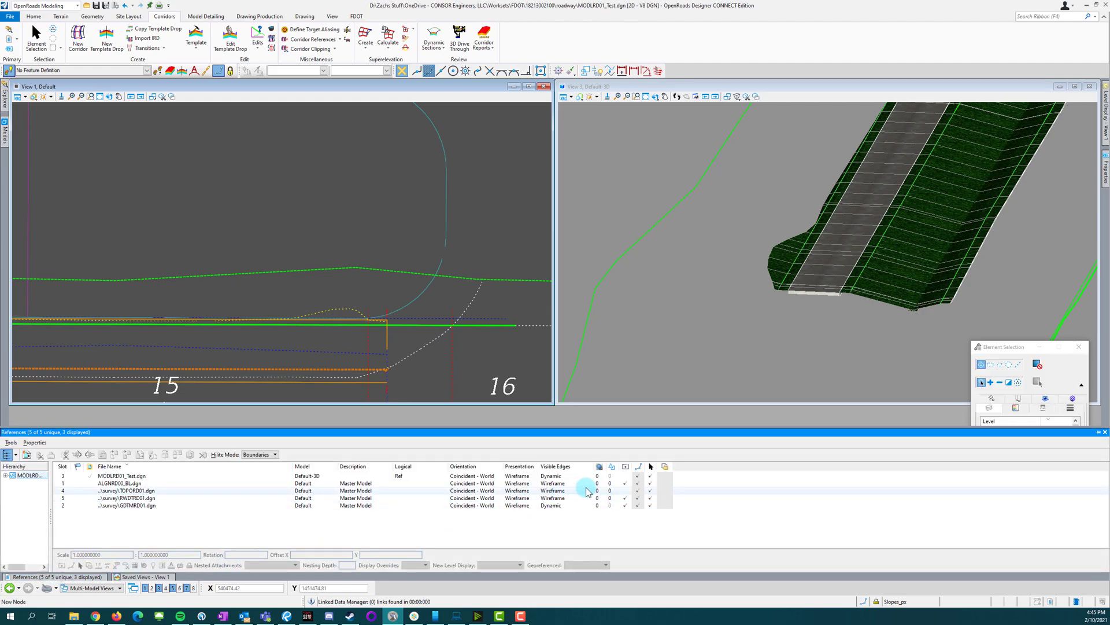
click(625, 491)
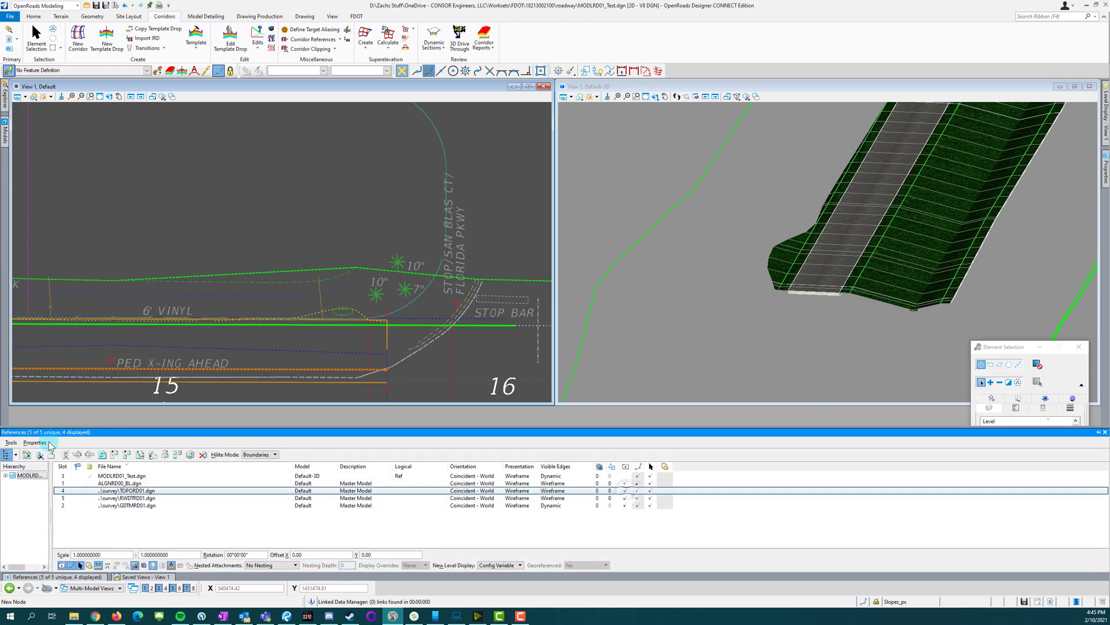
Step: Attach DREXRD01.dgn from the survey folder as a reference, keeping the default attachment properties
click(26, 454)
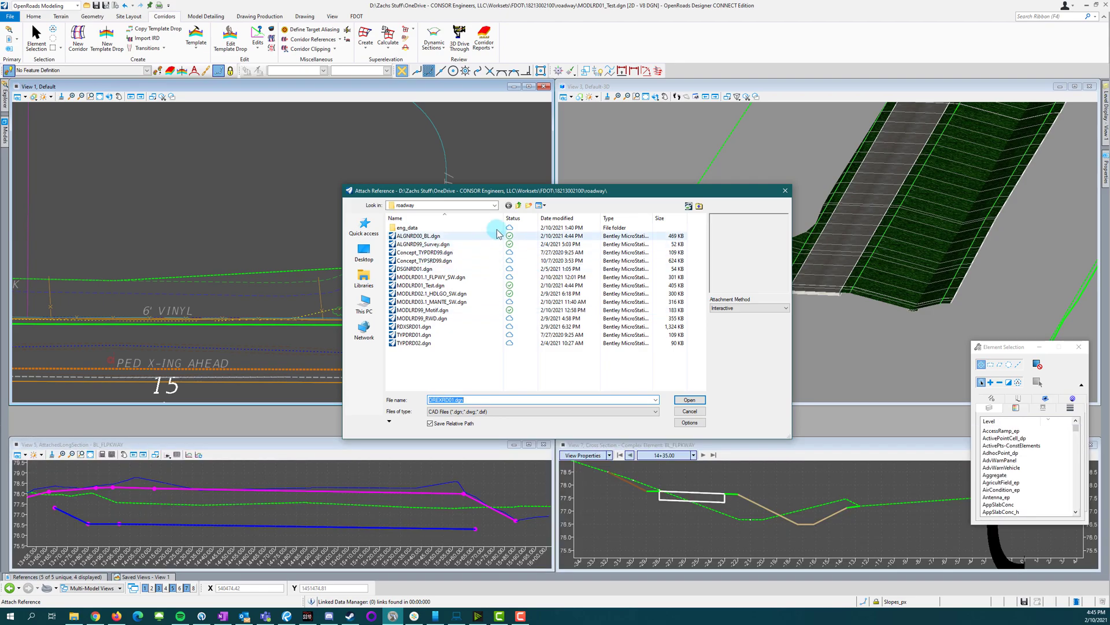
click(518, 206)
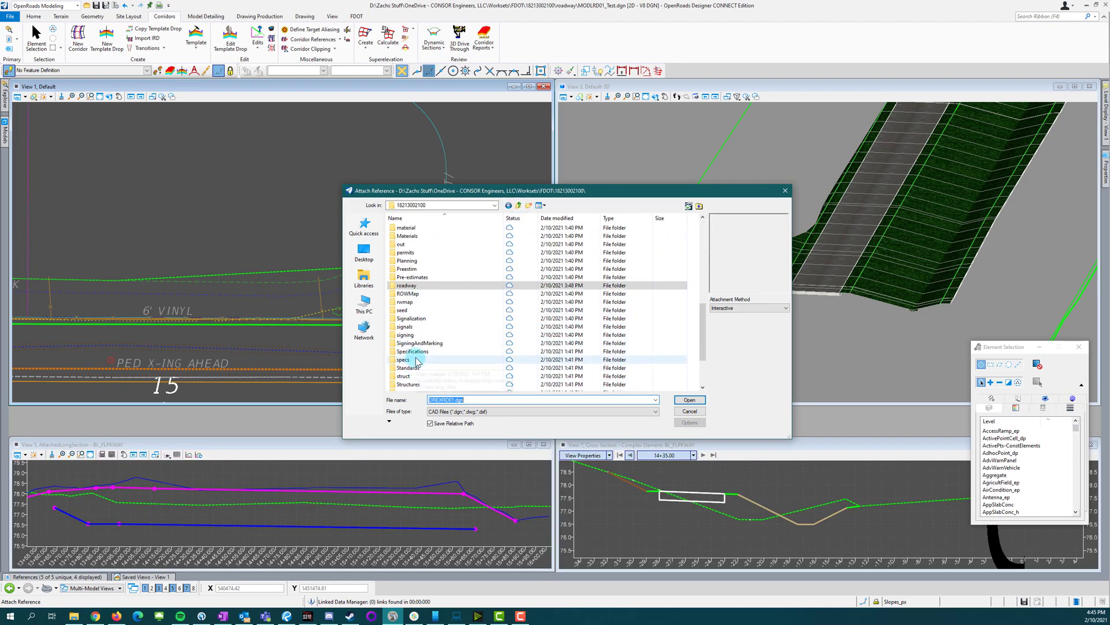
scroll(416, 361, down, 3)
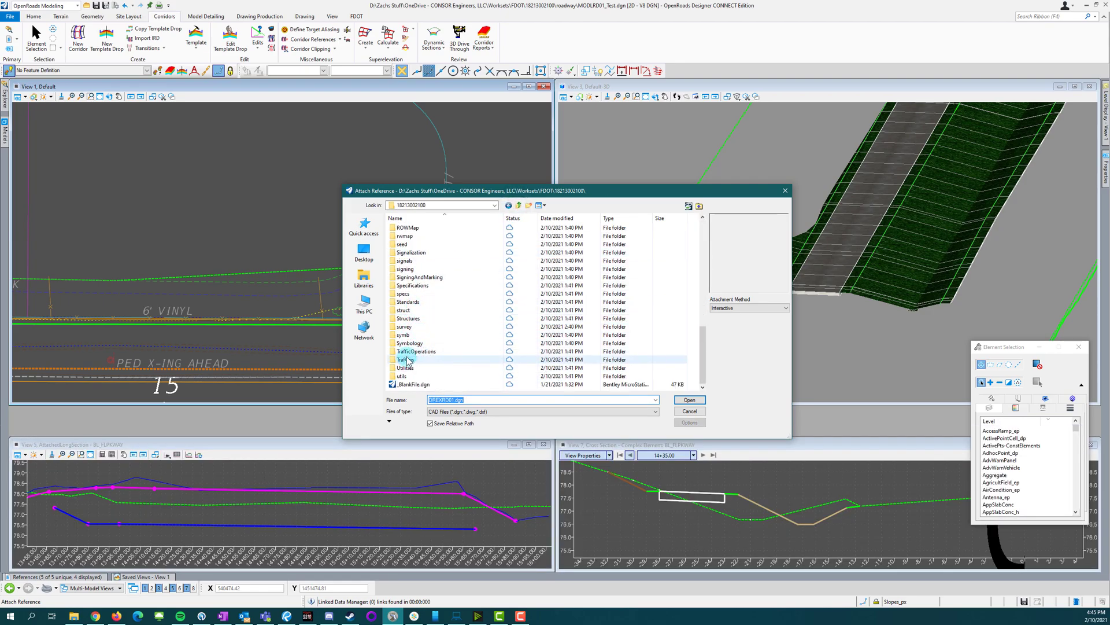
double_click(404, 326)
double_click(418, 251)
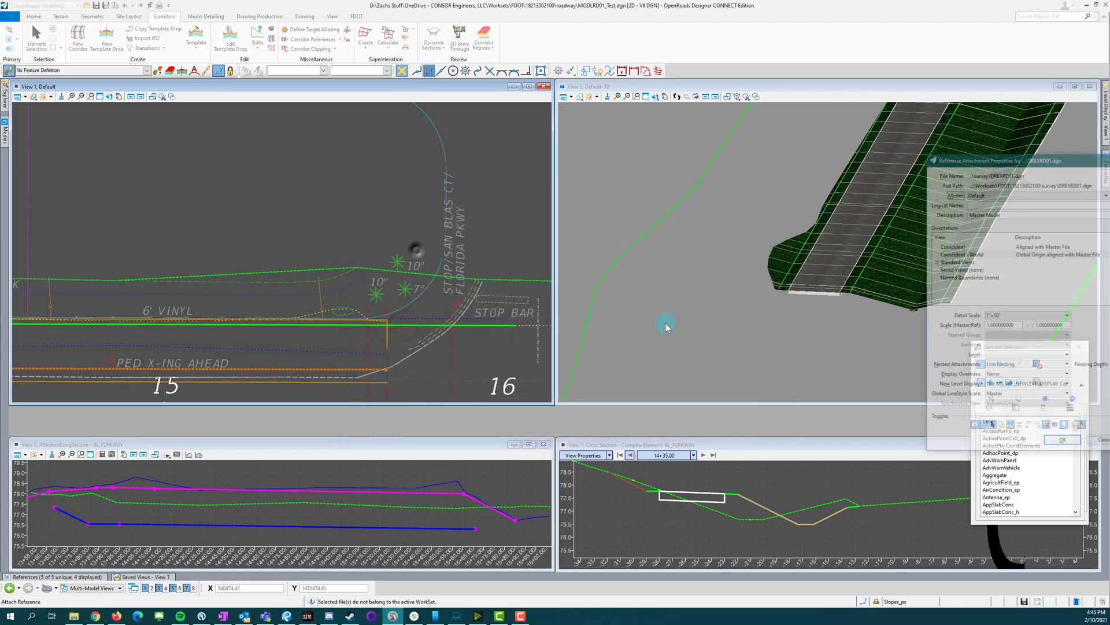
key(Return)
Step: Examine the existing drainage structures and pipes near station 16 against the sidewalk corridor's end in plan
scroll(400, 350, up, 2)
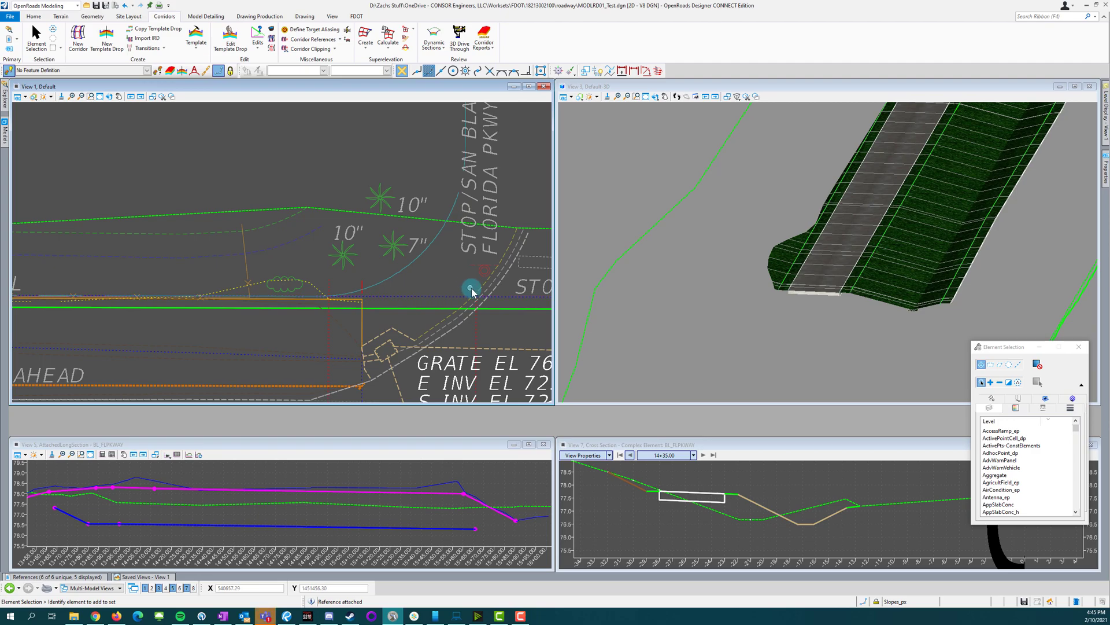
scroll(487, 318, down, 3)
scroll(491, 322, up, 3)
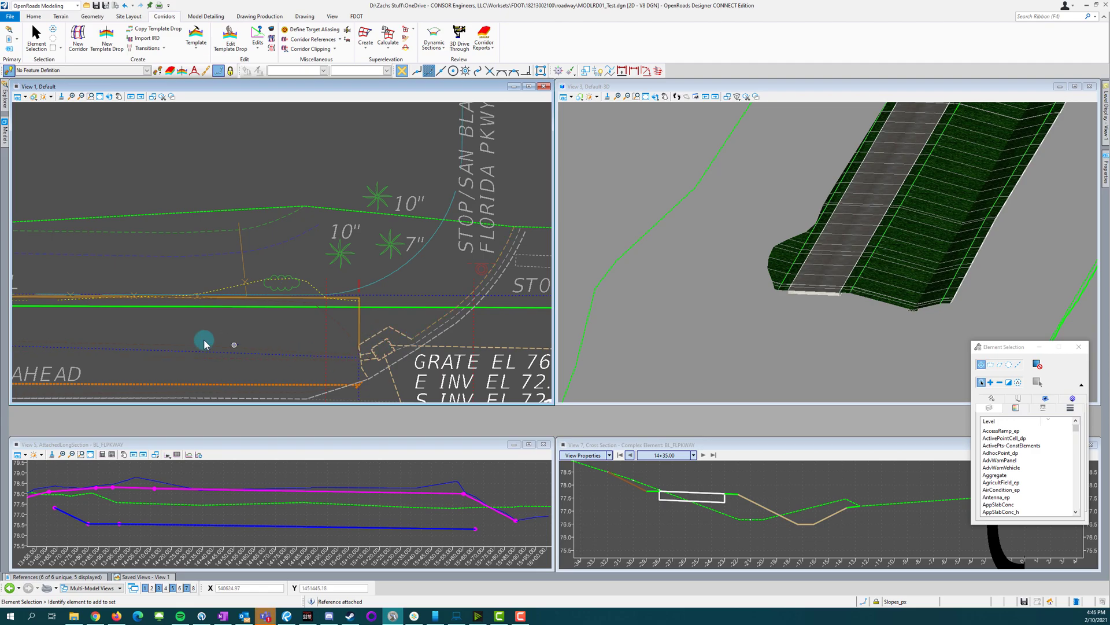
scroll(463, 305, down, 2)
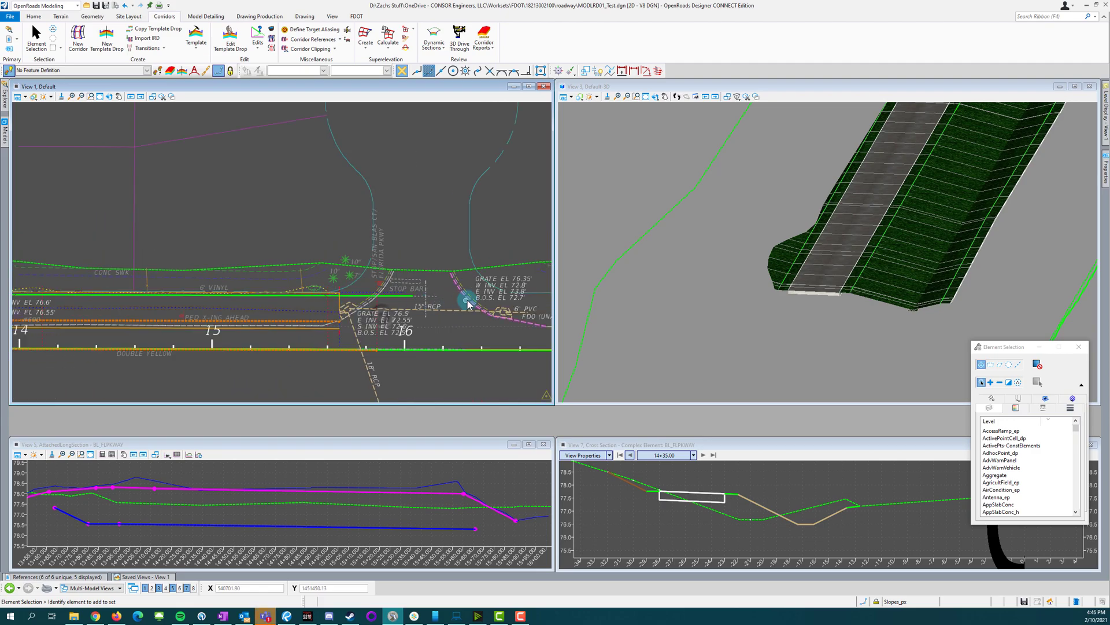
Step: Match the active feature to the blue dashed construction line and offset the whole green sidewalk control line 5.00 toward the roadway
scroll(462, 304, up, 3)
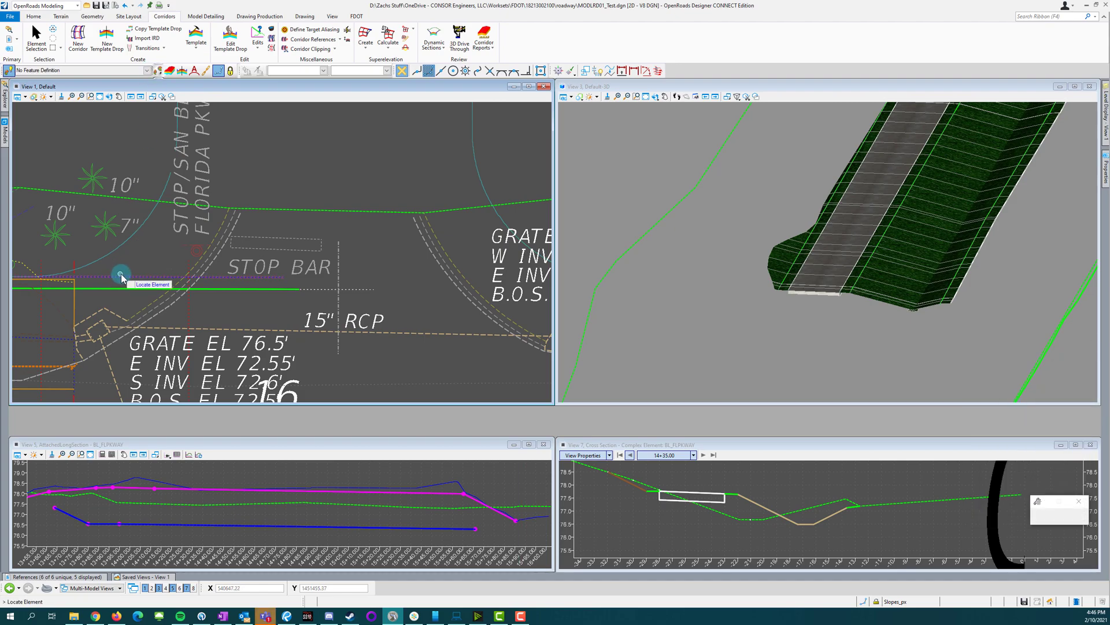
click(237, 276)
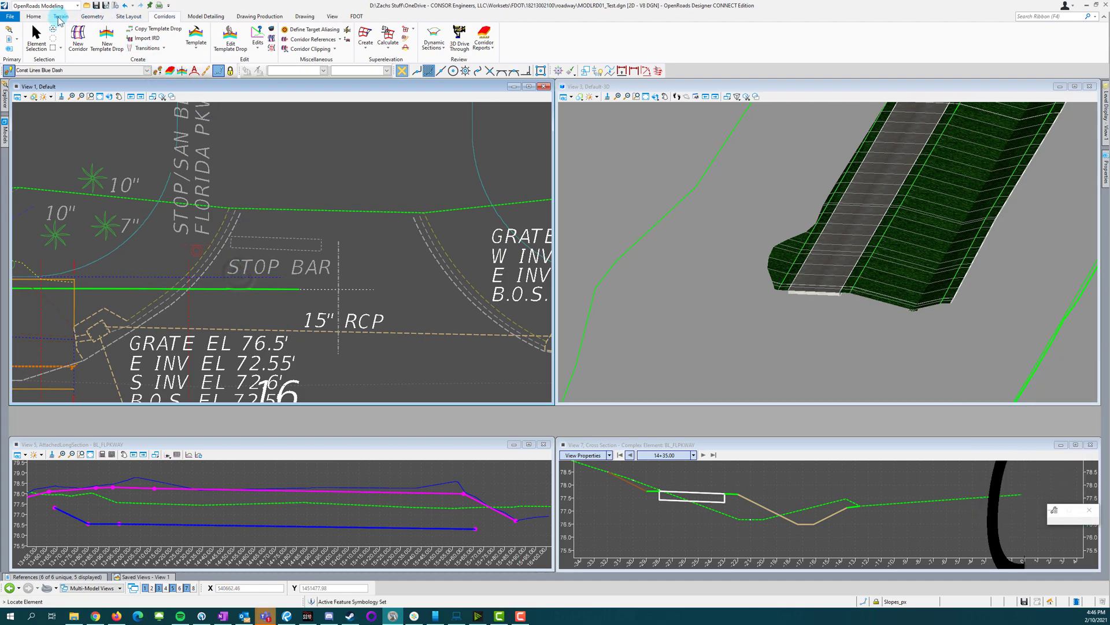
click(93, 16)
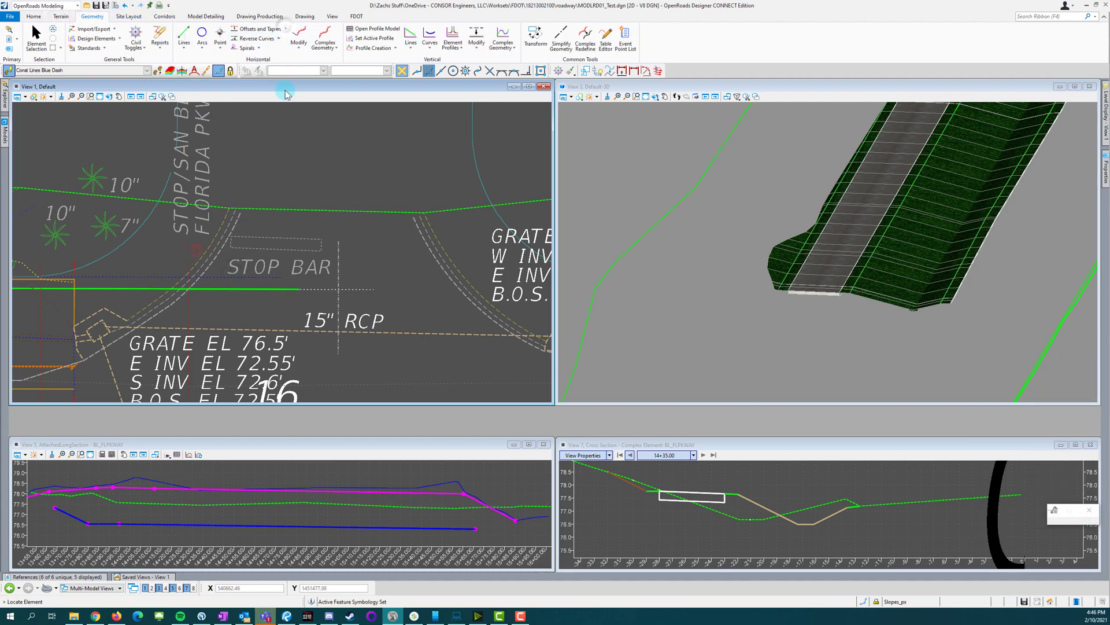
click(365, 288)
text(5)
key(Return)
click(359, 297)
click(125, 303)
scroll(342, 323, down, 3)
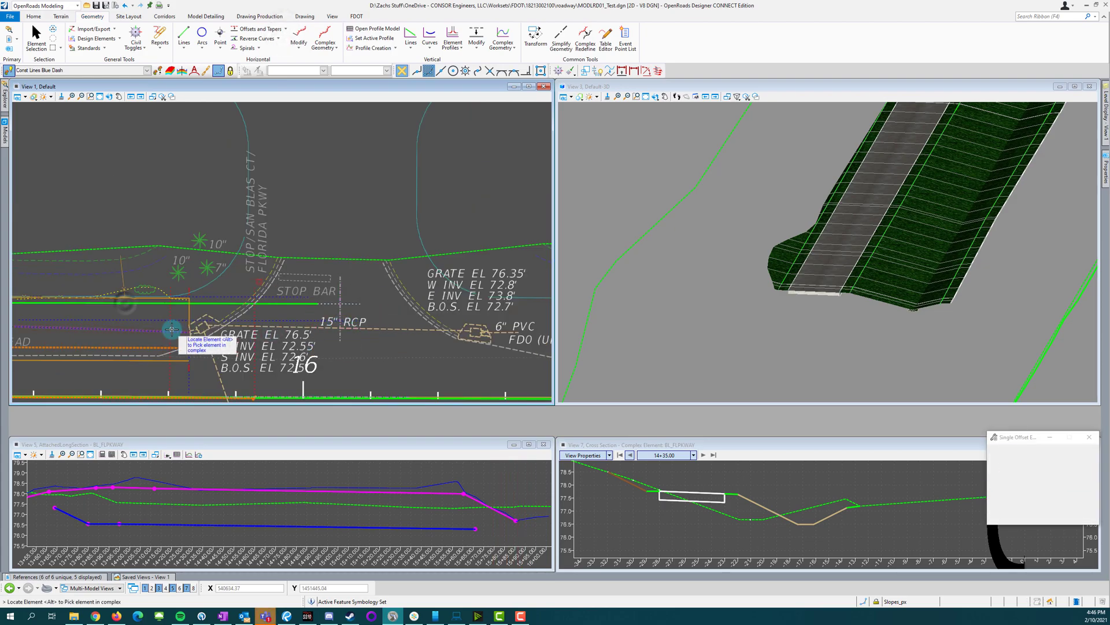
scroll(172, 329, up, 3)
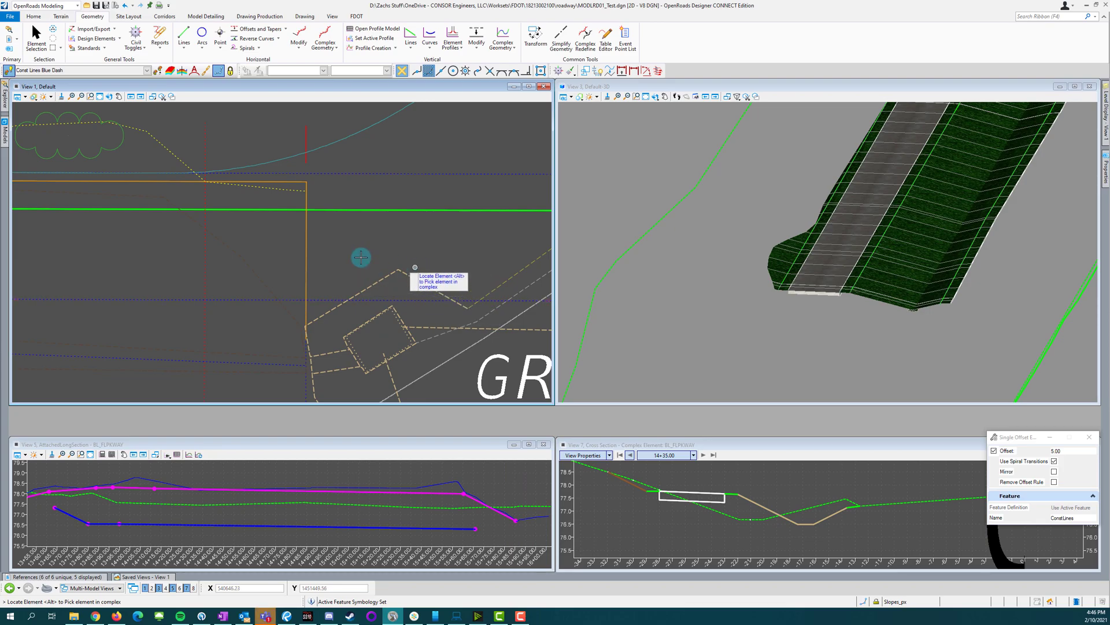
Step: Examine the sidewalk corridor's extents in plan against the existing roadway, side streets and drainage between stations 13 and 16
click(36, 38)
scroll(295, 265, down, 1)
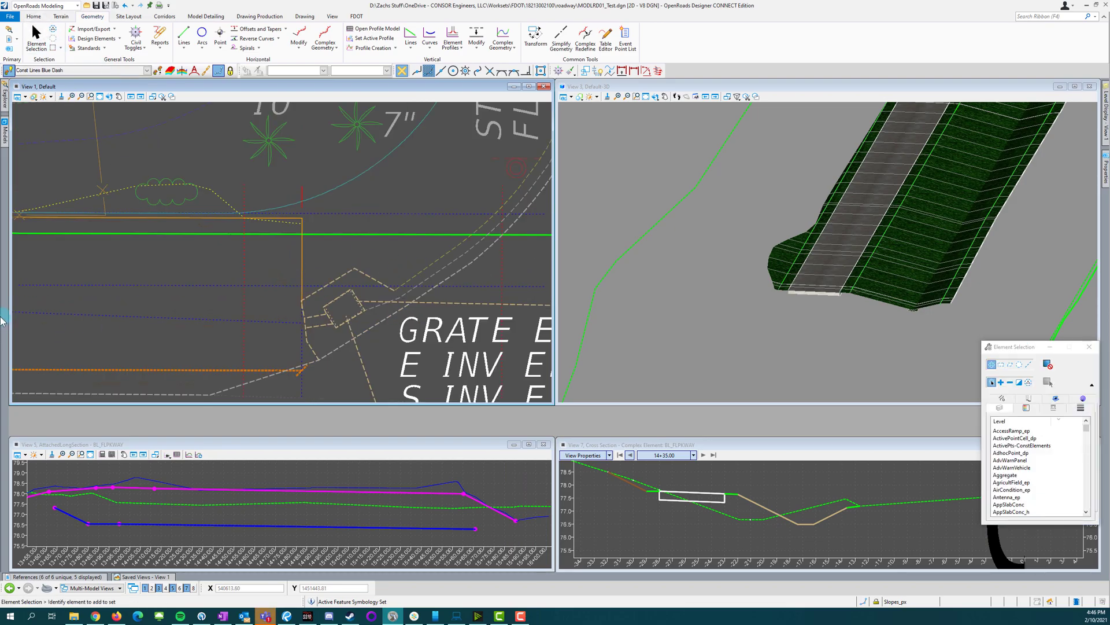
scroll(347, 304, down, 2)
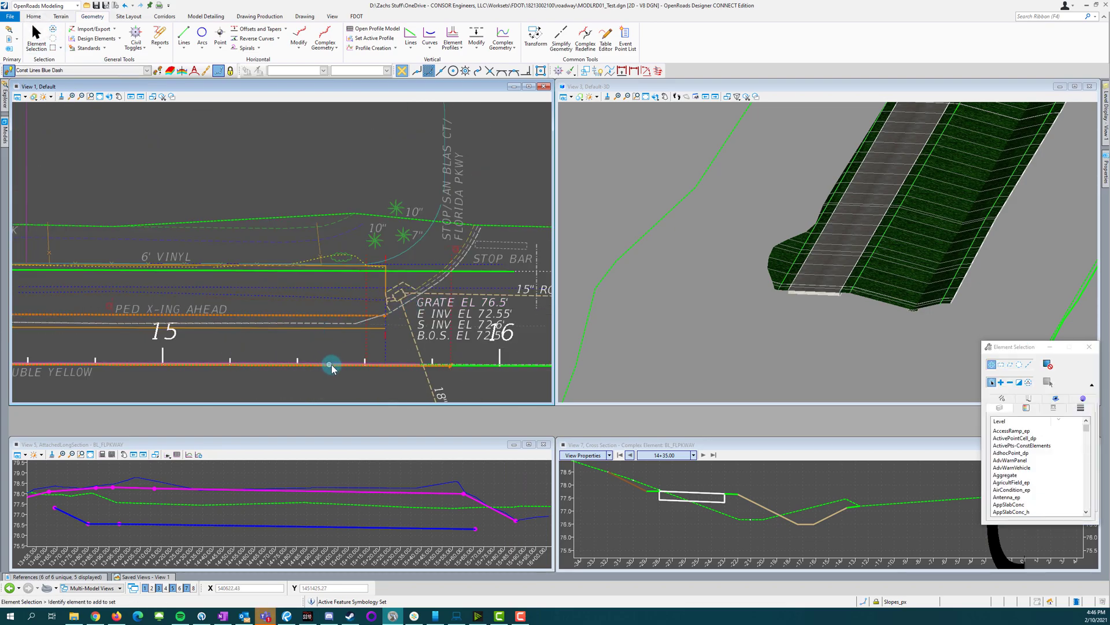
scroll(413, 286, up, 2)
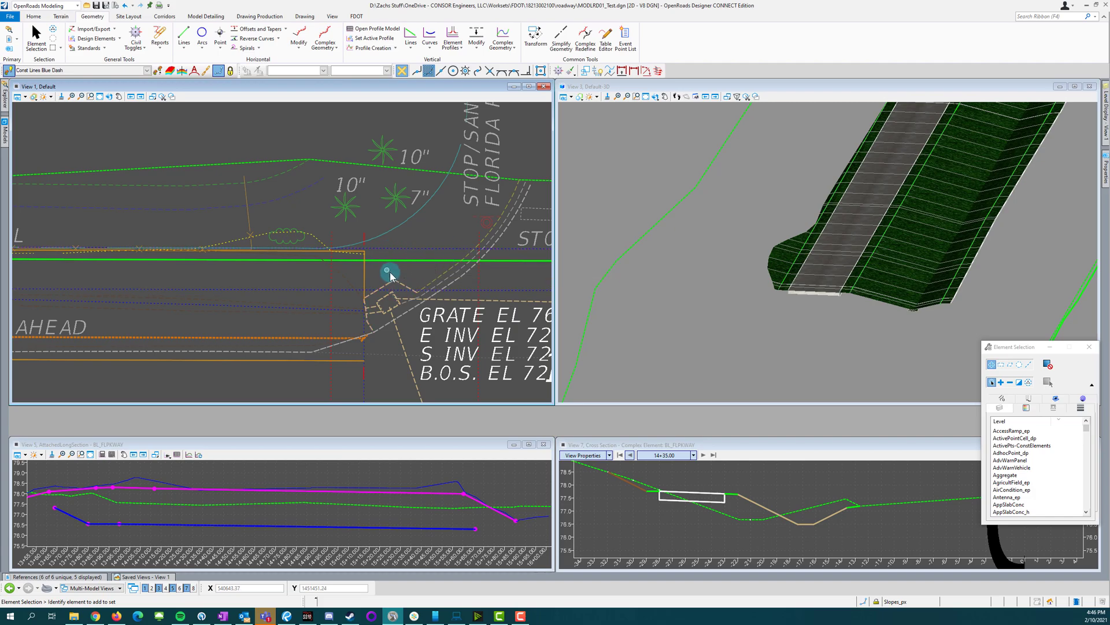
scroll(490, 275, down, 2)
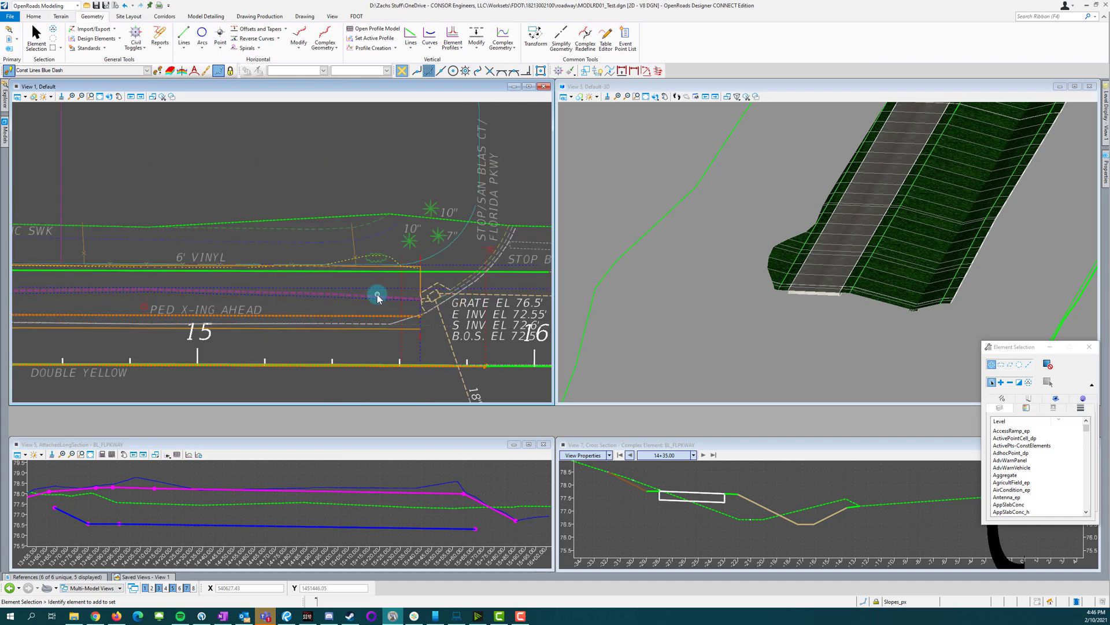
scroll(423, 313, down, 2)
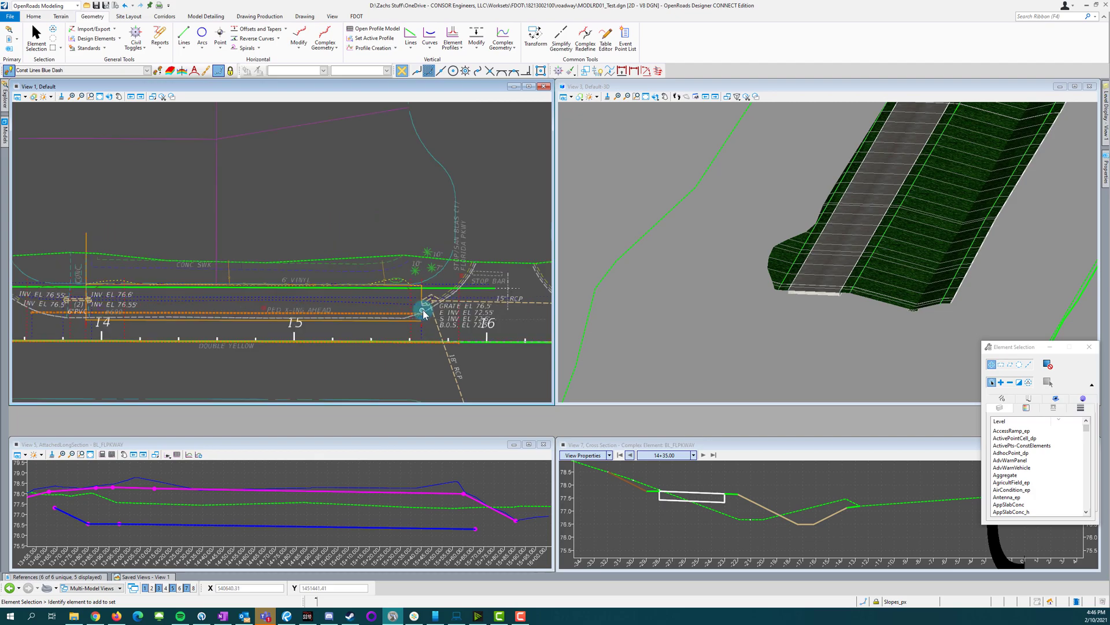
scroll(445, 324, down, 2)
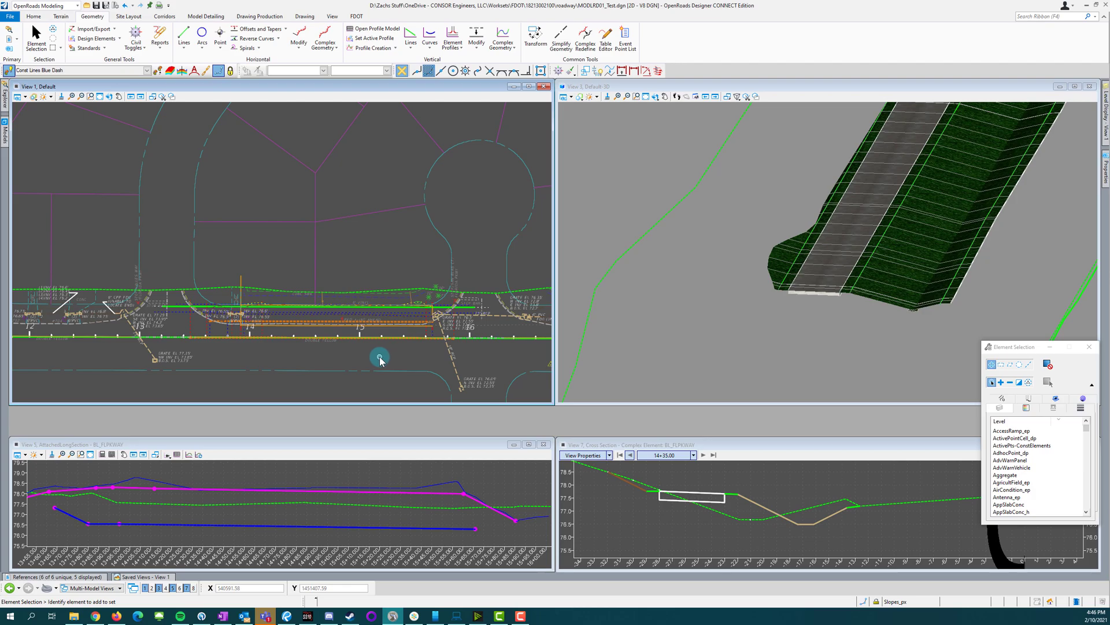
scroll(265, 335, up, 2)
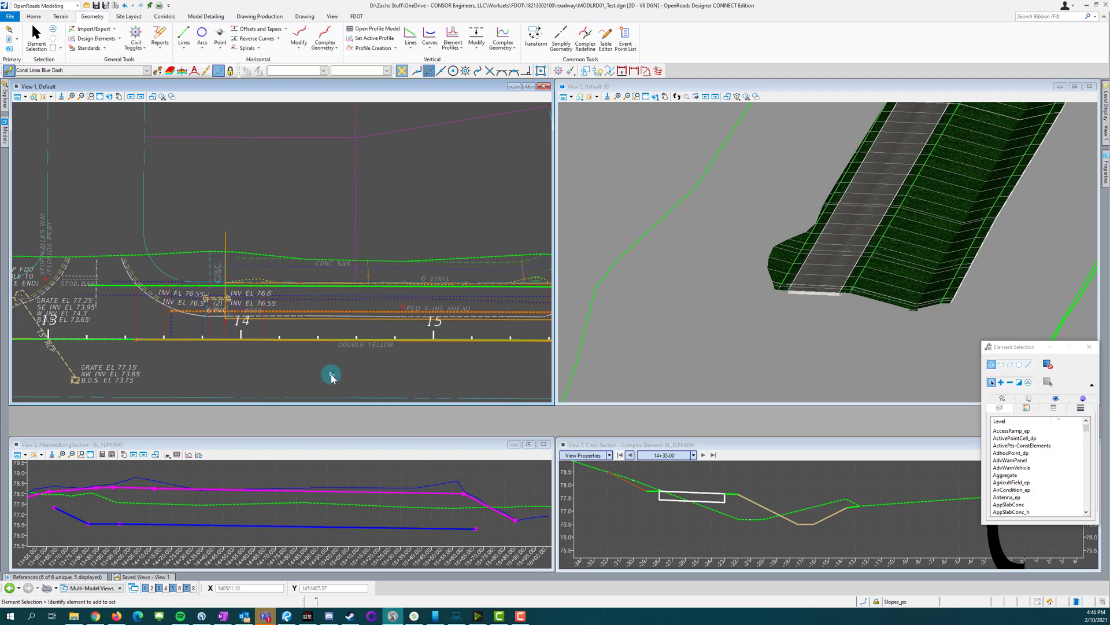
click(107, 340)
click(151, 361)
scroll(861, 380, down, 1)
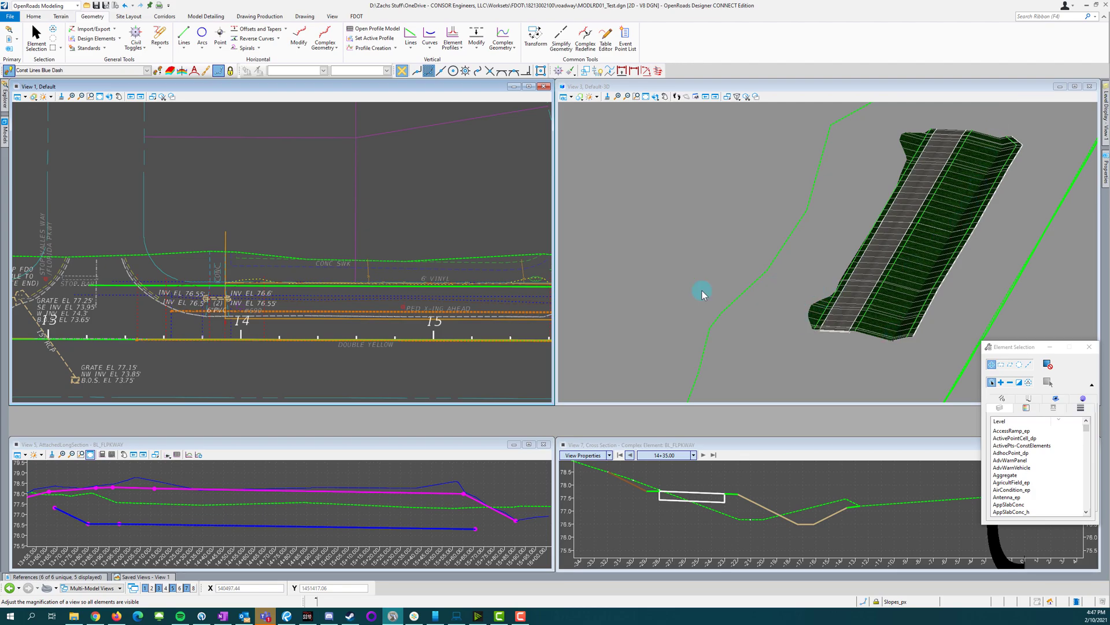
click(362, 361)
click(168, 351)
click(174, 342)
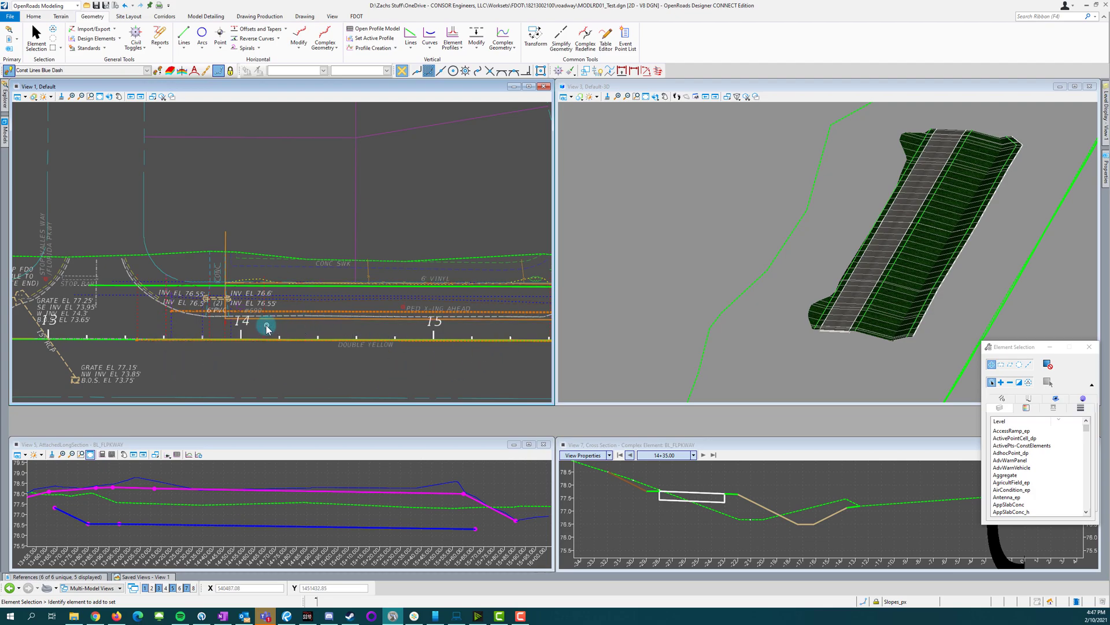
click(288, 328)
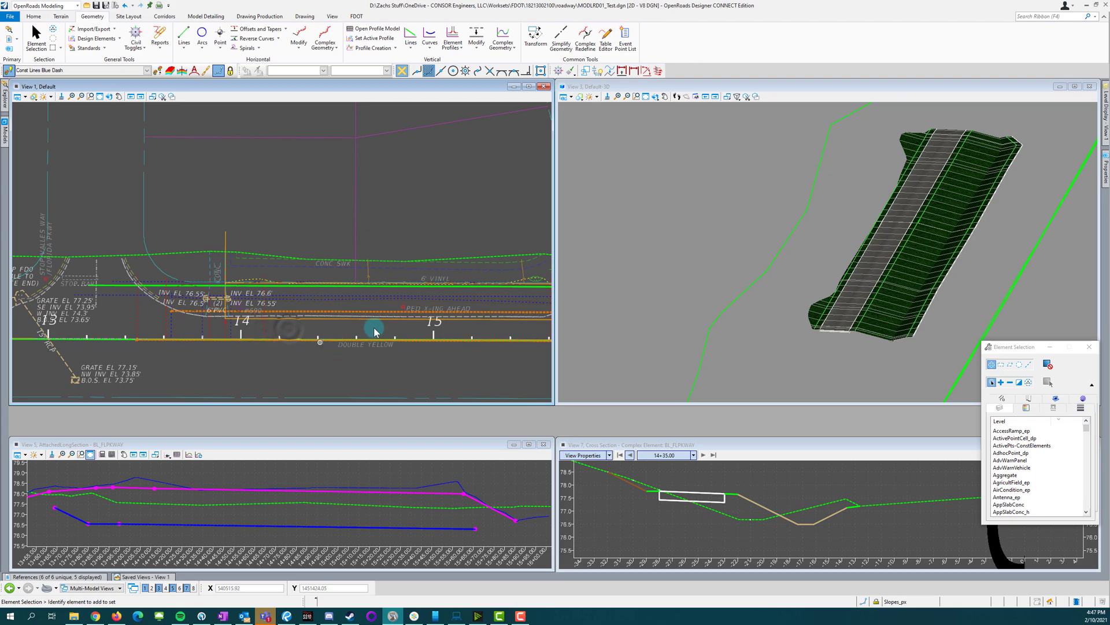